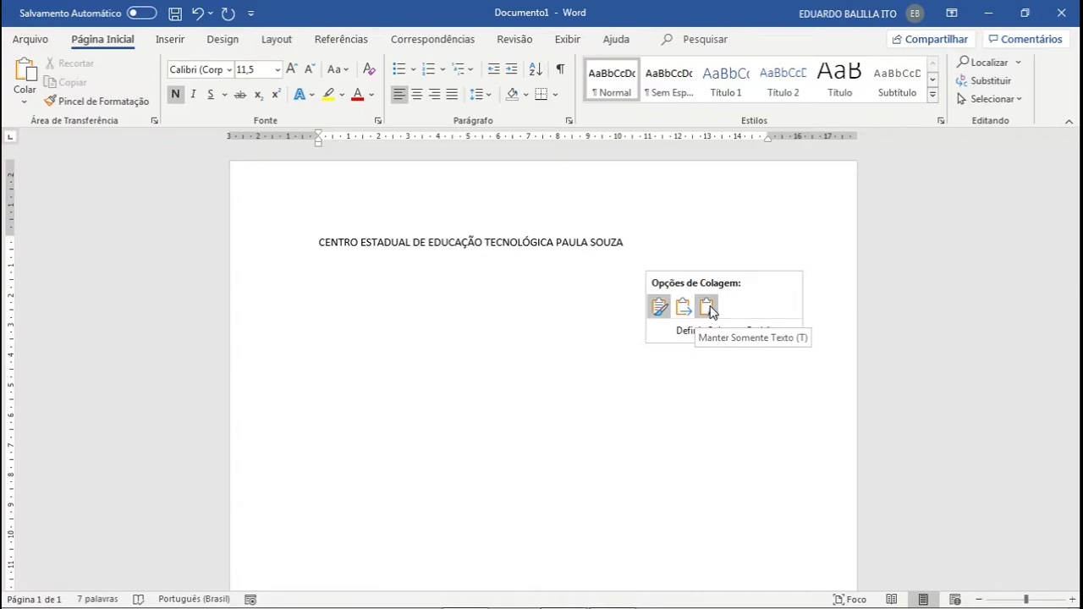
- Keep only the text of the pasted line "CENTRO ESTADUAL DE EDUCAÇÃO TECNOLÓGICA PAULA SOUZA" and center it
click(707, 308)
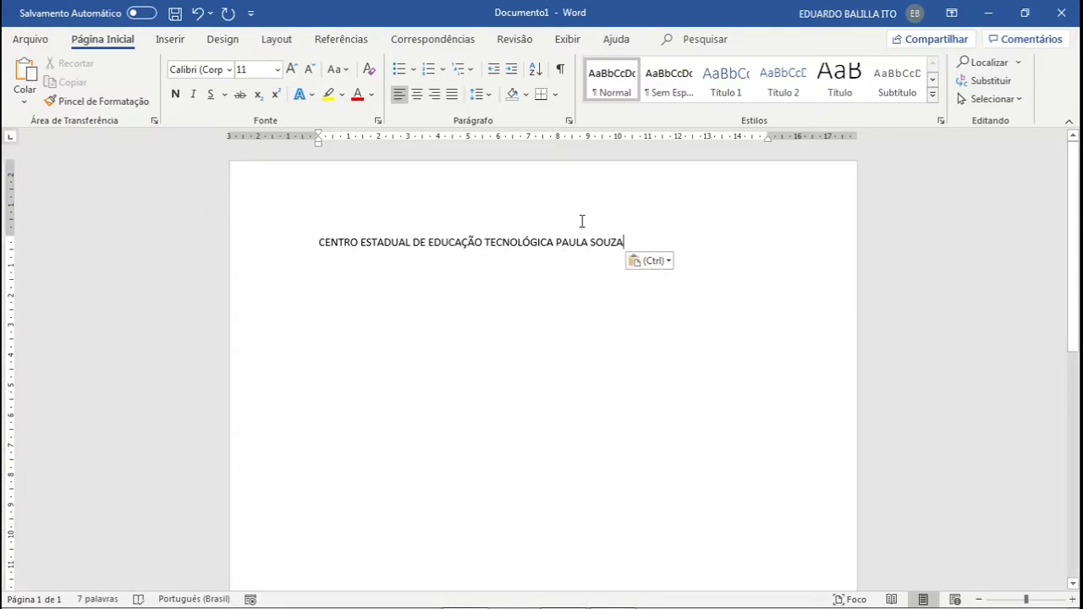
mouse_move(482, 606)
drag(321, 238, 839, 249)
click(419, 95)
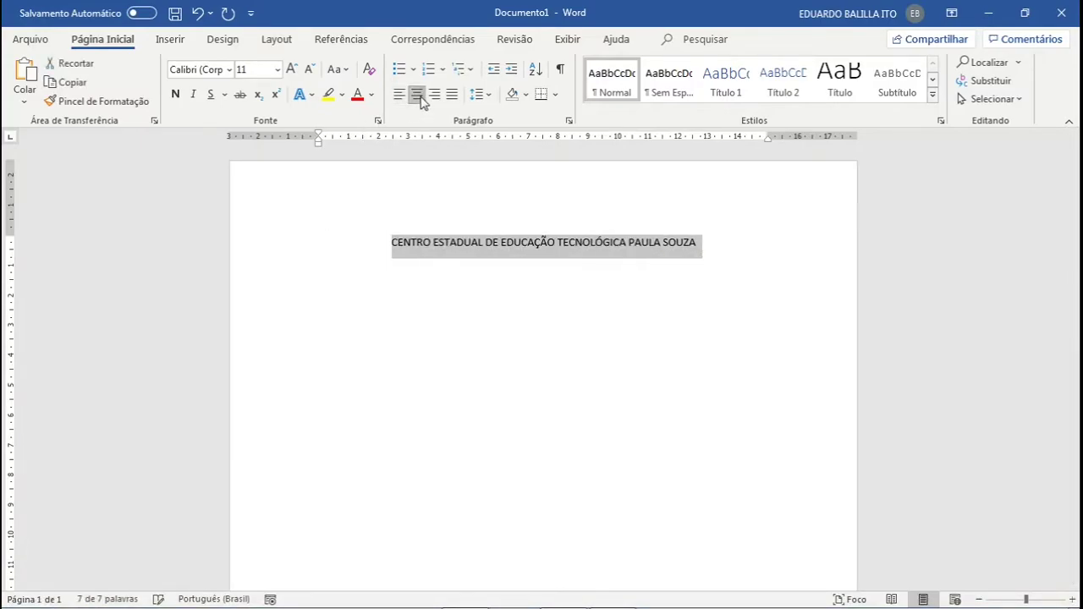
- Add the unit name "ETEC UIRAPURU" on a new line below the institution name and start another line
click(711, 243)
key(Return)
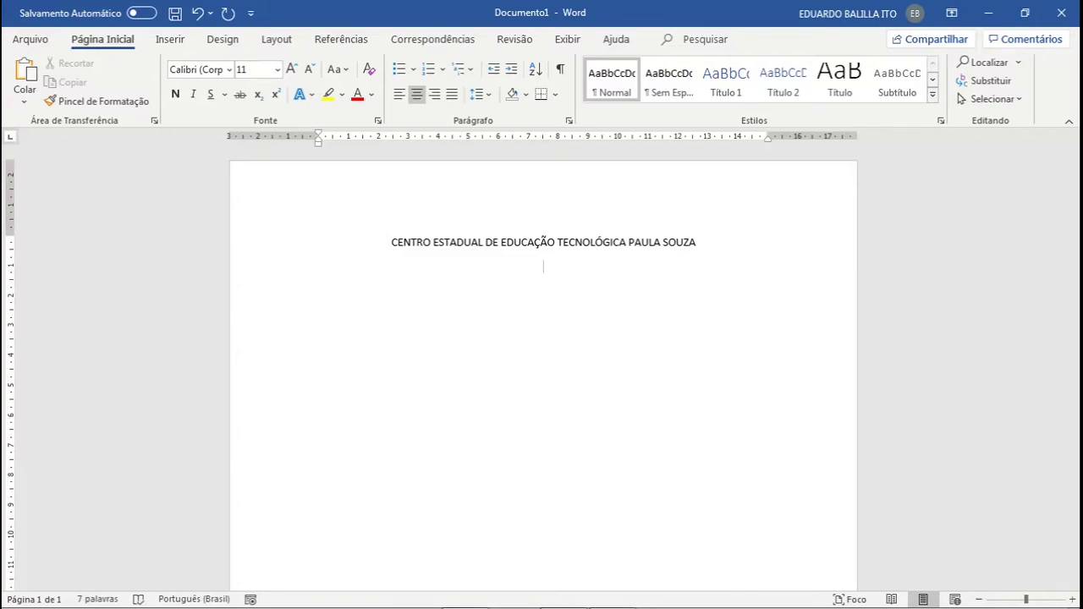
text(ETEC UIRAPURU)
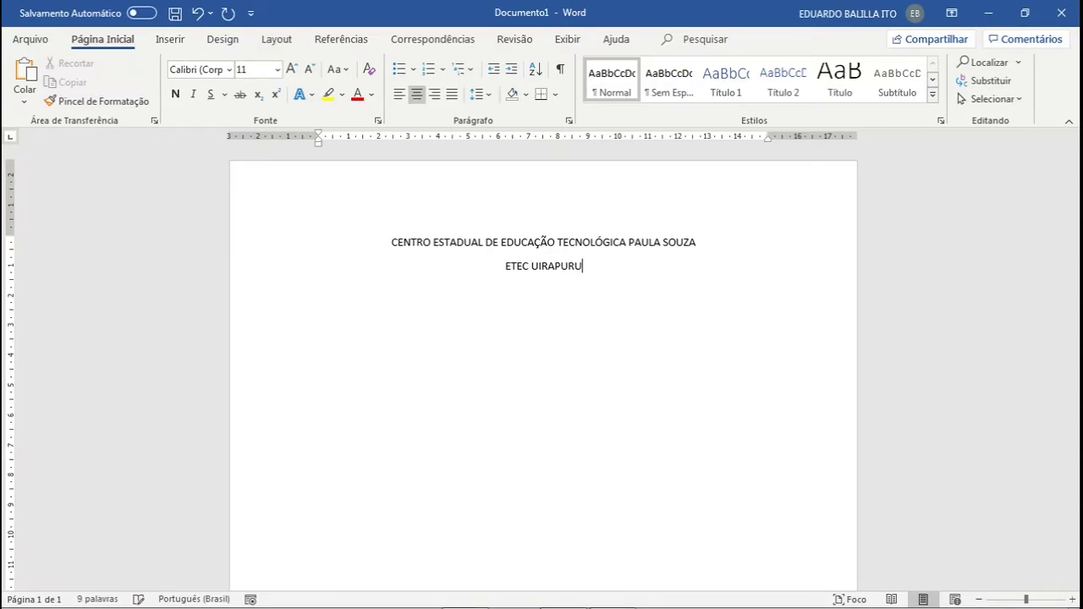
key(Return)
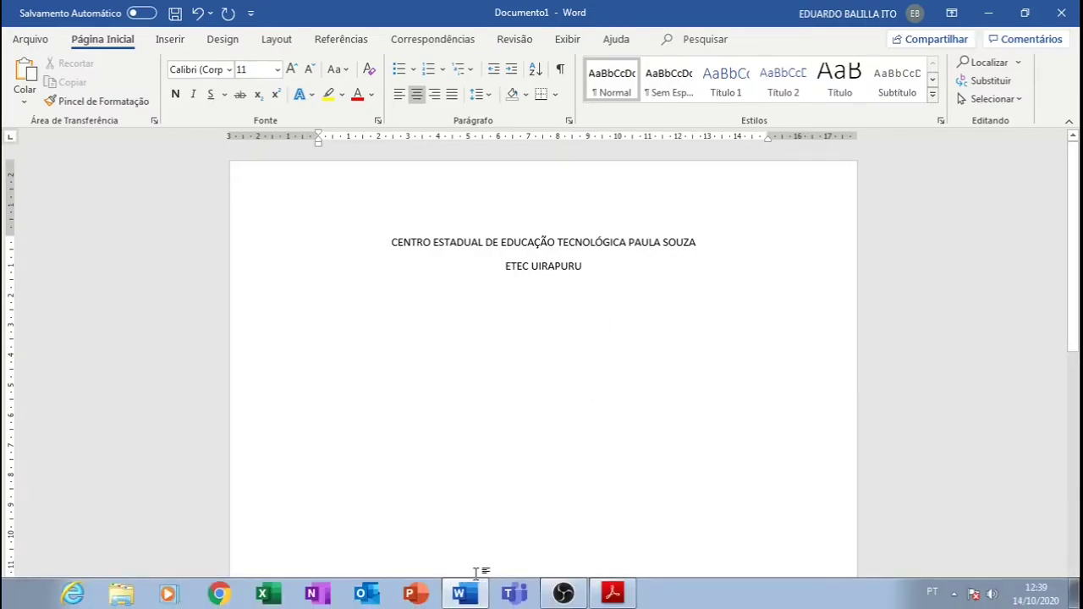
- Consult the cover requirements in the TCC manual in Acrobat Reader, then return to Word and add the course line "Técnico em Cozinha"
click(612, 591)
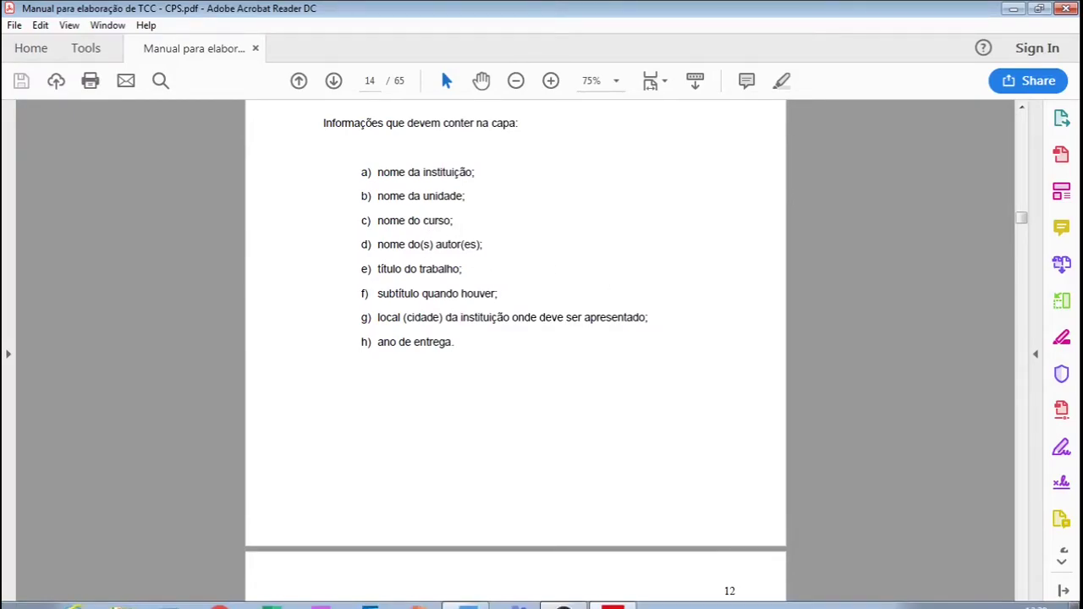
click(370, 591)
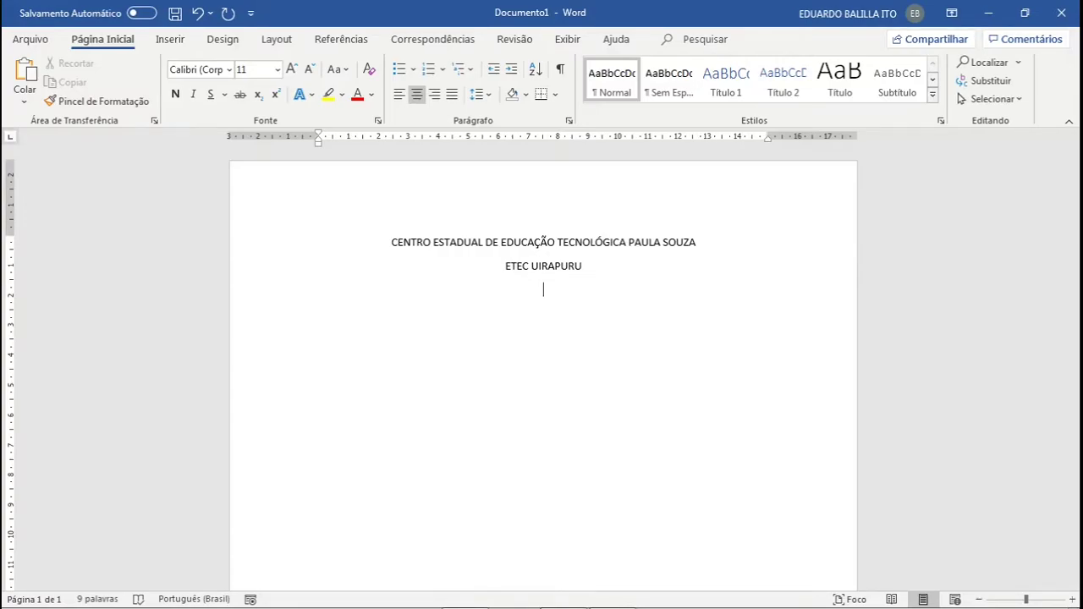
text(E)
key(BackSpace)
text(Técnico)
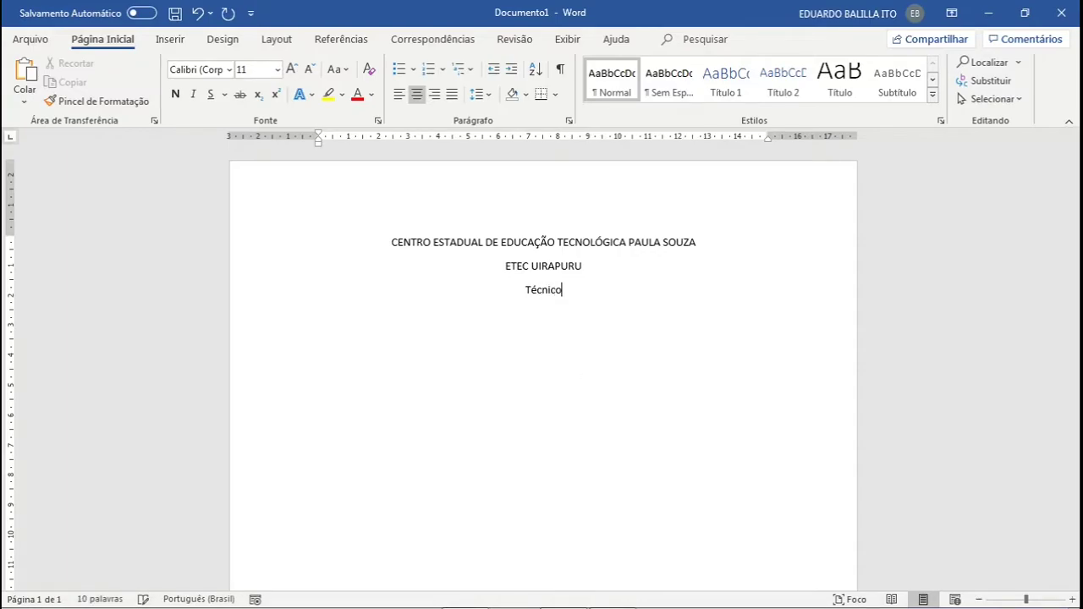
text( e,)
key(BackSpace)
key(BackSpace)
text(m Cozir)
text(ha)
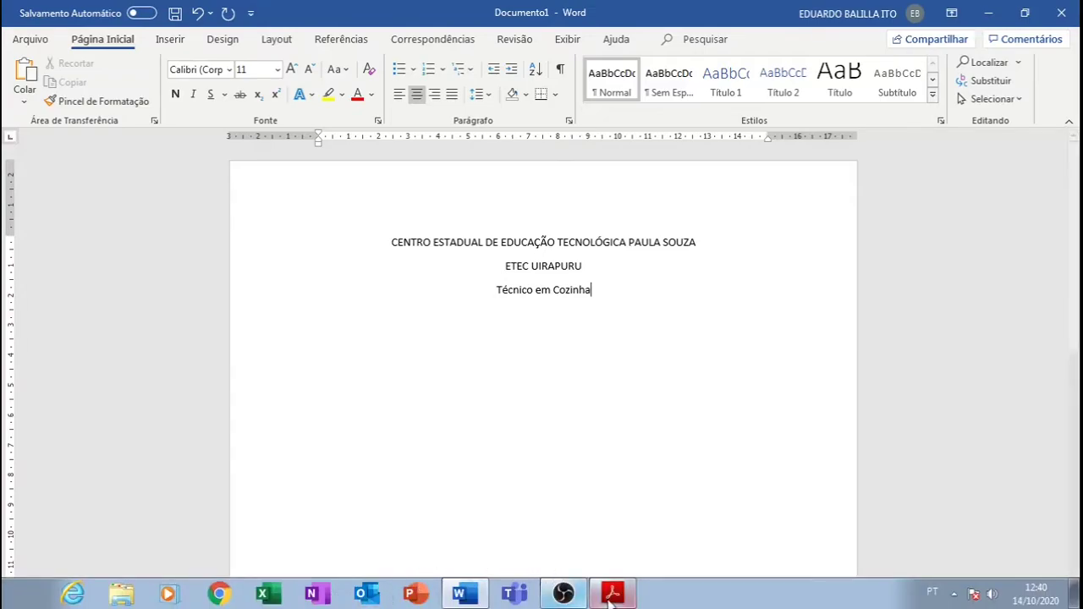
- Consult the cover model in the Acrobat Reader manual and, back in Word, add "Nome dos Alunos" after a blank line below the course name
click(613, 593)
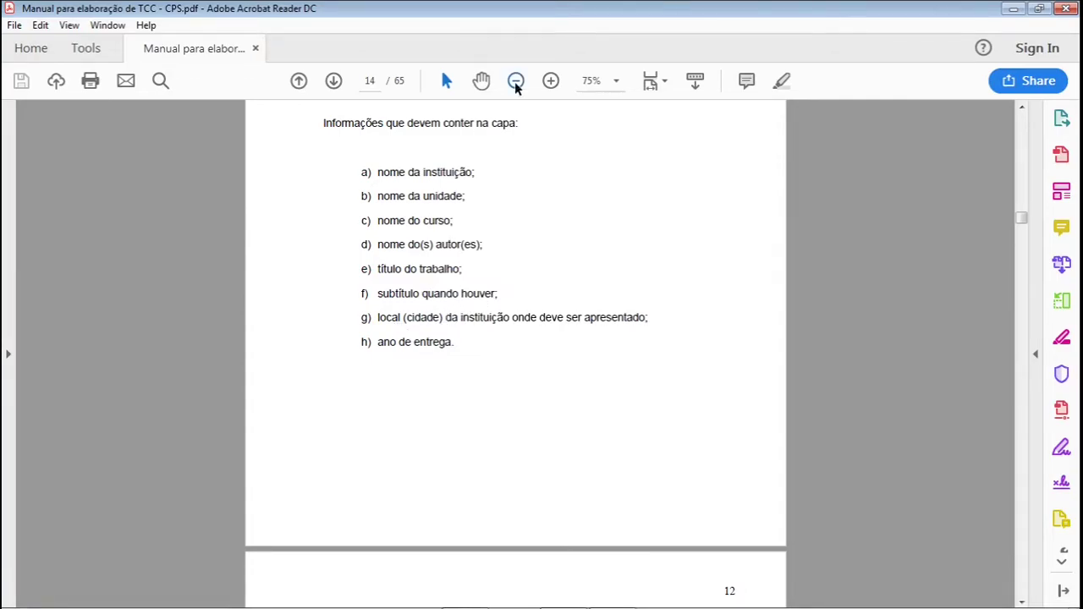
scroll(532, 346, down, 3)
scroll(532, 346, down, 6)
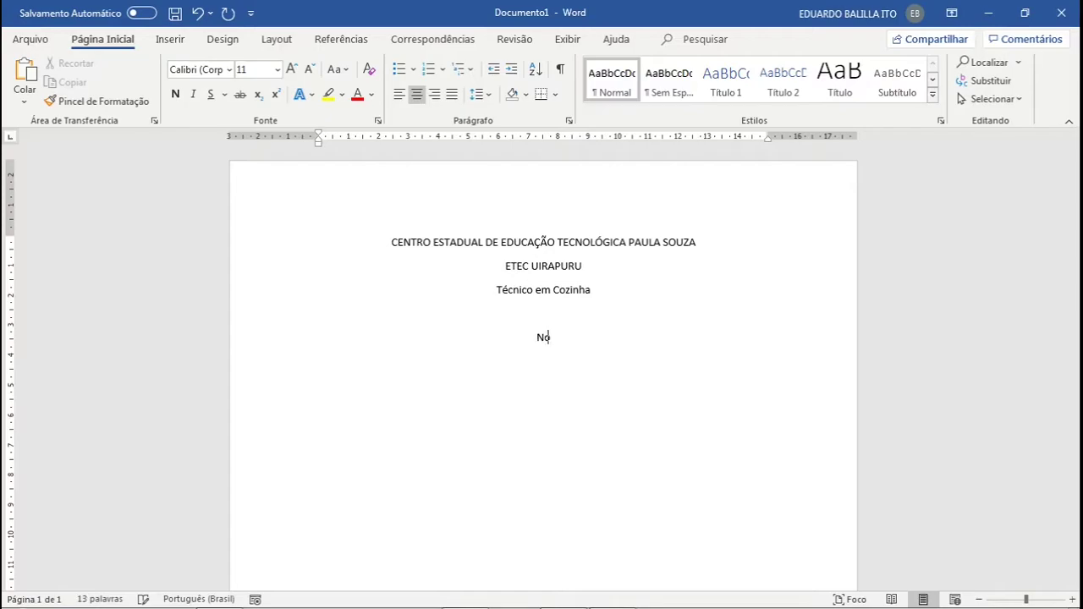
text(me dos Alunos)
- Add the line "TÍTULO DO TRABALHO: Subtítulo" after a blank line below the students' names
text(TITULO)
key(ctrl+z)
text(TÍTULO DO TRABALHO: )
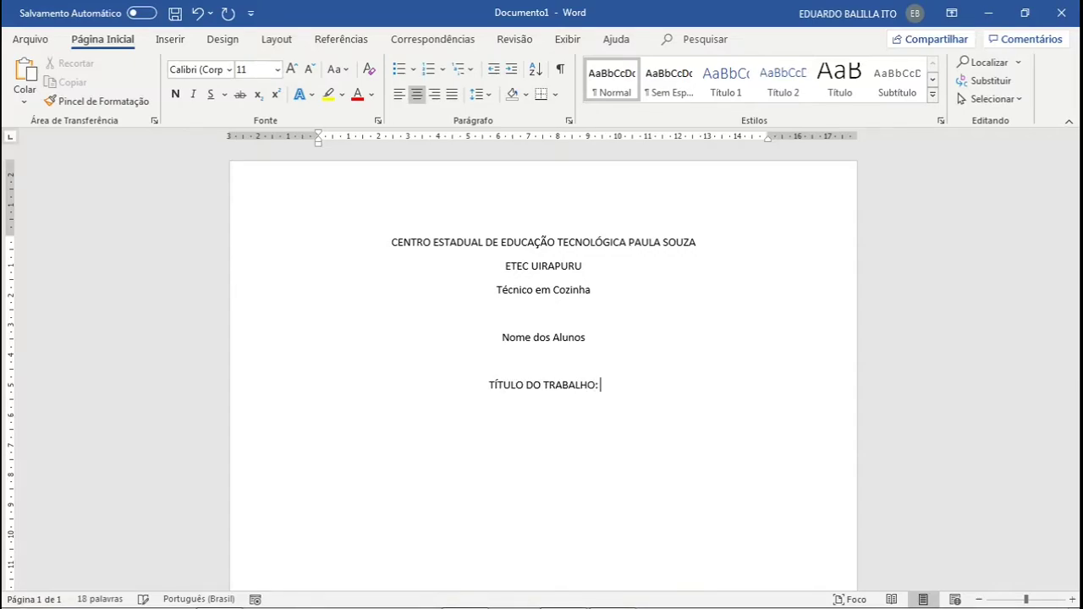
text(Sub T)
key(BackSpace)
key(BackSpace)
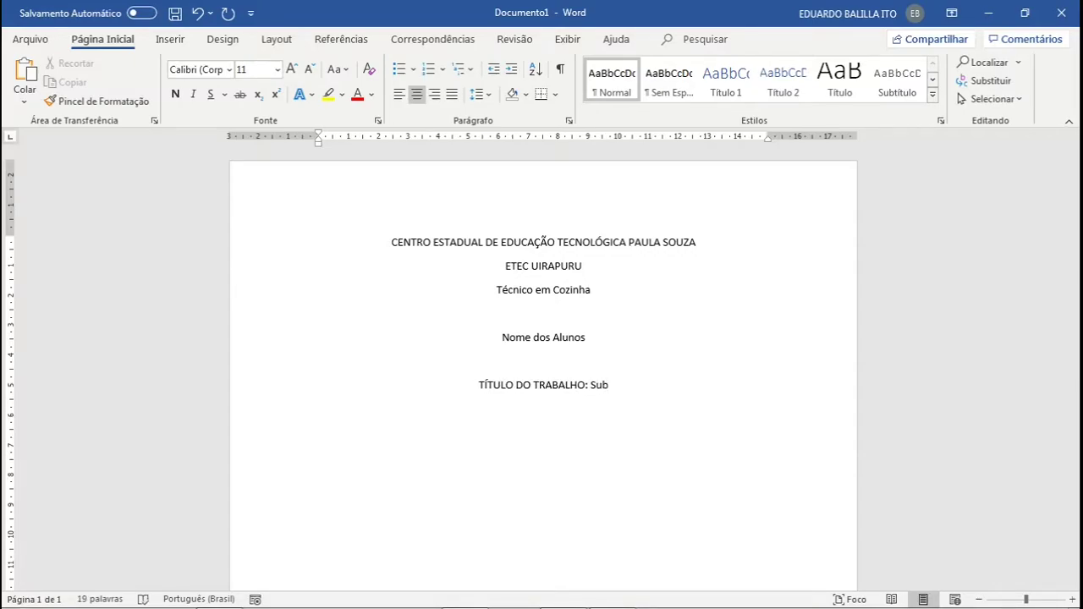
text(título)
- Leave two blank lines below the title and add "São Paulo" and "2020" on separate lines
key(Return)
text(São Paulo)
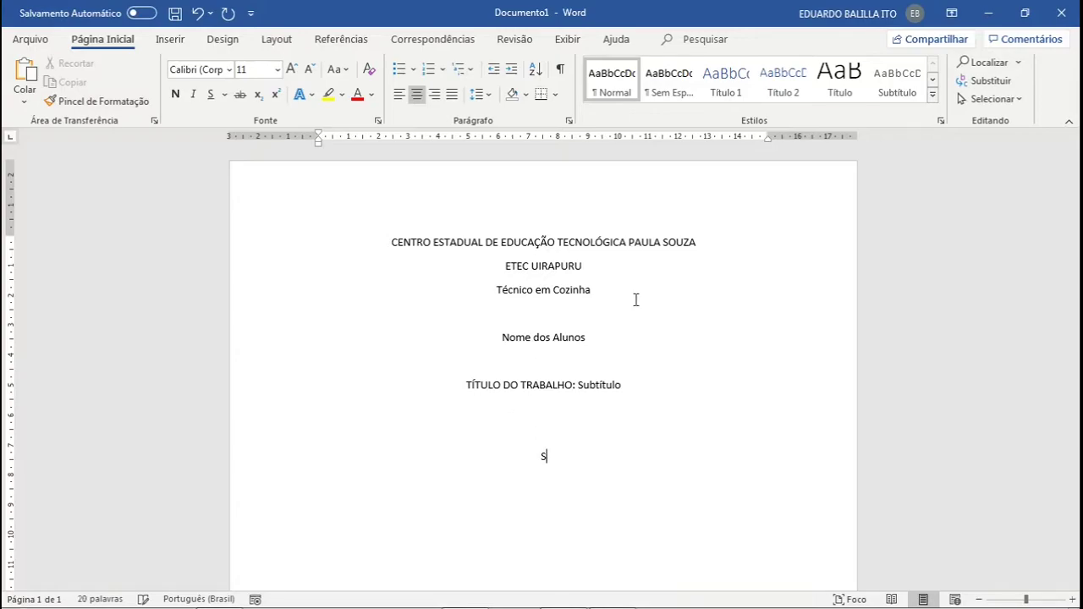
key(Return)
text(2020)
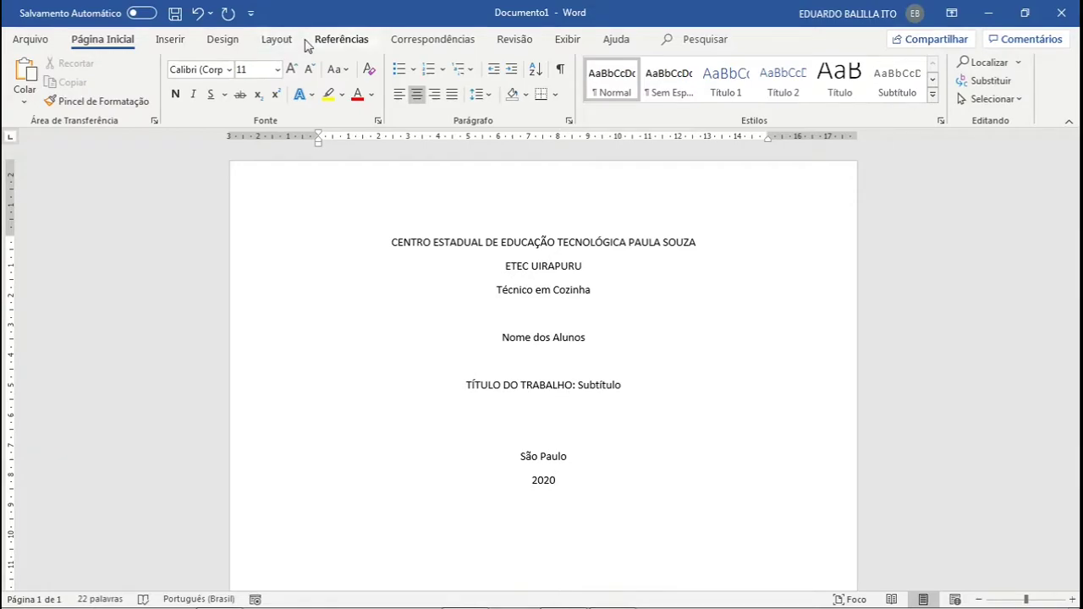
- Insert a page break after "2020" and look over the cover and the new page
click(276, 42)
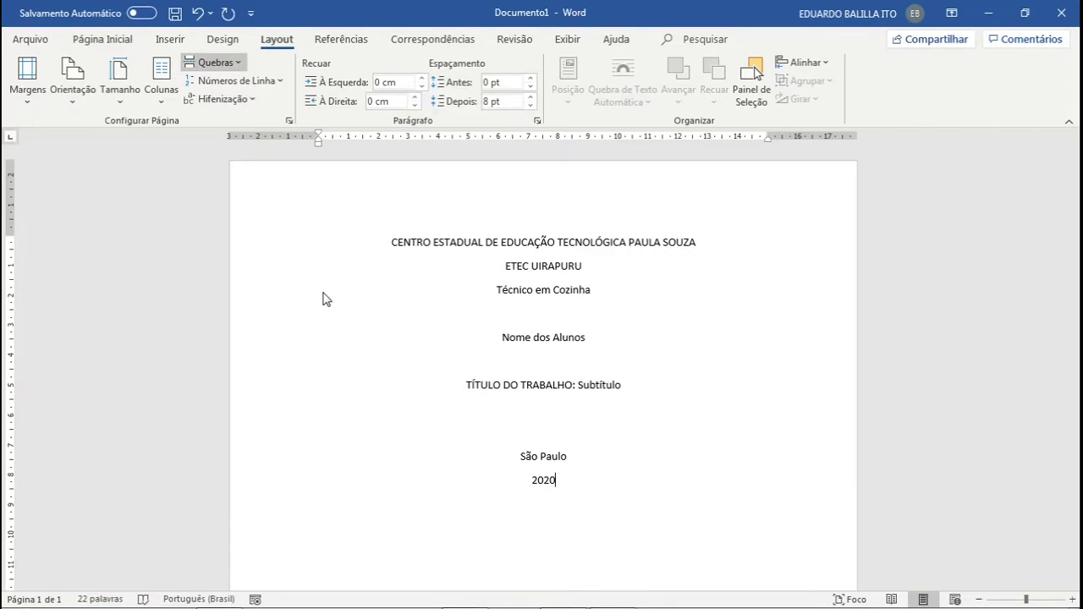
scroll(401, 177, down, 7)
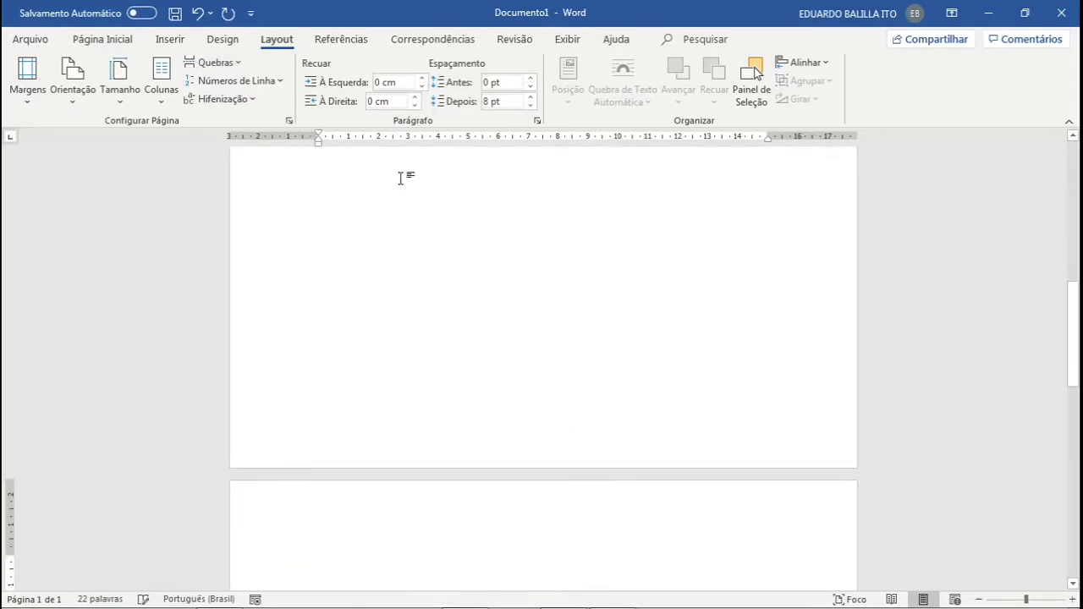
scroll(669, 455, up, 6)
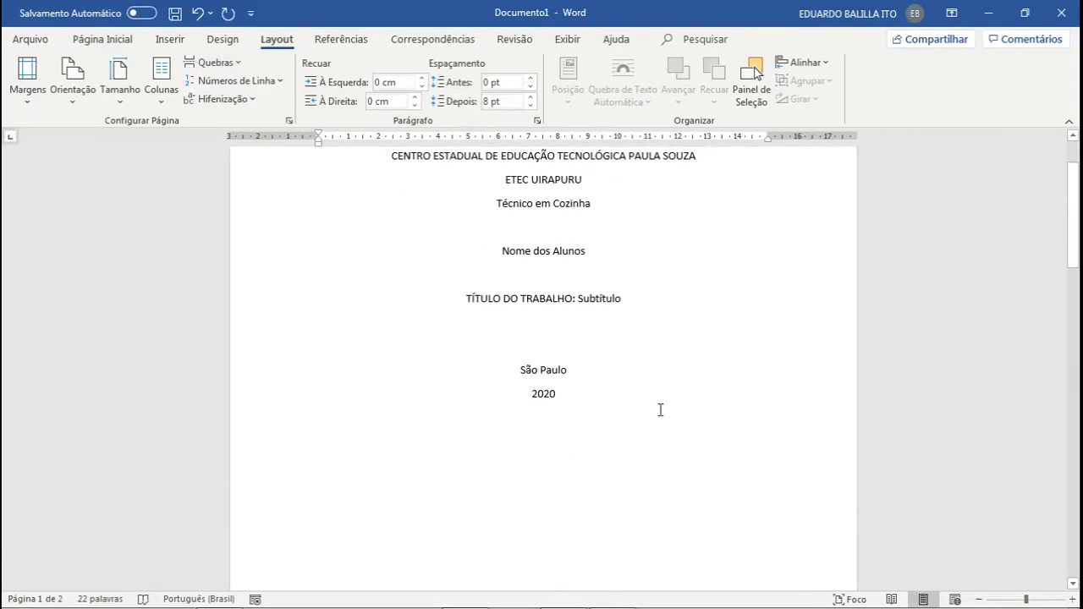
scroll(660, 410, up, 2)
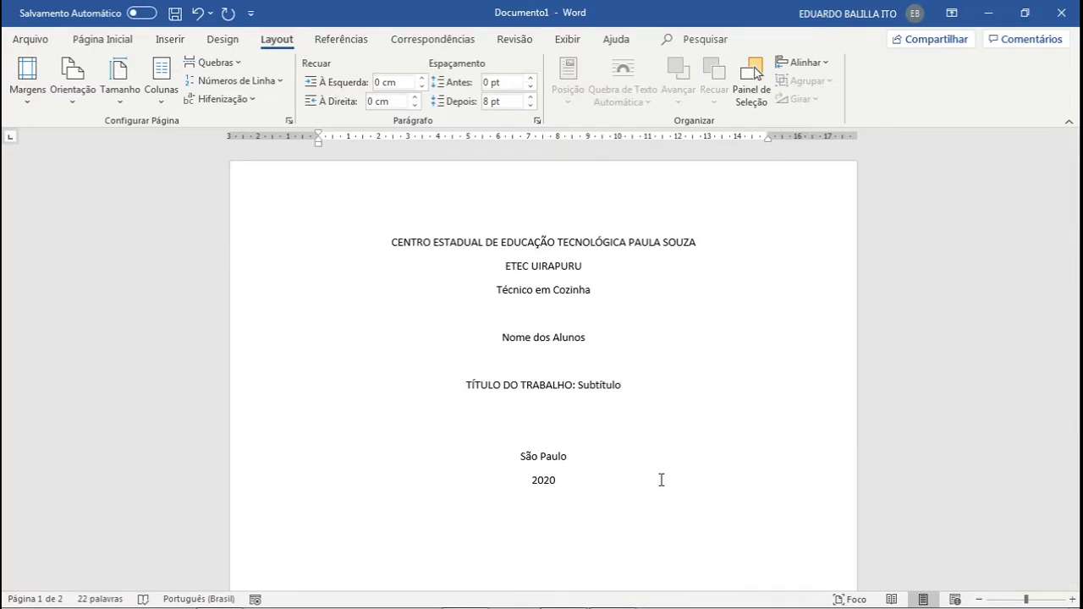
- Show the formatting marks and check the page break between the cover and the second page
click(101, 43)
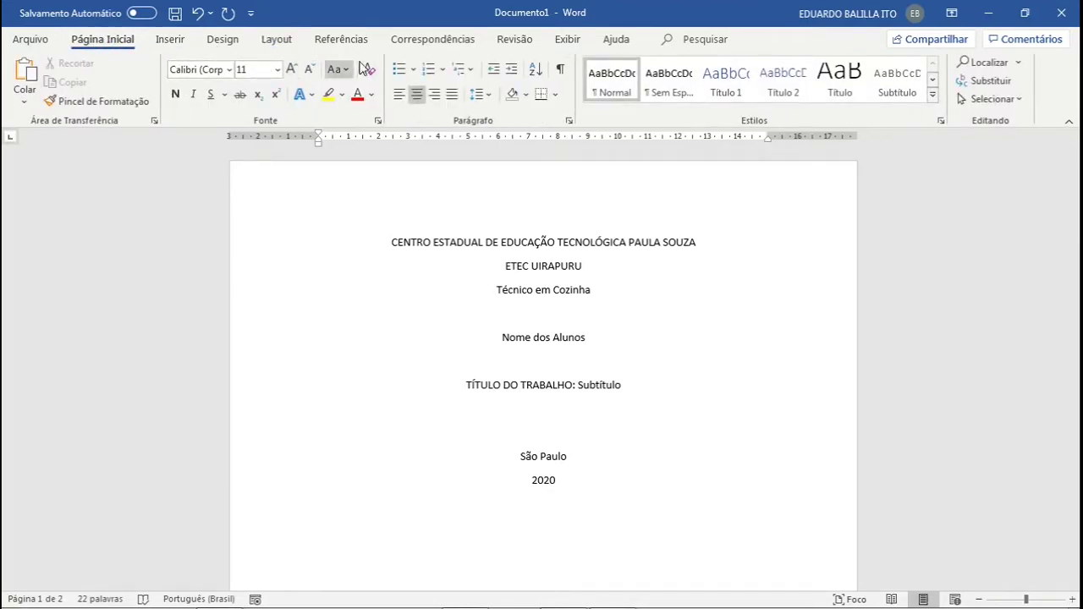
click(561, 70)
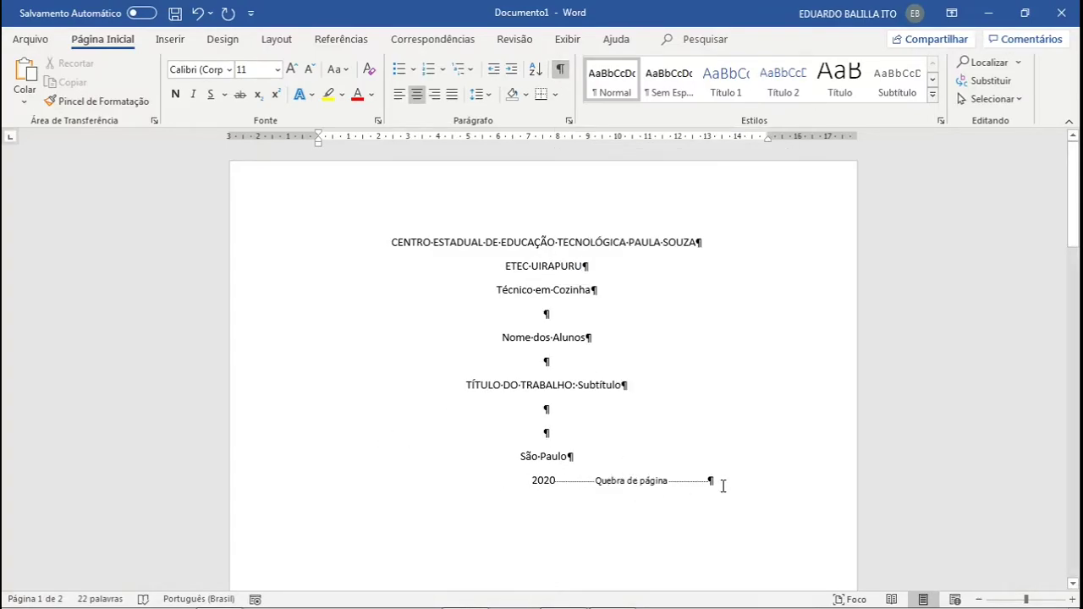
scroll(703, 460, down, 3)
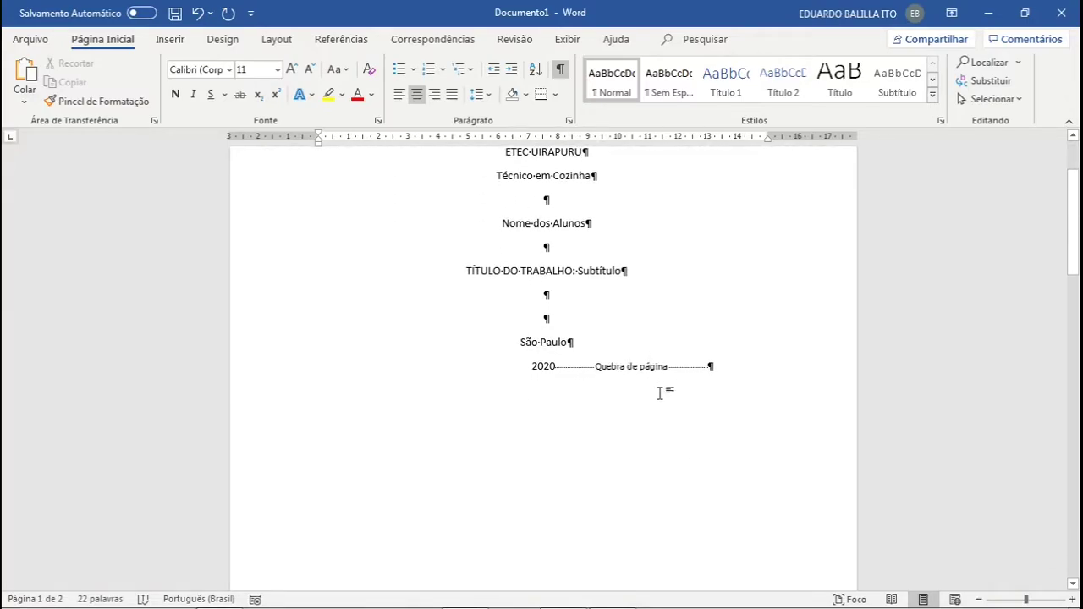
scroll(662, 394, up, 3)
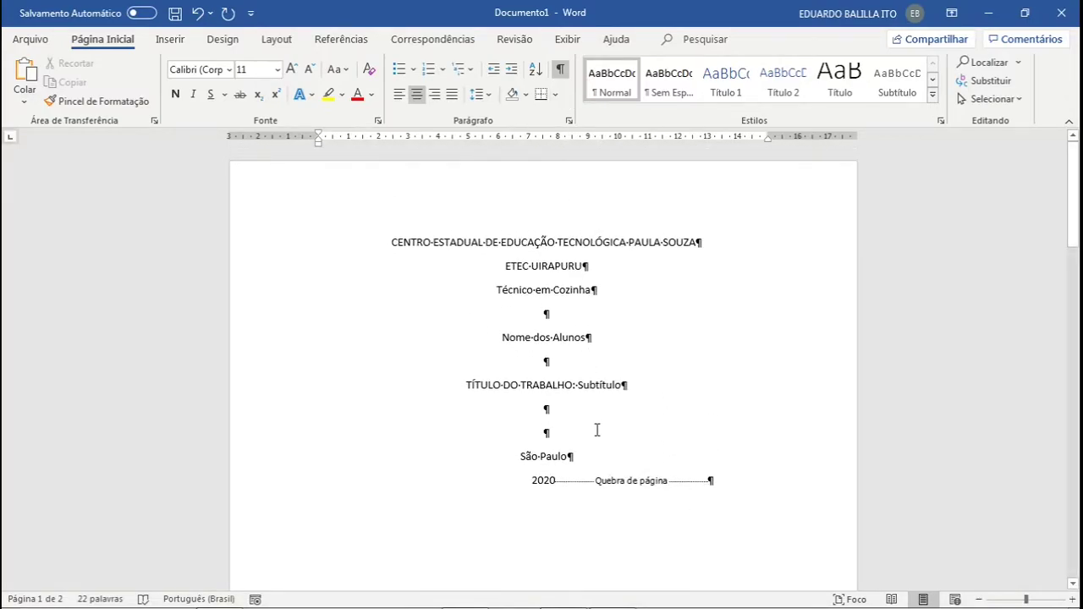
scroll(587, 412, down, 1)
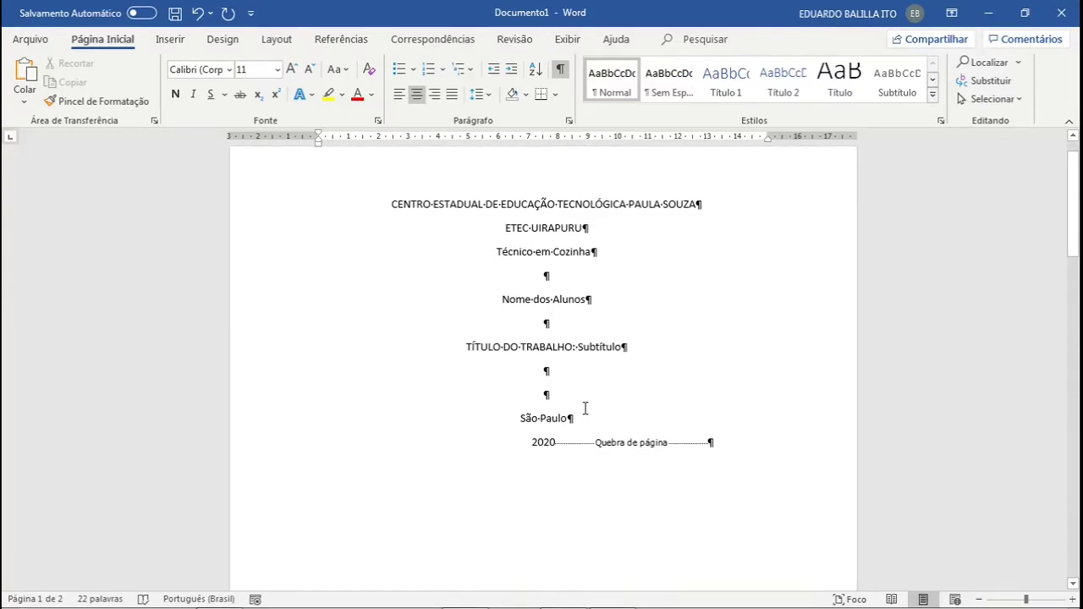
scroll(585, 409, down, 17)
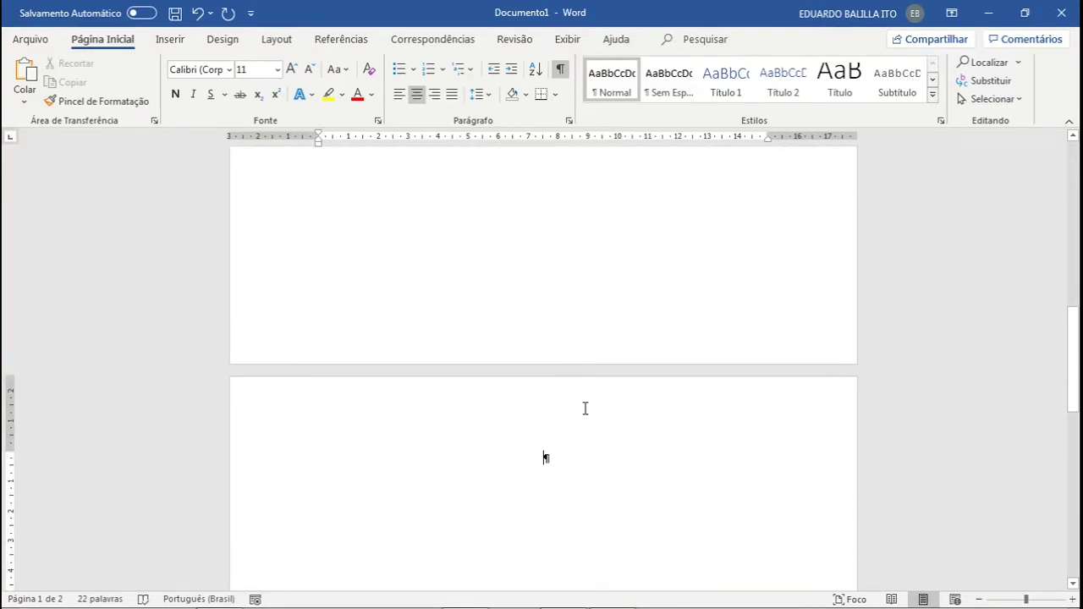
scroll(563, 457, up, 11)
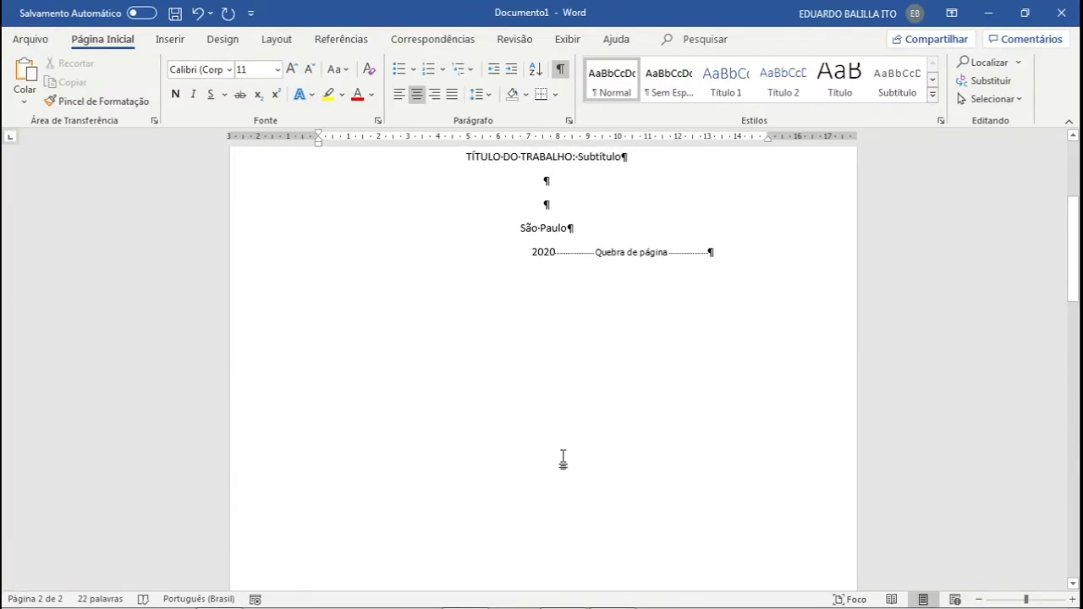
scroll(563, 457, down, 11)
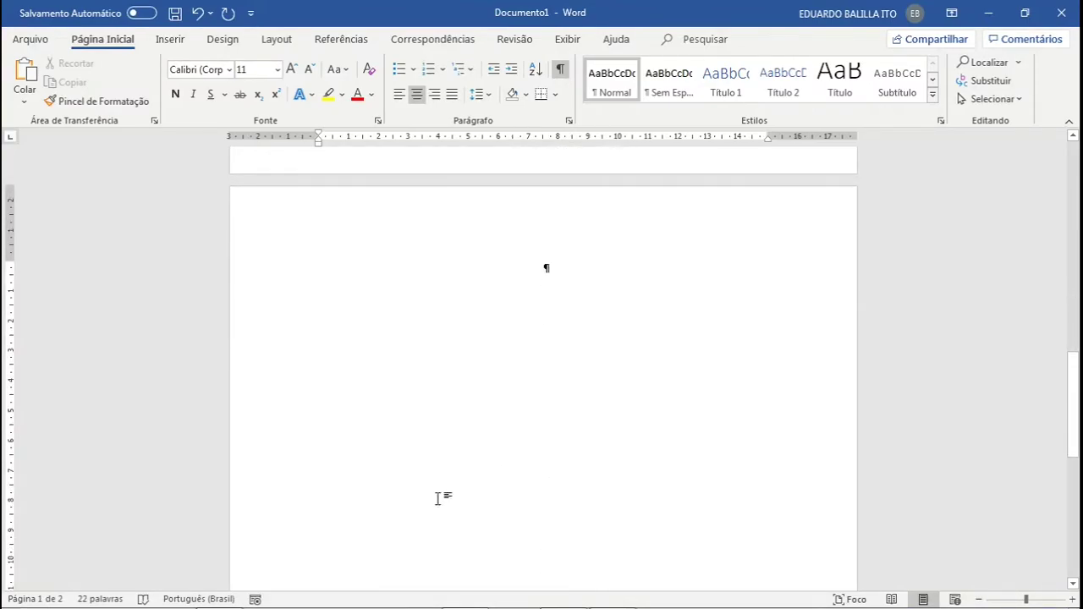
- Switch to the TCC manual in Acrobat Reader and examine the title page model ("Modelo de folha de rosto") with its formatting notes
click(613, 592)
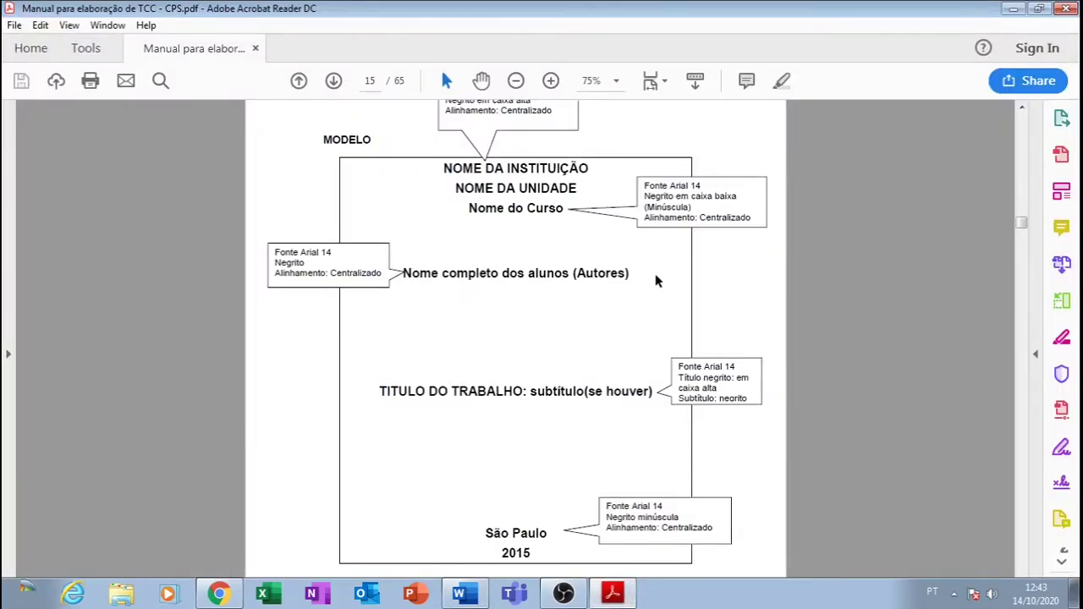
scroll(672, 346, down, 20)
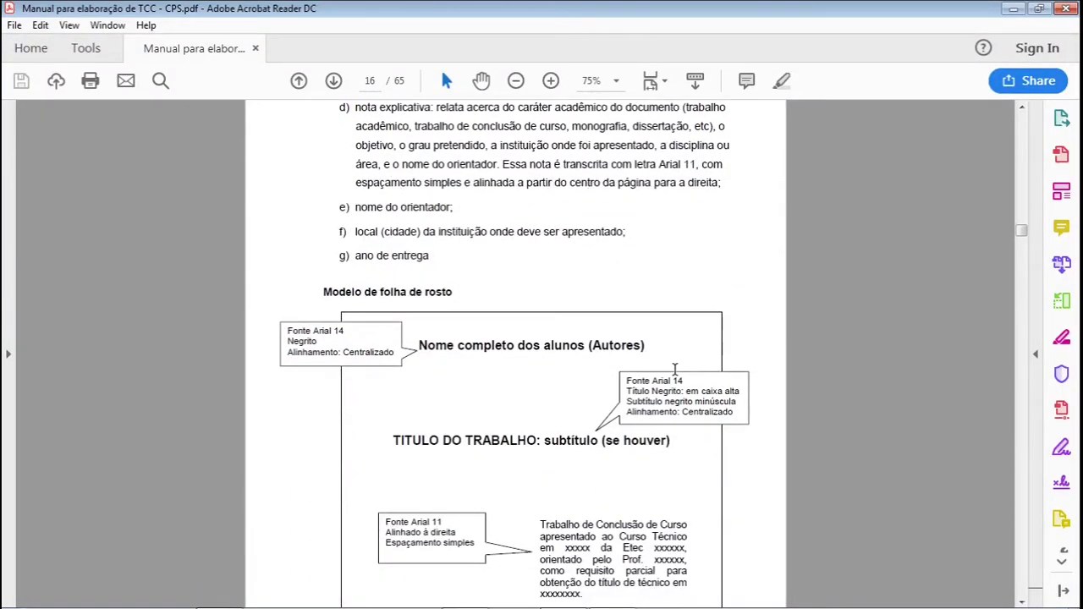
scroll(674, 369, down, 5)
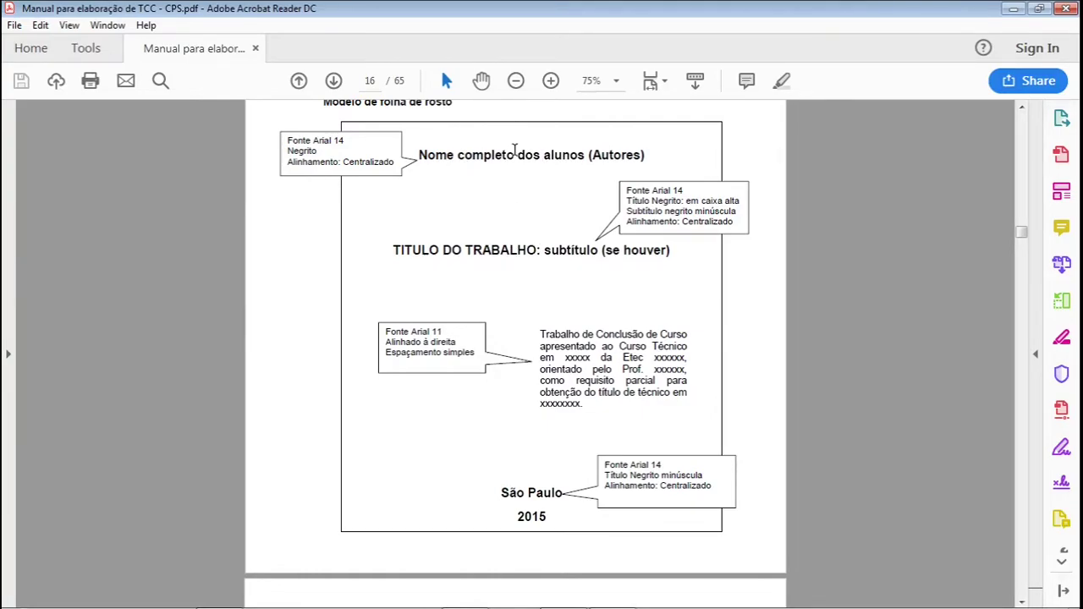
scroll(551, 375, down, 1)
scroll(565, 372, up, 4)
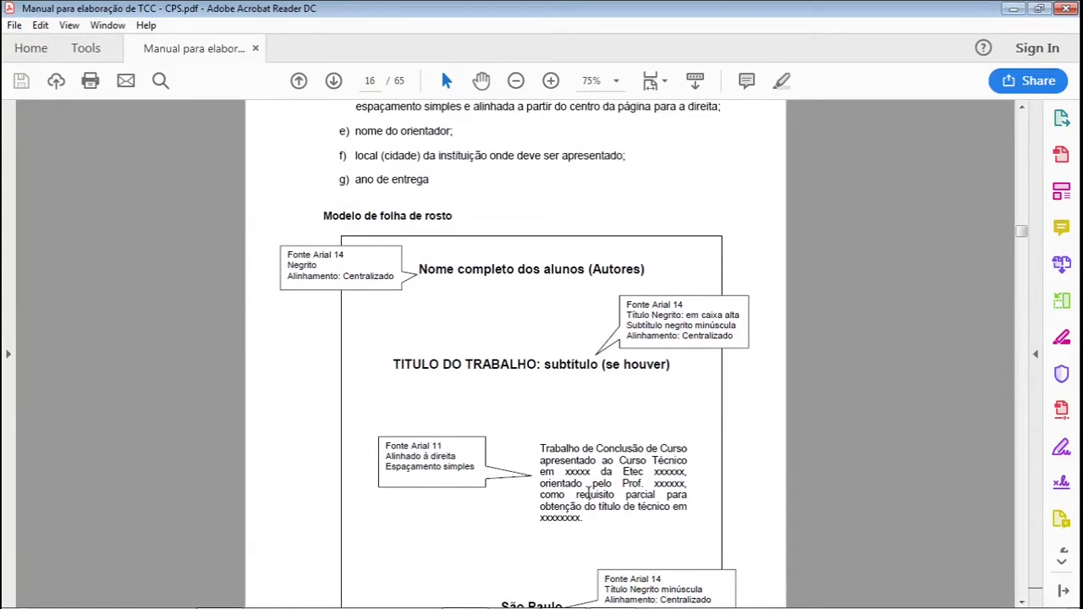
scroll(592, 501, up, 2)
scroll(585, 390, down, 4)
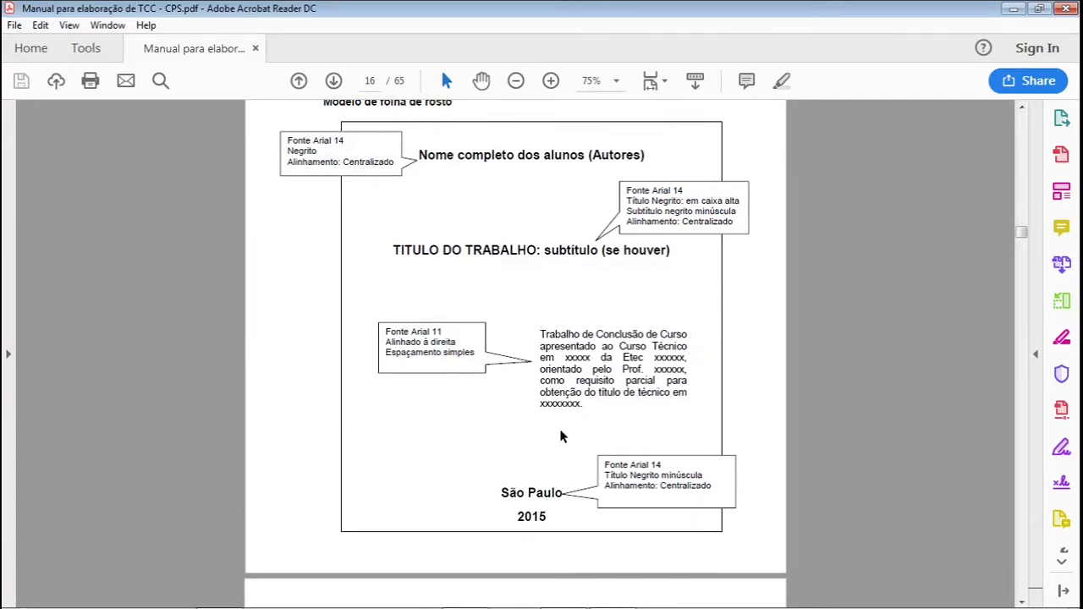
- Copy the manual's explanatory note "Trabalho de Conclusão de Curso apresentado…" and paste it in Word on page 2 below three blank lines
drag(540, 335, 590, 405)
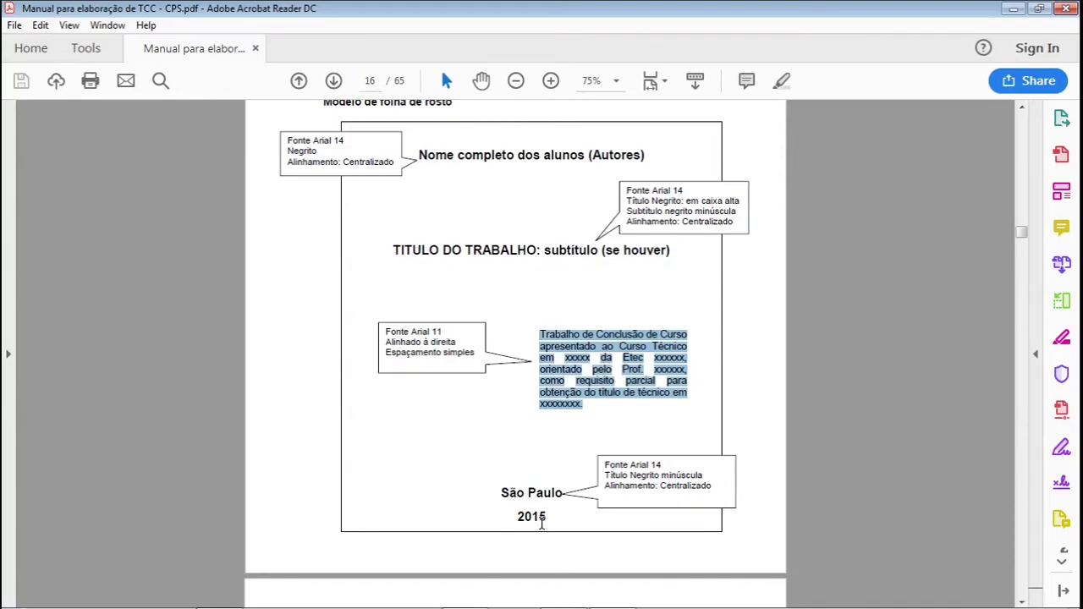
drag(539, 333, 585, 405)
key(alt+Tab)
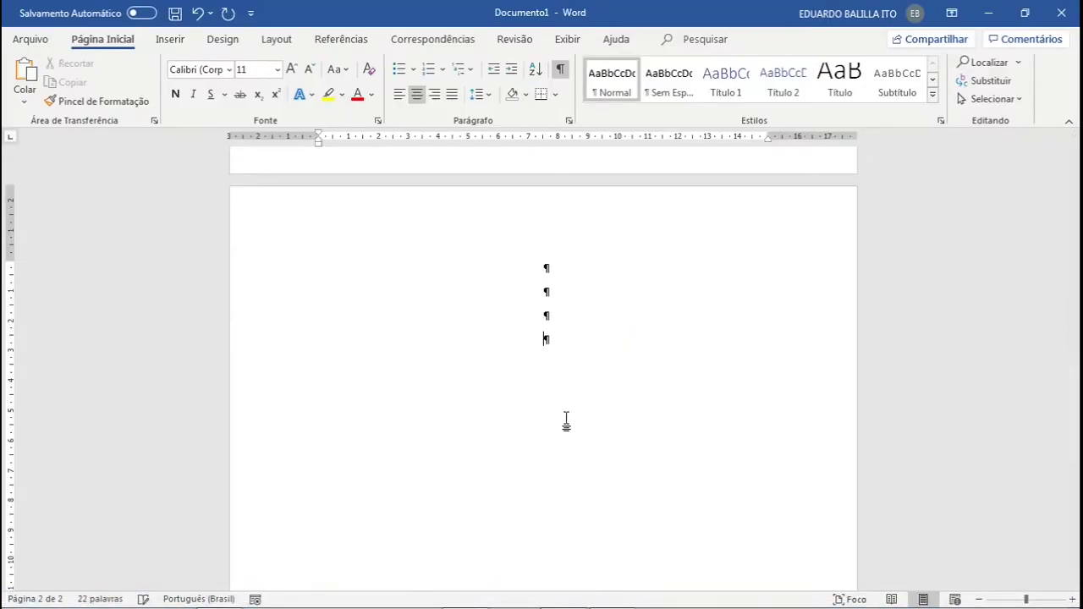
text(Trabalho de Conclusão de Curso apresentado ao Curso Técnico em xxxxx da Etec xxxxx, orientado pelo Prof. xxxxx, como requisito parcial para obtenção do título de técnico em xxxxx.)
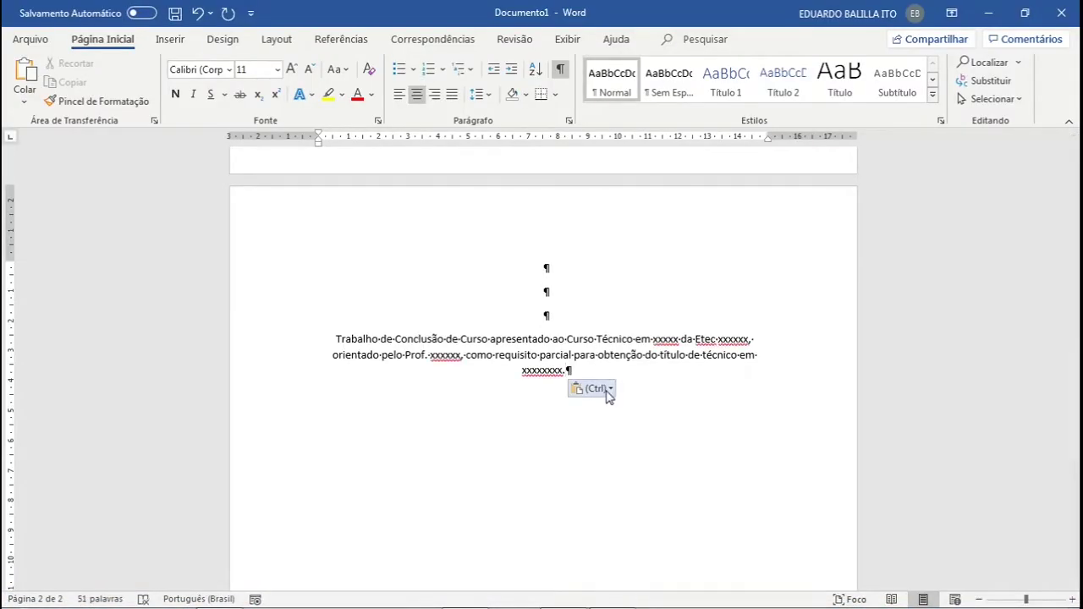
- Copy "Nome dos Alunos" and "TÍTULO DO TRABALHO: Subtítulo" from the cover and paste them on page 2 above the explanatory note
scroll(604, 390, up, 10)
drag(499, 336, 630, 385)
scroll(632, 397, down, 5)
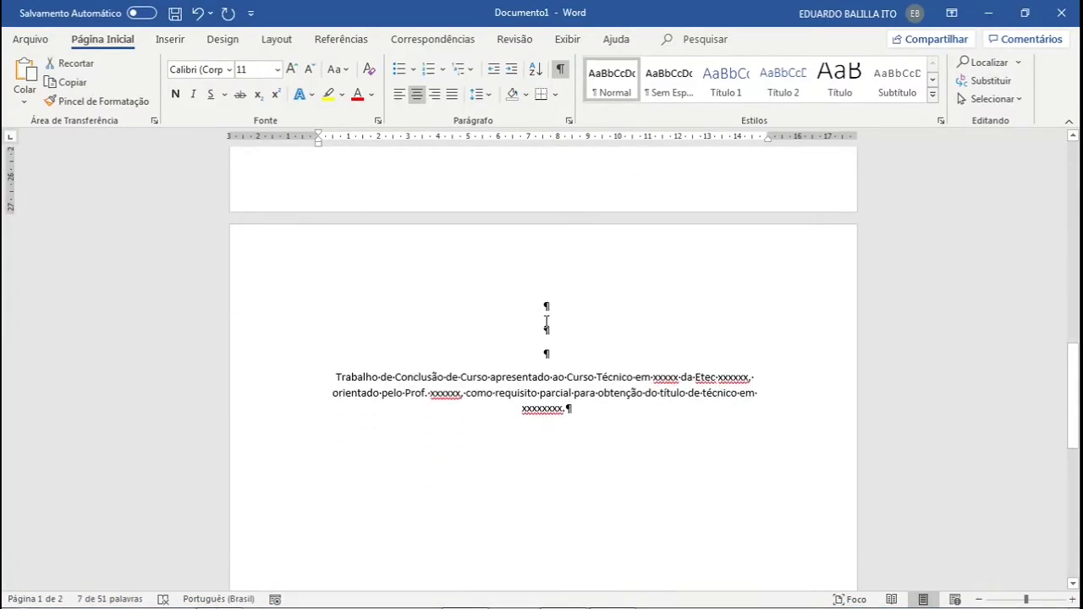
click(546, 314)
key(ctrl+v)
- Copy "São Paulo" and "2020" from the cover, paste them below the explanatory note on page 2 and add a page break
scroll(585, 395, down, 3)
drag(520, 228, 711, 253)
key(ctrl+v)
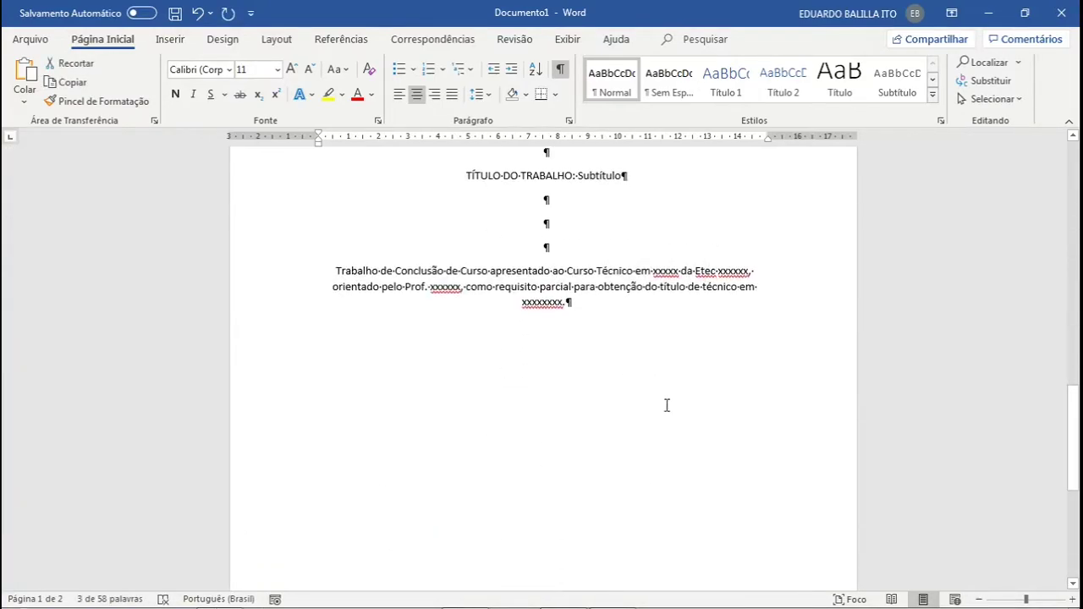
scroll(648, 308, down, 5)
key(ctrl+Return)
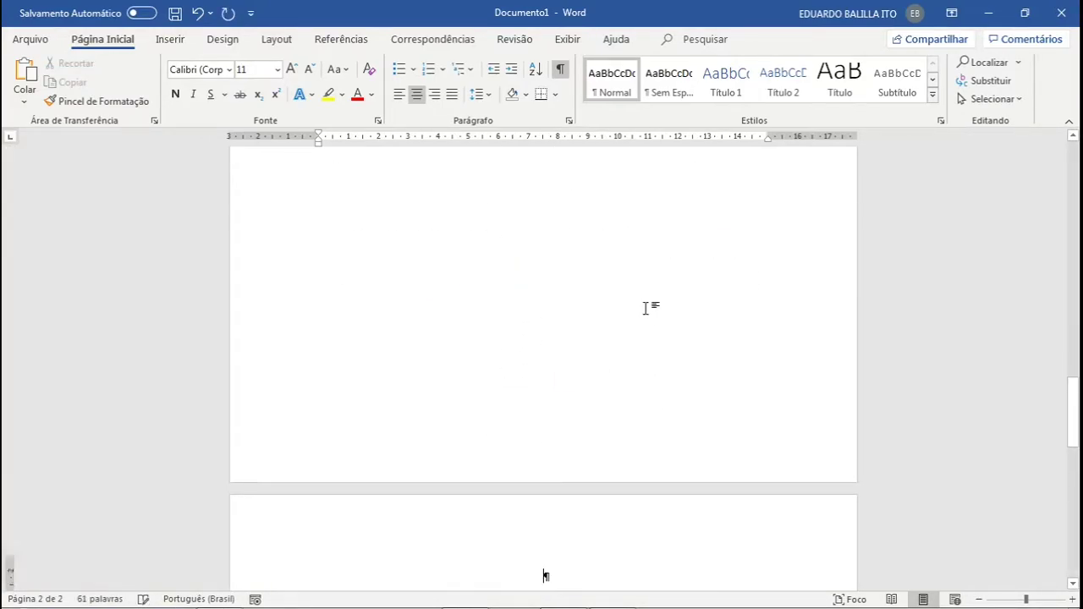
- Look over the title page on page 2 and hide the formatting marks
scroll(649, 307, up, 10)
scroll(678, 420, up, 1)
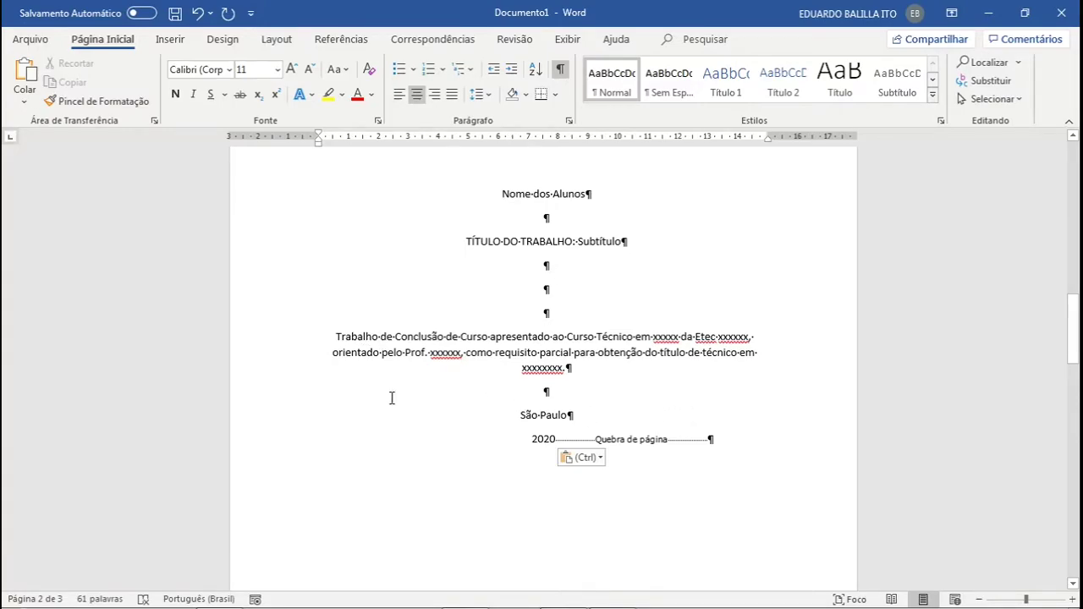
click(559, 68)
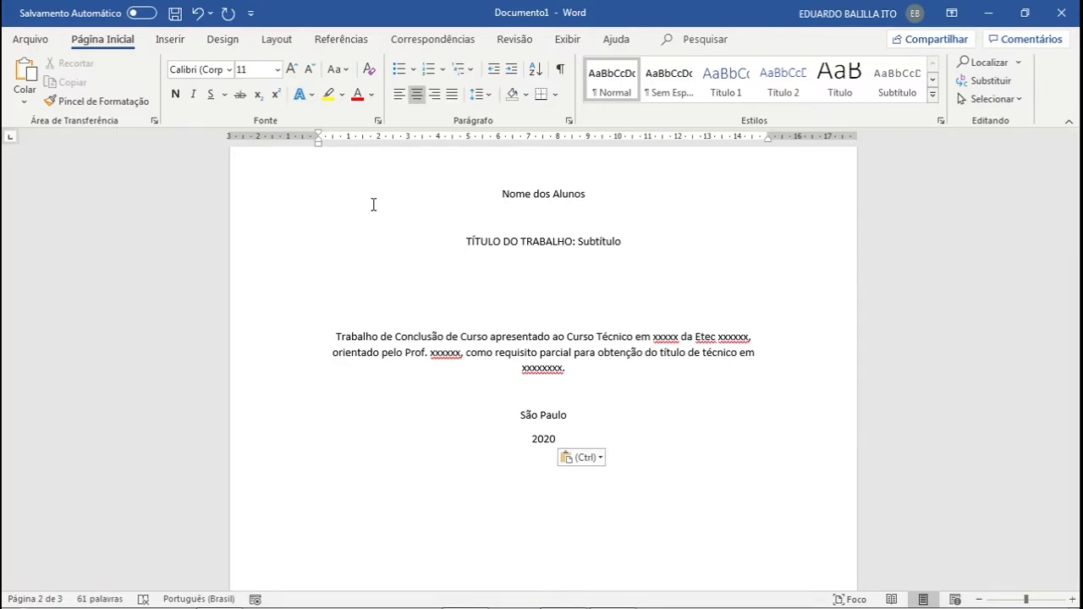
drag(323, 345, 648, 389)
click(706, 442)
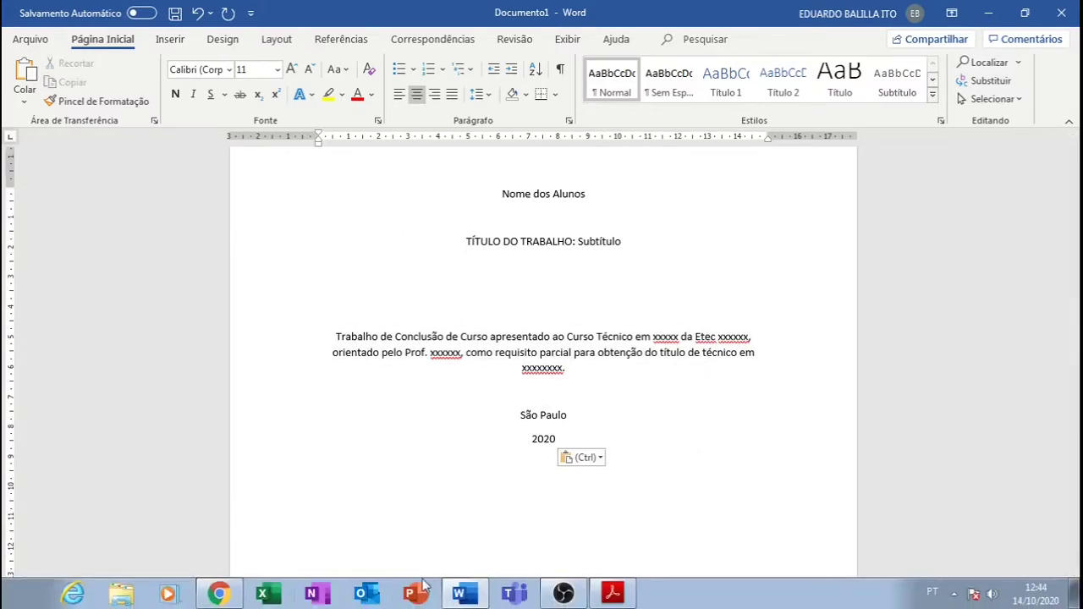
- Switch to the TCC manual in Acrobat Reader and read section "2.1.3 Formato e margens" with its margin model
click(613, 599)
scroll(587, 290, down, 10)
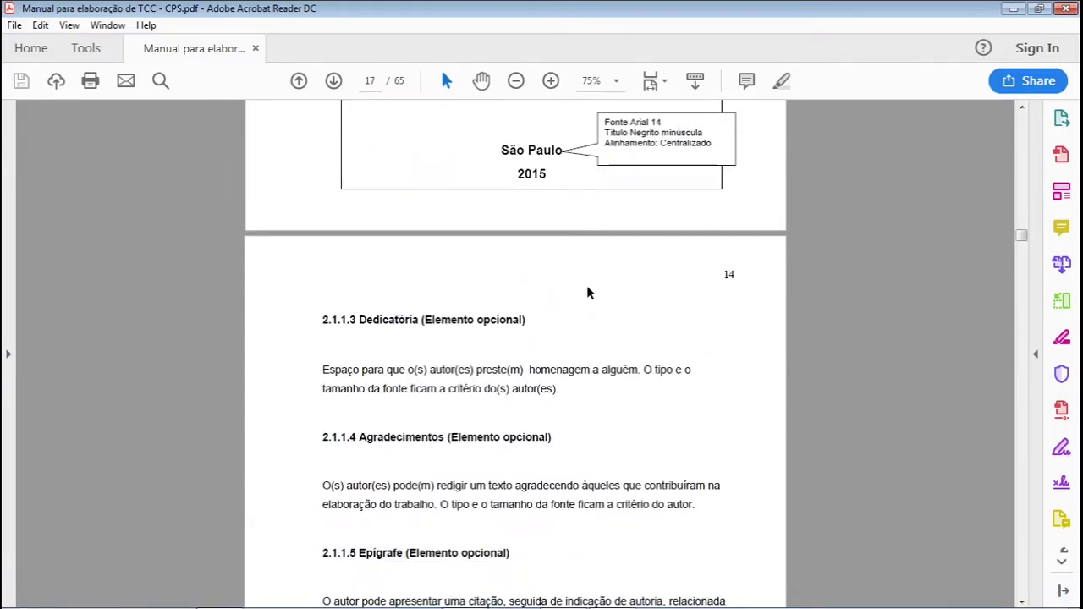
scroll(590, 294, down, 15)
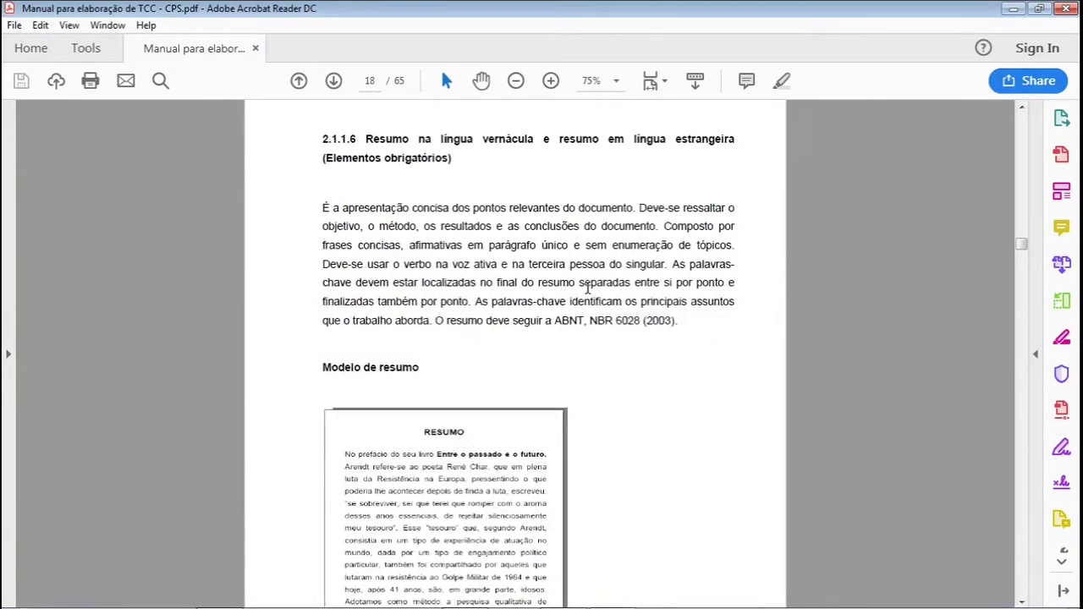
scroll(590, 293, down, 8)
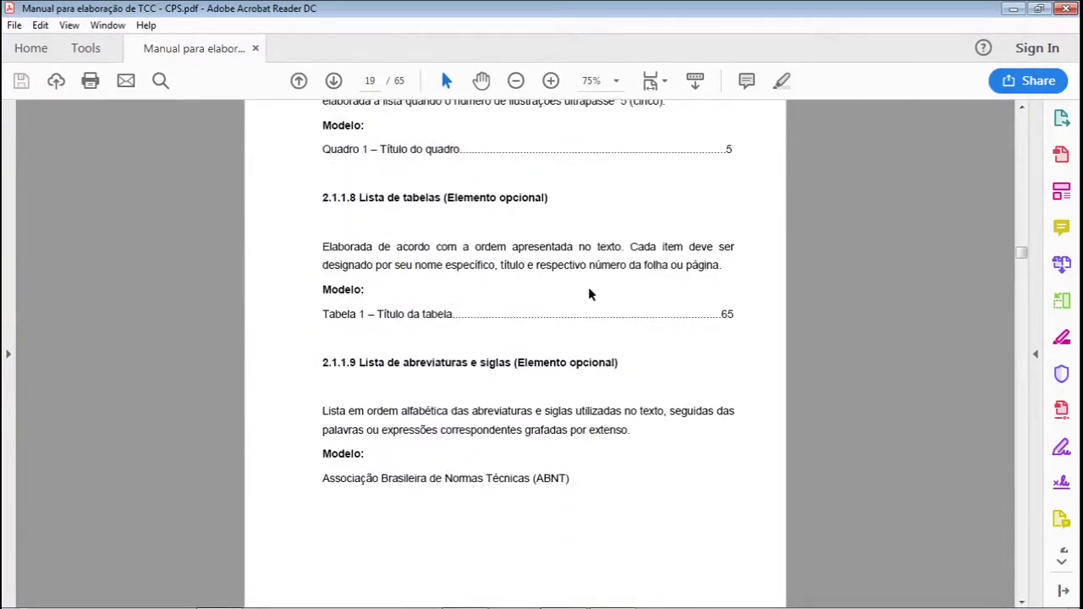
scroll(590, 293, down, 12)
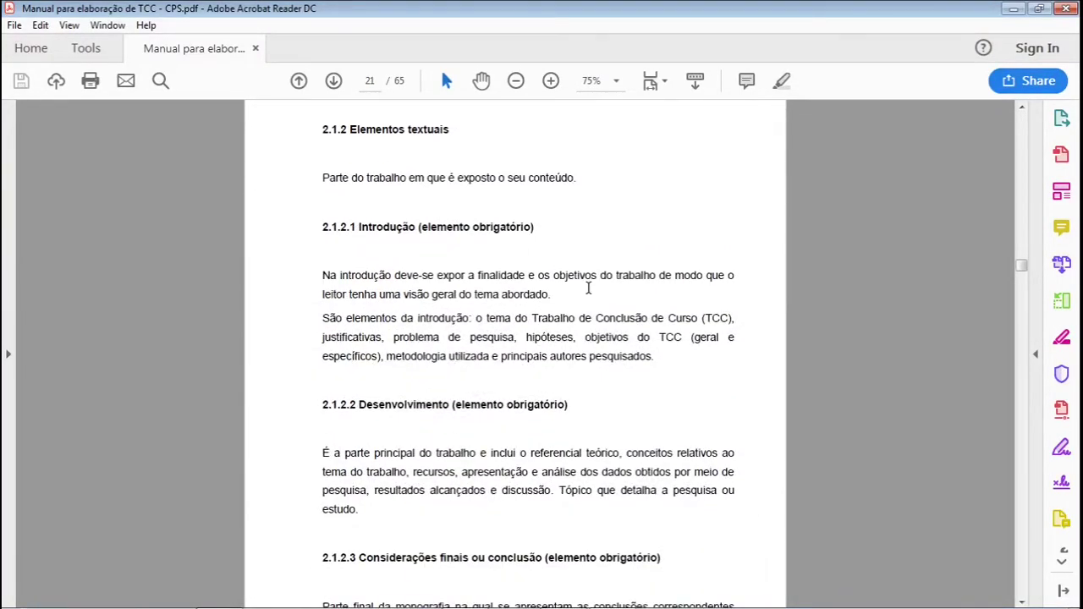
scroll(588, 289, down, 10)
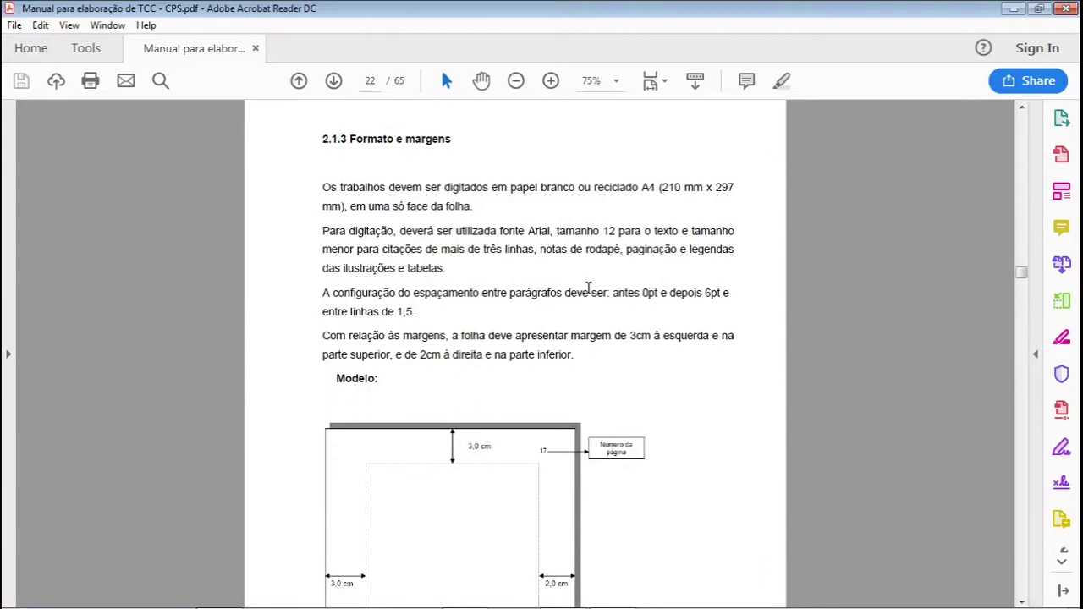
scroll(588, 288, down, 4)
scroll(588, 288, down, 2)
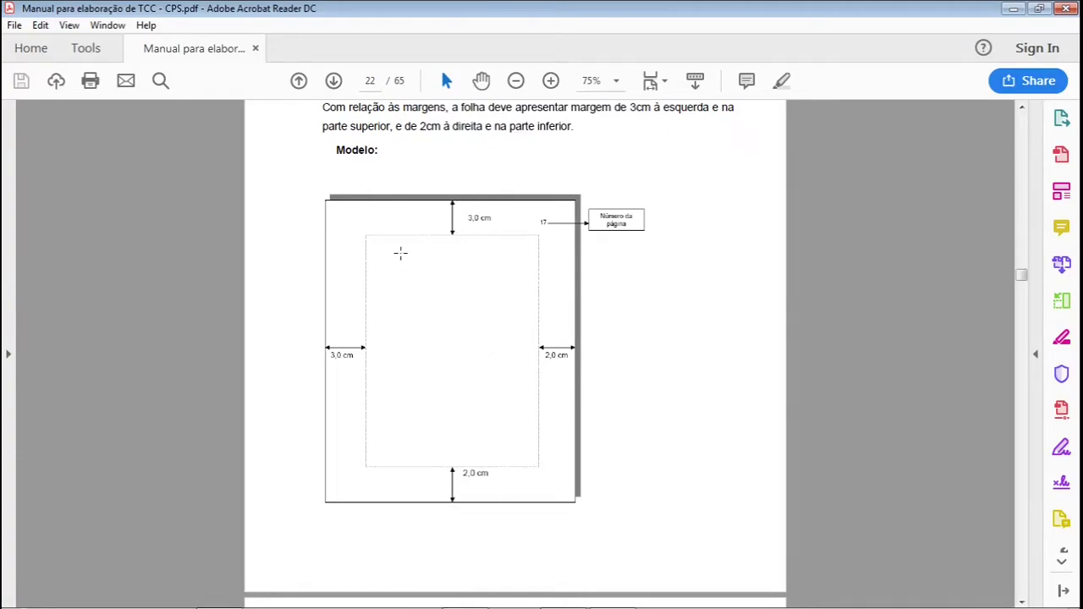
- Switch to Word and set the page margins for the whole document to 3 cm top, 2 cm bottom and 2 cm right
mouse_move(593, 602)
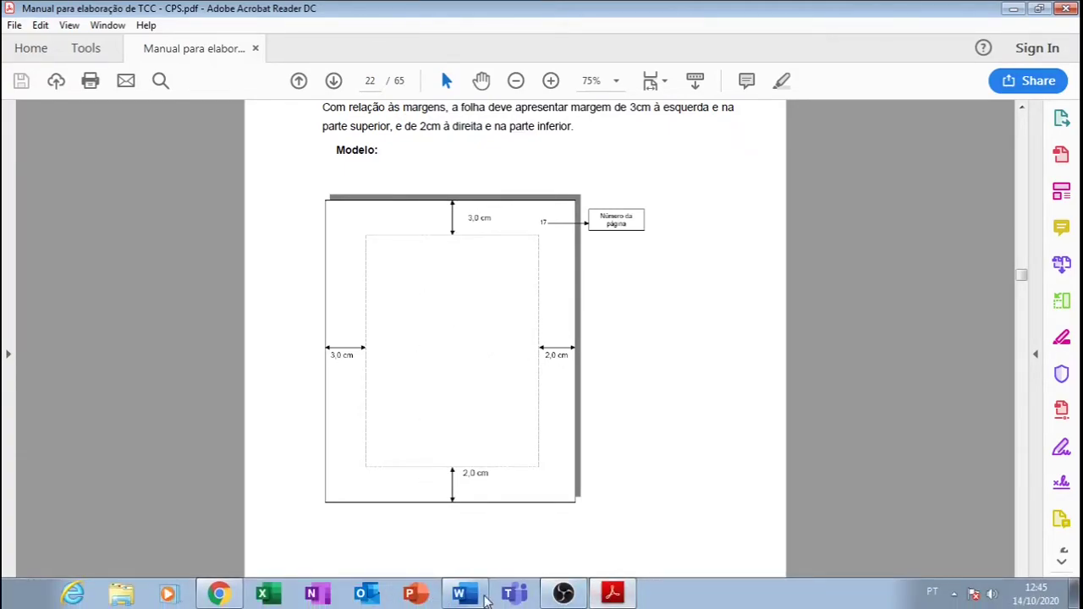
click(459, 593)
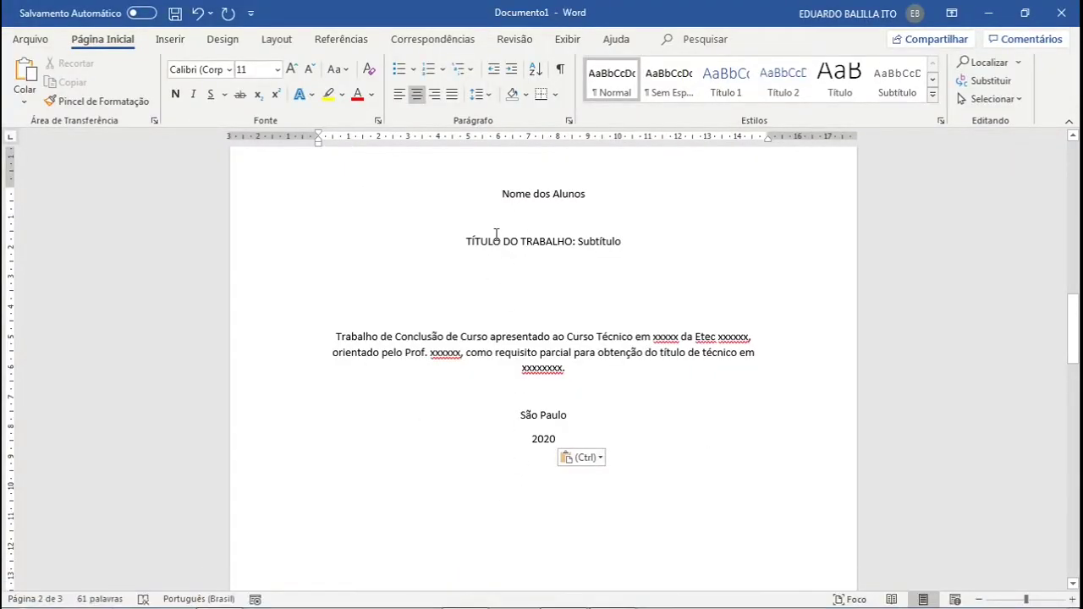
click(277, 41)
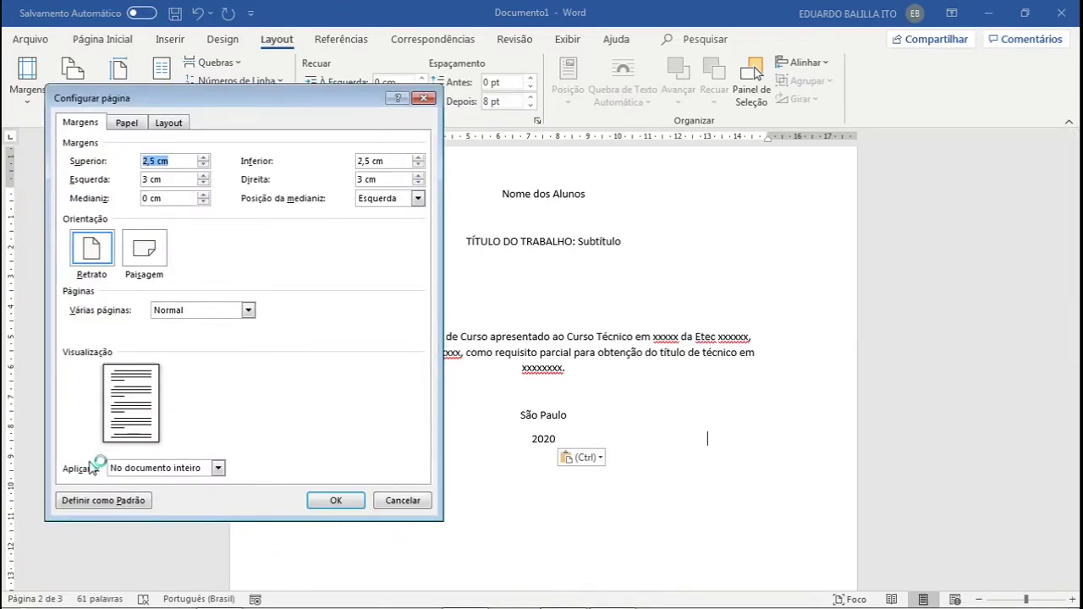
click(188, 161)
double_click(142, 165)
text(3)
double_click(369, 161)
text(2,)
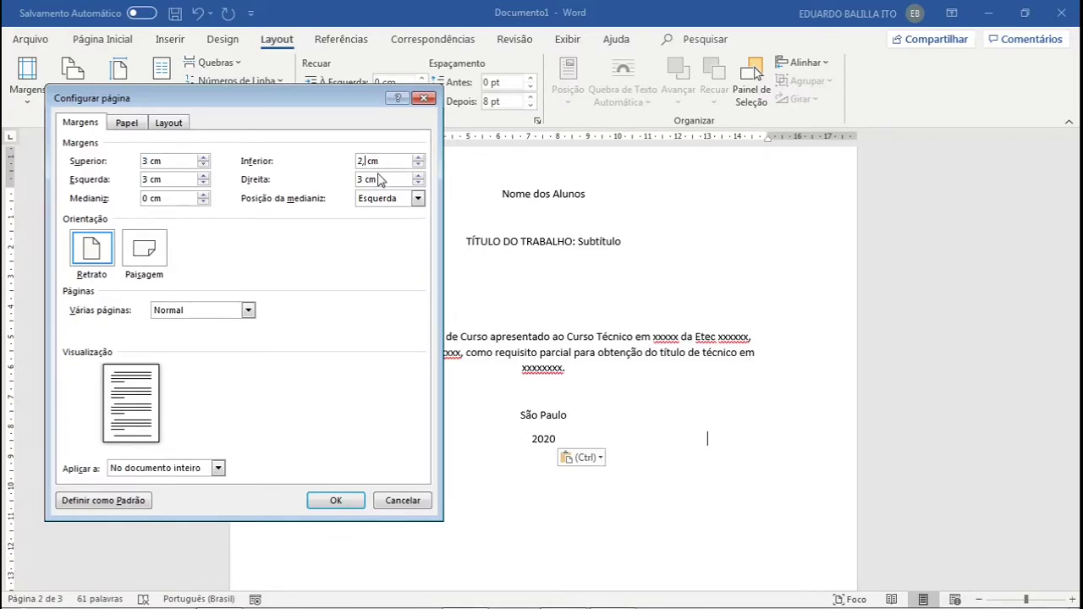
key(BackSpace)
double_click(358, 179)
text(2)
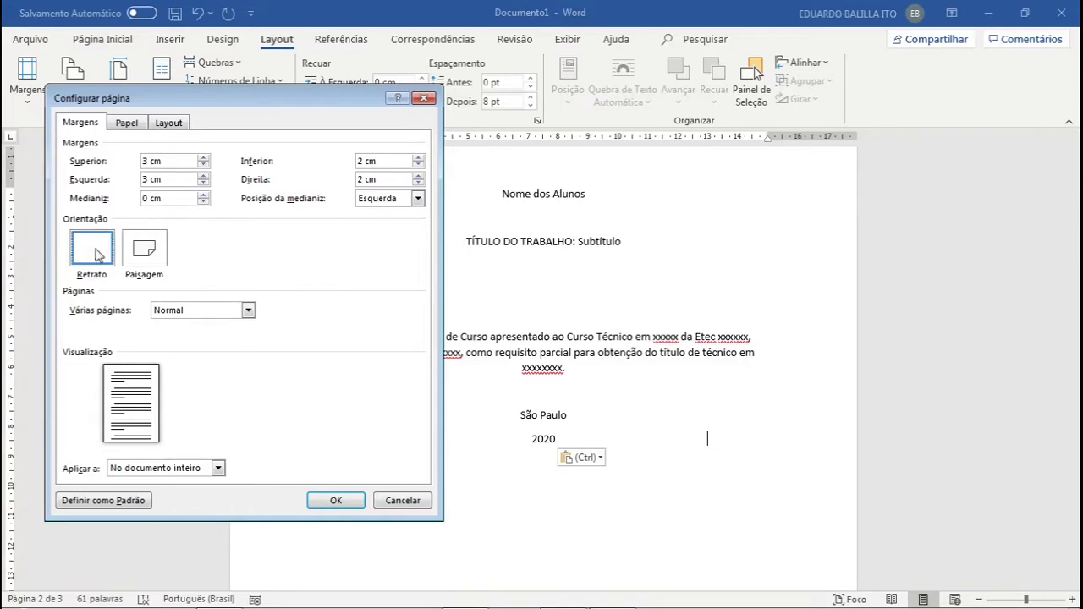
- Check the paper size and the section layout options in the page setup and apply the settings
click(126, 124)
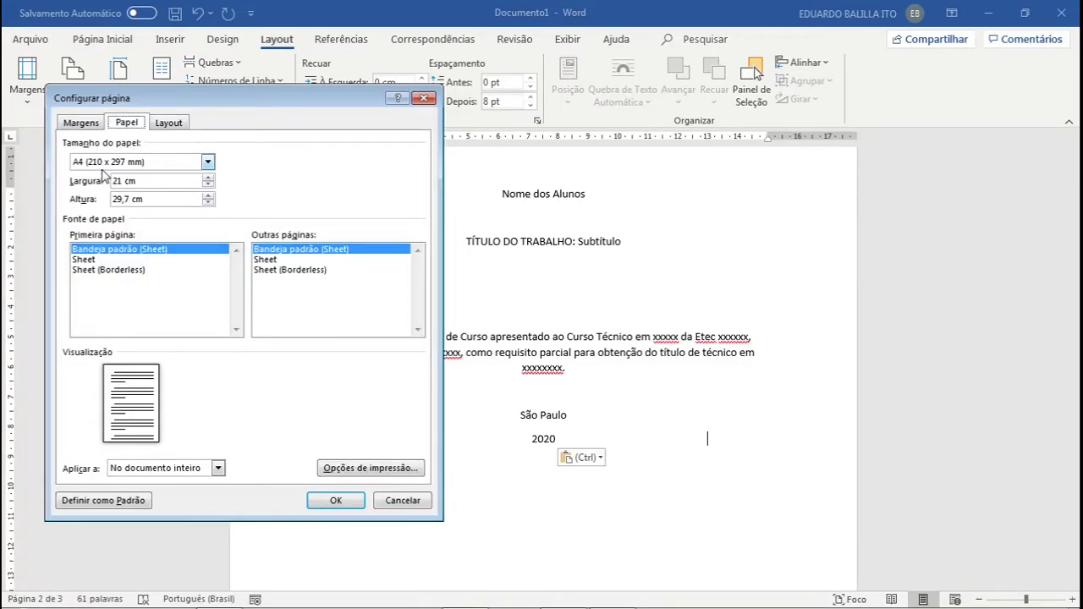
click(161, 126)
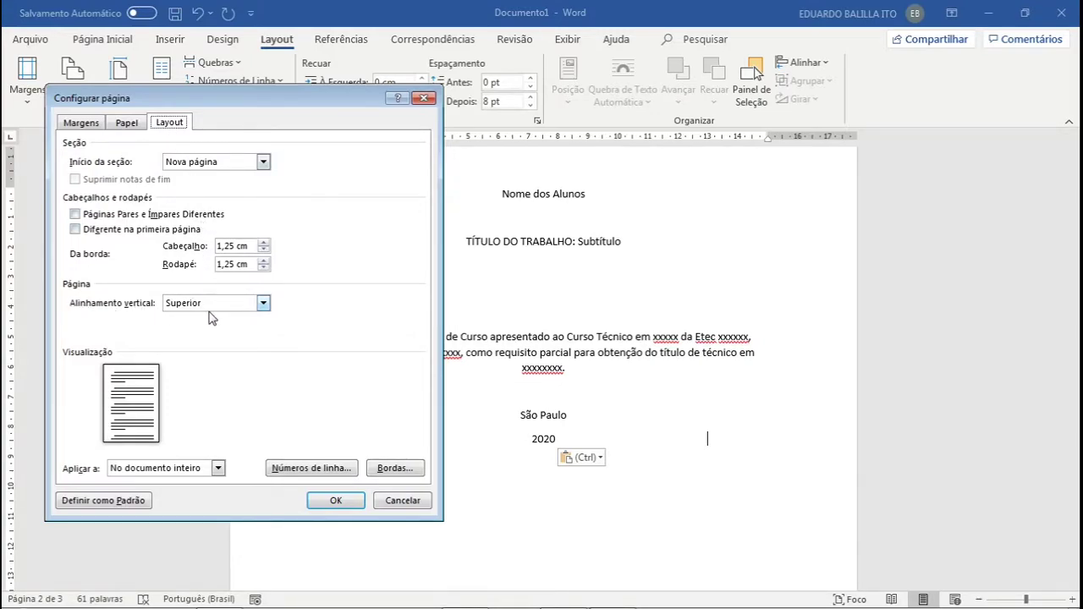
click(342, 499)
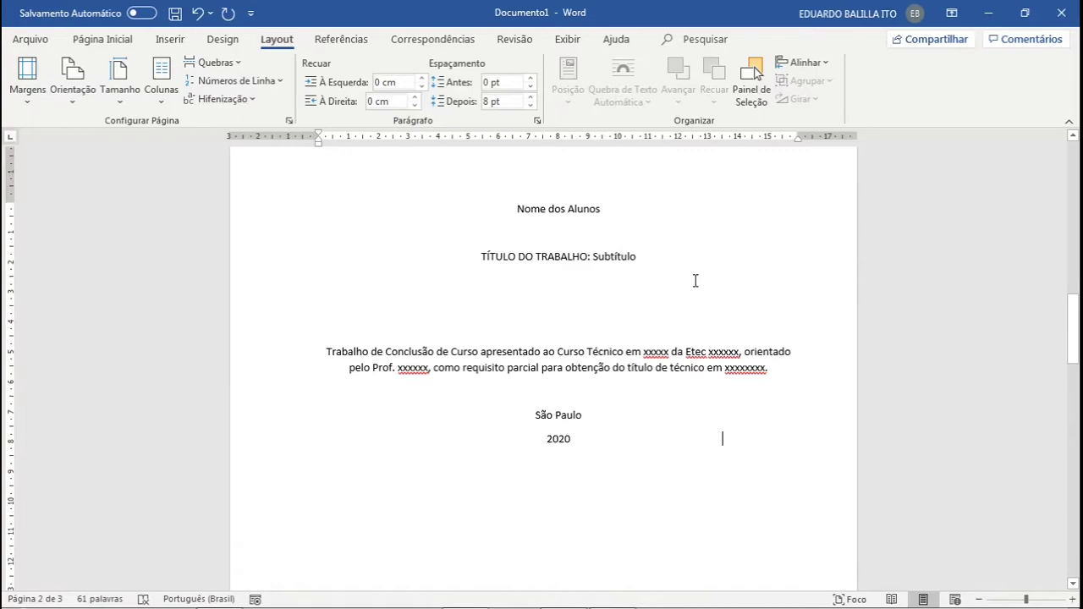
- Hide the ruler and display it again
click(457, 269)
click(574, 46)
click(463, 63)
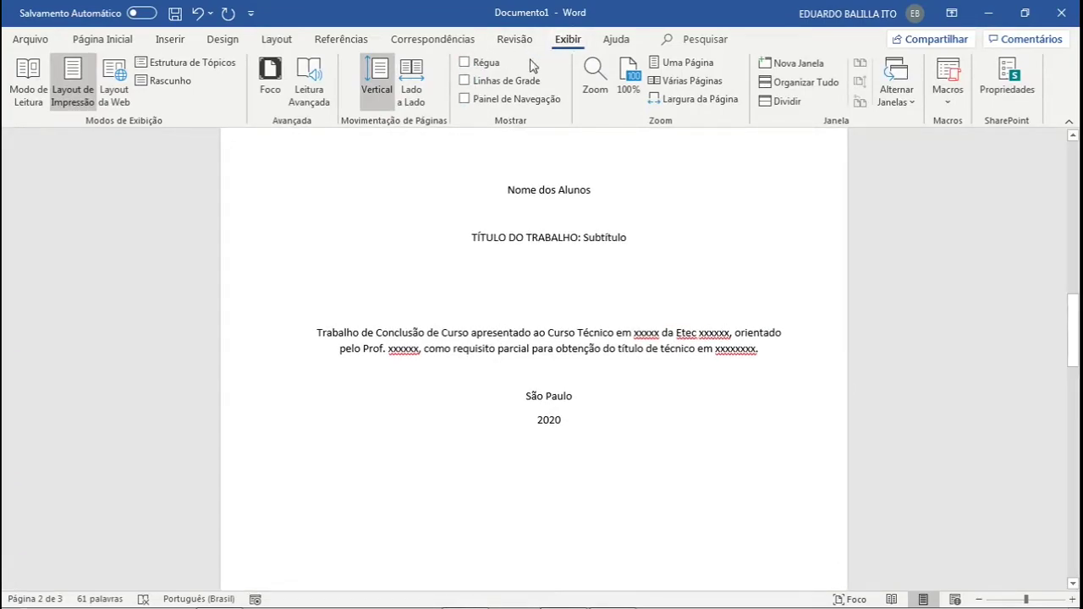
click(465, 63)
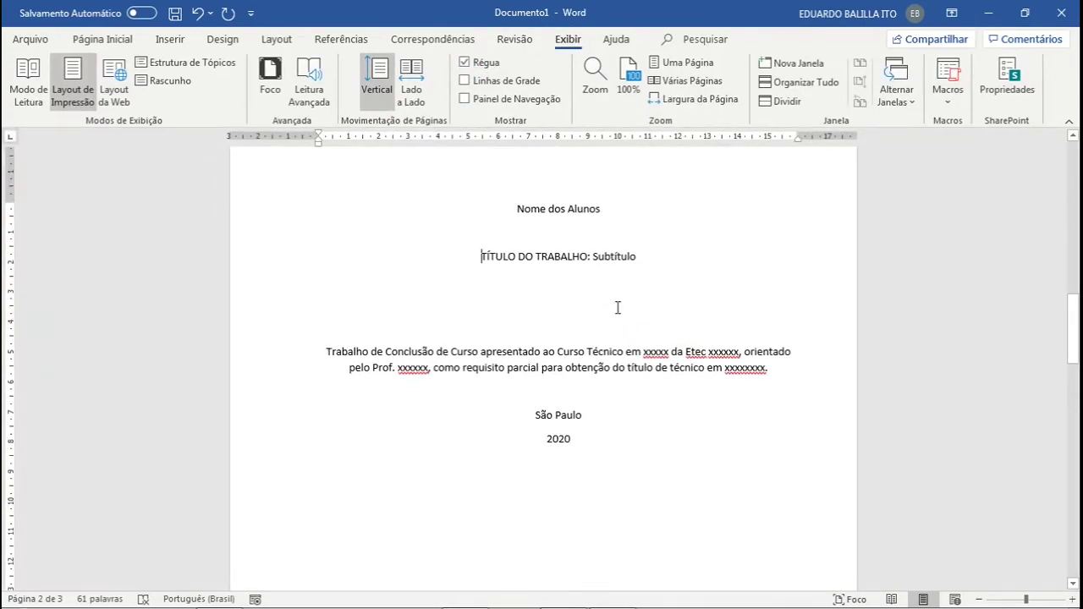
- Justify the explanatory note "Trabalho de Conclusão de Curso apresentado…" on the title page
click(172, 45)
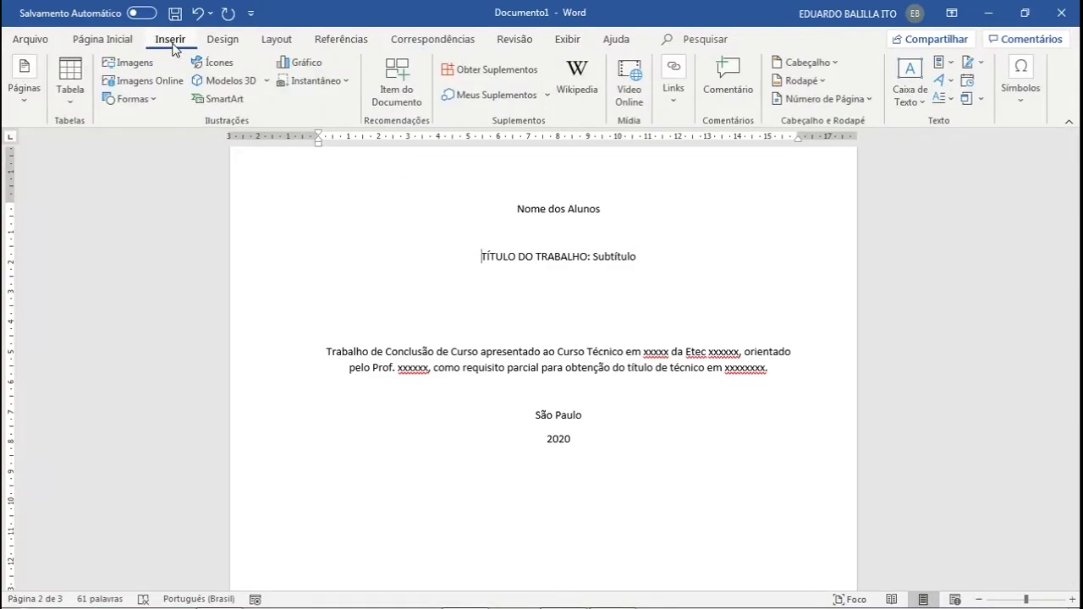
click(102, 40)
scroll(562, 204, up, 3)
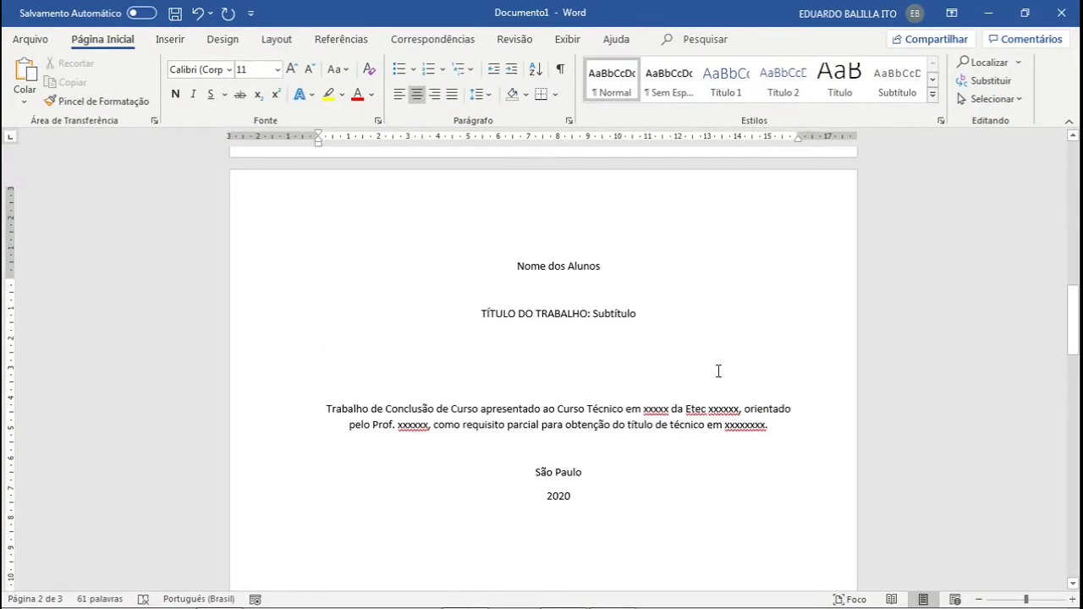
scroll(603, 380, down, 3)
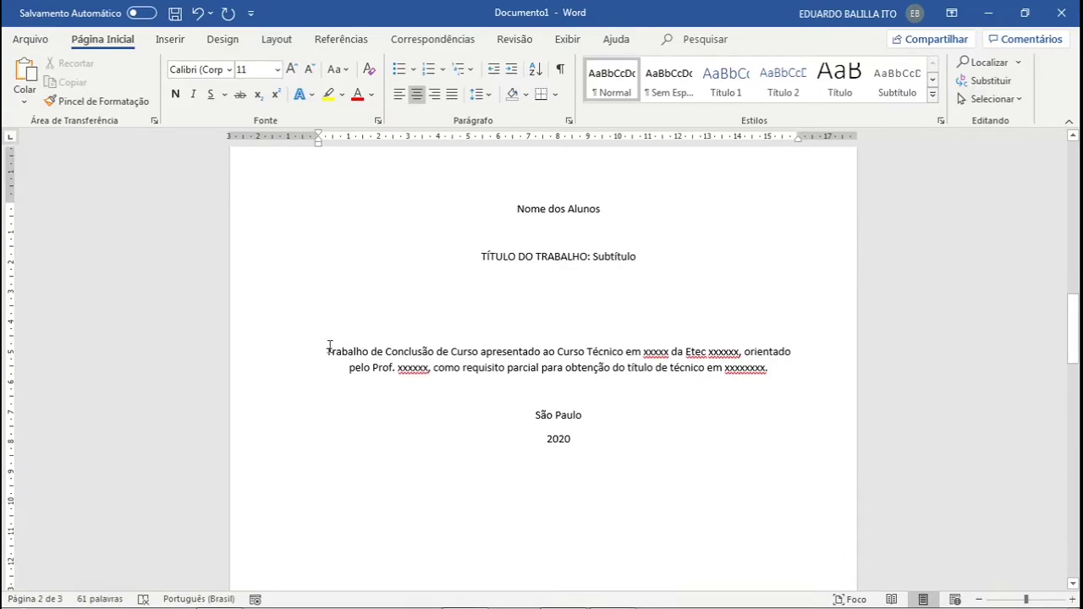
drag(329, 347, 801, 370)
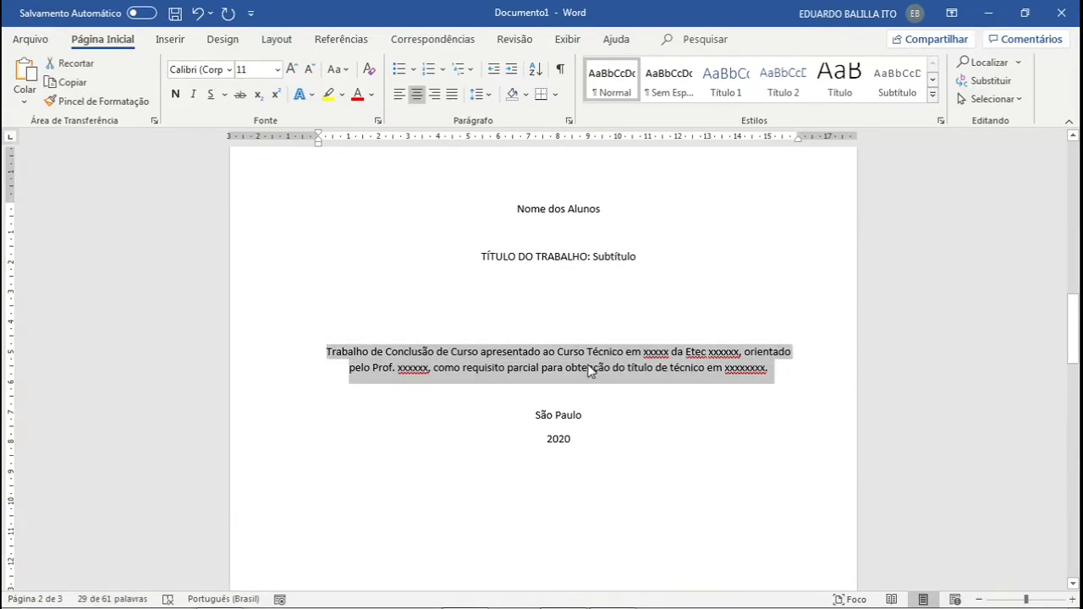
scroll(549, 288, down, 2)
scroll(548, 288, up, 2)
click(453, 95)
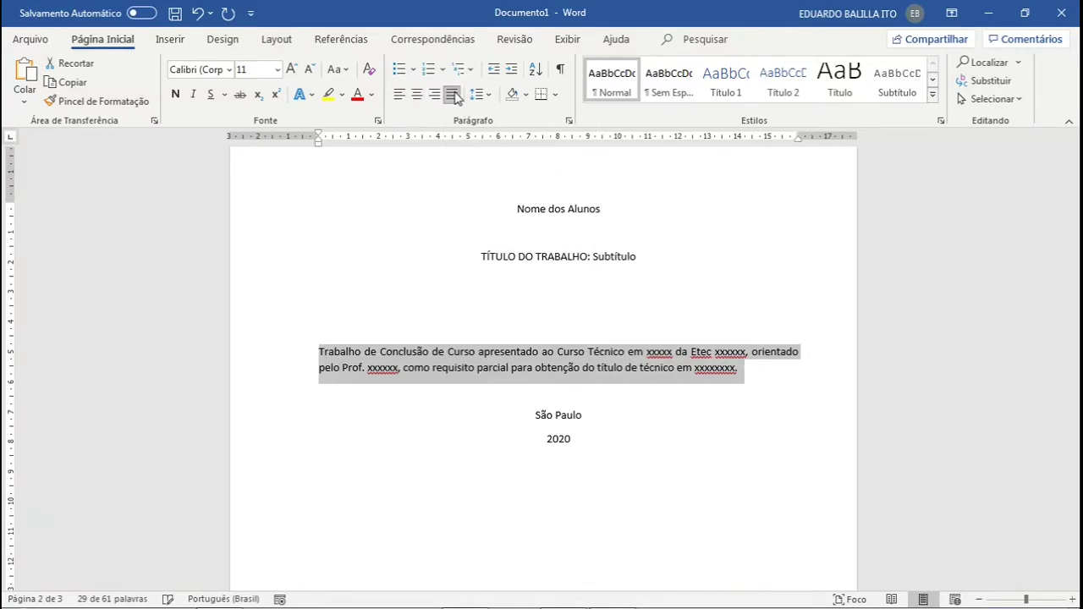
click(719, 437)
- Give the explanatory note paragraph on the title page a left indent of 8 cm and look over the pages up to the cover
scroll(257, 310, down, 1)
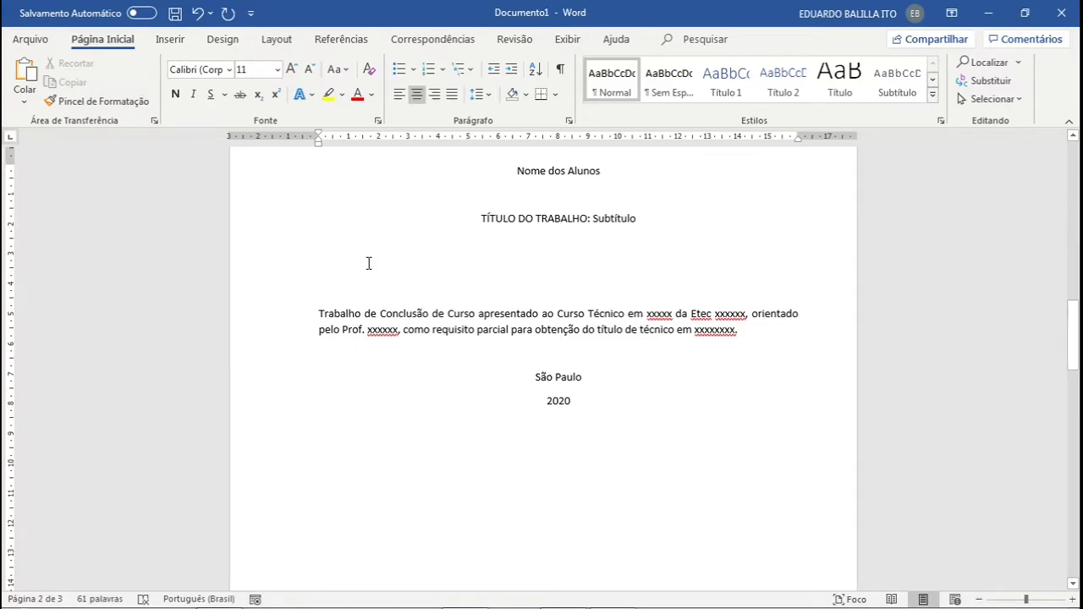
drag(319, 312, 752, 333)
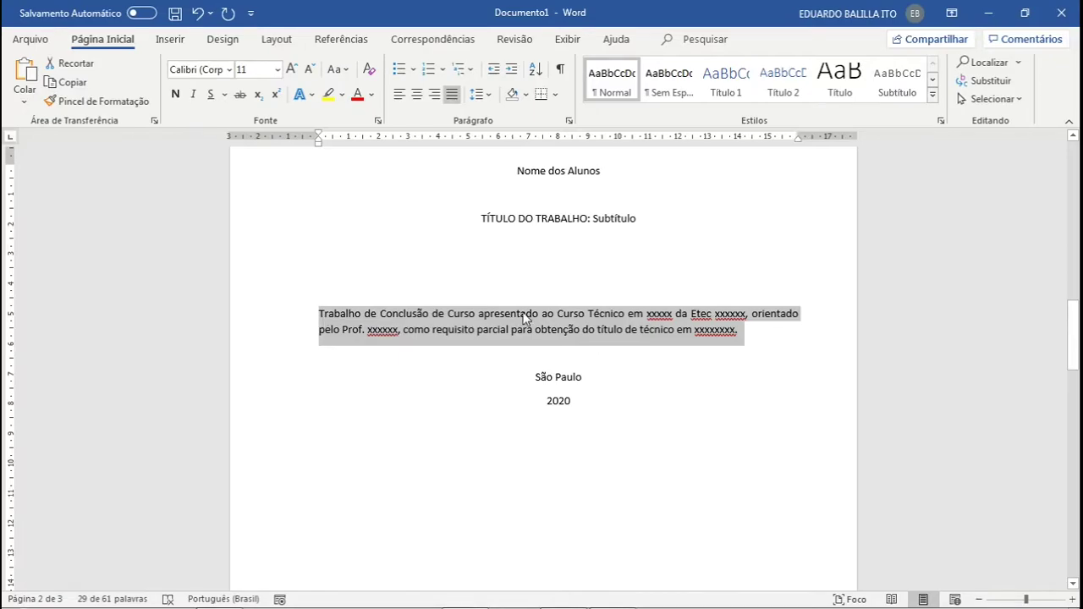
click(569, 122)
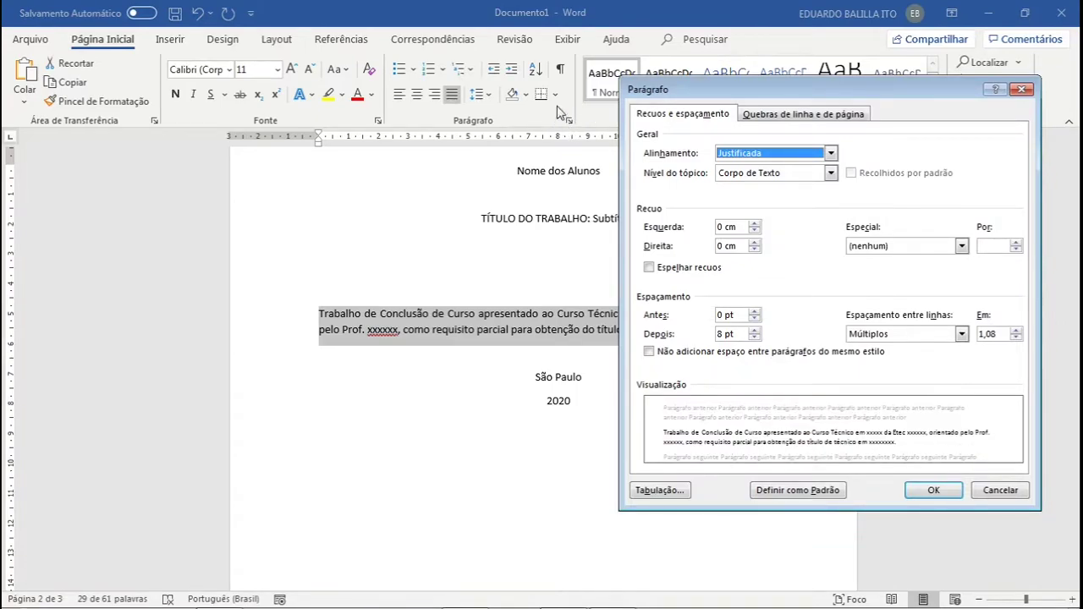
drag(703, 91, 670, 93)
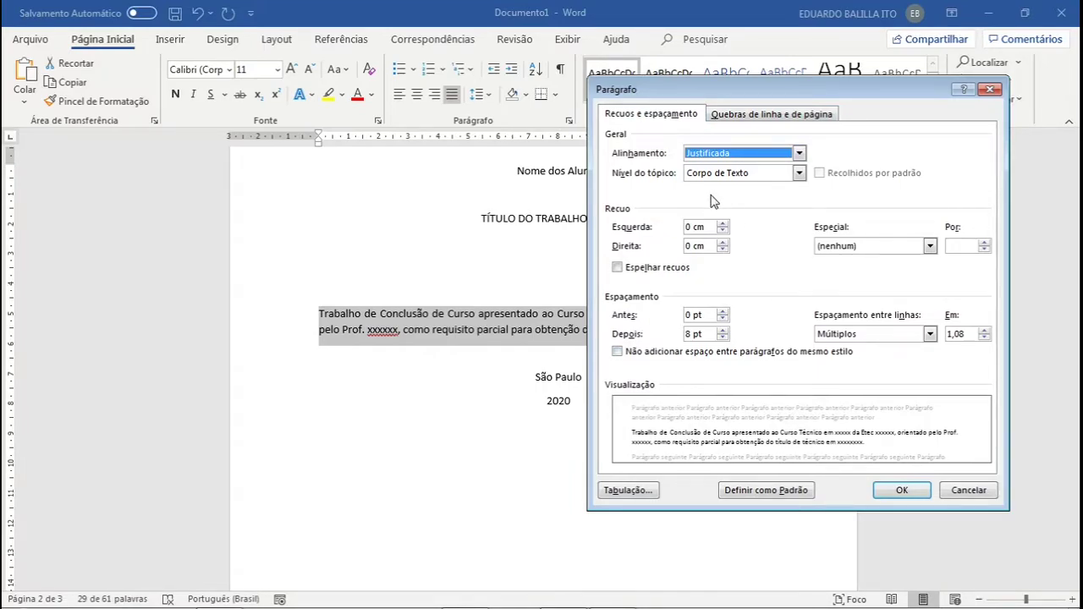
click(693, 227)
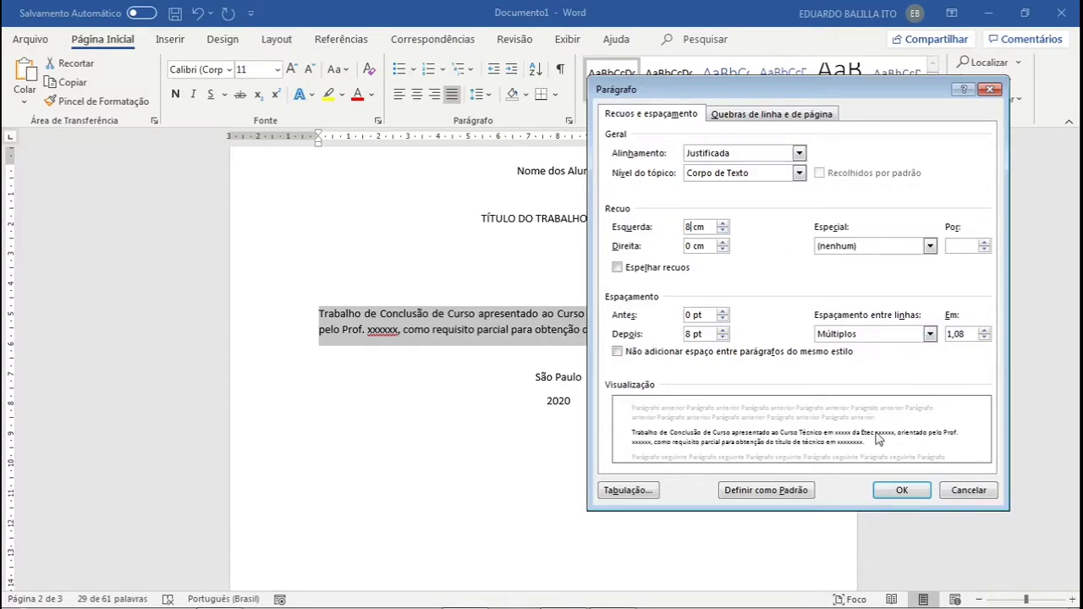
click(900, 490)
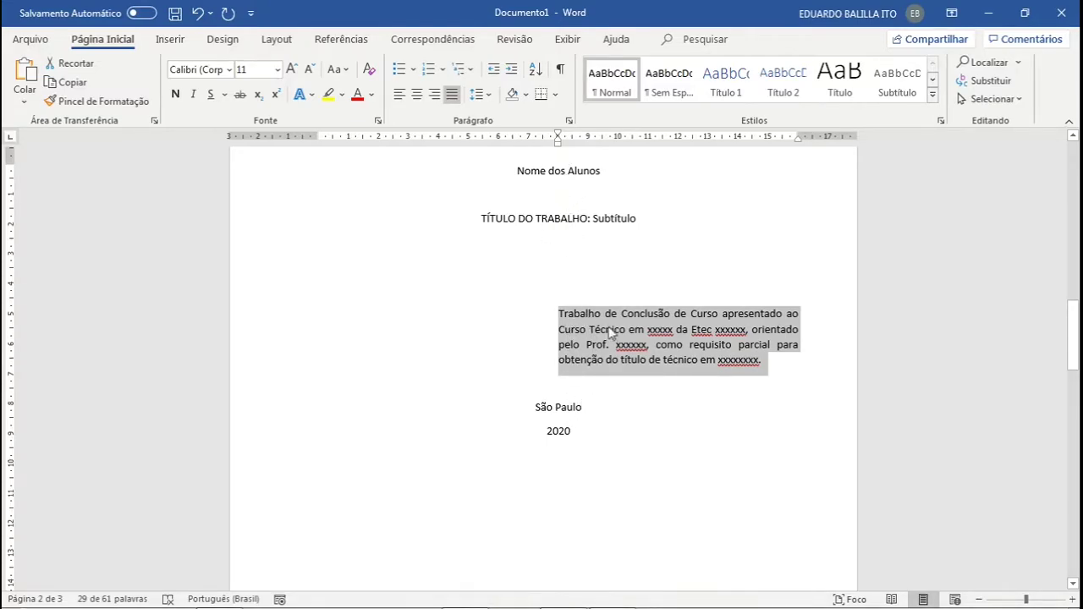
scroll(628, 377, up, 8)
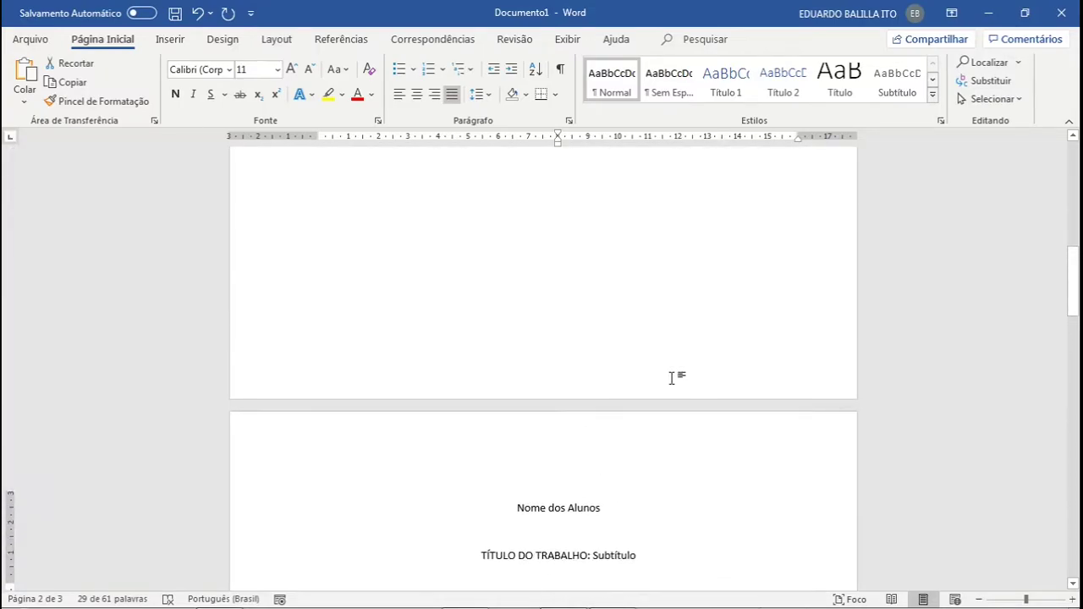
scroll(672, 378, up, 15)
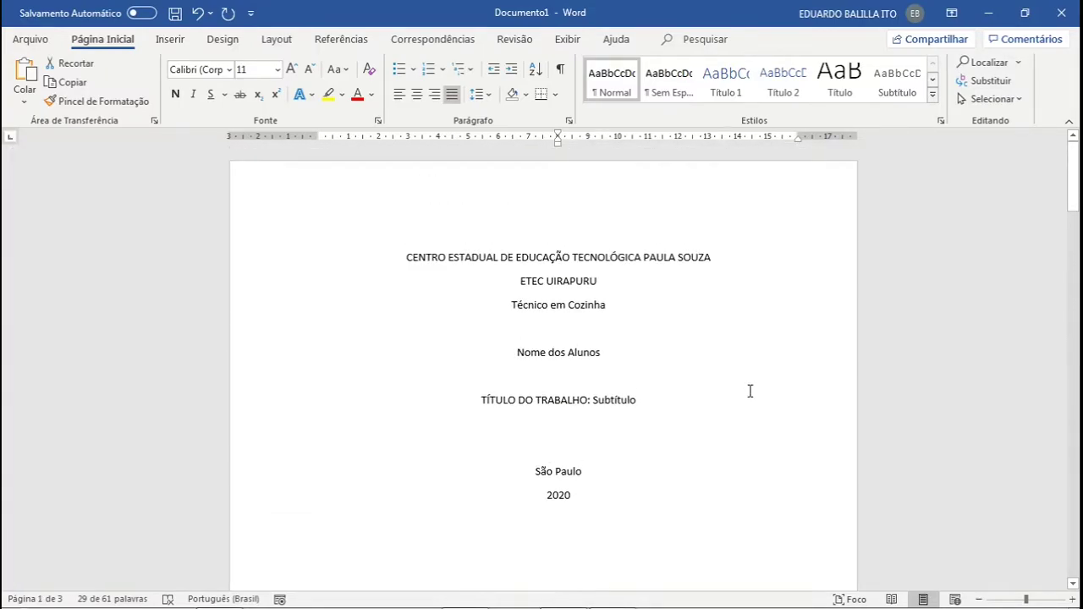
- Show the formatting marks and check the page break after the year 2020 on the title page
scroll(750, 391, down, 20)
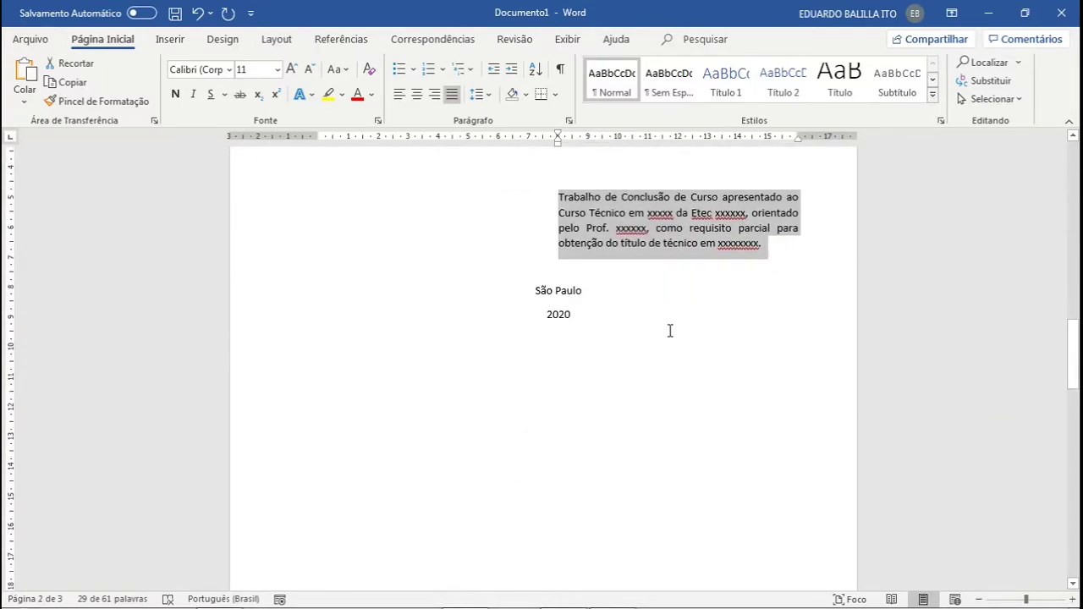
click(561, 68)
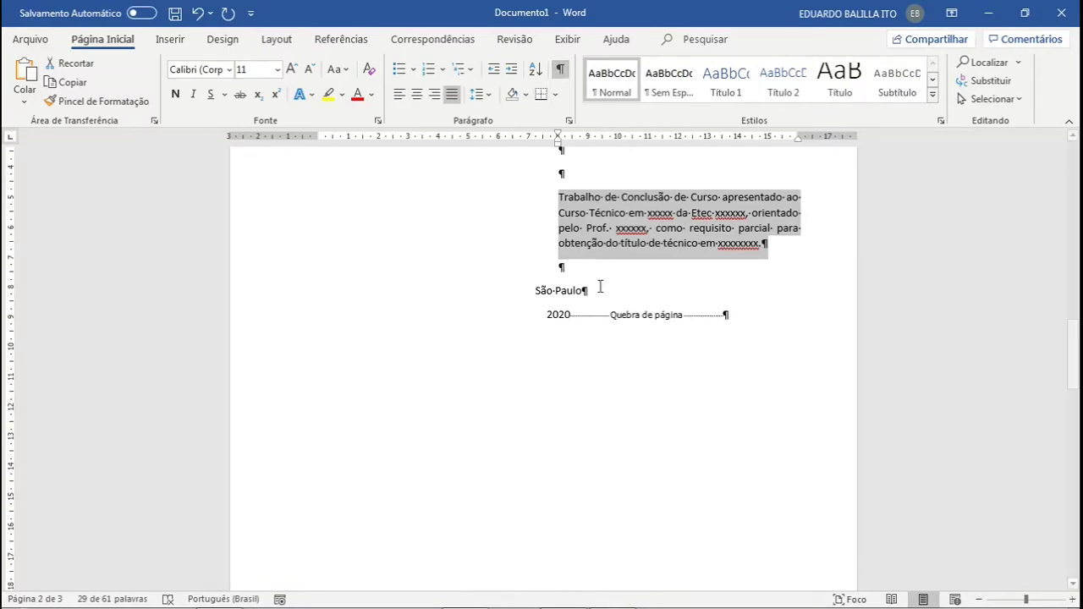
click(754, 317)
scroll(643, 437, down, 10)
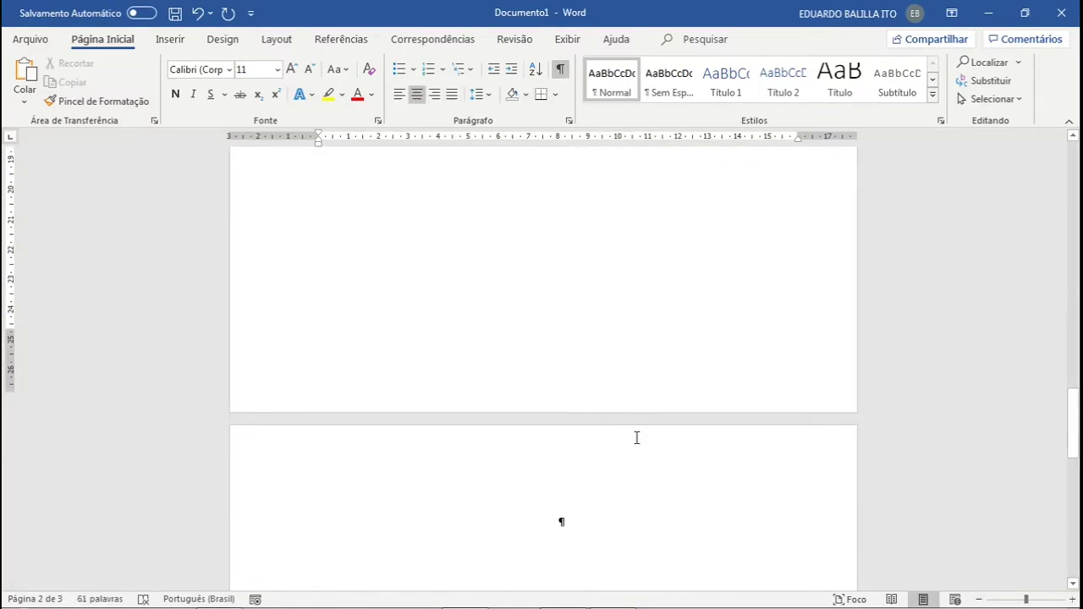
scroll(605, 500, up, 8)
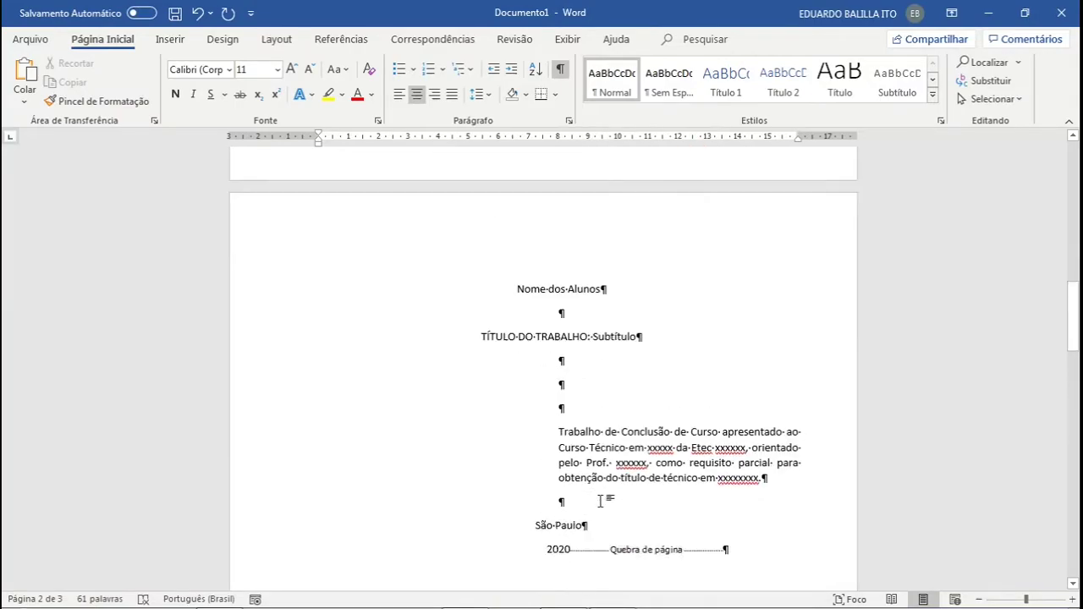
scroll(601, 501, down, 8)
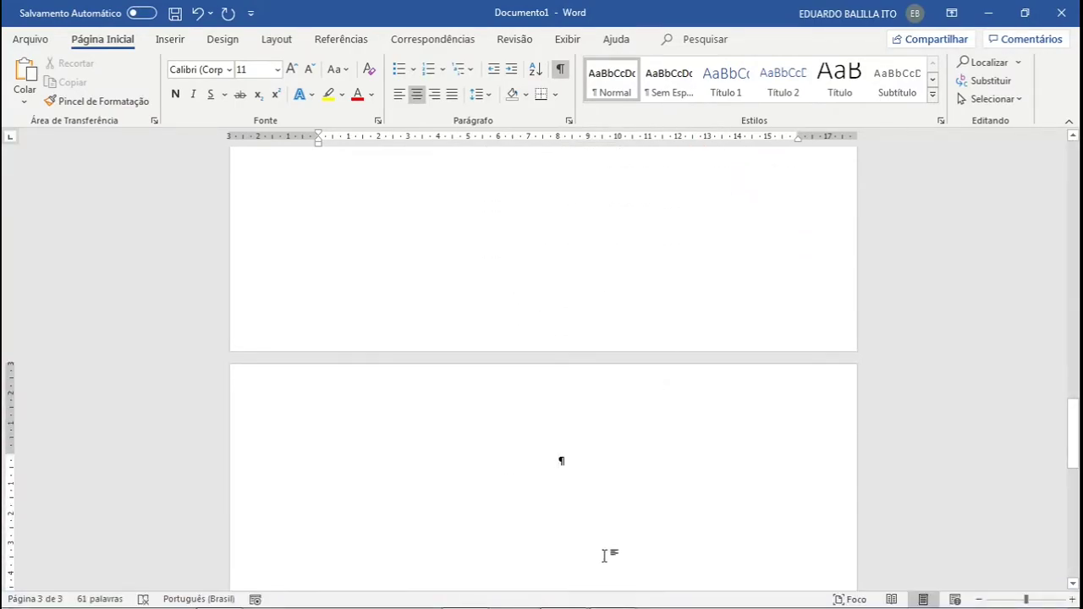
- Switch to the TCC manual in Acrobat Reader and go back to the title page model, "Modelo de folha de rosto"
click(610, 598)
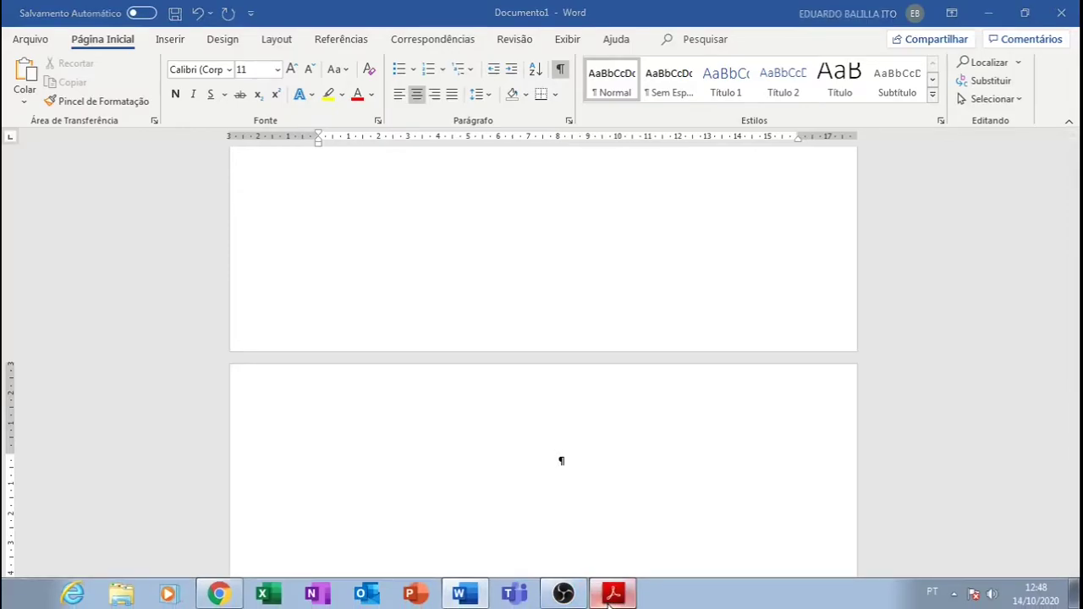
scroll(711, 343, up, 10)
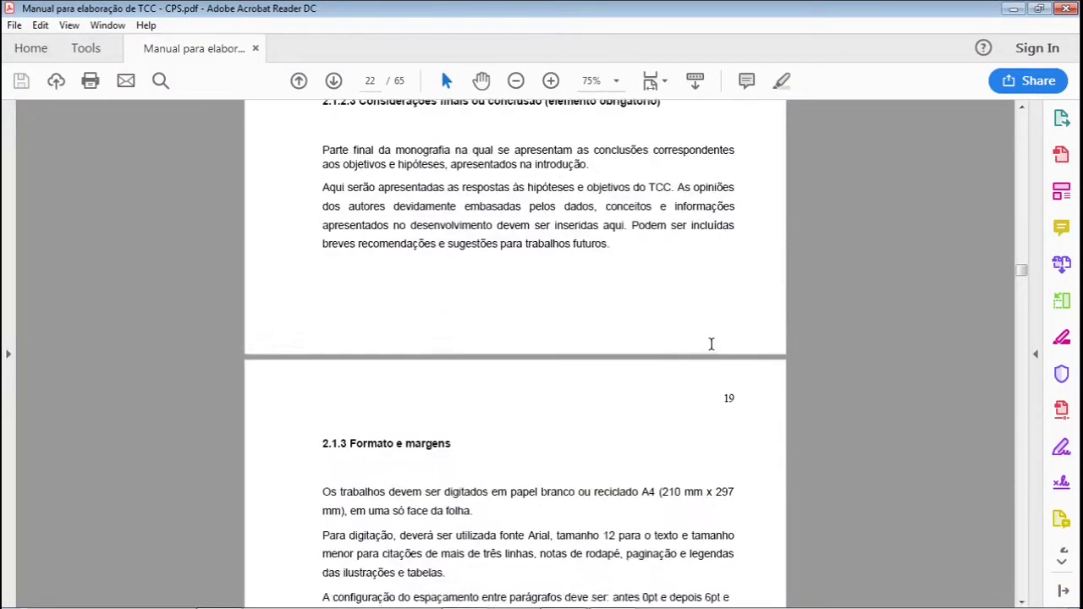
scroll(711, 343, up, 20)
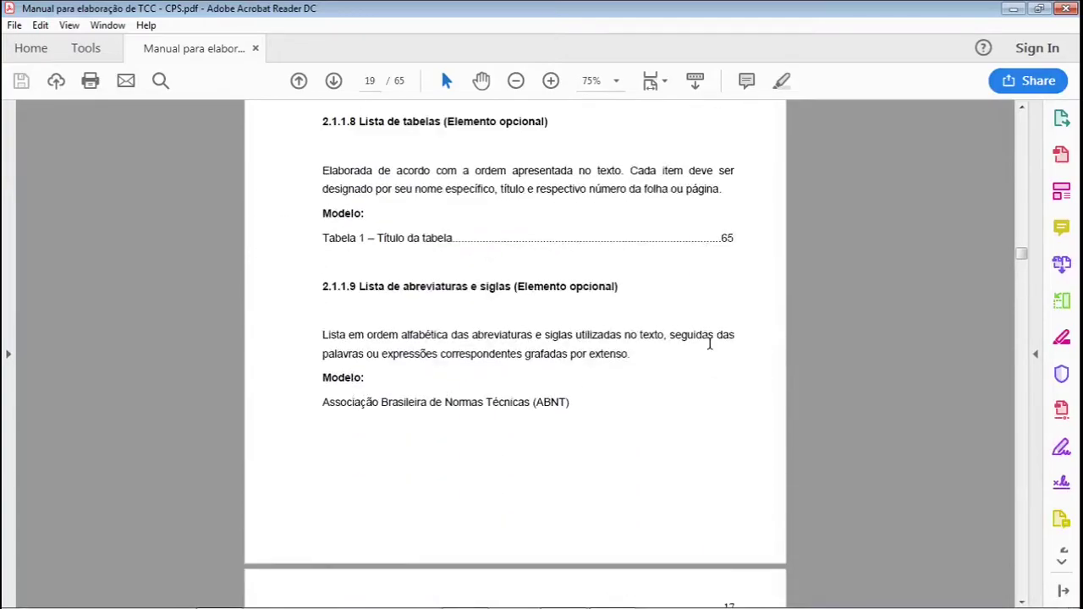
scroll(709, 344, up, 20)
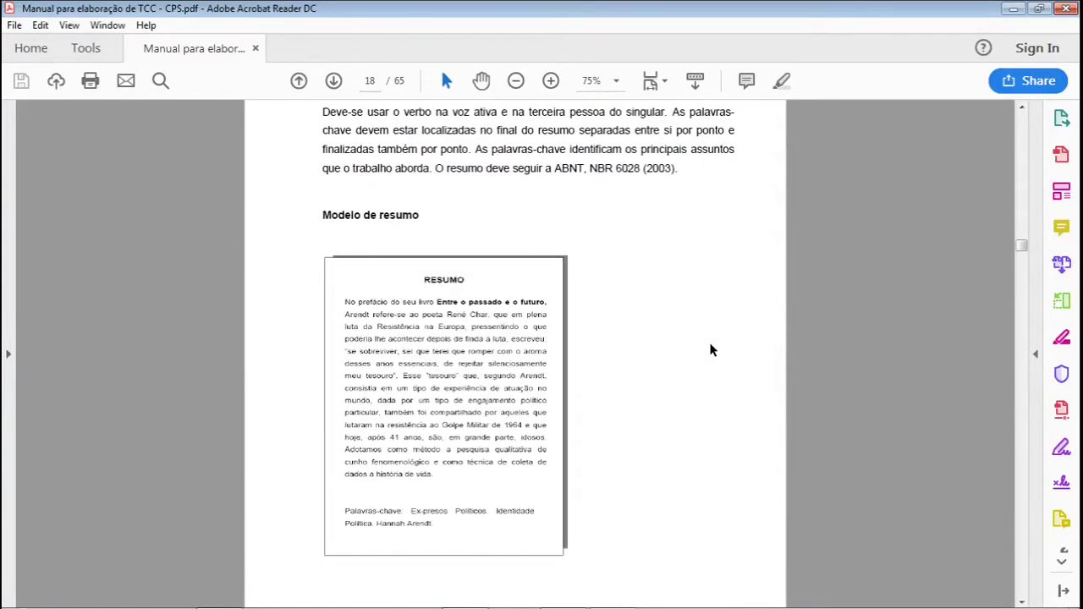
scroll(711, 350, up, 20)
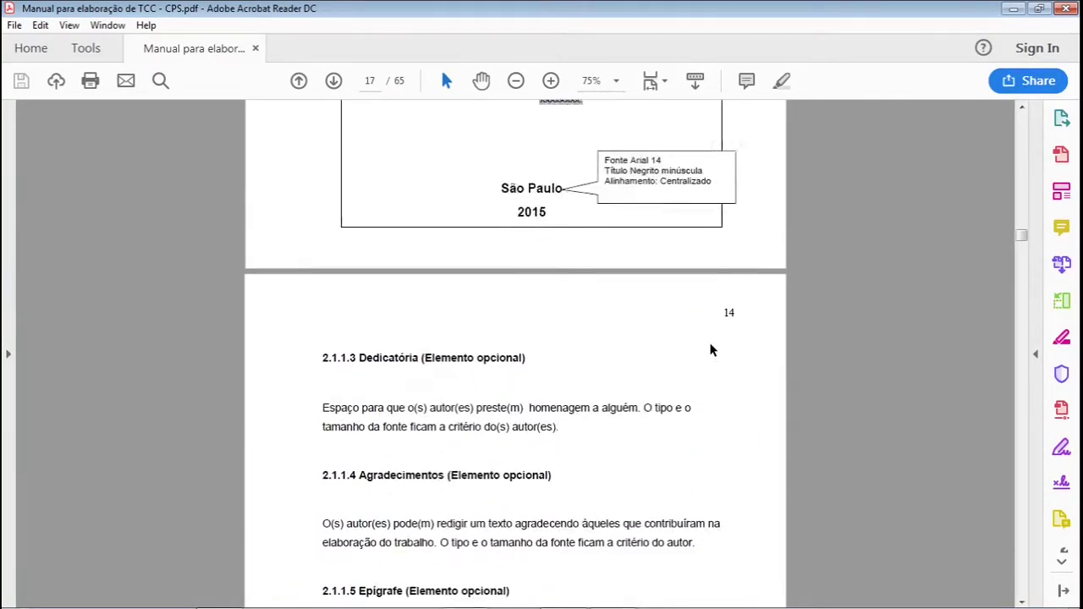
scroll(711, 349, up, 6)
scroll(711, 350, down, 4)
scroll(711, 349, up, 5)
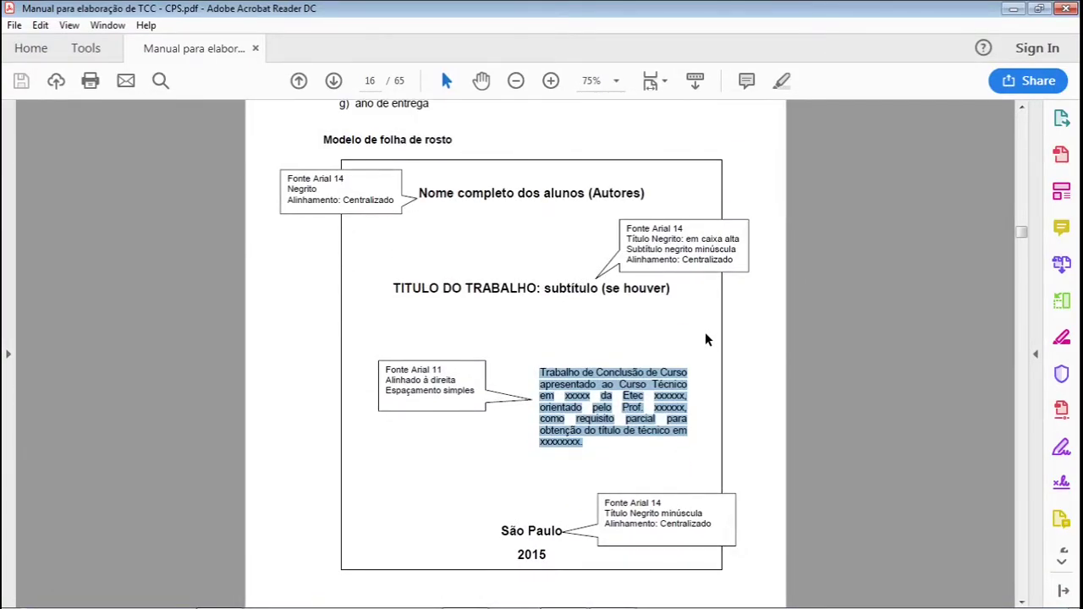
- Read the manual's pre-textual elements from Dedicatória to Sumário, and return to the "Modelo de resumo"
scroll(708, 339, down, 15)
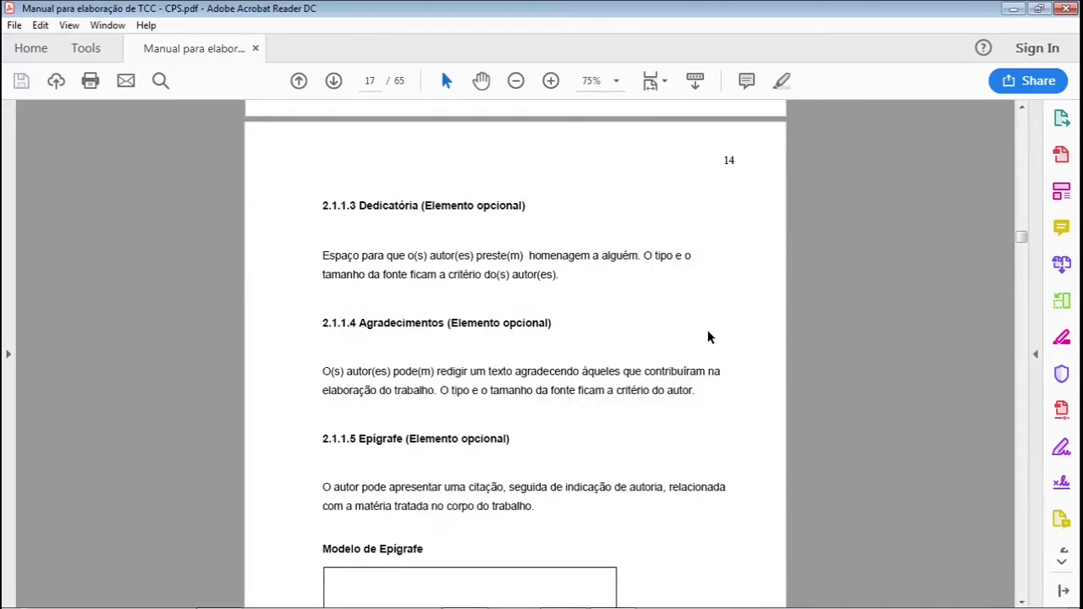
scroll(710, 338, down, 15)
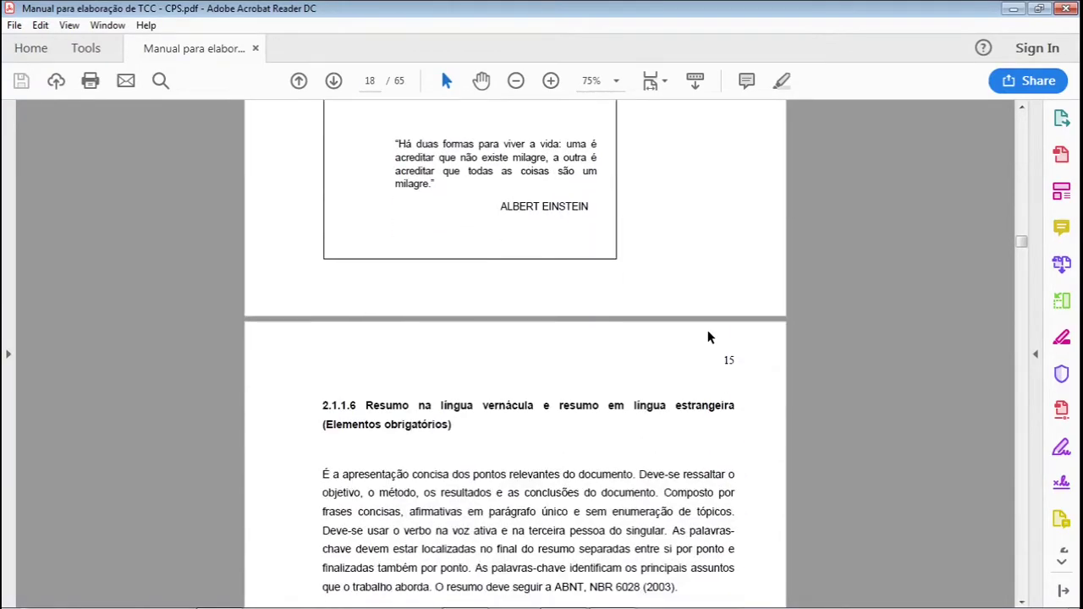
scroll(709, 337, down, 15)
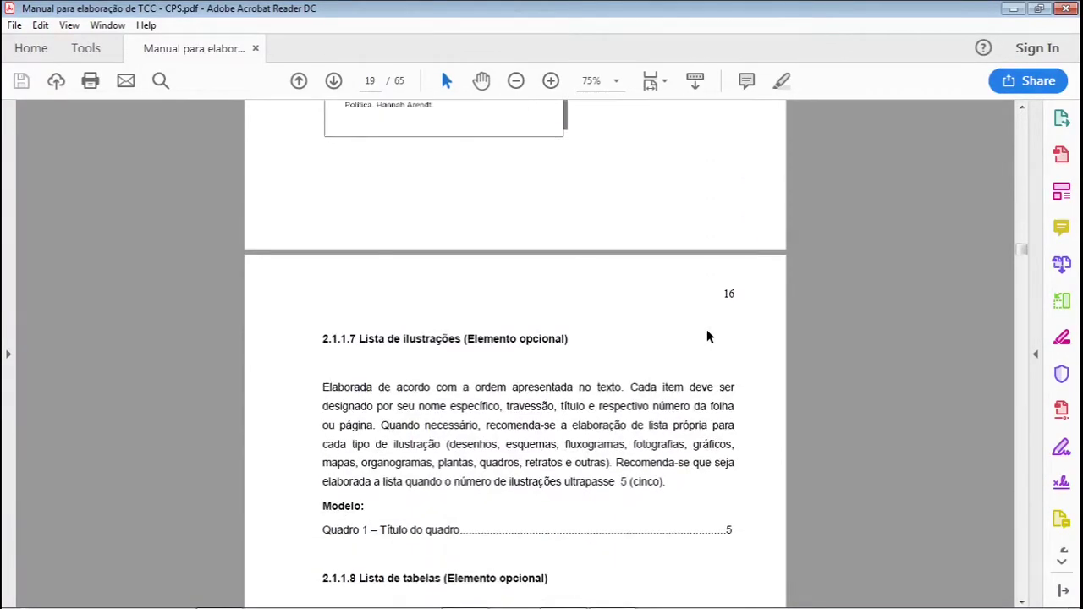
scroll(710, 337, down, 15)
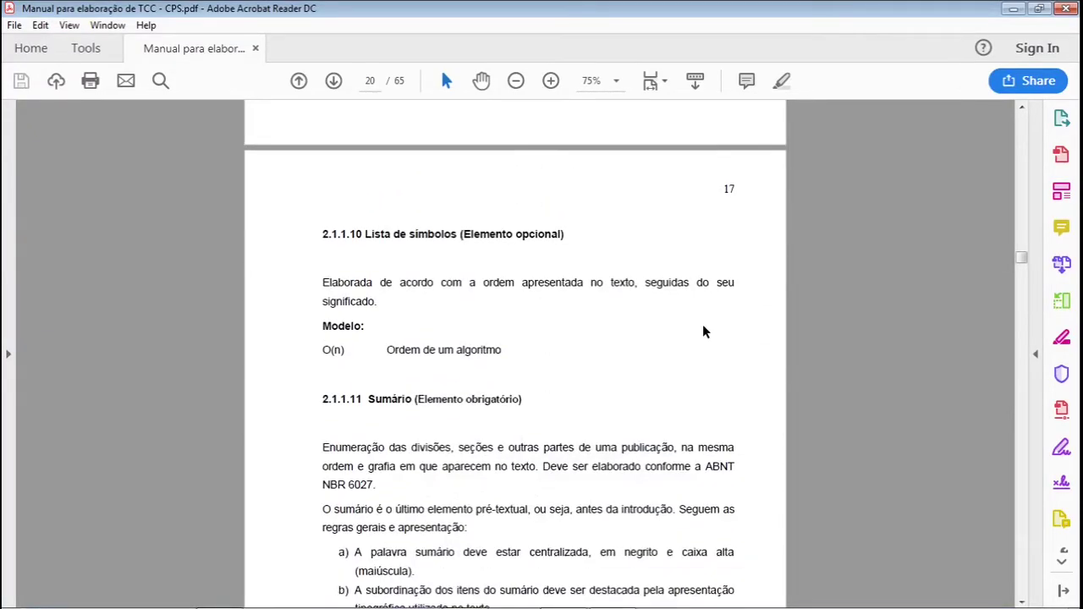
scroll(703, 332, down, 1)
scroll(703, 332, up, 15)
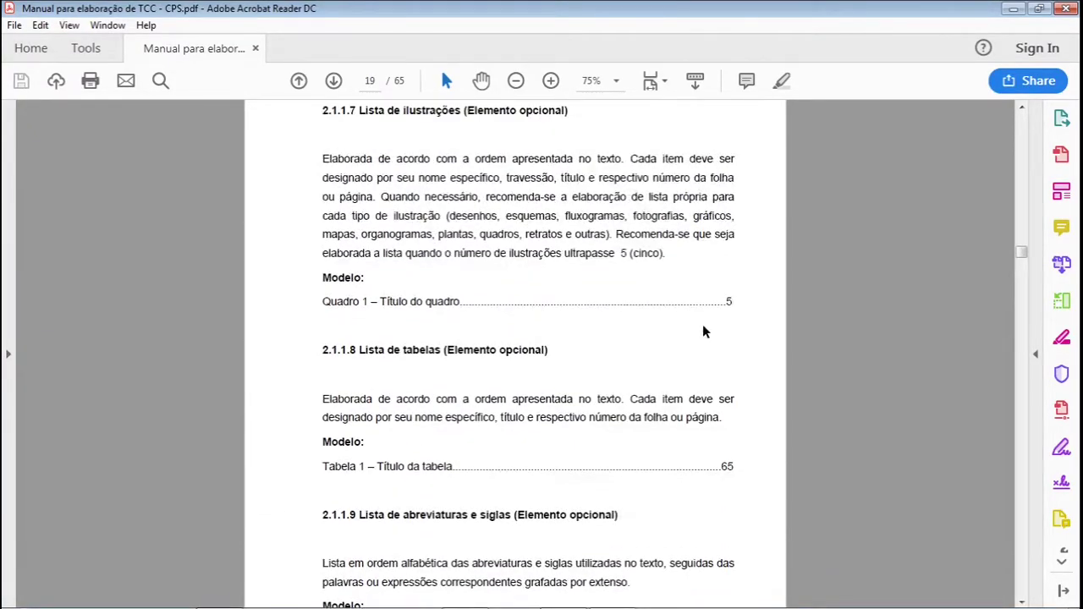
scroll(704, 332, up, 15)
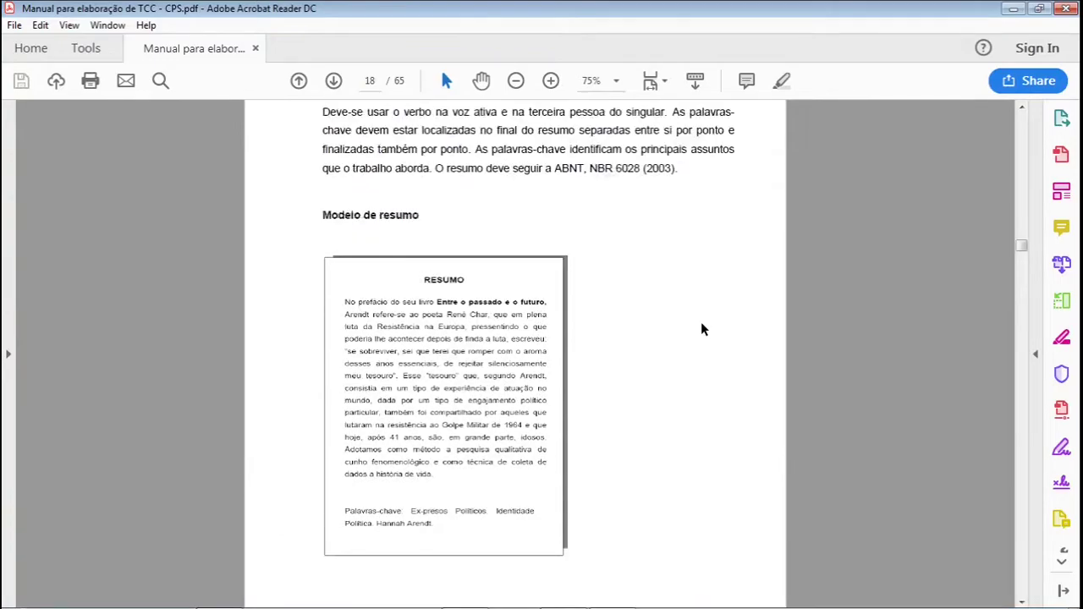
scroll(700, 329, up, 10)
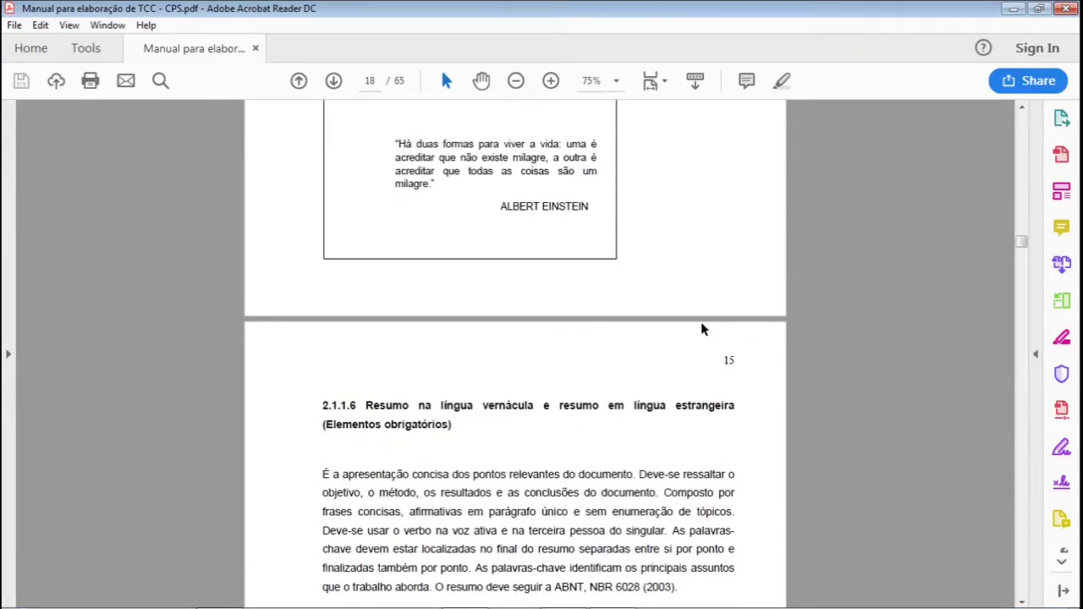
scroll(701, 329, down, 10)
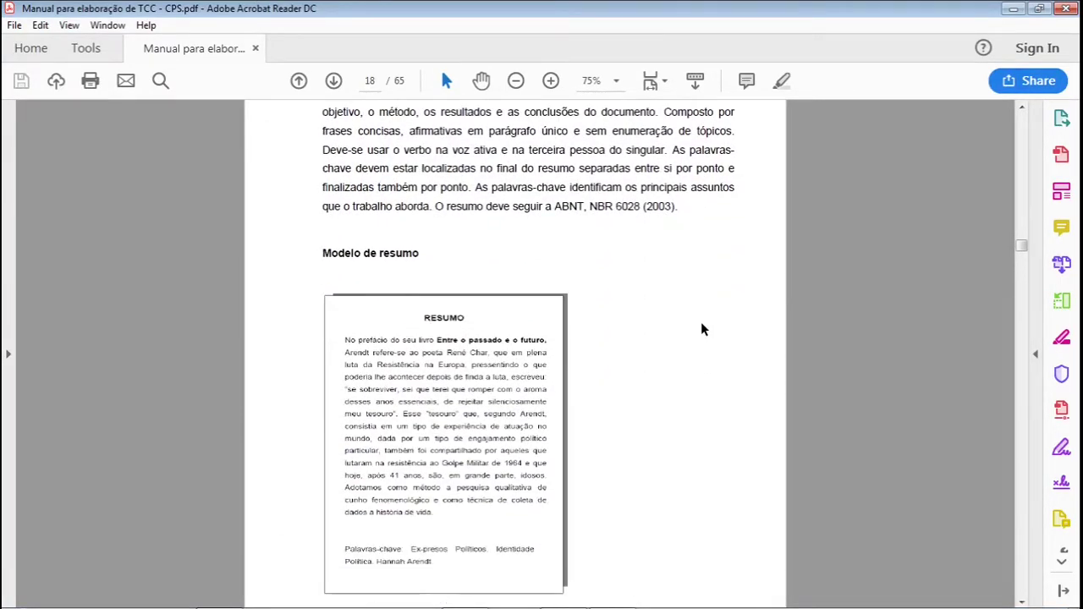
scroll(701, 329, down, 1)
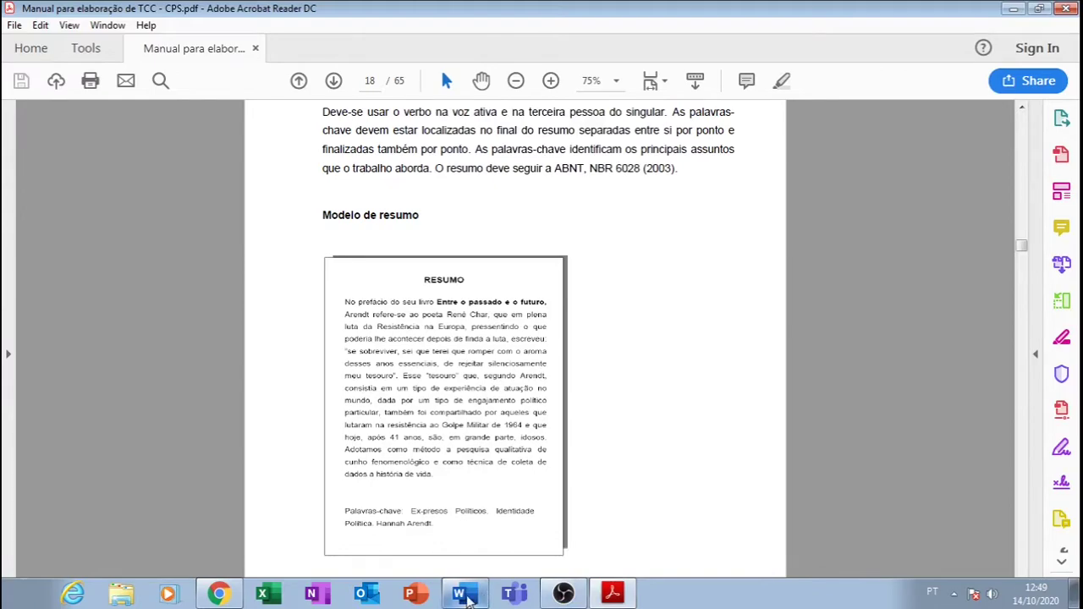
- Switch to Word and enter the heading "RESUMO" in uppercase on the empty third page
click(464, 594)
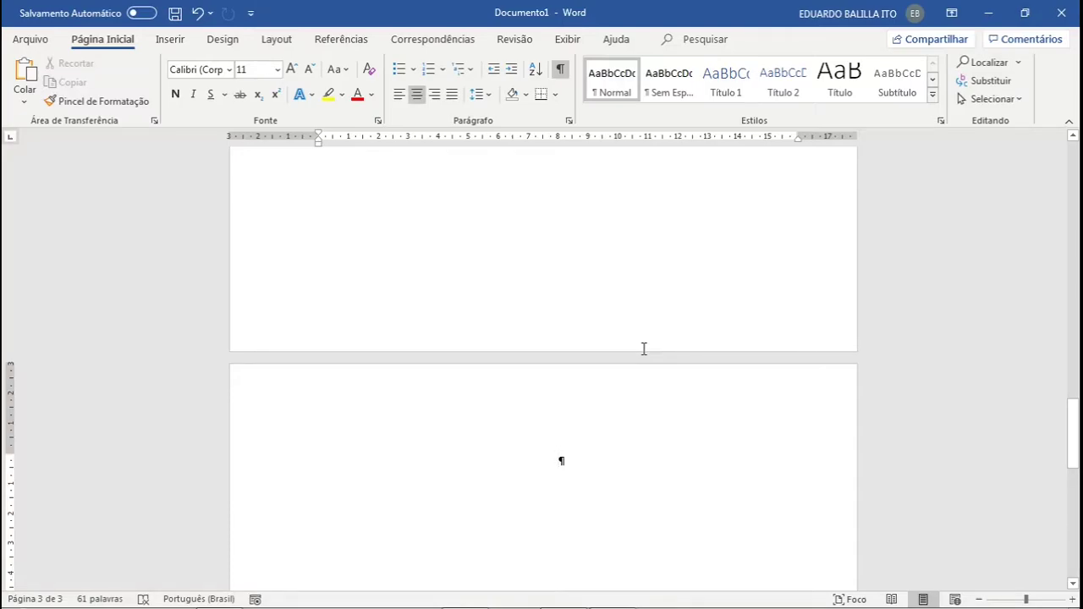
text(Resumo)
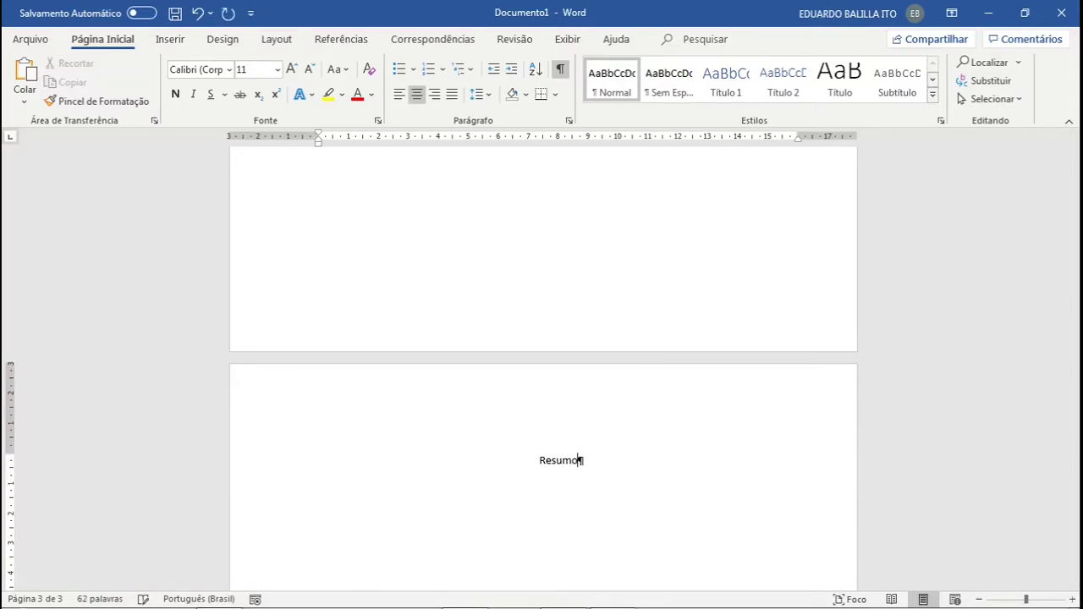
key(BackSpace)
text(o)
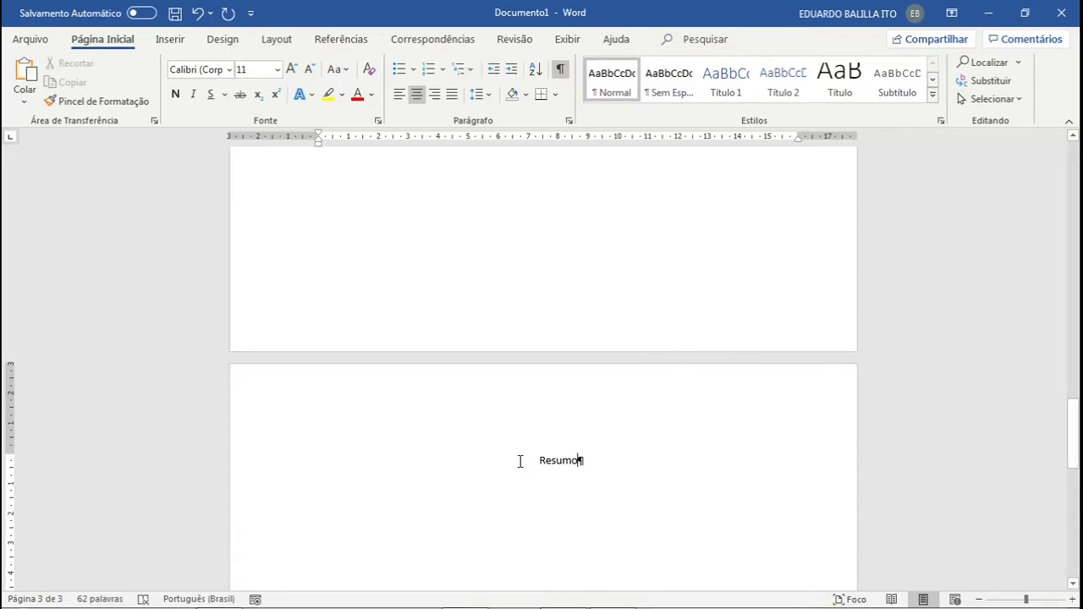
drag(521, 461, 652, 460)
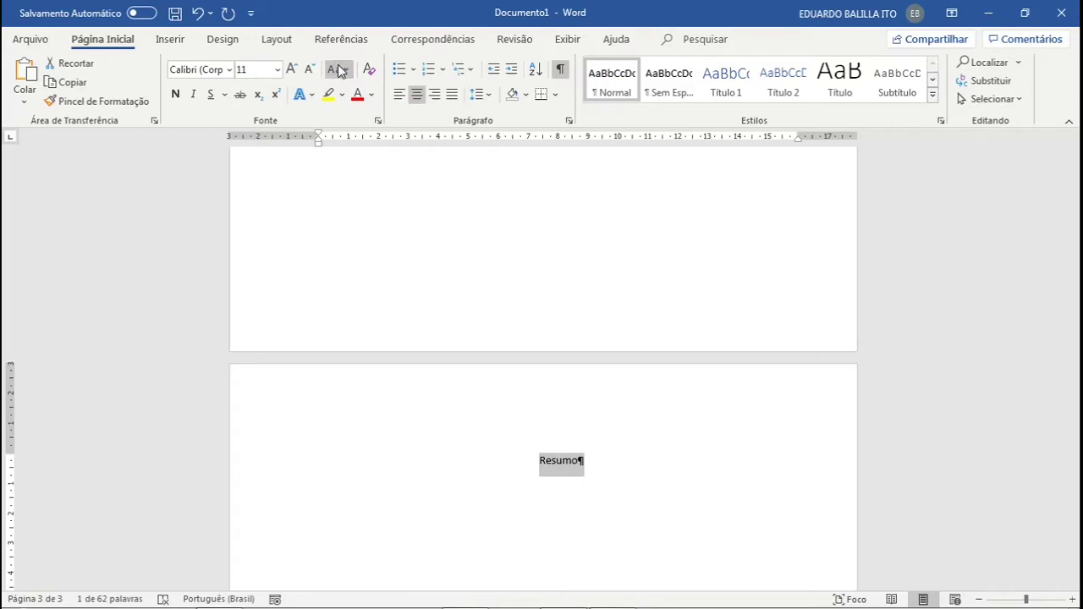
key(shift+F3)
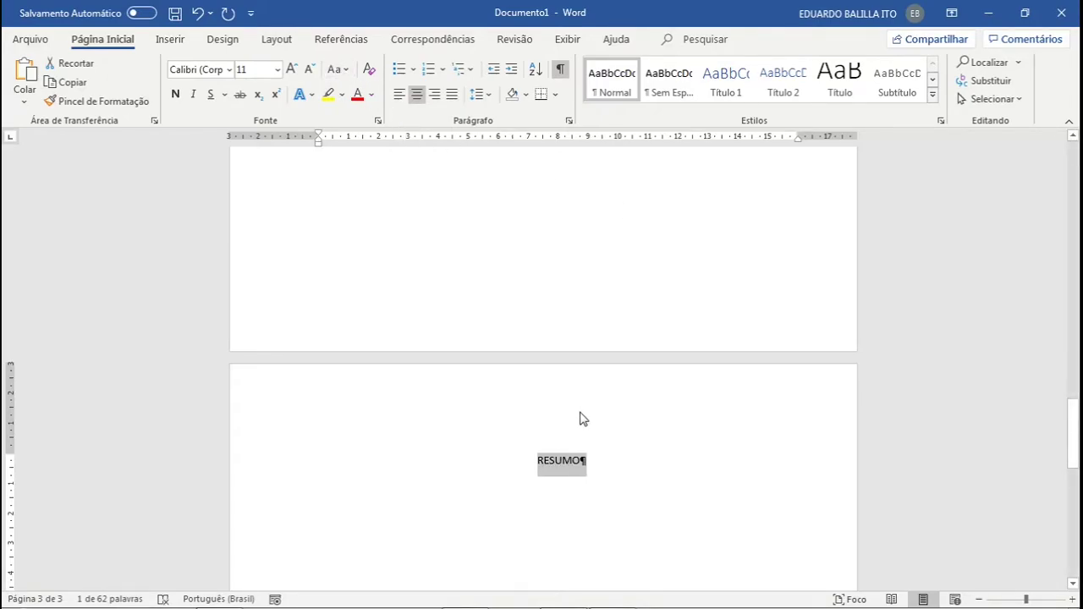
- Add the headings "ABSTRACT" and "SUMÁRIO" on separate lines below RESUMO
scroll(582, 418, down, 2)
click(613, 335)
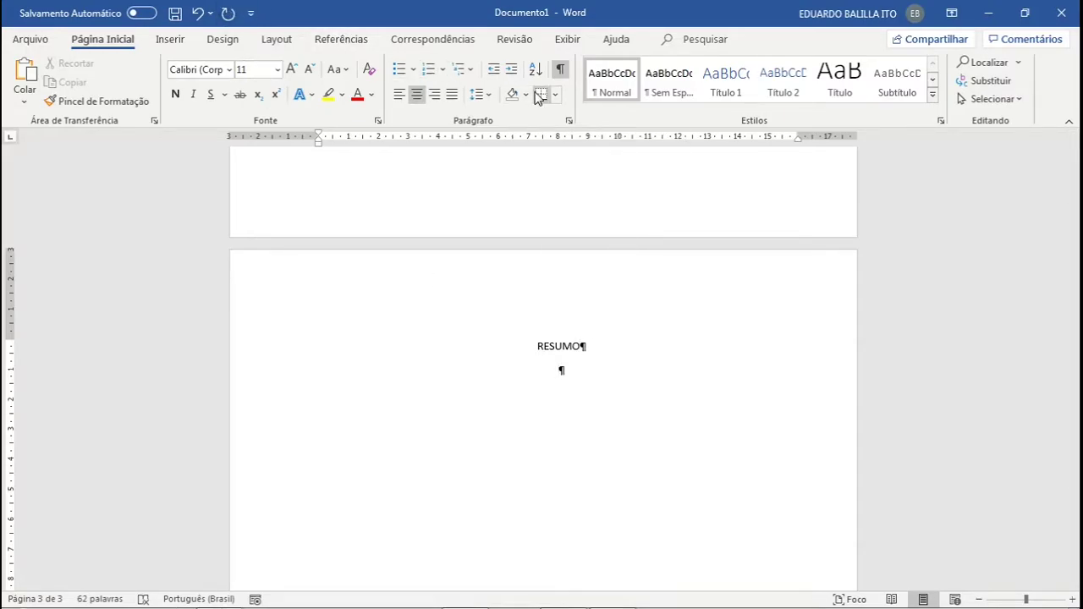
text(ABSTRACT)
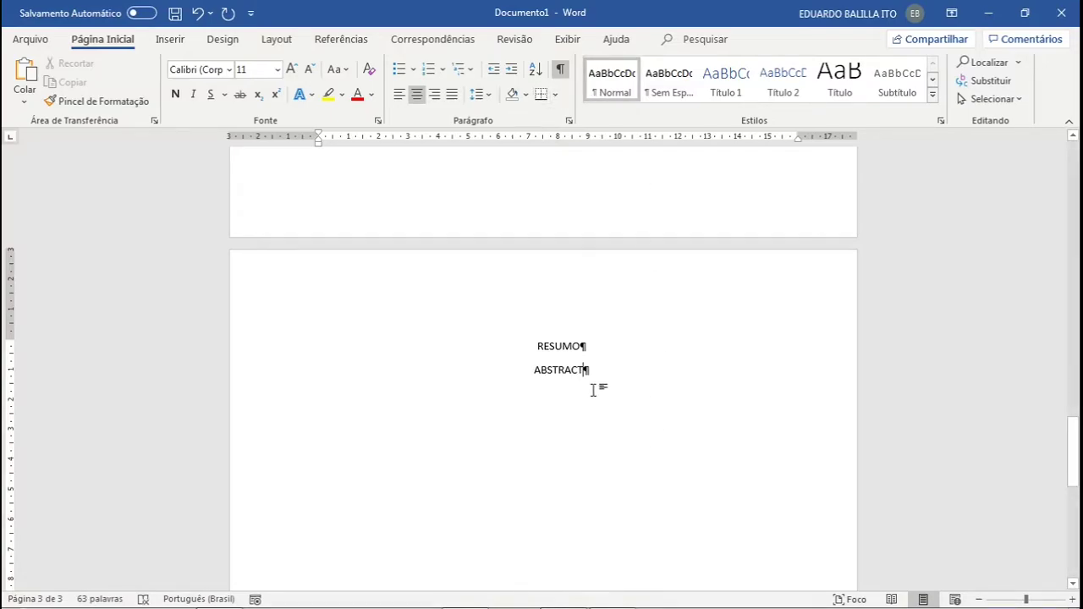
key(Return)
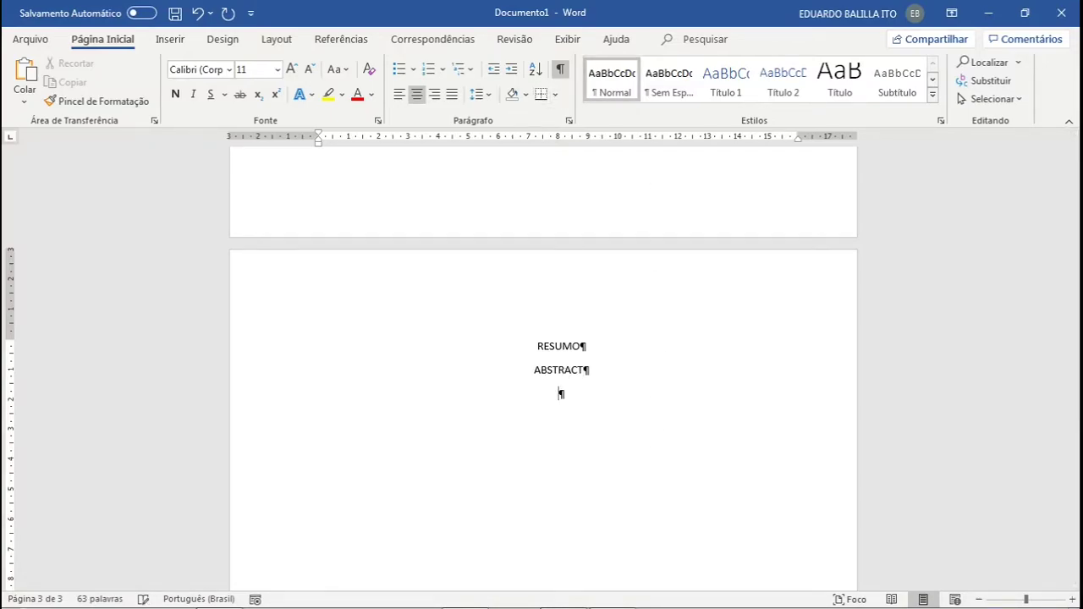
text(SUMÁRIOP)
key(BackSpace)
- Insert page breaks after RESUMO and after ABSTRACT, removing the empty paragraph each break leaves above the next heading
click(269, 43)
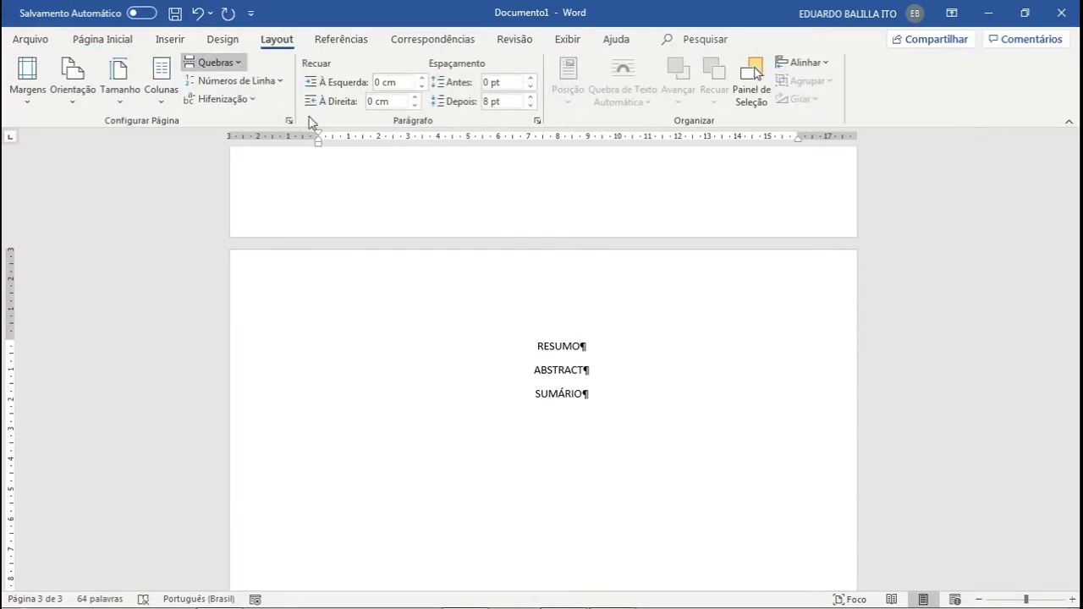
key(ctrl+Return)
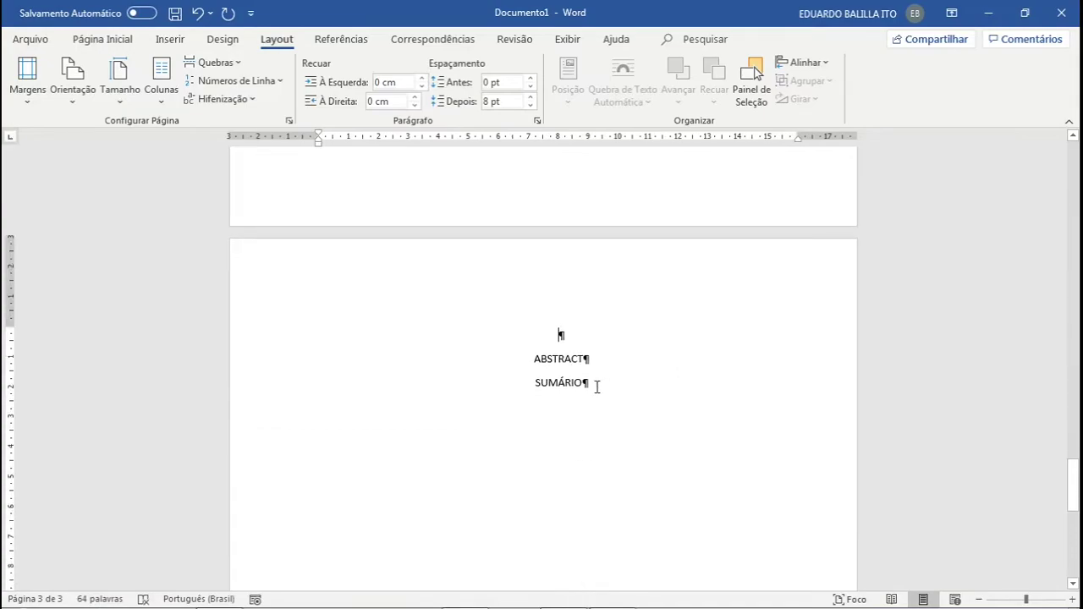
key(Delete)
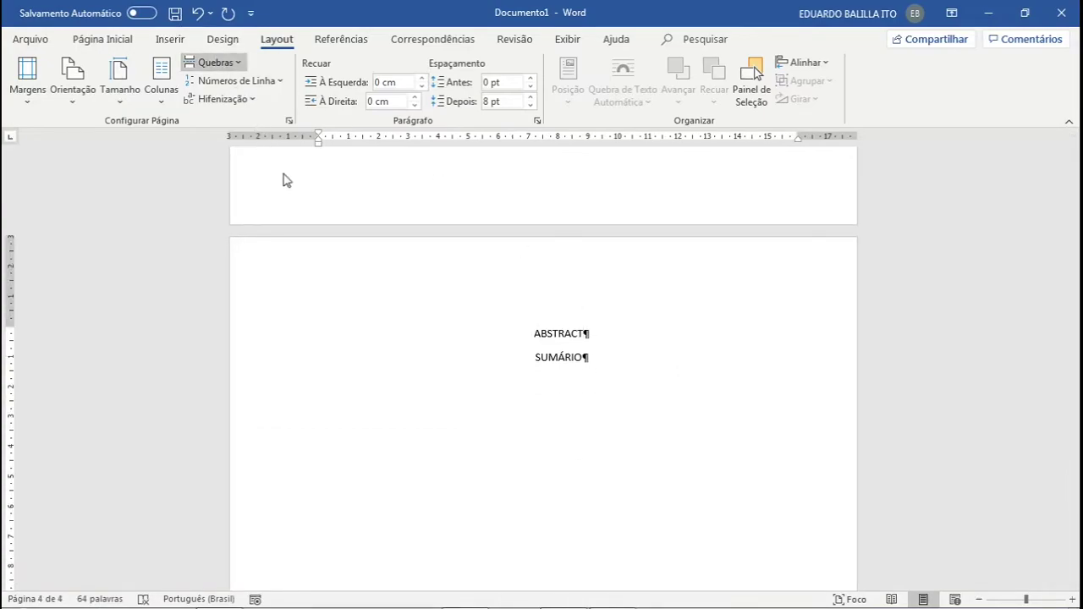
key(End)
key(ctrl+Return)
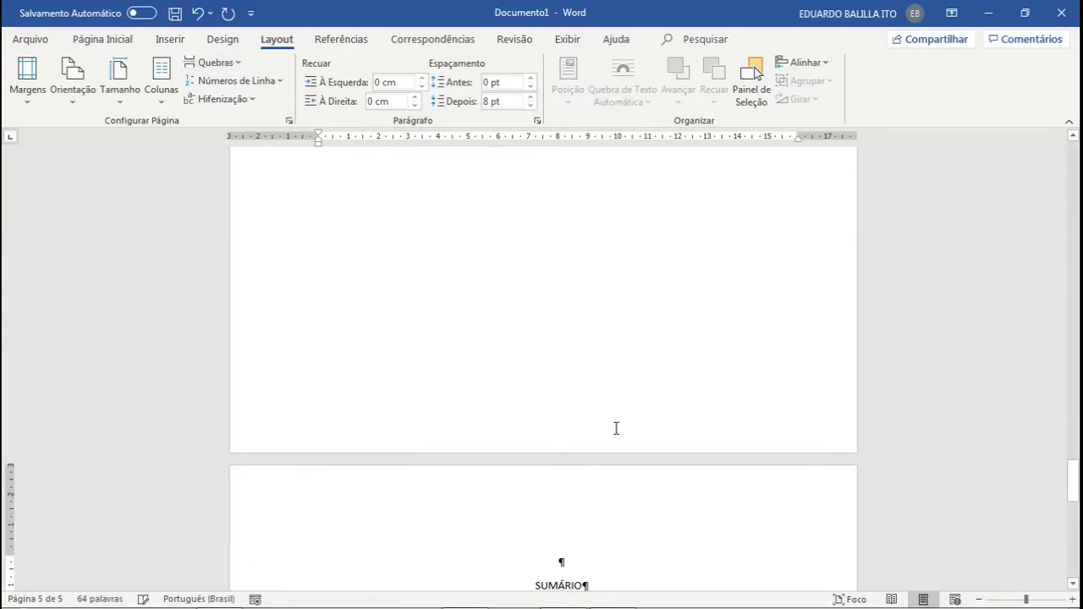
key(Delete)
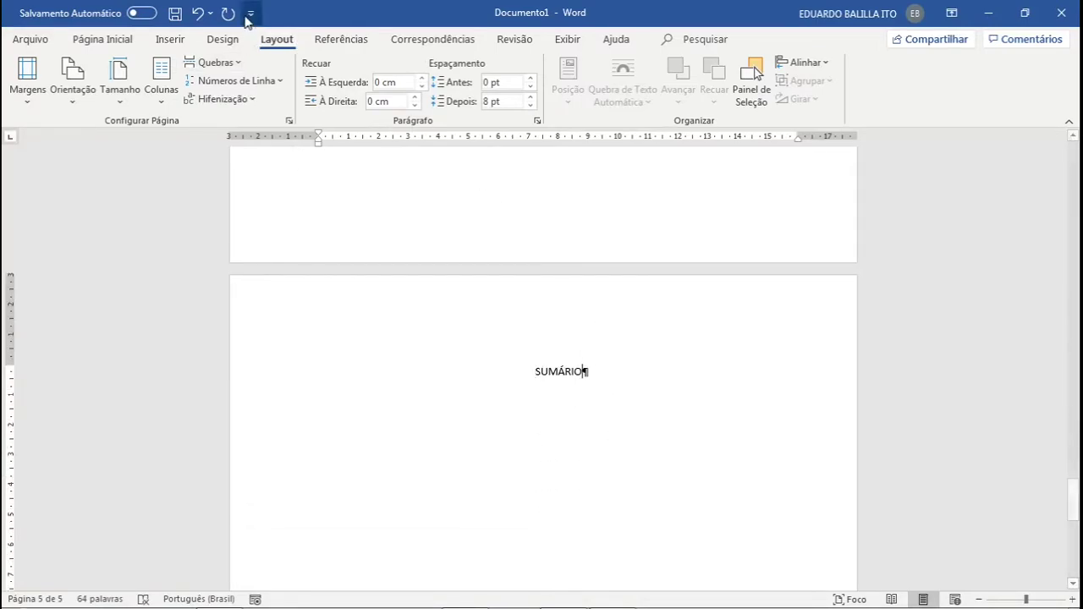
- Insert a page break after SUMÁRIO and look back over its page
key(End)
key(ctrl+Return)
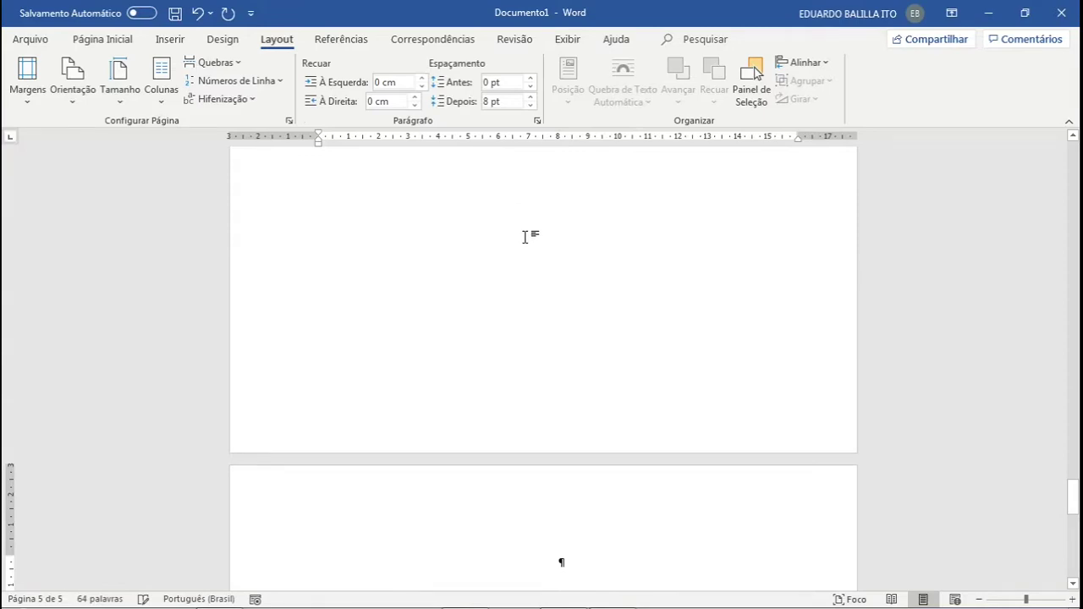
scroll(584, 290, up, 5)
scroll(709, 278, up, 8)
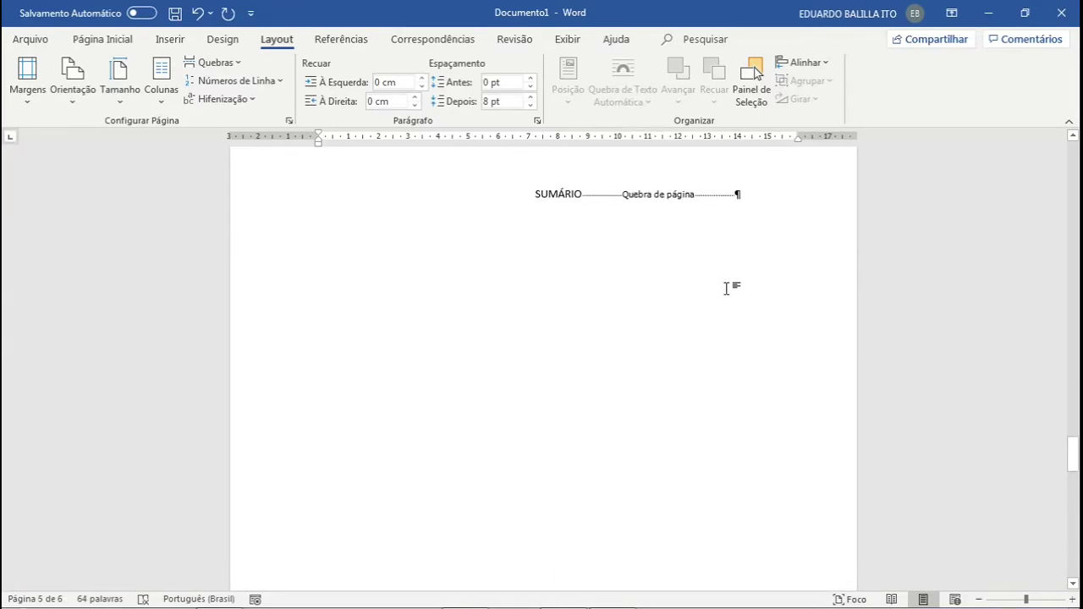
- Review the layout of the cover, title page, RESUMO, ABSTRACT and SUMÁRIO pages in a multi-page view
scroll(754, 302, up, 15)
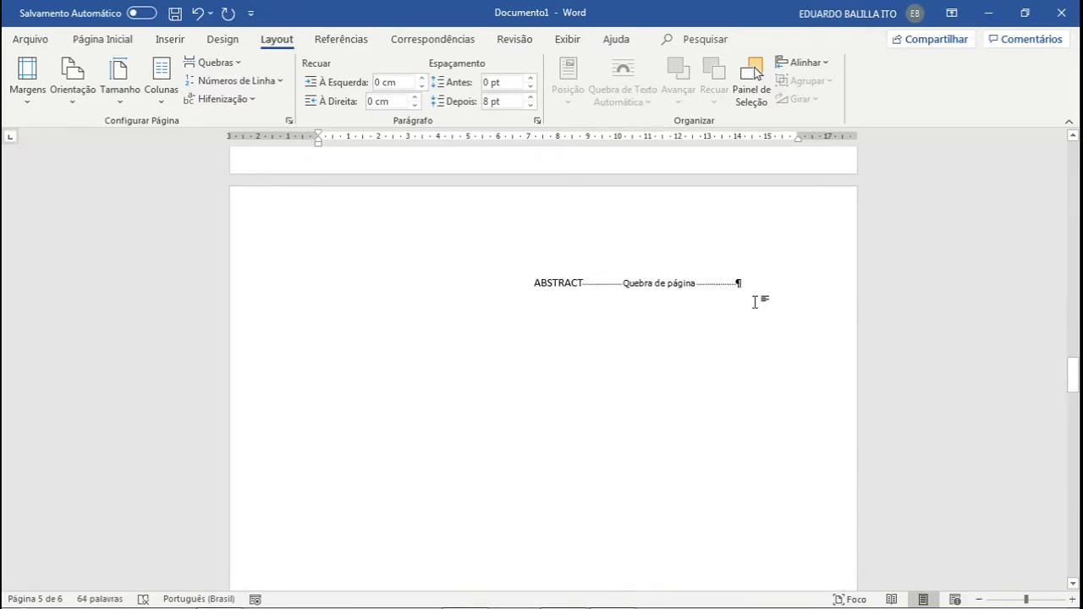
scroll(754, 303, up, 15)
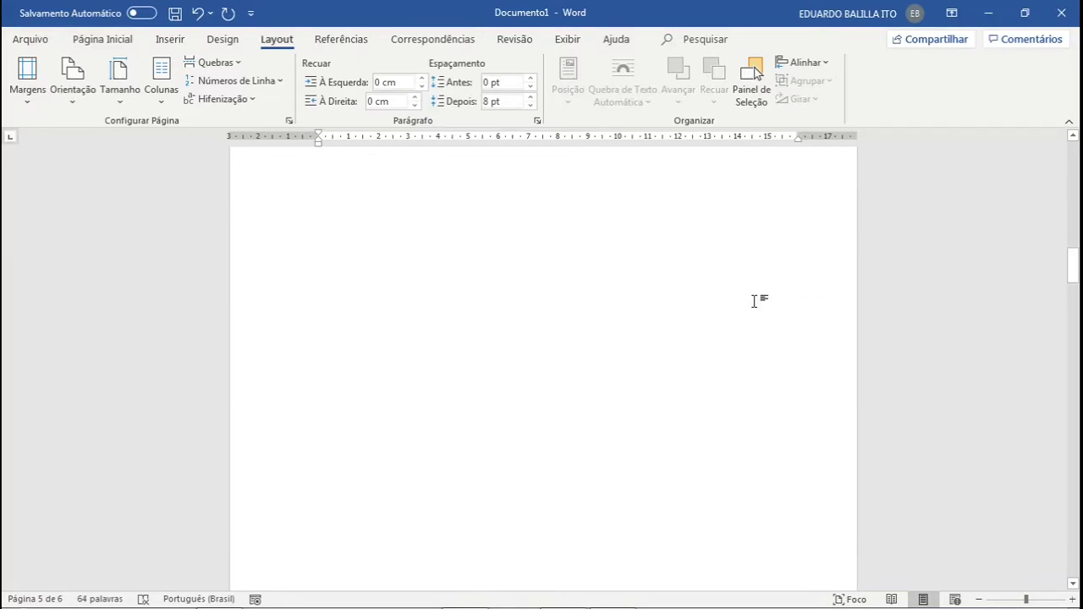
scroll(809, 306, up, 5)
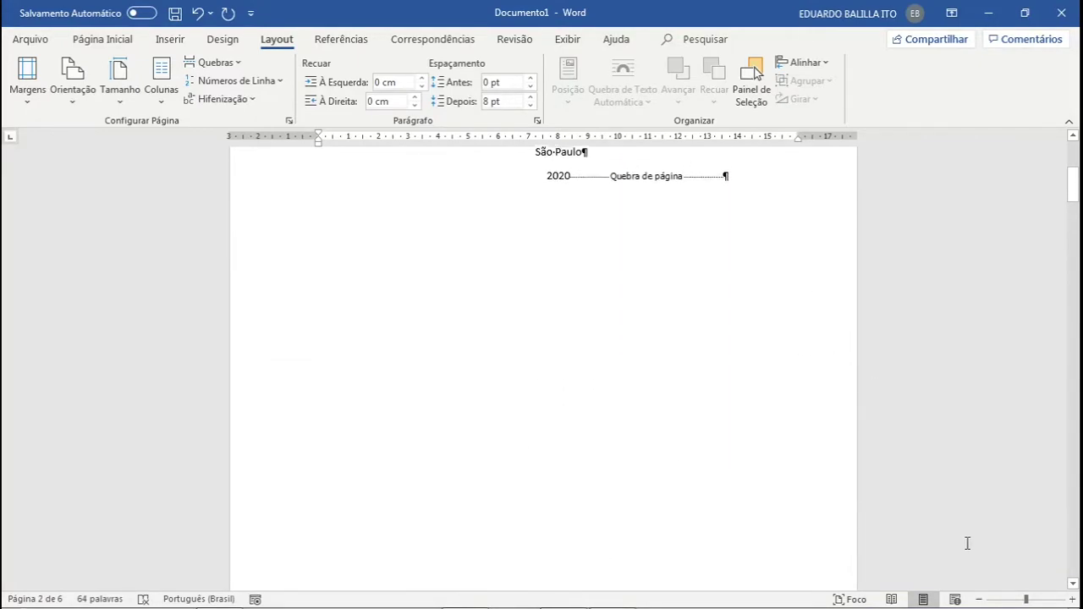
click(979, 600)
click(979, 599)
click(979, 599)
click(979, 600)
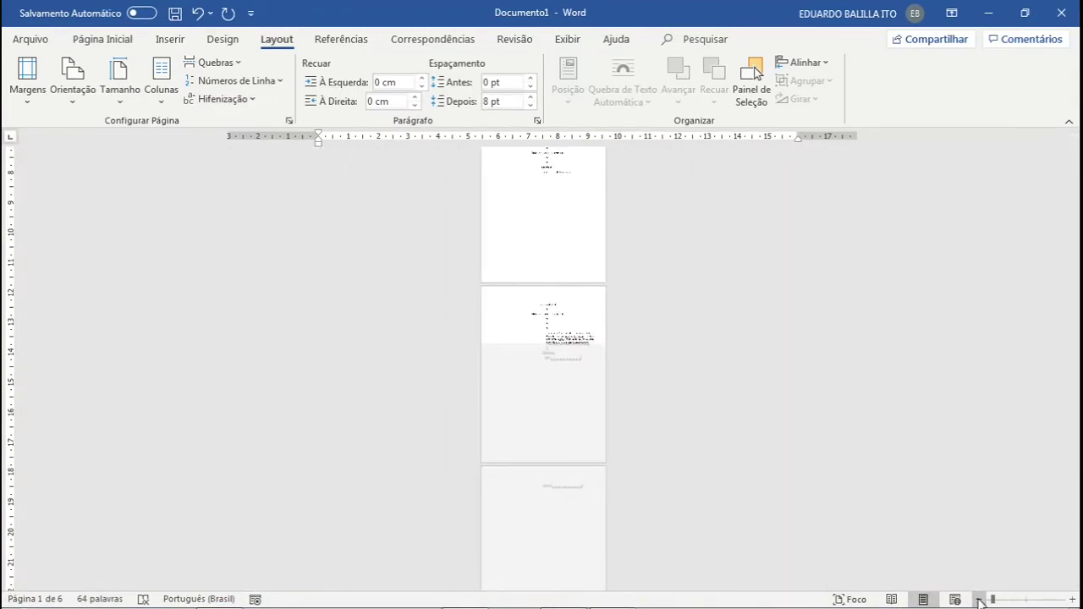
click(979, 600)
click(1072, 599)
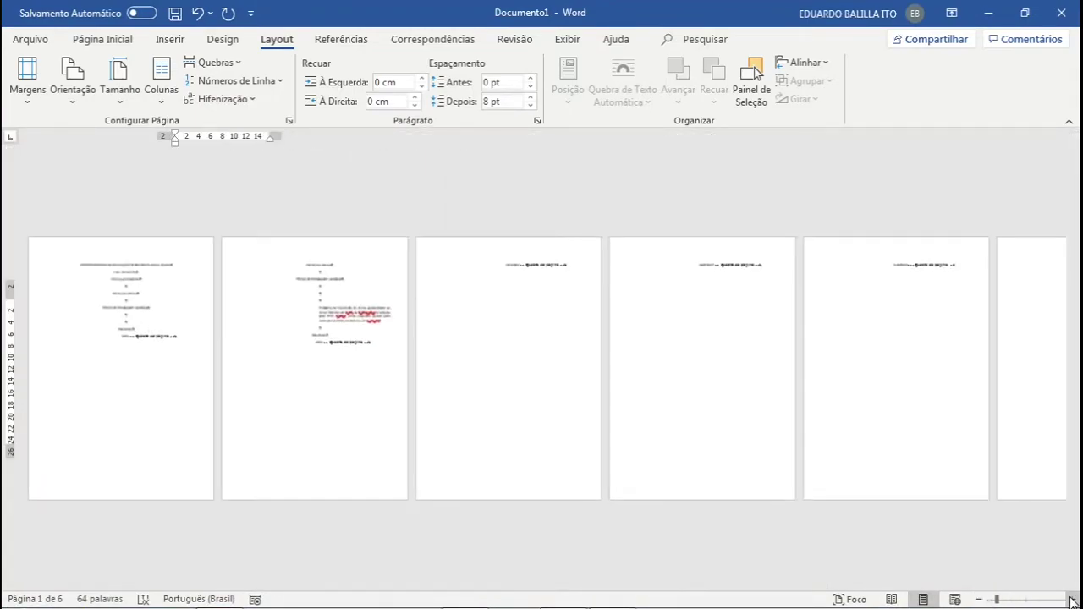
click(1072, 599)
click(1072, 600)
click(1072, 599)
click(1072, 599)
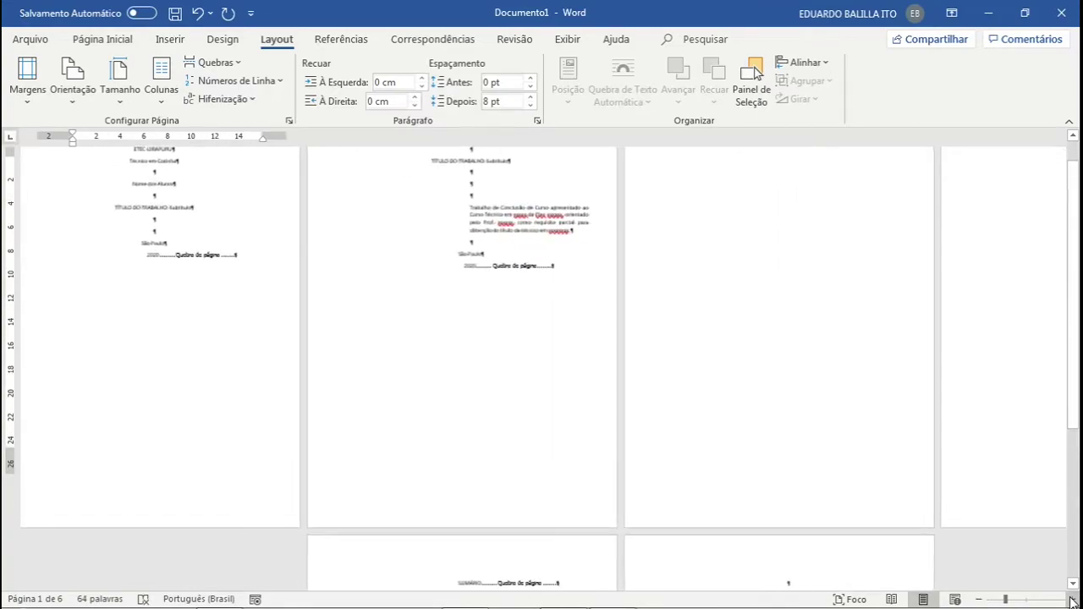
click(1072, 600)
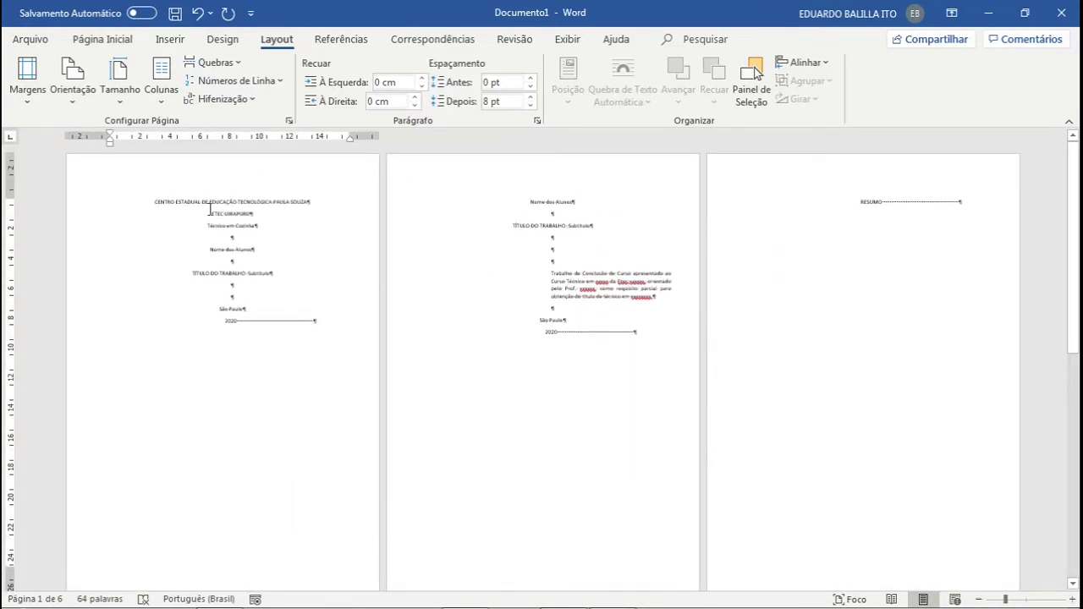
scroll(963, 228, down, 5)
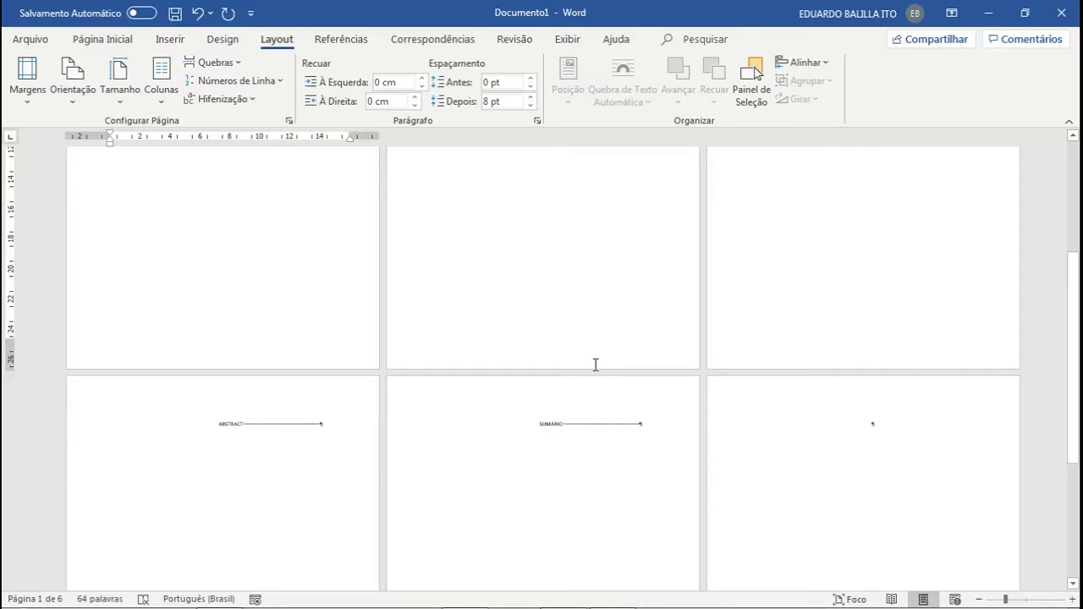
scroll(596, 365, up, 5)
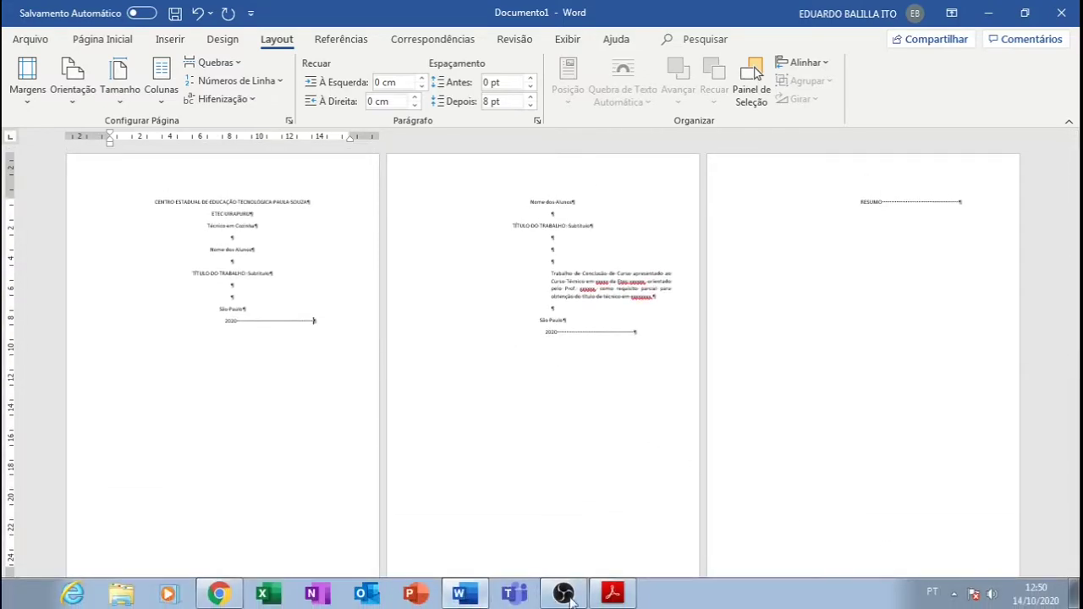
- Switch to the TCC manual in Acrobat Reader and read the sections on Sumário, Elementos textuais, and Formato e margens
click(614, 591)
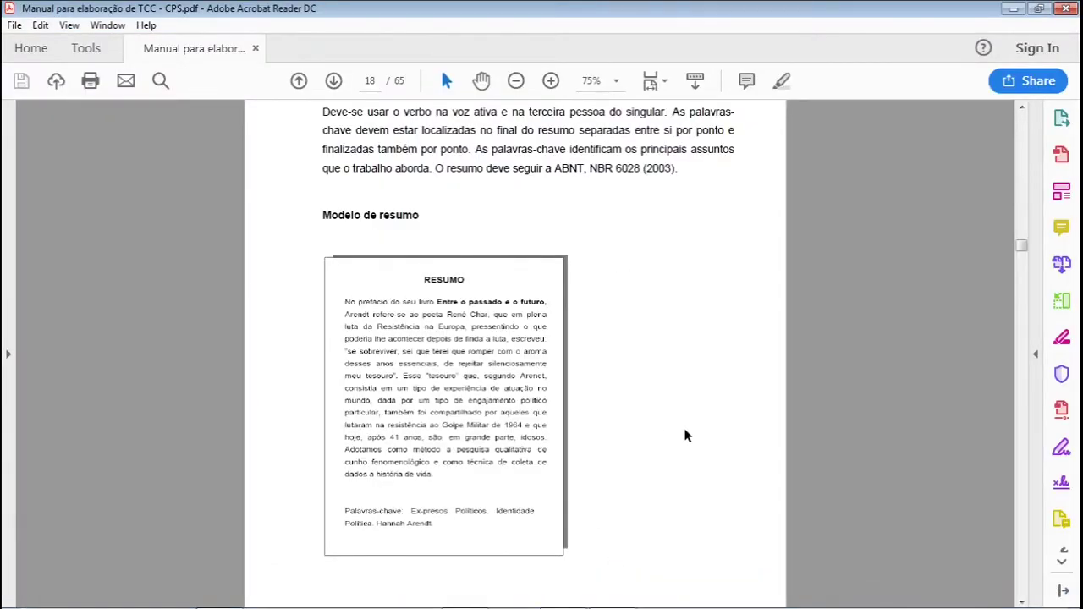
scroll(685, 435, up, 1)
scroll(684, 435, down, 5)
scroll(686, 436, down, 3)
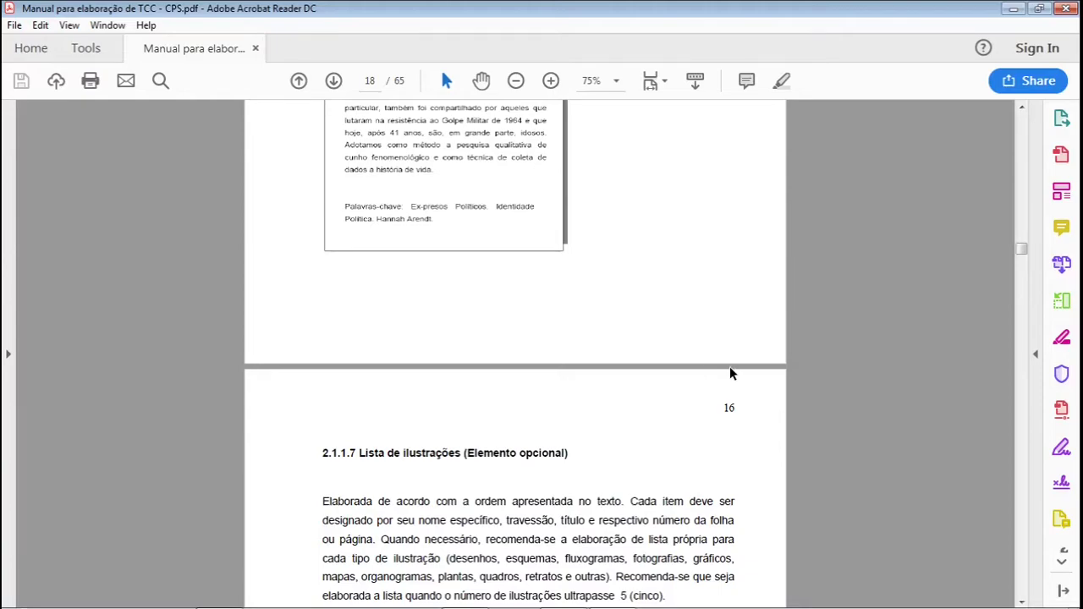
scroll(730, 372, down, 10)
scroll(728, 382, down, 10)
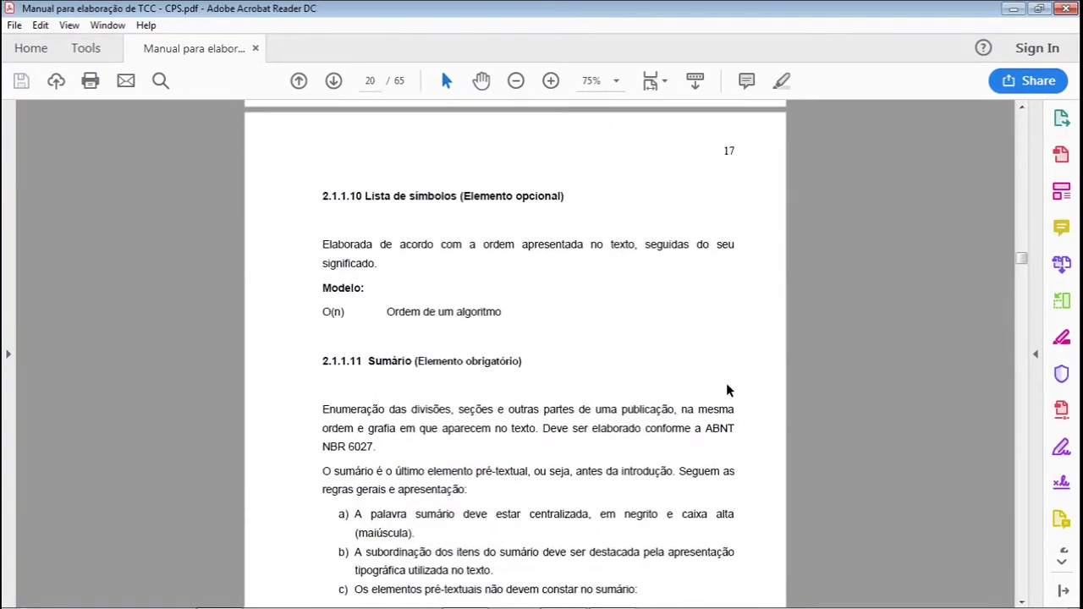
scroll(553, 321, up, 3)
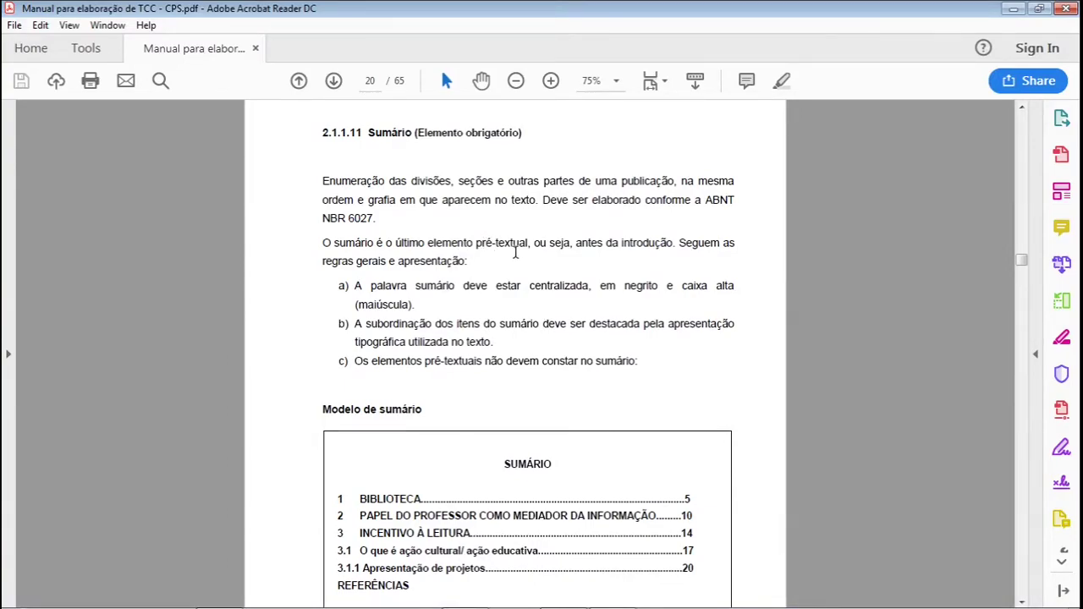
scroll(516, 254, down, 7)
scroll(537, 270, down, 10)
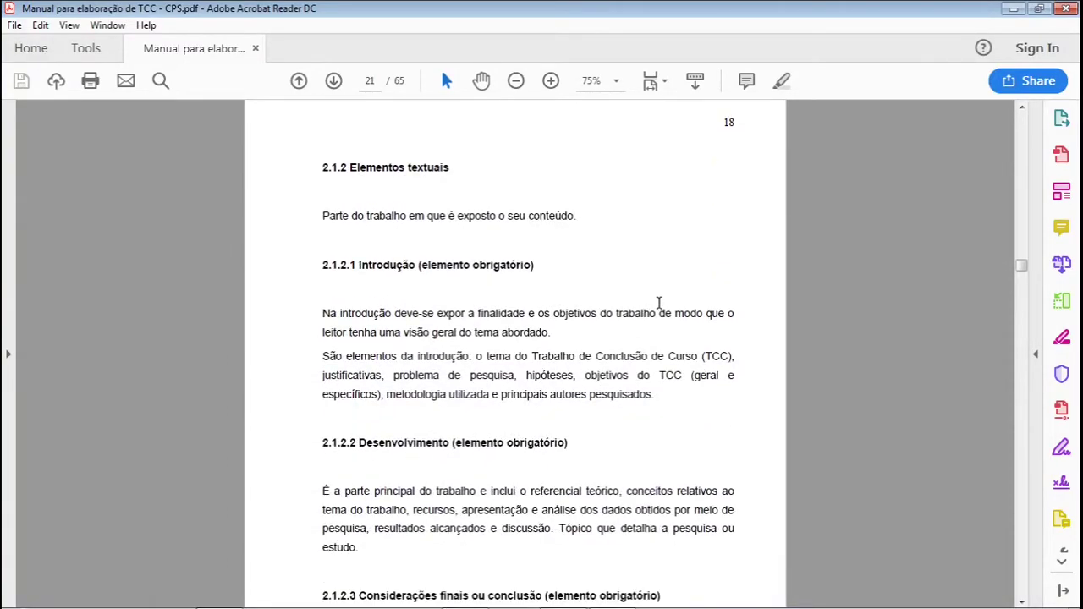
scroll(658, 302, down, 2)
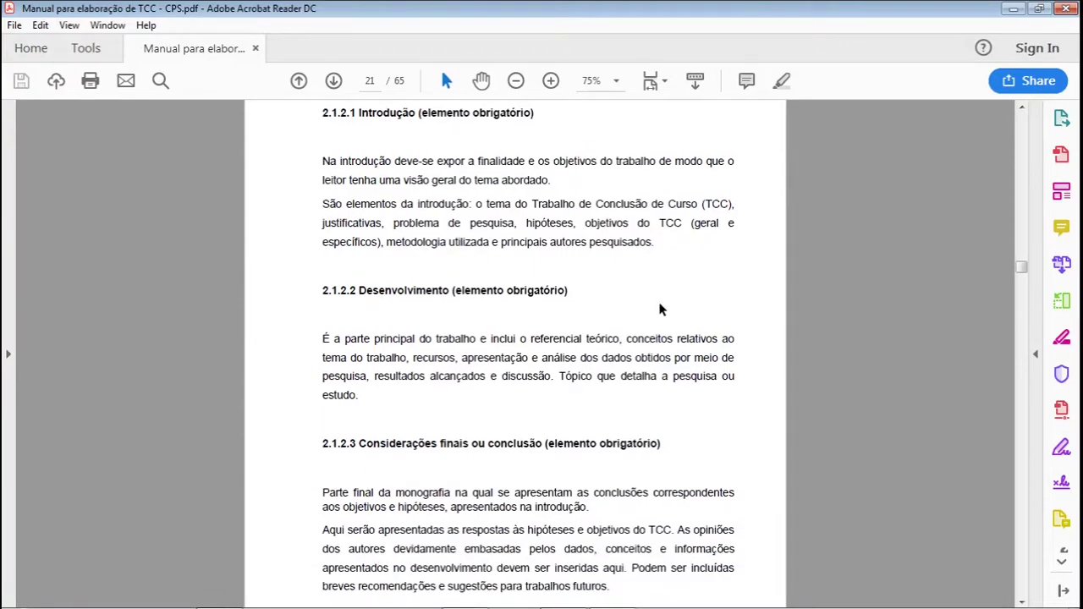
scroll(658, 303, up, 3)
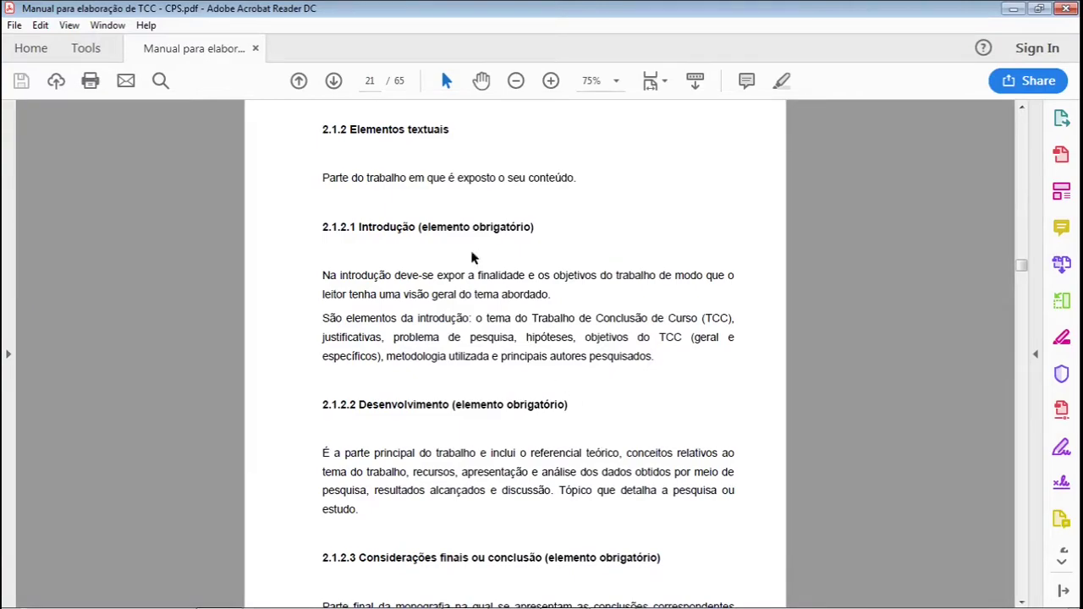
scroll(486, 438, down, 4)
scroll(759, 427, down, 10)
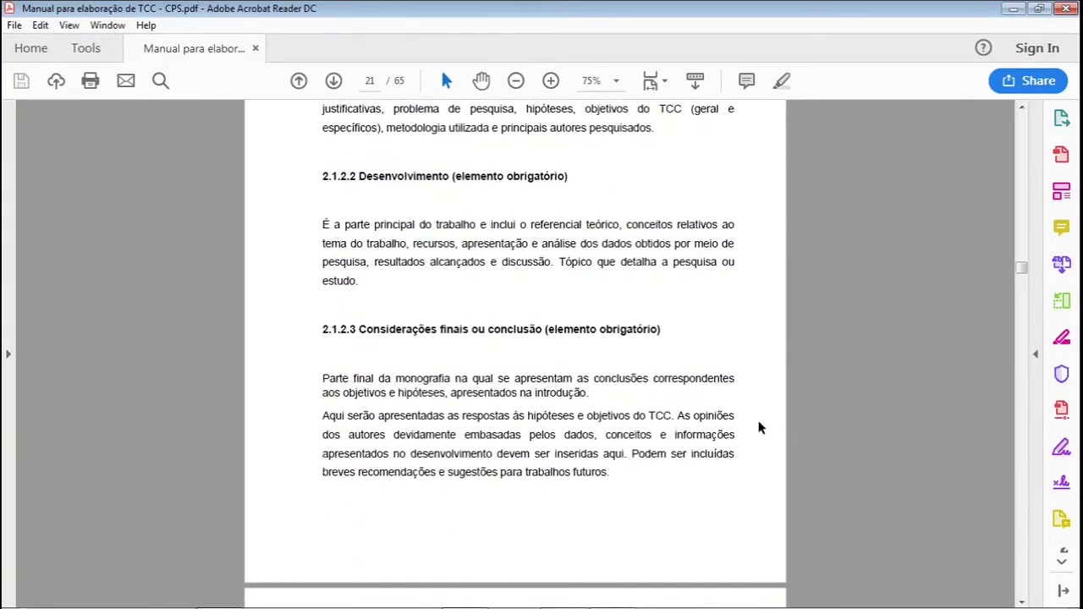
scroll(759, 427, down, 2)
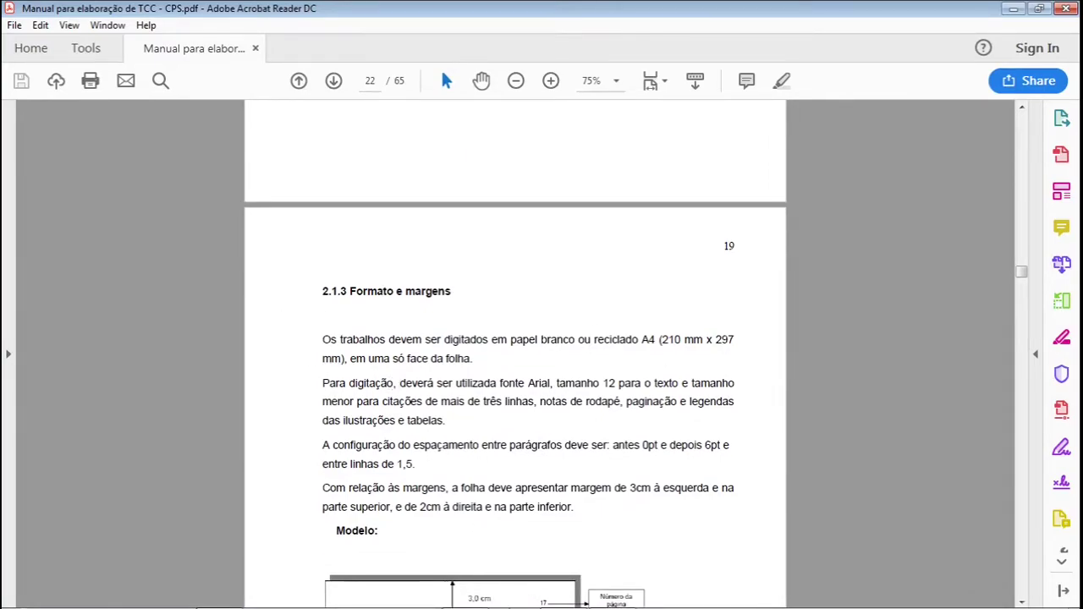
- Switch to Word and left-align the empty paragraph on the last page, after the SUMÁRIO page
mouse_move(521, 606)
click(457, 595)
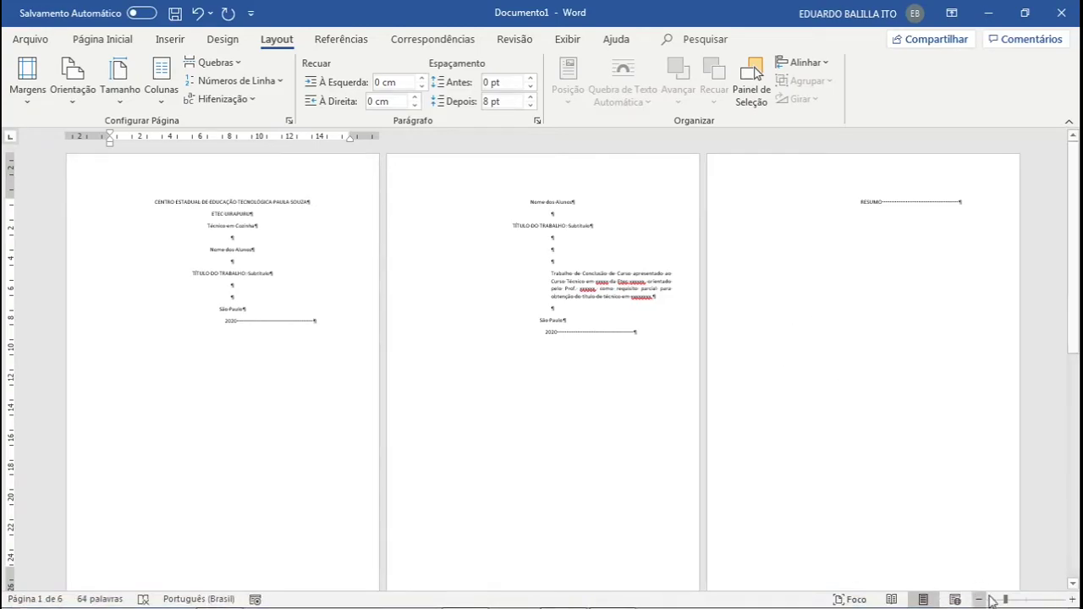
click(1018, 599)
click(1026, 600)
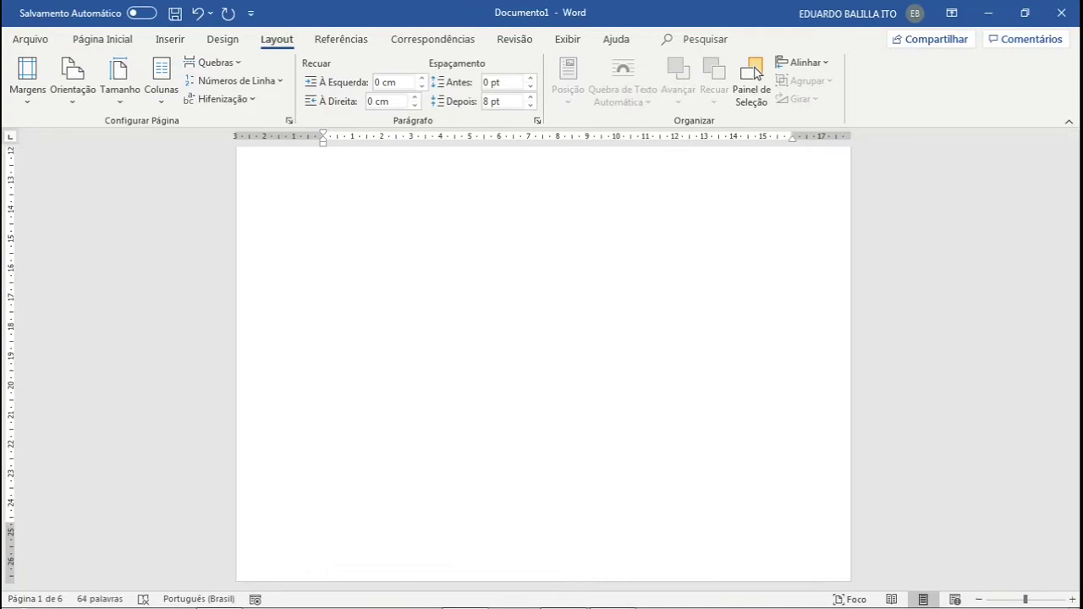
drag(1073, 200, 1058, 437)
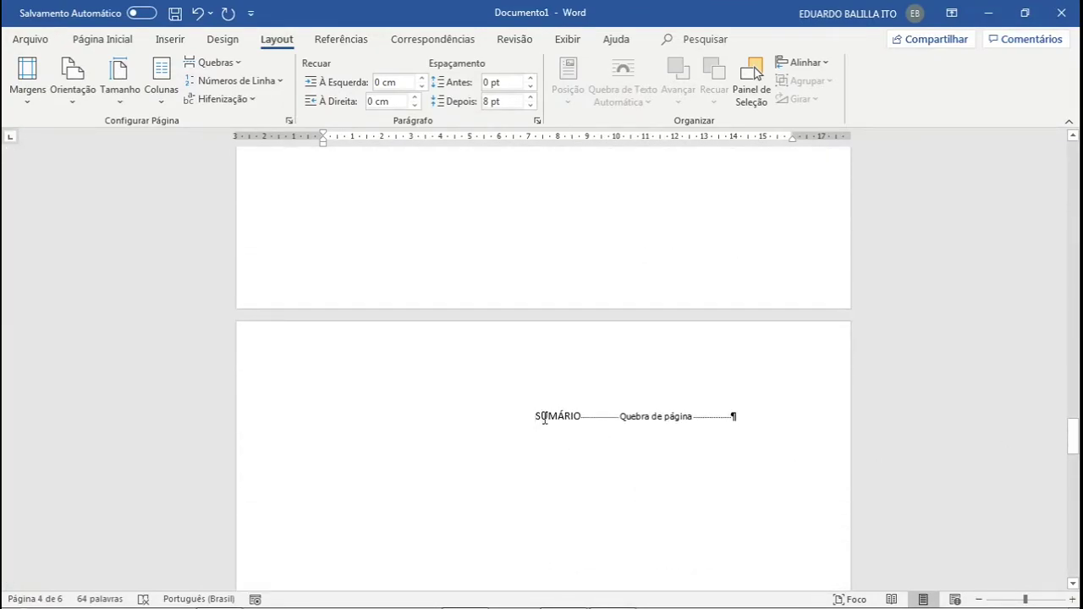
drag(536, 416, 573, 416)
scroll(644, 377, down, 1)
scroll(660, 392, down, 15)
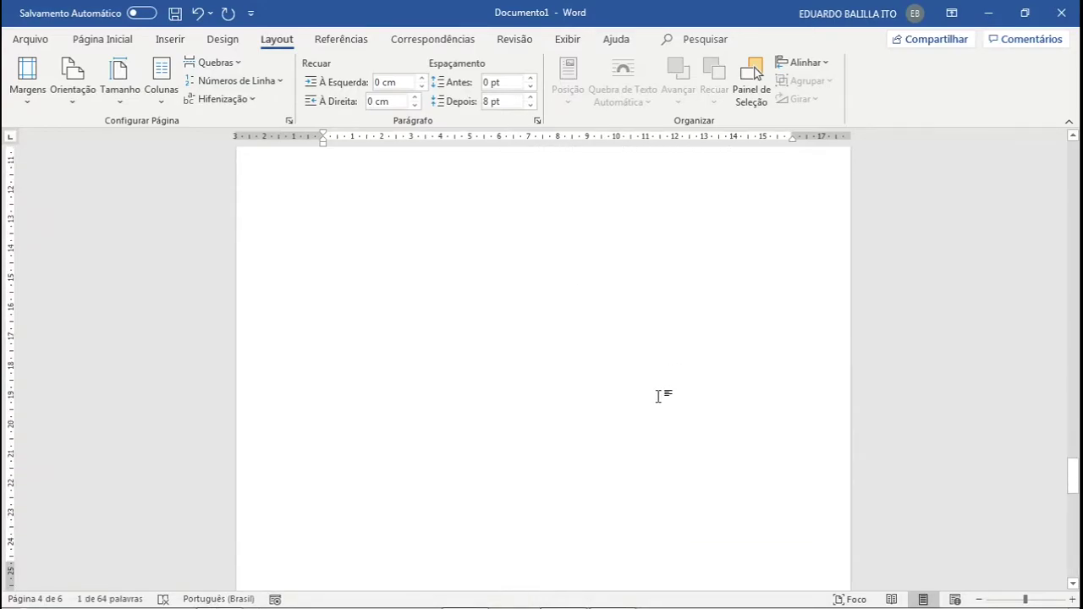
click(592, 235)
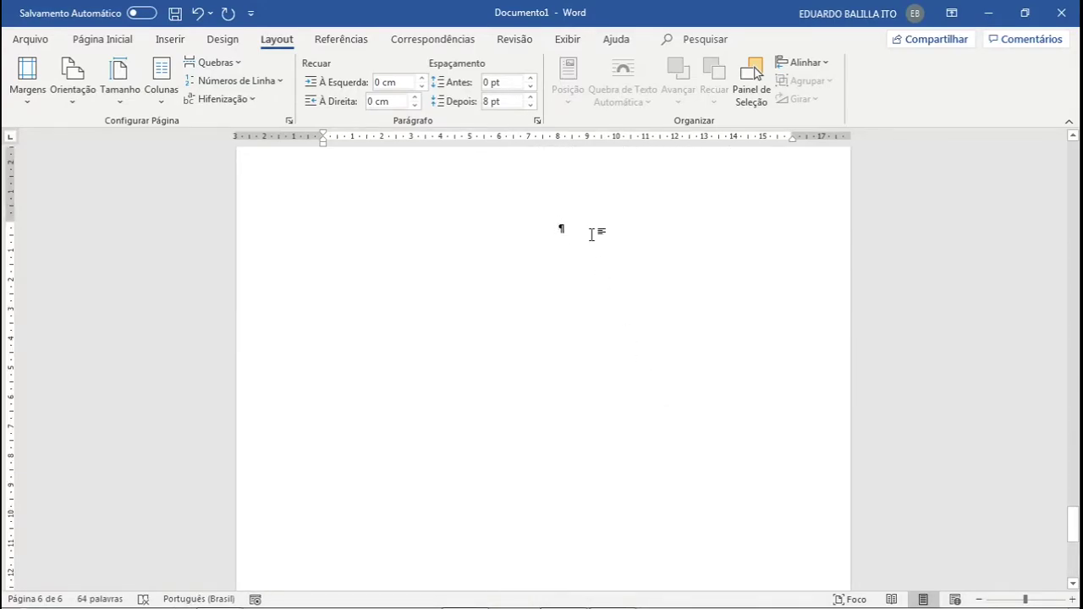
click(124, 44)
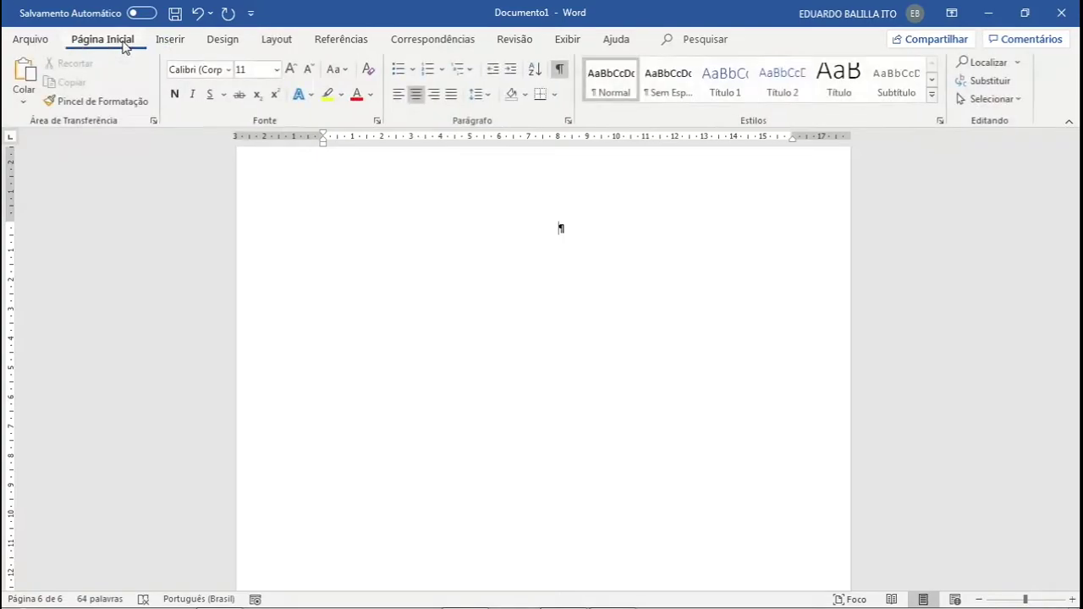
click(399, 93)
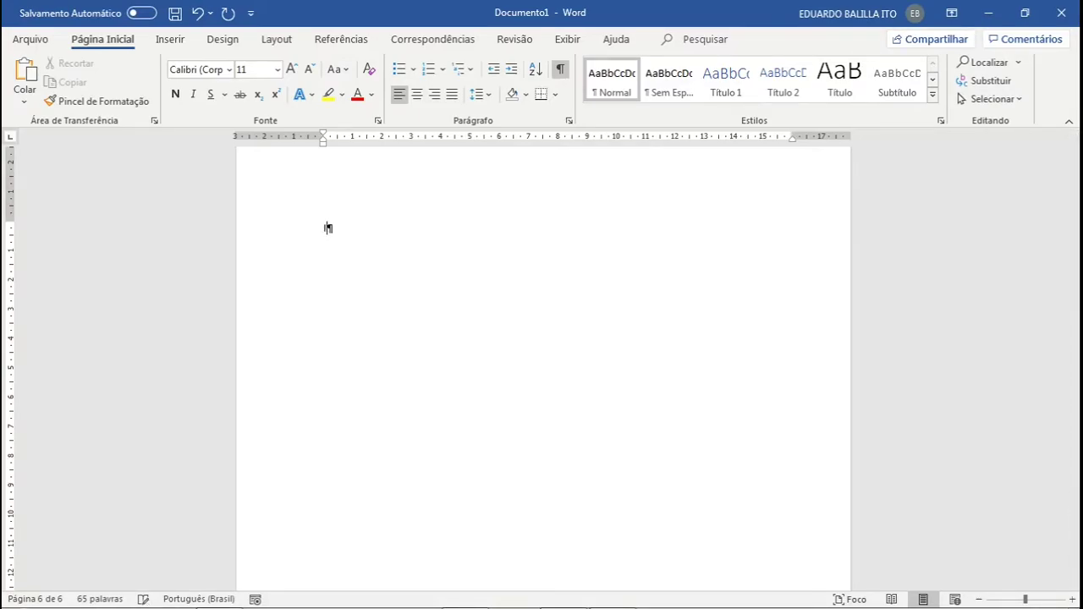
- Enter the headings "INTRODUÇÃO", "DESENVOLVIMENTO" and "CONCLUSÃO" on separate lines of the last page
text(INTRODUÇÃO)
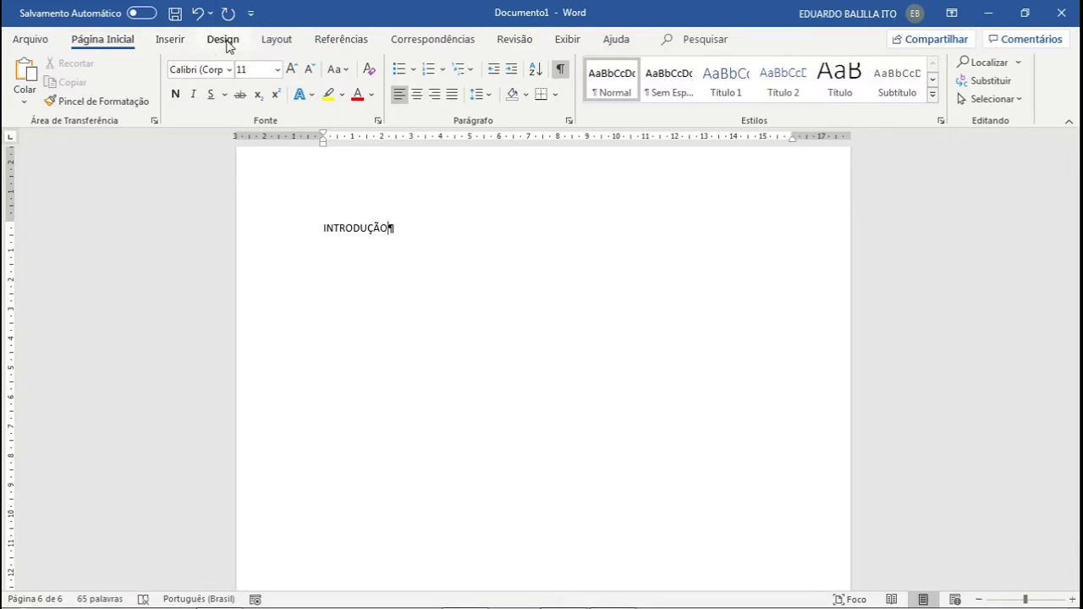
key(Return)
text(DESENVOLVIMENTO)
key(Return)
text(CO)
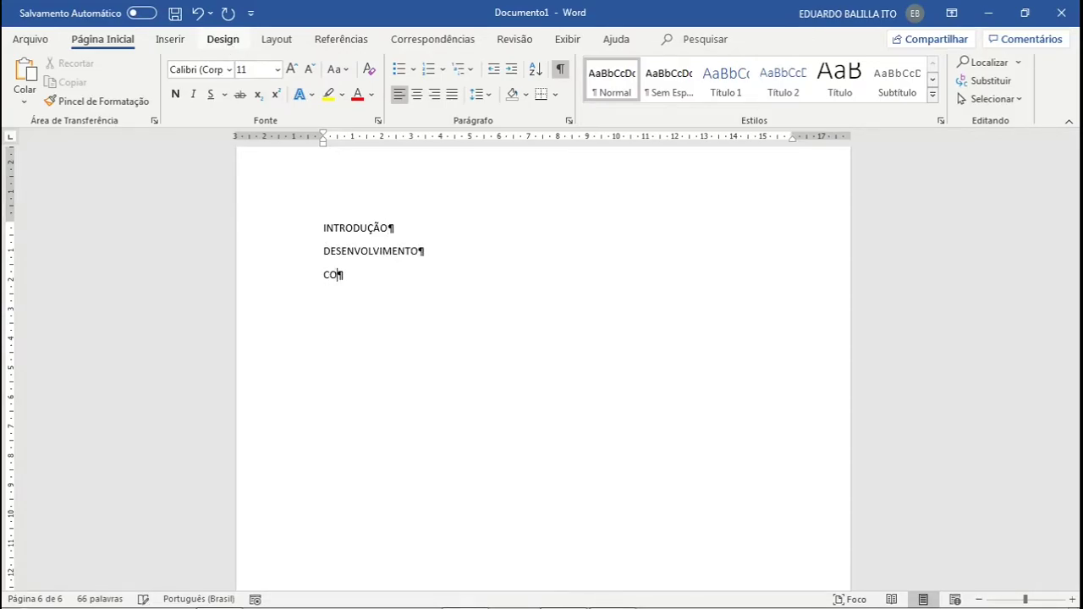
text(NCLUSÃO)
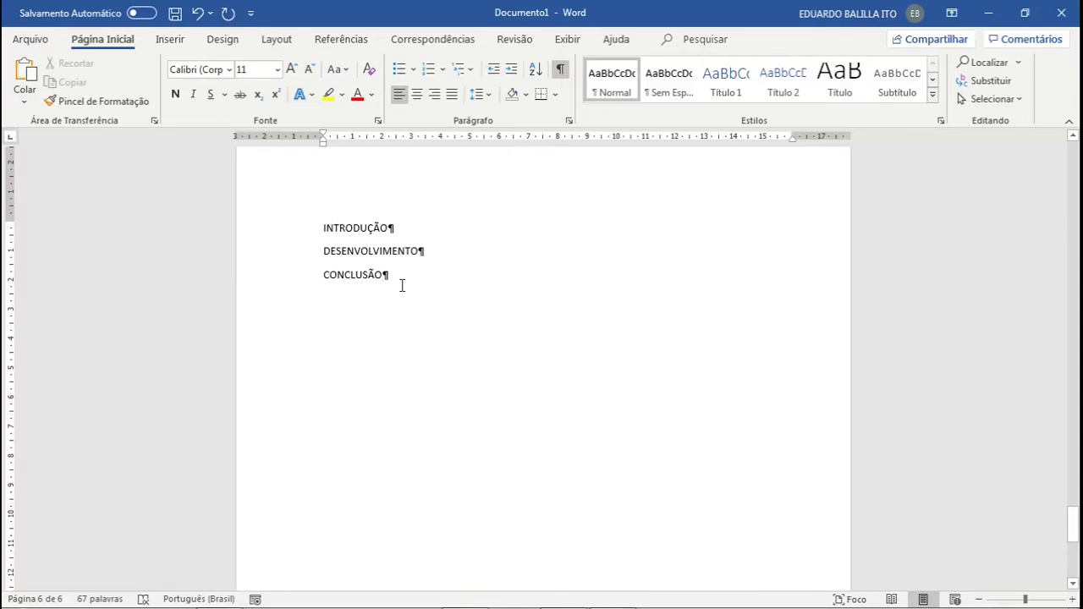
- Hide the paragraph and formatting marks in the document
scroll(401, 288, up, 3)
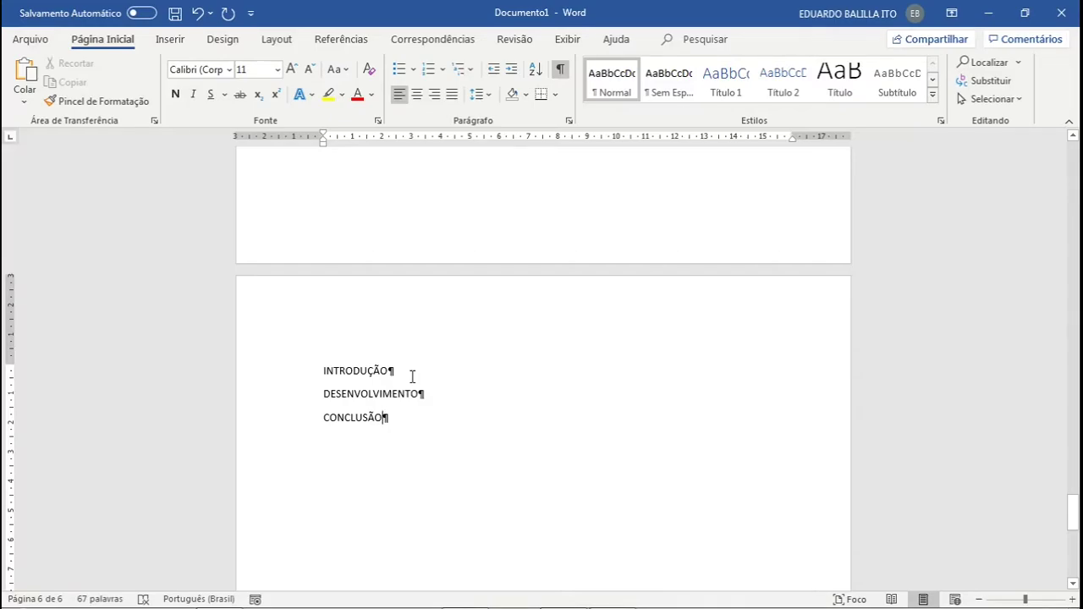
click(560, 72)
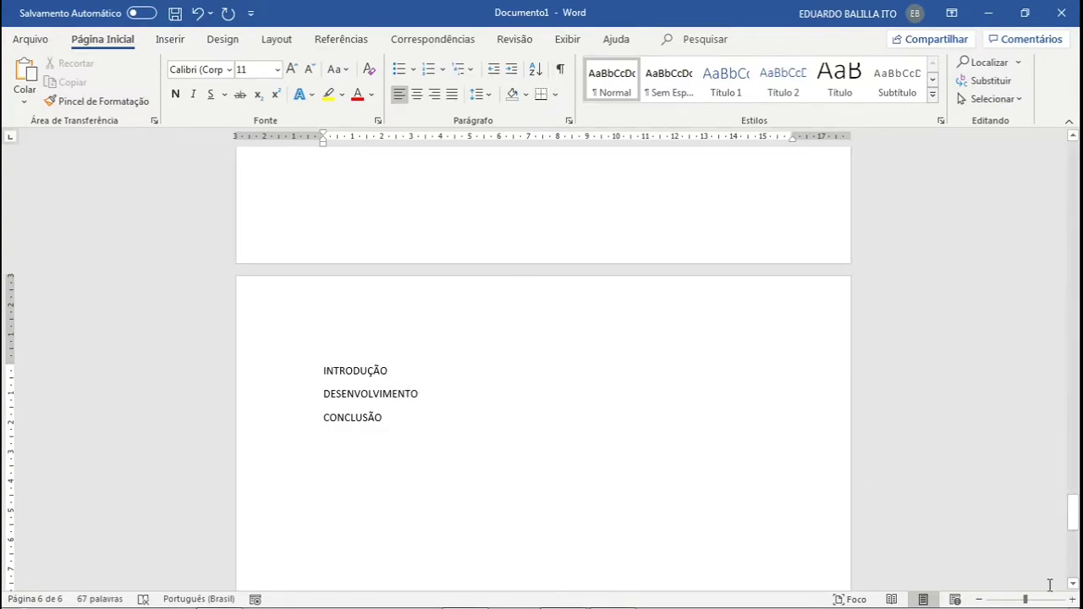
ctrl+scroll(1050, 585, up, 3)
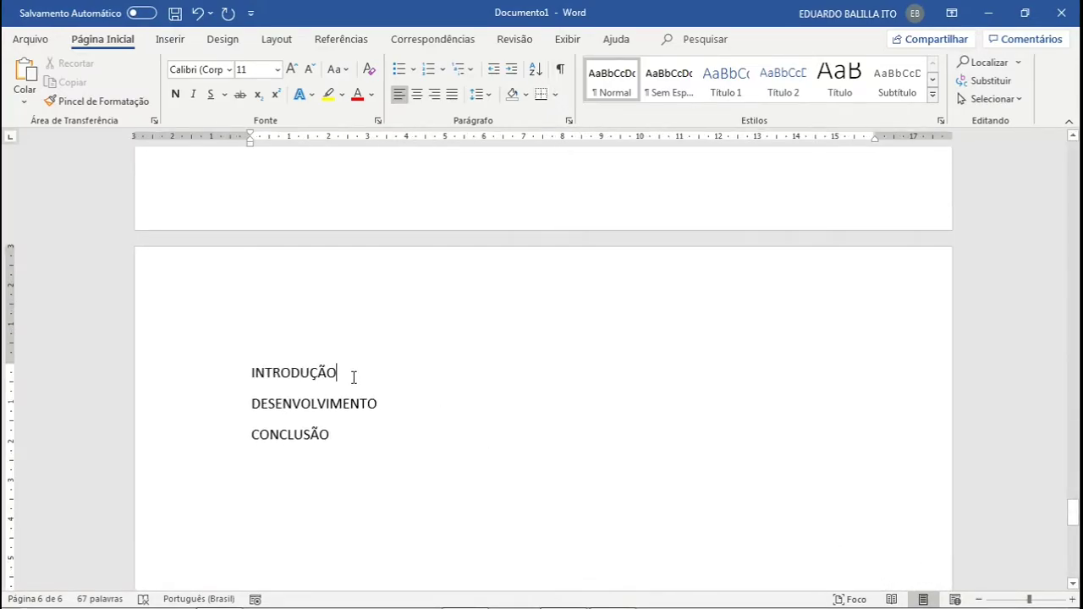
- Generate four paragraphs of placeholder text on a new line below INTRODUÇÃO with =RAND(4)
key(Return)
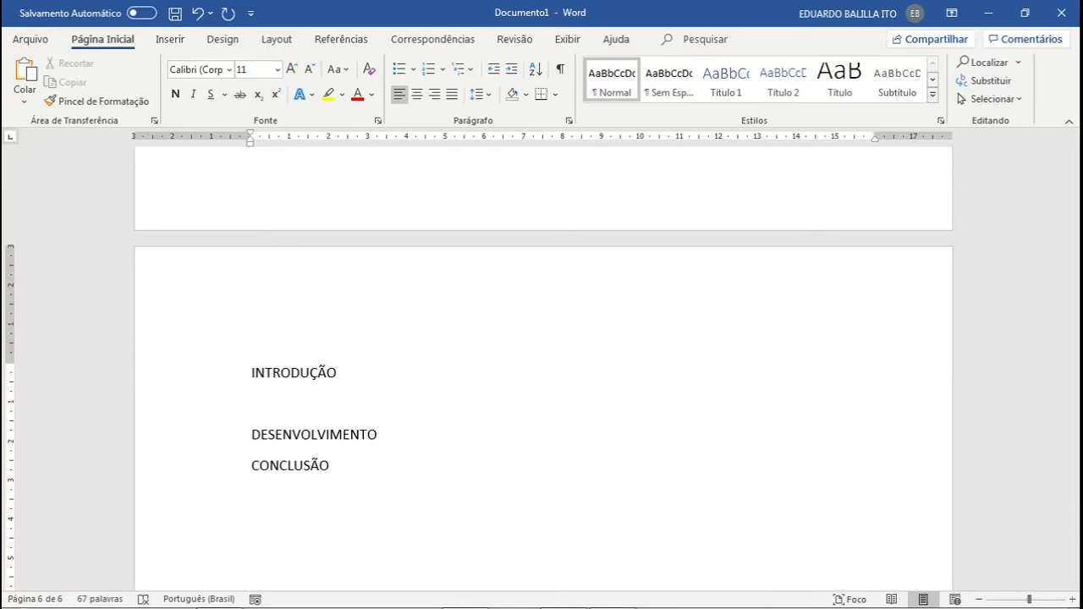
text(=RAND)
text(())
text(5)
key(BackSpace)
text(4)
key(Return)
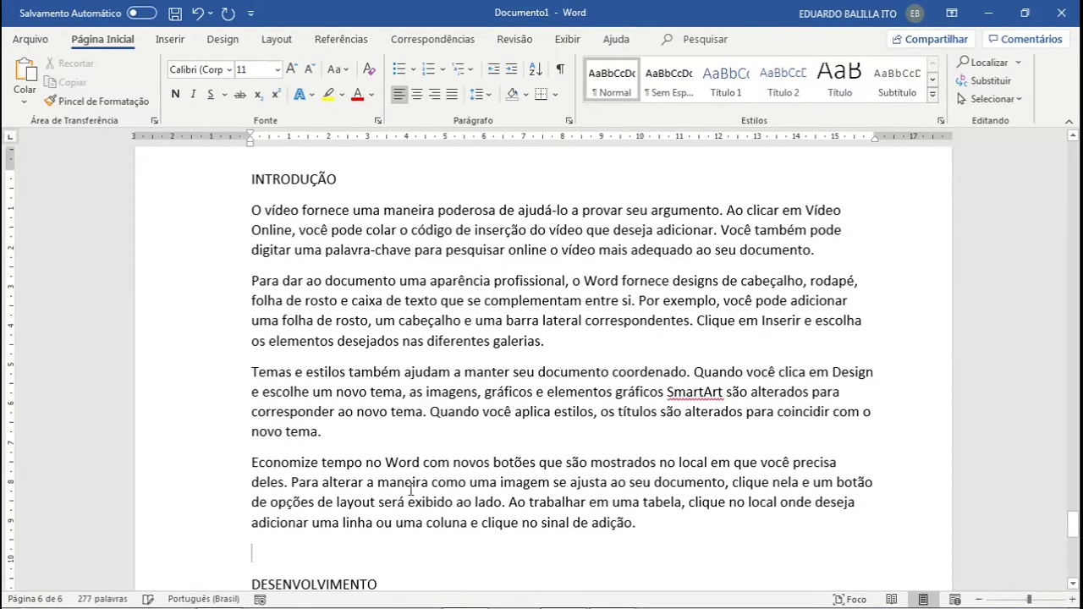
- Generate ten paragraphs of placeholder text on a new line below DESENVOLVIMENTO with =RAND(10)
scroll(406, 474, down, 4)
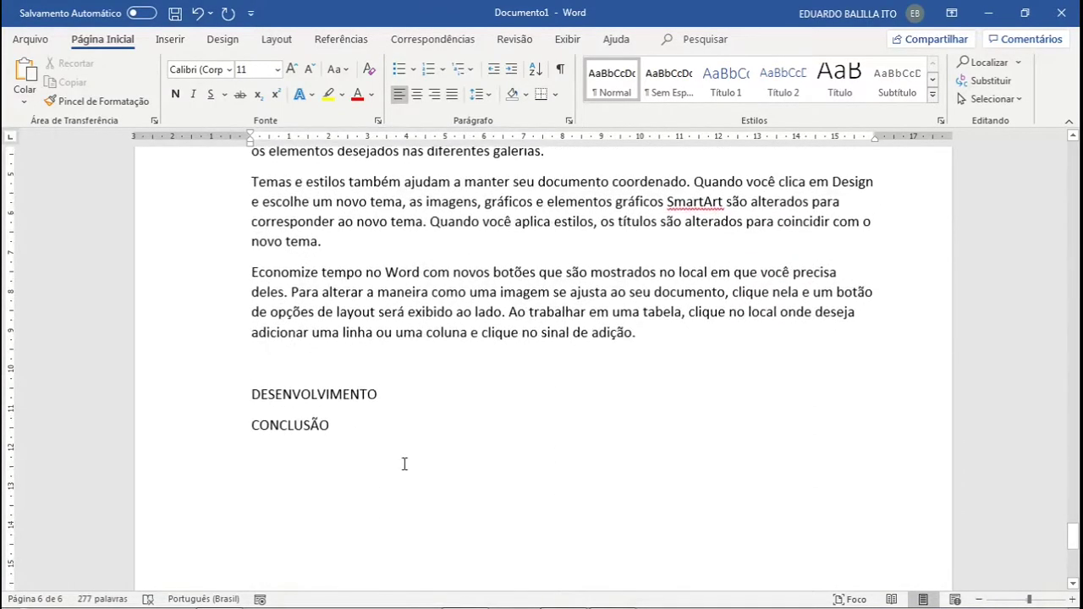
click(410, 396)
key(Return)
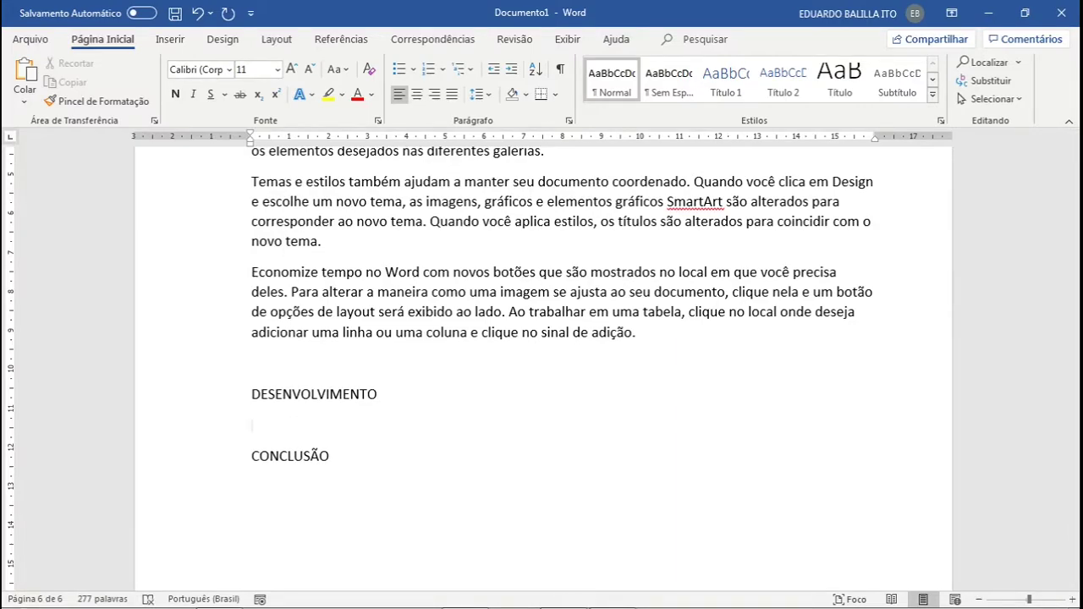
text(=RAND(10))
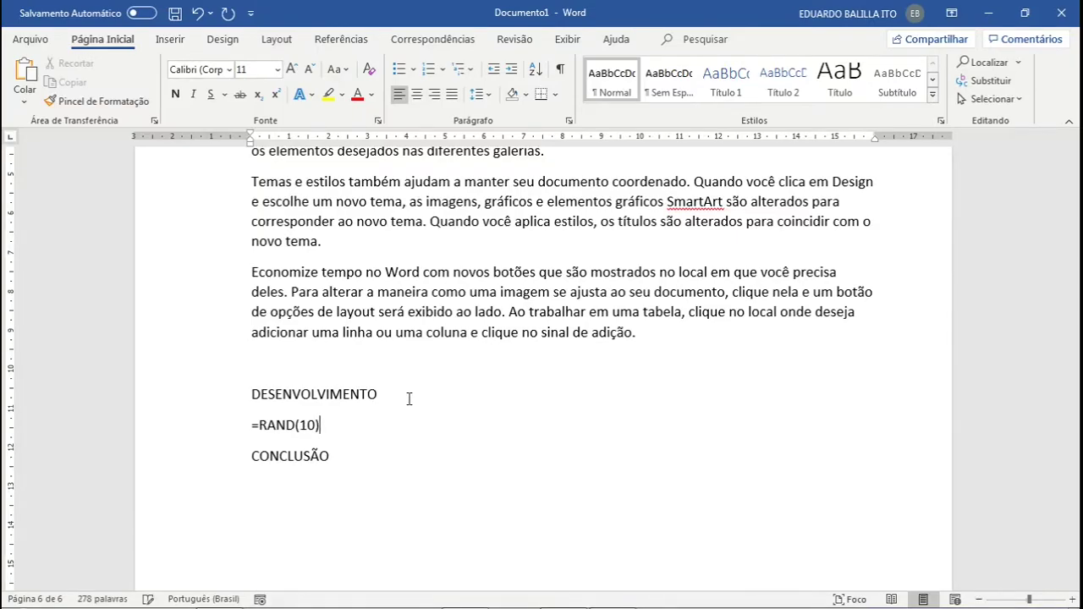
key(Return)
- Generate four paragraphs of placeholder text on a new line below CONCLUSÃO with =RAND(4)
click(370, 365)
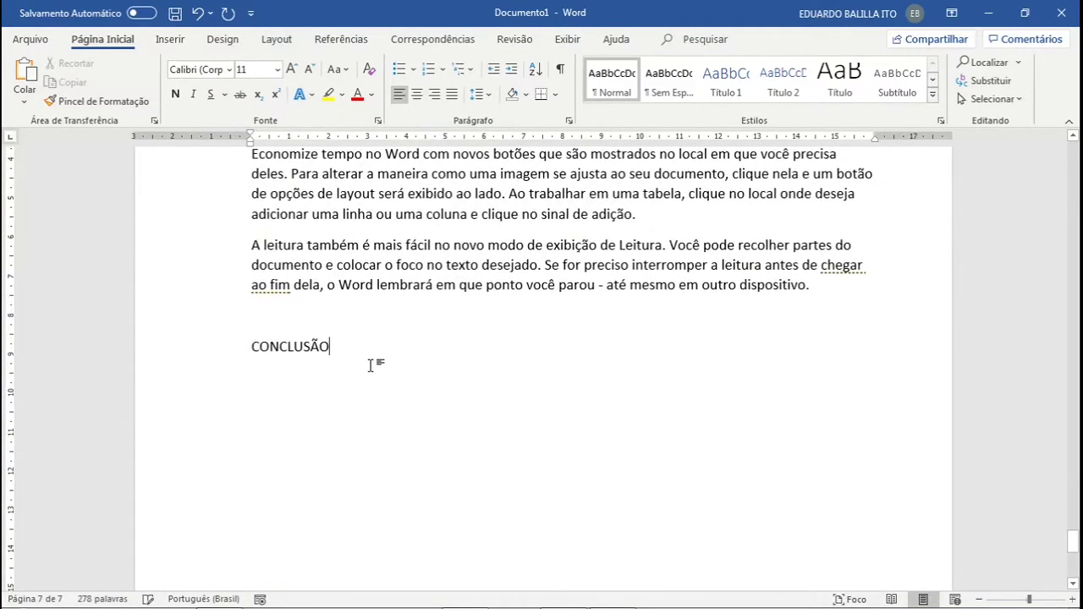
key(Return)
text(=R)
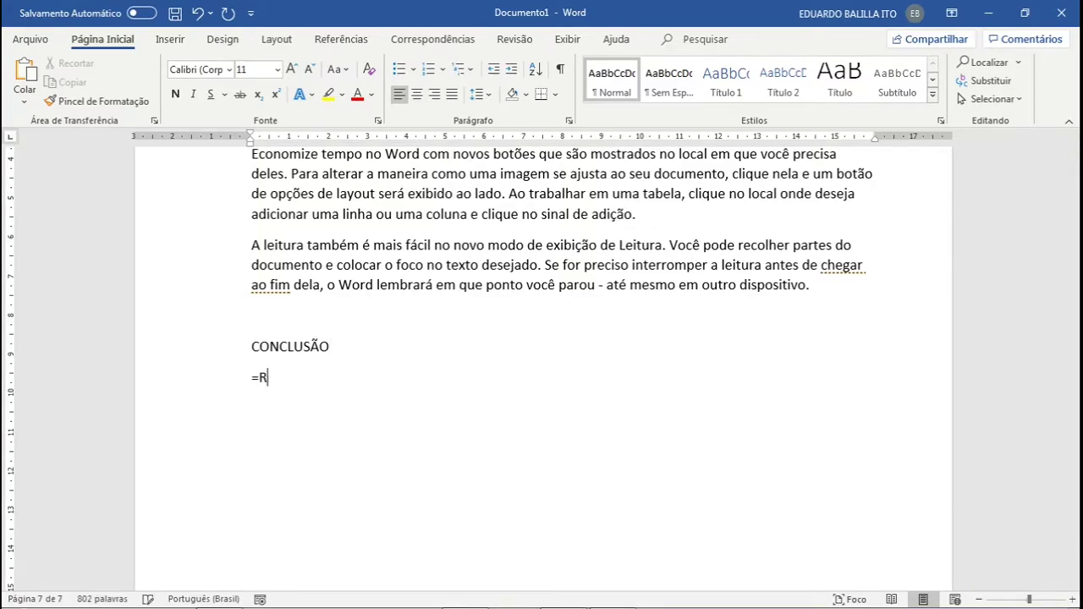
text(AND(4))
key(Return)
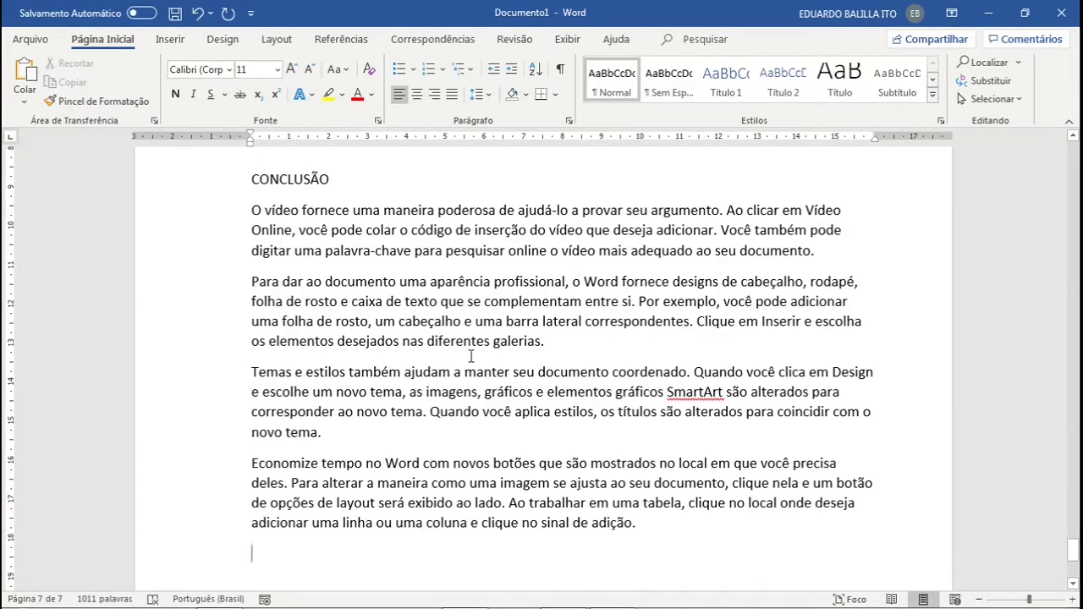
- Switch to the TCC manual in Acrobat Reader and examine the paper size rule in section 2.1.3 Formato e margens
scroll(522, 448, up, 5)
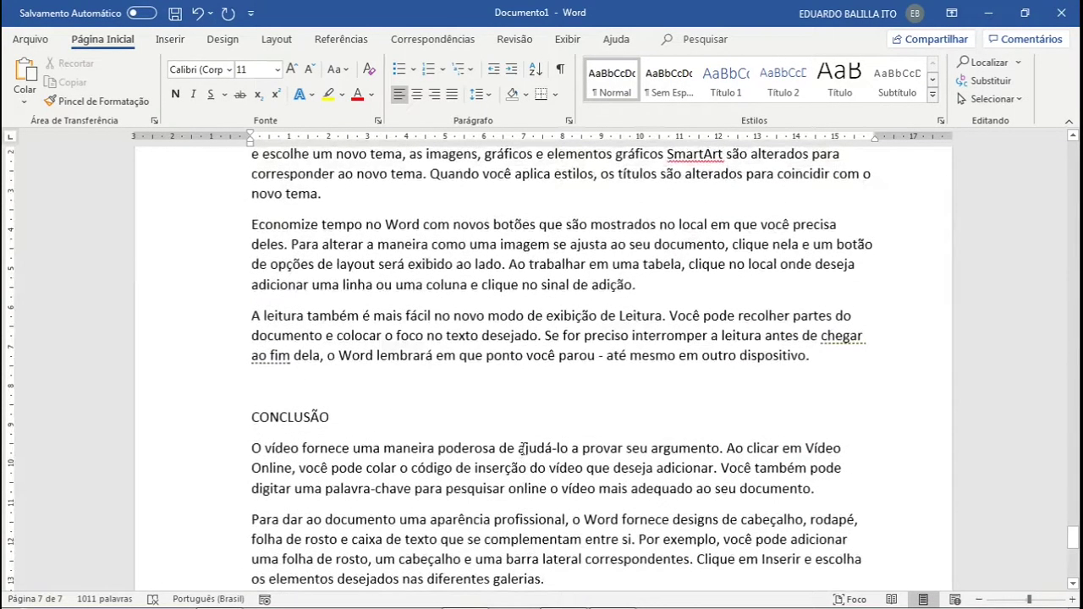
scroll(529, 449, up, 10)
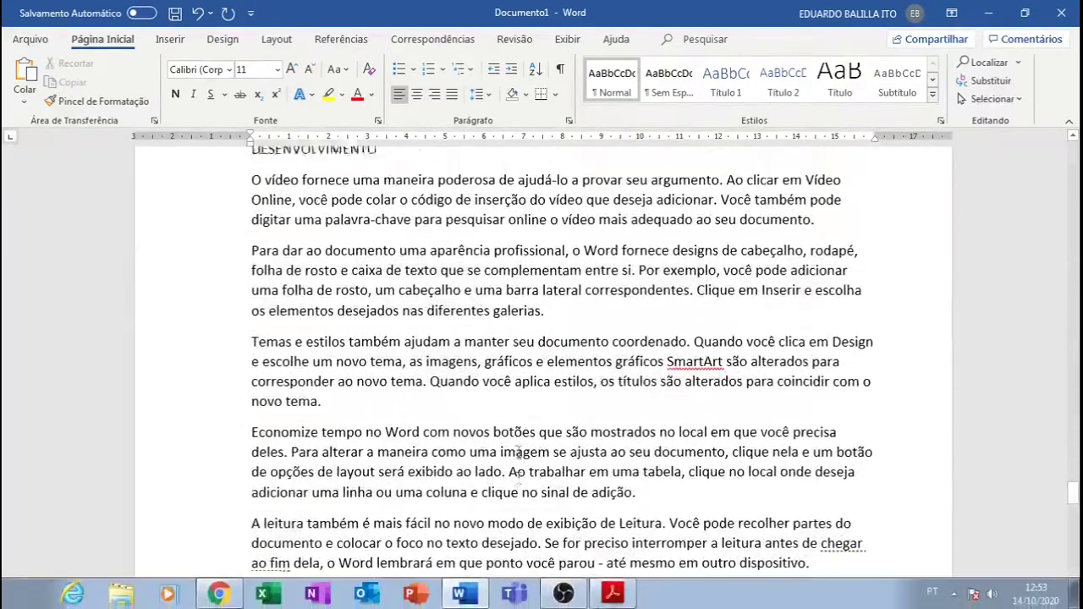
click(613, 597)
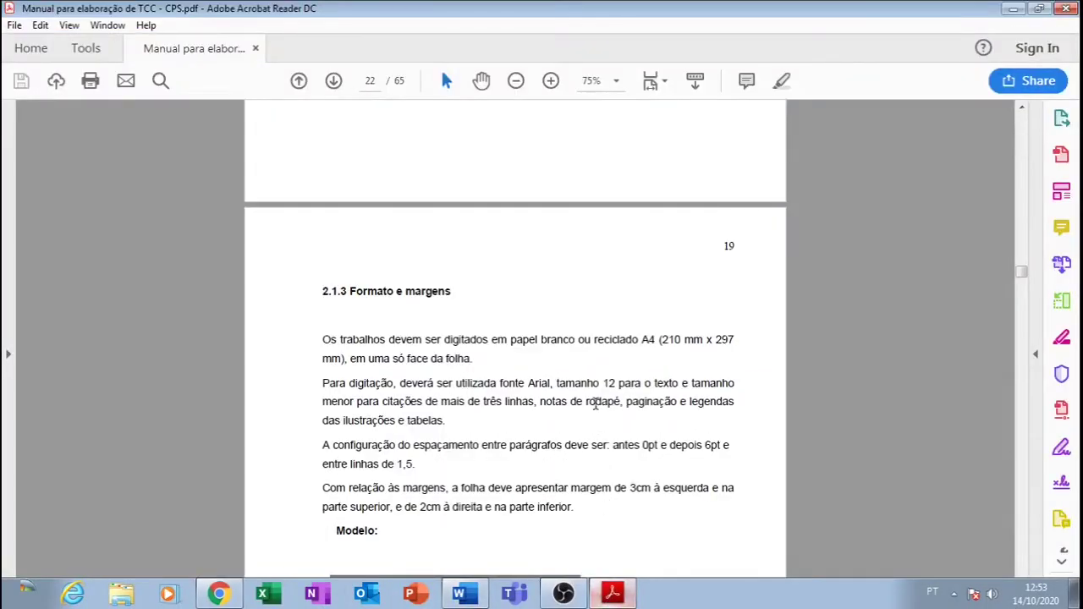
scroll(575, 372, down, 3)
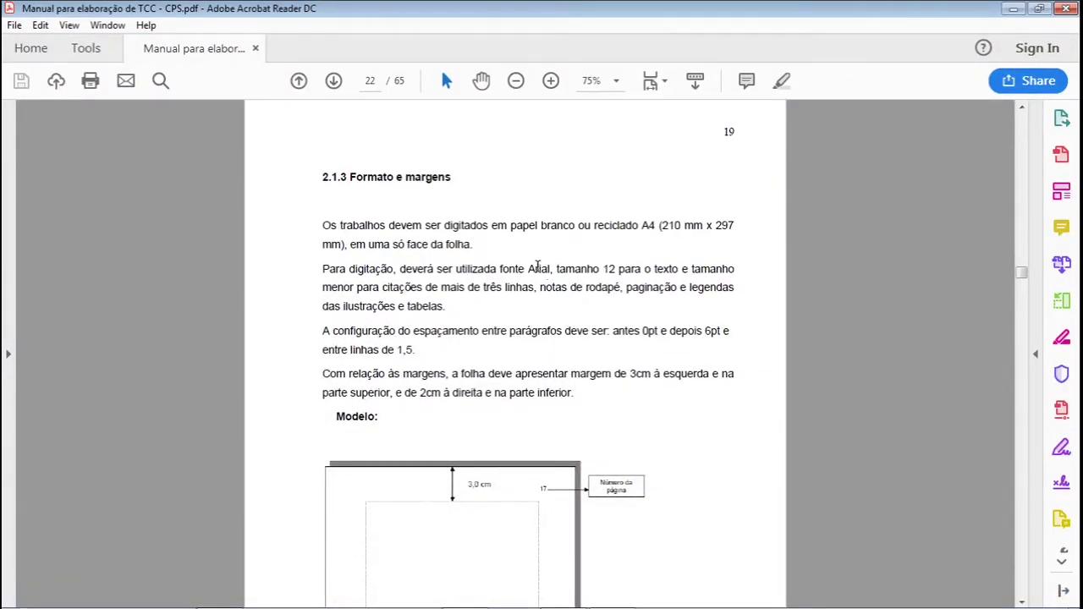
scroll(439, 198, down, 3)
scroll(450, 253, up, 1)
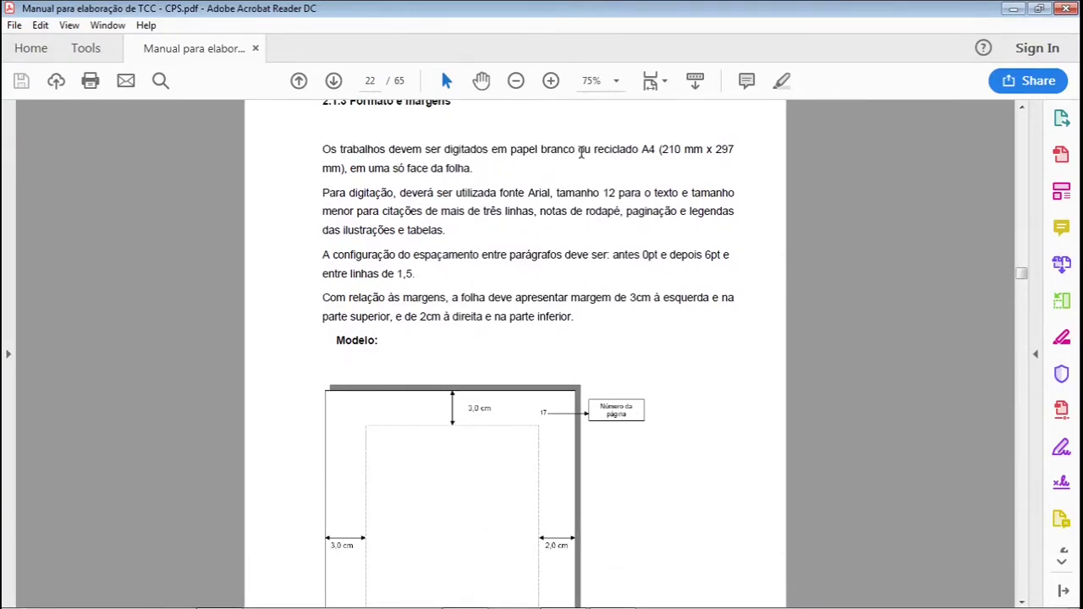
drag(645, 149, 659, 150)
mouse_move(361, 603)
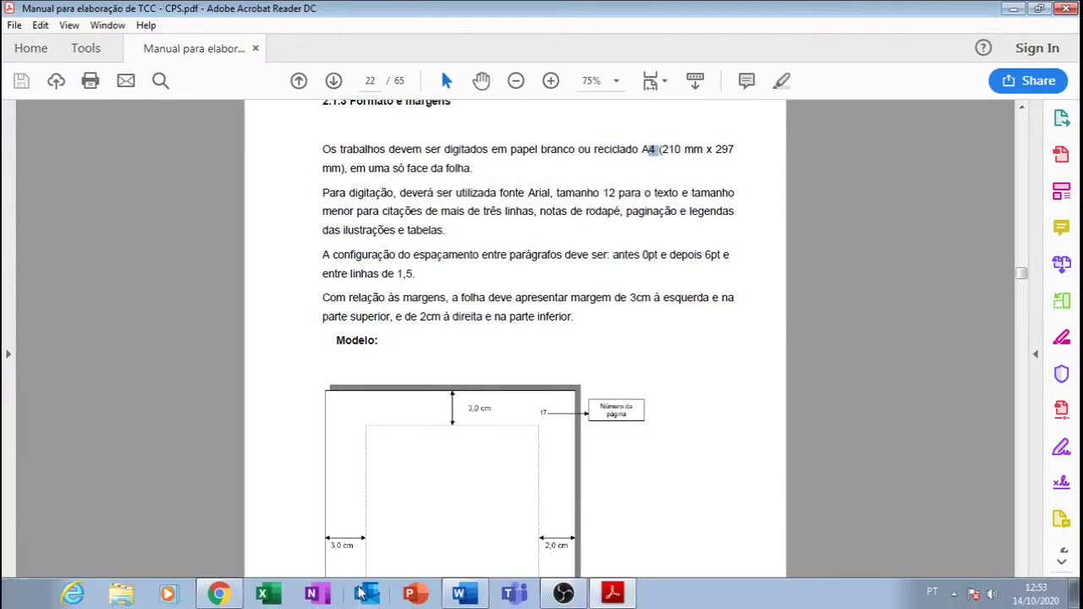
- Switch to Word and look over the page size setting and the text down to the CONCLUSÃO section
click(457, 596)
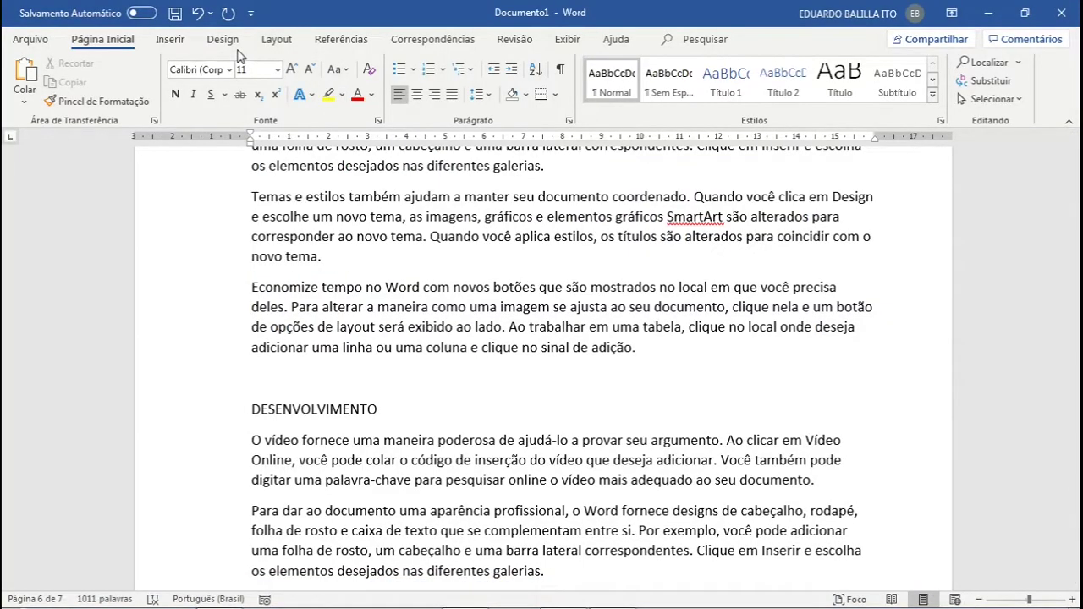
click(280, 40)
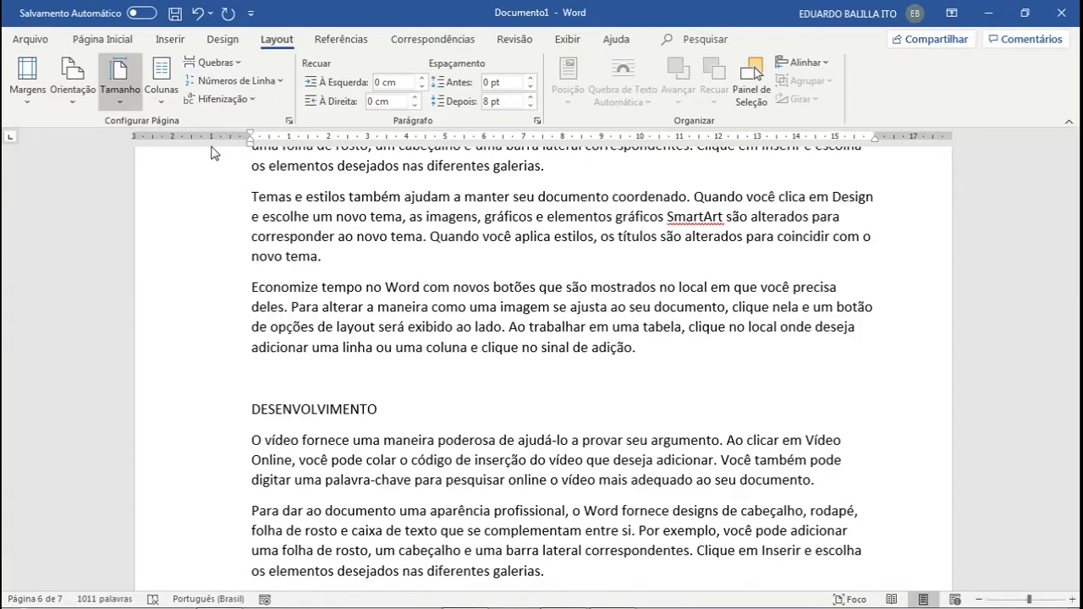
scroll(211, 153, down, 10)
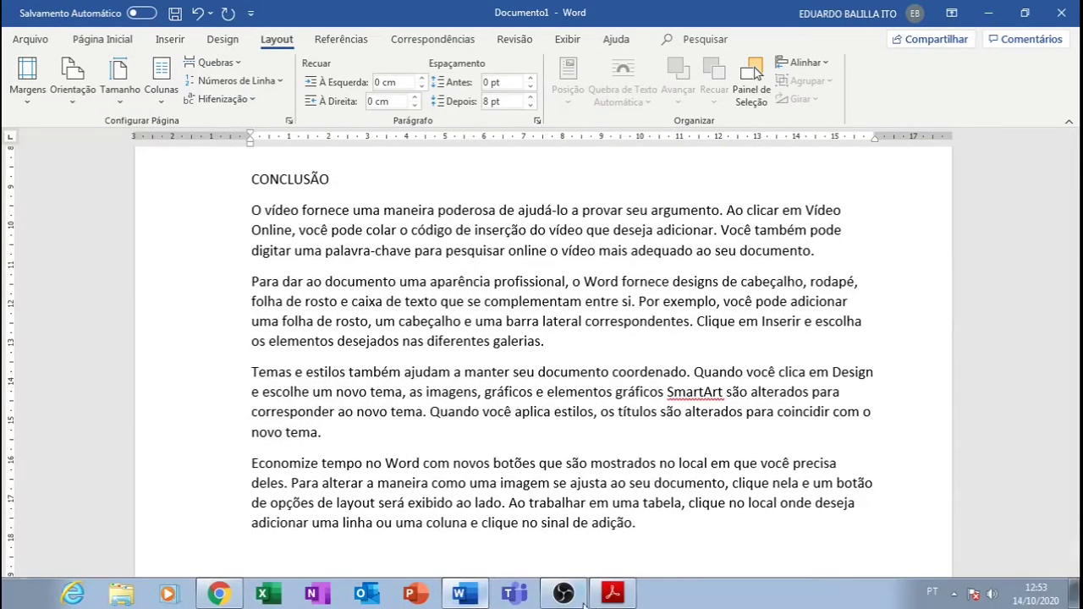
- Switch to the manual in Acrobat Reader and read the font and paragraph spacing rules, enlarging the page to 100%
click(612, 592)
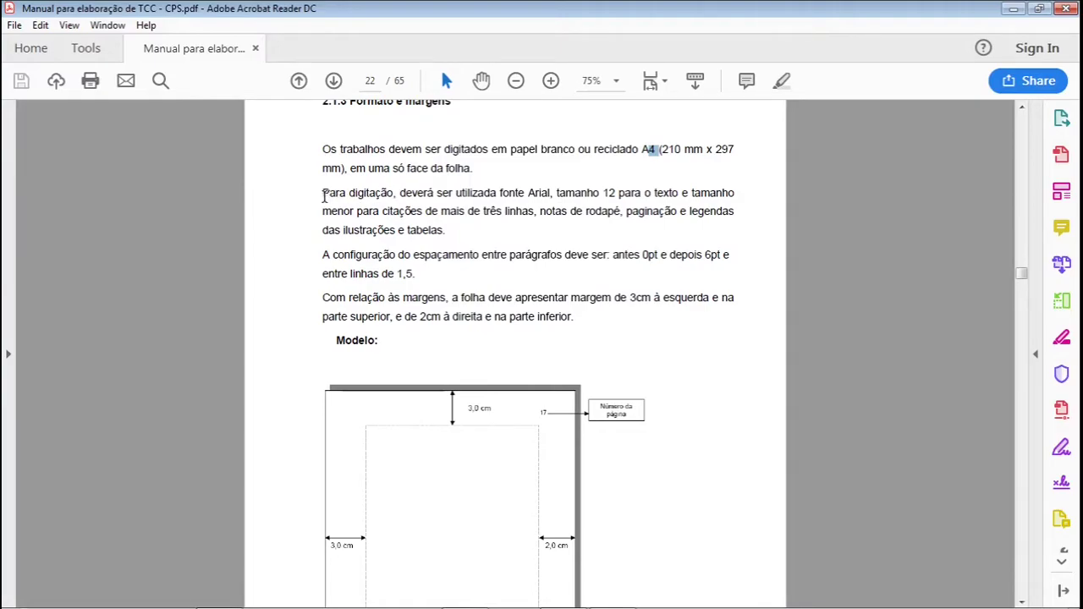
drag(323, 194, 457, 233)
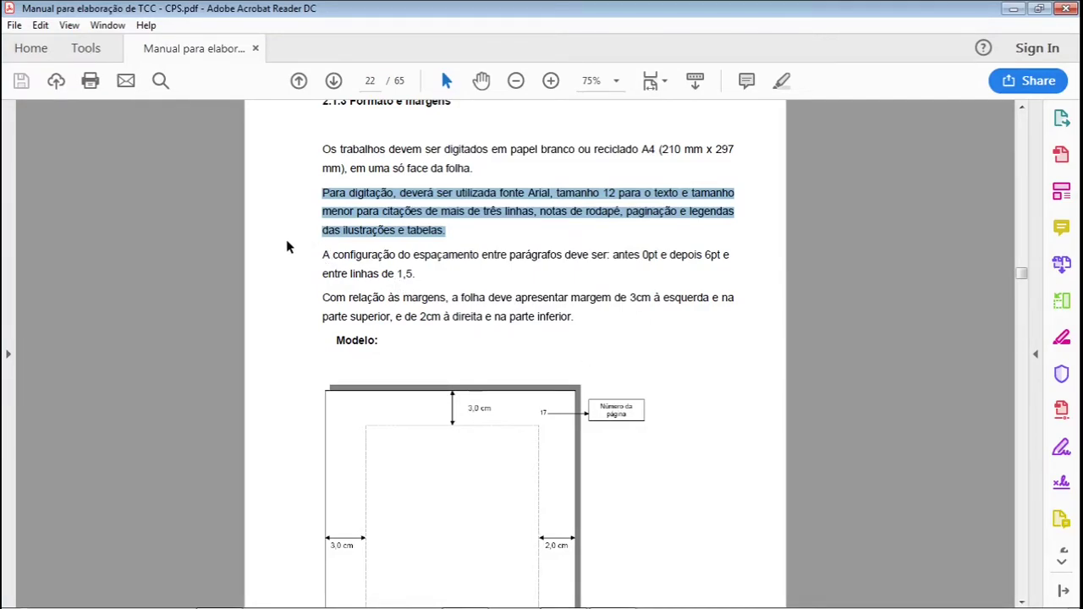
click(317, 257)
drag(315, 256, 423, 275)
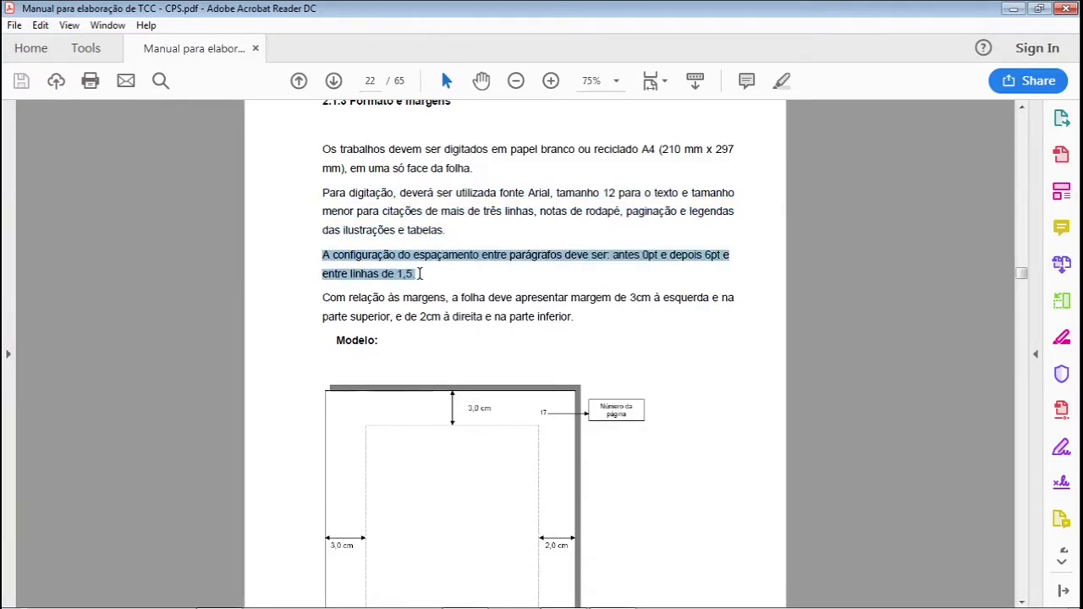
click(550, 80)
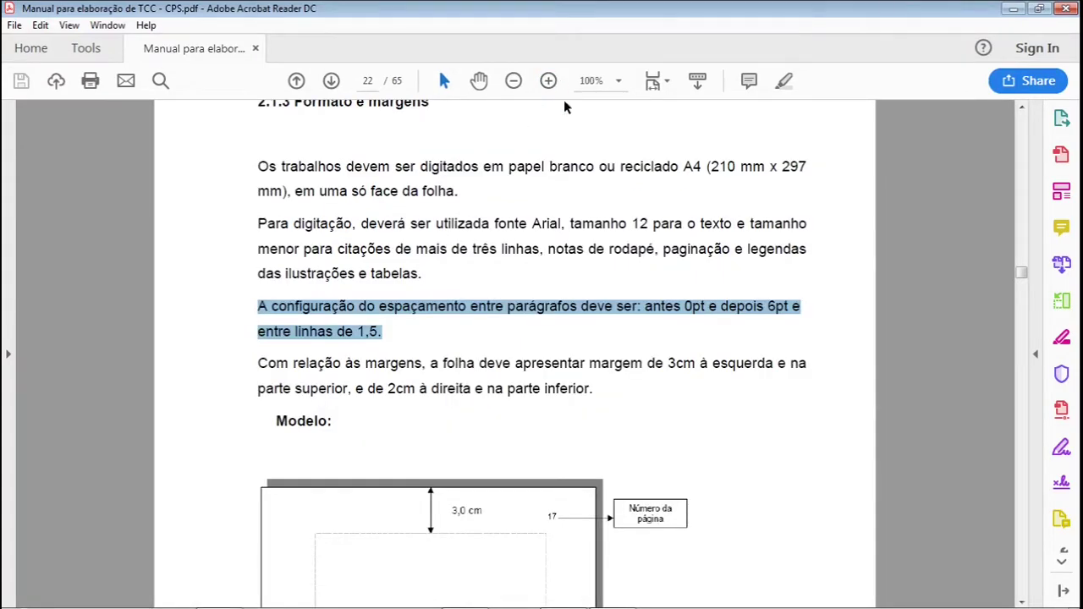
click(817, 347)
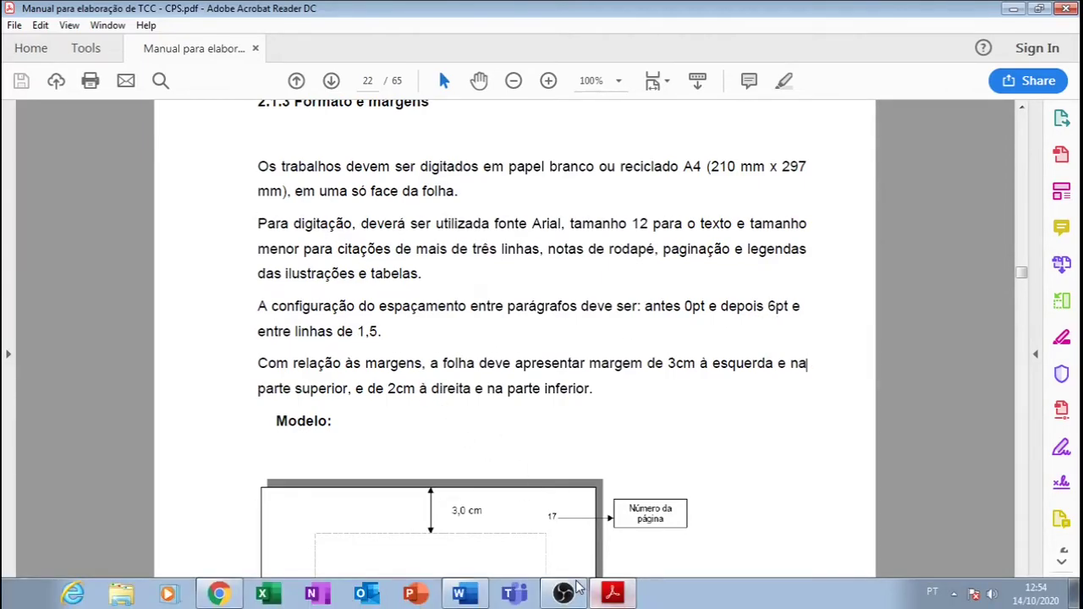
- Switch to Word and apply the Normal style to the second paragraph below CONCLUSÃO
click(464, 593)
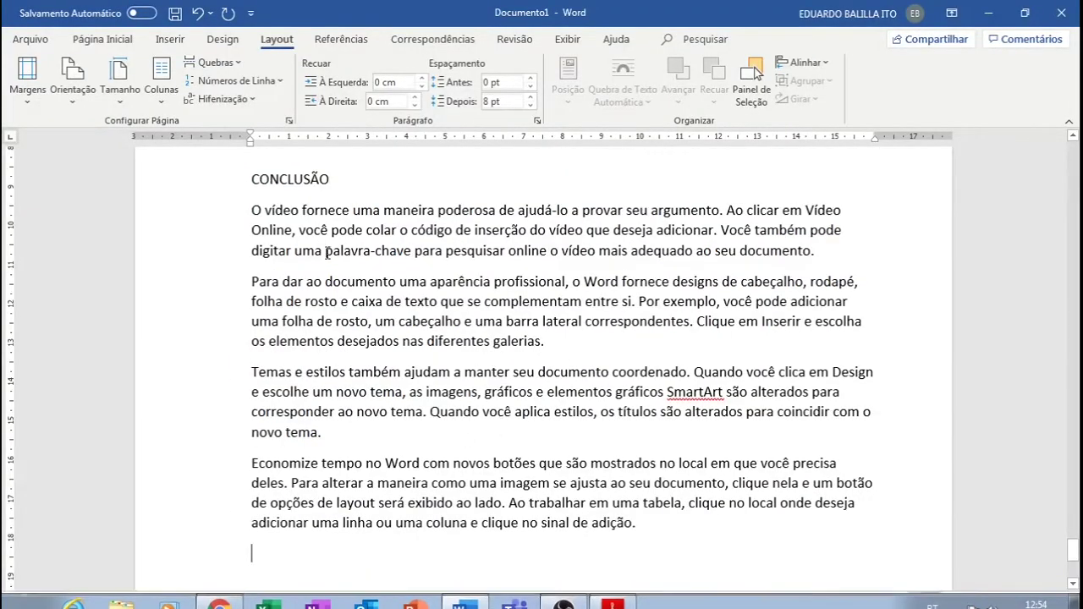
drag(251, 210, 711, 547)
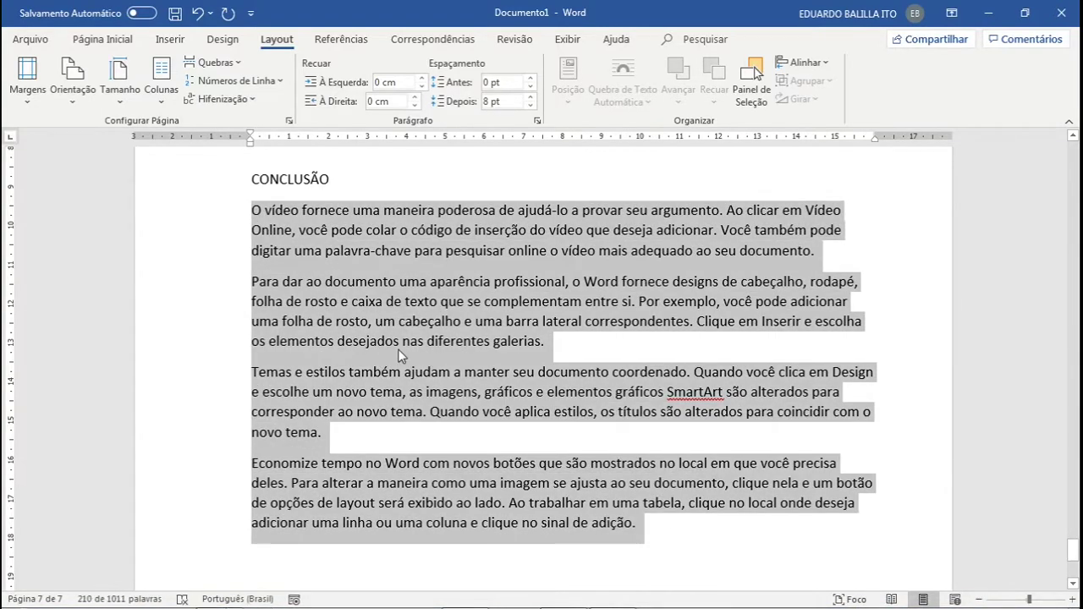
click(566, 321)
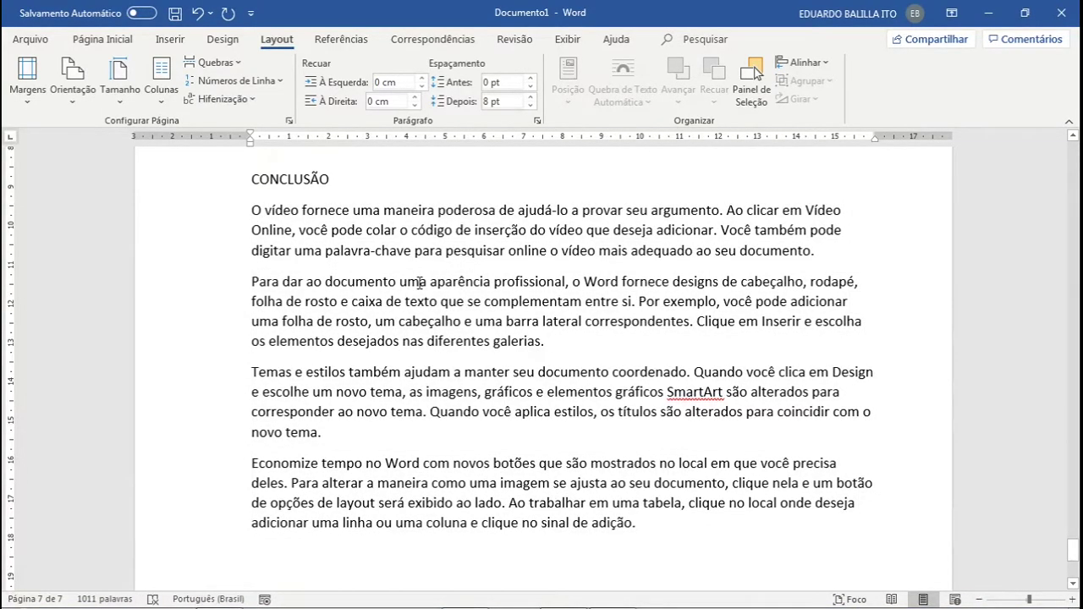
click(101, 39)
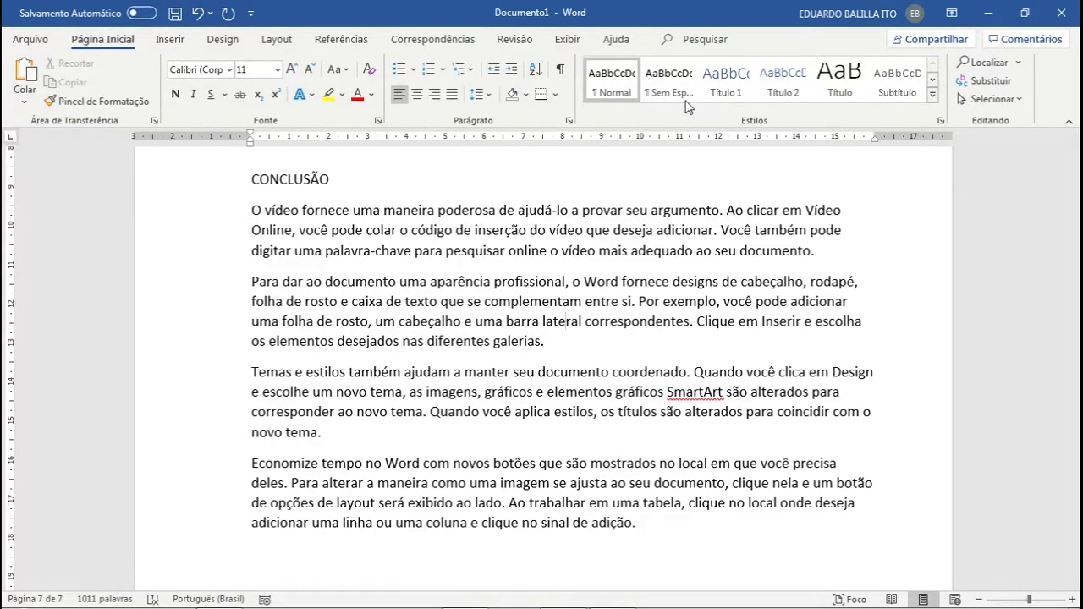
click(932, 94)
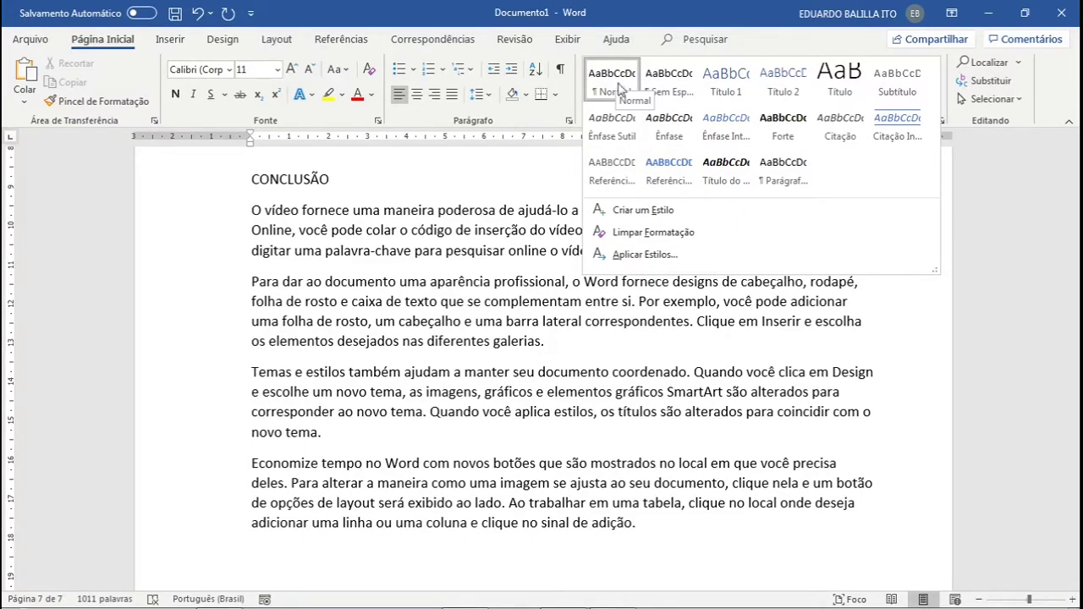
click(616, 81)
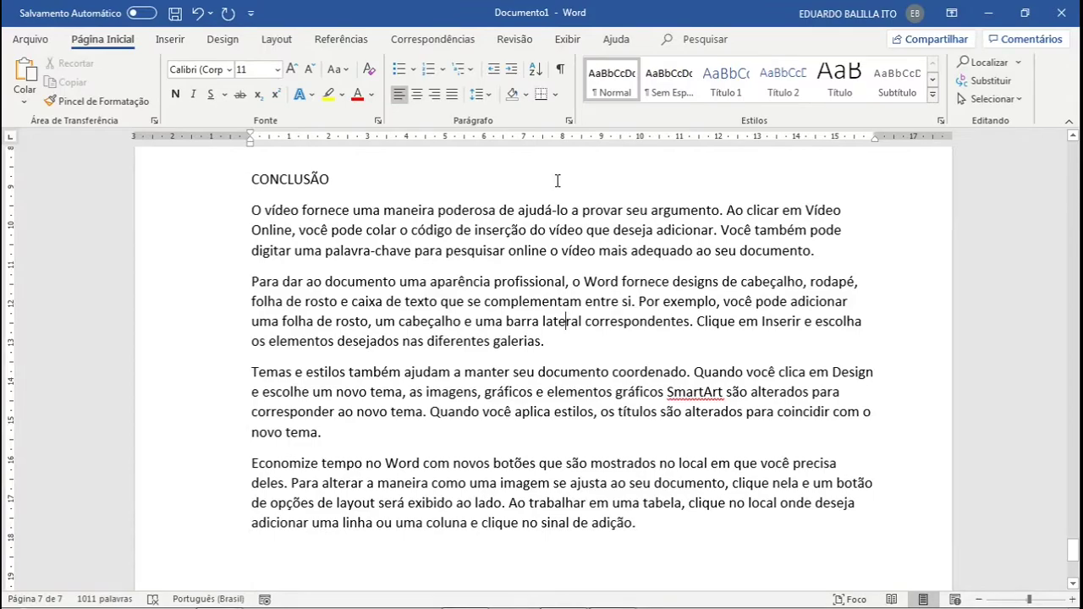
- Modify the Normal style to use the Arial font at size 12
right_click(615, 81)
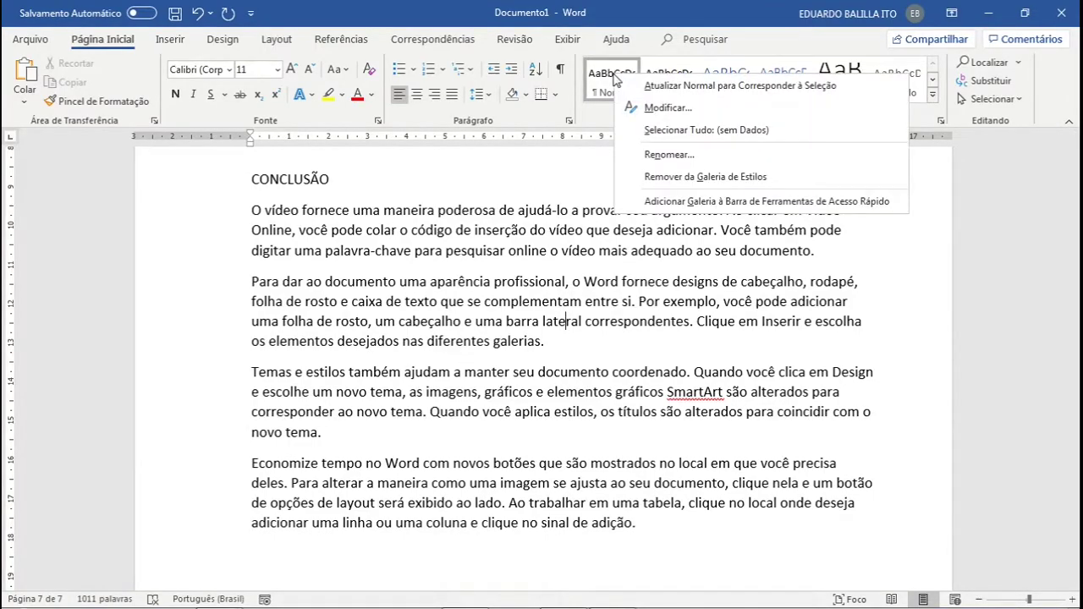
click(701, 109)
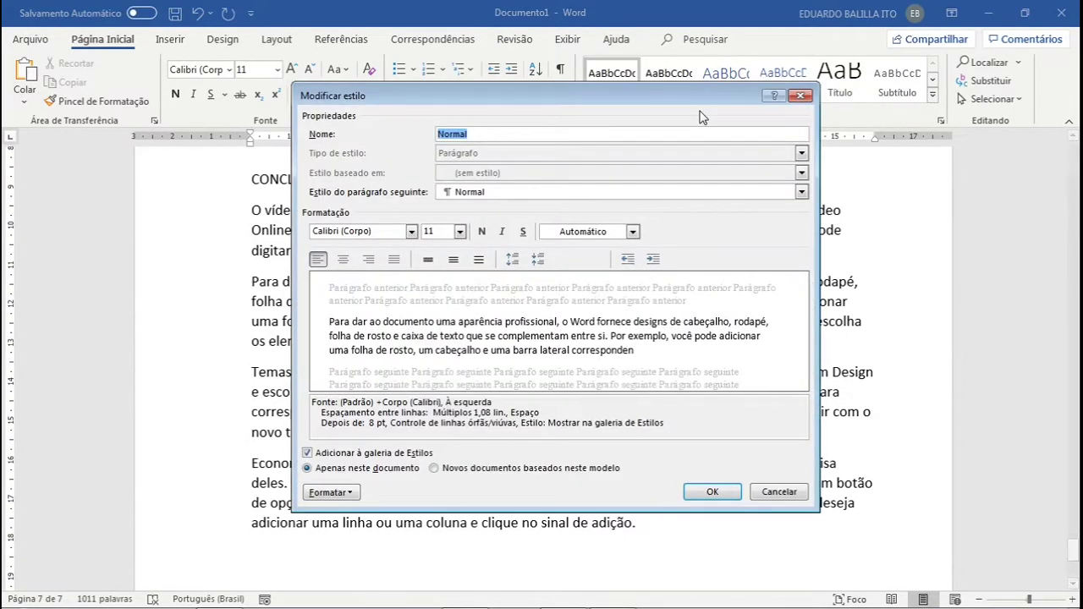
click(412, 234)
click(379, 279)
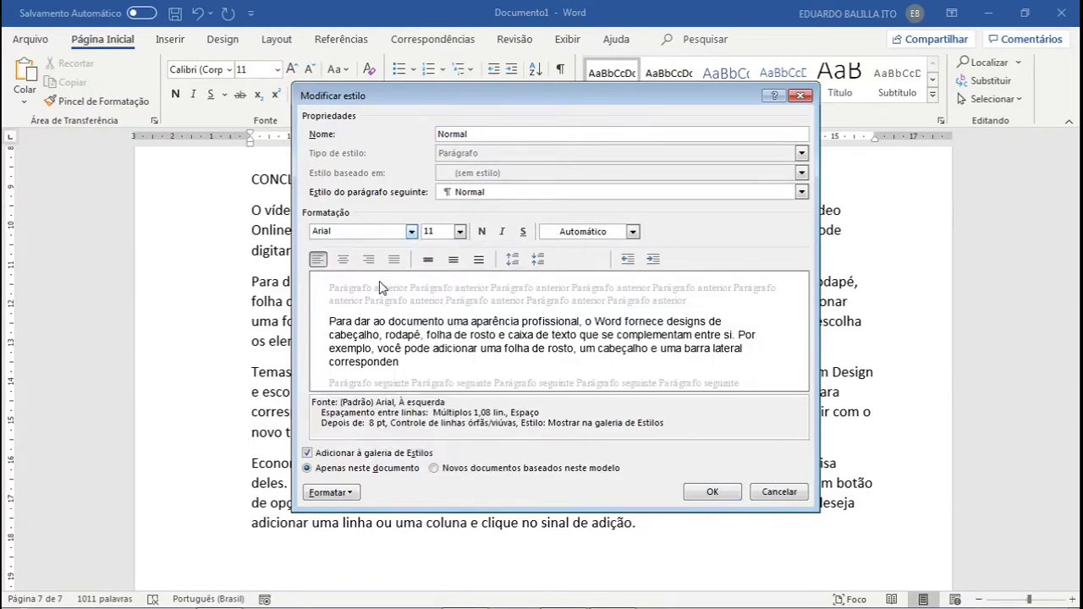
click(460, 231)
click(443, 290)
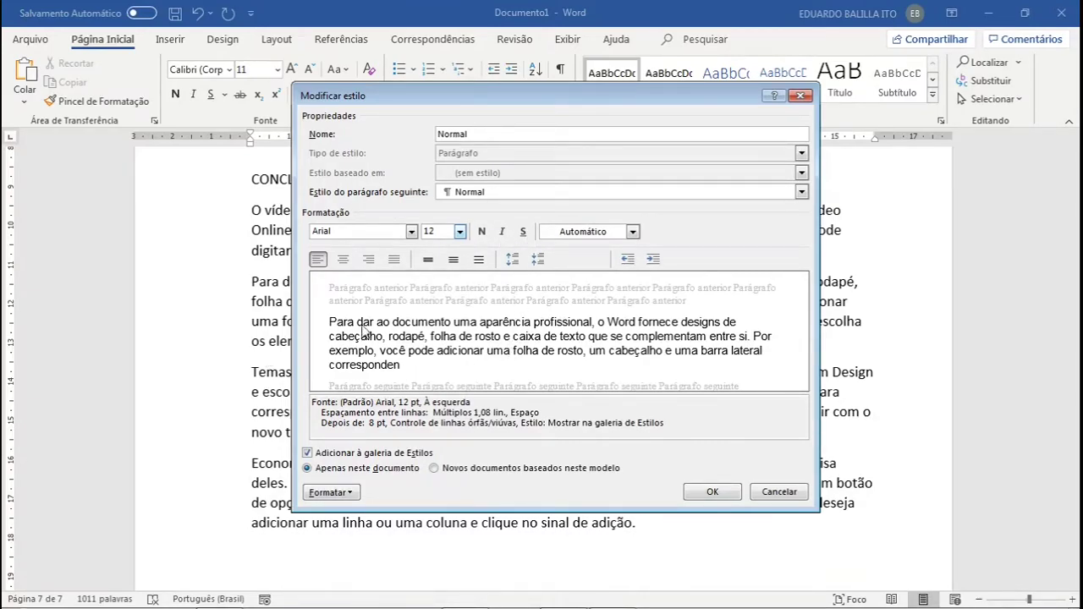
- Set the Normal style's paragraph spacing to 6 pt after and 1,5 linhas between lines, and confirm the style changes
click(354, 495)
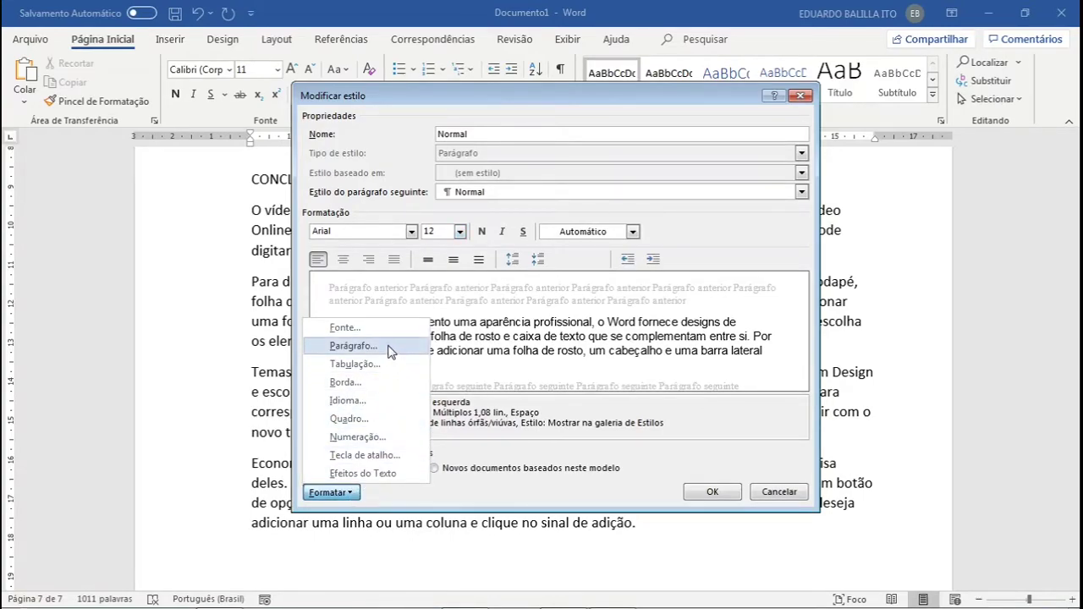
click(391, 352)
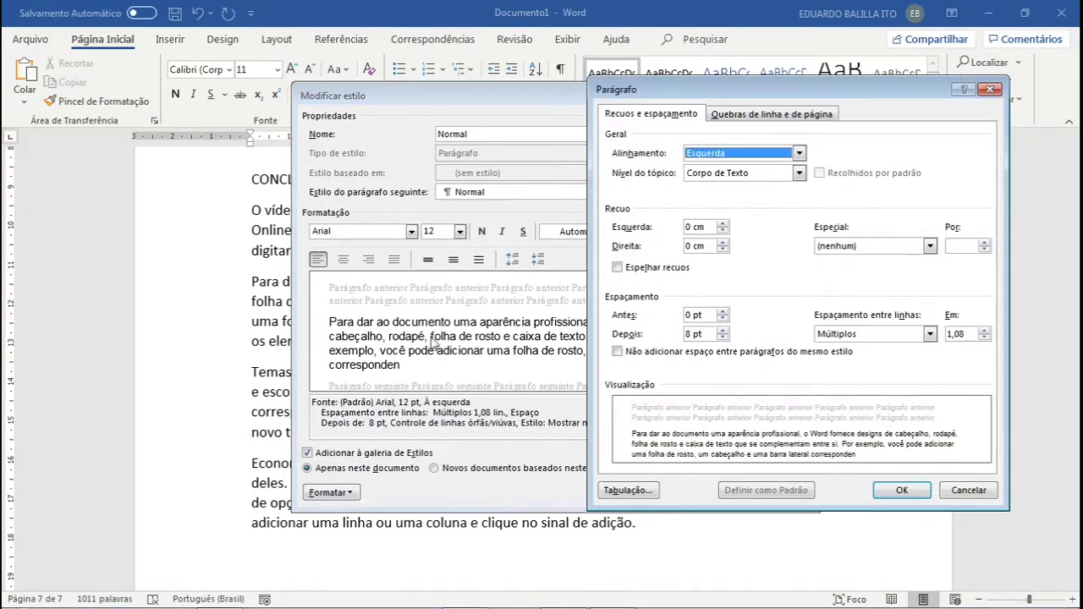
click(722, 337)
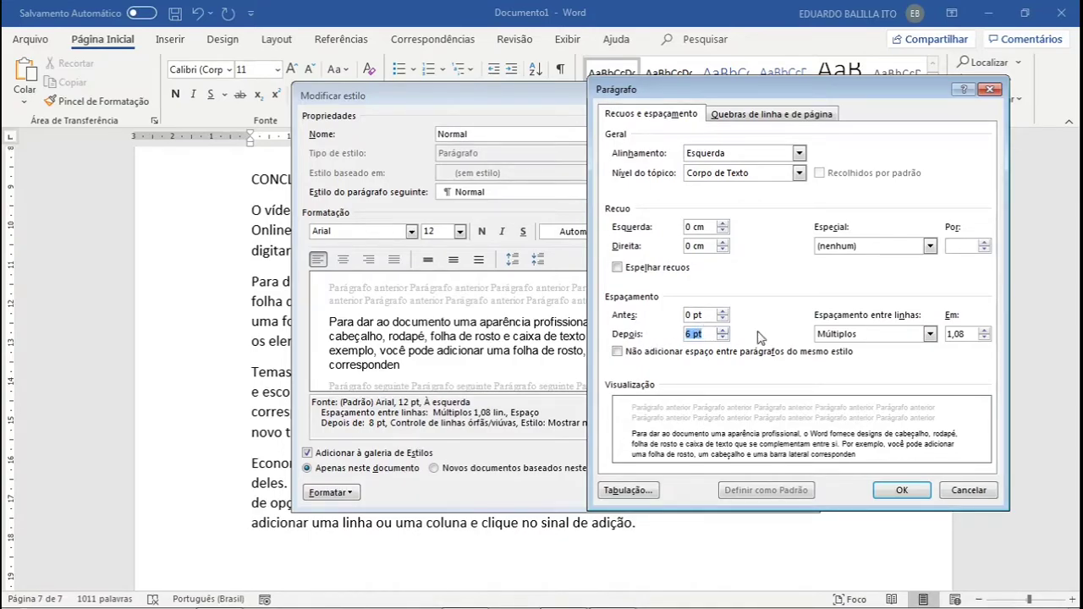
click(930, 335)
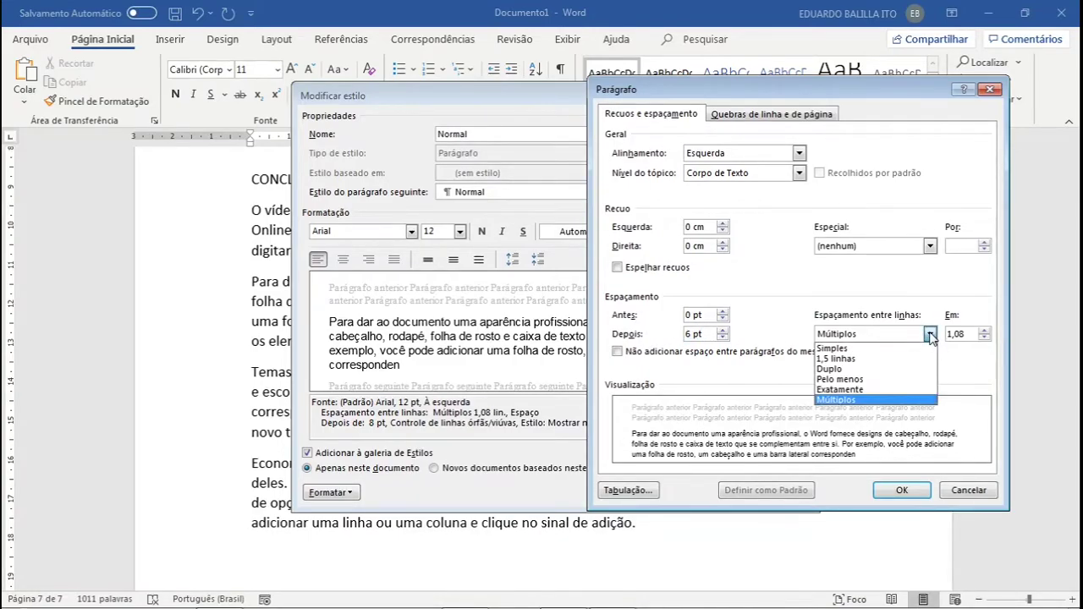
click(857, 359)
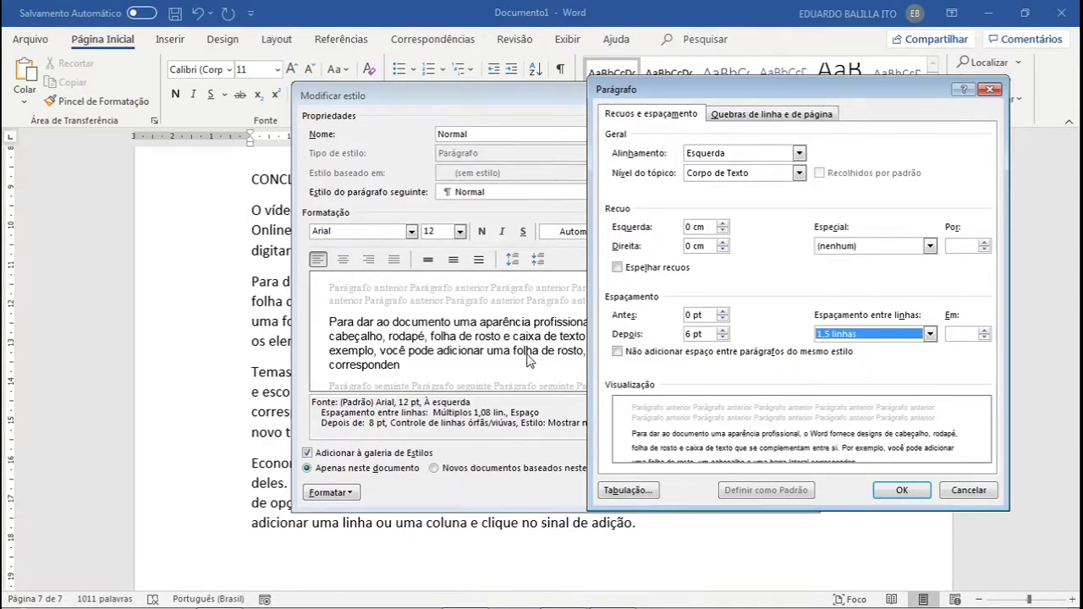
click(924, 496)
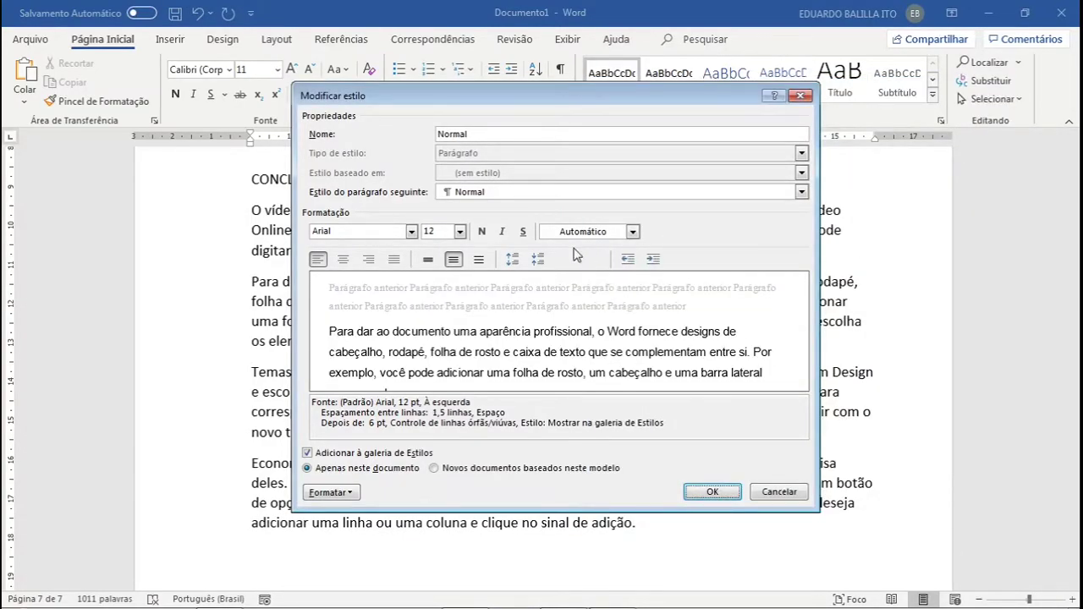
drag(427, 87, 618, 70)
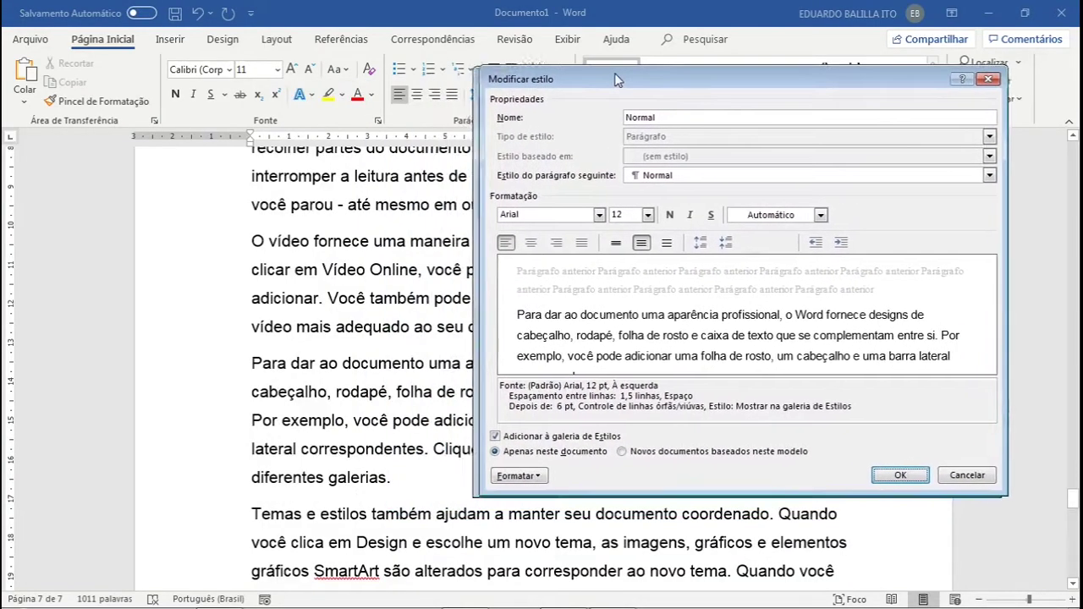
click(904, 476)
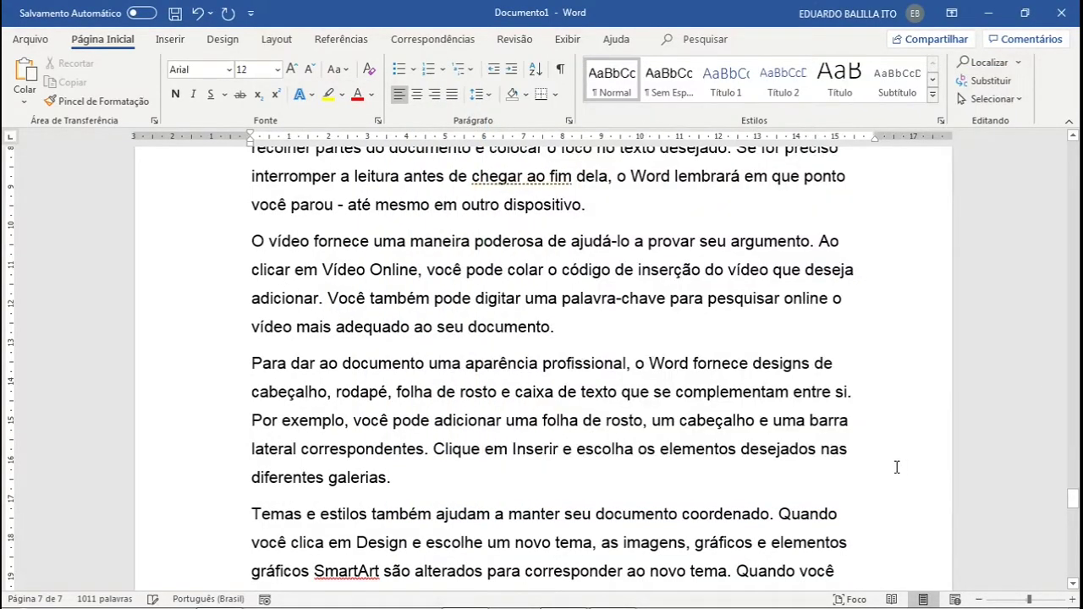
- Examine the font and spacing of the body text around DESENVOLVIMENTO, with the view reduced to show two pages side by side
drag(440, 205, 510, 392)
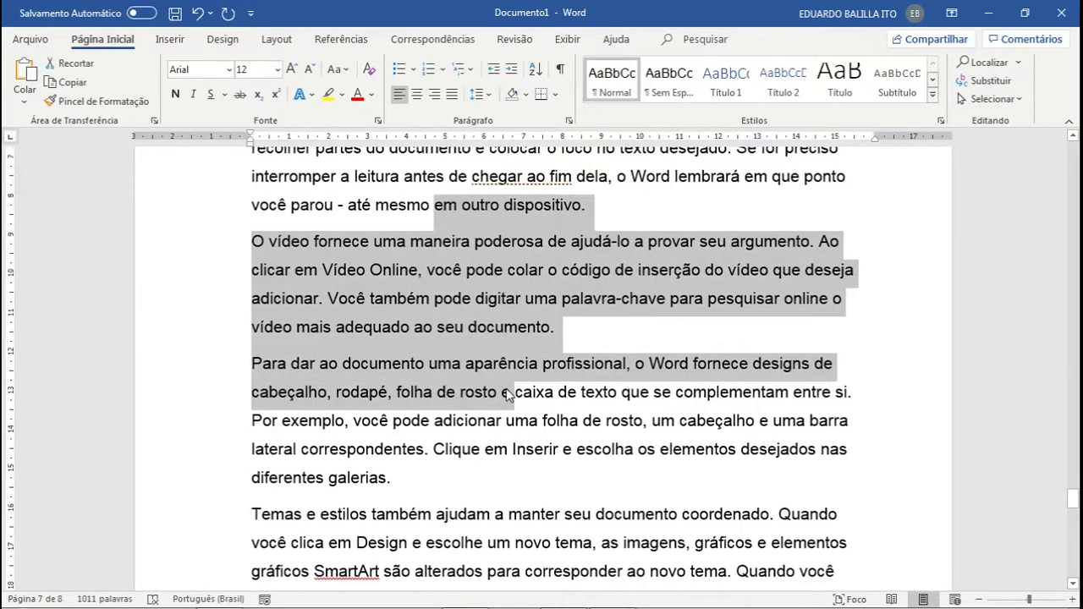
scroll(508, 390, up, 10)
scroll(508, 390, up, 3)
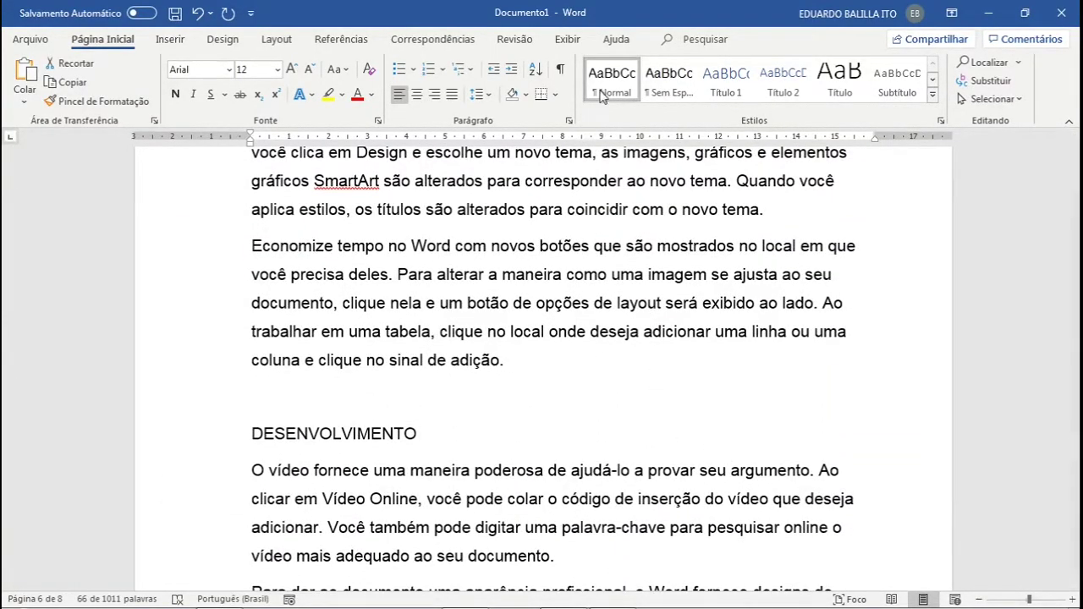
click(979, 600)
click(979, 599)
click(979, 600)
click(979, 599)
click(979, 599)
click(979, 599)
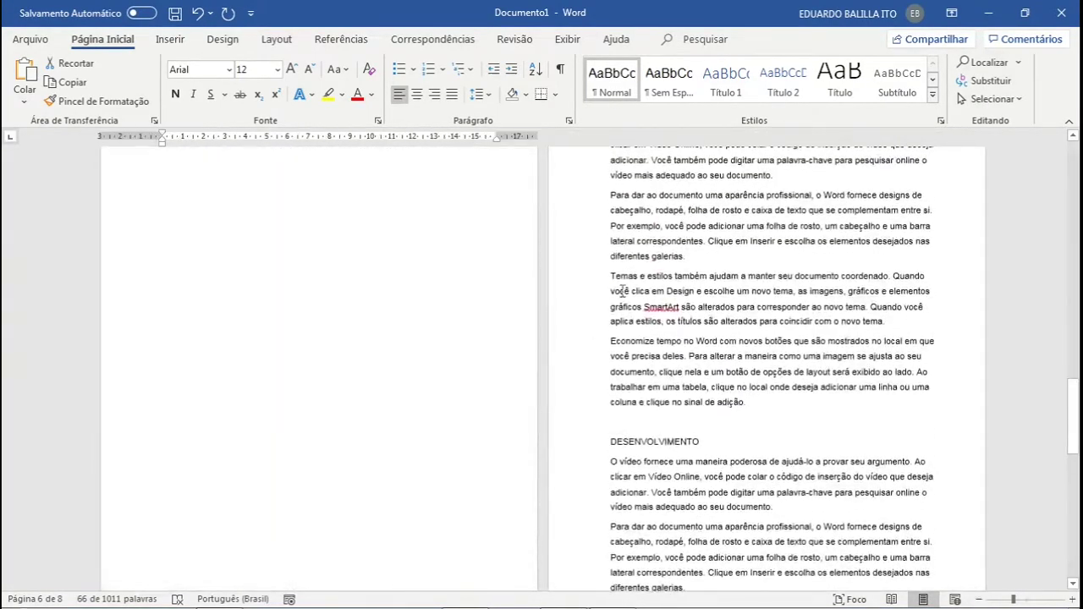
drag(613, 277, 781, 410)
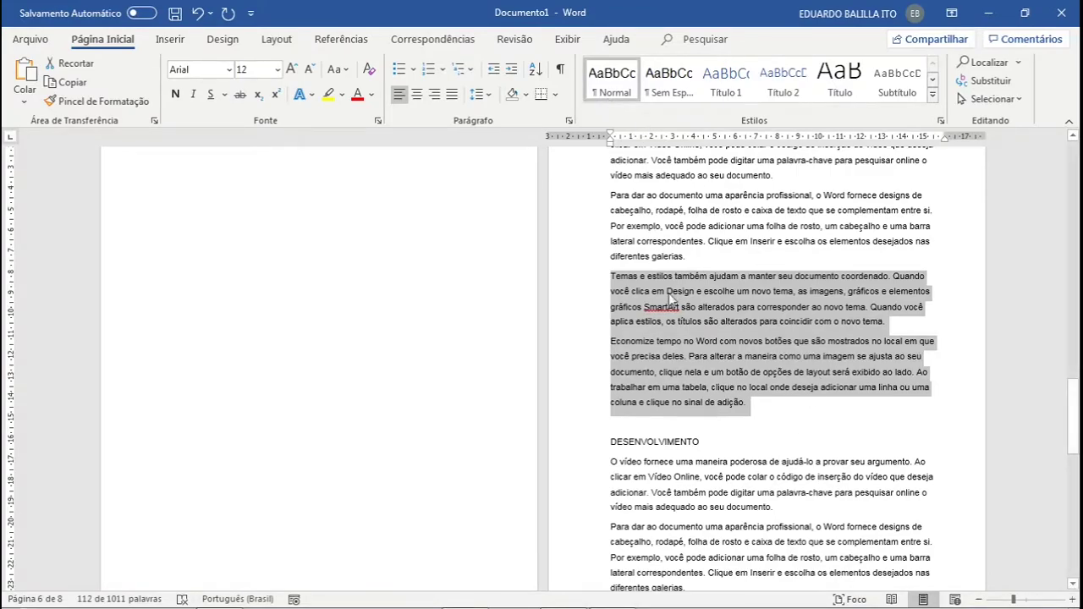
click(778, 325)
click(822, 442)
- Look over the pages from INTRODUÇÃO back to the cover and title page to review their formatting
scroll(822, 442, up, 3)
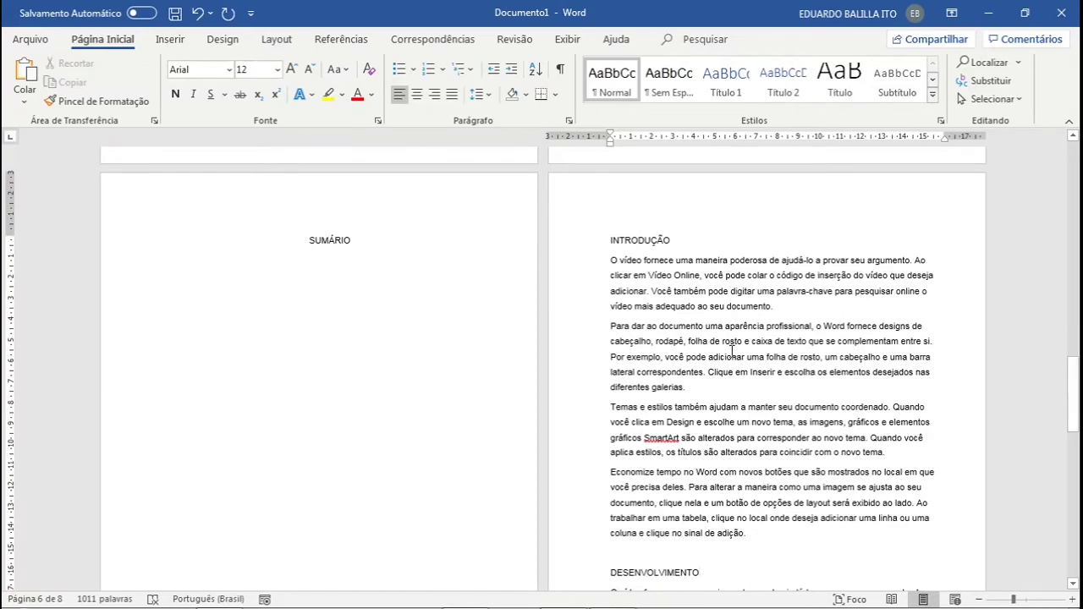
scroll(733, 350, up, 5)
scroll(658, 339, up, 3)
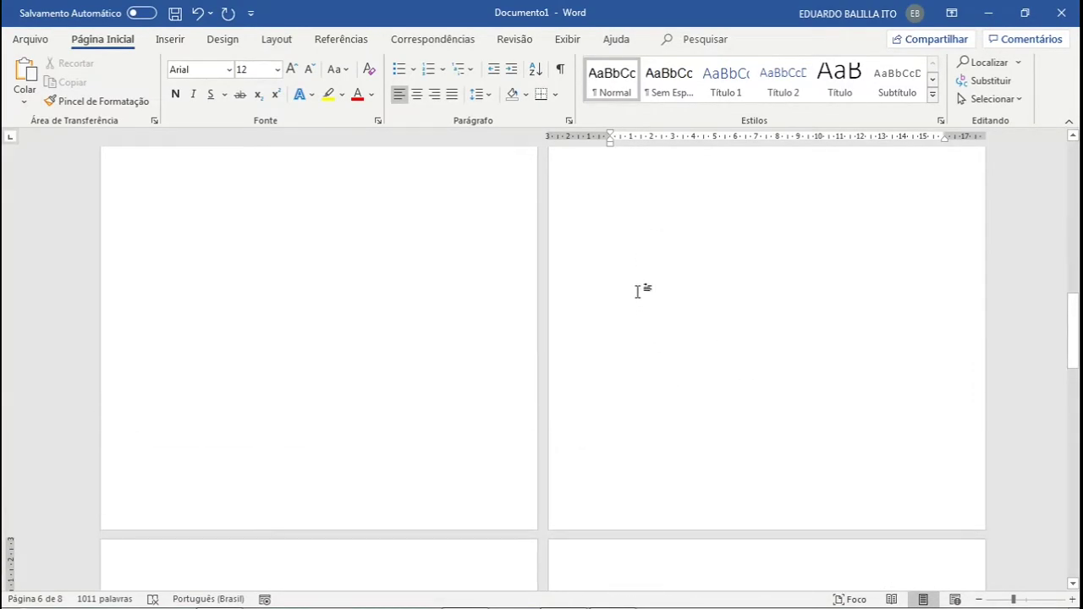
scroll(648, 331, down, 8)
scroll(583, 387, up, 6)
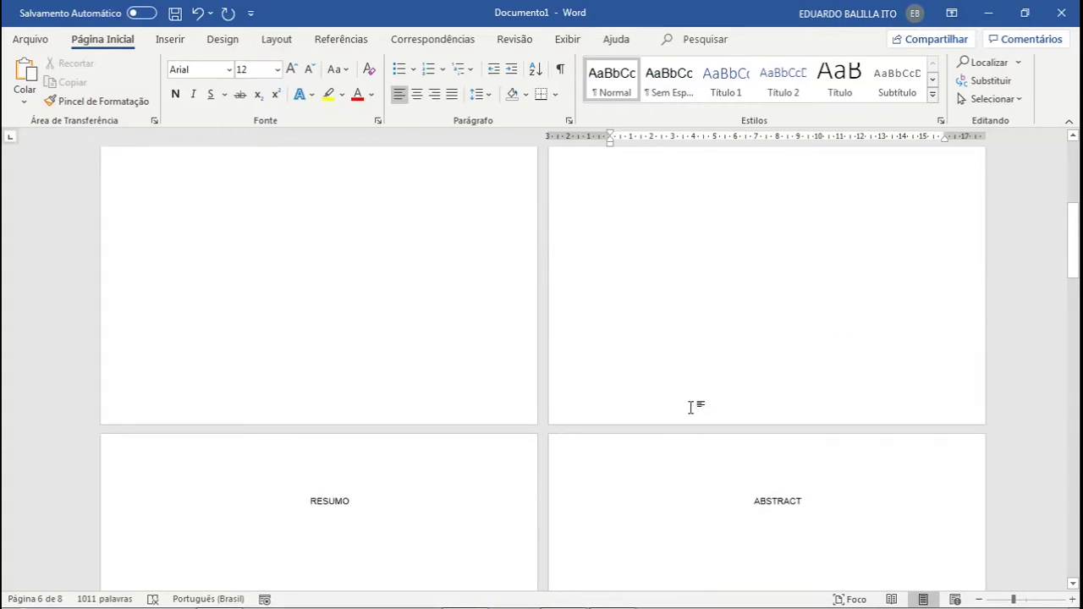
scroll(690, 407, up, 3)
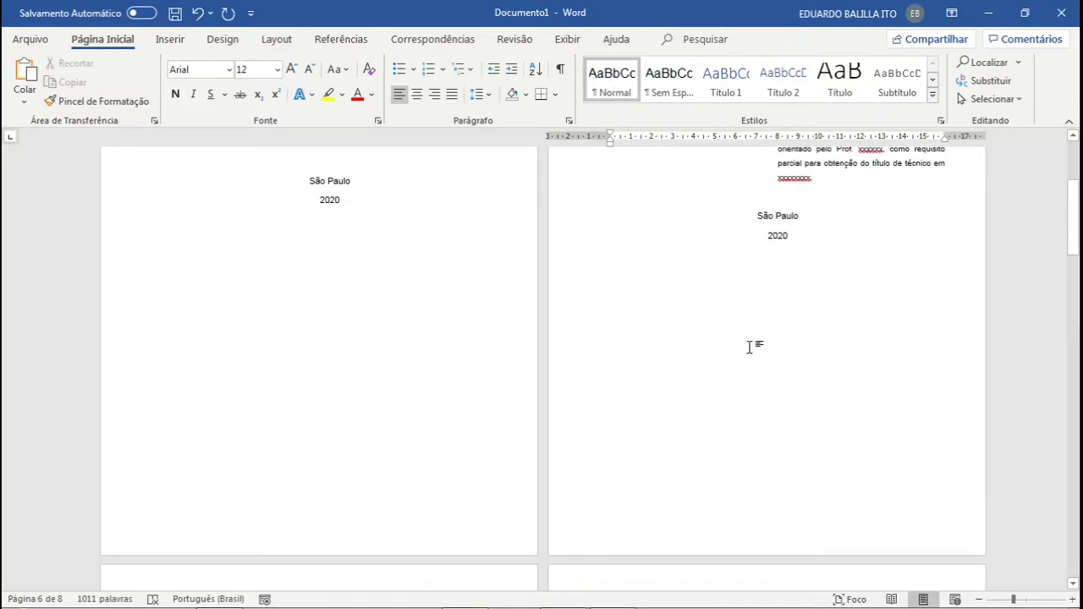
scroll(769, 418, up, 5)
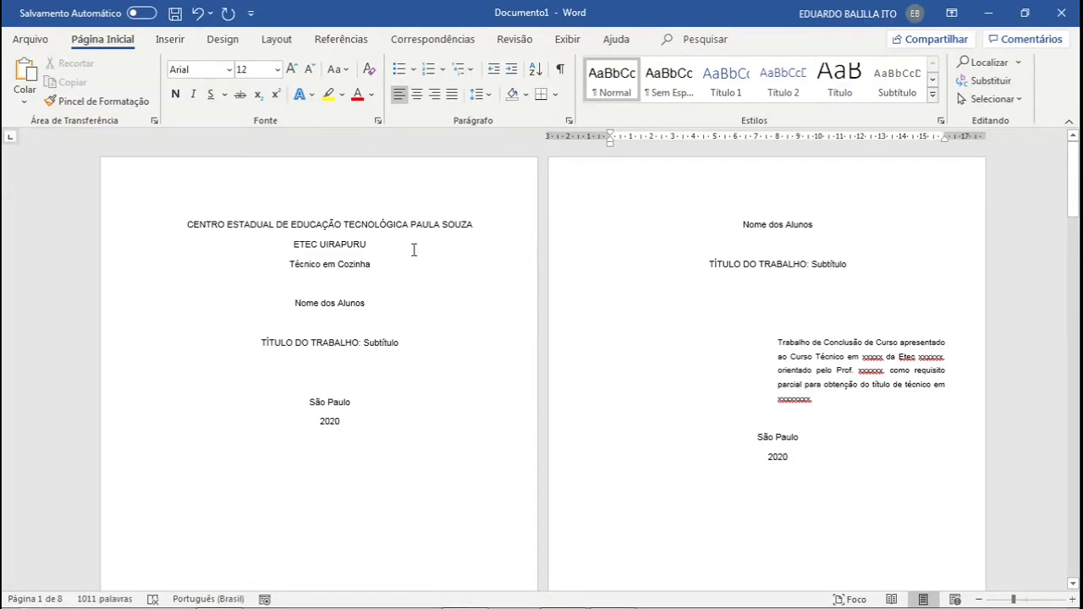
- Create a new style from the current formatting and name it Capa e Folha de rosto
click(934, 99)
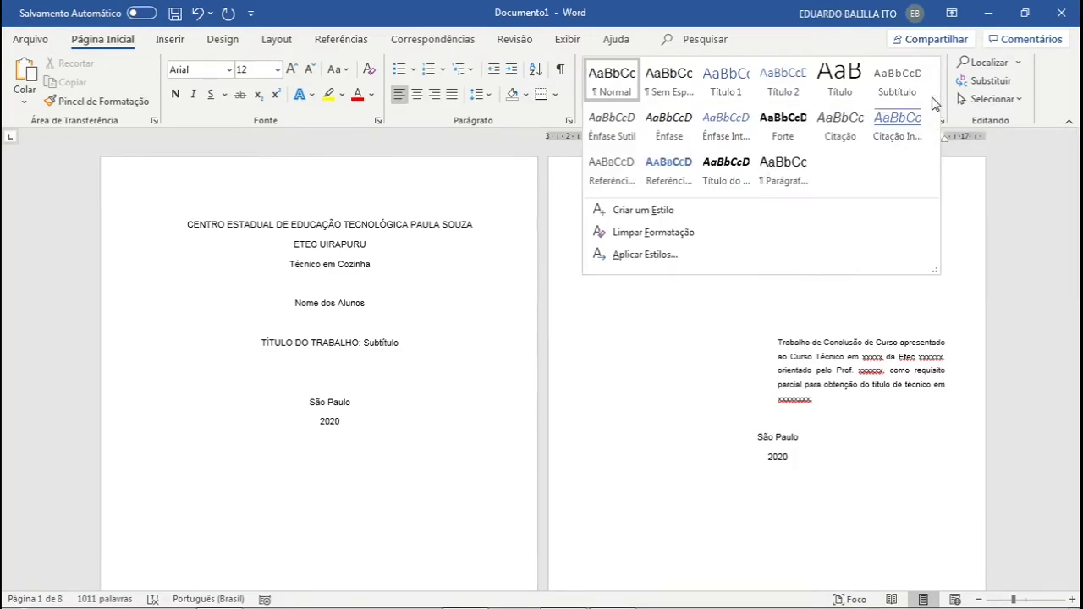
click(641, 216)
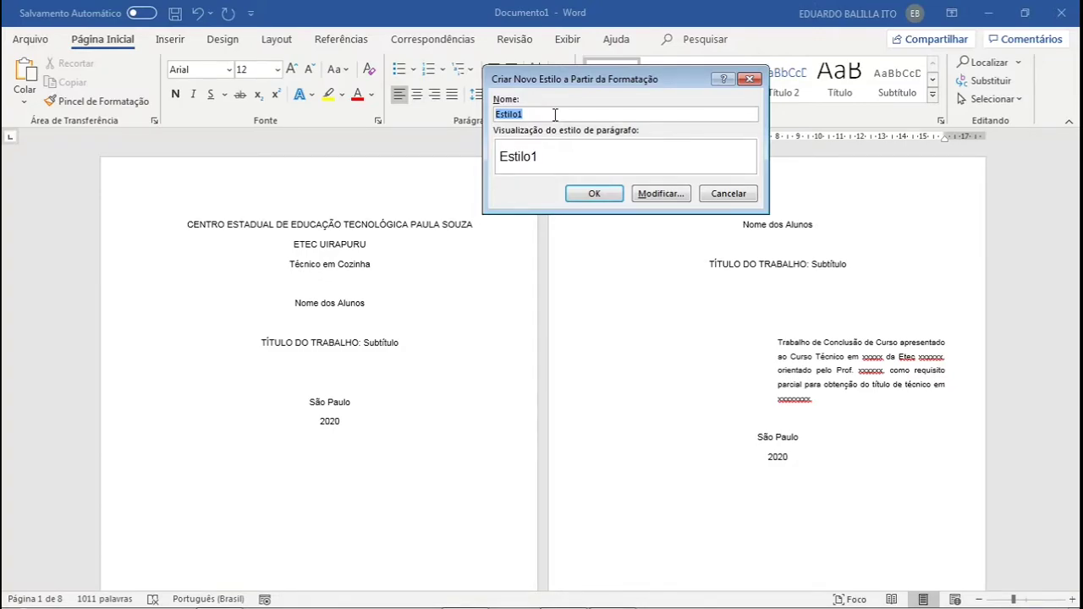
text(cAP)
key(BackSpace)
key(BackSpace)
key(BackSpace)
text(Capa e Folha de rosto)
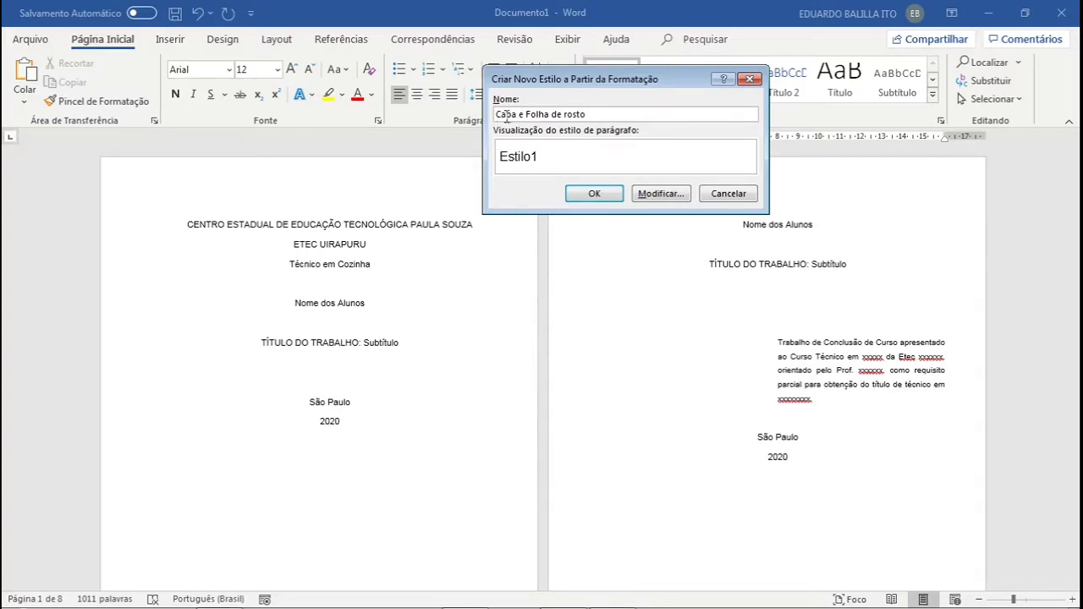
click(584, 195)
- Select the DESENVOLVIMENTO heading and apply the Normal style to it
scroll(590, 200, down, 10)
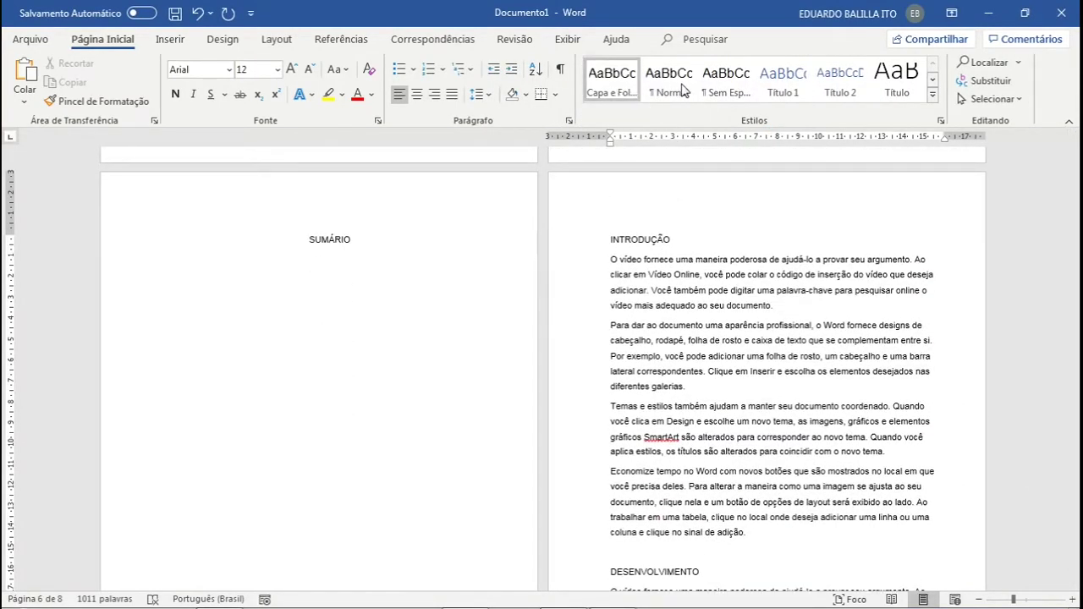
scroll(544, 303, up, 10)
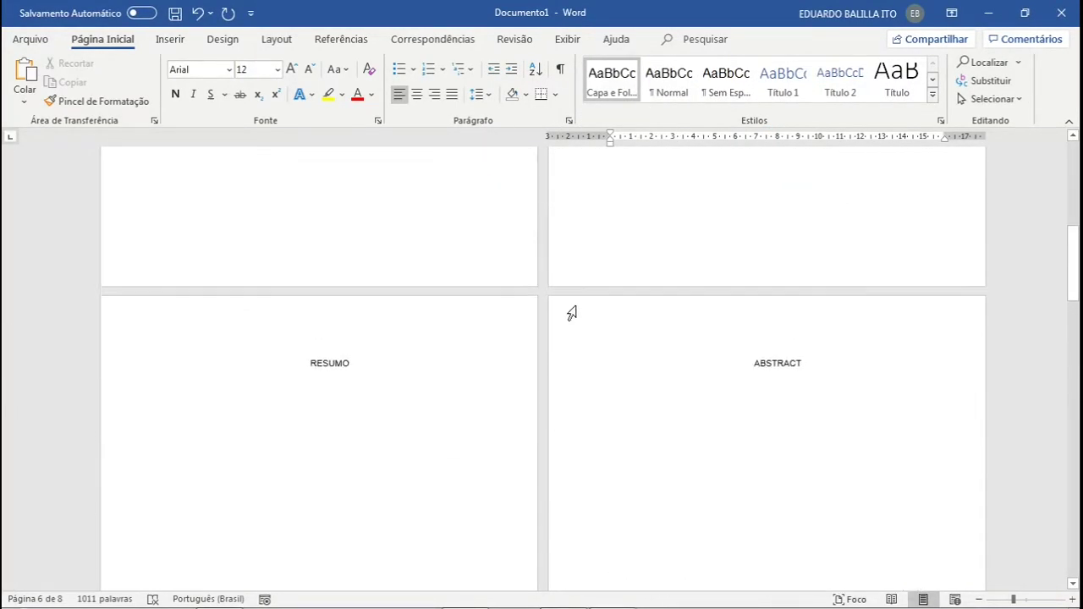
scroll(619, 330, down, 15)
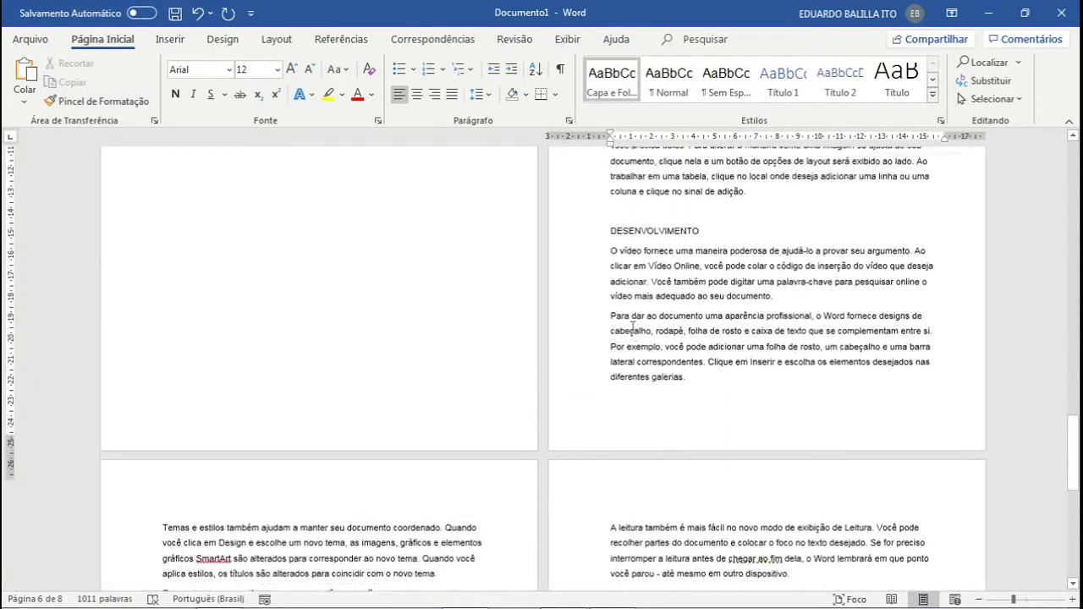
scroll(633, 329, up, 1)
click(688, 309)
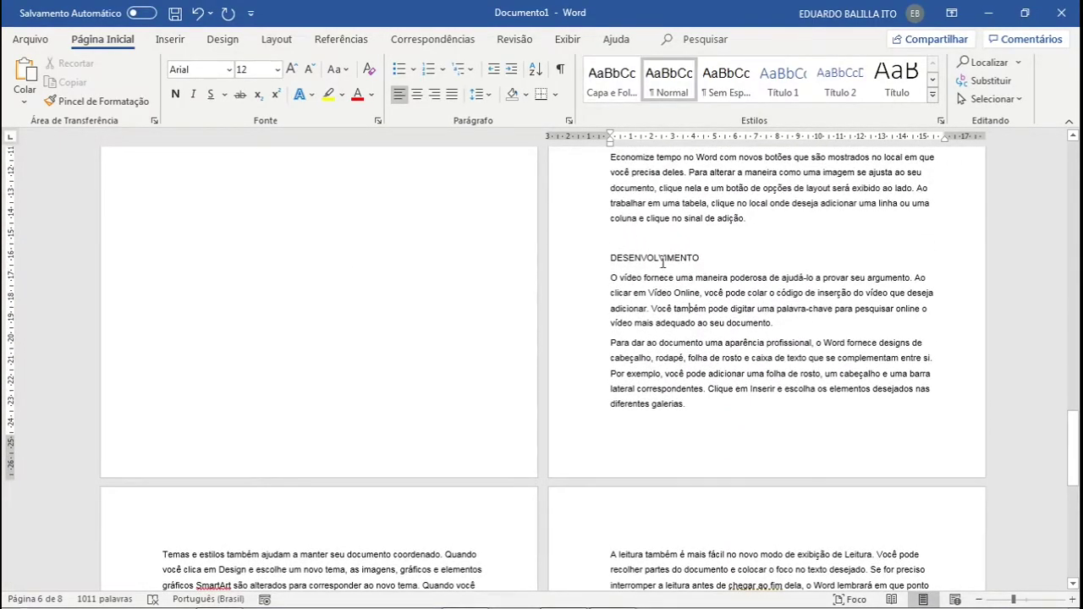
click(663, 260)
double_click(671, 260)
click(669, 81)
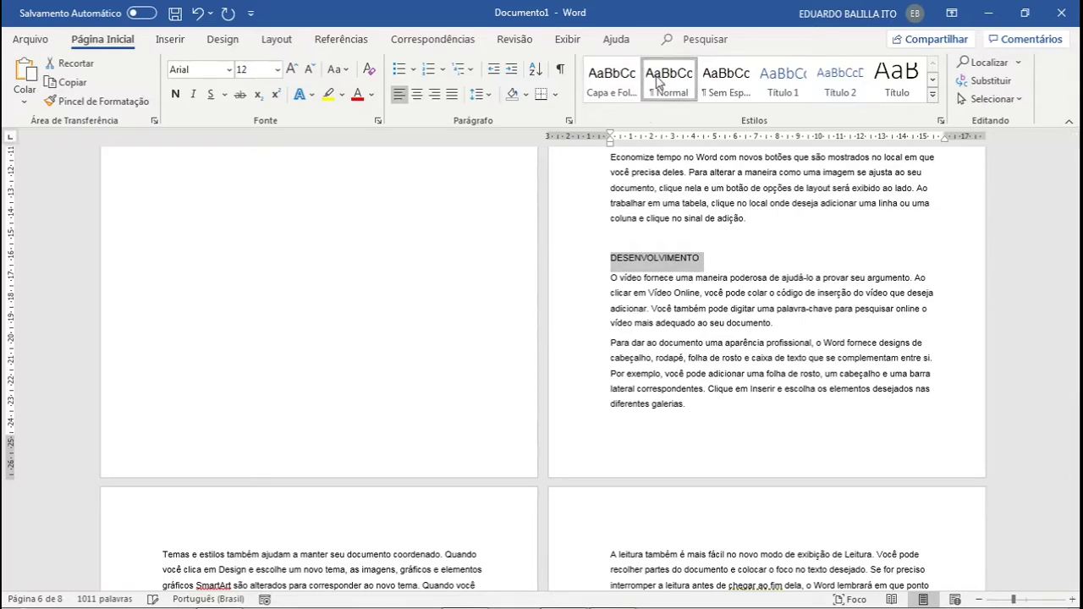
click(655, 258)
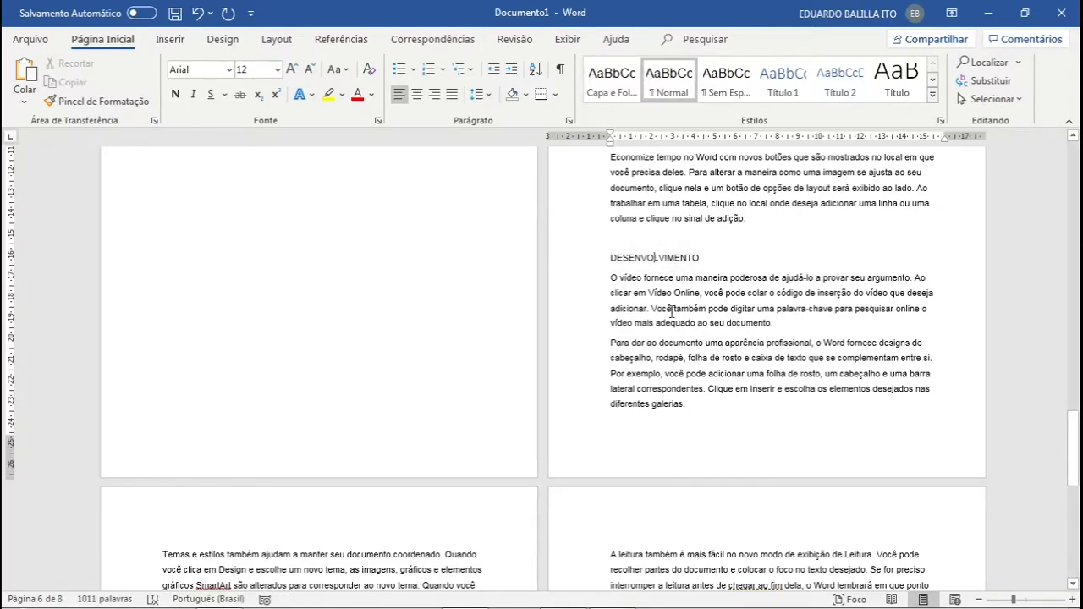
- Try the Capa e Folha de rosto style on the first paragraph below DESENVOLVIMENTO and restore its Normal style
scroll(673, 313, up, 4)
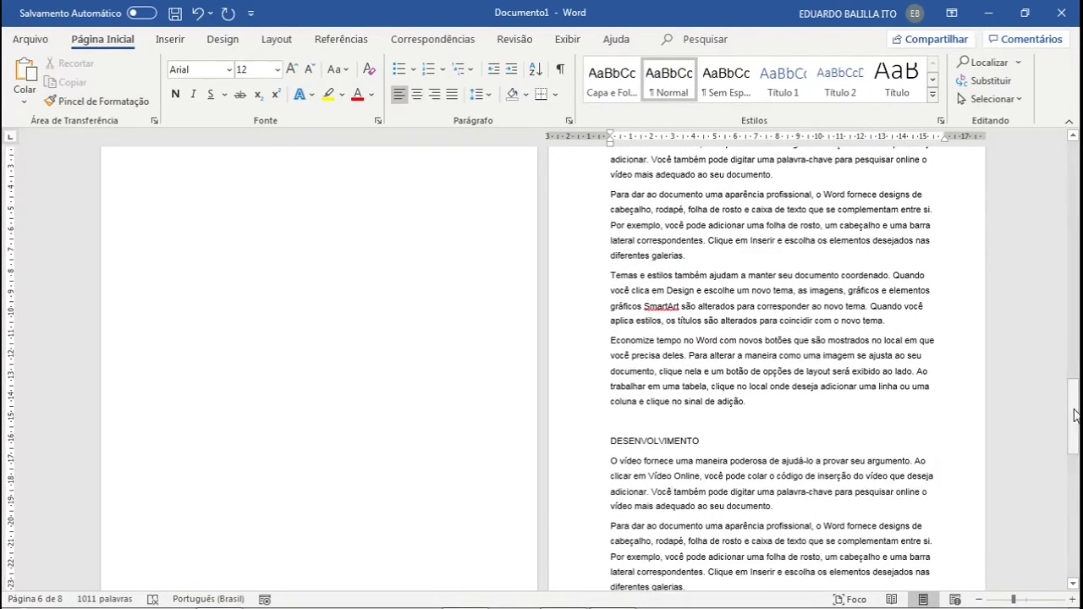
drag(1072, 398, 1072, 152)
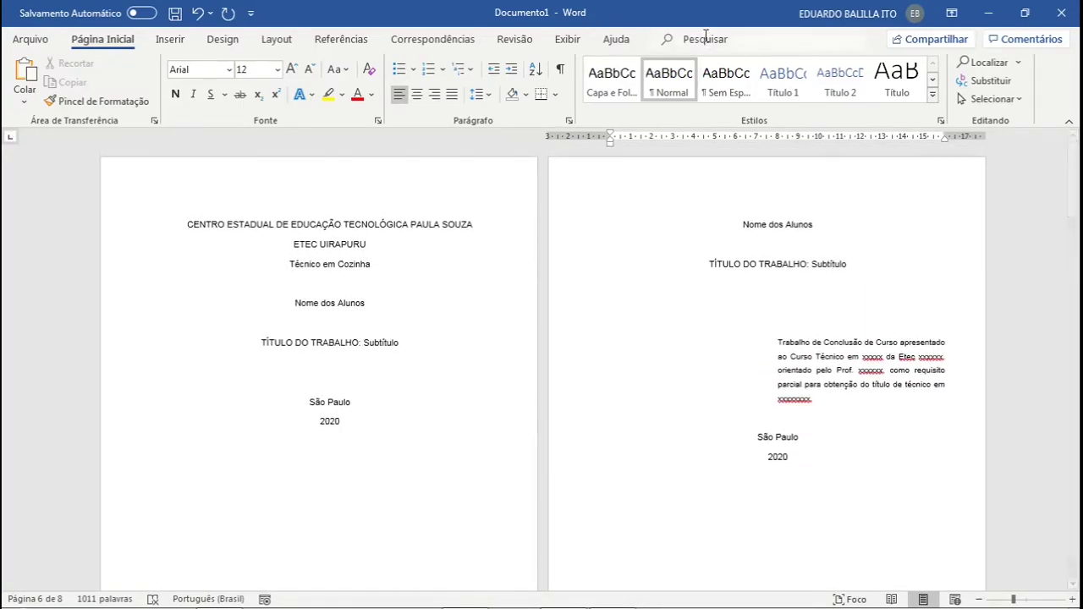
click(607, 94)
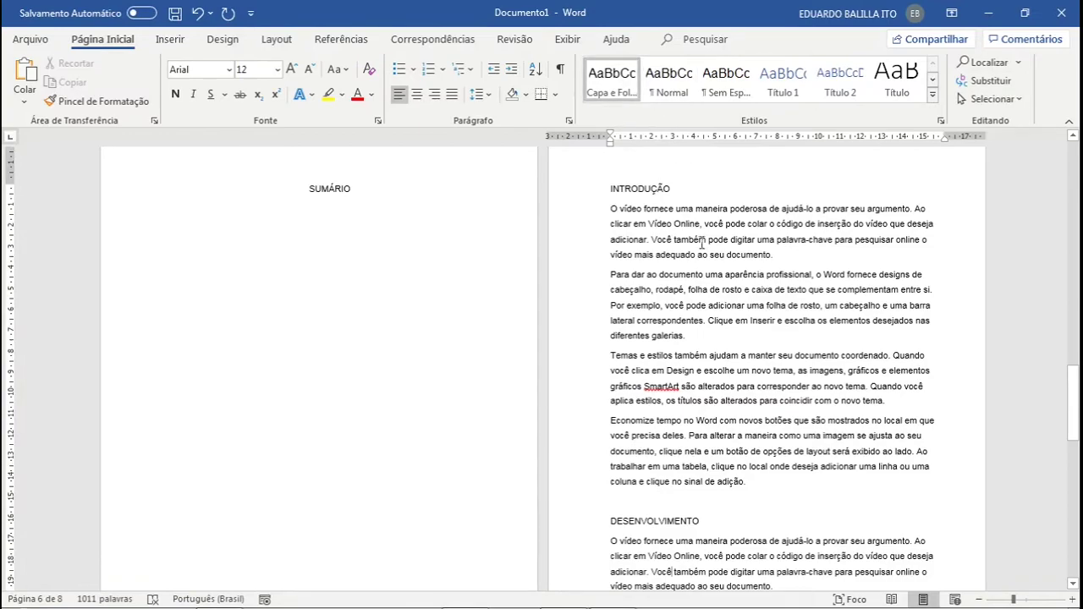
click(668, 80)
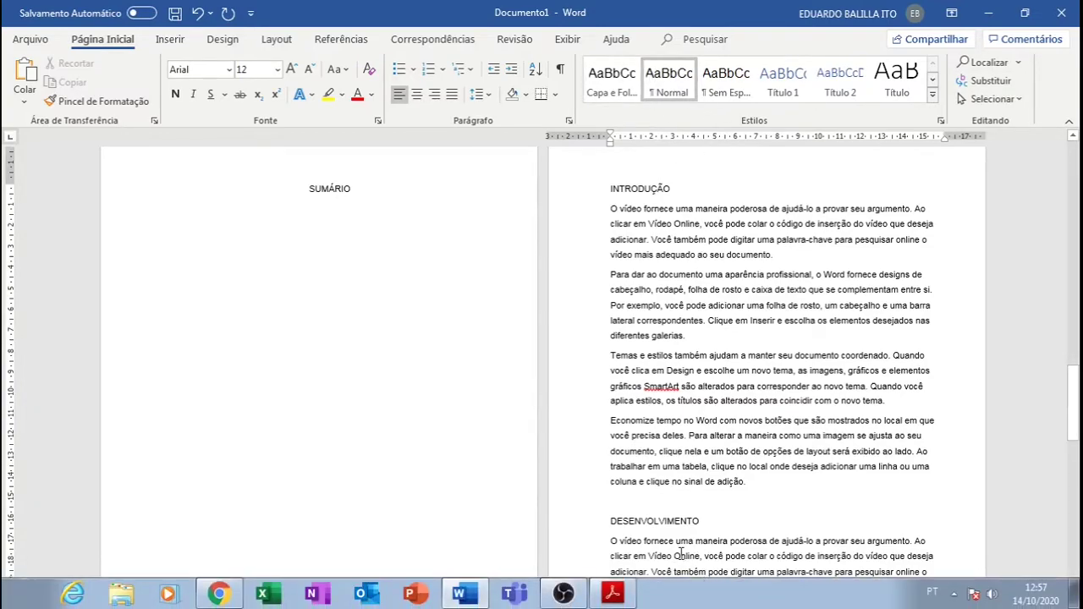
click(675, 556)
scroll(664, 576, down, 1)
drag(650, 546, 730, 548)
- Apply the Capa e Folha de rosto style to all the text on the cover and the title page
drag(1073, 406, 1076, 159)
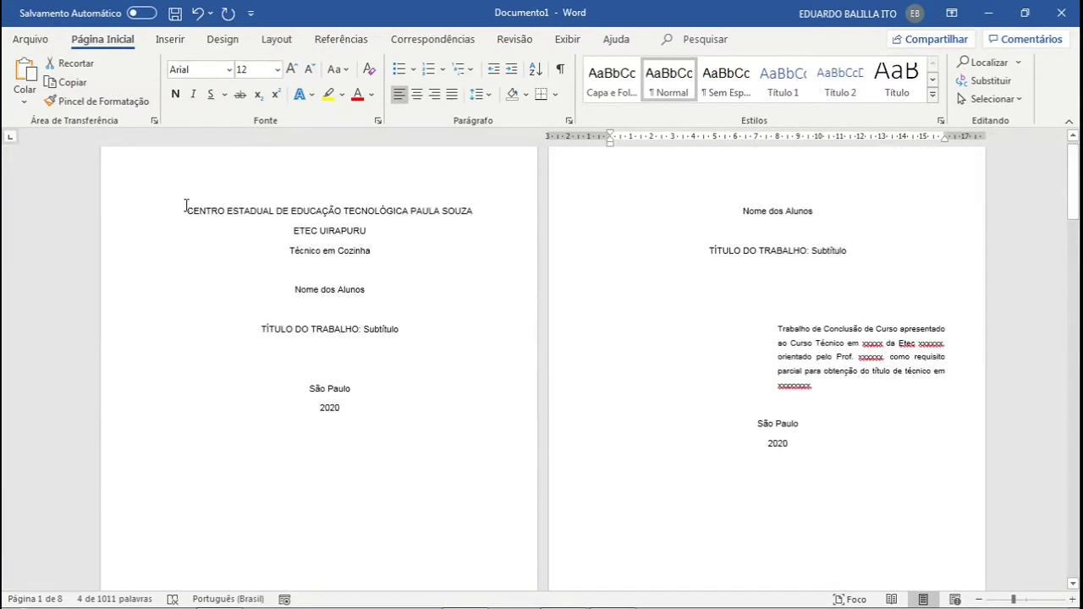
drag(184, 206, 381, 404)
drag(738, 212, 791, 446)
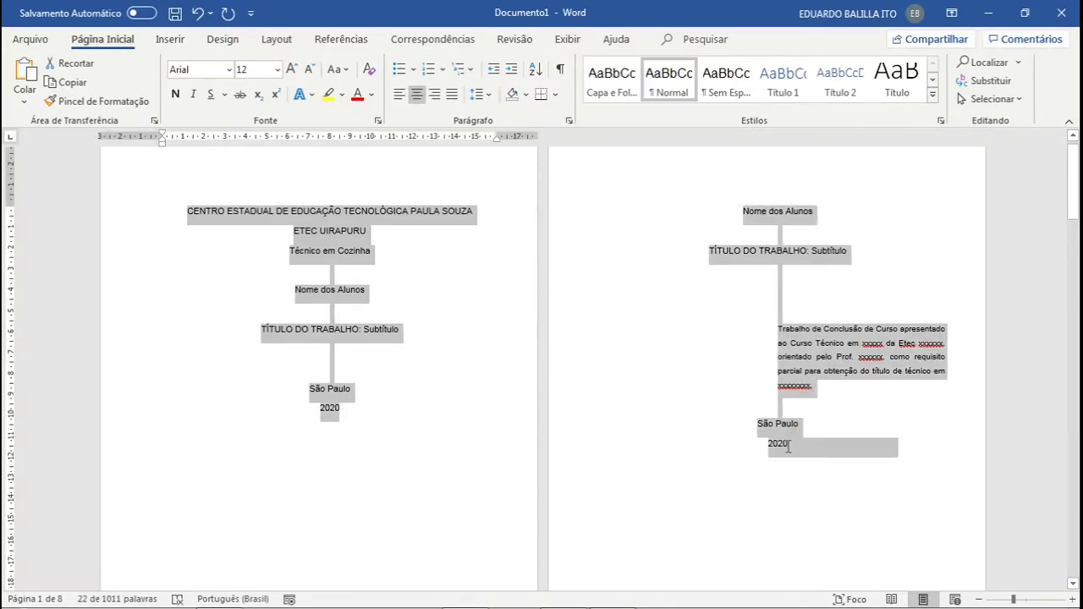
mouse_move(766, 446)
mouse_down()
mouse_move(782, 421)
mouse_move(786, 447)
mouse_up()
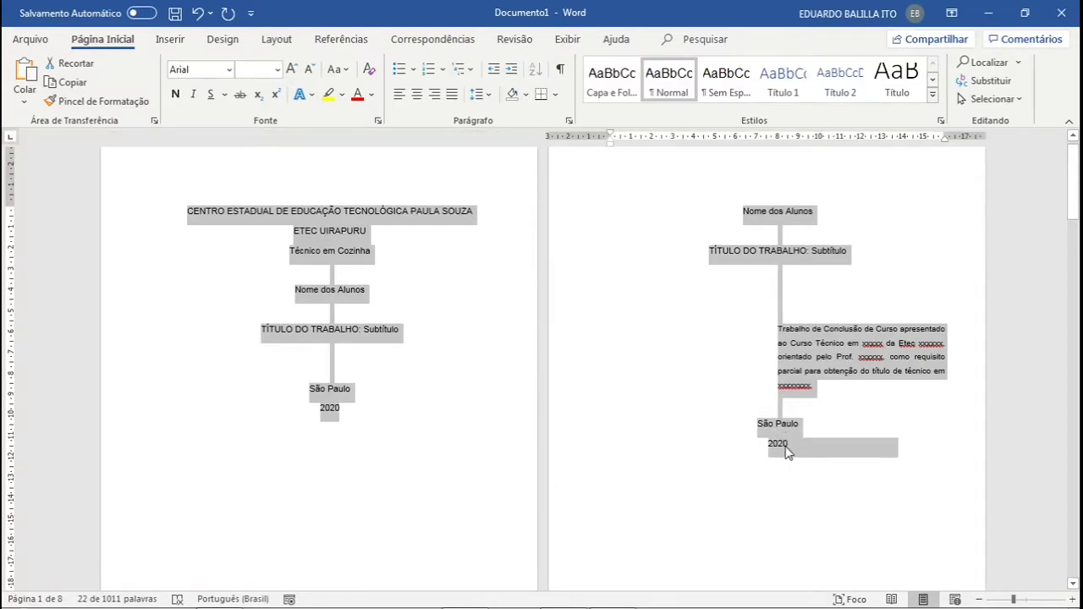
click(617, 93)
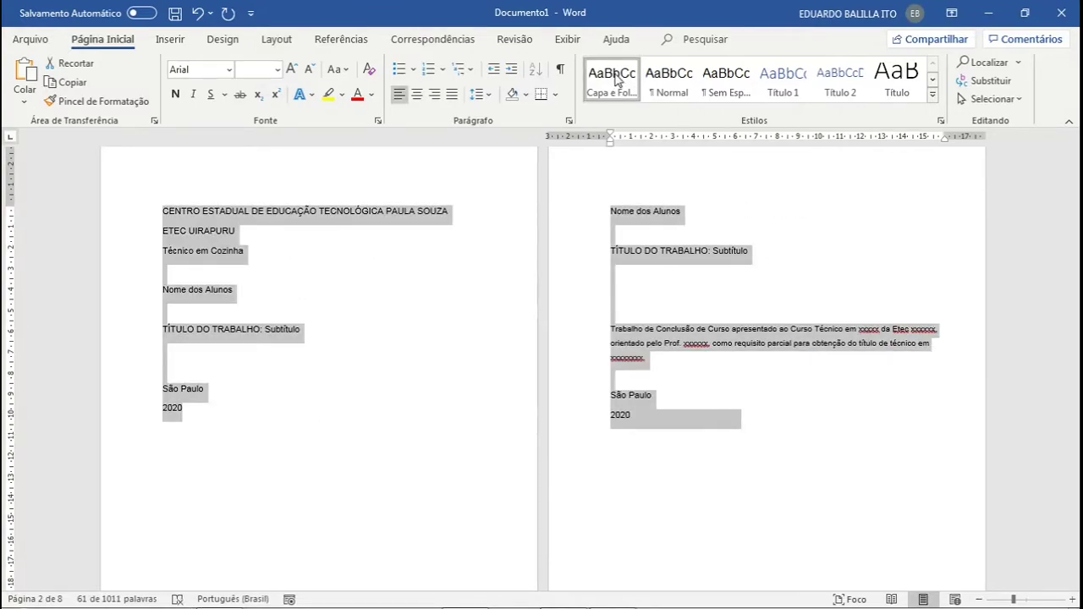
- Open the Capa e Folha de rosto style for modification and set its font to Arial 14 bold
right_click(617, 78)
click(664, 109)
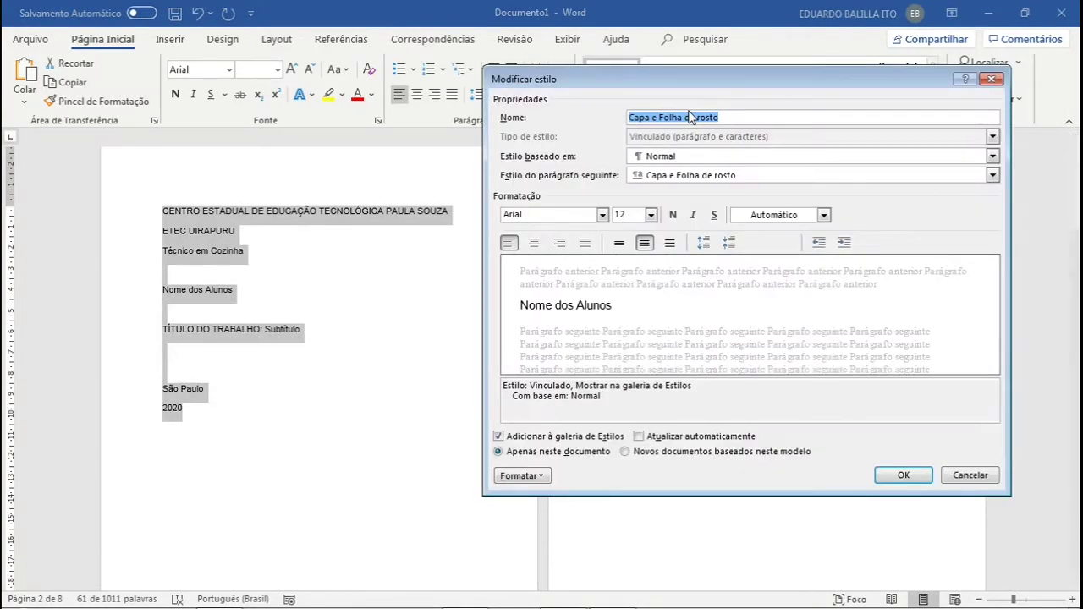
click(602, 214)
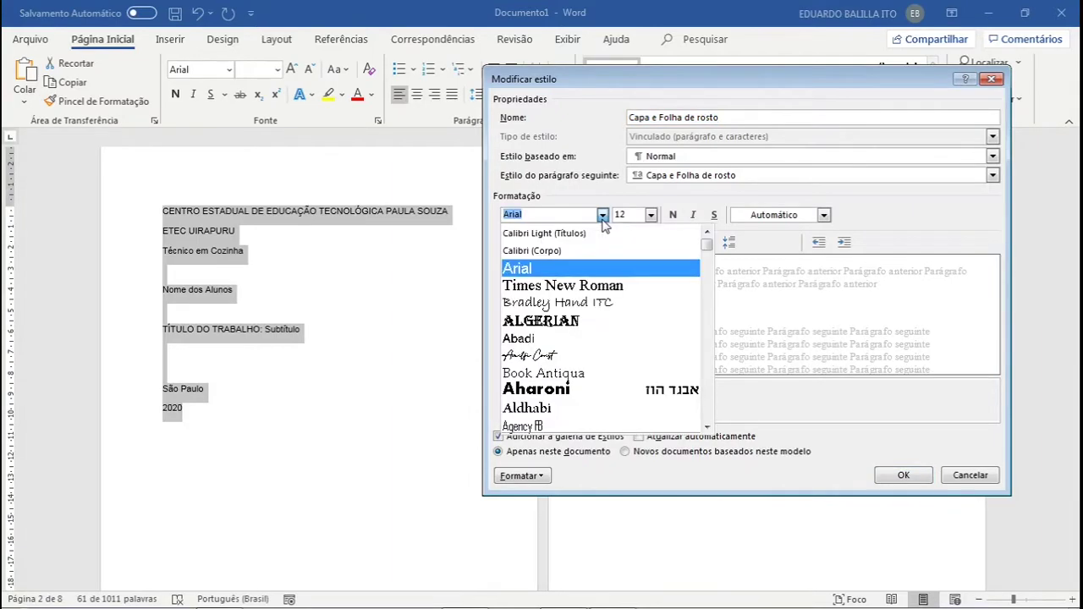
click(651, 215)
click(651, 215)
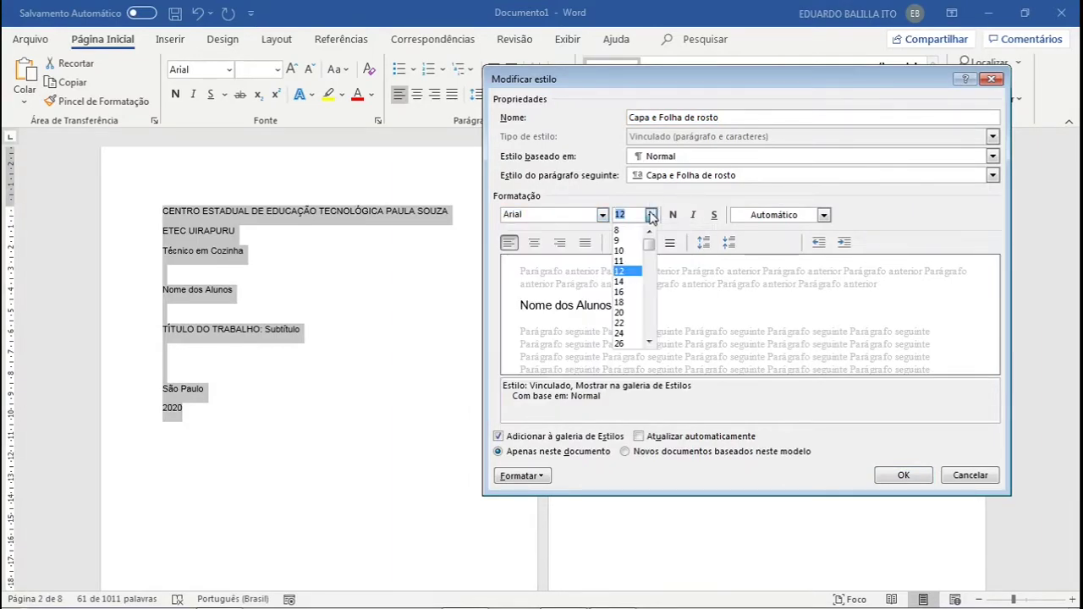
click(625, 281)
click(674, 215)
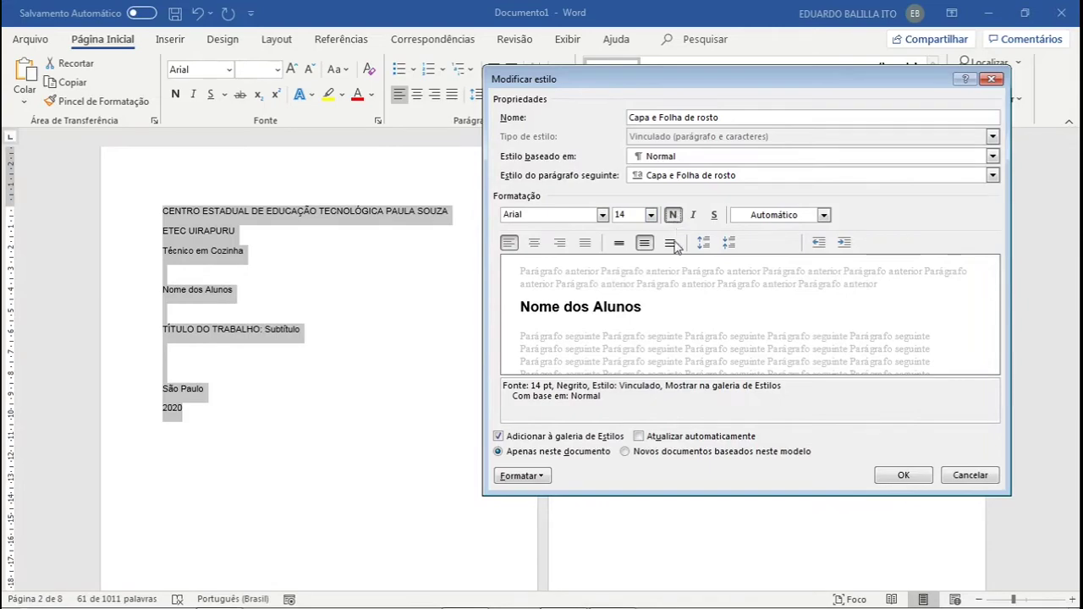
- Give the Capa e Folha de rosto style single line spacing and centered alignment, and save the style changes
click(544, 477)
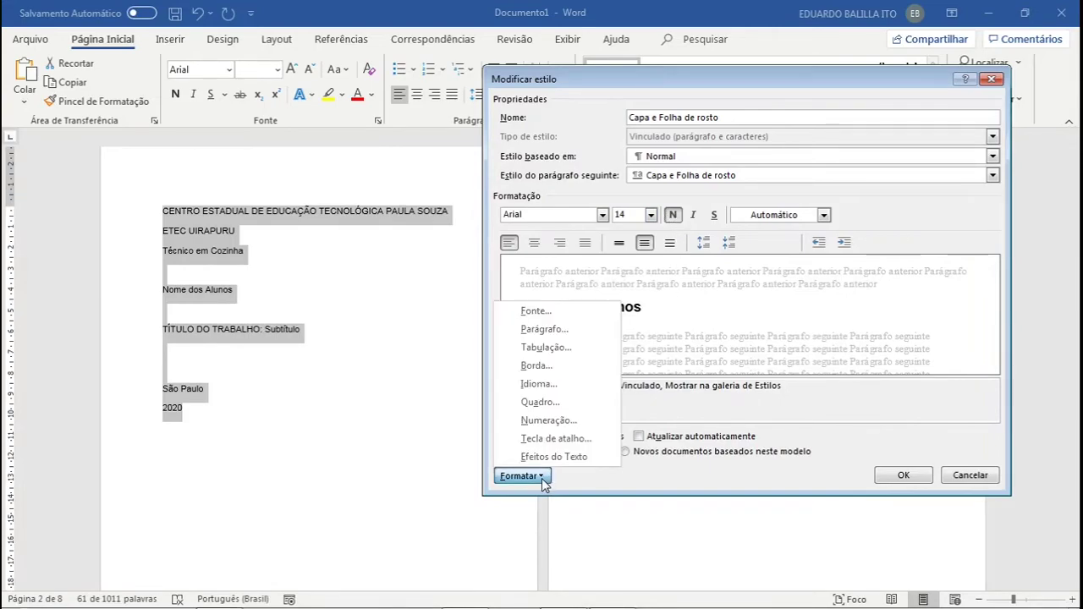
click(570, 337)
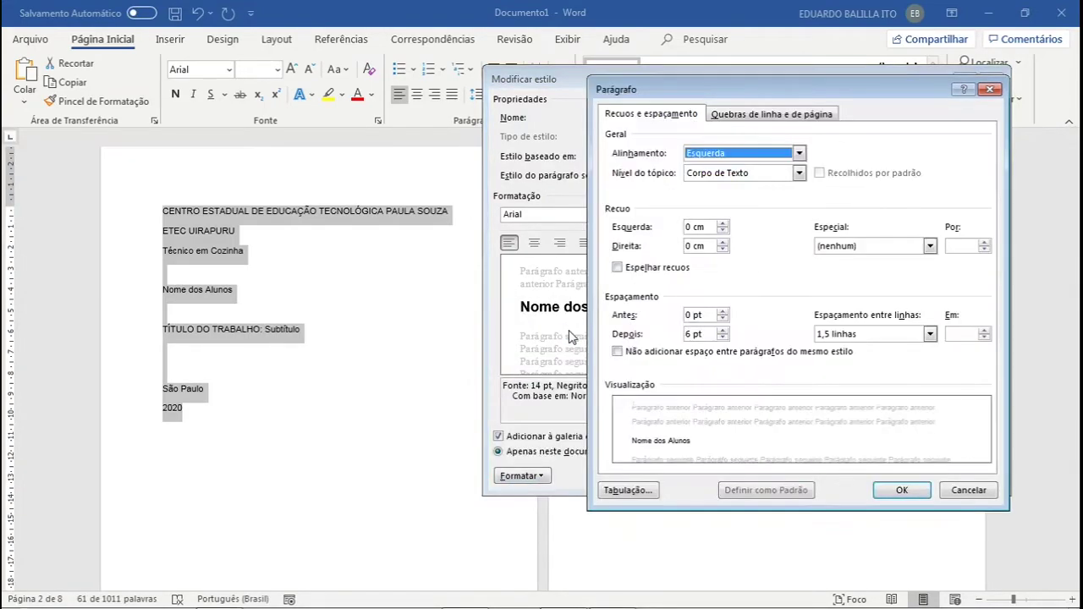
click(929, 334)
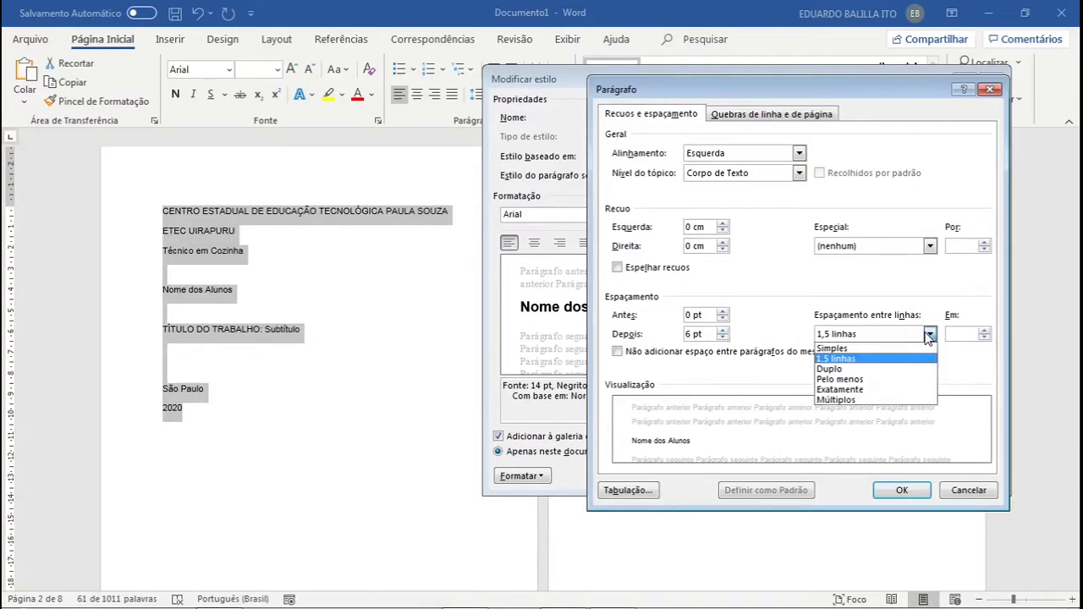
click(867, 346)
click(902, 490)
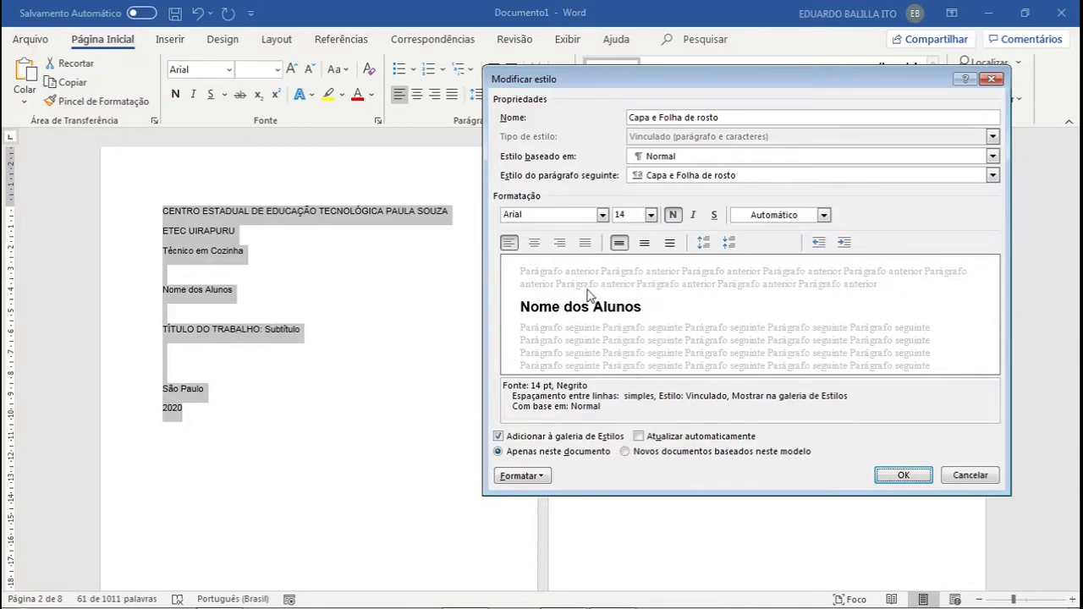
click(534, 243)
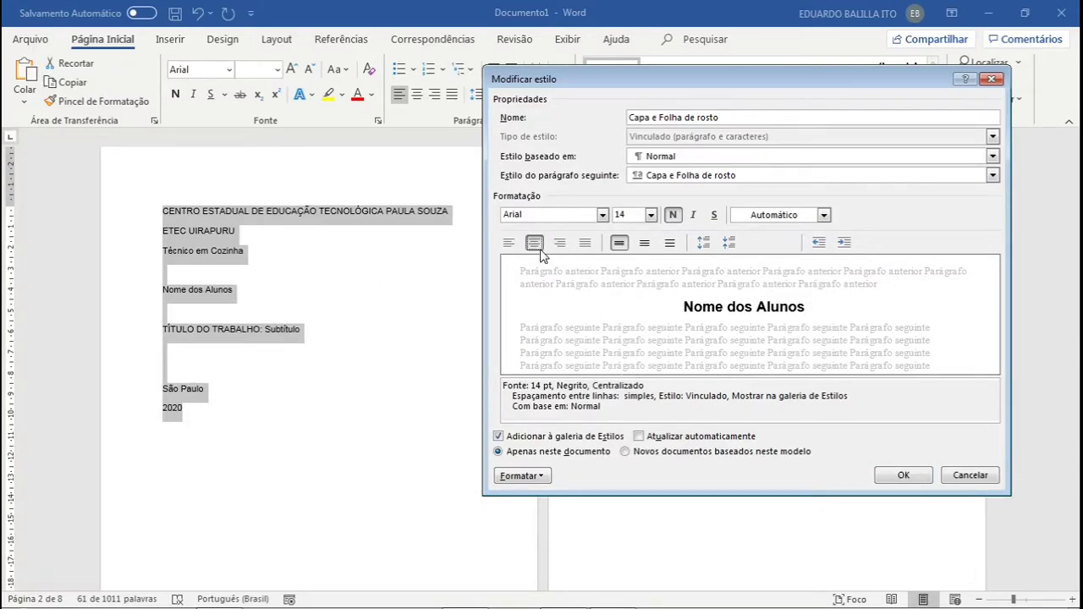
click(904, 474)
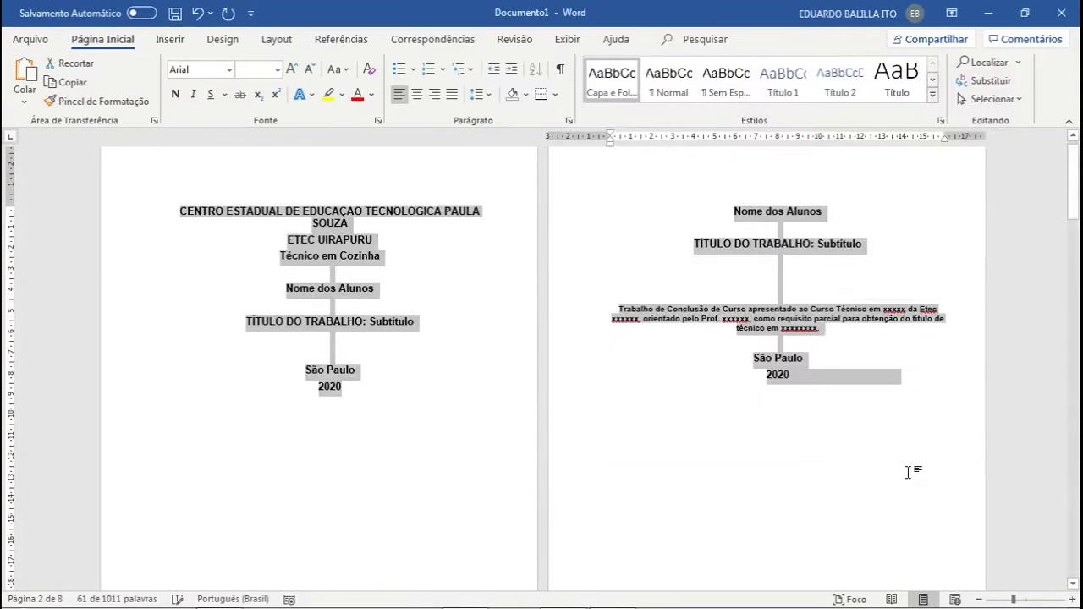
- Apply the Normal style to the Trabalho de Conclusão de Curso paragraph on the title page
click(777, 329)
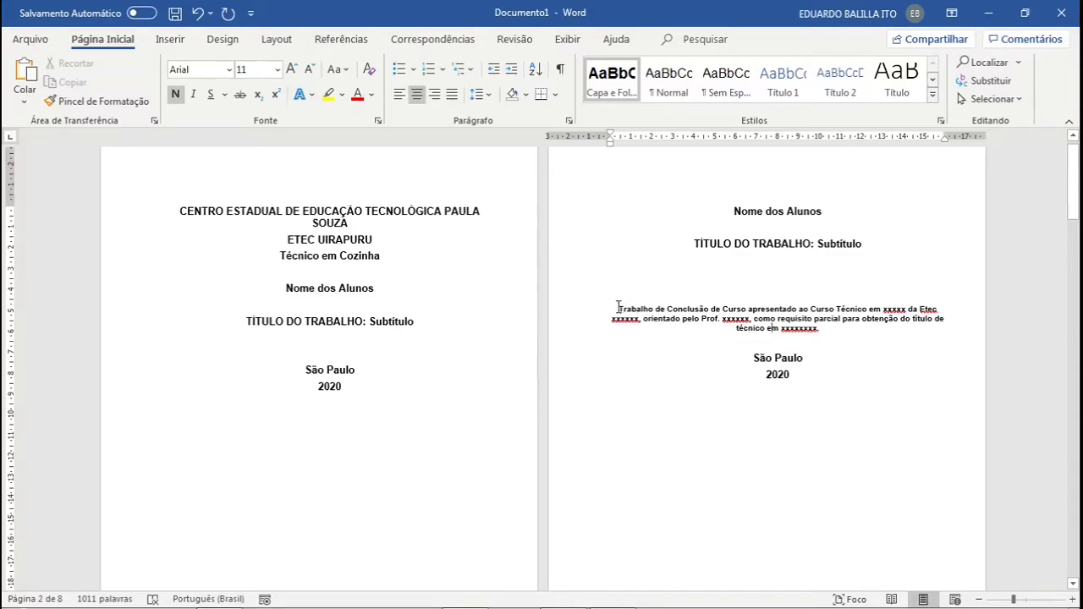
drag(618, 307, 836, 331)
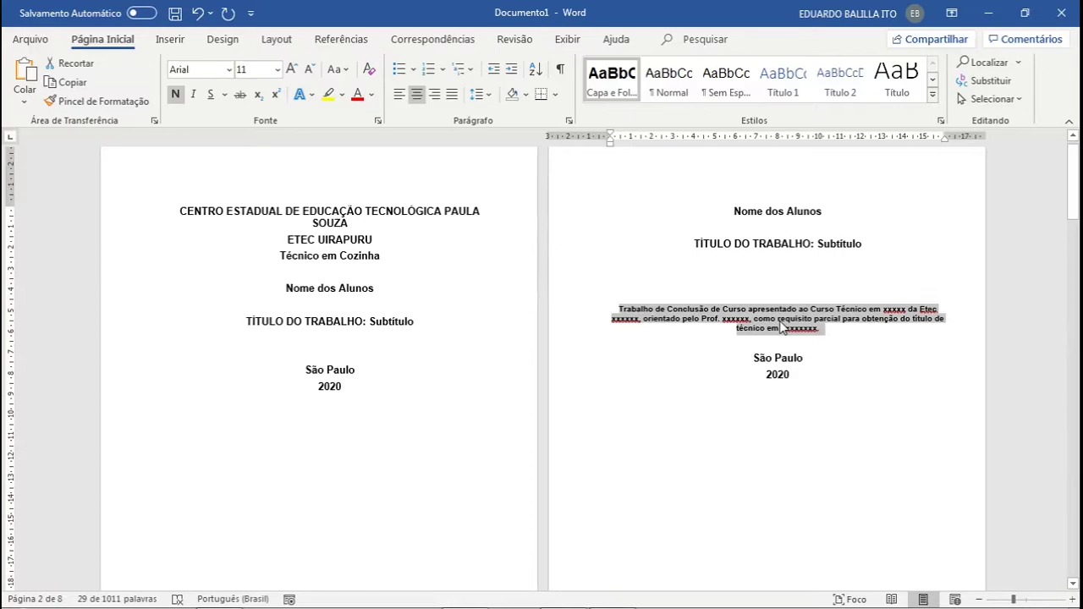
click(670, 85)
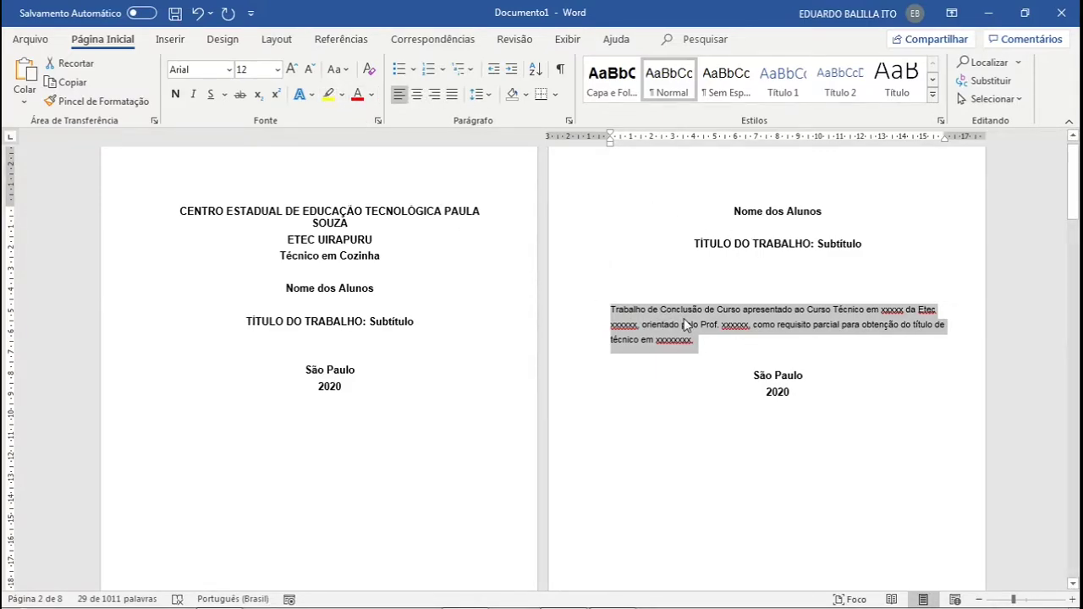
- Switch to the manual in Acrobat Reader, check the title-page model's formatting for the work description paragraph, and return to Word
mouse_move(465, 605)
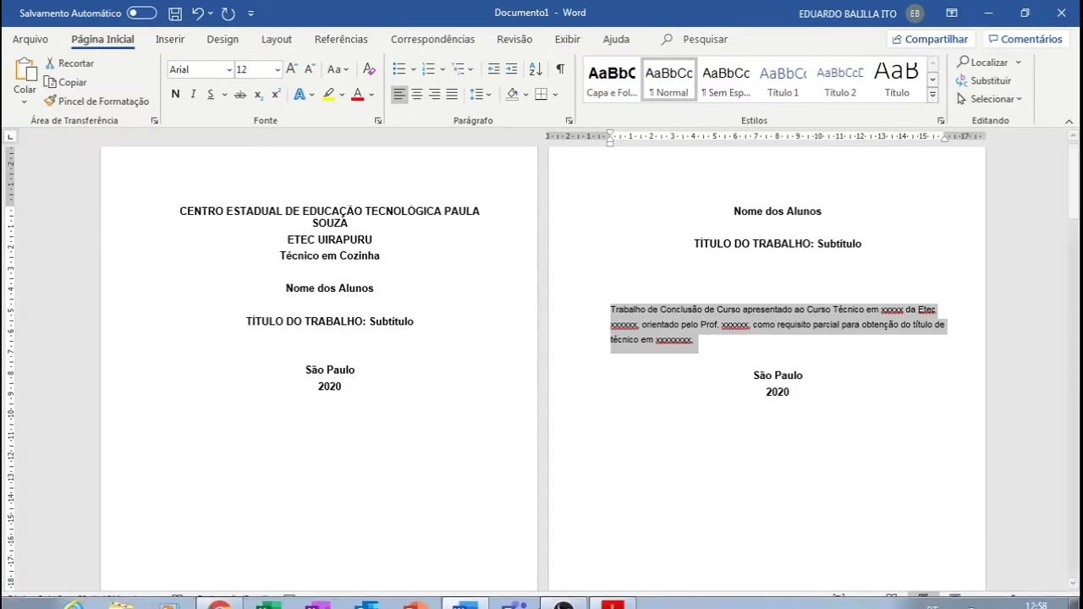
click(613, 603)
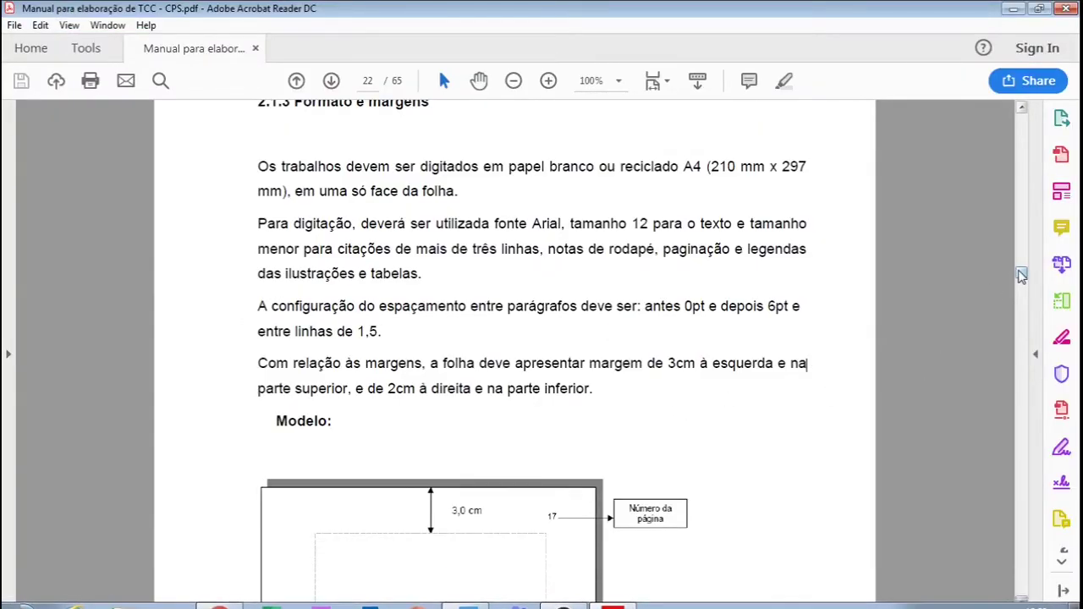
drag(1022, 277, 1023, 239)
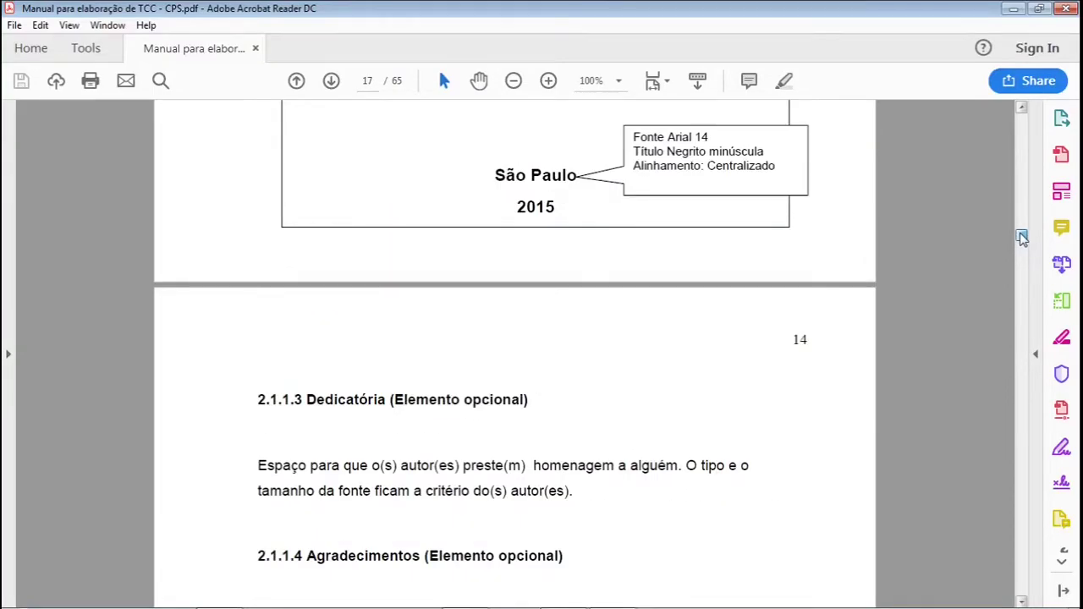
scroll(766, 364, up, 6)
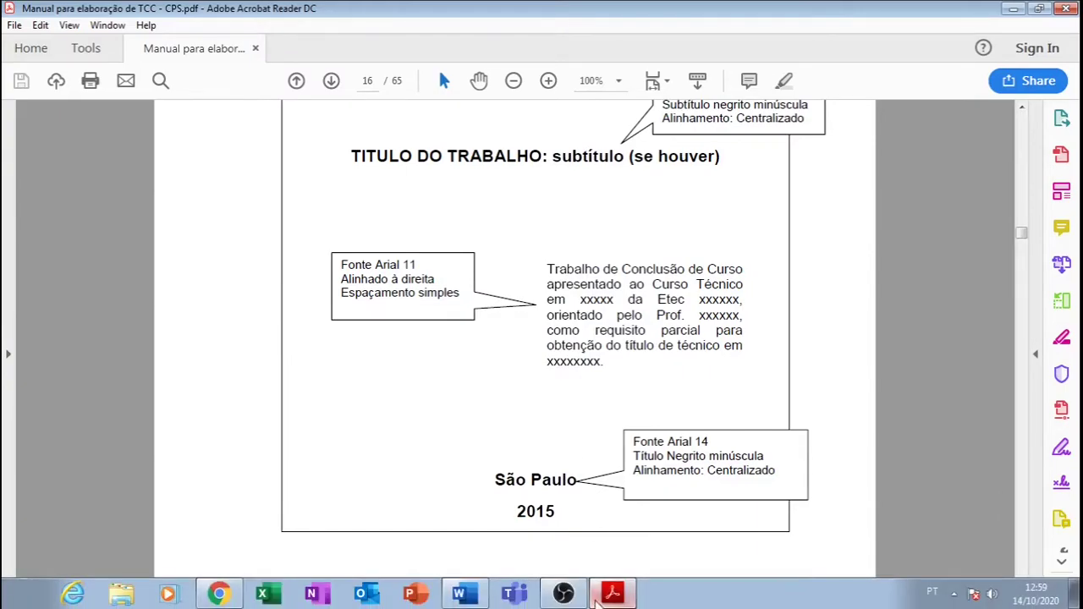
click(464, 595)
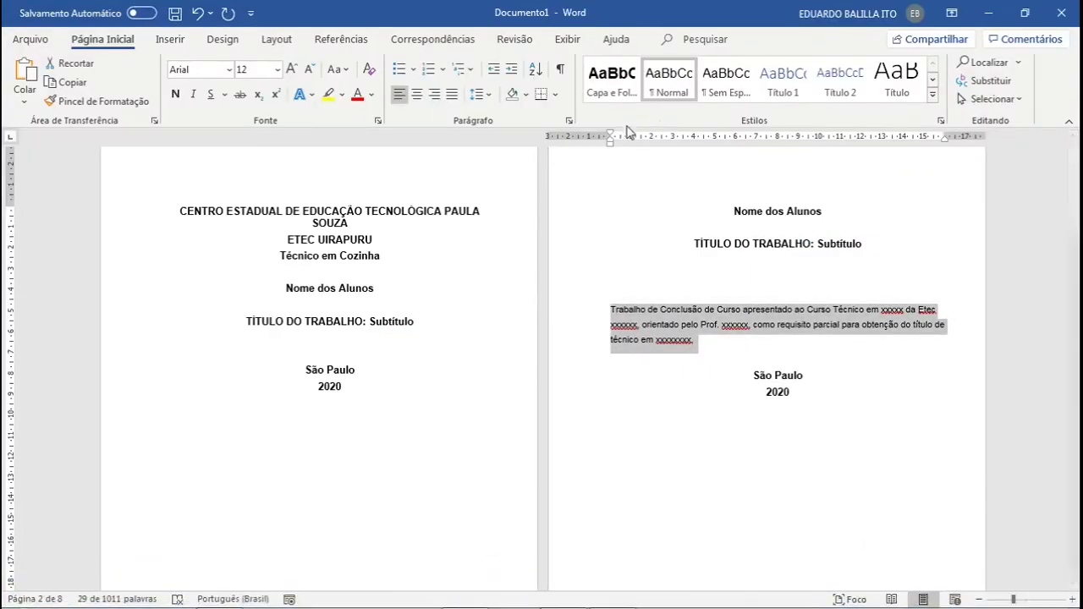
- Set the work description paragraph on the title page to single line spacing with 0 pt after
scroll(1010, 503, down, 8)
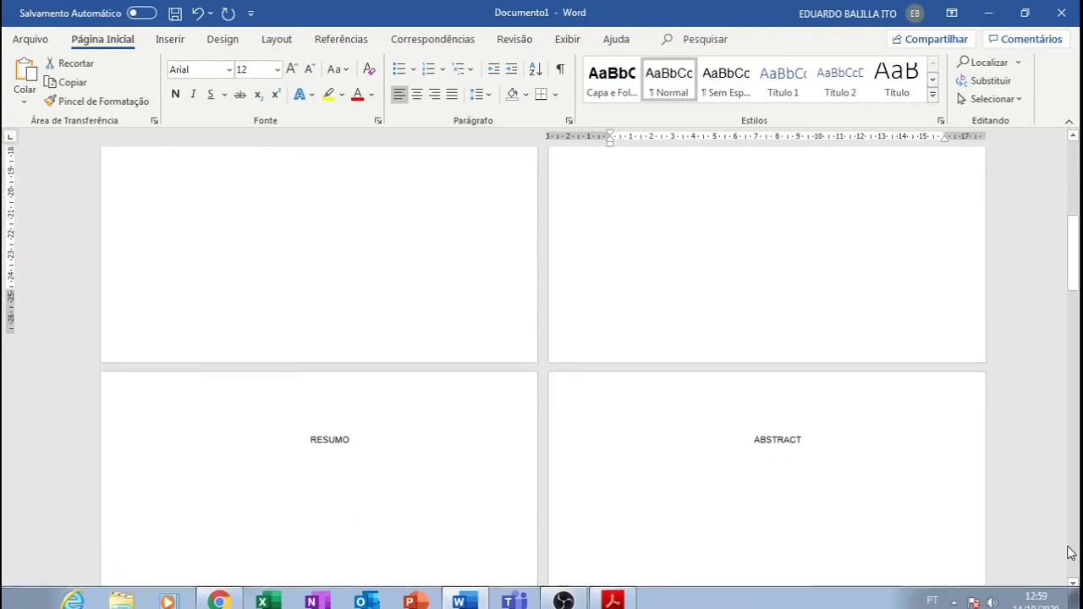
scroll(1011, 503, up, 3)
scroll(1011, 502, up, 3)
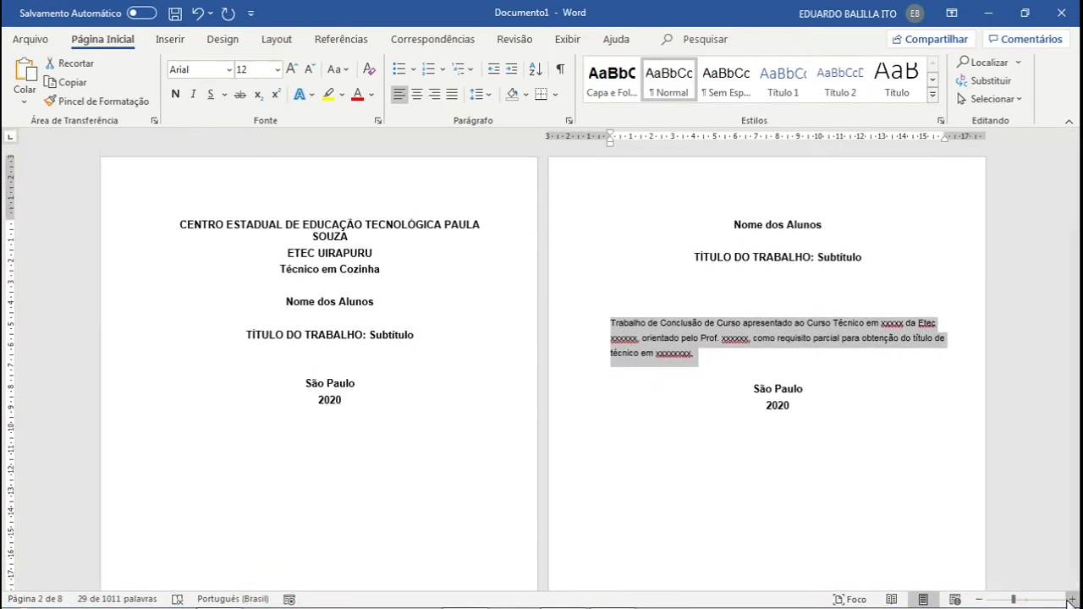
click(1071, 600)
click(1072, 599)
scroll(687, 401, up, 1)
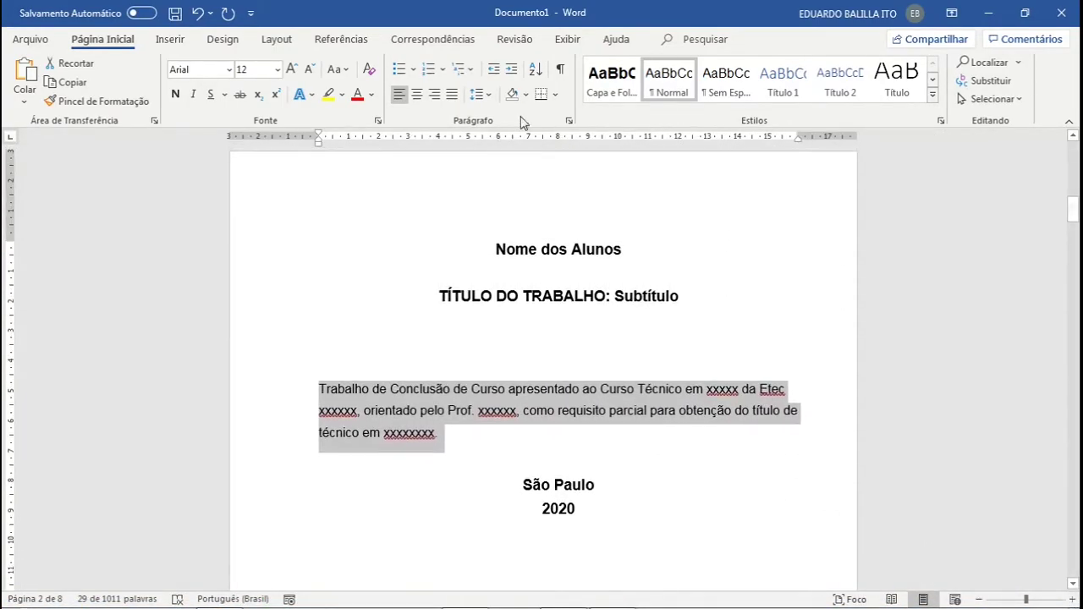
click(570, 121)
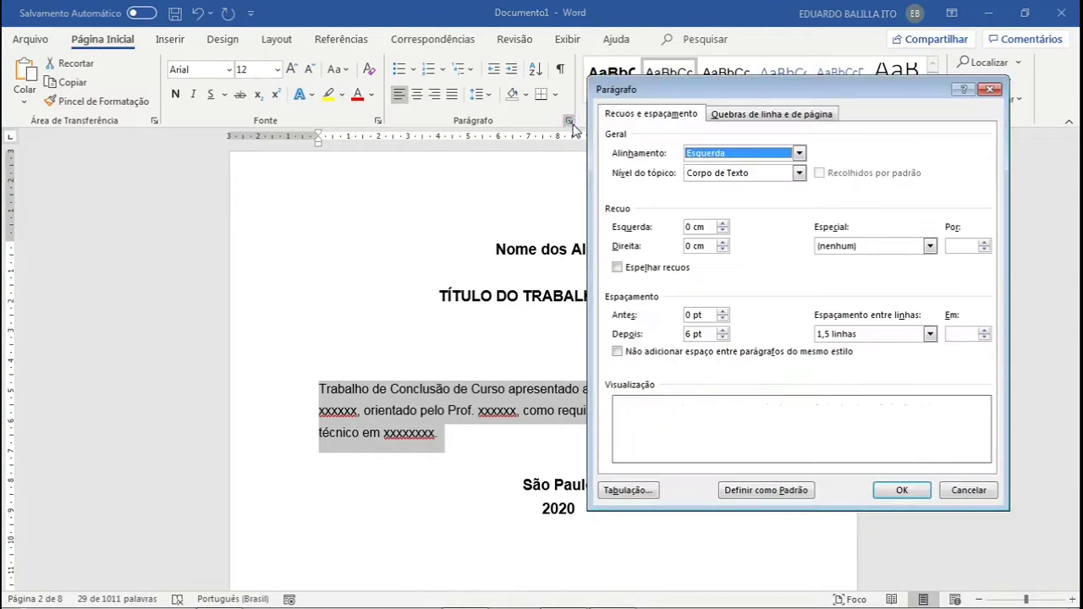
click(931, 334)
click(878, 356)
click(723, 337)
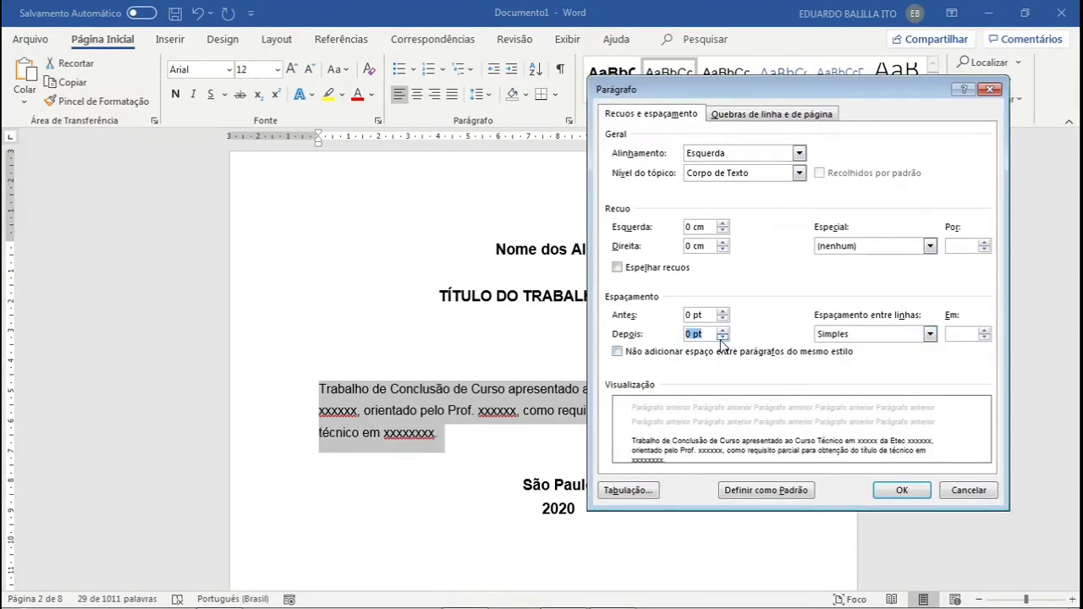
click(902, 493)
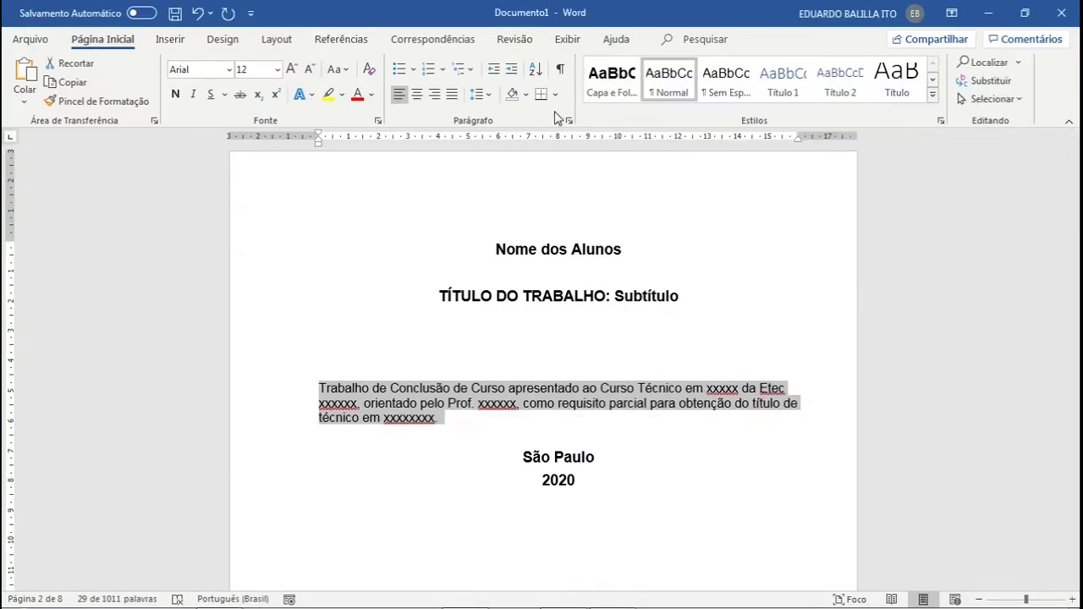
- Indent the work description paragraph 8 cm from the left and set its font size to 11
click(569, 120)
drag(697, 227, 673, 227)
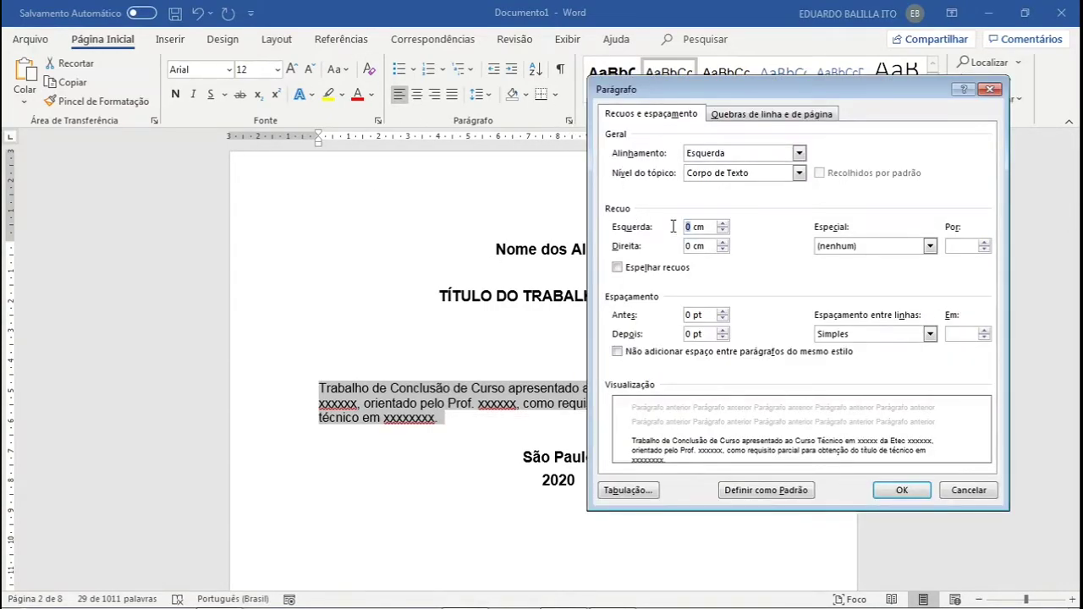
click(902, 490)
click(278, 71)
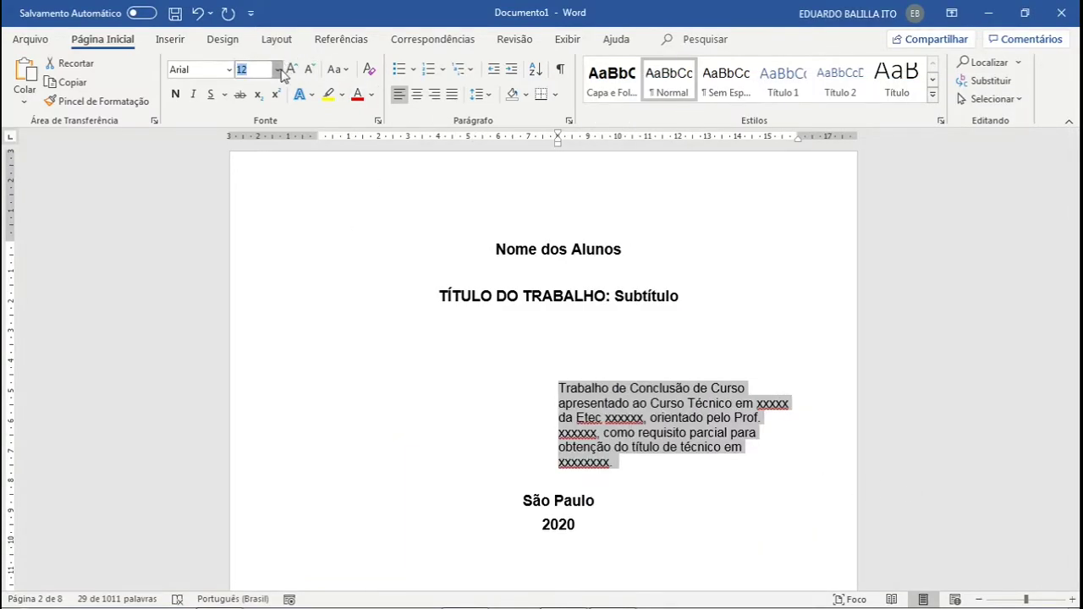
click(259, 141)
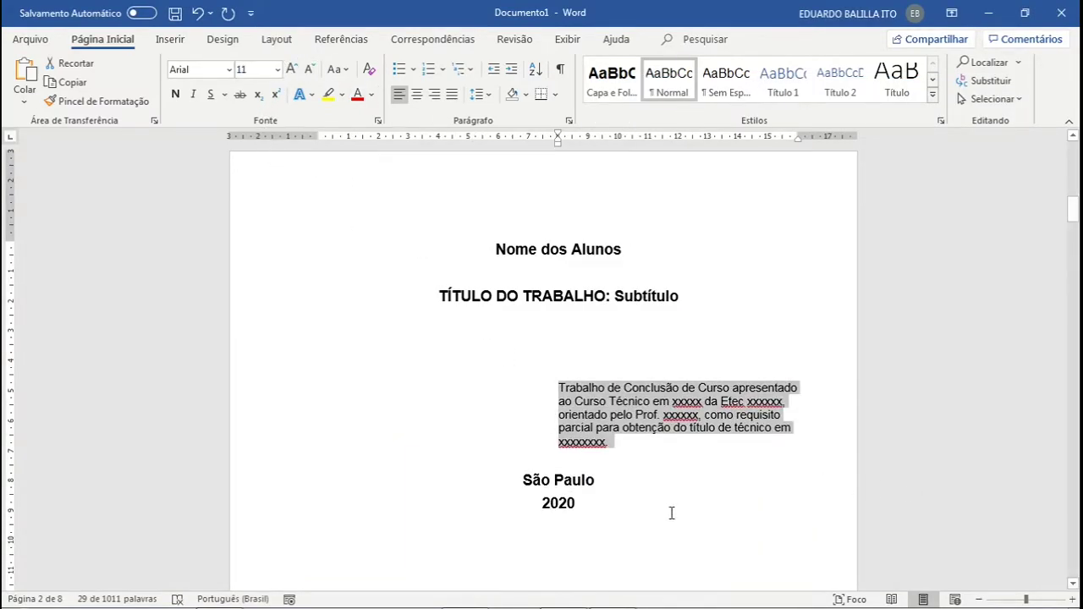
click(726, 510)
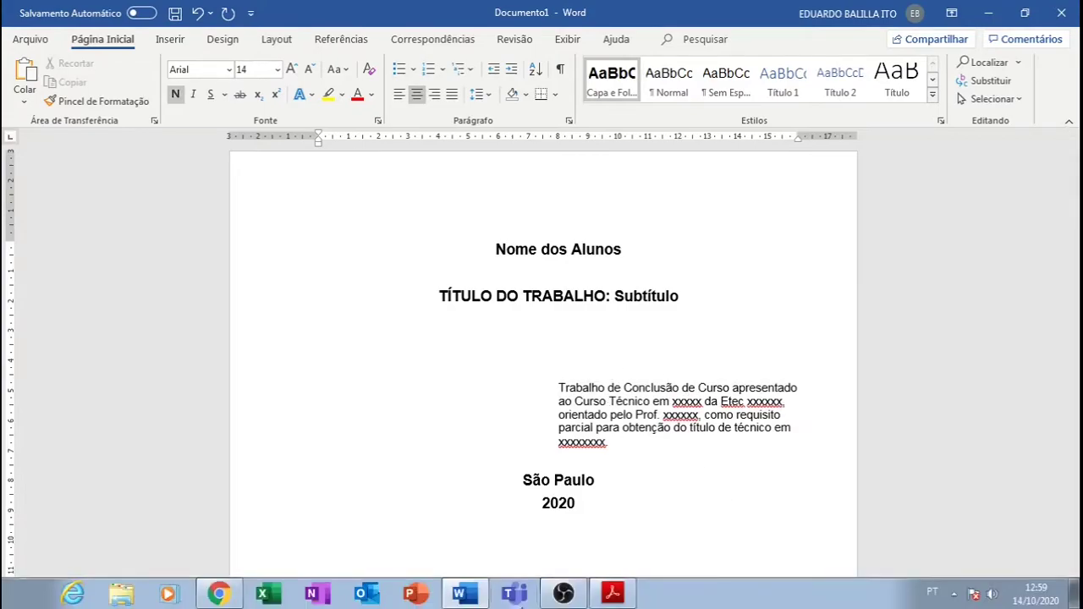
- Compare the title page with the model in the Acrobat Reader manual and return to the Word document
click(611, 594)
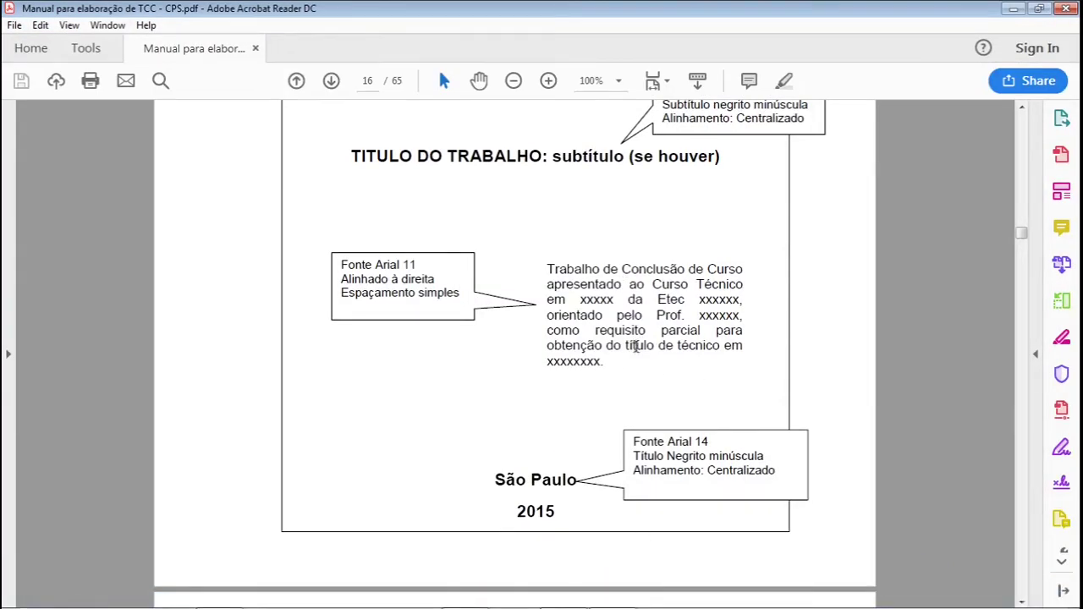
click(479, 595)
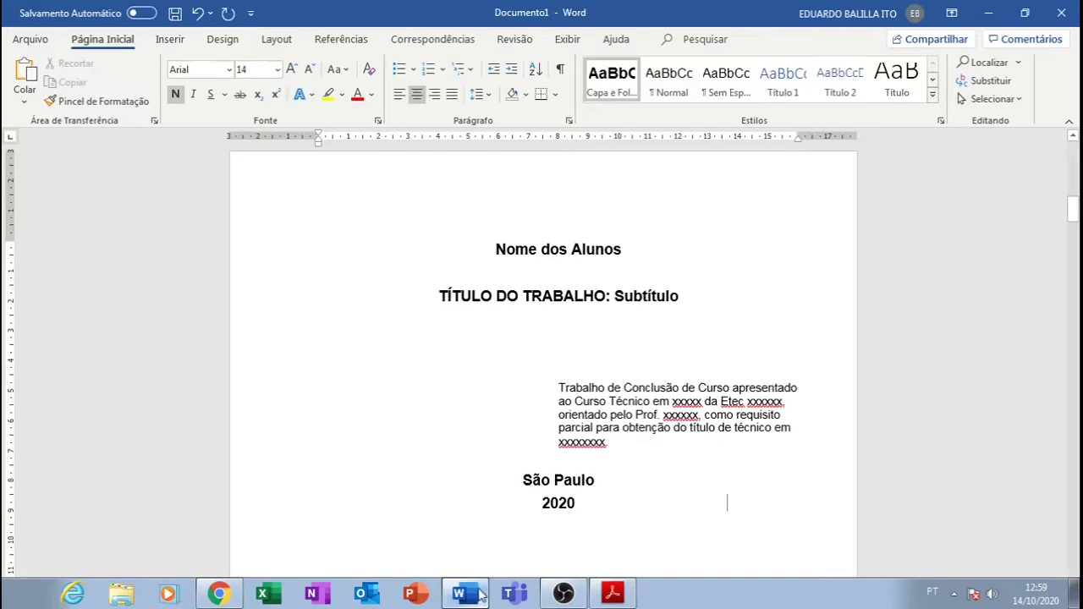
scroll(607, 283, down, 3)
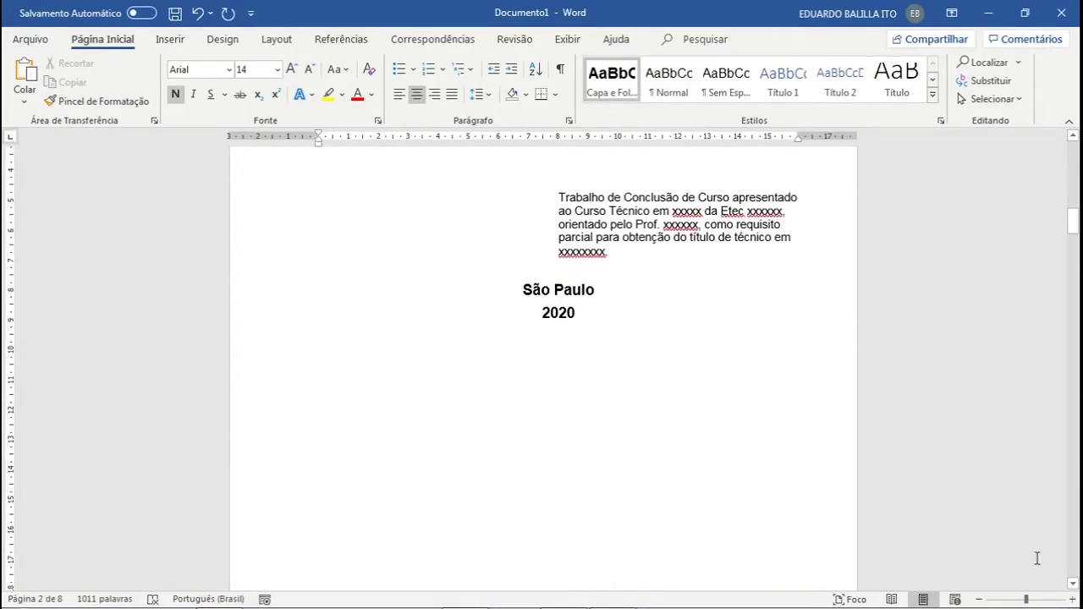
- Insert two blank lines above Nome dos Alunos on the cover page
click(980, 599)
click(979, 599)
click(979, 600)
click(979, 600)
click(979, 600)
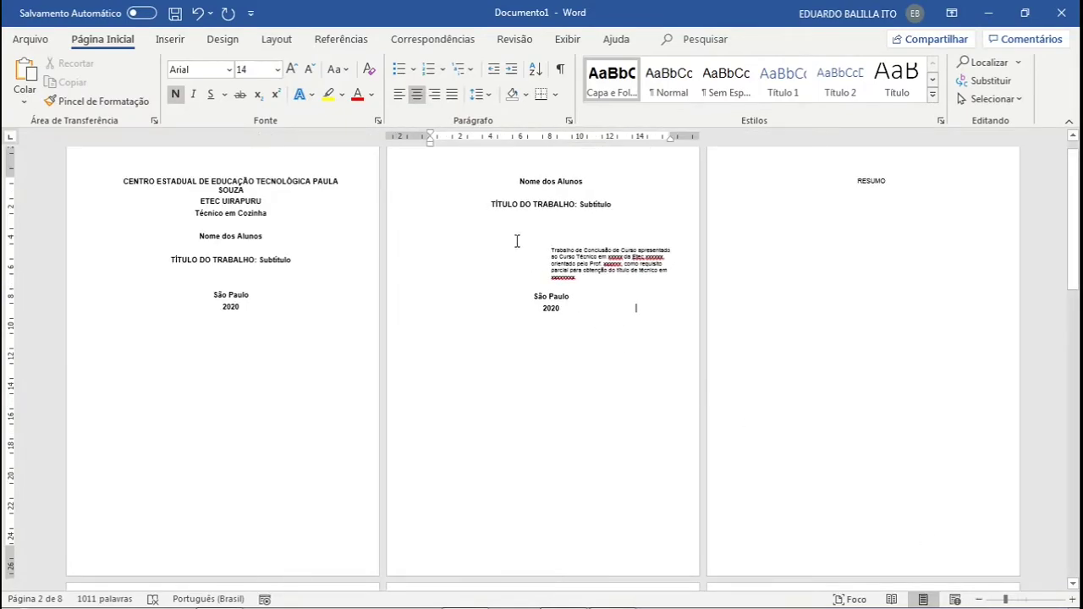
click(271, 224)
key(Return)
key(Return)
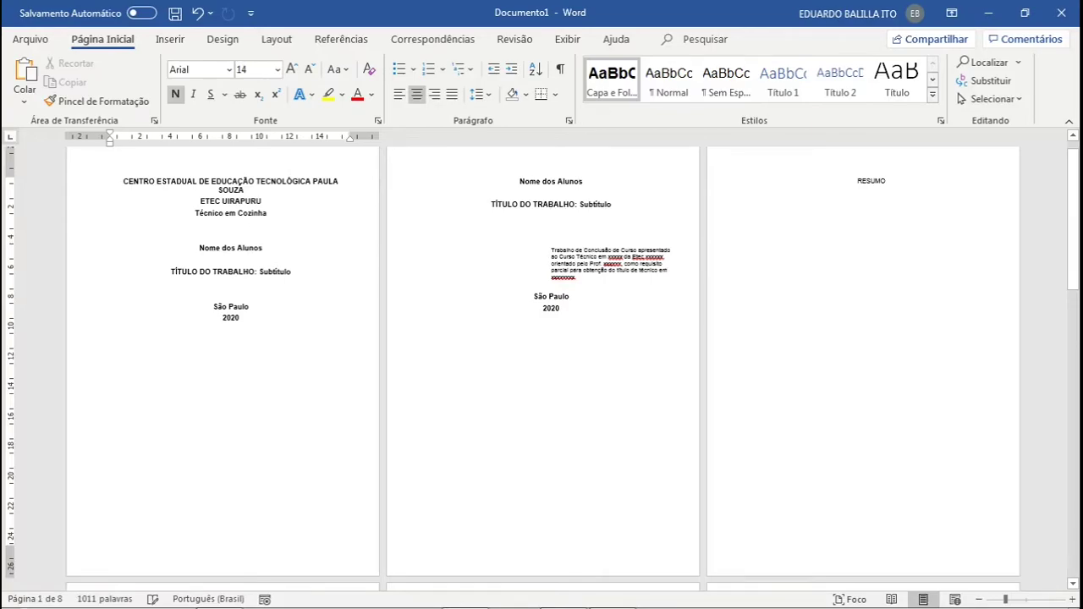
- Insert four blank lines above the cover's TÍTULO DO TRABALHO line and two more above Nome dos Alunos
click(261, 271)
key(Return)
key(Return)
key(Return)
key(Return)
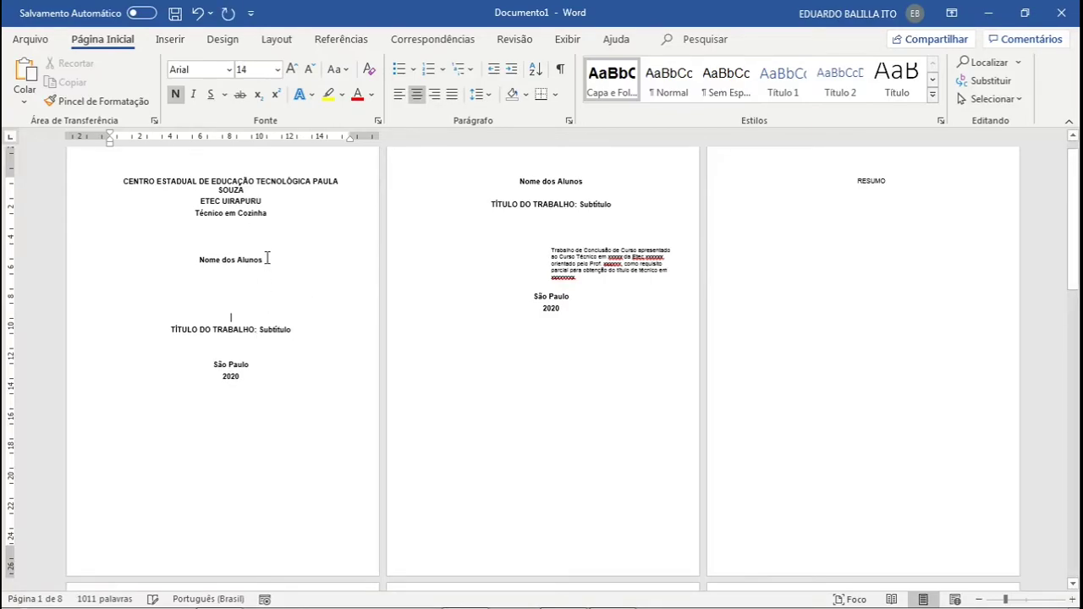
click(252, 239)
key(Return)
key(Return)
- Insert six blank lines above São Paulo on the cover page
click(246, 369)
key(Return)
key(Return)
key(Return)
key(Return)
key(Return)
key(Return)
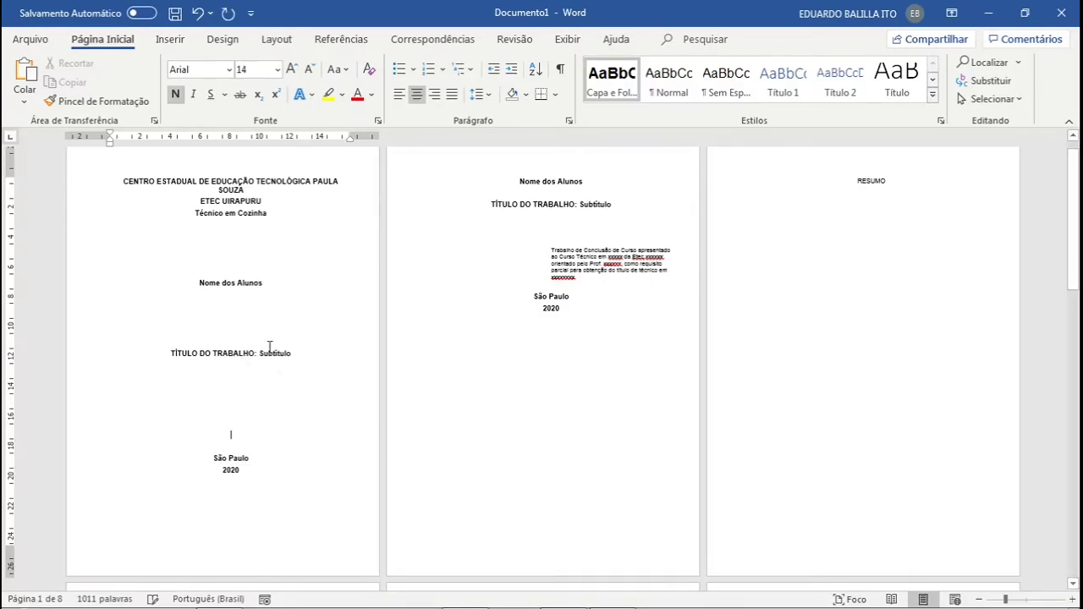
- Insert three blank lines above the cover's TÍTULO DO TRABALHO line and two more above Nome dos Alunos
click(261, 320)
key(Return)
key(Return)
key(Return)
click(240, 258)
key(Return)
key(Return)
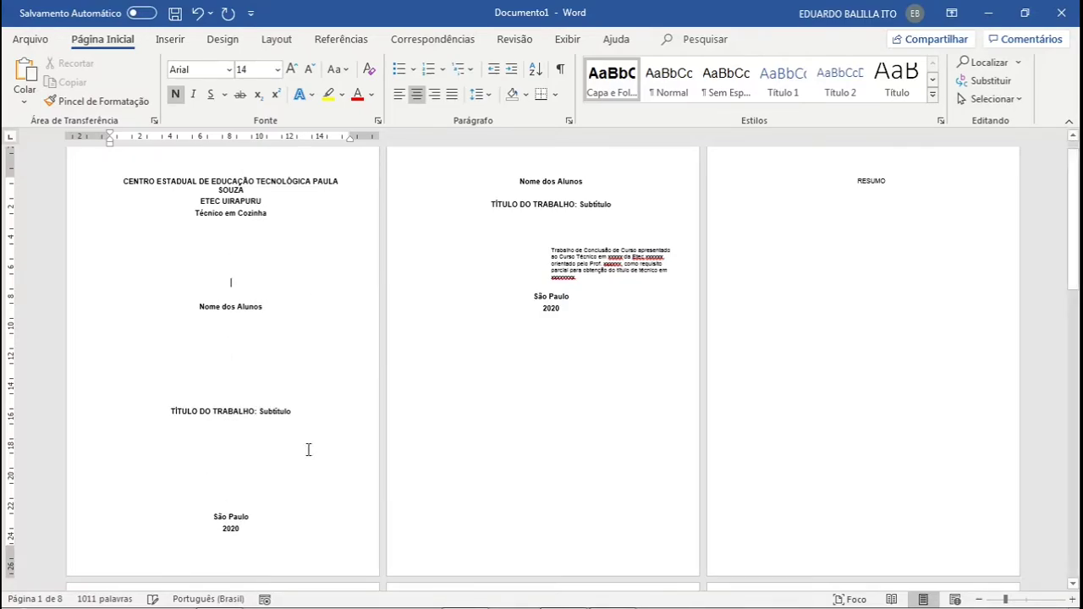
- Insert one more blank line above São Paulo on the cover page
click(246, 498)
key(Return)
key(Return)
key(BackSpace)
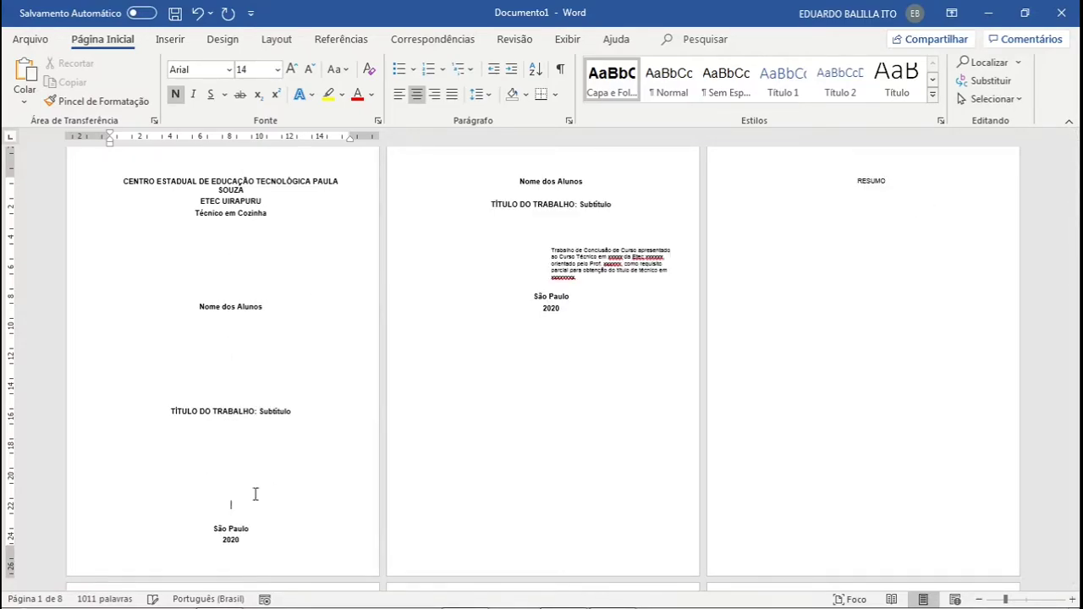
- Insert six blank lines between Nome dos Alunos and TÍTULO DO TRABALHO on the title page
click(591, 181)
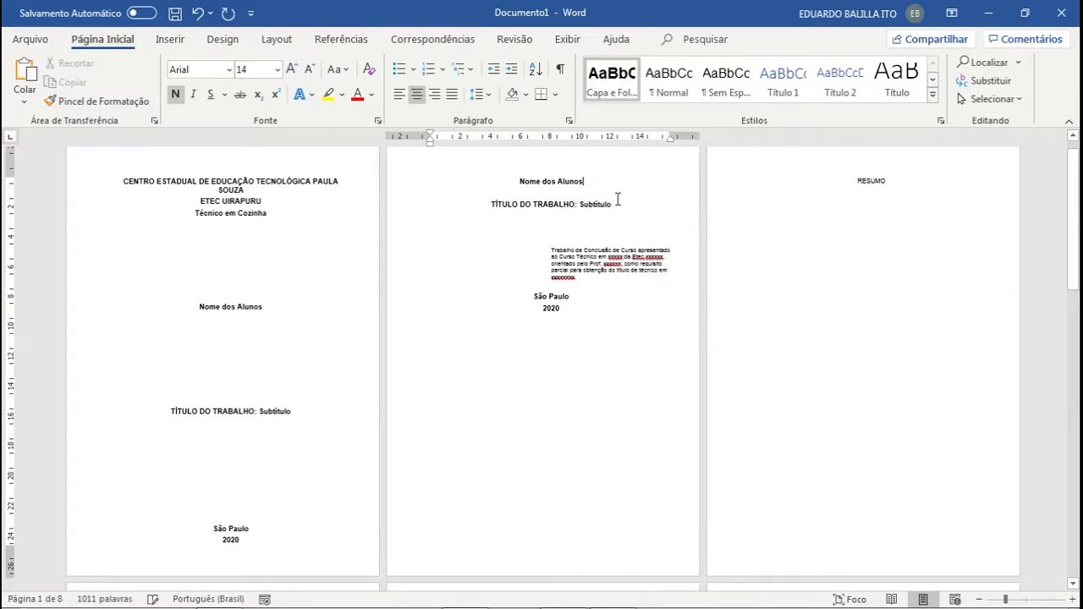
key(Return)
key(Return)
key(Return)
key(Return)
key(Return)
key(Return)
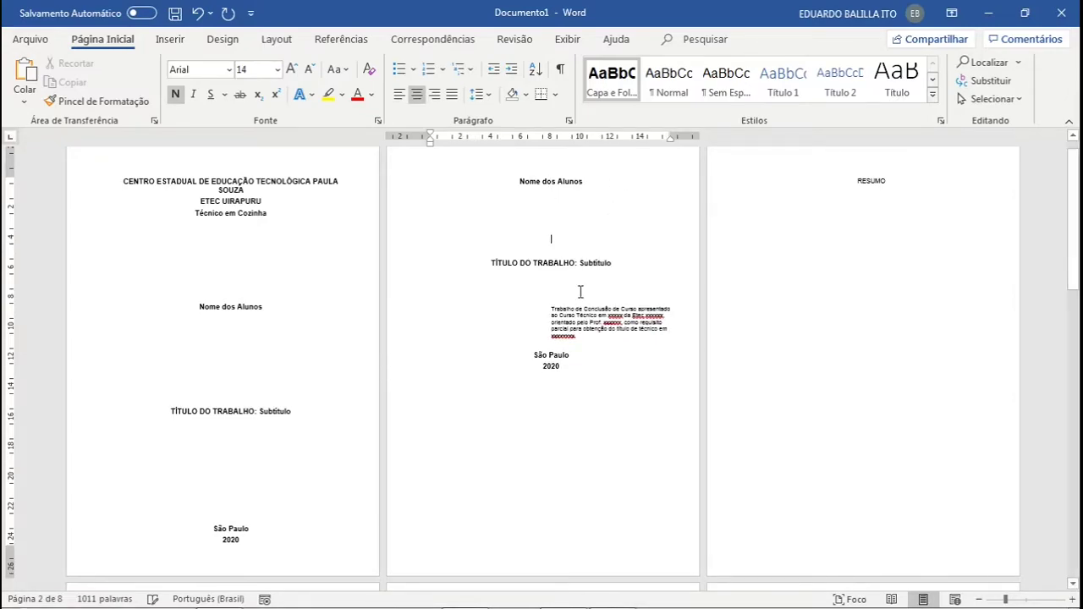
- Insert six blank lines between the title and the Trabalho de Conclusão de Curso paragraph on the title page
click(584, 299)
key(Return)
key(Return)
key(Return)
key(Return)
key(Return)
key(Return)
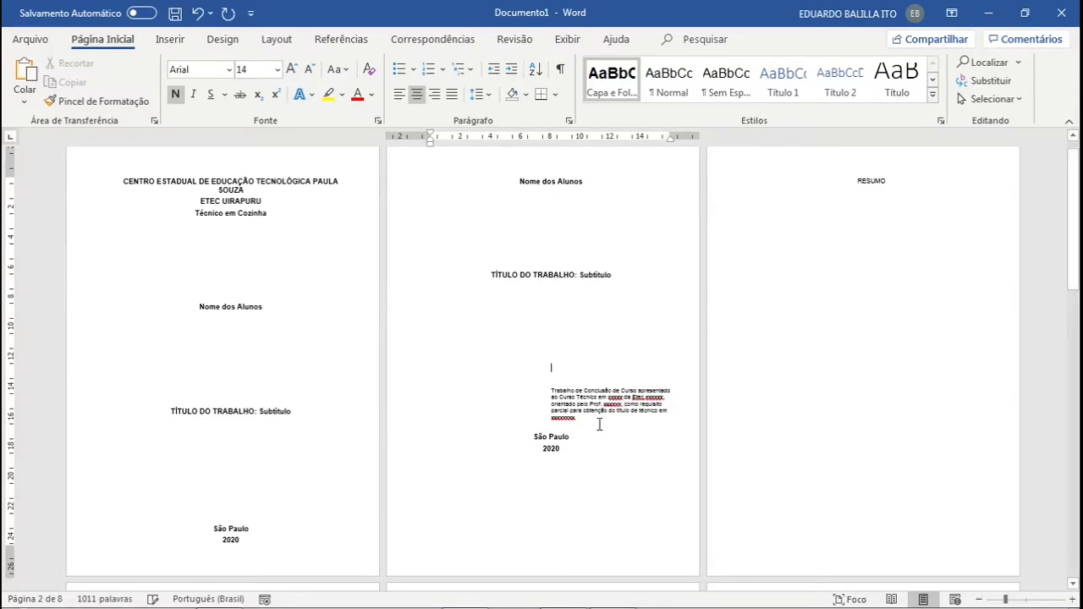
- Insert eight blank lines above São Paulo on the title page
key(Return)
key(Return)
key(Return)
key(Return)
key(Return)
key(Return)
key(Return)
key(Return)
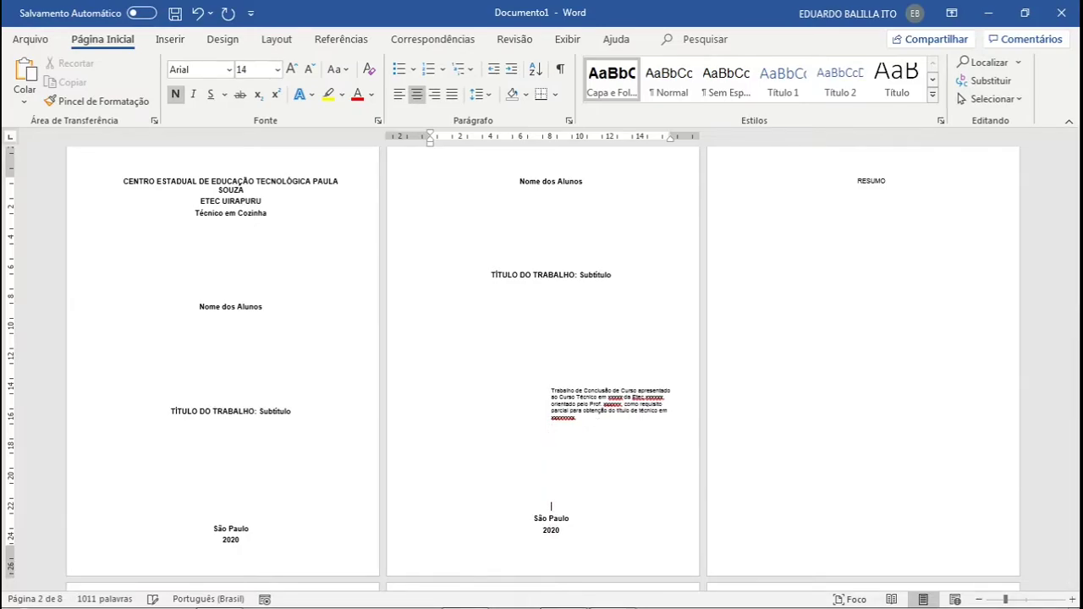
key(Return)
key(BackSpace)
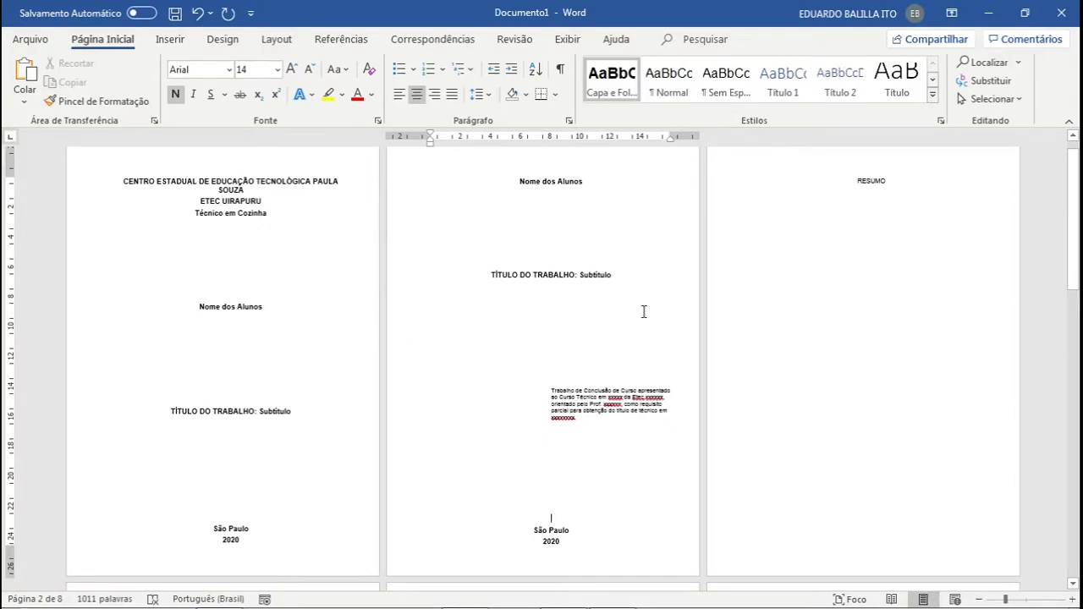
- Look over the introduction's body text, then switch to the Acrobat Reader manual and examine section 2.1.3 Formato e margens
scroll(646, 318, down, 5)
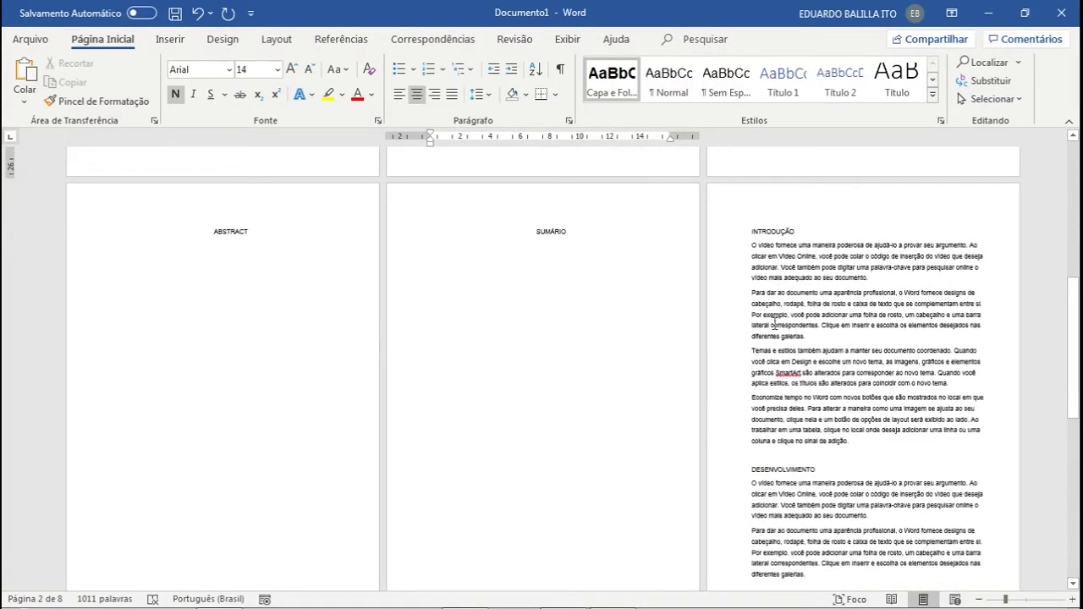
drag(764, 244, 894, 389)
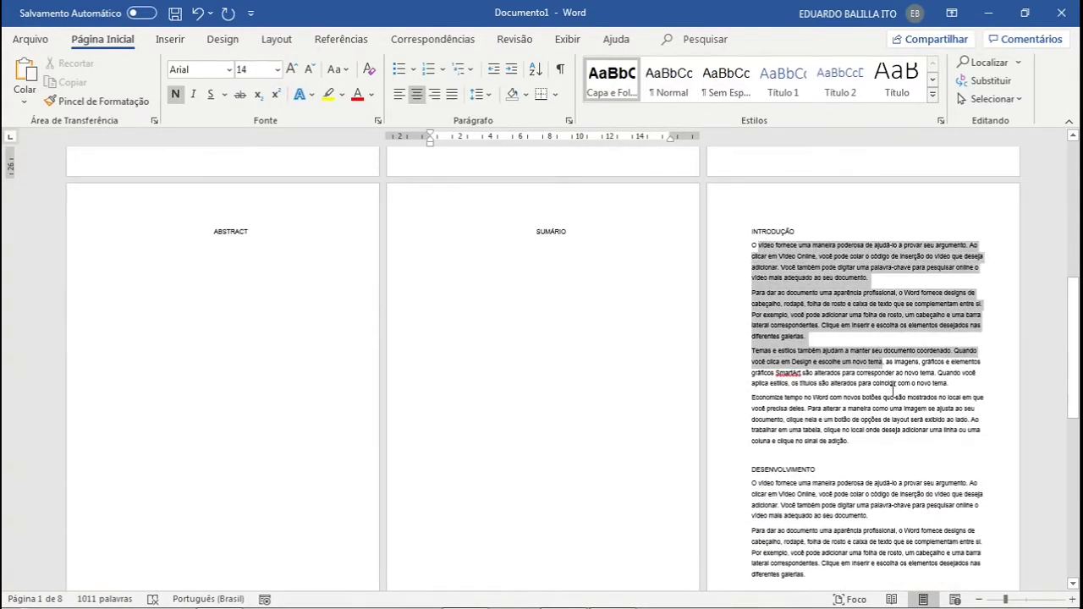
click(924, 434)
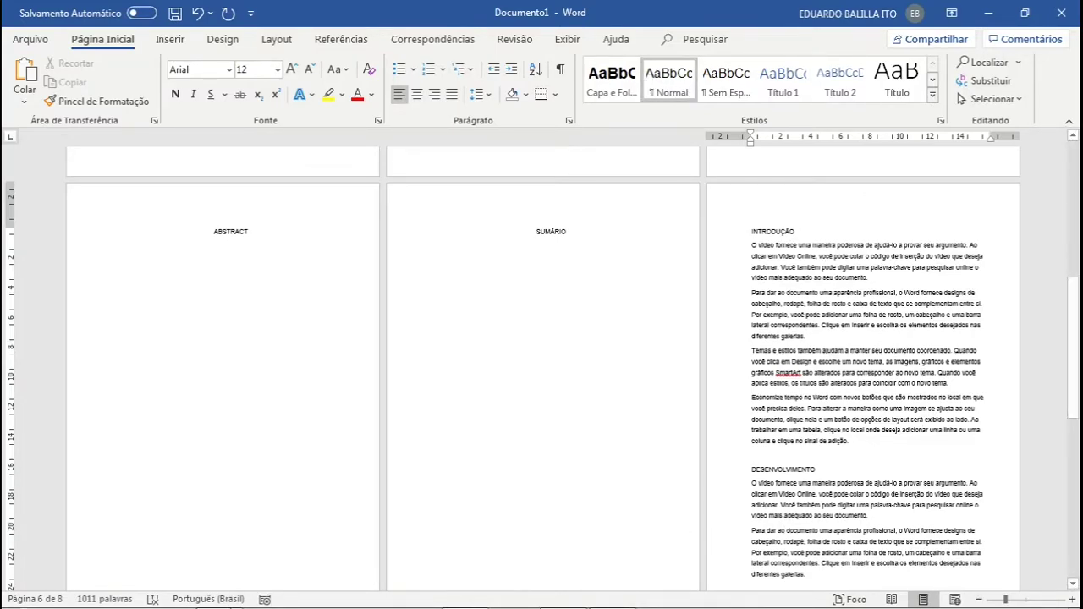
mouse_move(556, 598)
click(613, 595)
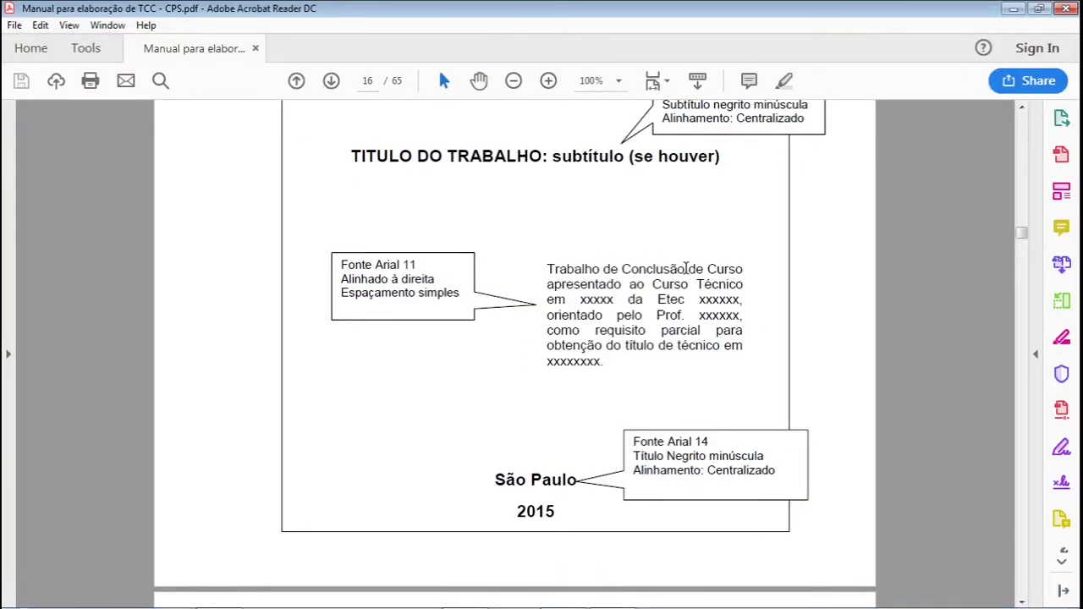
scroll(692, 279, down, 4)
scroll(692, 292, down, 3)
drag(1021, 237, 1015, 282)
scroll(634, 348, up, 3)
scroll(634, 351, down, 10)
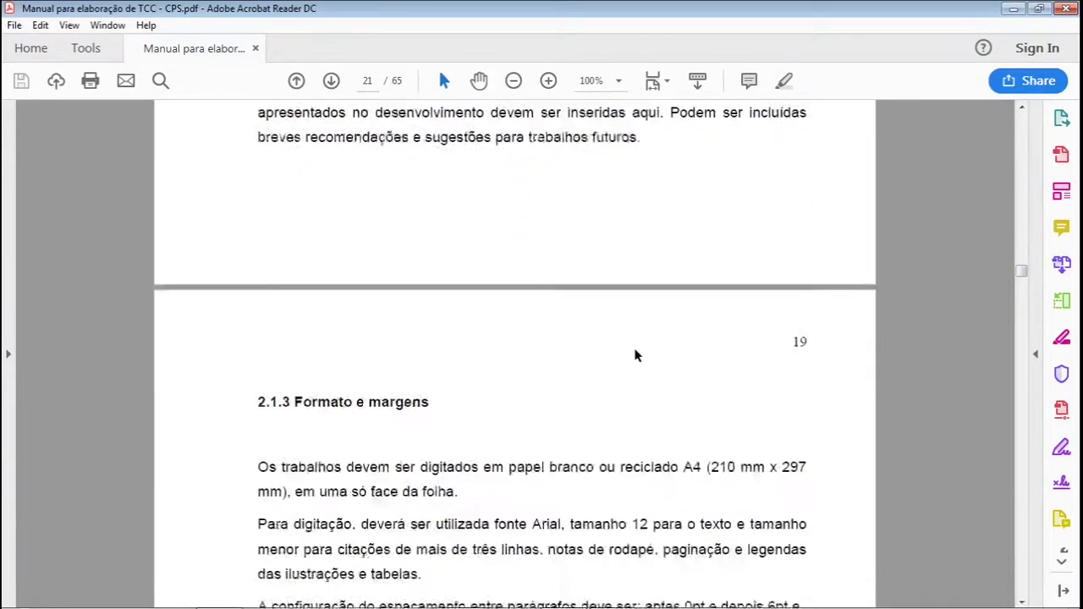
scroll(637, 355, down, 1)
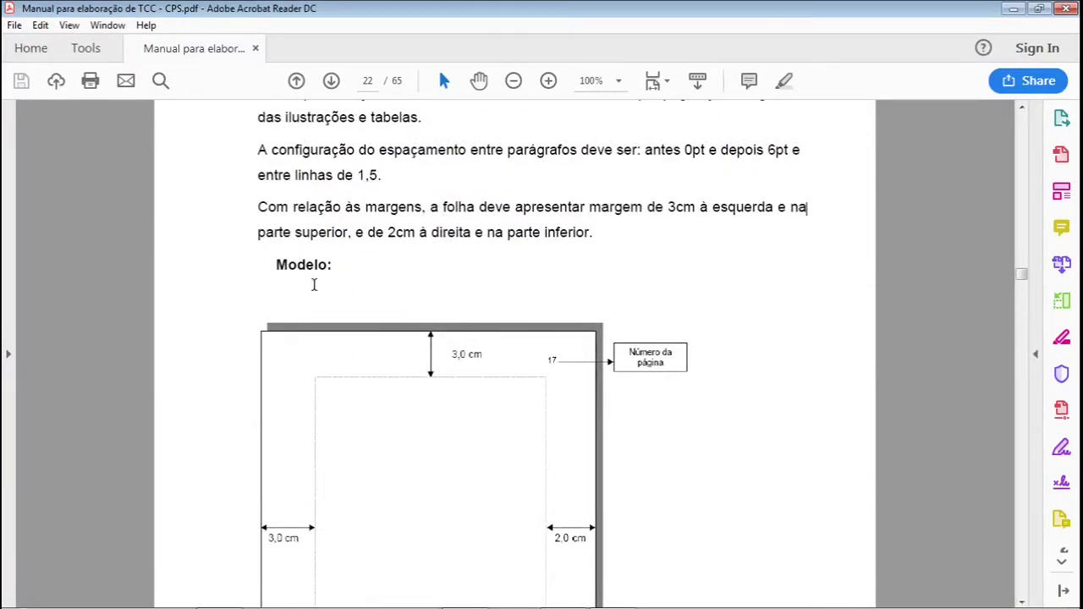
scroll(314, 285, down, 1)
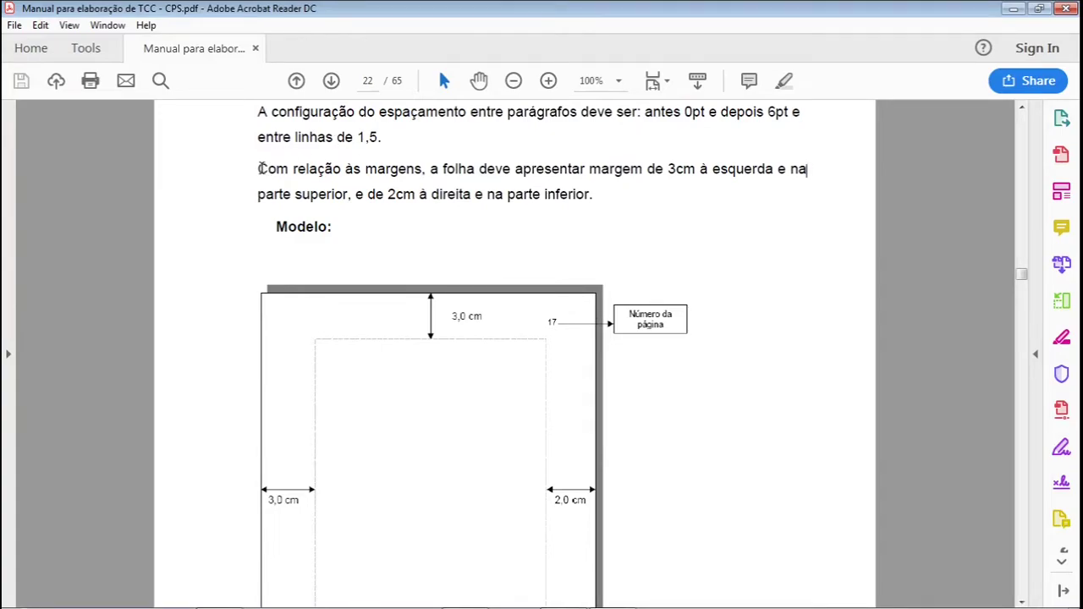
scroll(449, 259, down, 4)
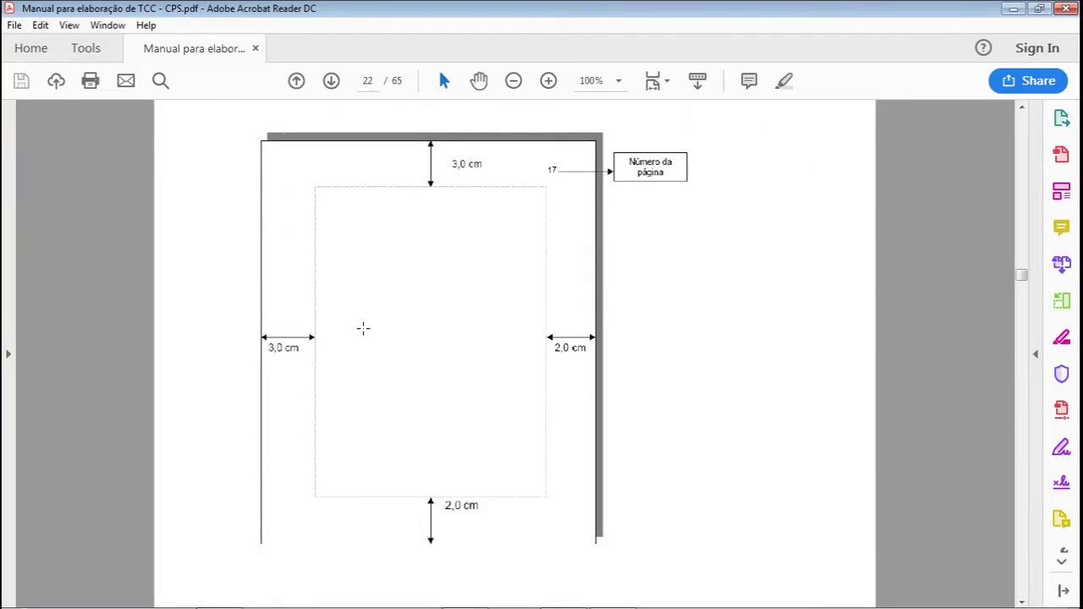
- Read the line-spacing rules in the manual's section 2.1.4 Espacejamento, including the one for abstracts, and return to the Word document
scroll(632, 336, down, 15)
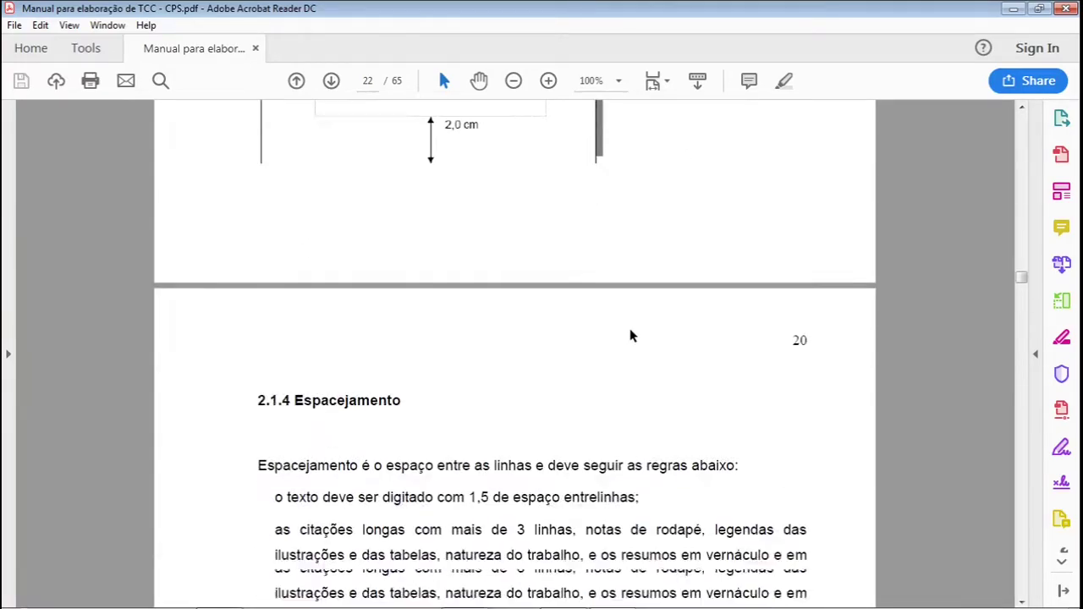
scroll(647, 322, up, 1)
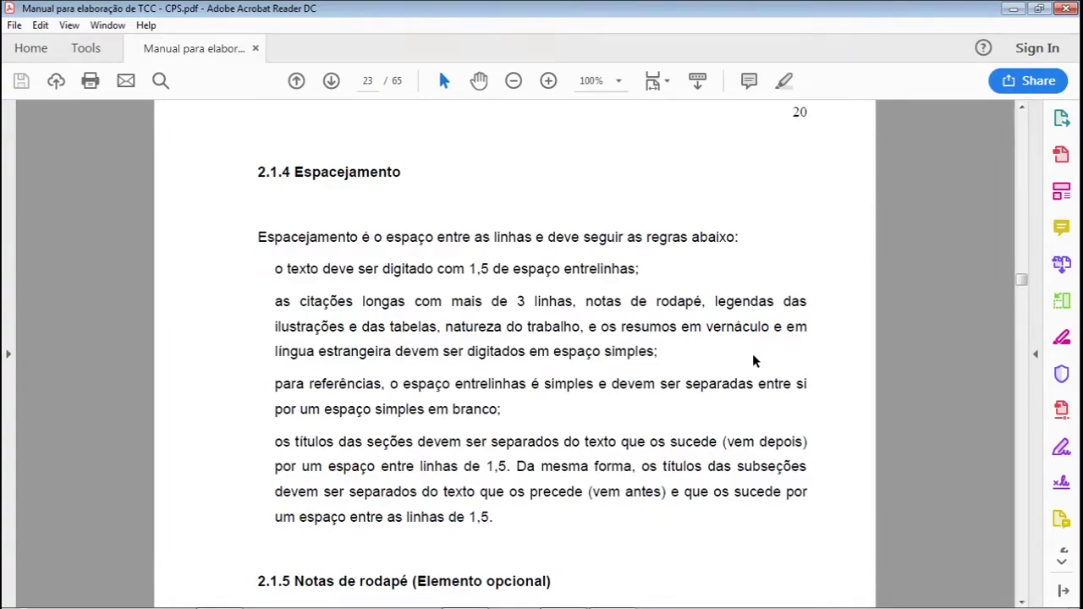
drag(666, 354, 274, 301)
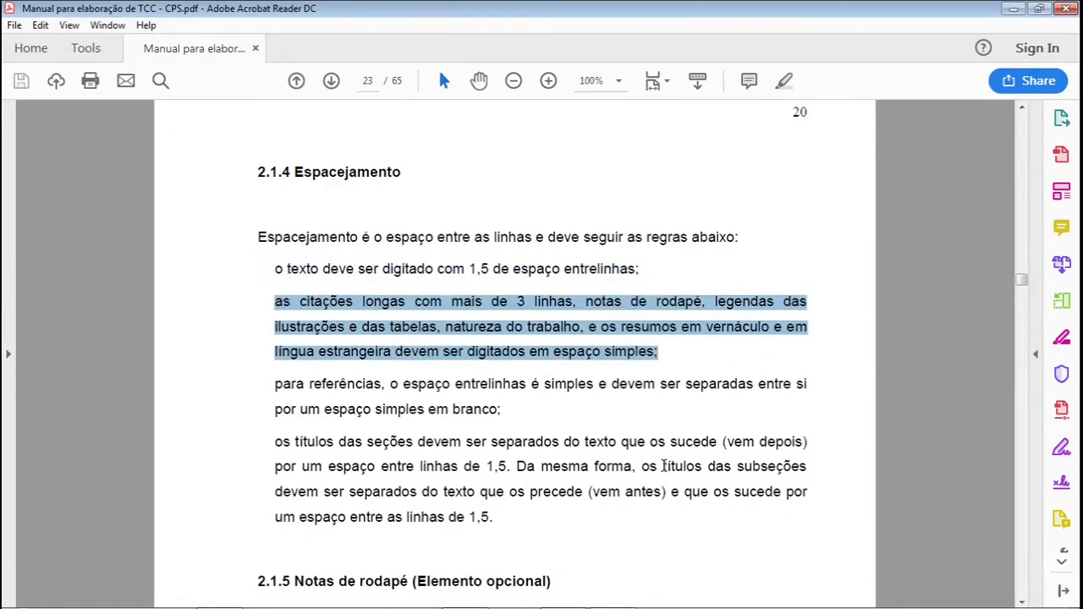
click(721, 347)
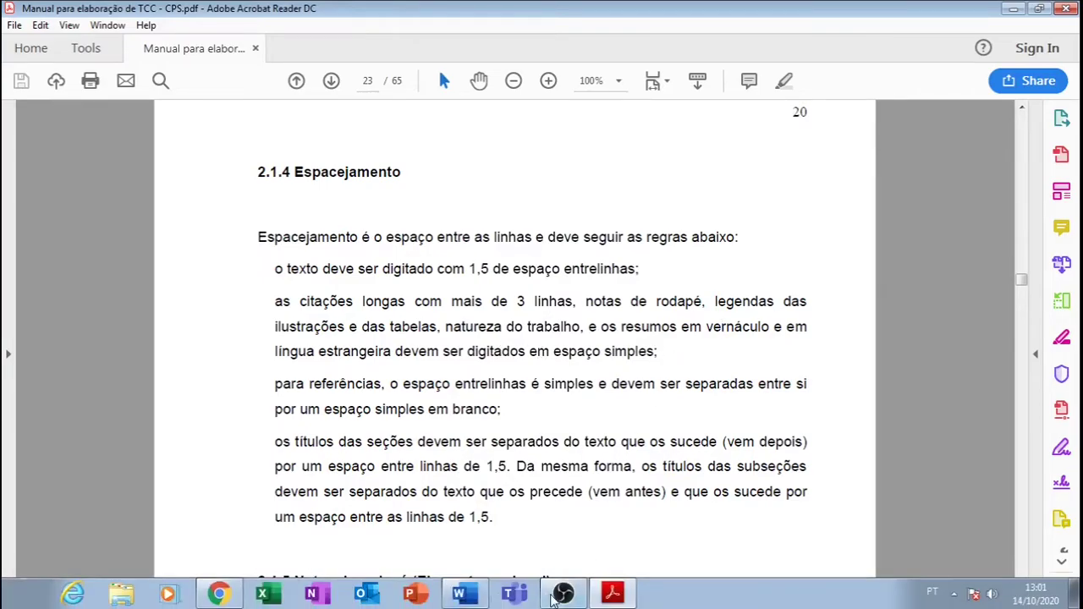
click(464, 597)
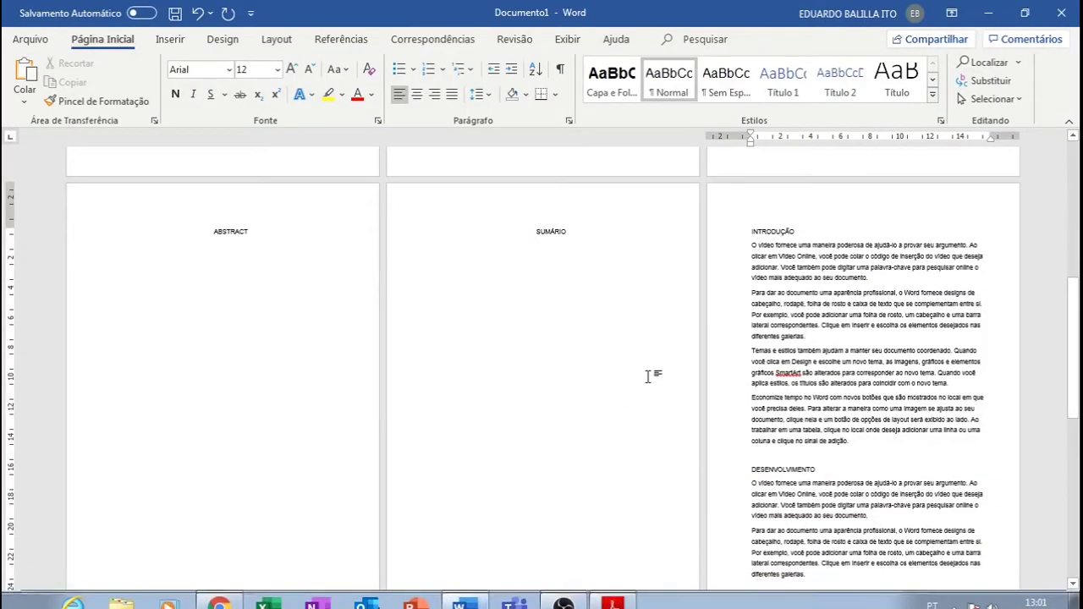
- Start a left-aligned paragraph below the RESUMO heading, leaving one blank line between them
scroll(461, 373, up, 5)
scroll(825, 412, up, 5)
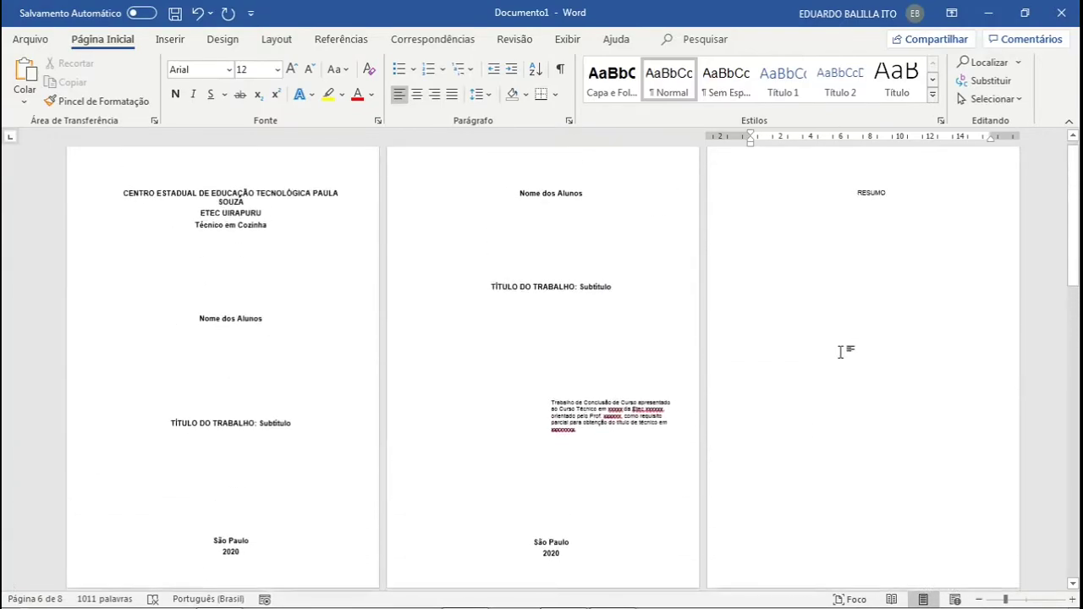
click(888, 200)
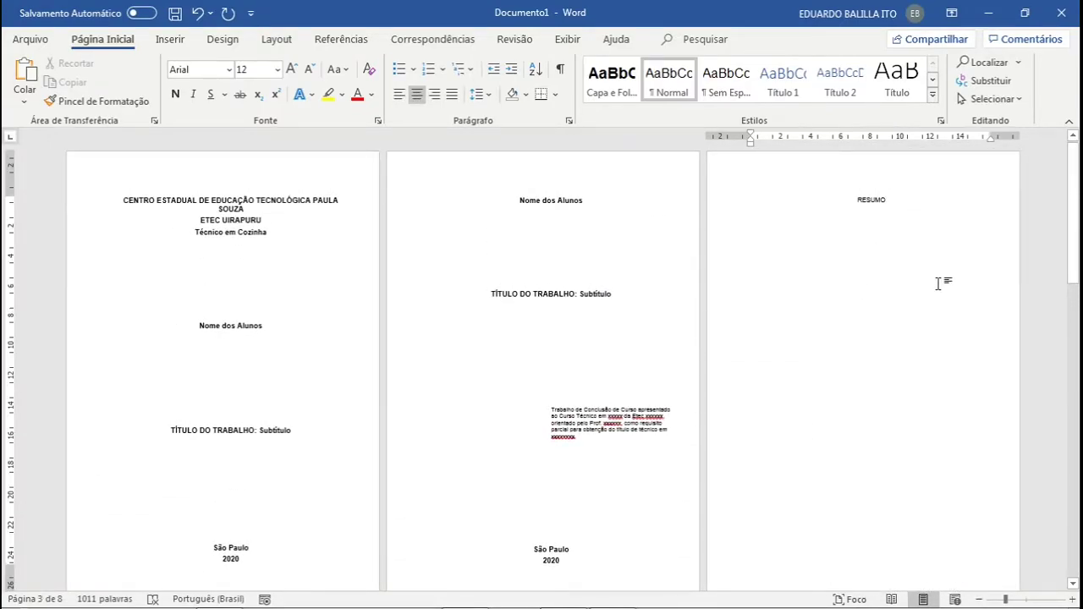
click(1072, 599)
click(1072, 599)
click(1072, 599)
click(1072, 600)
click(1072, 600)
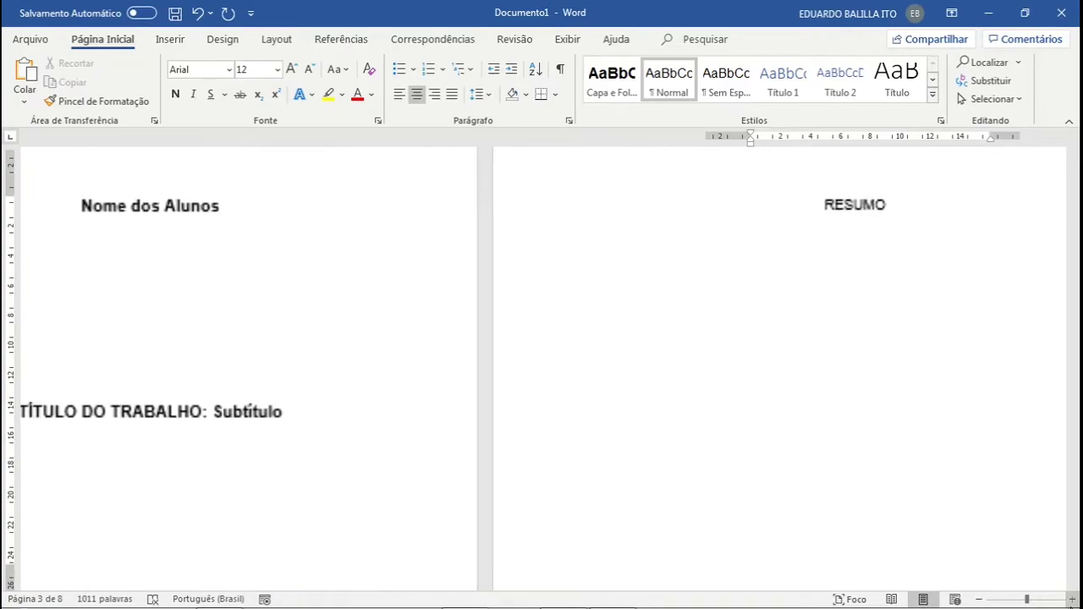
key(Return)
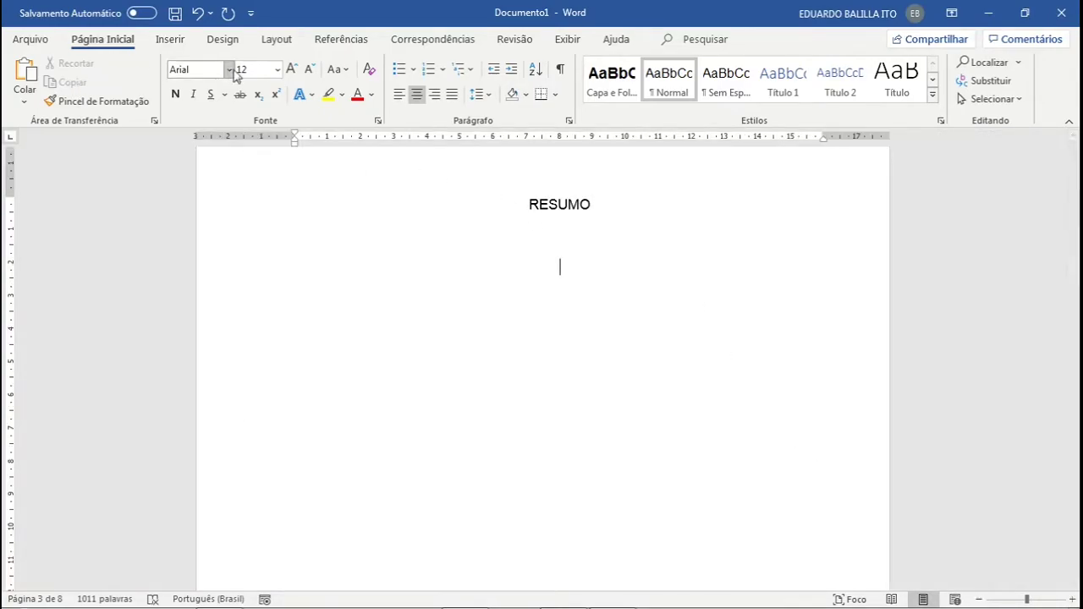
click(398, 94)
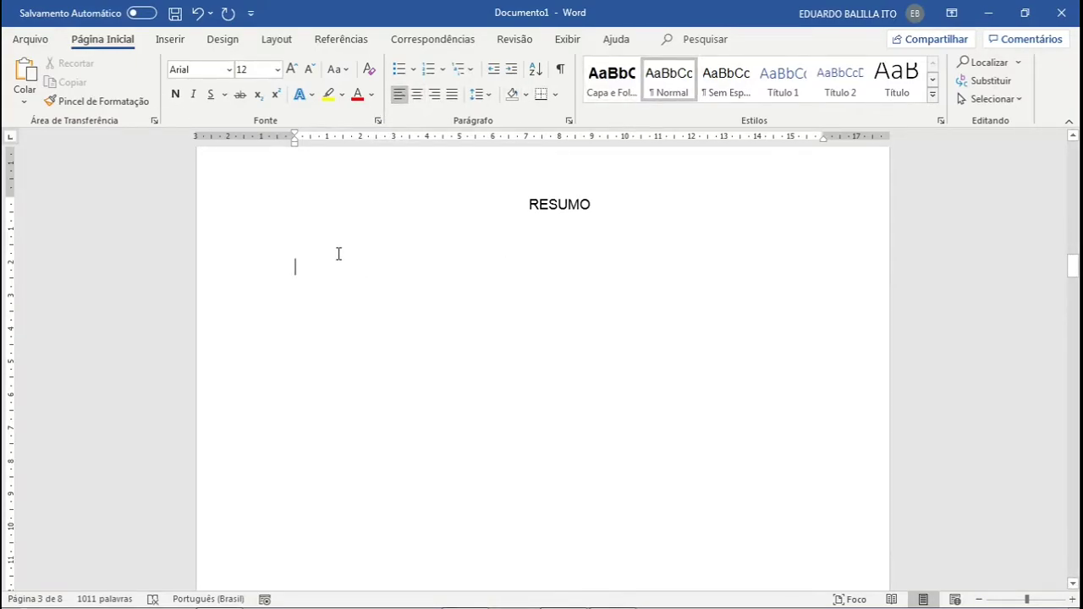
- Fill the RESUMO page with five paragraphs of sample text using the =rand(5) formula
text(=rand()
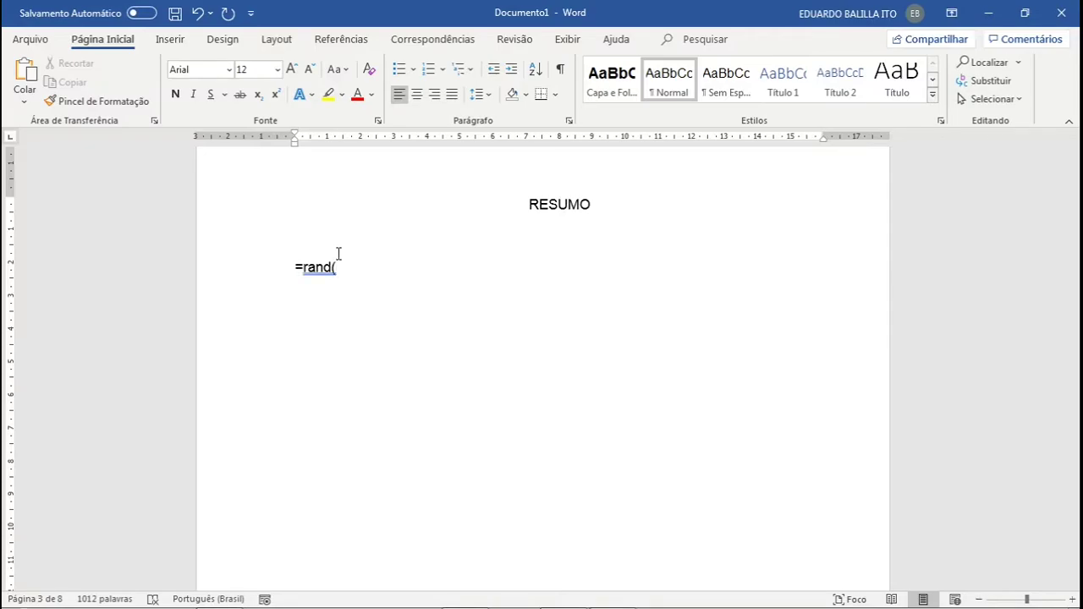
text(5)
key(Return)
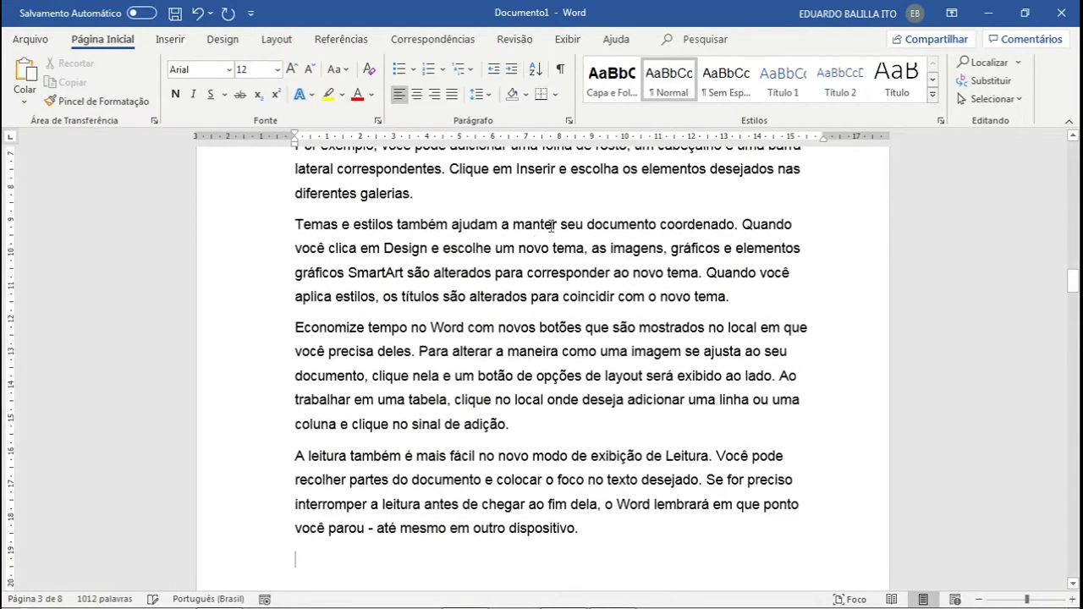
- Start a left-aligned paragraph below the ABSTRACT heading, leaving one blank line between them
scroll(617, 392, down, 1)
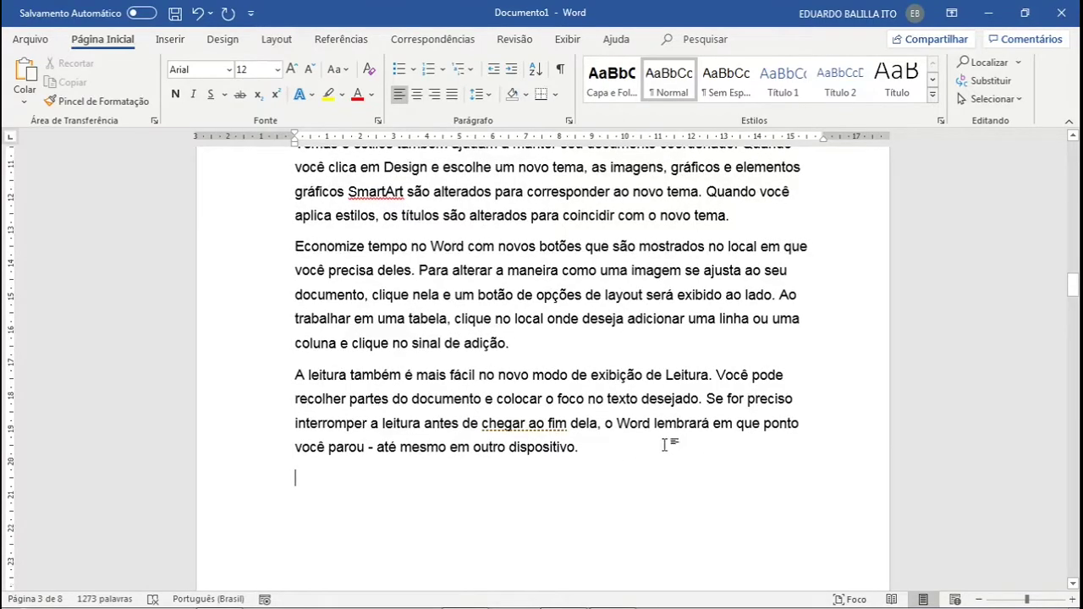
scroll(595, 395, down, 6)
click(653, 194)
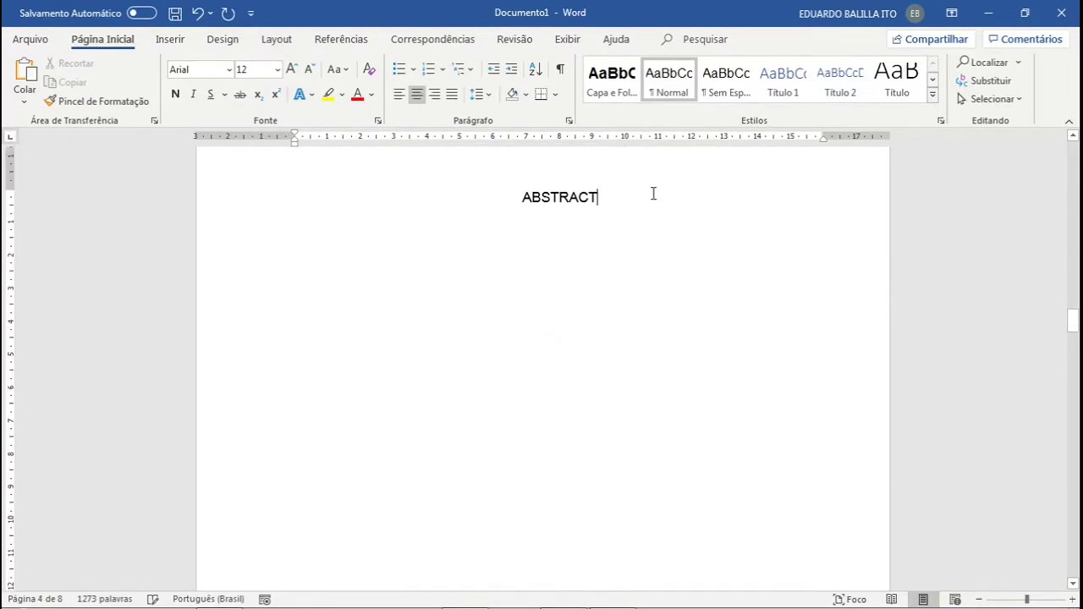
key(Return)
key(Return)
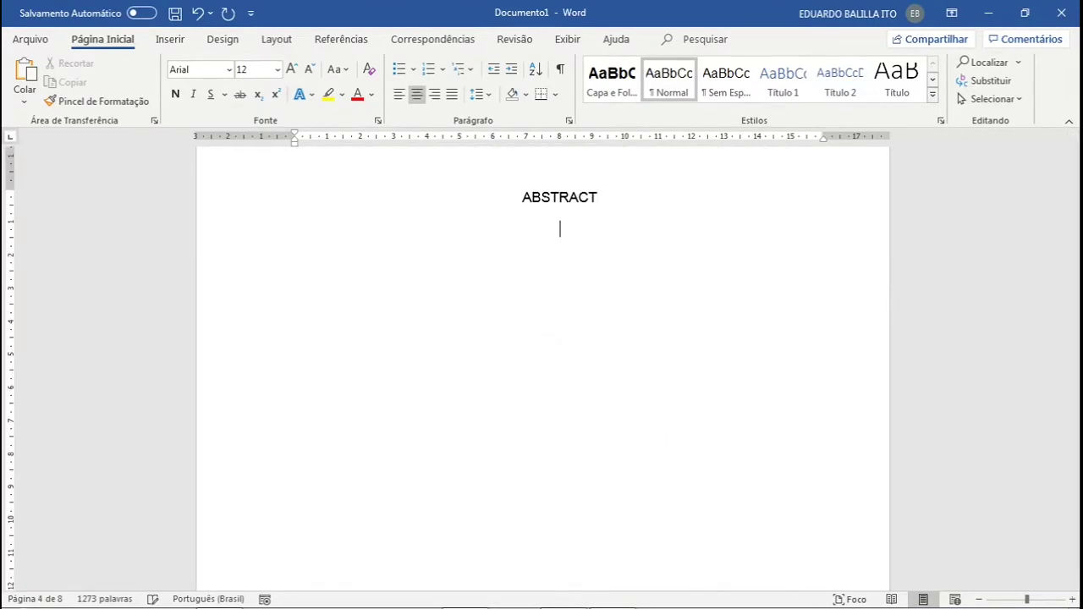
key(Return)
click(400, 96)
- Generate five paragraphs of sample text on the ABSTRACT page with =rand(5)
text(=rand(5)
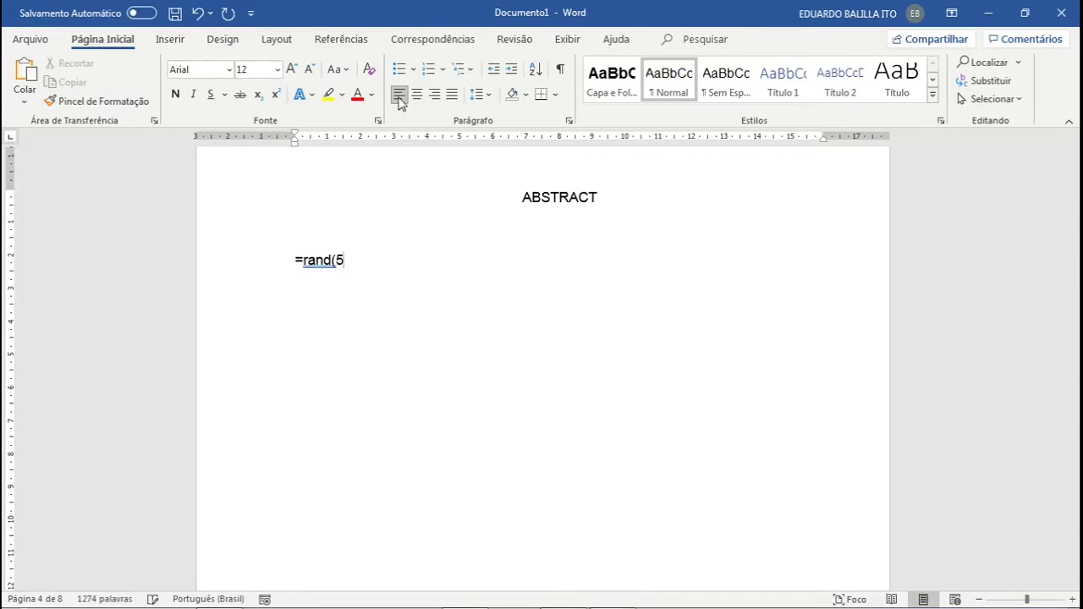
text())
key(Return)
- Review the sample text on the ABSTRACT and RESUMO pages, including its spacing and layout
scroll(749, 293, up, 7)
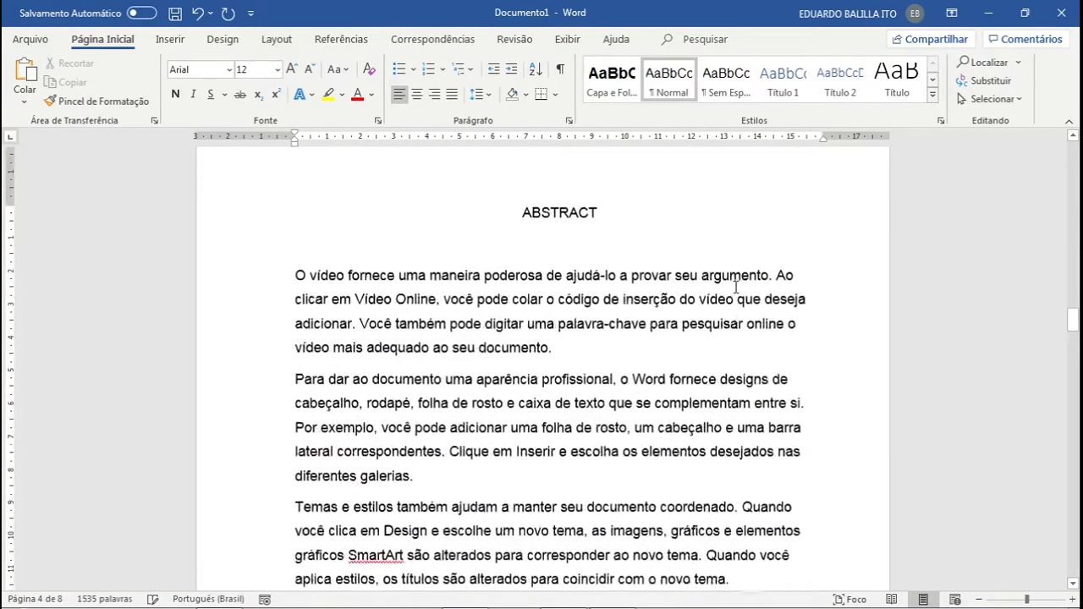
scroll(737, 288, down, 7)
scroll(735, 288, up, 3)
scroll(736, 288, up, 3)
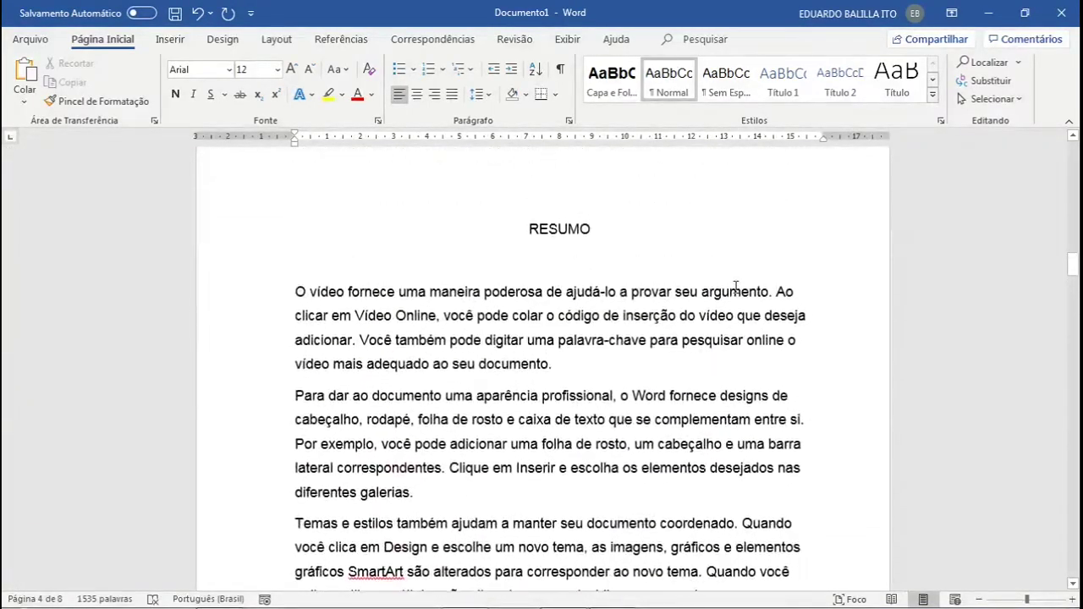
scroll(438, 282, down, 2)
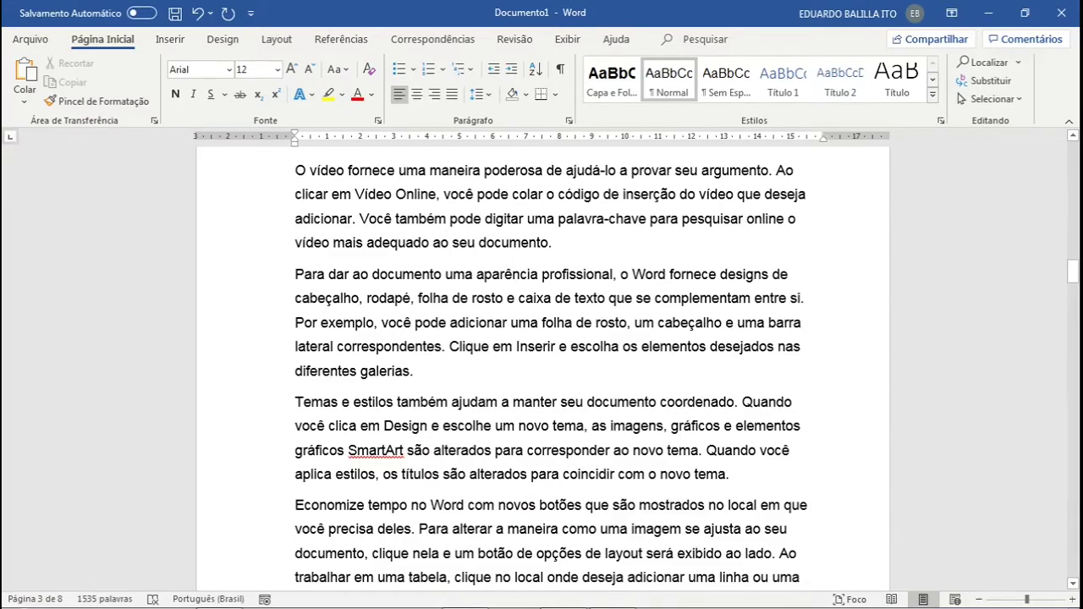
click(979, 600)
click(980, 600)
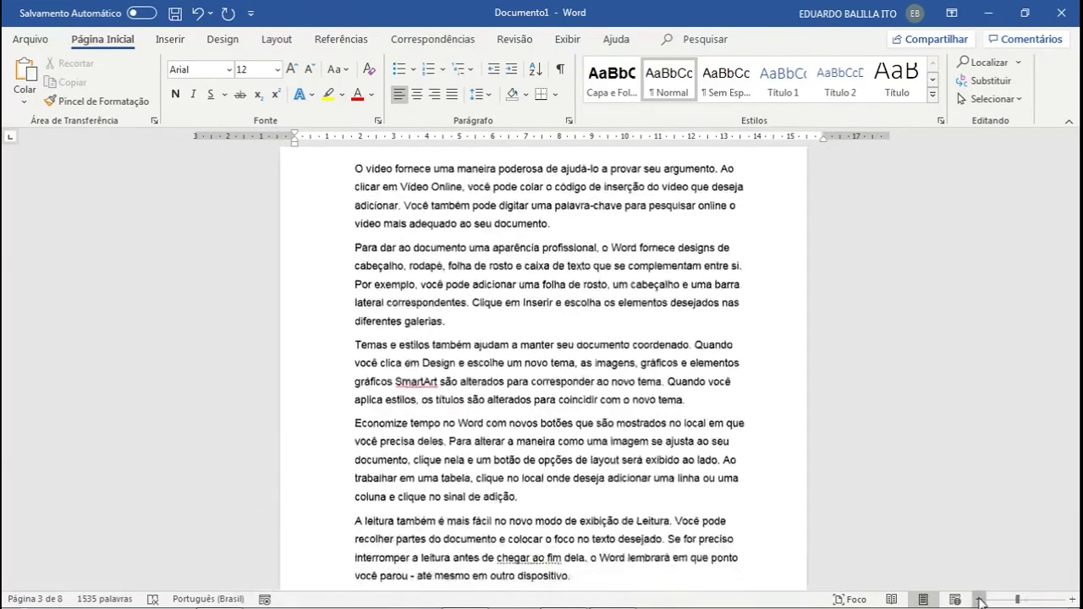
- Set the line spacing of the five sample paragraphs on the RESUMO page to Simples
click(979, 599)
click(980, 599)
scroll(254, 322, up, 1)
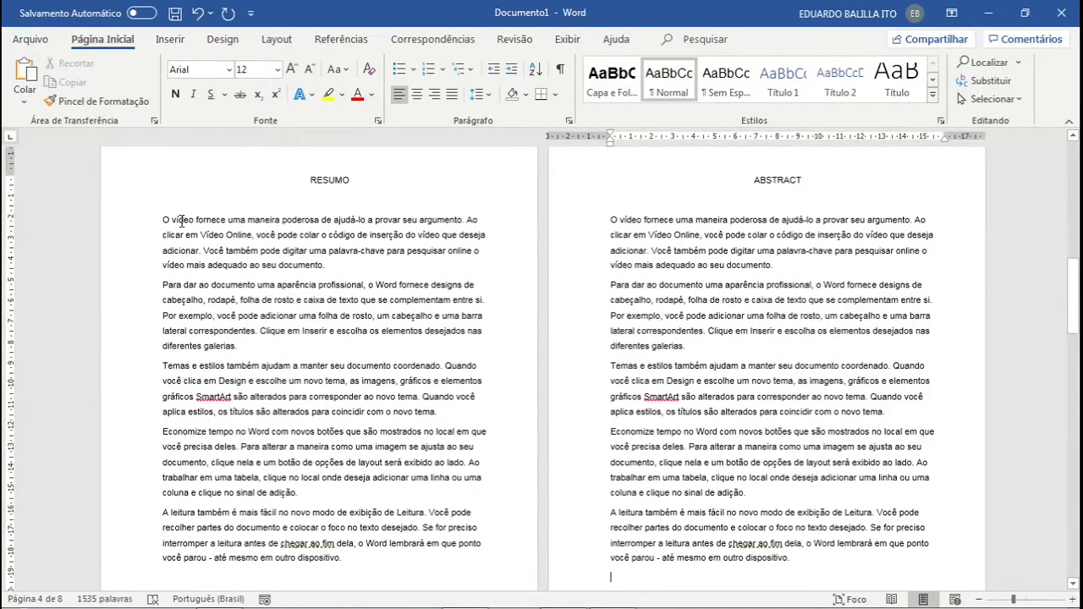
drag(163, 220, 363, 560)
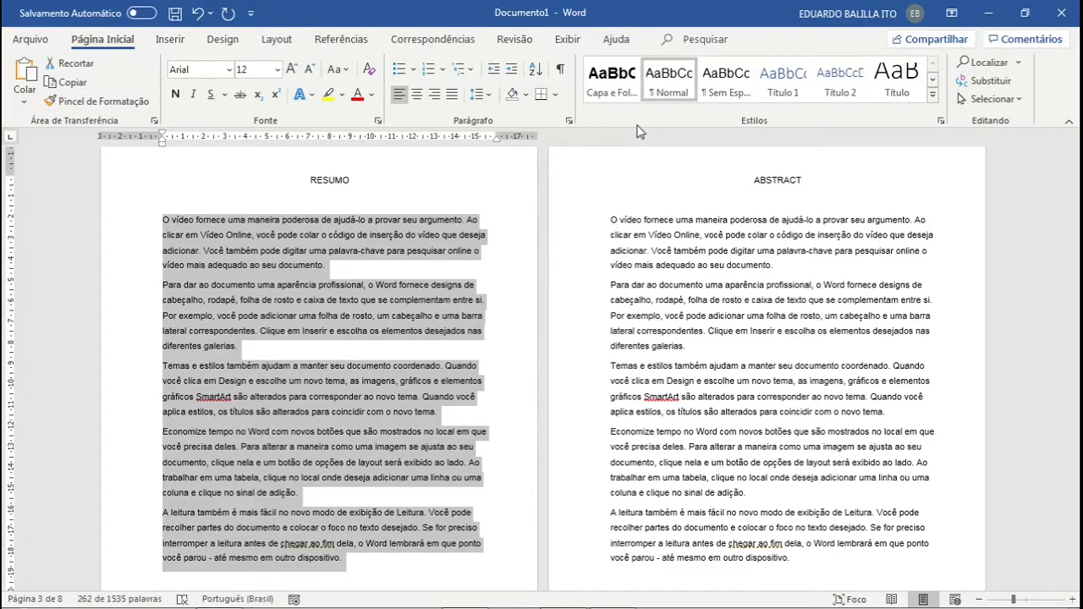
click(569, 123)
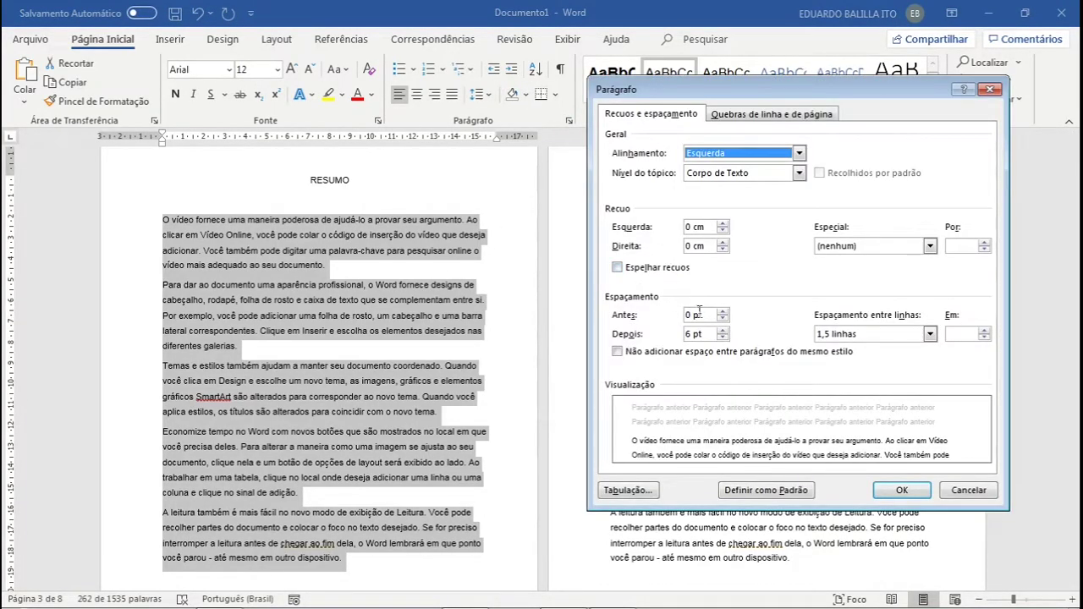
click(929, 334)
click(847, 343)
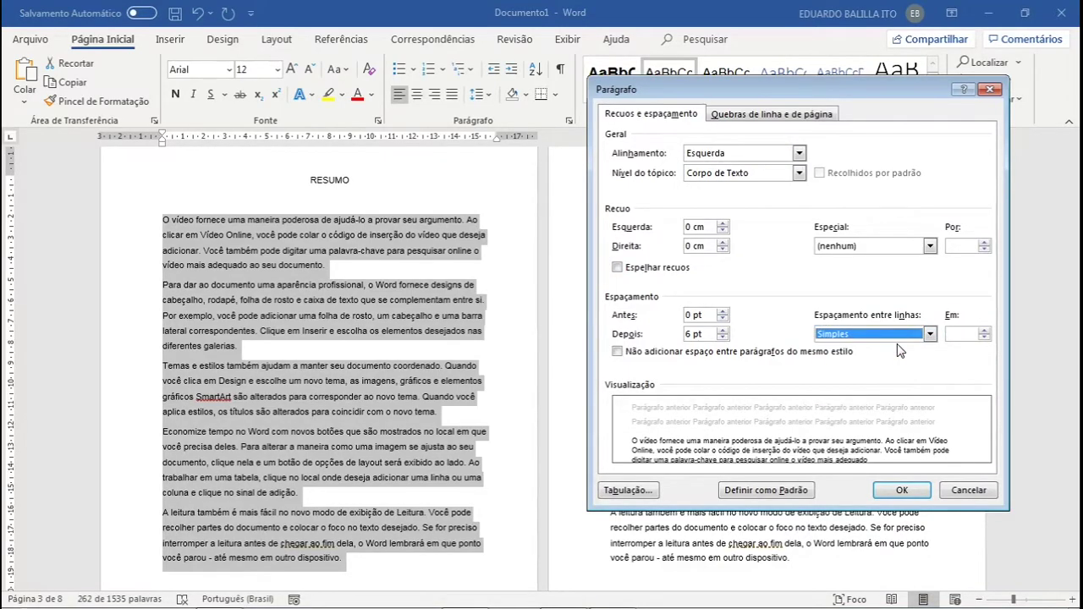
click(903, 491)
- Set the line spacing of the five sample paragraphs on the ABSTRACT page to Simples
drag(606, 220, 825, 566)
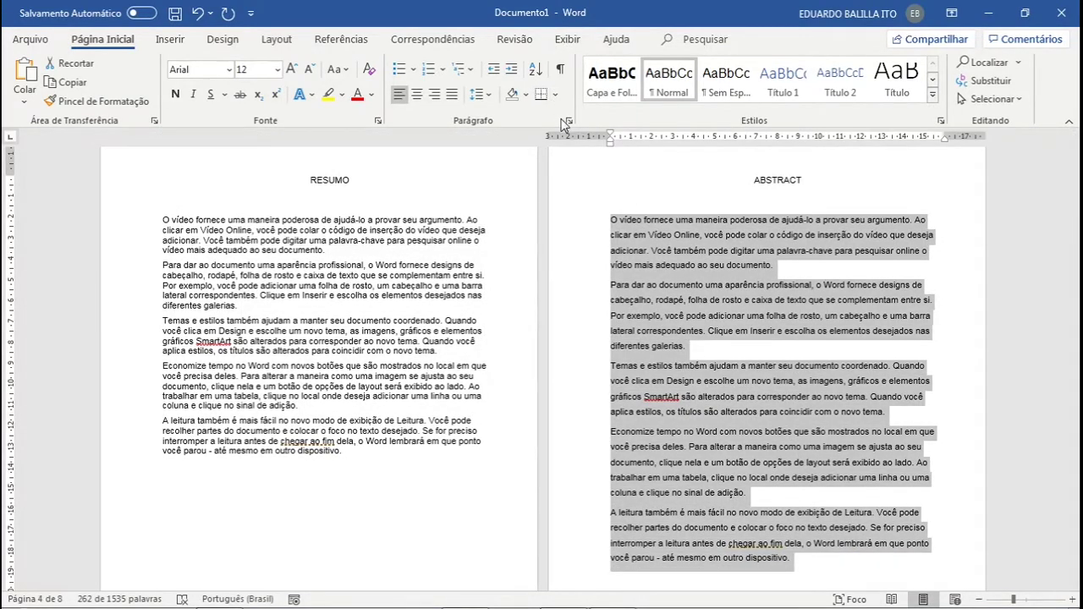
click(569, 121)
click(931, 335)
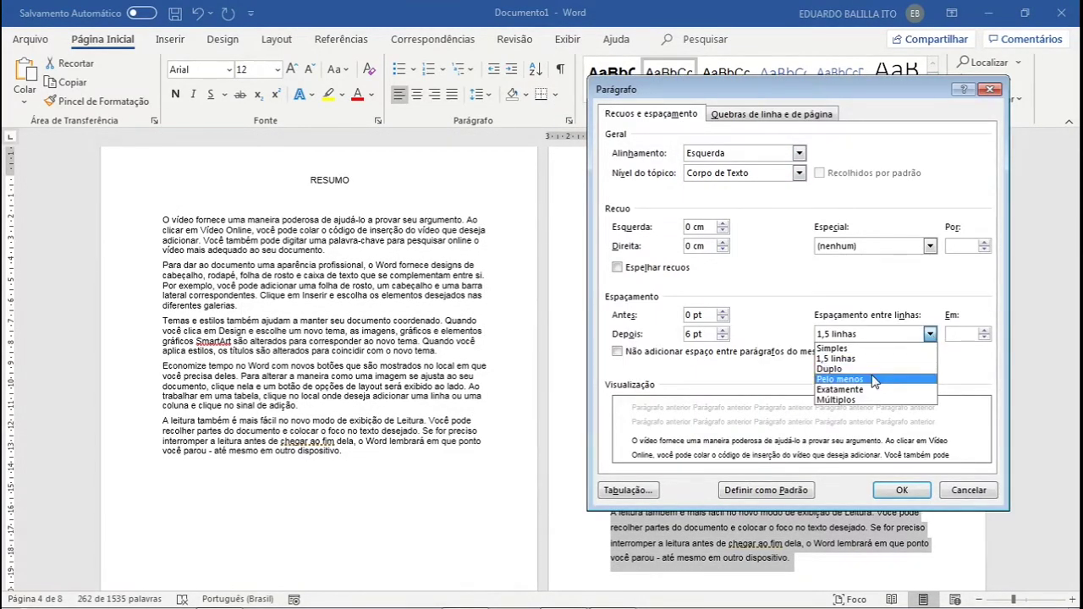
click(838, 348)
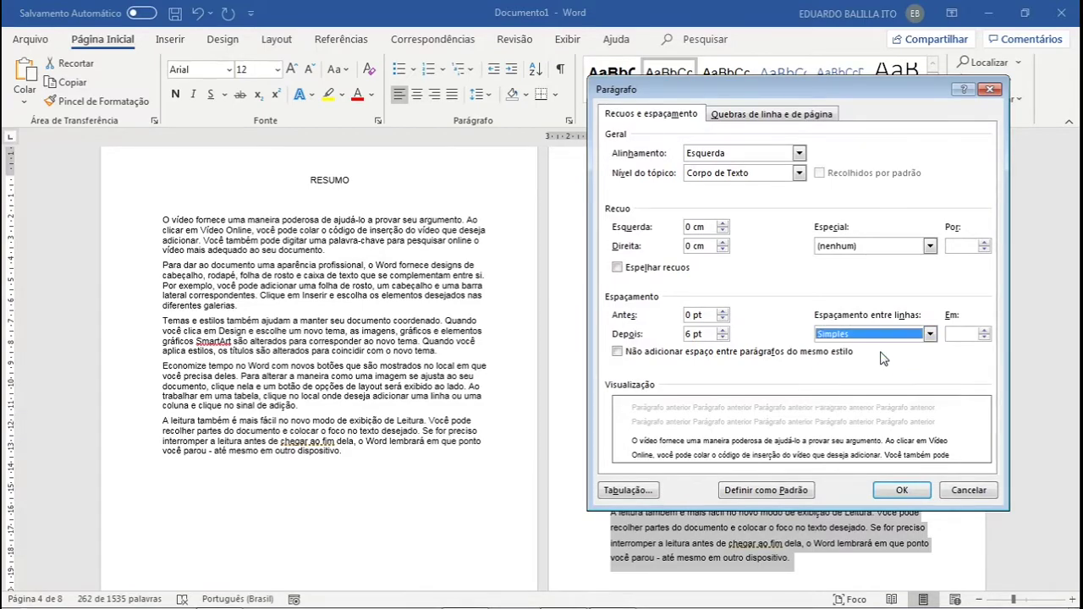
click(902, 492)
click(907, 474)
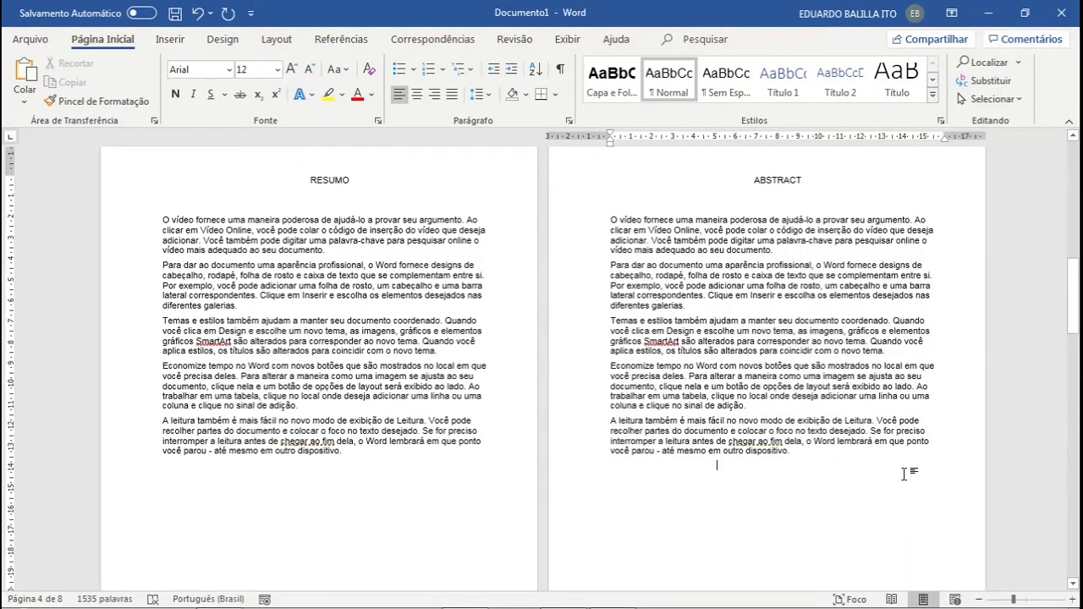
- Switch to the TCC manual in Acrobat Reader and check the section 2.1.4 spacing rules for captions and long quotations
mouse_move(448, 603)
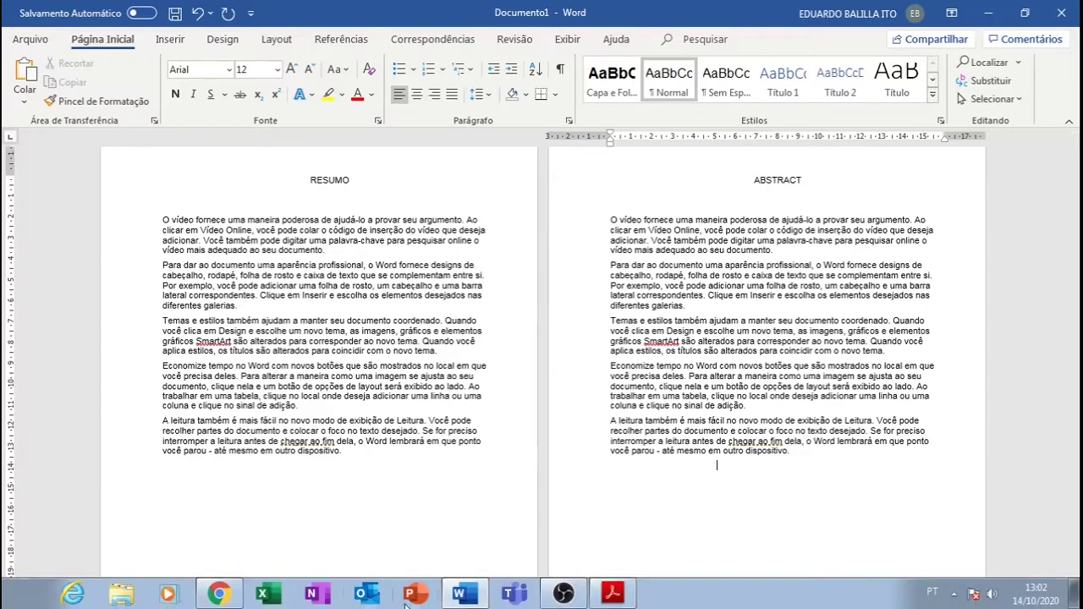
click(630, 599)
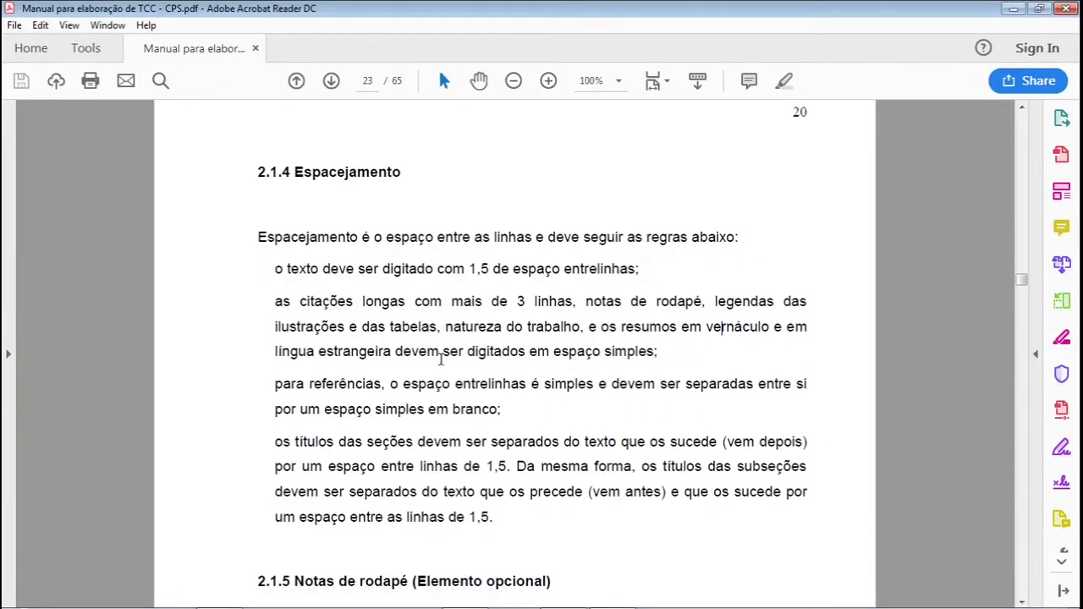
scroll(593, 370, down, 1)
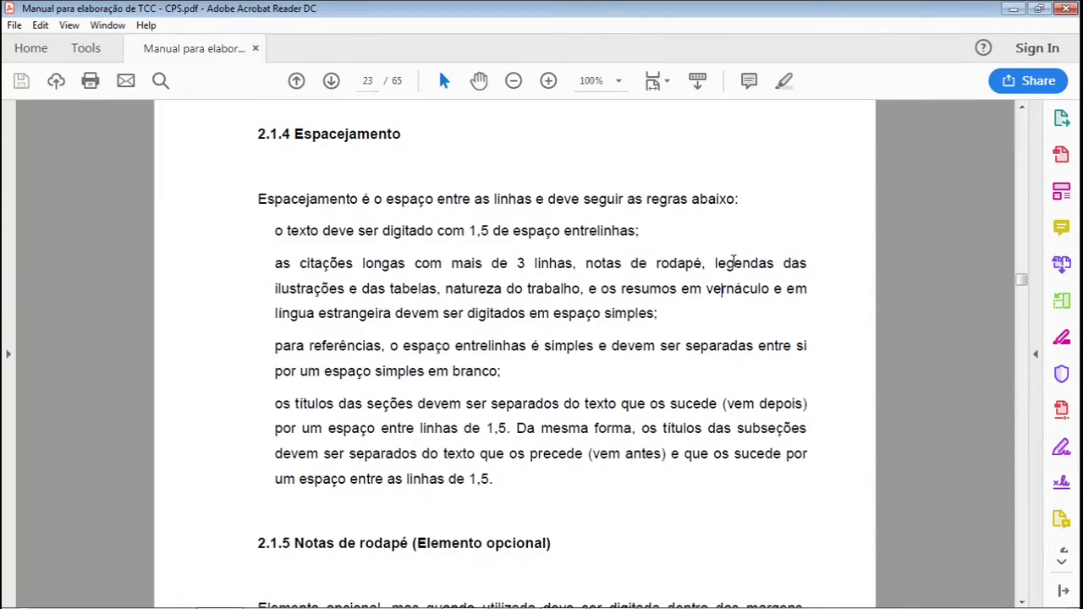
drag(733, 263, 783, 262)
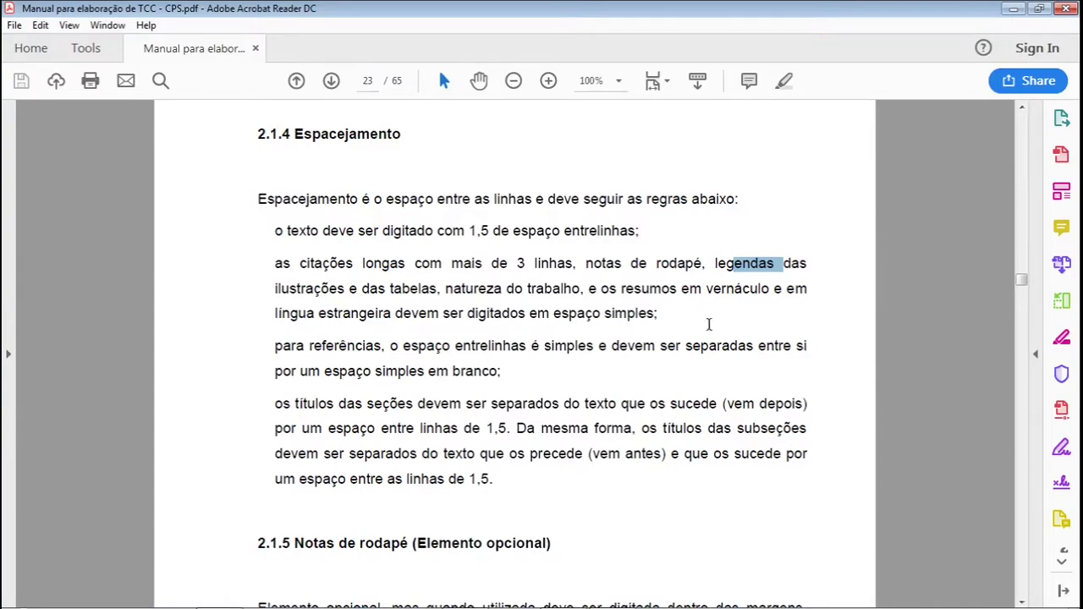
drag(301, 264, 573, 264)
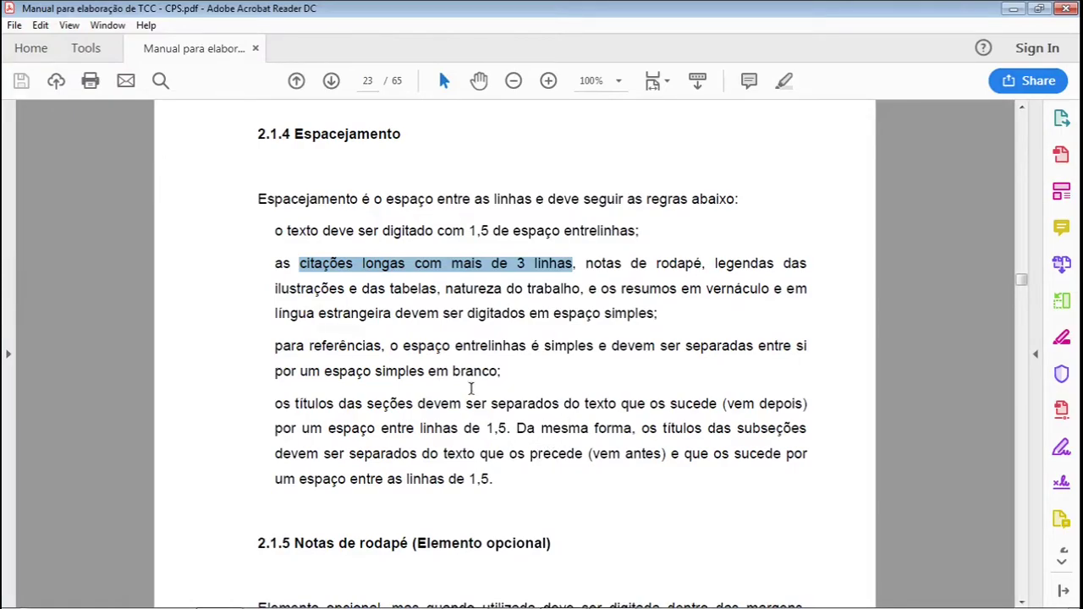
- Return to Word and look up the Inserir Nota de Rodapé command for footnotes
click(464, 595)
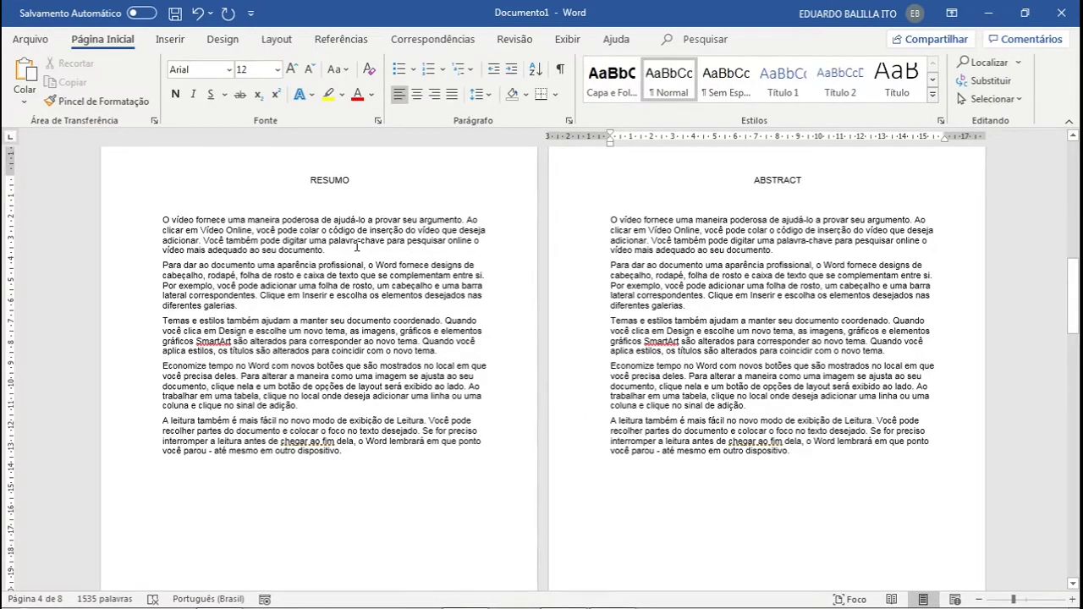
scroll(356, 246, down, 3)
scroll(381, 245, down, 2)
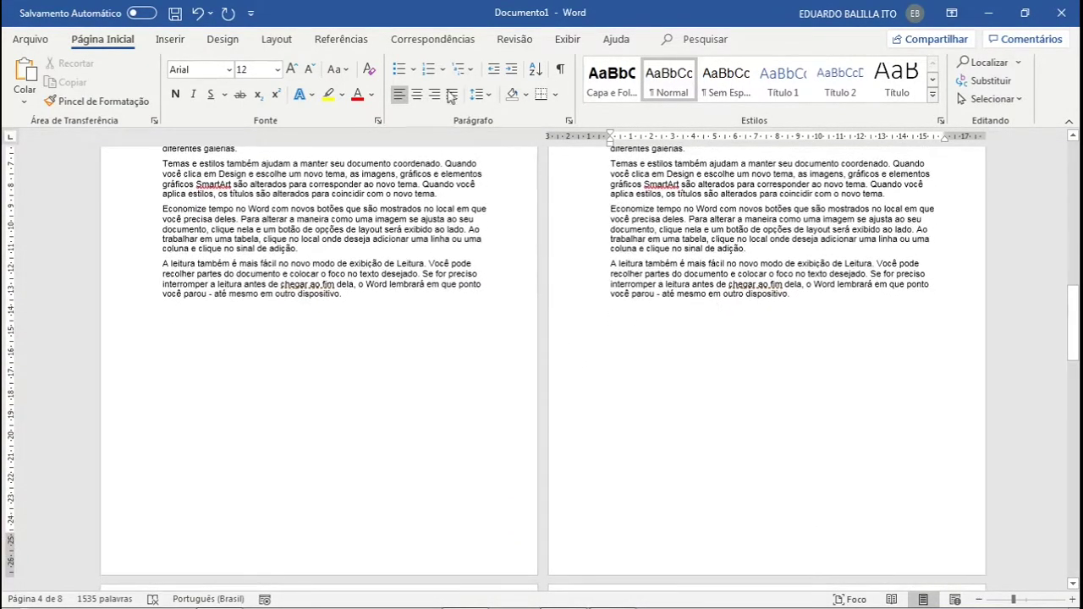
click(364, 43)
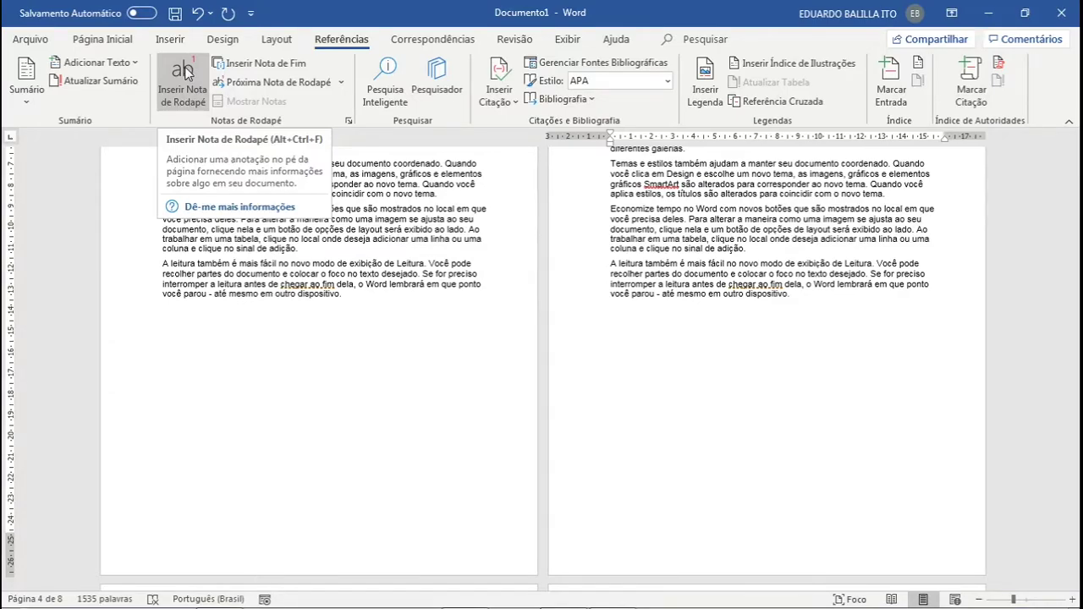
click(101, 39)
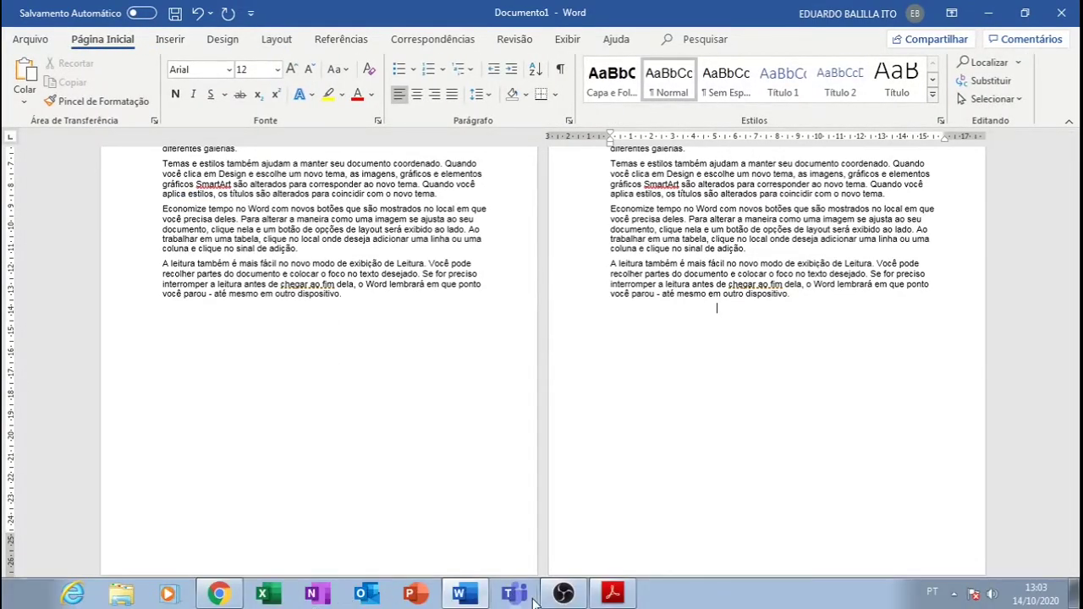
- Switch to the TCC manual and read sections 2.1.5 on footnotes and 2.1.6 on section numbering
click(613, 602)
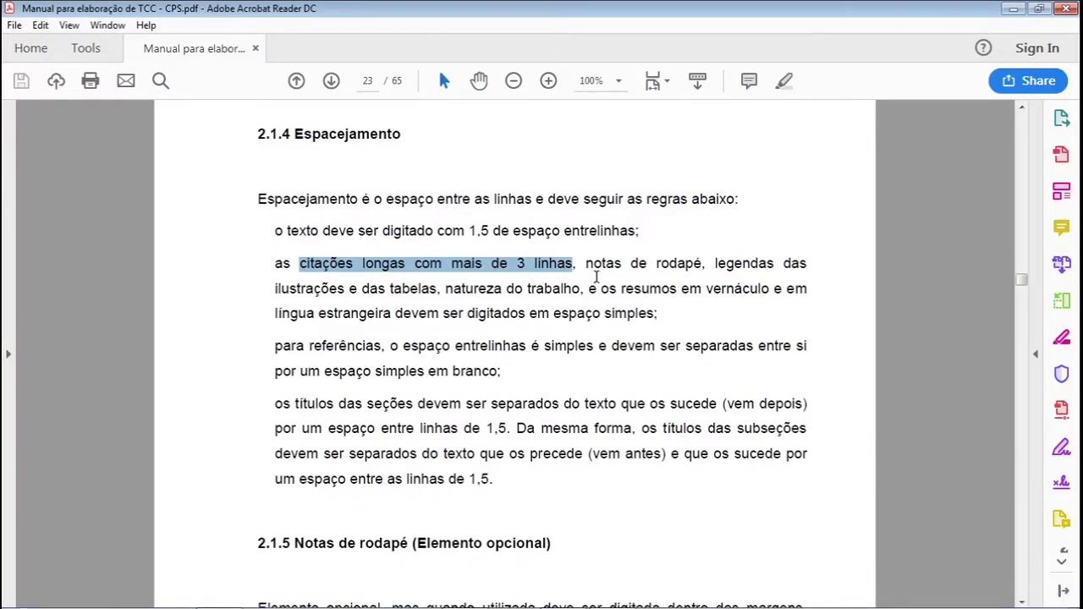
scroll(593, 273, down, 5)
scroll(456, 265, down, 1)
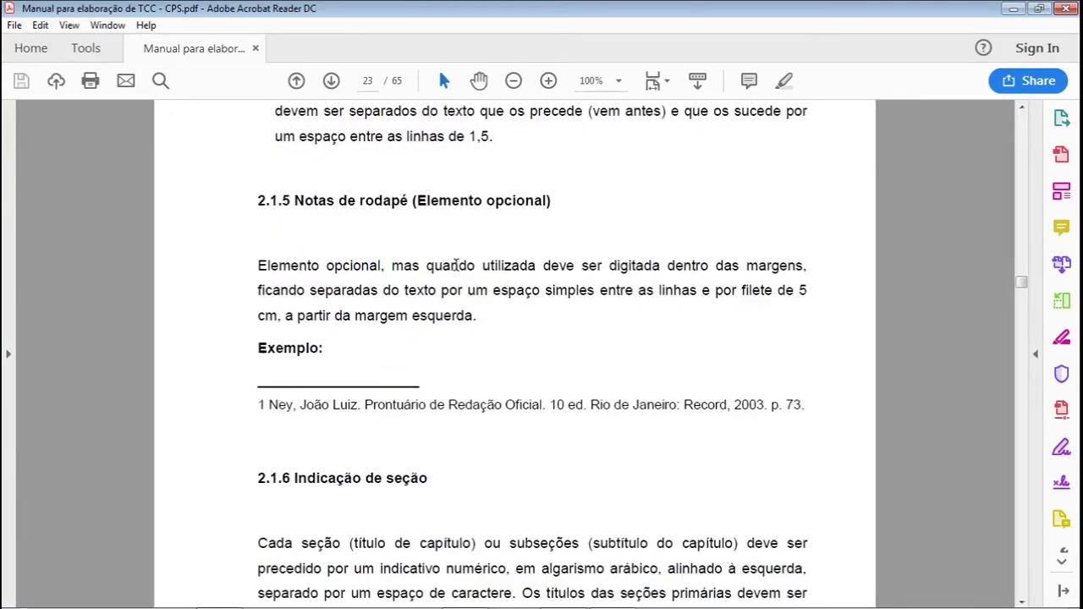
scroll(508, 259, down, 5)
scroll(628, 249, up, 4)
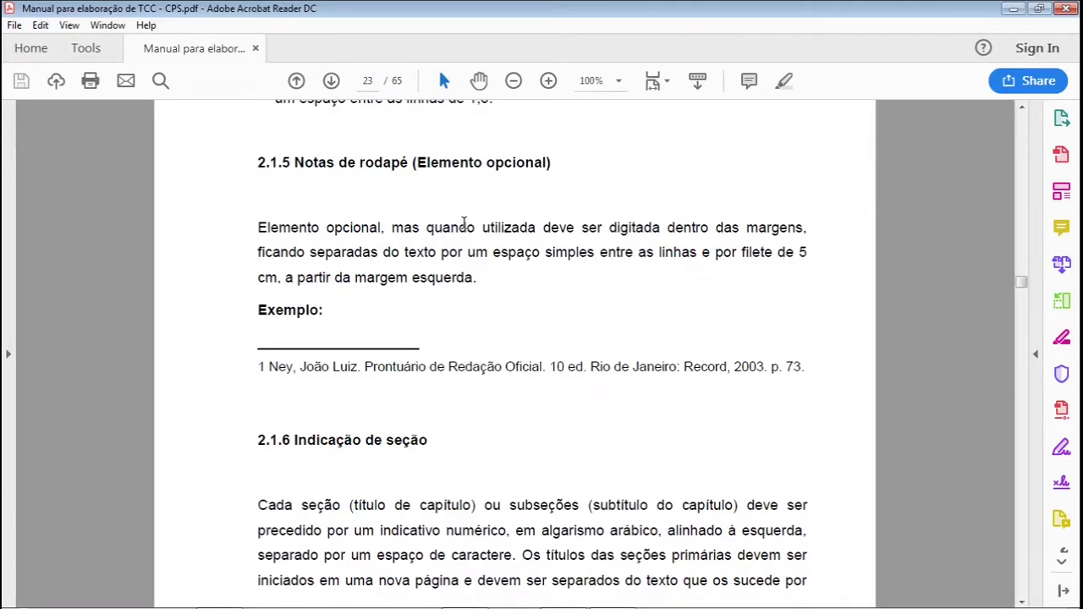
scroll(464, 222, down, 1)
scroll(465, 221, up, 4)
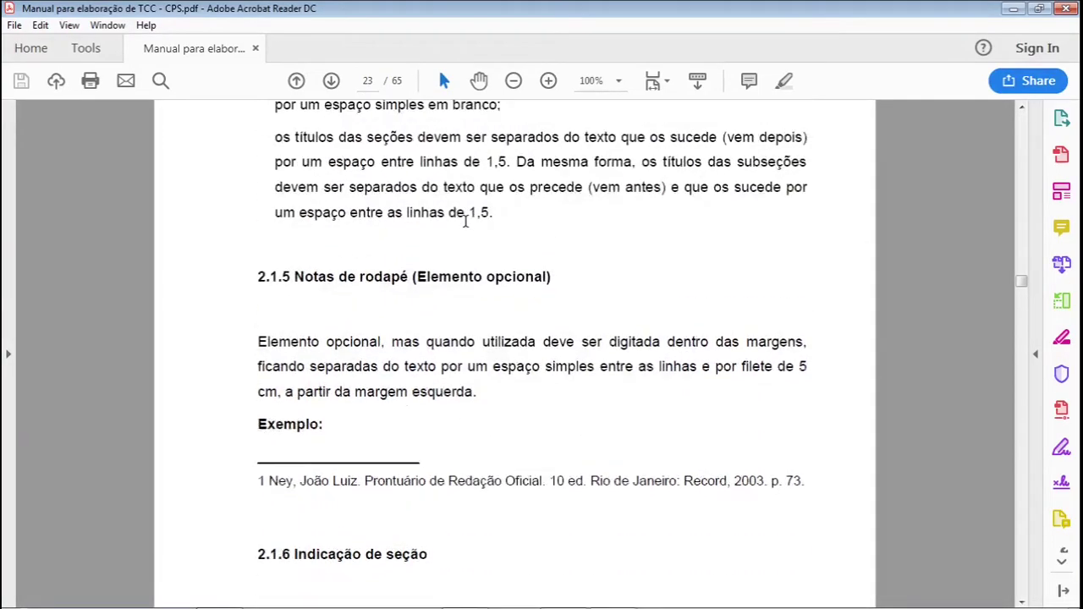
scroll(464, 221, down, 6)
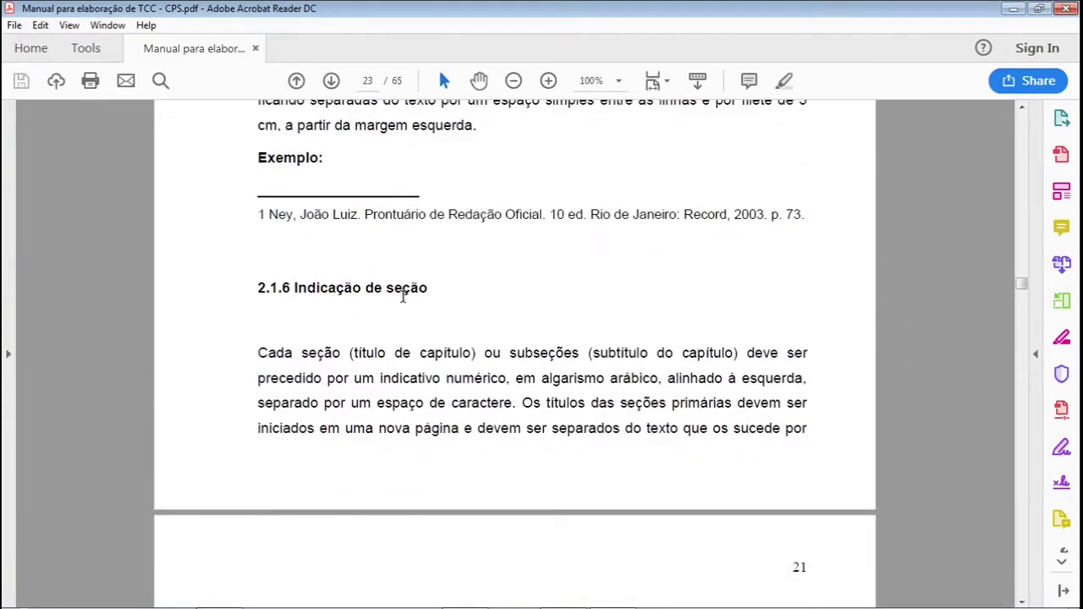
scroll(455, 314, down, 4)
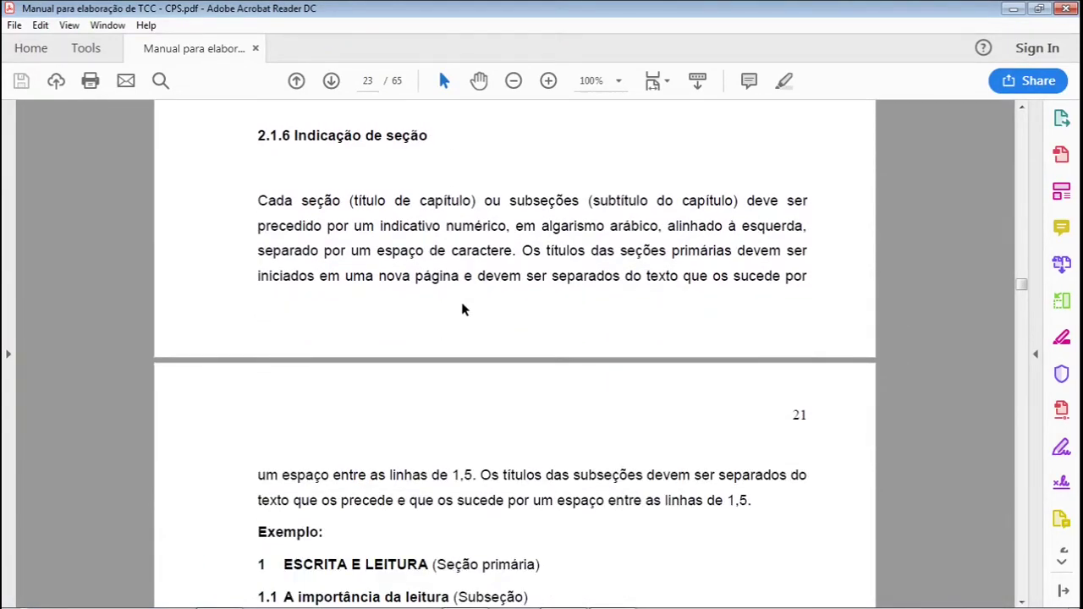
scroll(463, 304, down, 1)
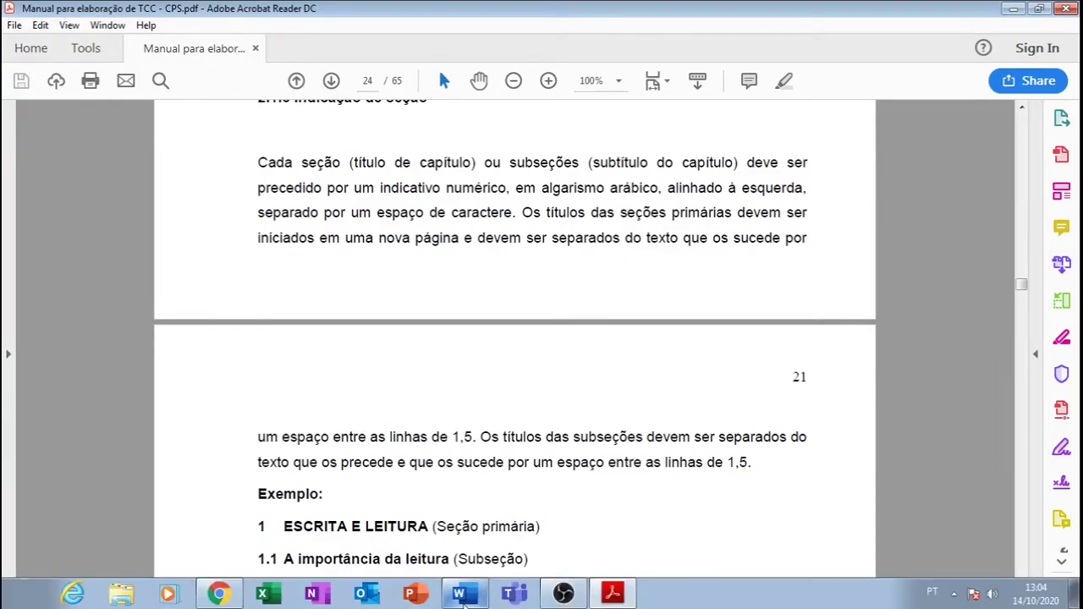
- Switch back to Word and number the INTRODUÇÃO heading with 1, separated from the title by one space
click(459, 602)
scroll(457, 253, up, 3)
scroll(495, 288, down, 10)
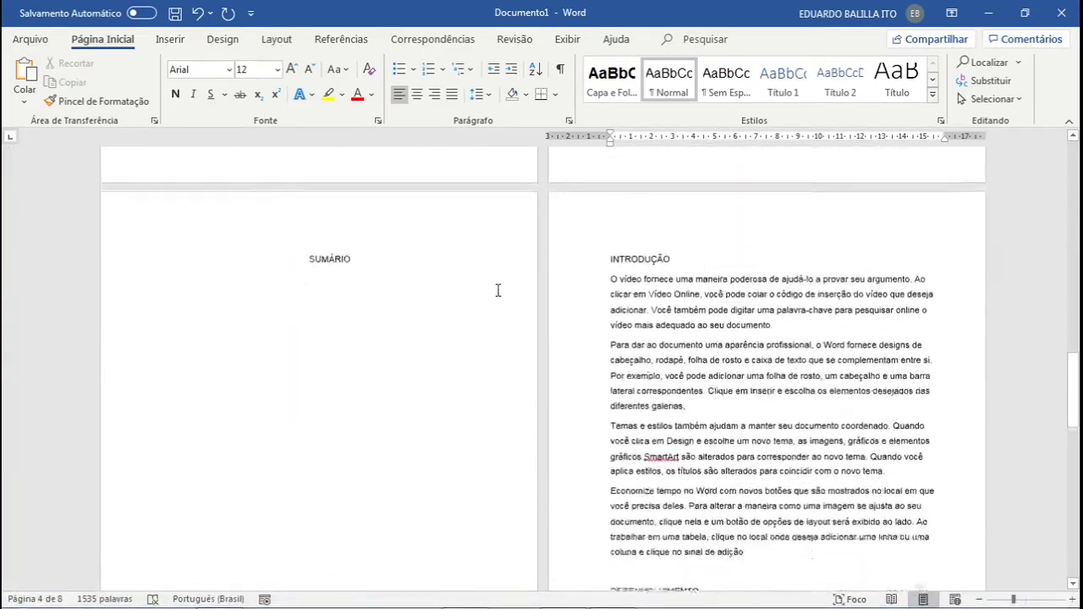
scroll(919, 279, up, 3)
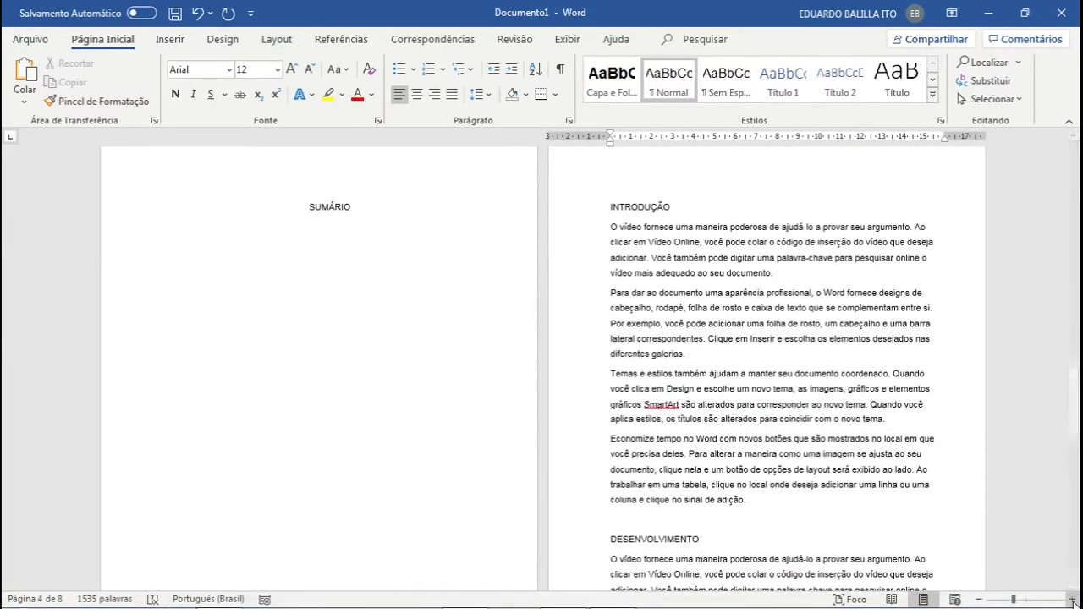
click(1071, 599)
click(1071, 600)
scroll(665, 404, down, 10)
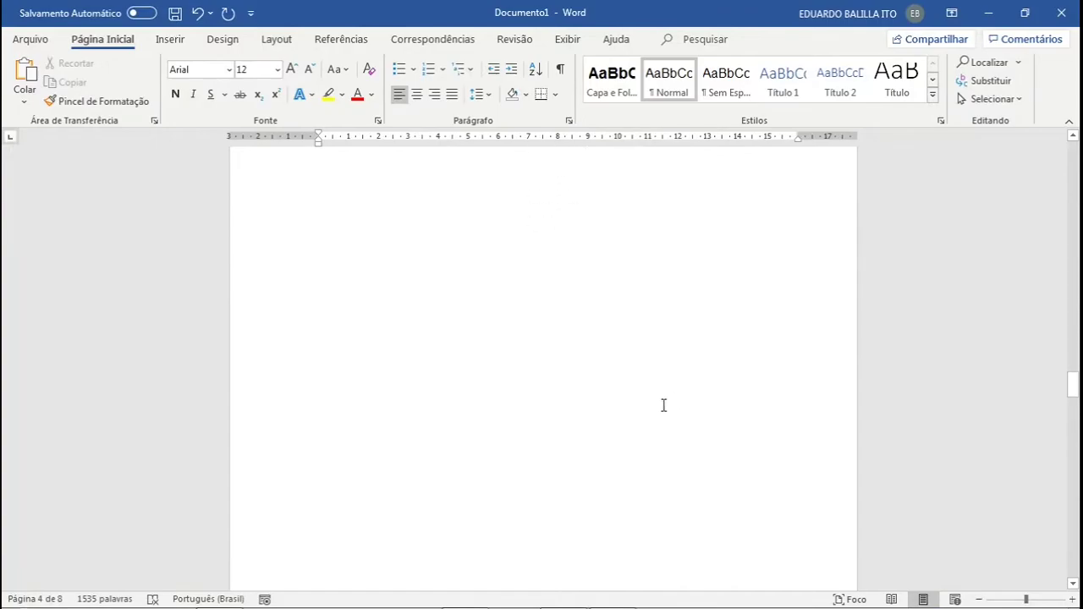
scroll(664, 406, up, 3)
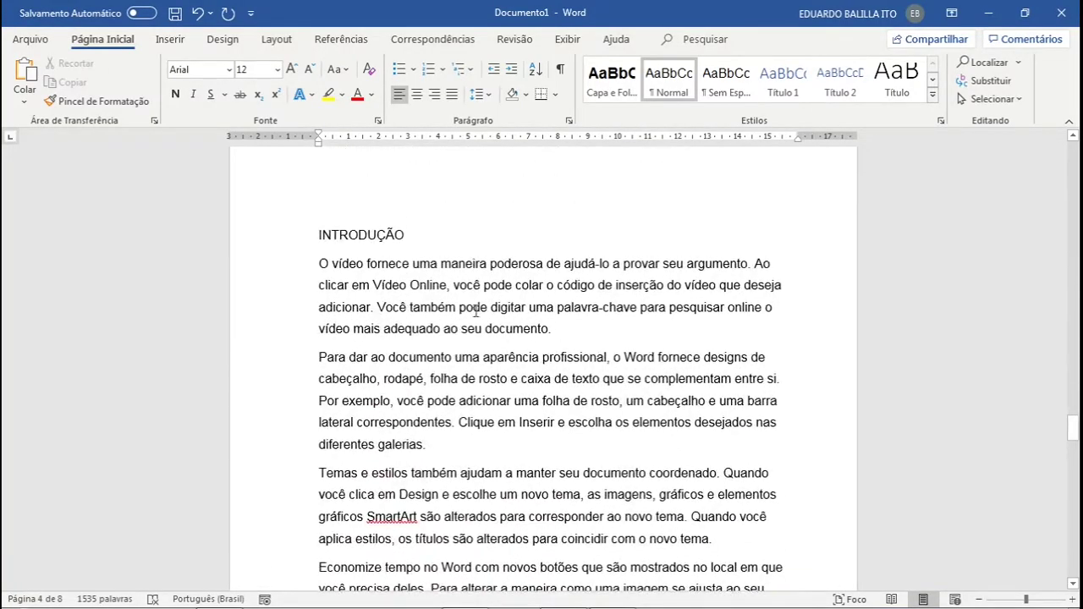
click(324, 236)
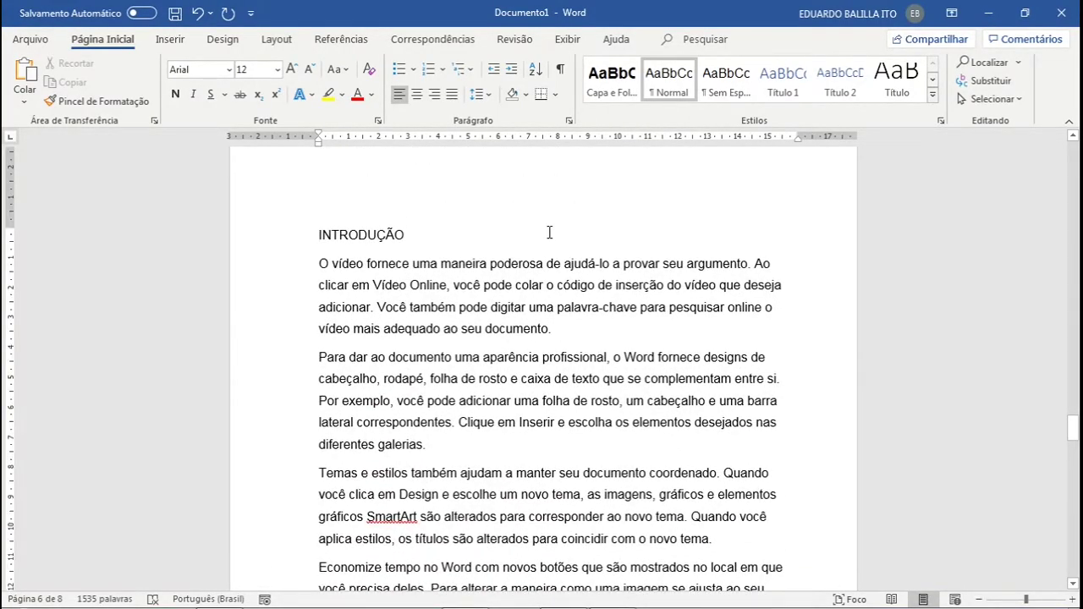
text(21)
key(BackSpace)
key(BackSpace)
text(1)
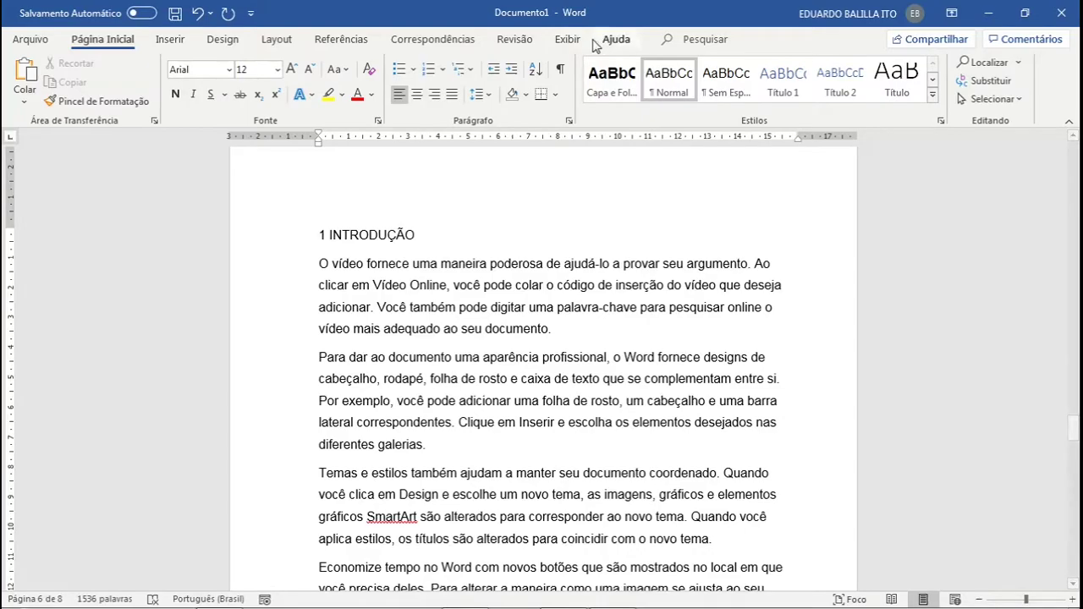
- Show the formatting marks to inspect the space between 1 and INTRODUÇÃO, and hide them again
click(560, 71)
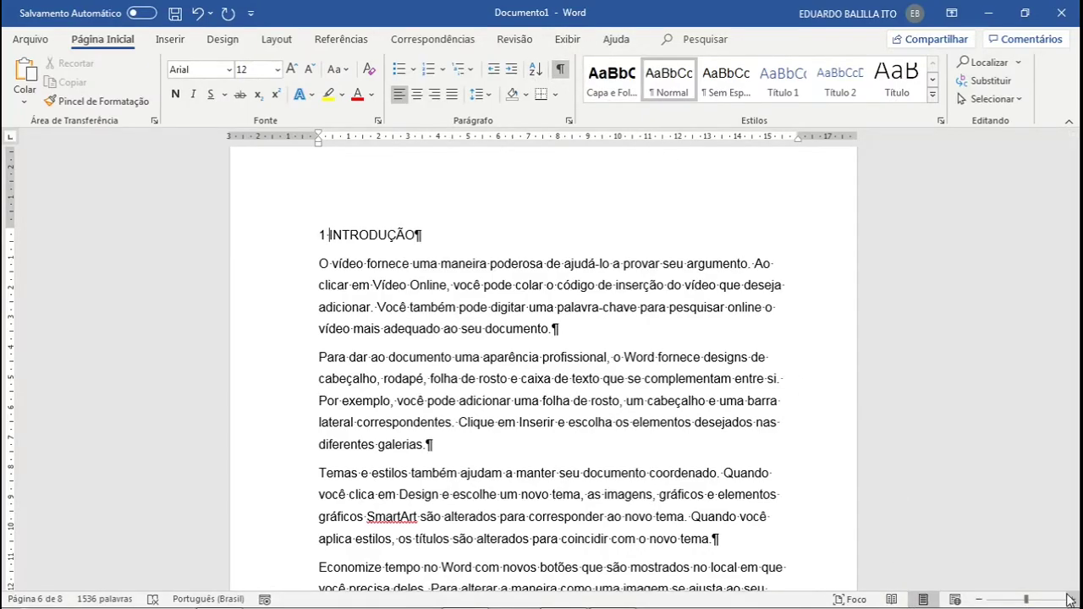
scroll(710, 401, up, 6)
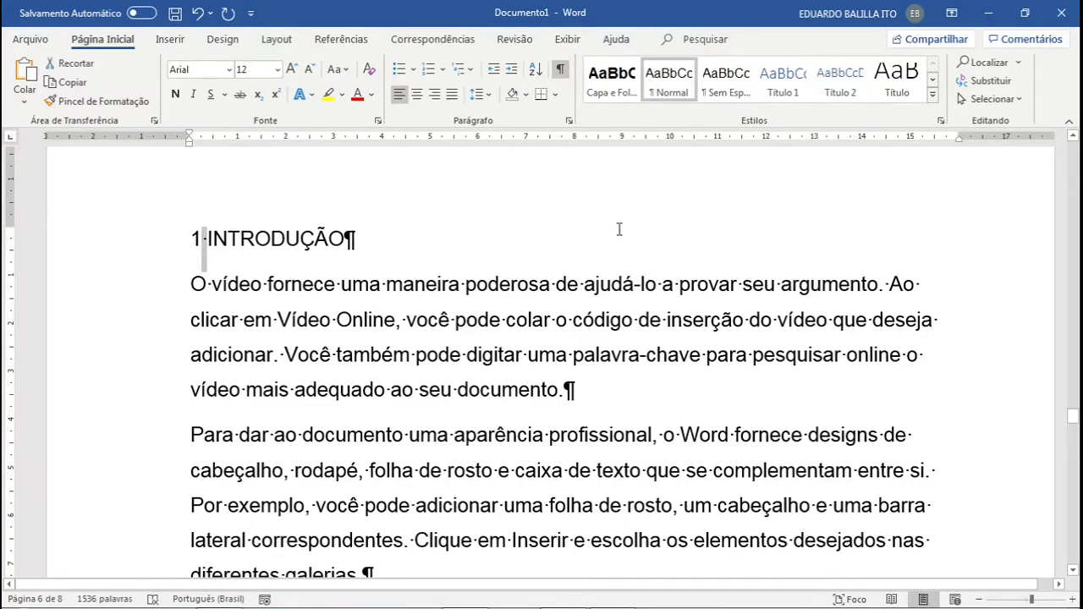
click(559, 69)
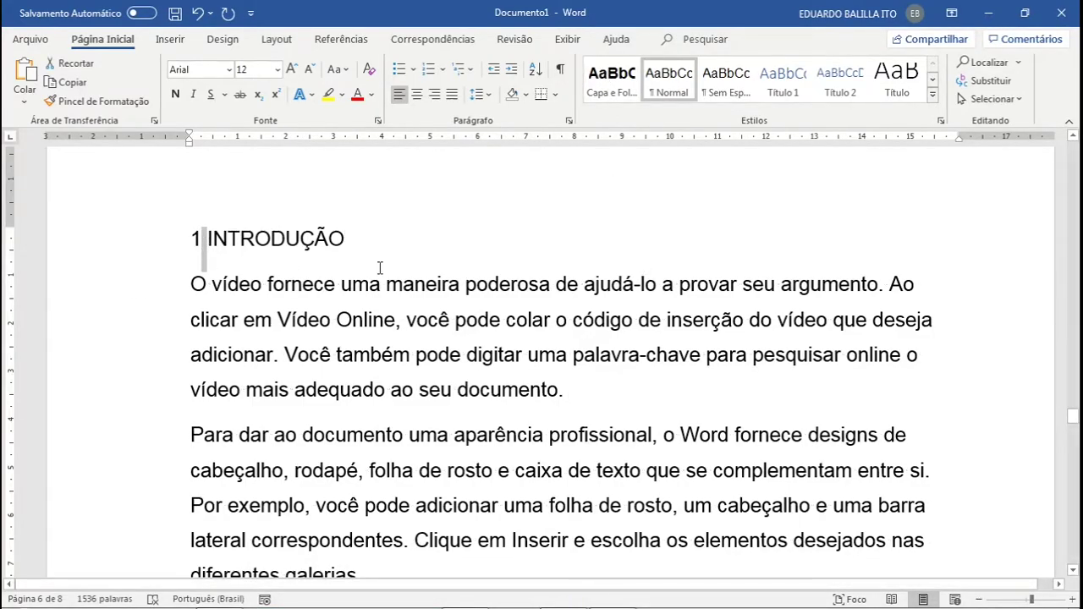
- Try a hyphen and replace it with an underscore after the number 1 in the INTRODUÇÃO heading
key(End)
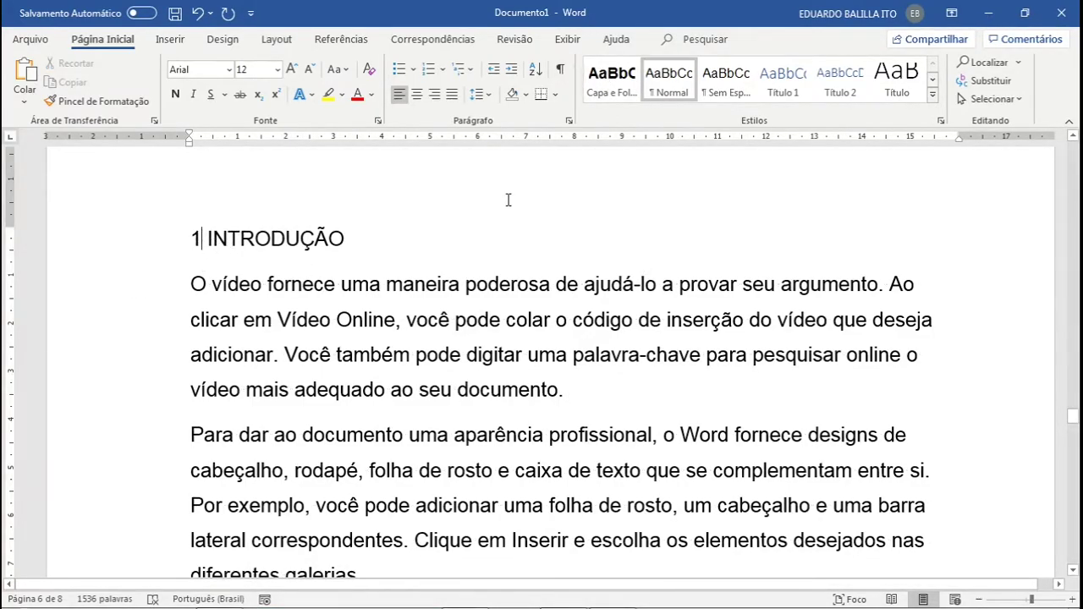
text(-)
key(BackSpace)
text(_)
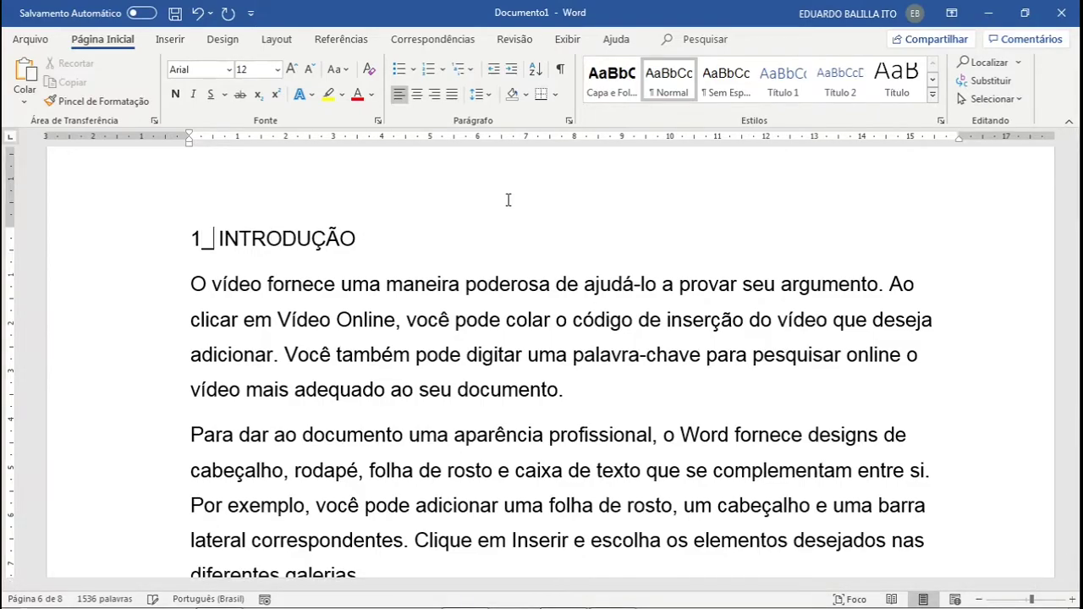
- Remove the underscore after the 1 in the INTRODUÇÃO heading, try a closing parenthesis there, and delete it too
key(BackSpace)
text())
key(BackSpace)
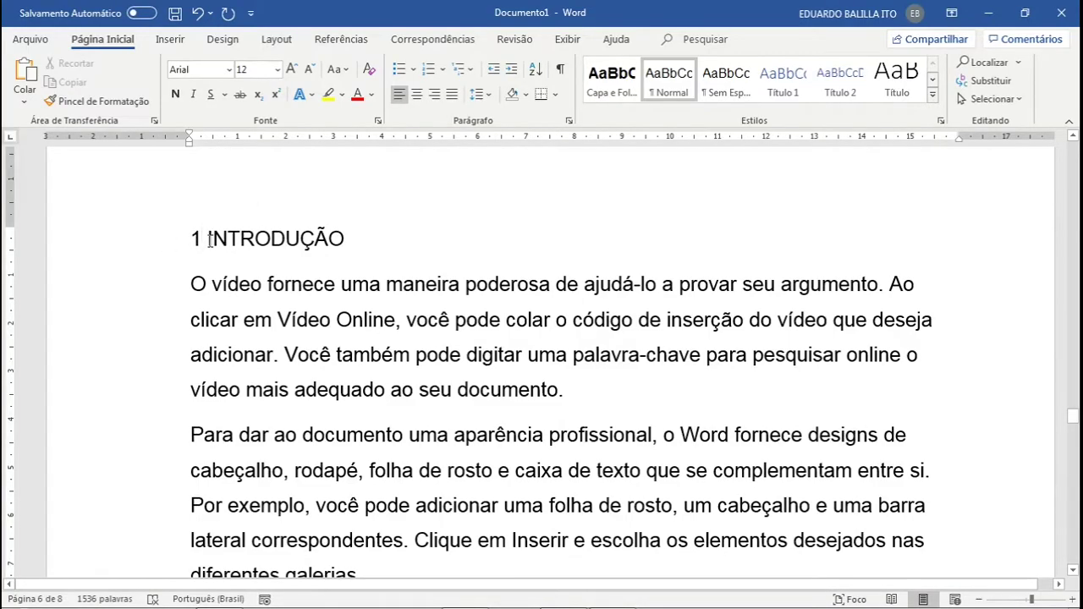
- Number the DESENVOLVIMENTO heading with 2 and the CONCLUSÃO heading with 3, each separated from the title by one space
scroll(310, 305, down, 9)
scroll(205, 337, up, 3)
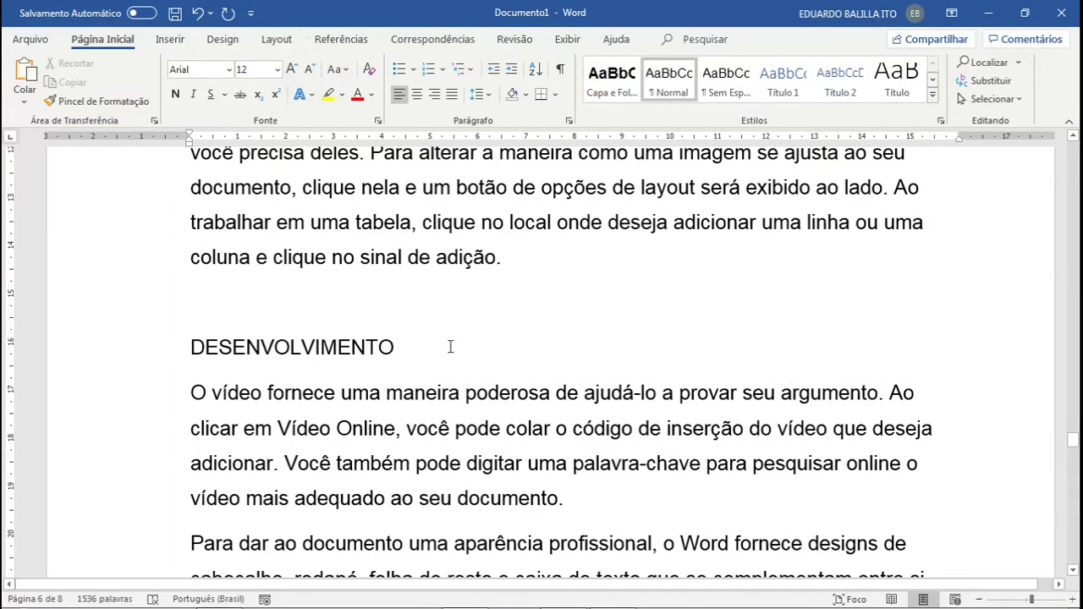
click(192, 347)
text(2)
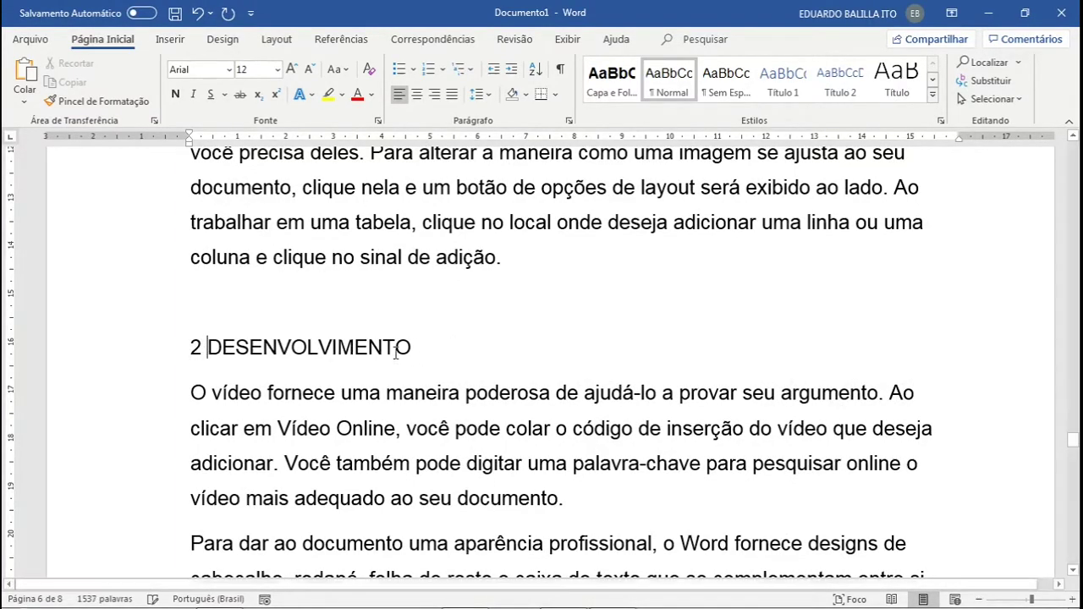
scroll(230, 457, down, 12)
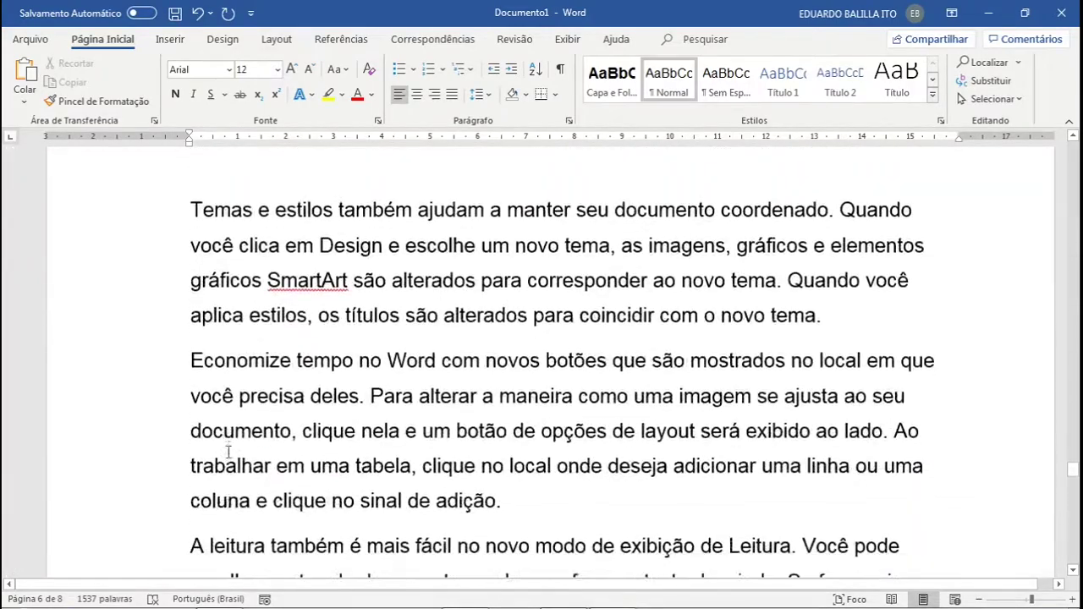
scroll(227, 454, down, 15)
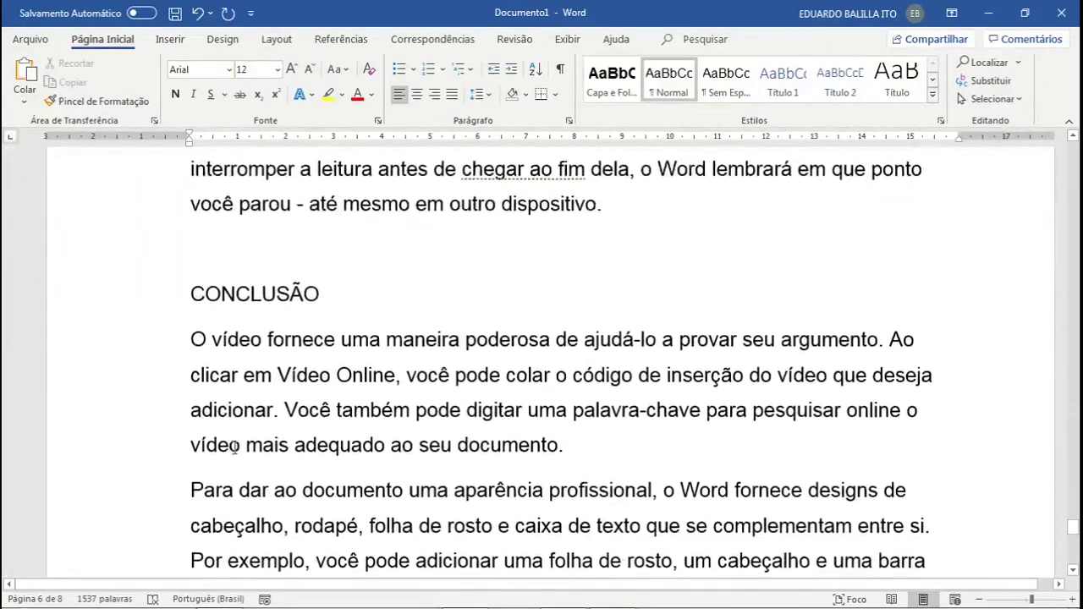
click(189, 292)
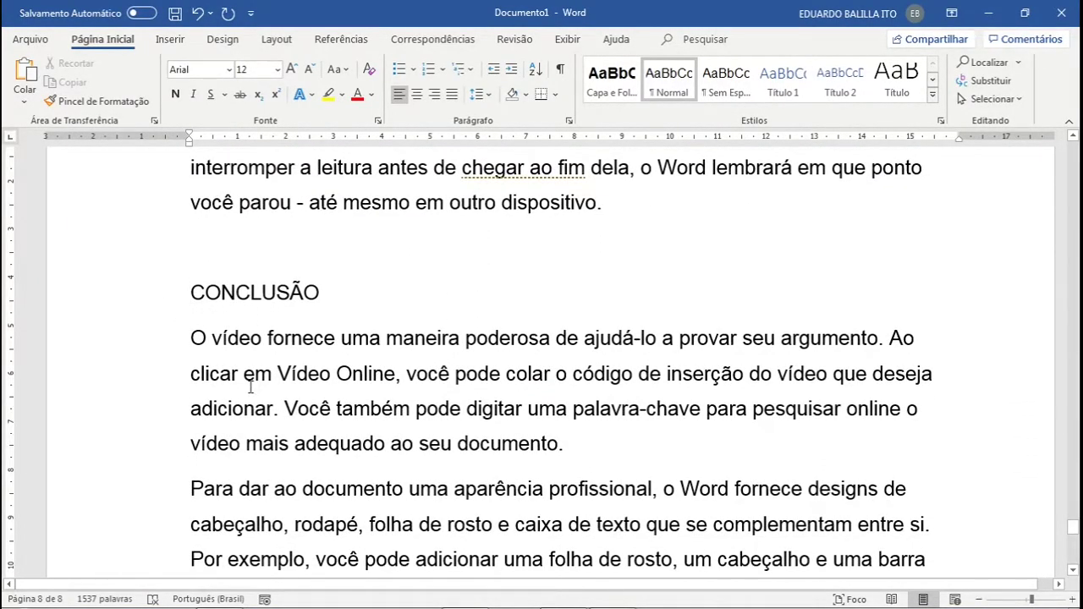
text(3)
scroll(539, 398, up, 3)
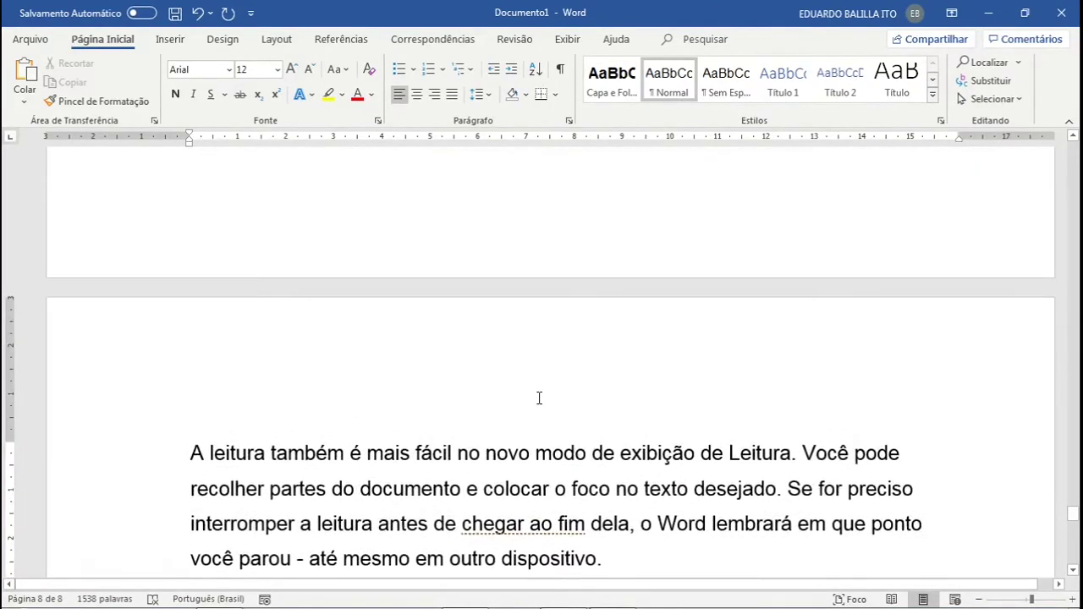
scroll(539, 398, up, 10)
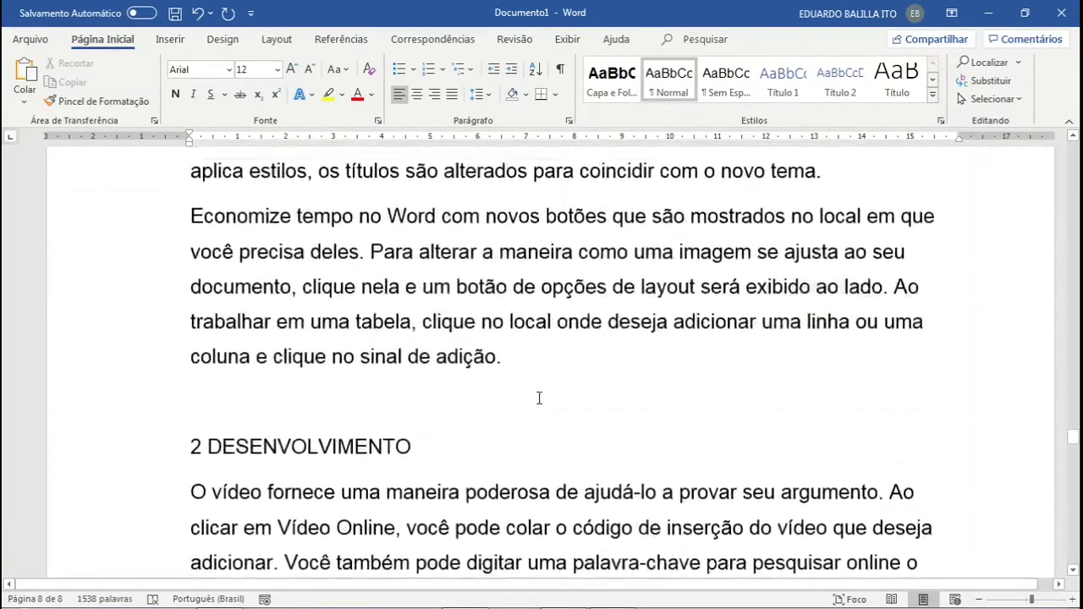
scroll(539, 398, up, 10)
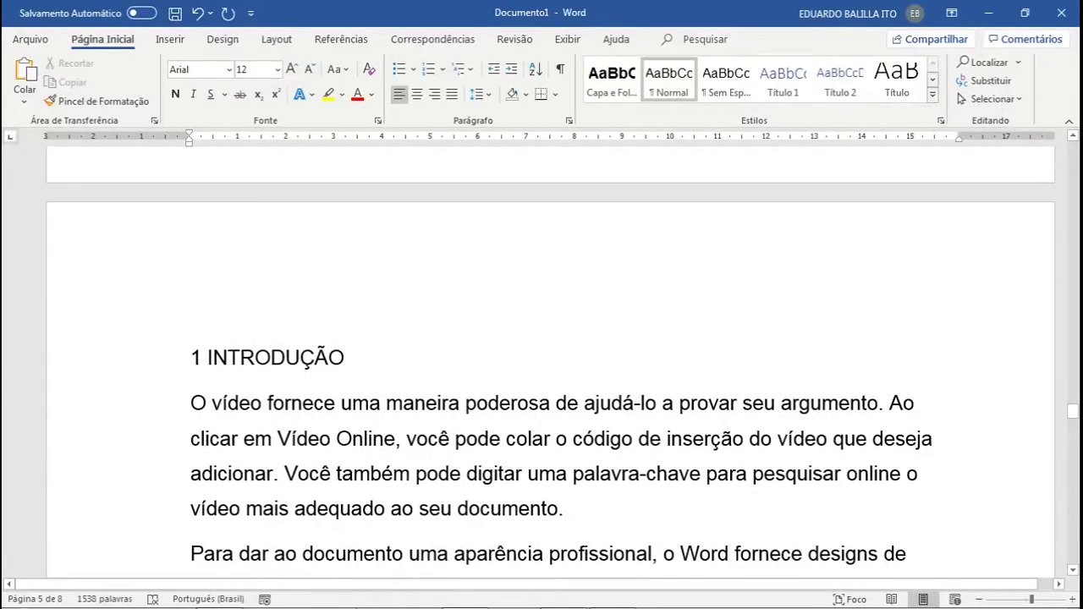
- Switch to the TCC manual and read the section 2.1.6 rules on starting primary sections and spacing their titles
mouse_move(554, 603)
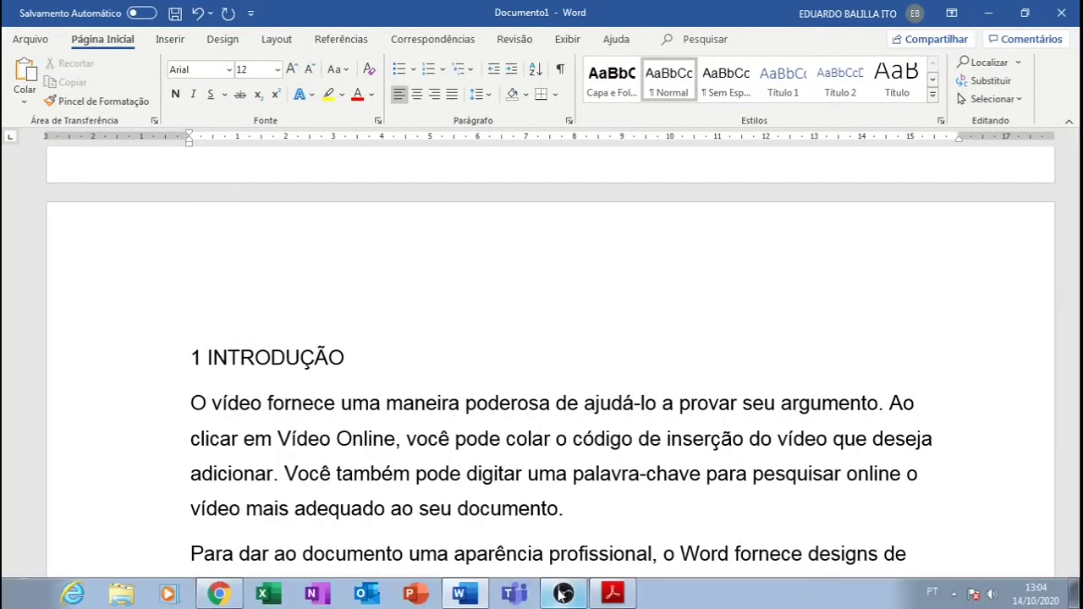
click(614, 595)
scroll(428, 345, down, 1)
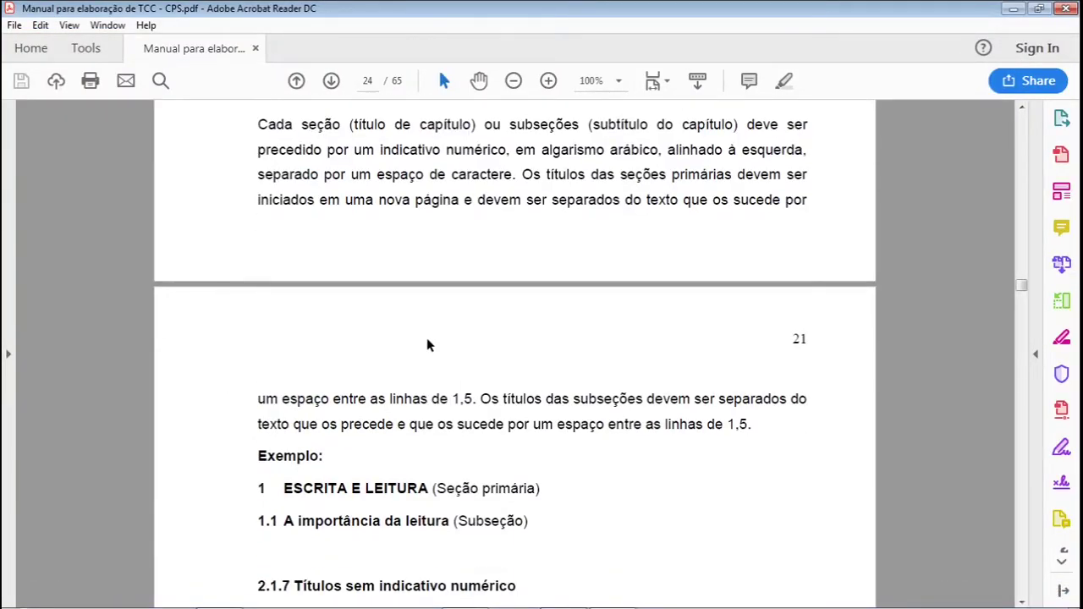
scroll(508, 315, up, 2)
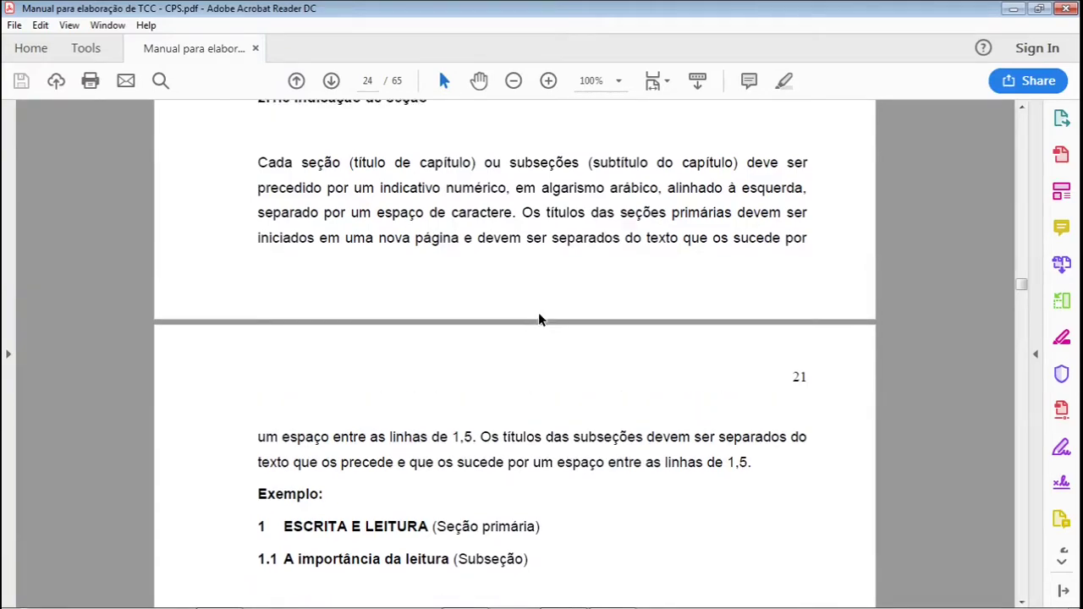
scroll(578, 337, down, 1)
scroll(576, 336, down, 1)
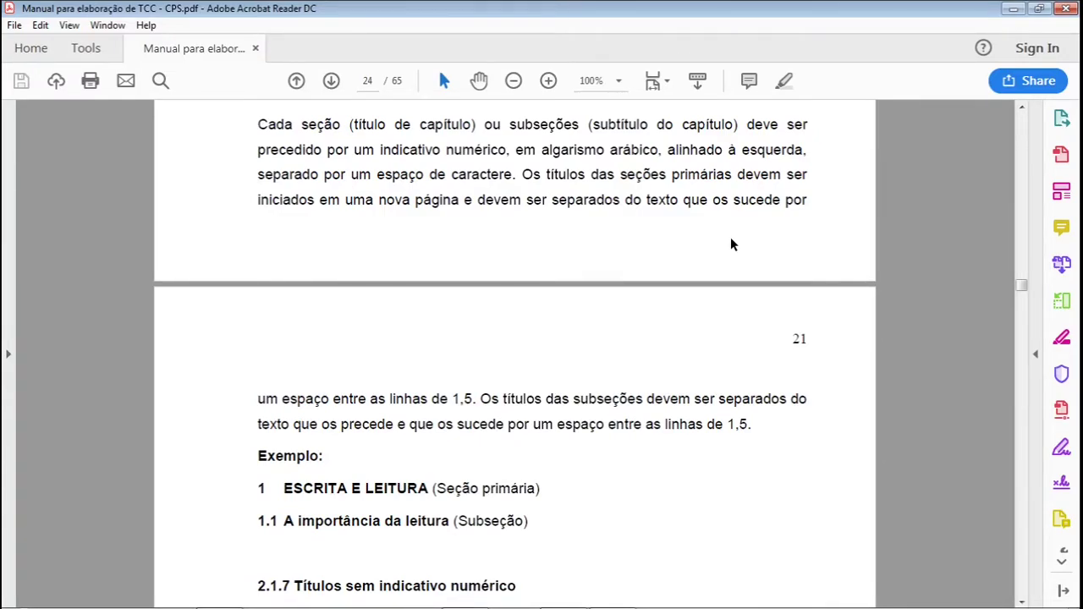
- Switch back to Word and insert a blank line between the 1 INTRODUÇÃO heading and its first paragraph
mouse_move(537, 606)
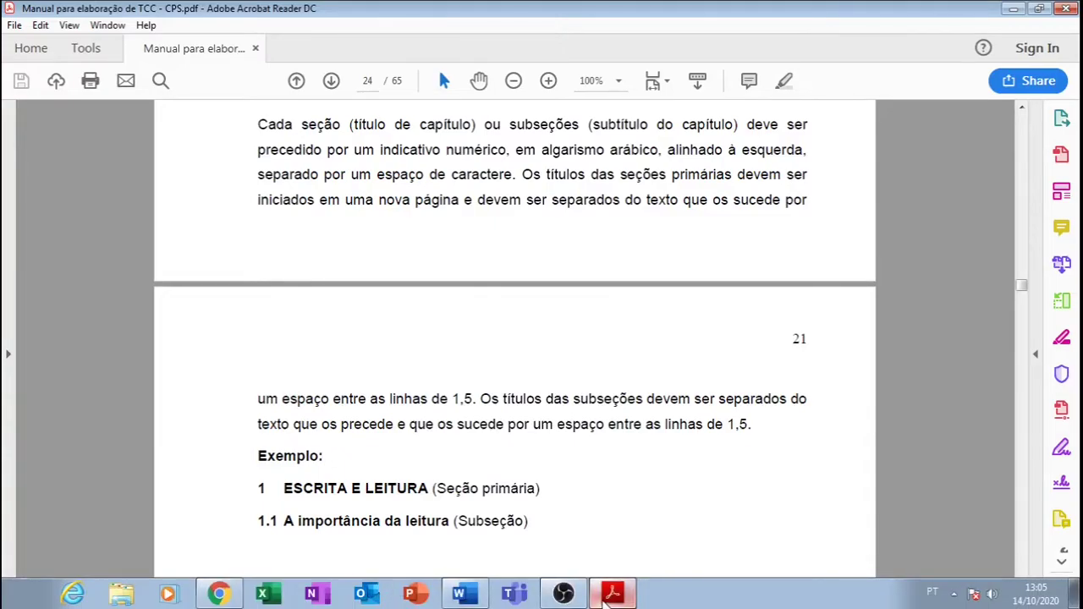
click(460, 595)
scroll(302, 346, up, 3)
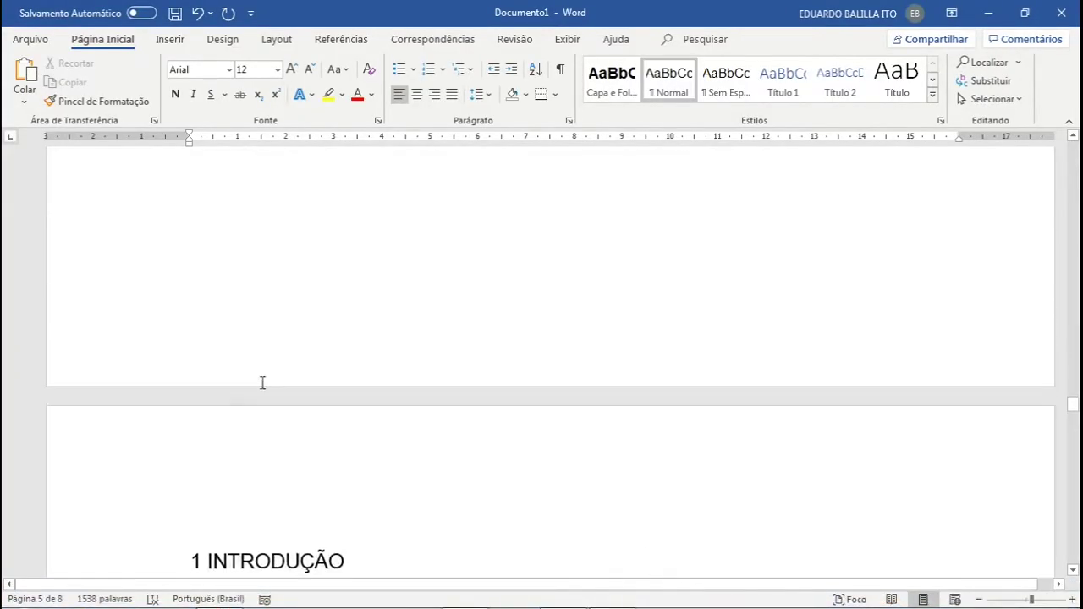
scroll(261, 380, down, 2)
scroll(277, 483, down, 2)
drag(186, 242, 364, 240)
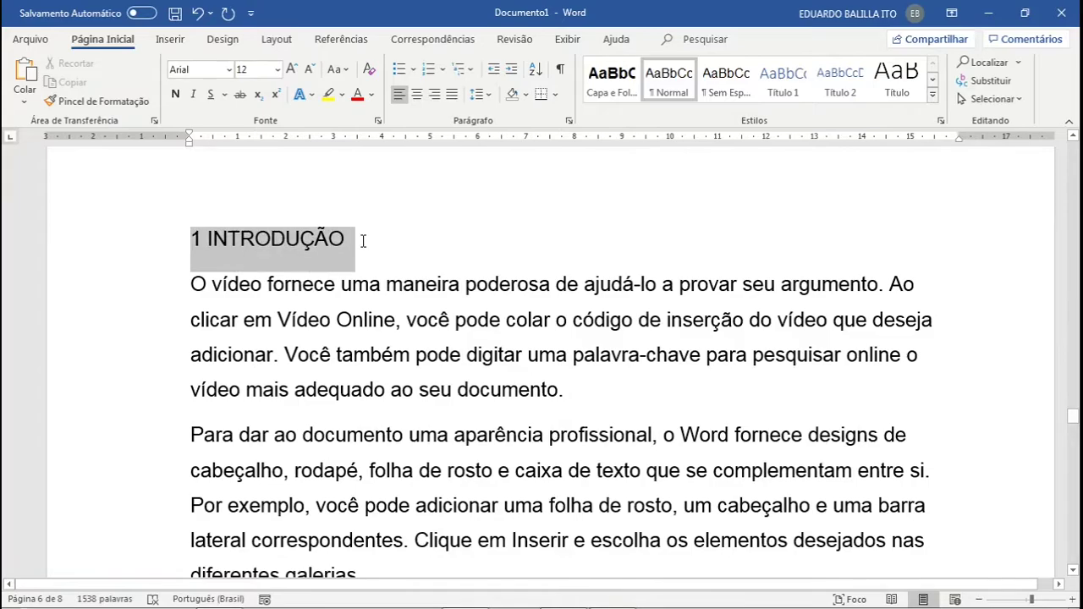
click(190, 285)
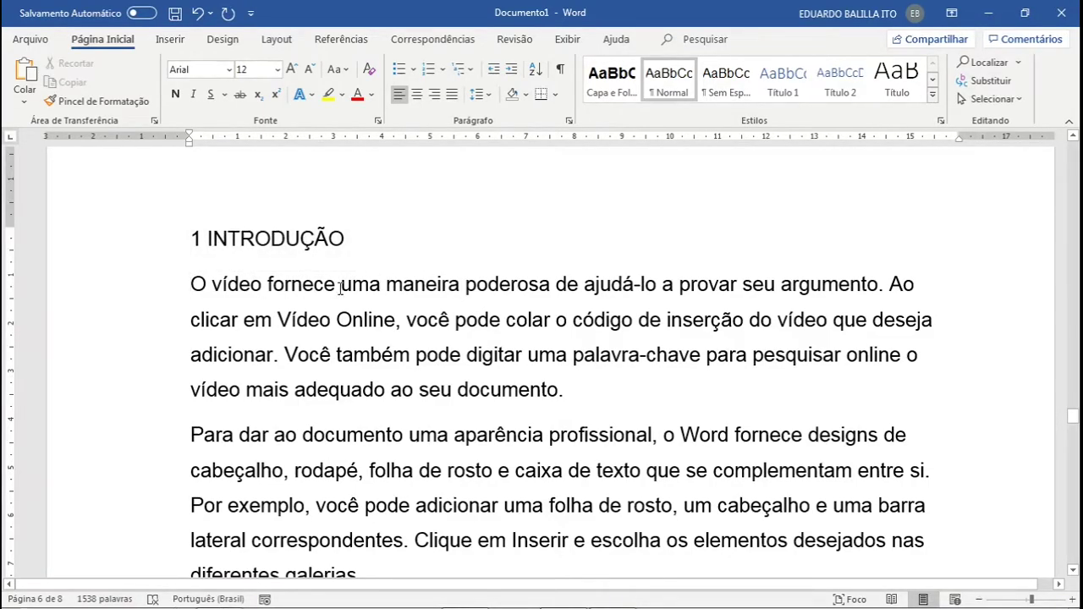
key(Return)
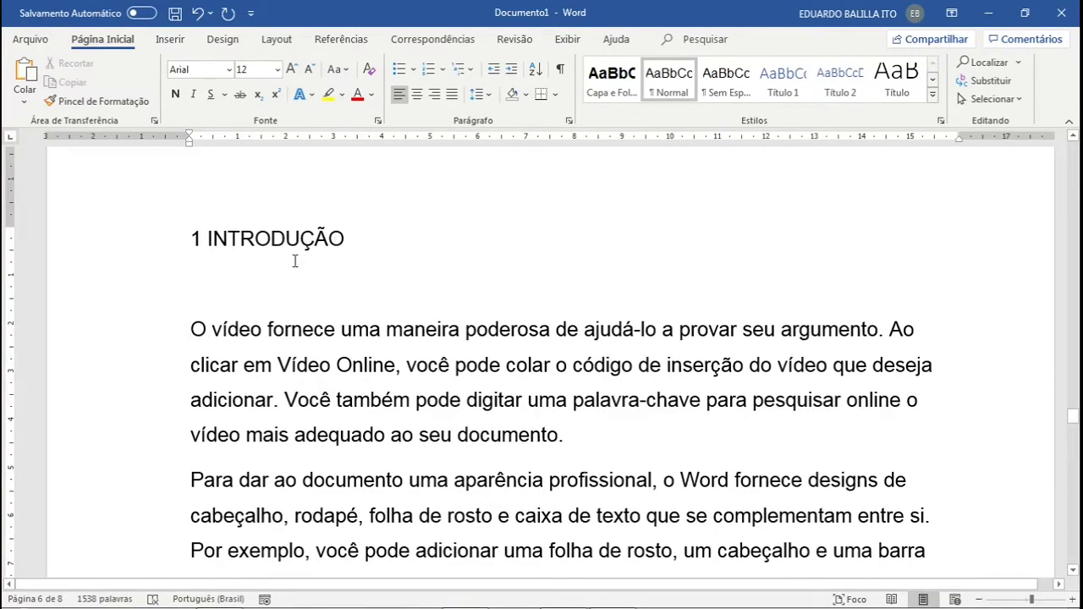
- Show the formatting marks to inspect the blank line under 1 INTRODUÇÃO, and hide them again
drag(229, 239, 240, 308)
click(193, 281)
double_click(202, 284)
click(560, 68)
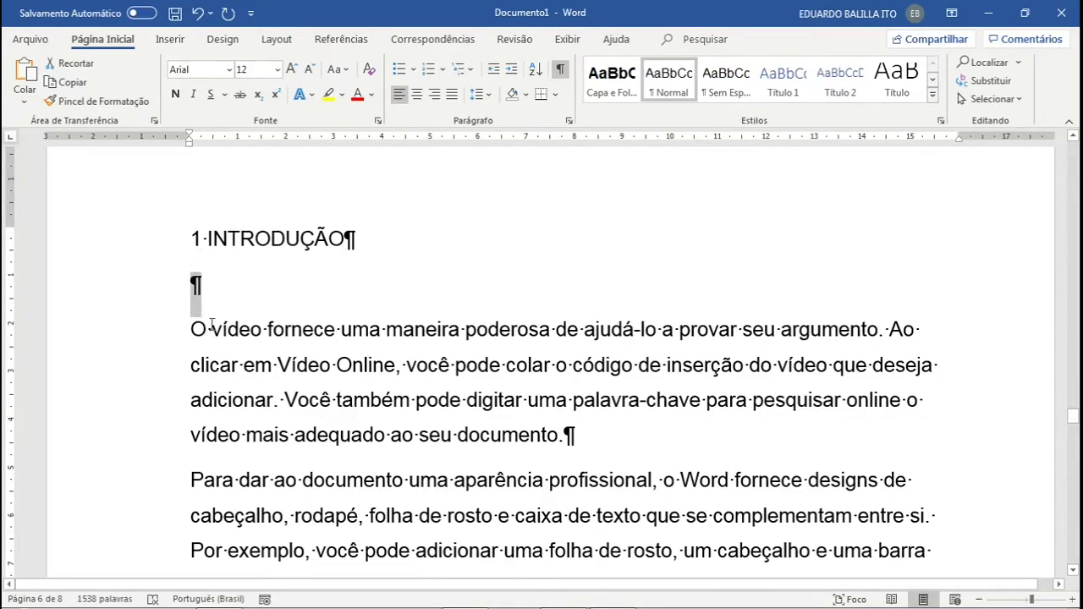
click(219, 282)
scroll(220, 280, up, 5)
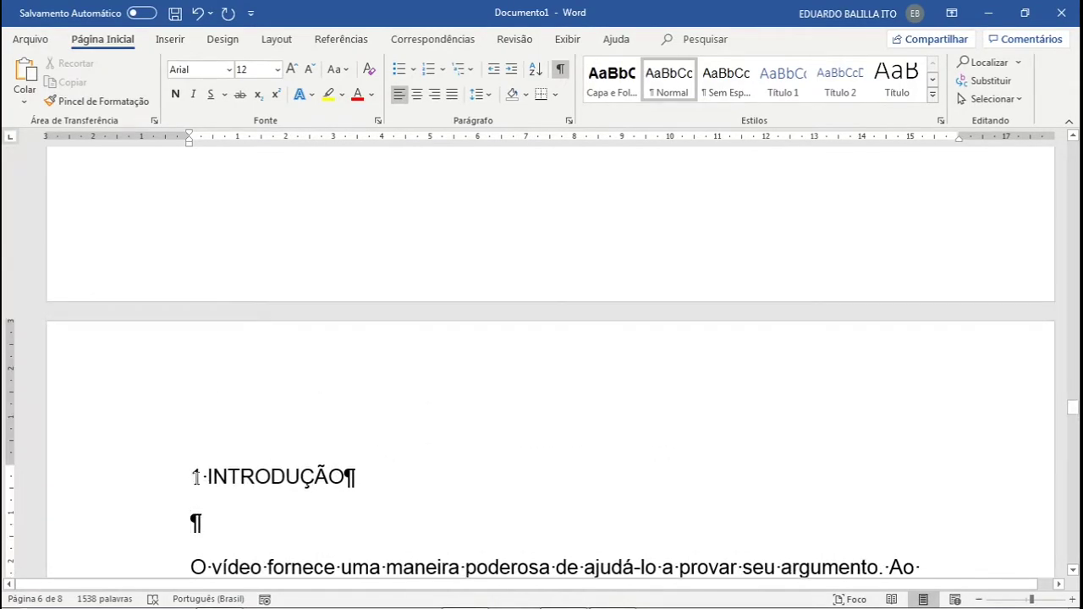
click(560, 68)
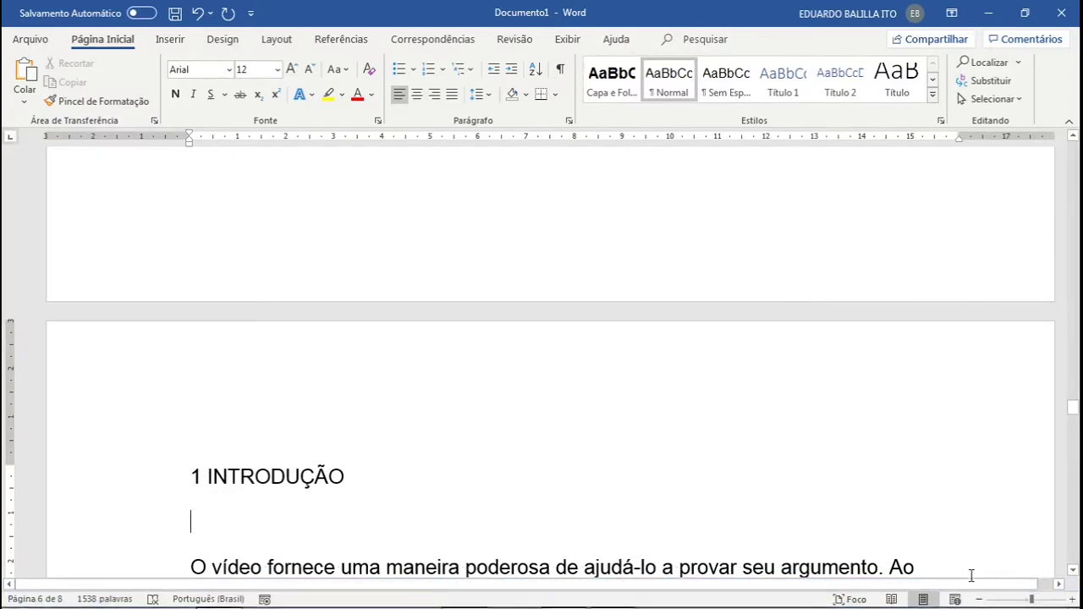
- Zoom out to view the SUMÁRIO and 1 INTRODUÇÃO pages side by side
click(979, 601)
click(979, 601)
click(979, 601)
click(979, 601)
click(979, 601)
click(980, 601)
click(979, 601)
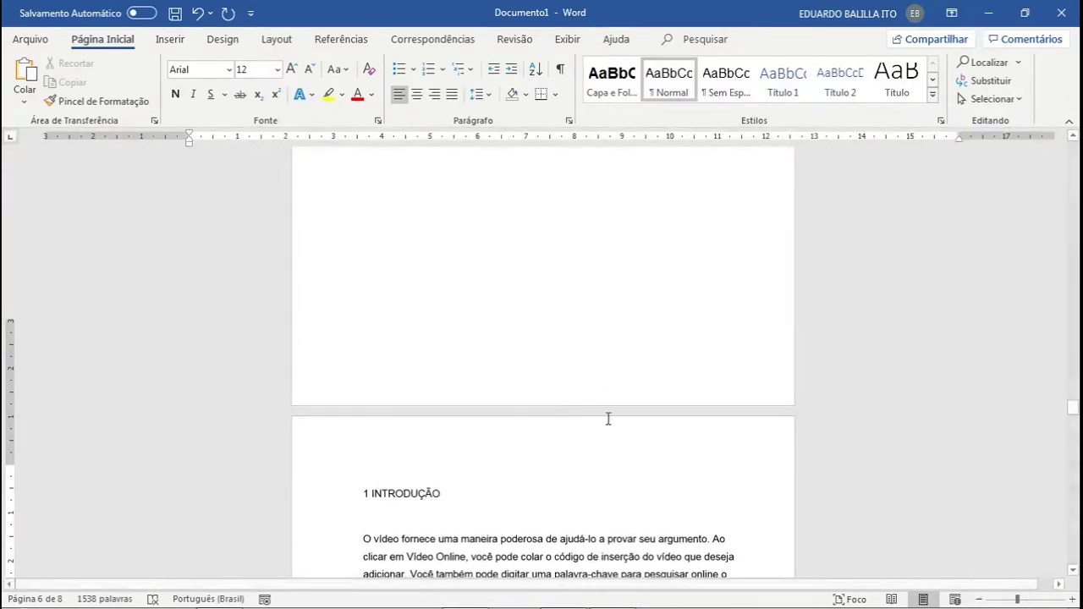
scroll(547, 390, up, 3)
scroll(546, 391, down, 5)
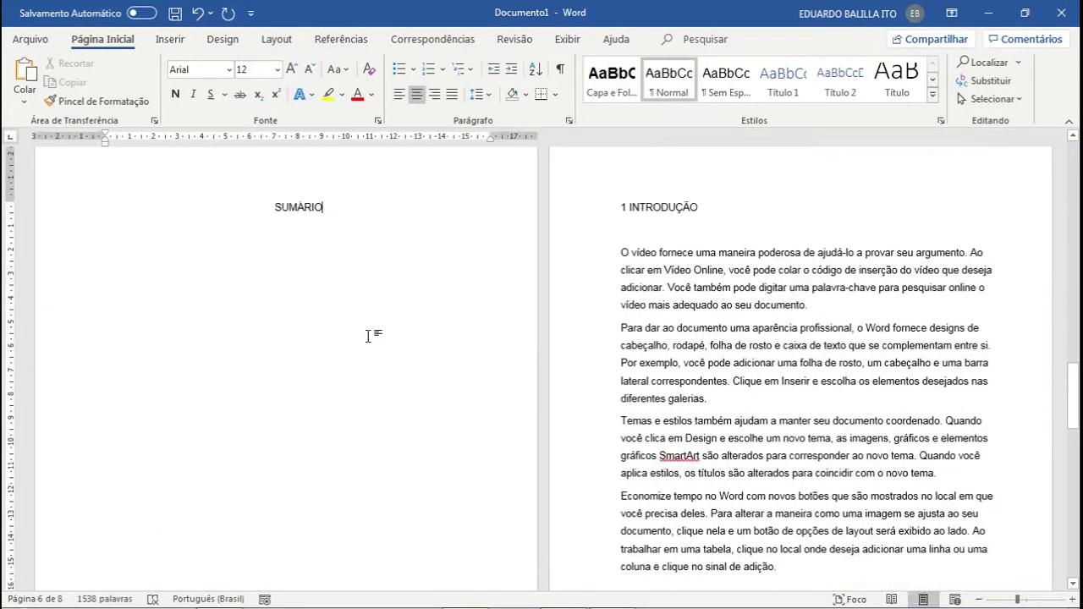
- Show the formatting marks and delete the page break after SUMÁRIO
click(559, 69)
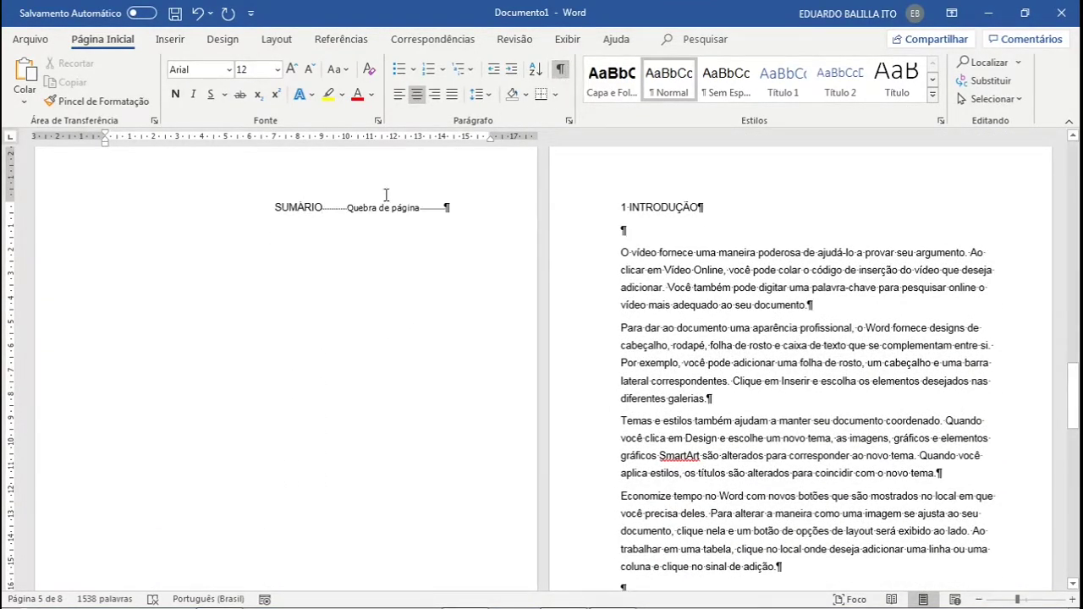
drag(323, 208, 381, 209)
key(Delete)
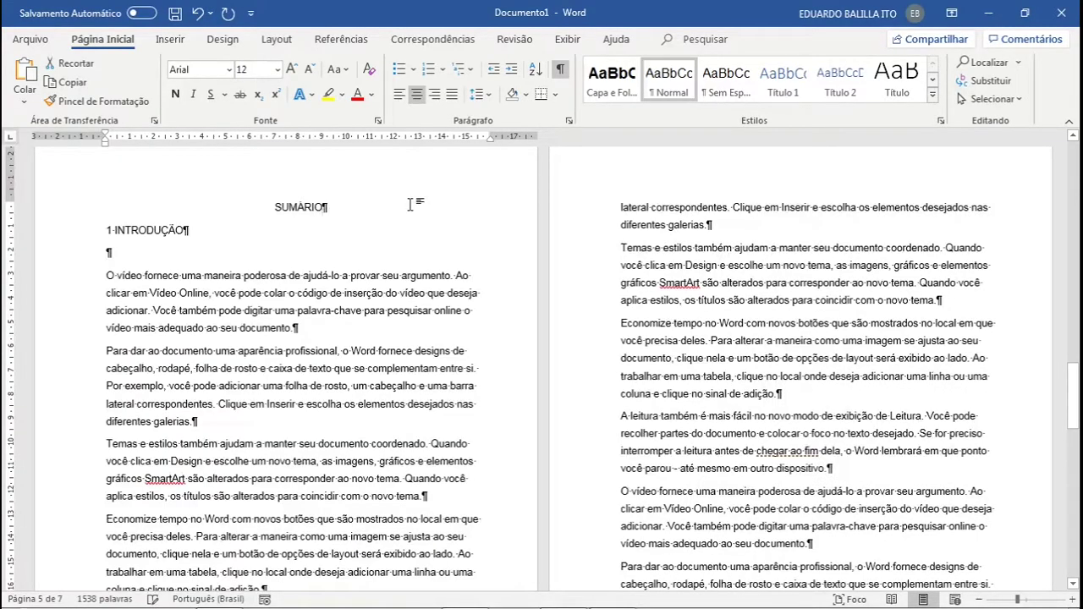
- Try to push the 1 INTRODUÇÃO heading onto the next page by adding blank paragraphs before it
click(108, 227)
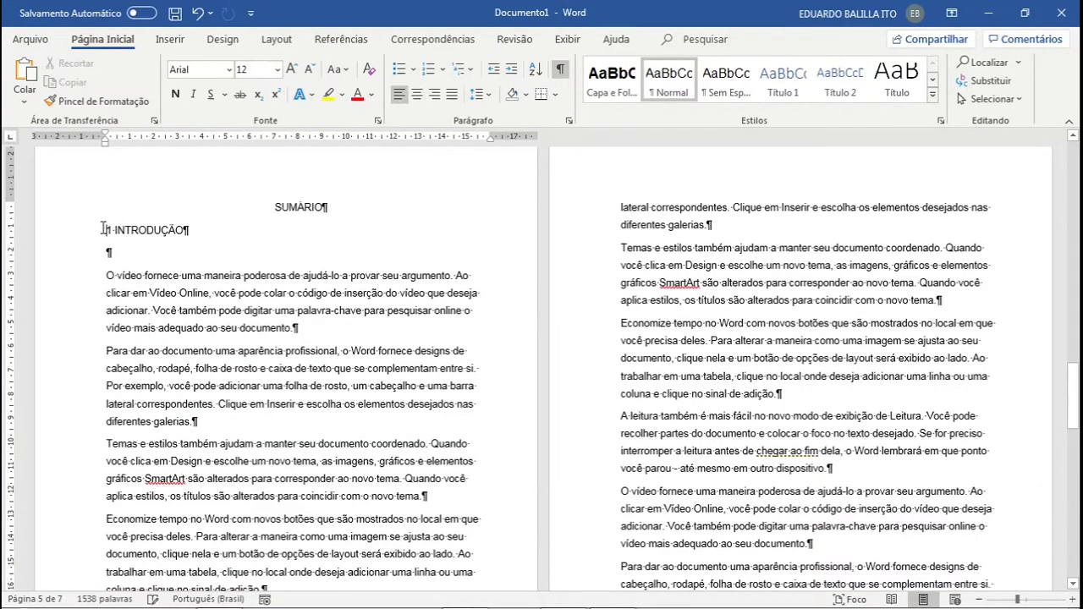
key(Return)
key(Return)
key(Return)
key(Return)
key(Return)
key(Return)
key(Return)
key(Return)
key(Return)
key(Return)
key(Return)
key(Return)
key(Return)
key(Return)
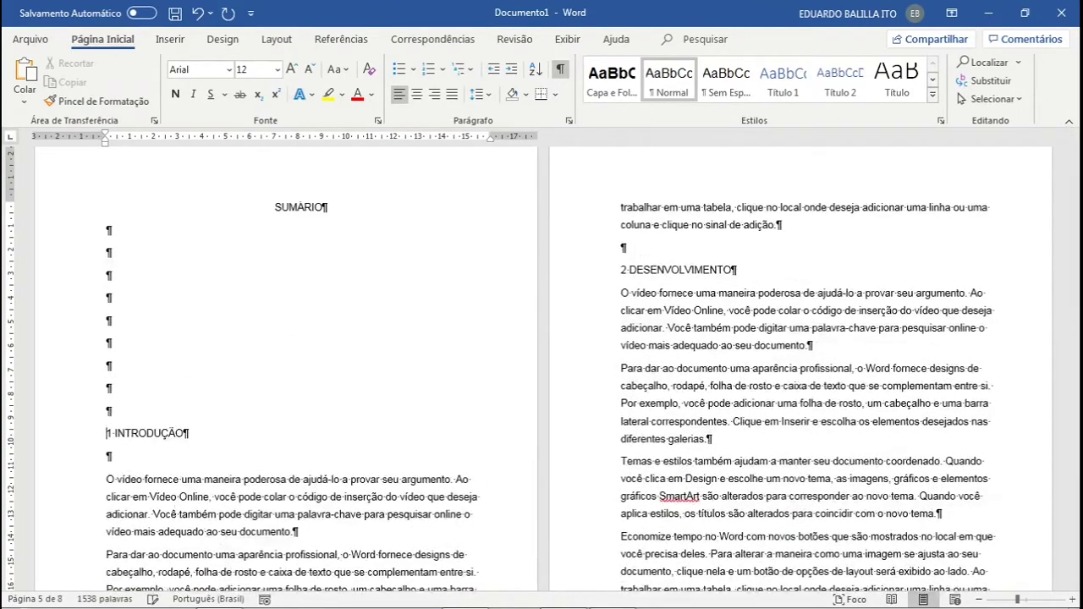
scroll(597, 194, down, 5)
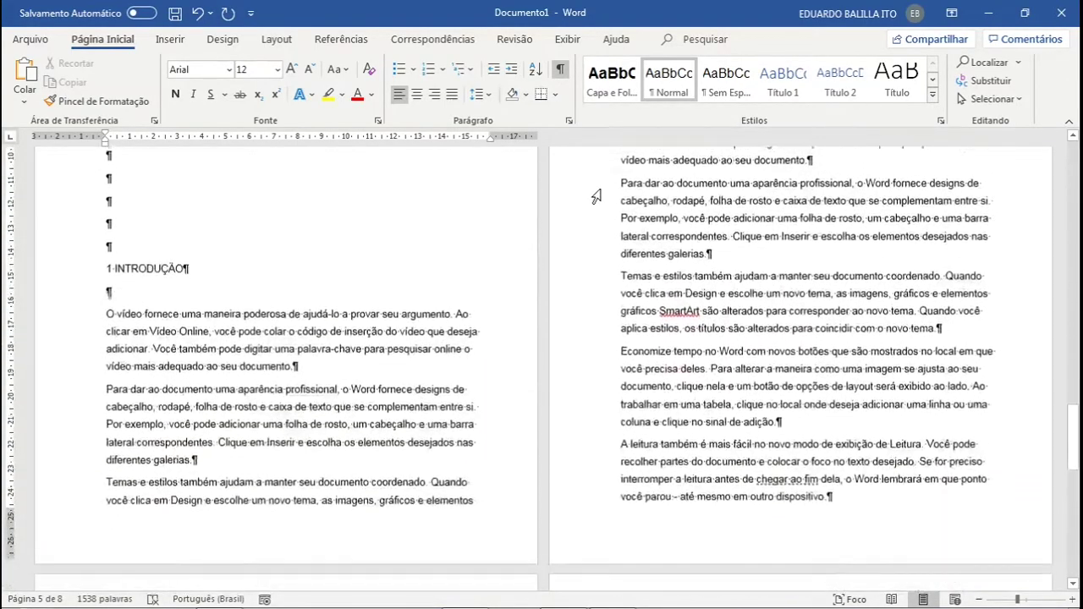
key(Return)
key(Return)
key(Return)
key(Return)
key(Return)
key(Return)
key(Return)
key(Return)
key(Return)
key(Return)
key(Return)
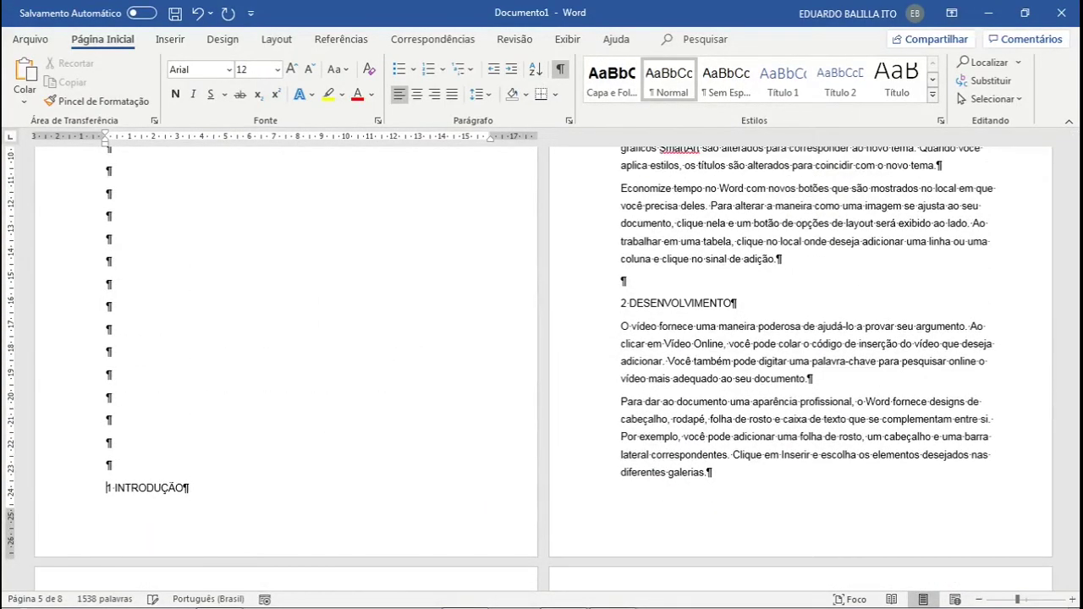
scroll(678, 282, up, 2)
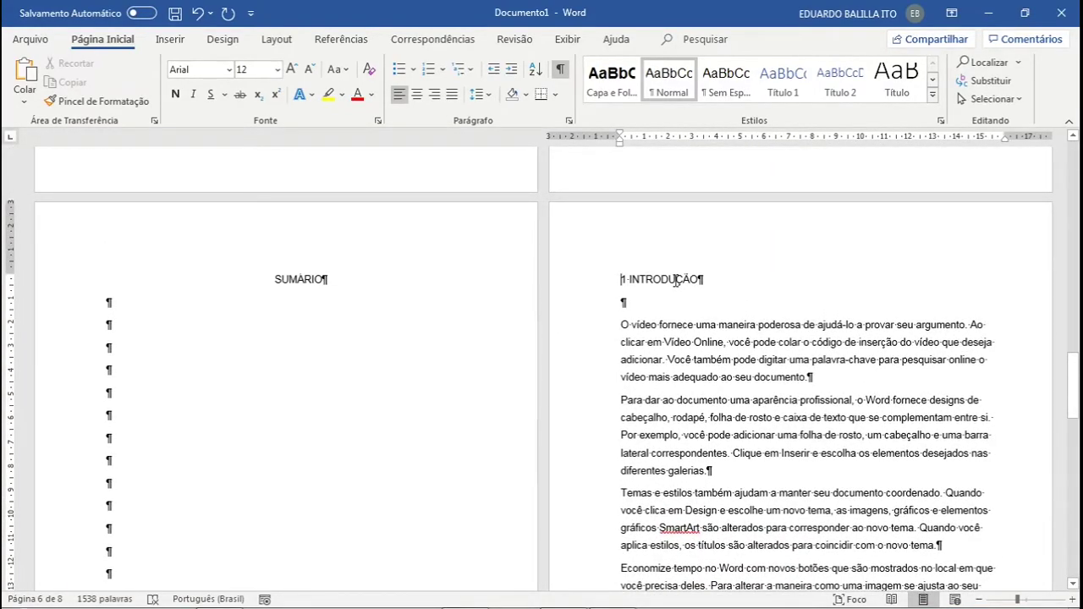
- Delete the extra blank paragraphs between SUMÁRIO and 1 INTRODUÇÃO, keeping only one
drag(158, 509, 58, 426)
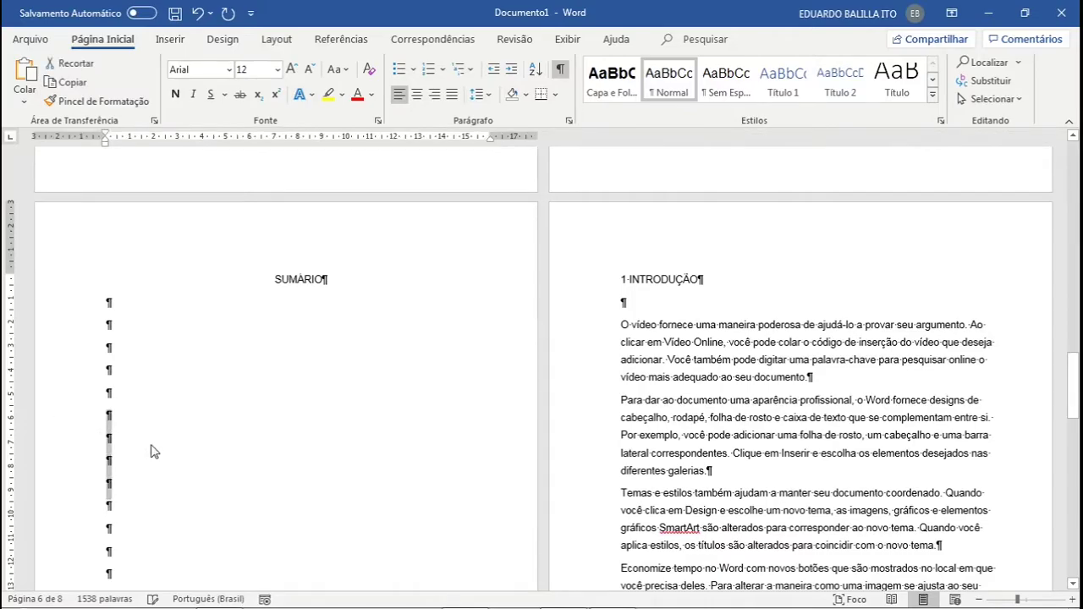
key(Delete)
scroll(451, 524, down, 2)
scroll(451, 524, down, 8)
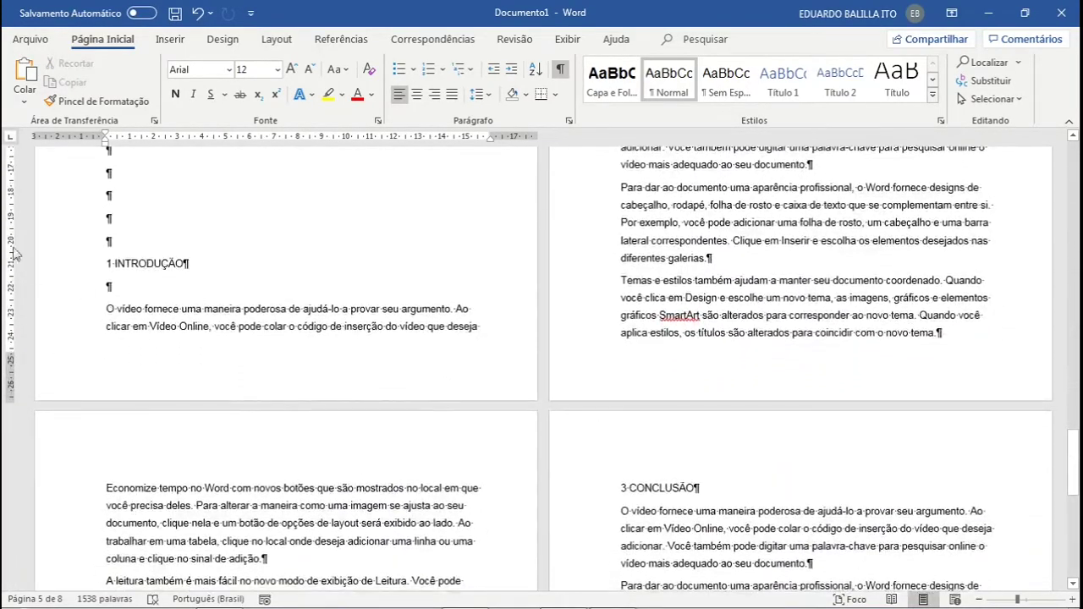
scroll(143, 357, up, 2)
drag(143, 358, 123, 222)
scroll(123, 271, up, 7)
scroll(121, 271, up, 2)
key(Delete)
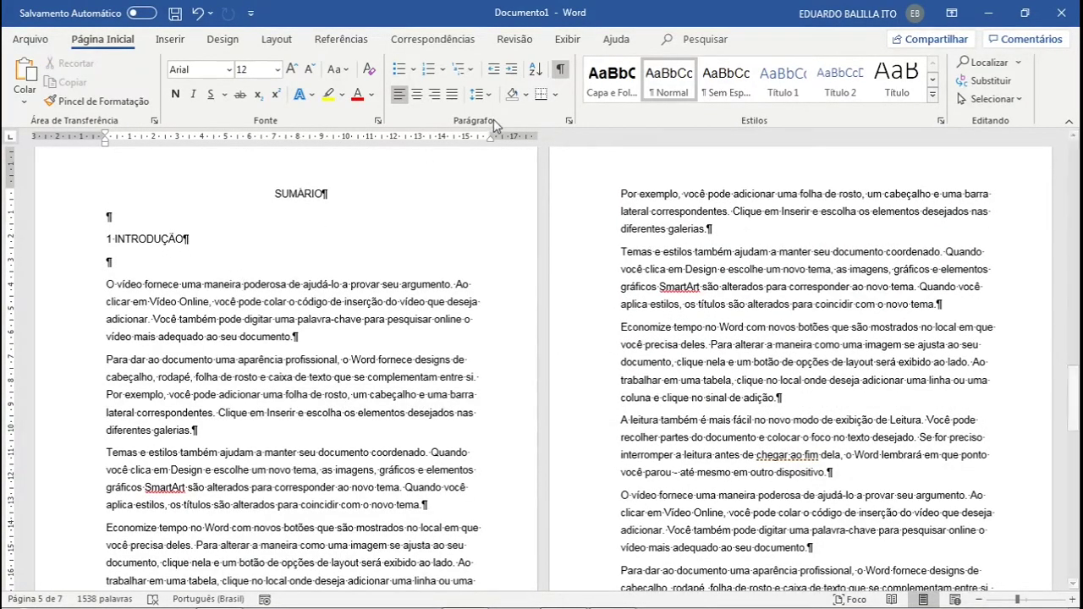
- Insert a page break on the line below SUMÁRIO so that 1 INTRODUÇÃO moves to a new page
click(275, 40)
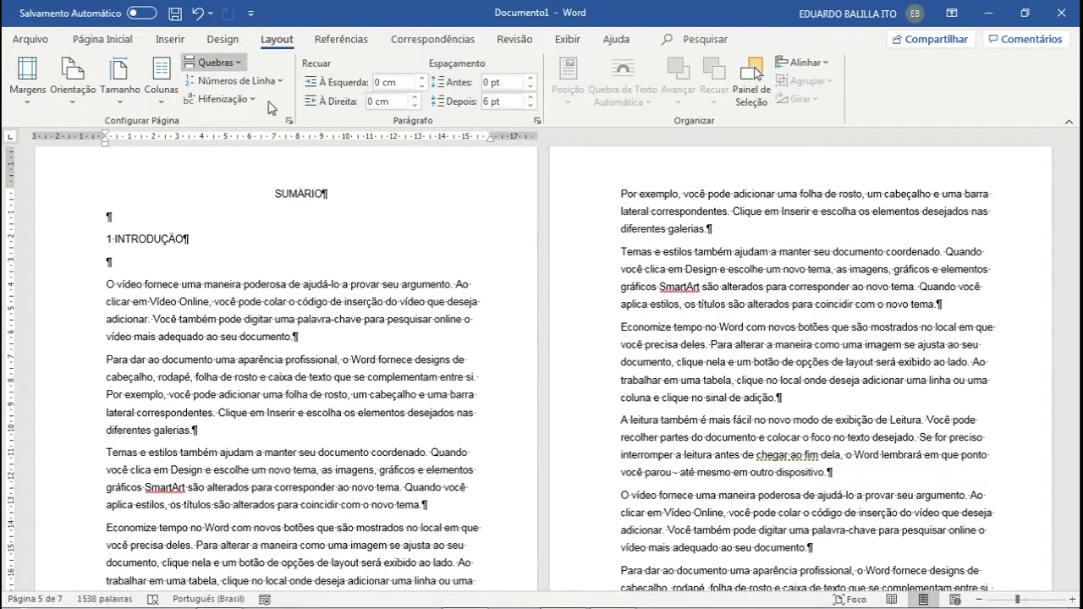
key(ctrl+Return)
scroll(640, 198, up, 4)
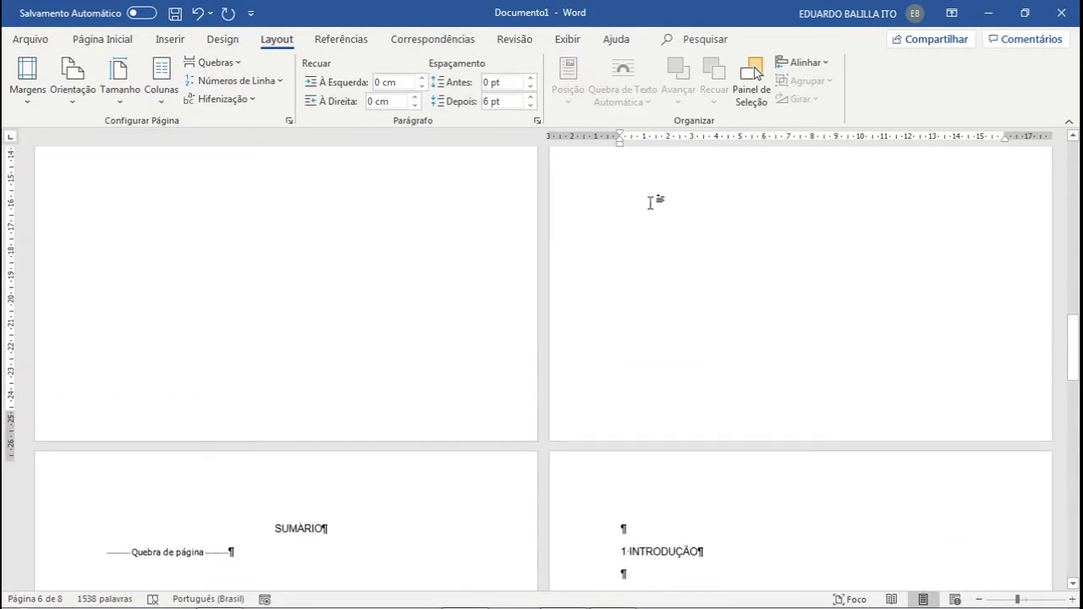
- Delete the blank paragraph above 1 INTRODUÇÃO so that the heading starts at the top of its page
scroll(723, 489, down, 2)
click(626, 375)
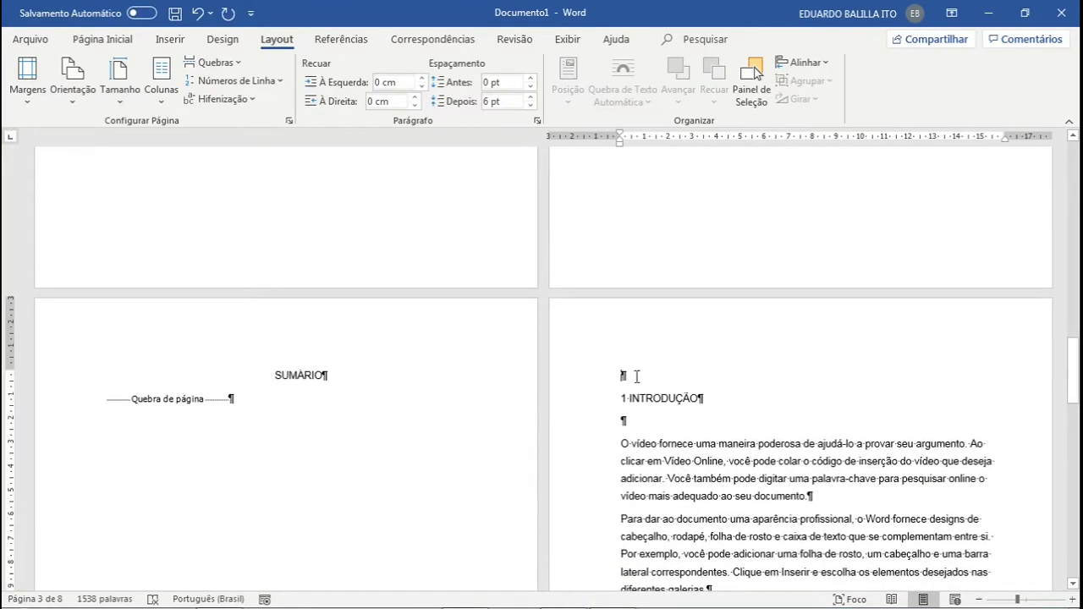
key(ctrl+Return)
scroll(696, 388, down, 3)
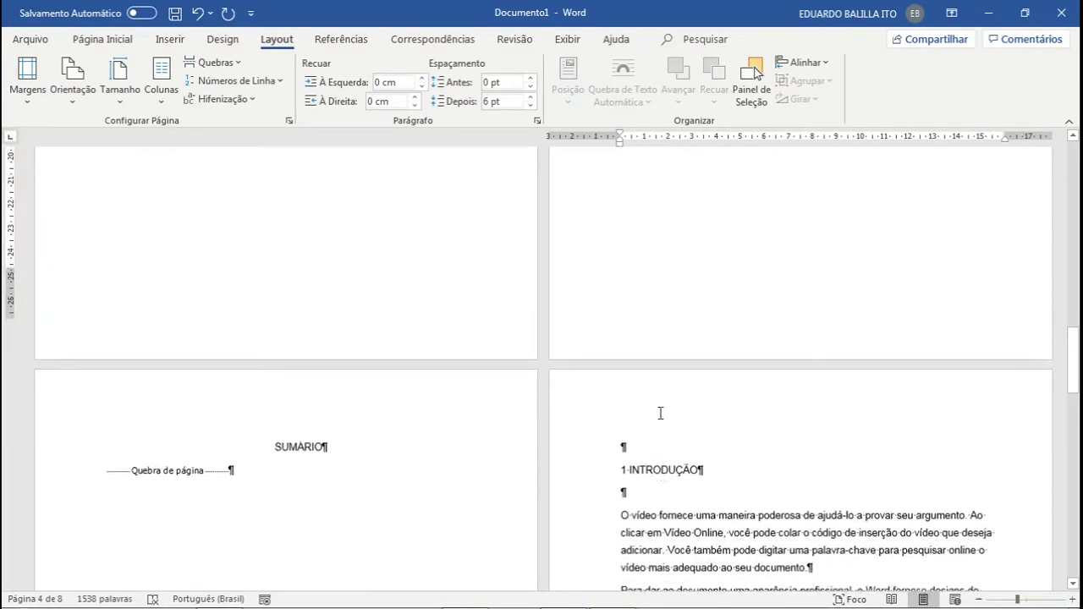
key(Delete)
scroll(716, 375, down, 3)
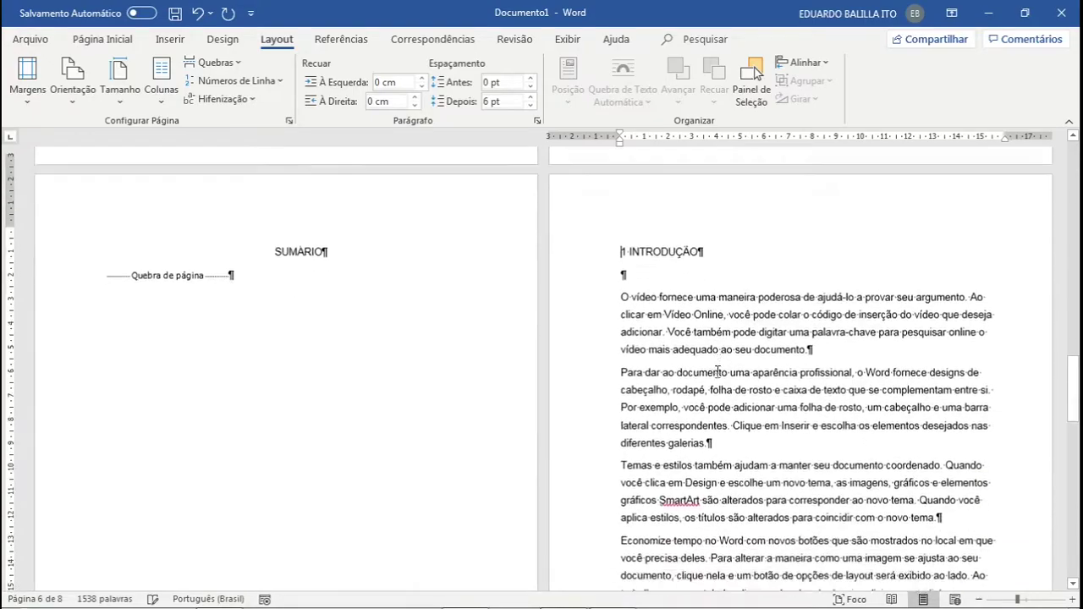
- Place the insertion point directly before the number of the 2 DESENVOLVIMENTO heading
drag(618, 232, 703, 233)
scroll(635, 393, down, 5)
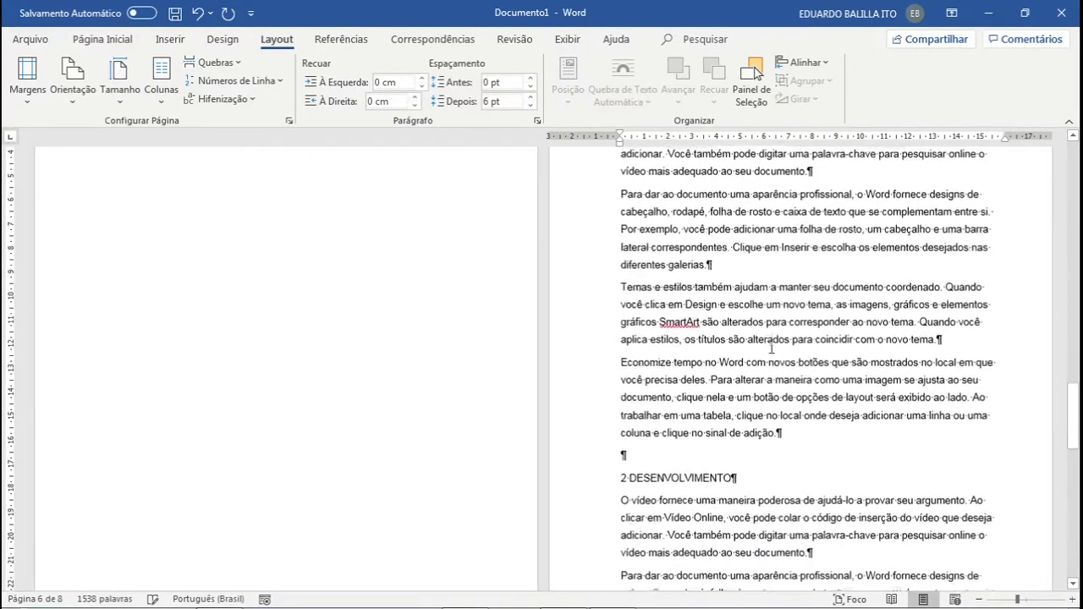
scroll(634, 393, up, 5)
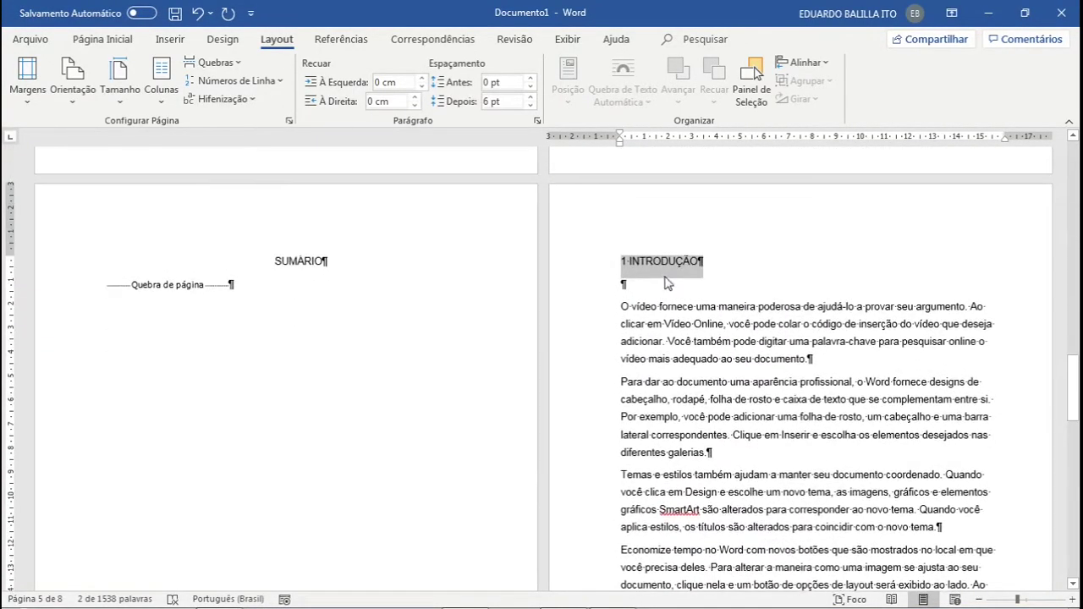
scroll(666, 280, down, 6)
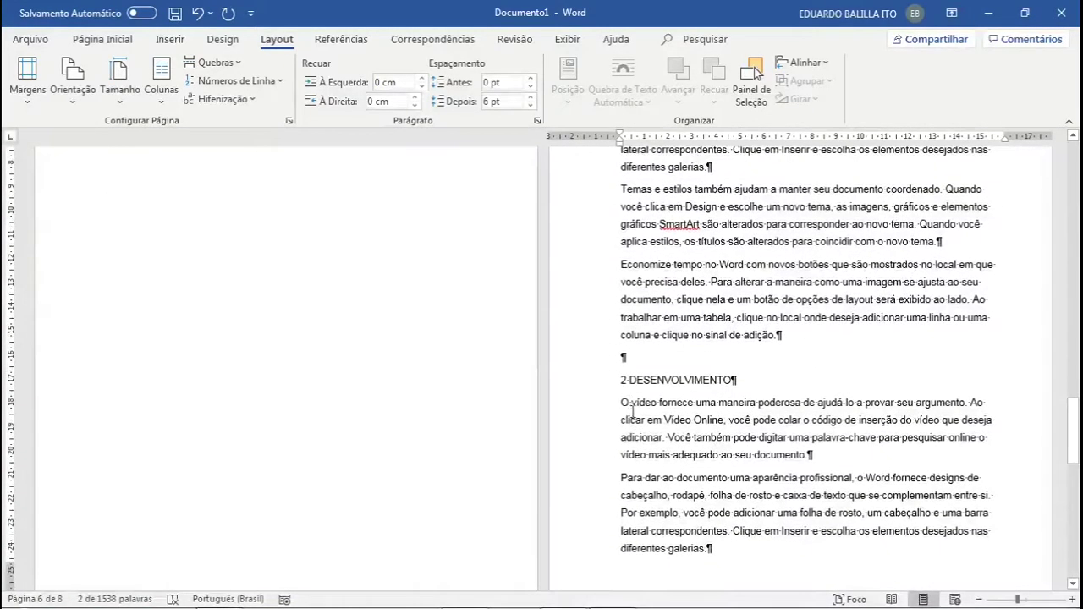
click(623, 381)
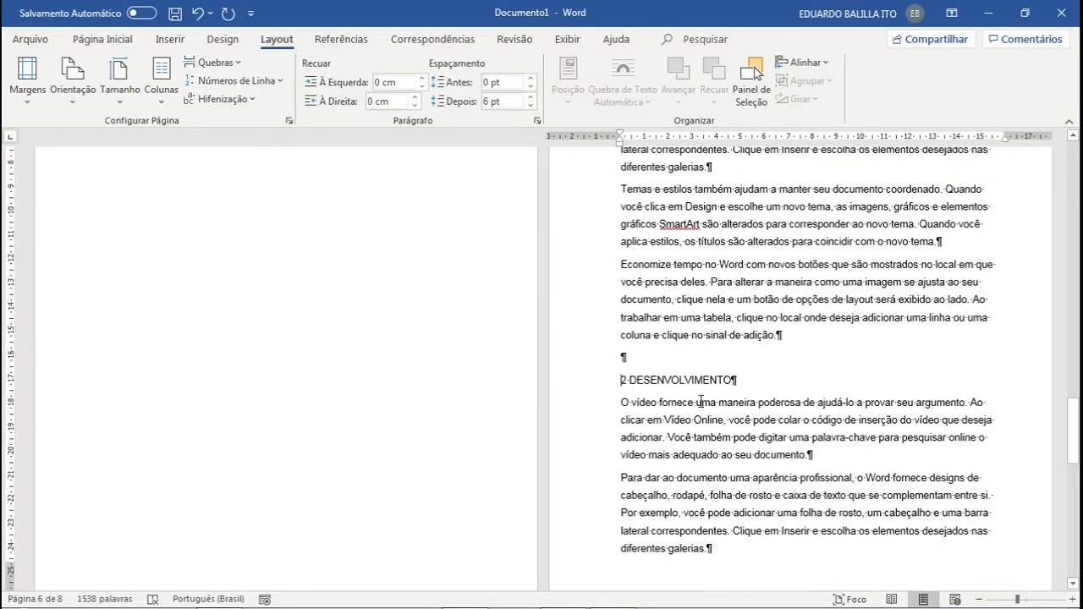
scroll(701, 402, down, 3)
click(223, 39)
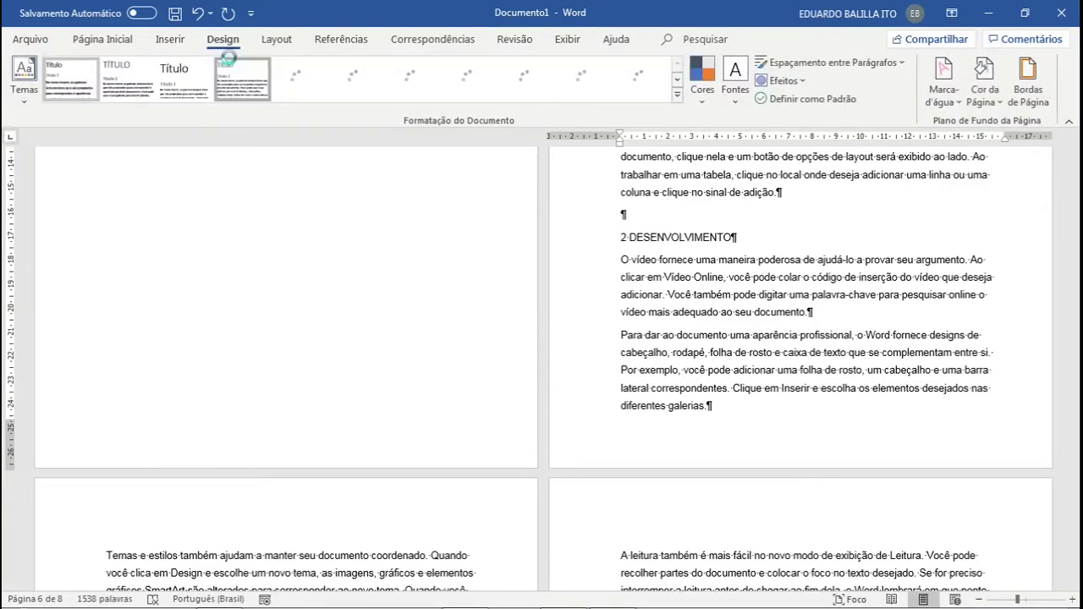
click(227, 65)
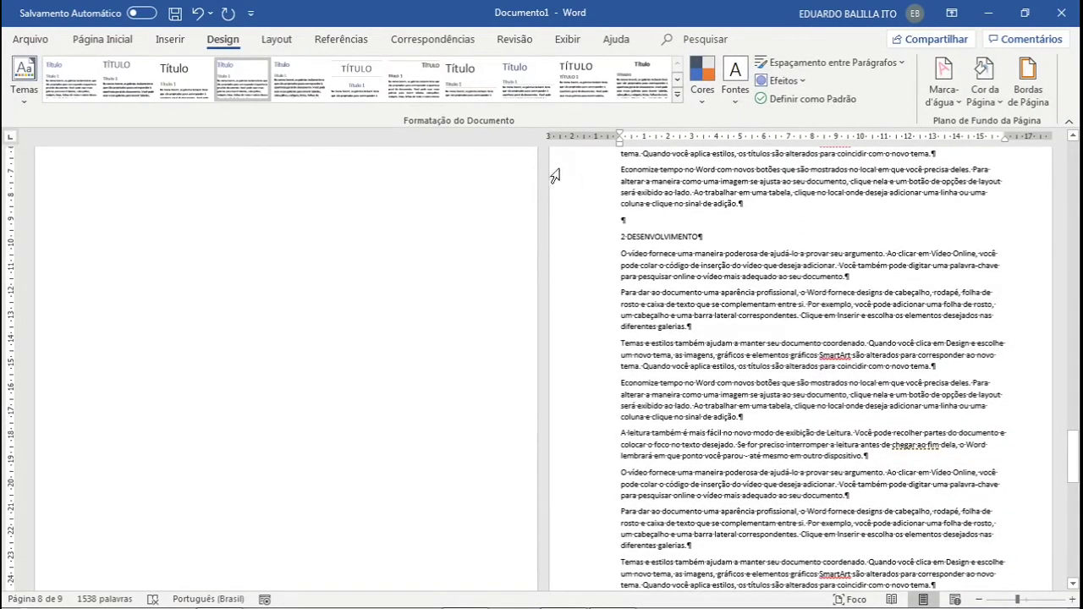
key(ctrl+z)
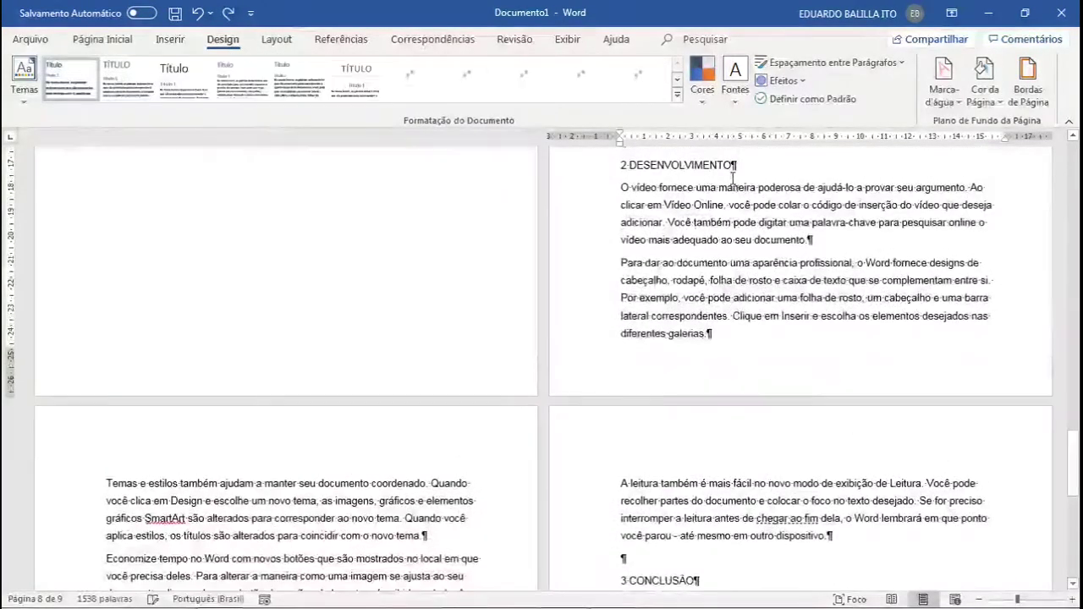
- Insert a page break before 2 DESENVOLVIMENTO and add one blank paragraph between the heading and its text
scroll(726, 380, up, 4)
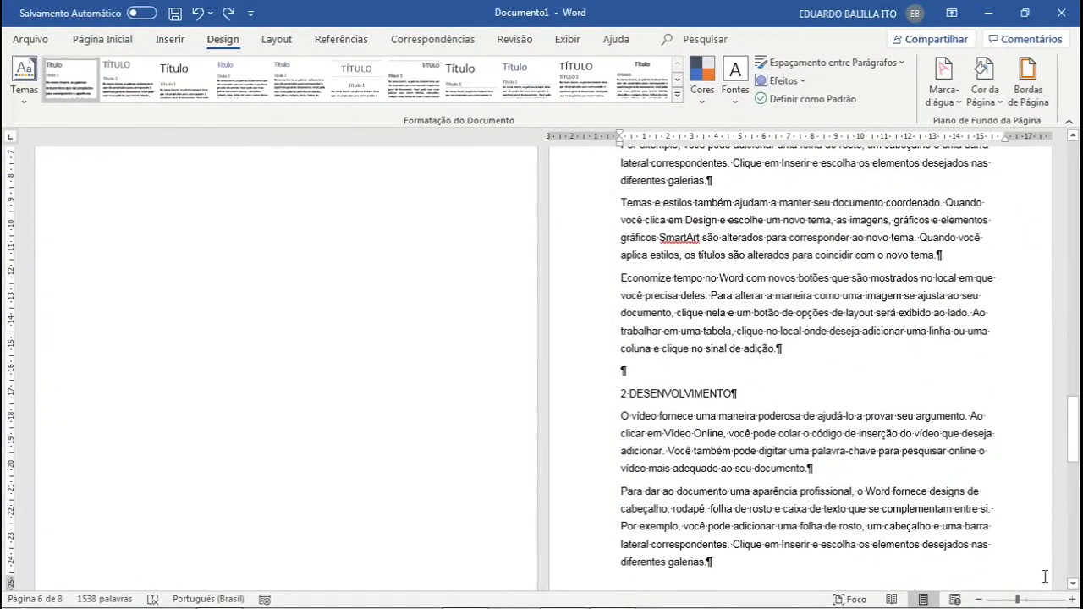
scroll(253, 397, up, 5)
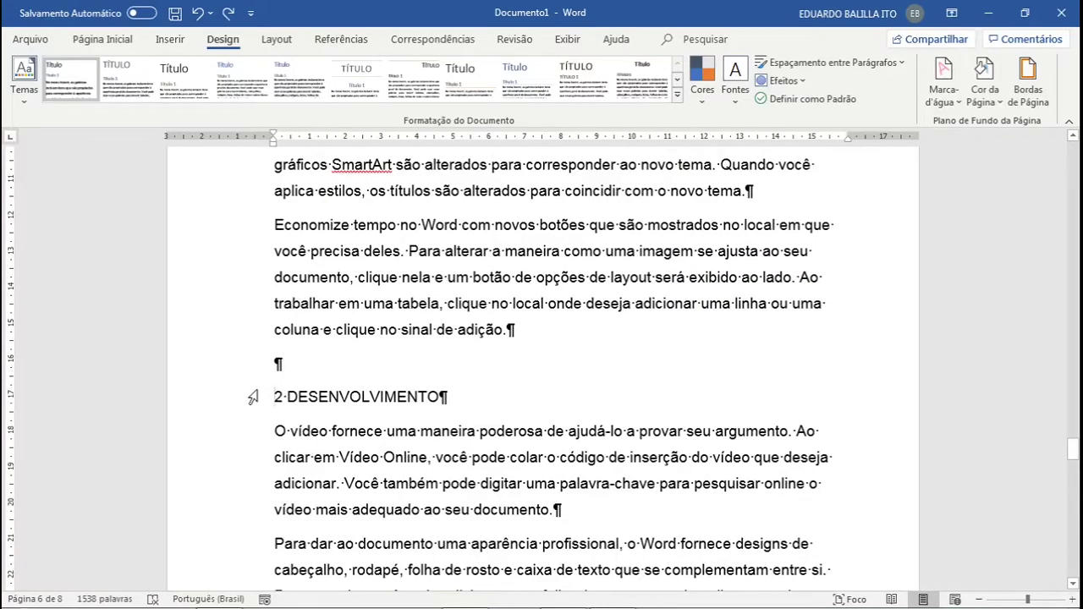
scroll(254, 397, down, 2)
click(167, 40)
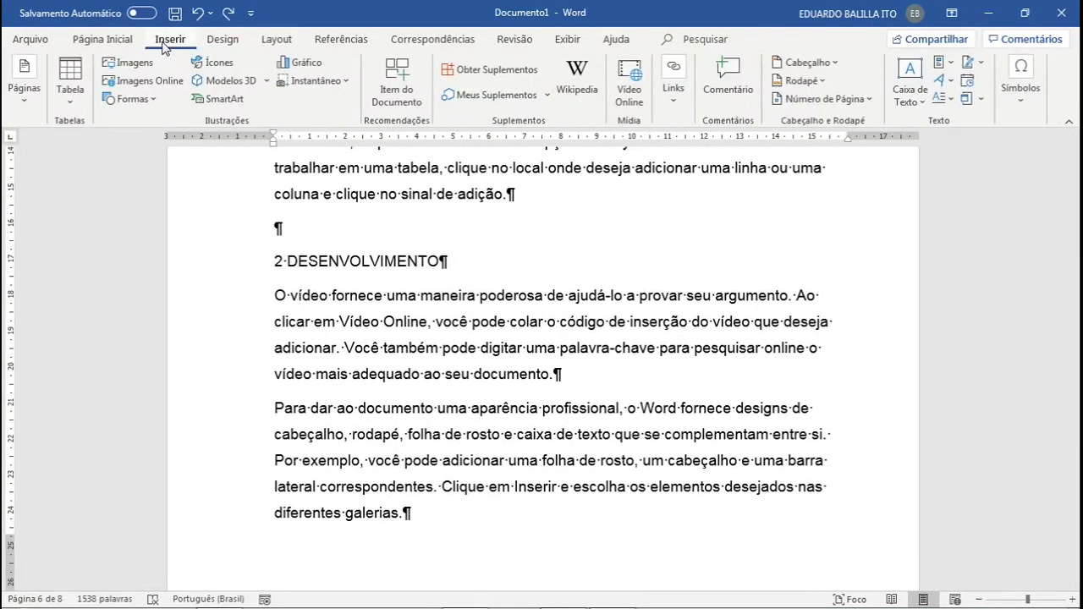
click(277, 41)
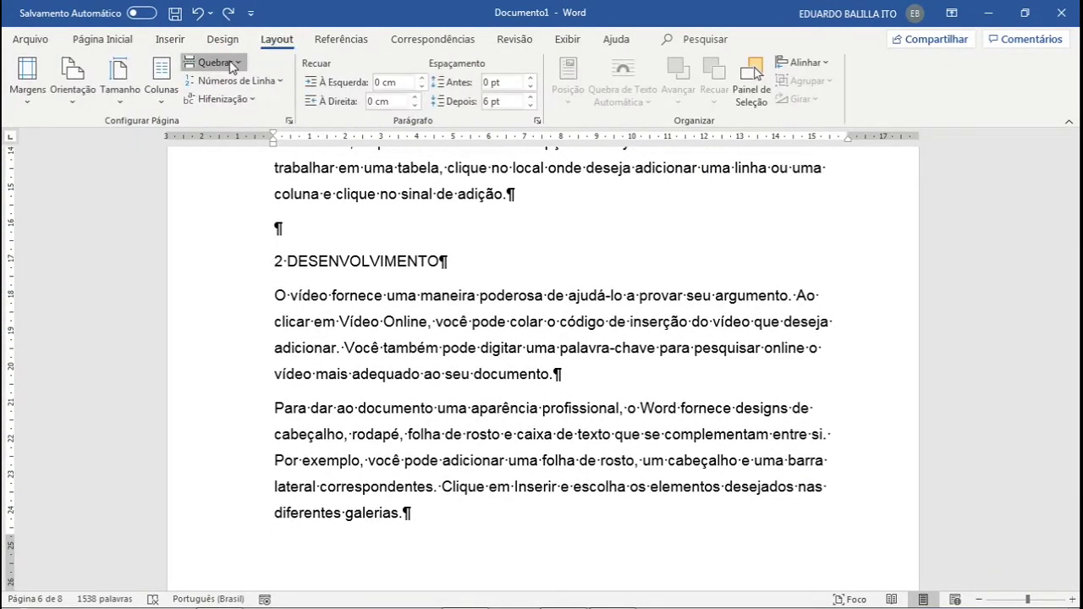
key(ctrl+Return)
scroll(466, 443, down, 3)
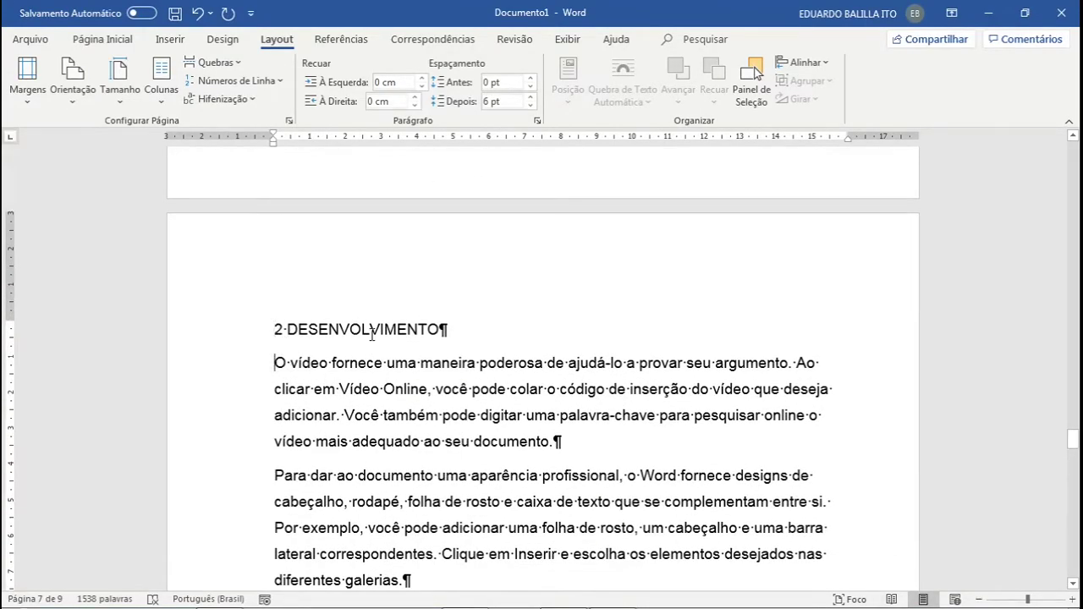
key(Return)
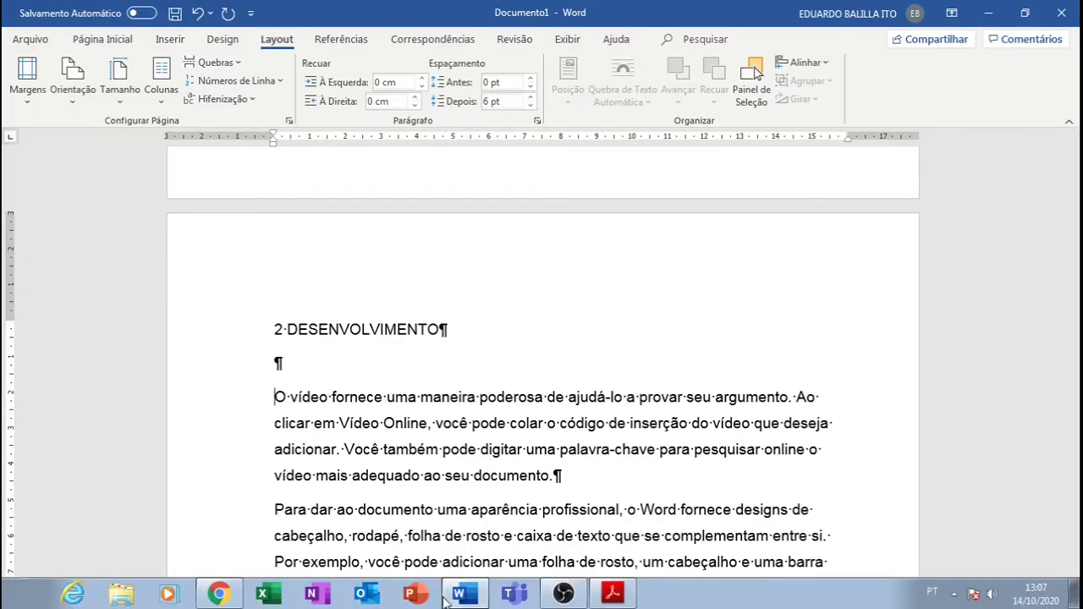
- Insert a page break before 3 CONCLUSÃO and add one blank paragraph between the heading and its text
scroll(446, 441, down, 10)
scroll(446, 442, down, 10)
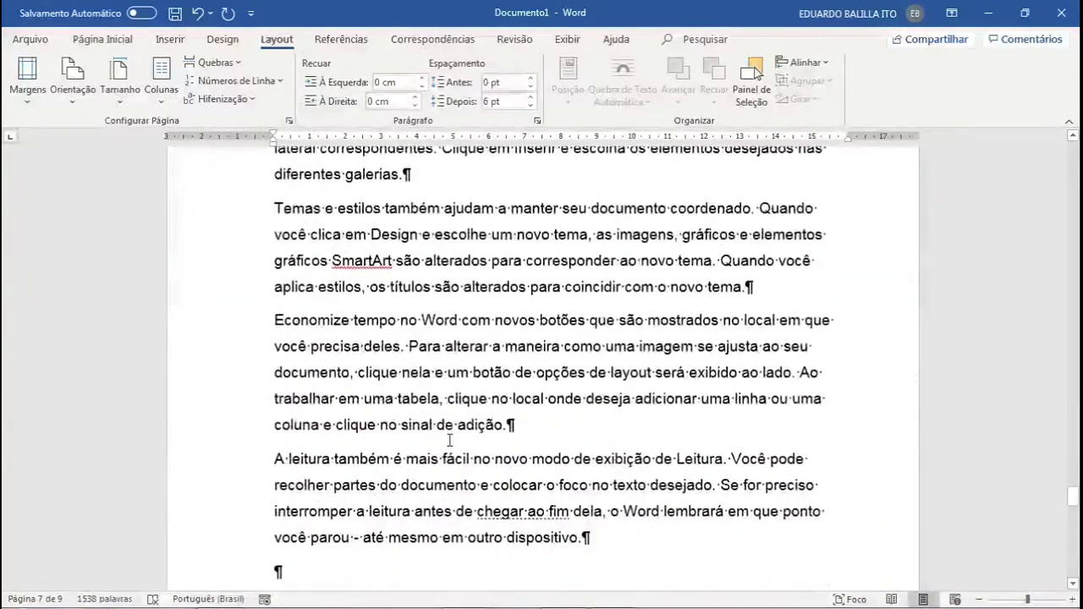
scroll(287, 301, up, 2)
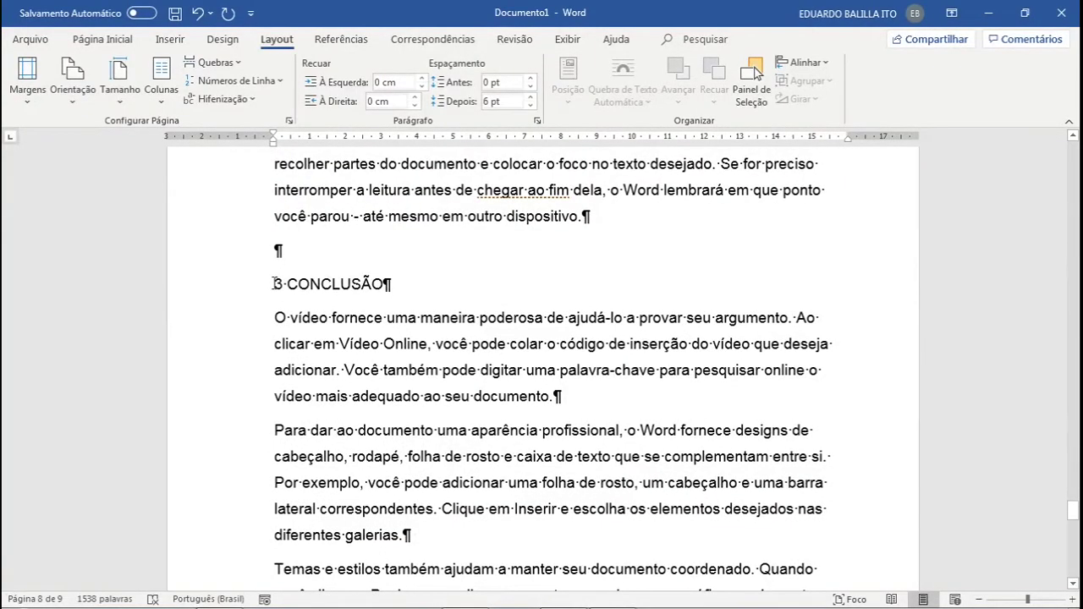
click(274, 284)
click(222, 65)
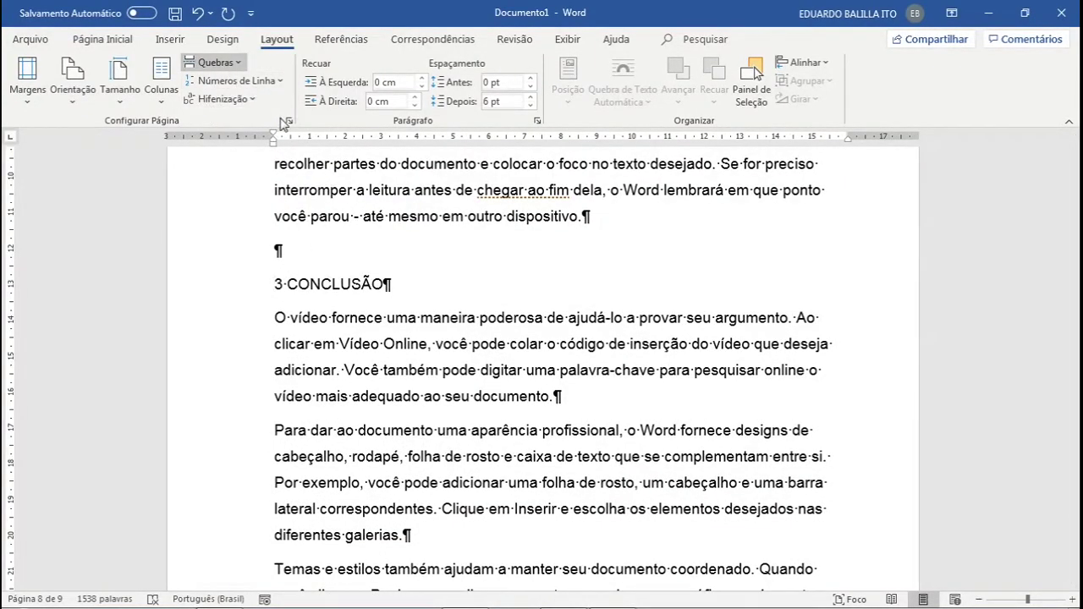
scroll(343, 381, down, 5)
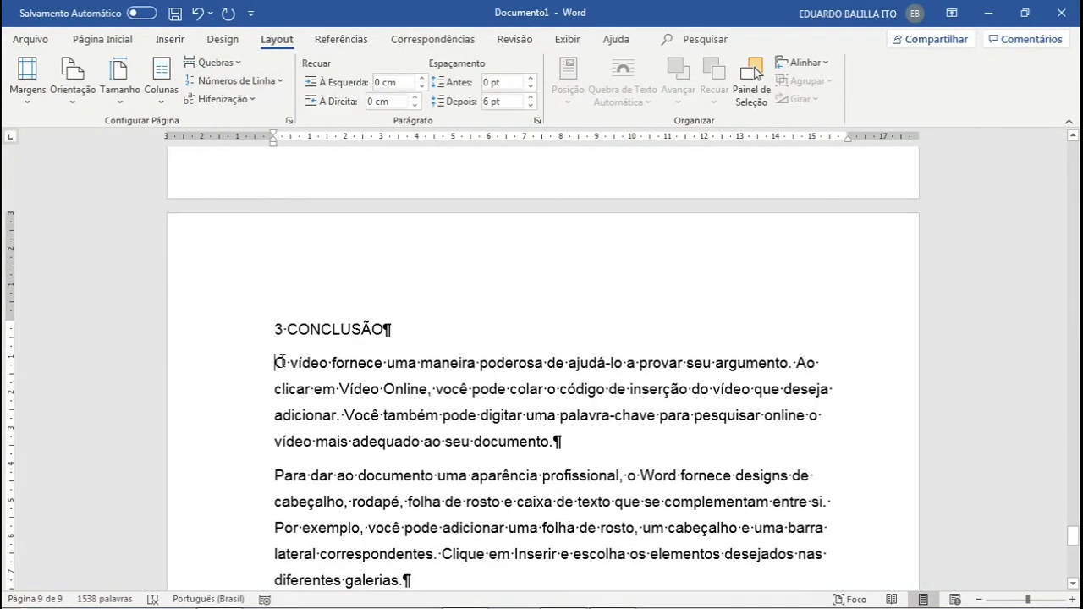
key(Return)
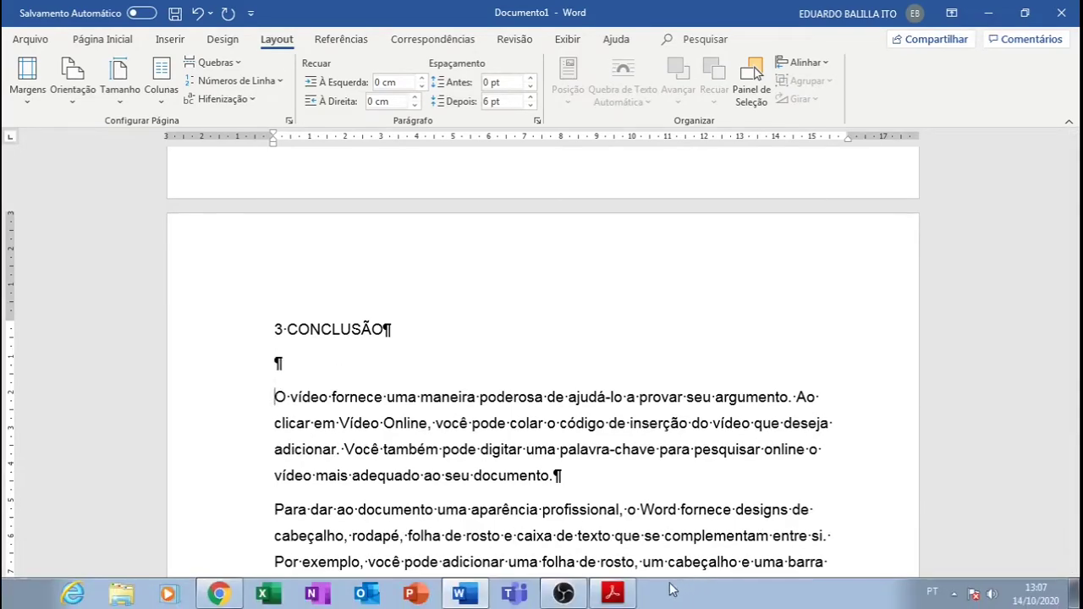
- Switch to the TCC manual in Adobe Acrobat Reader and read the spacing rule and numbering example for subsection titles
click(613, 594)
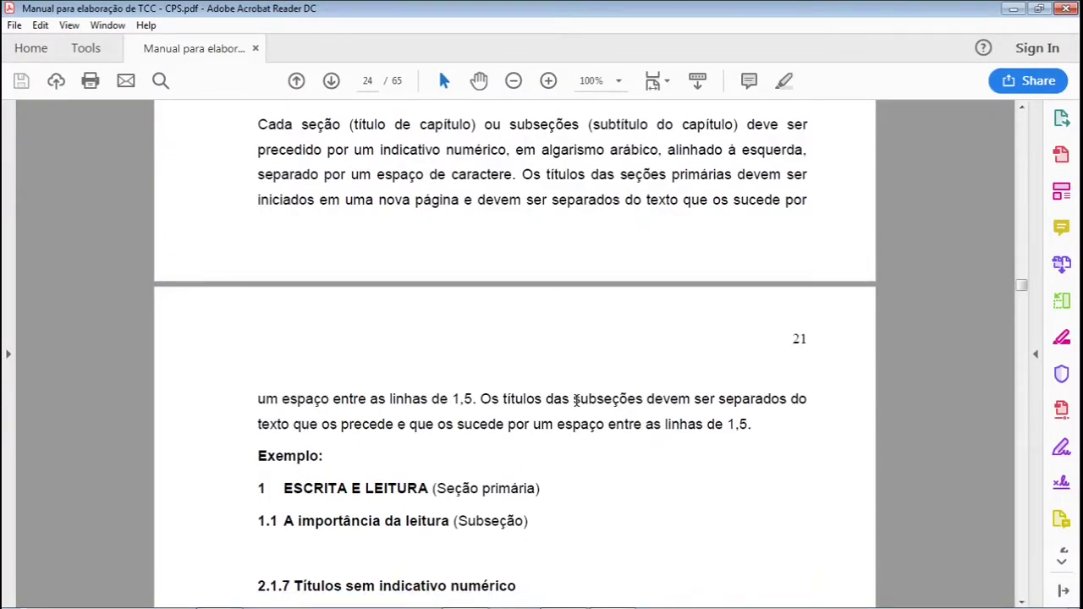
drag(483, 405, 748, 427)
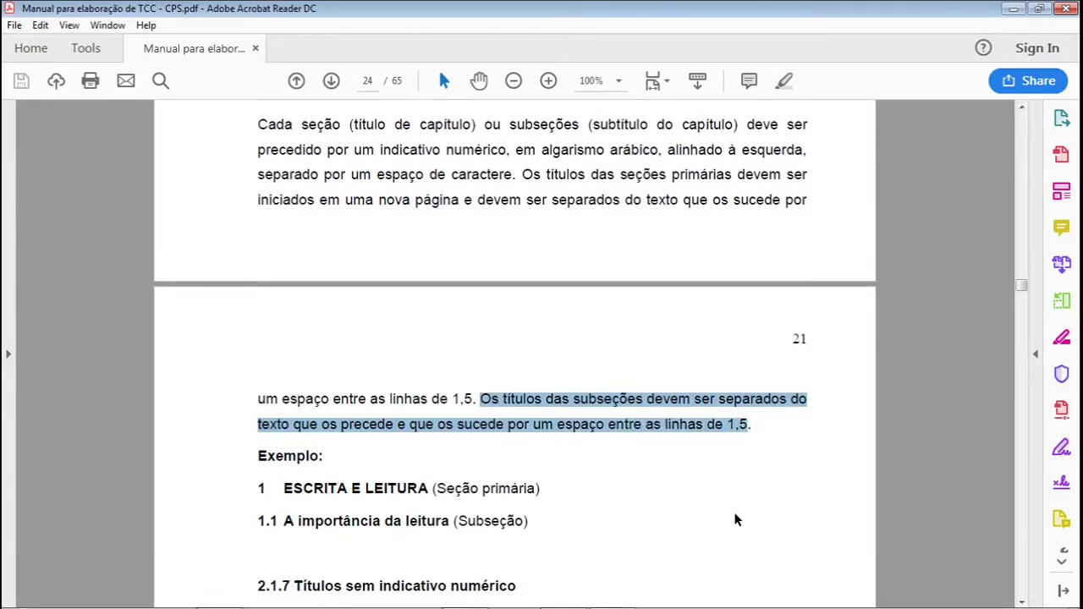
scroll(586, 541, down, 3)
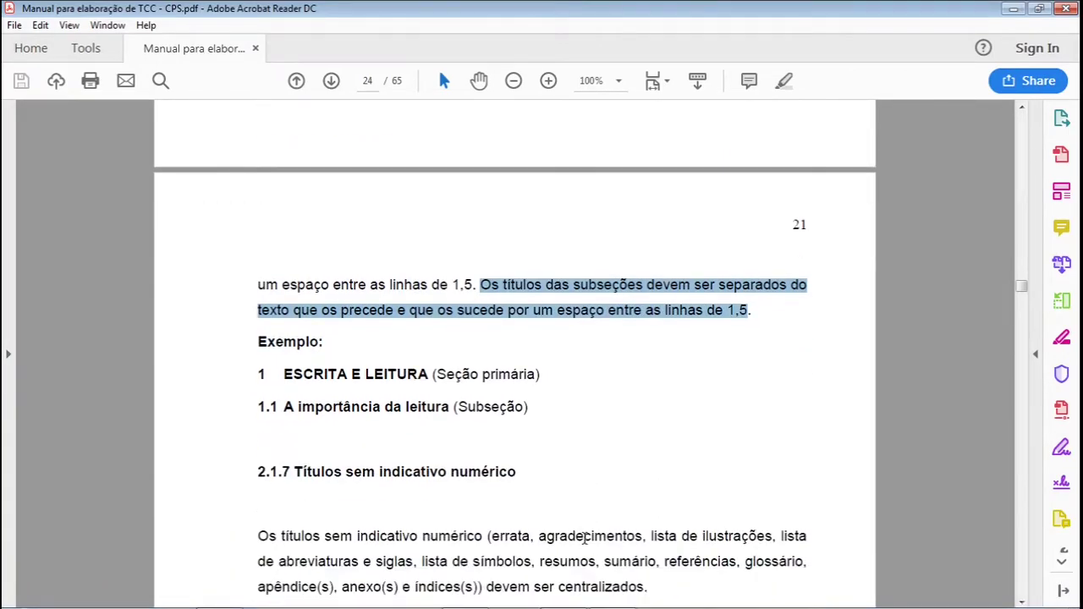
drag(251, 373, 574, 379)
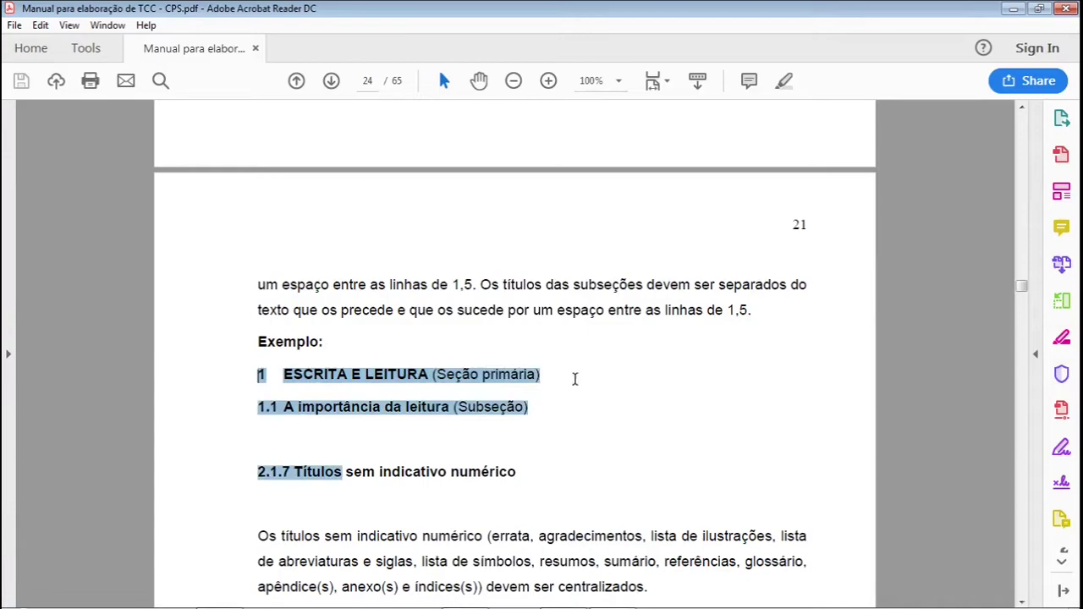
click(588, 419)
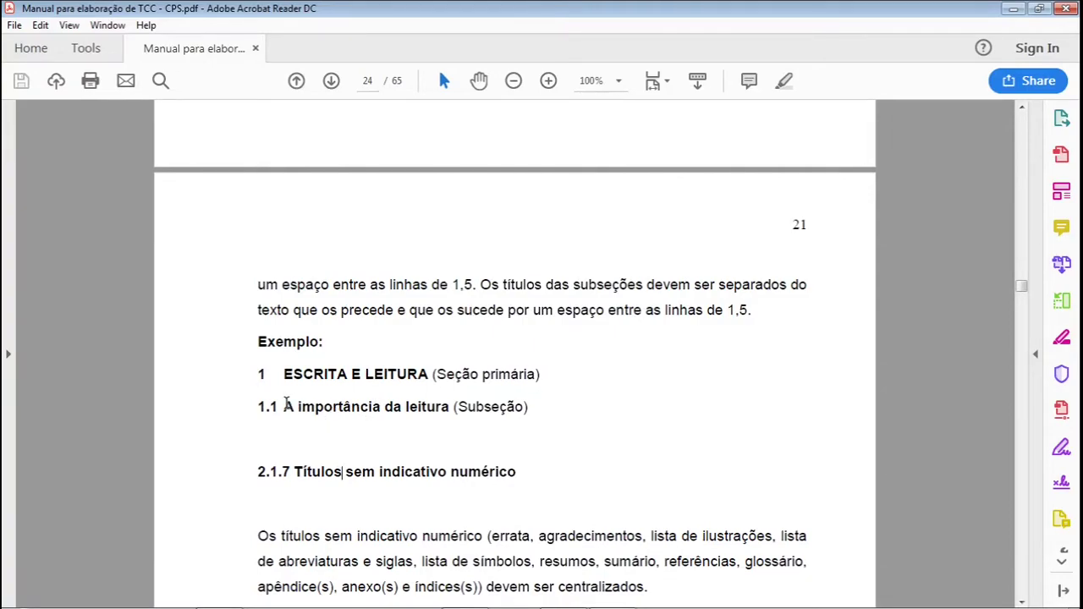
drag(288, 408, 434, 414)
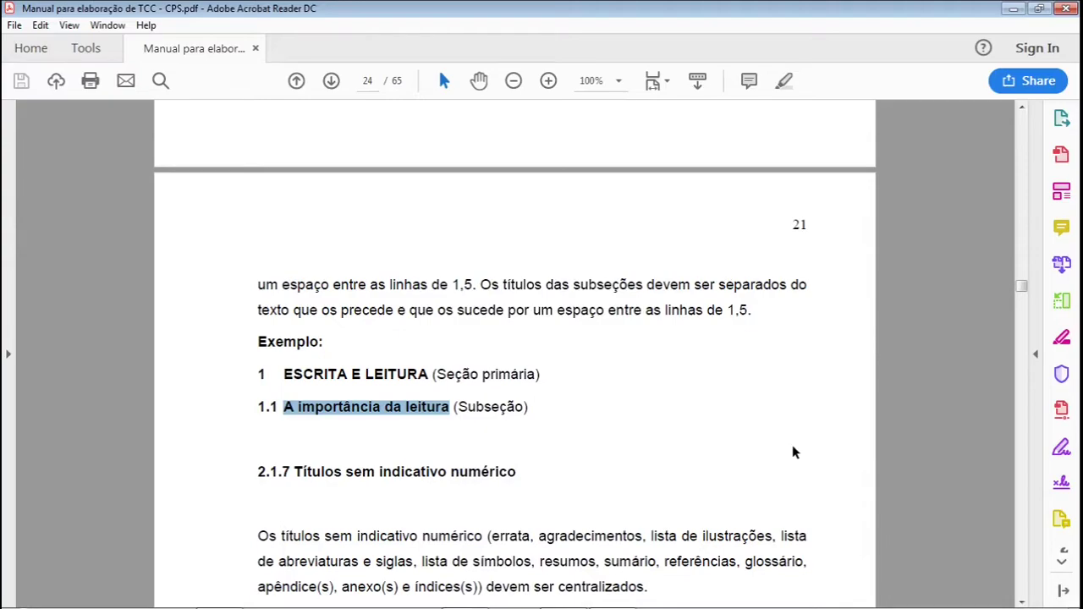
mouse_move(618, 603)
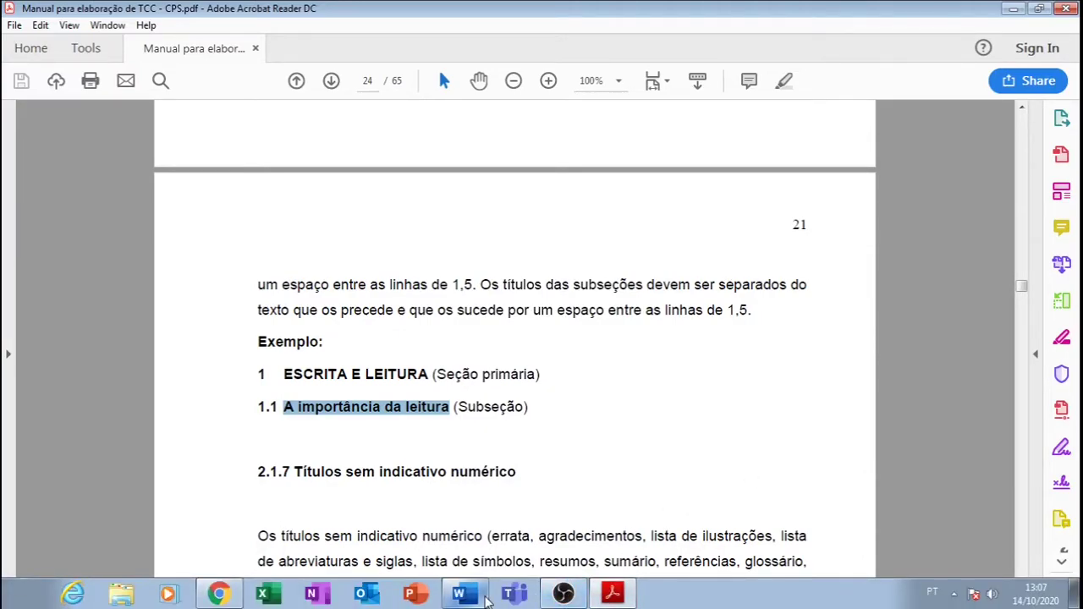
- Switch back to the Word document and return to the body text of the 2 DESENVOLVIMENTO section
click(464, 595)
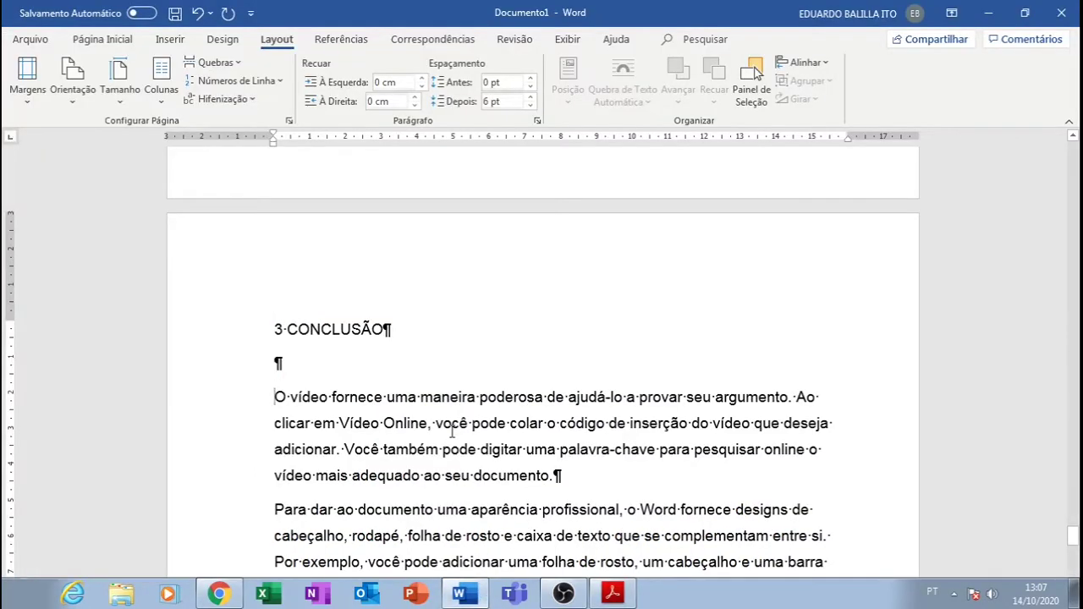
scroll(449, 417, down, 5)
scroll(450, 418, up, 15)
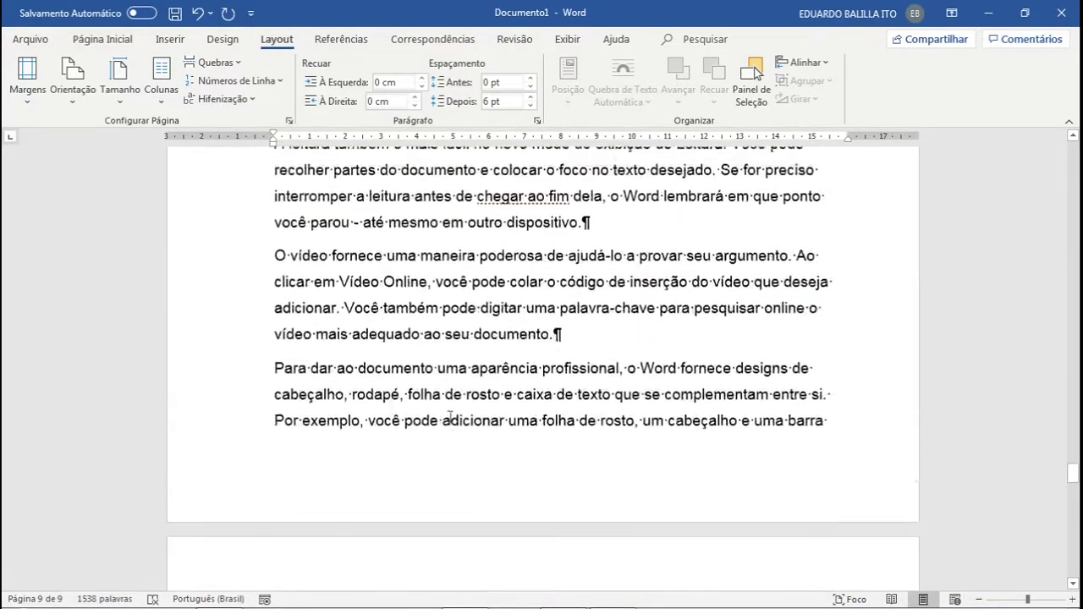
- Add a new line after the "Economize tempo" paragraph in the DESENVOLVIMENTO section and start the heading "2.1 Subse" there
scroll(450, 418, up, 20)
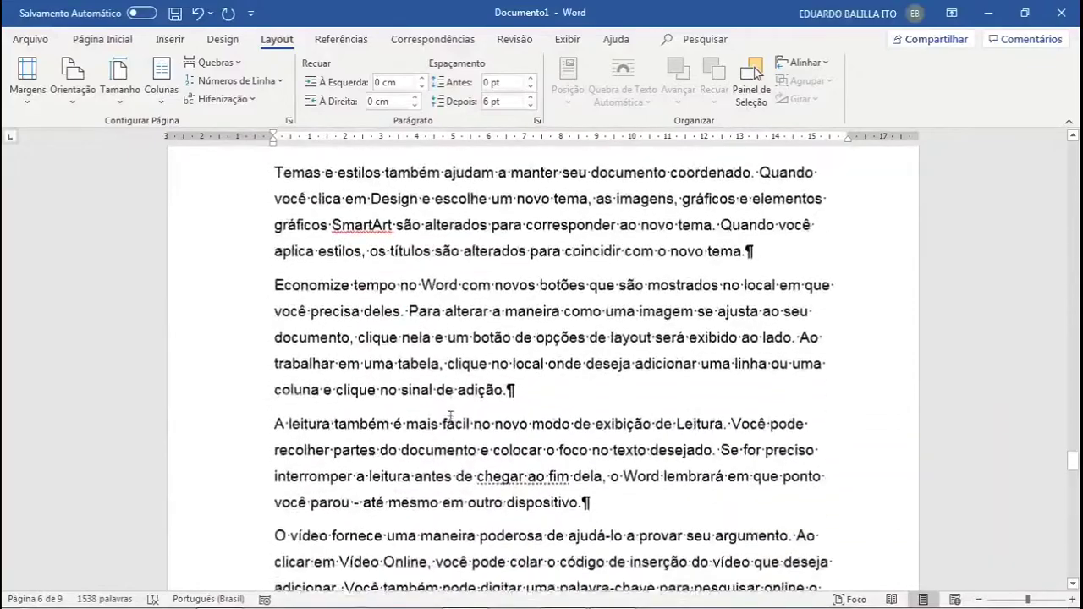
click(539, 340)
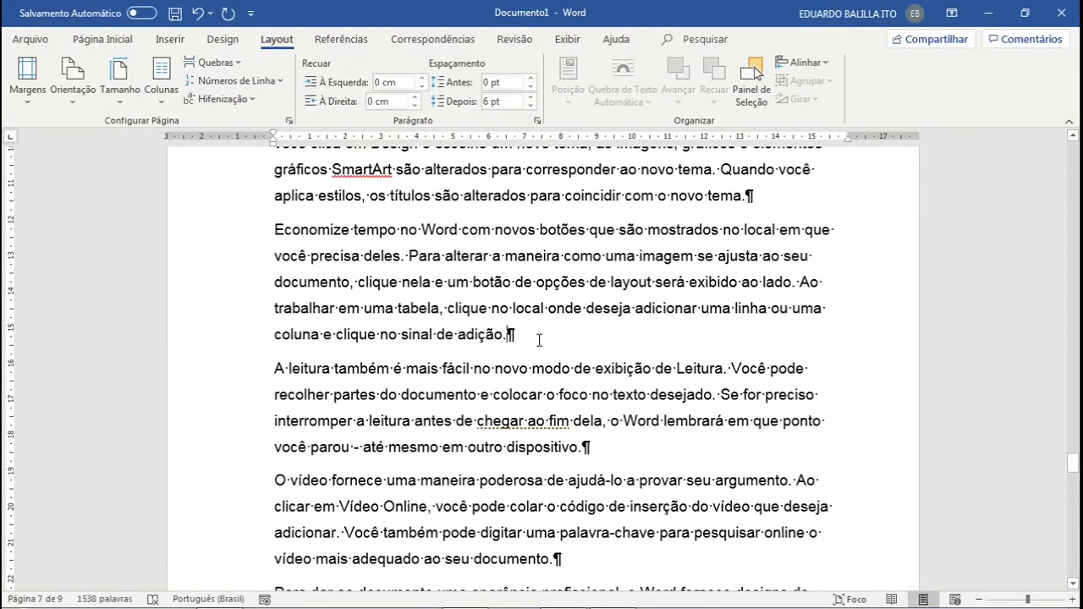
key(Return)
scroll(539, 340, up, 3)
scroll(575, 266, up, 4)
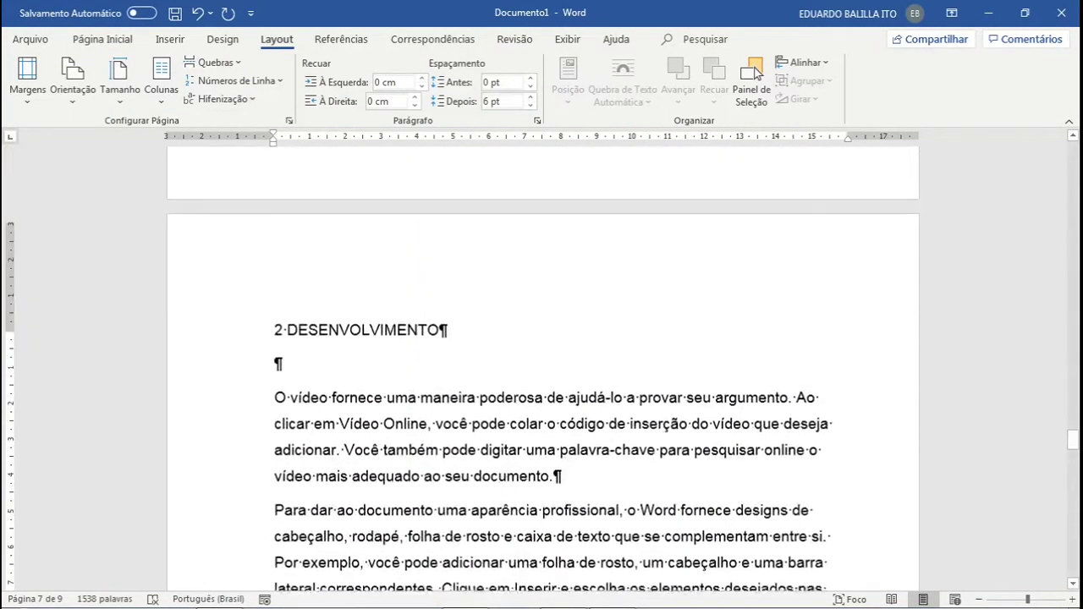
scroll(575, 267, down, 9)
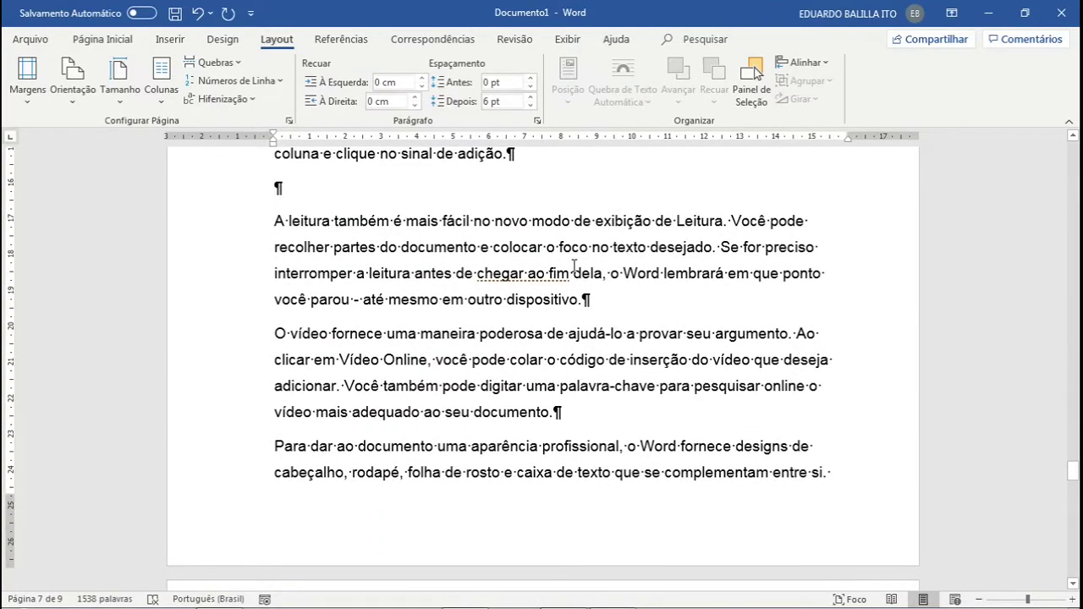
text(2.2)
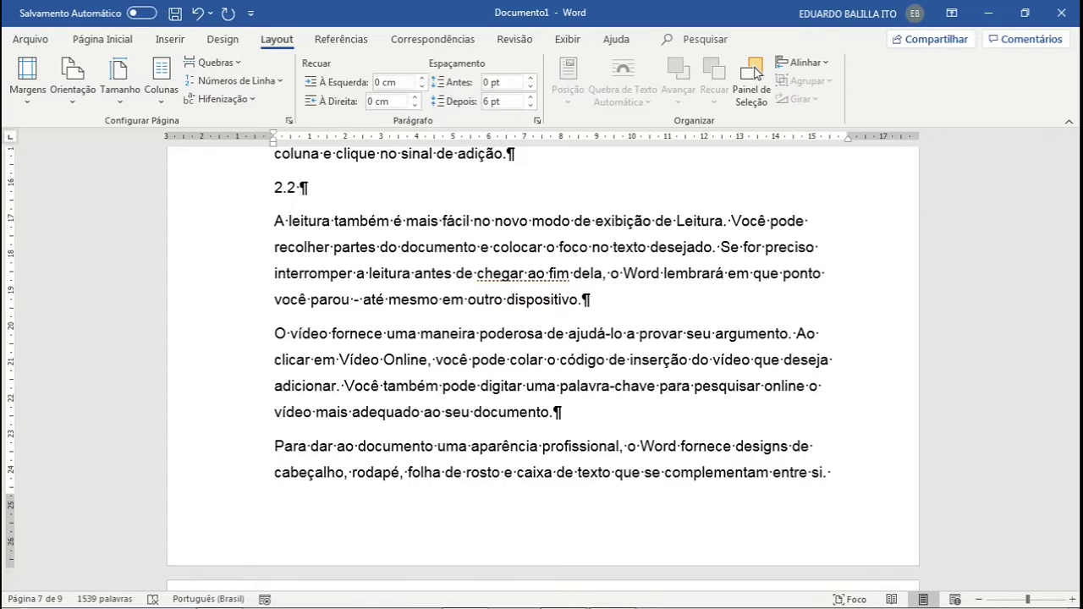
text( Subse)
click(297, 187)
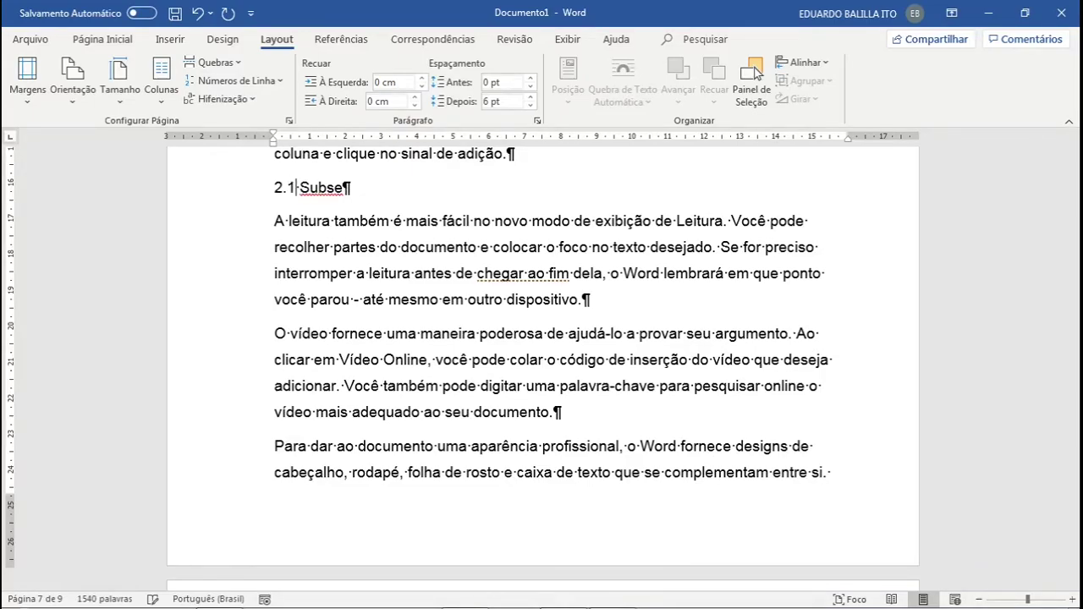
- Check the subsection title example in the TCC manual PDF in Acrobat Reader and return to Word
scroll(358, 281, up, 7)
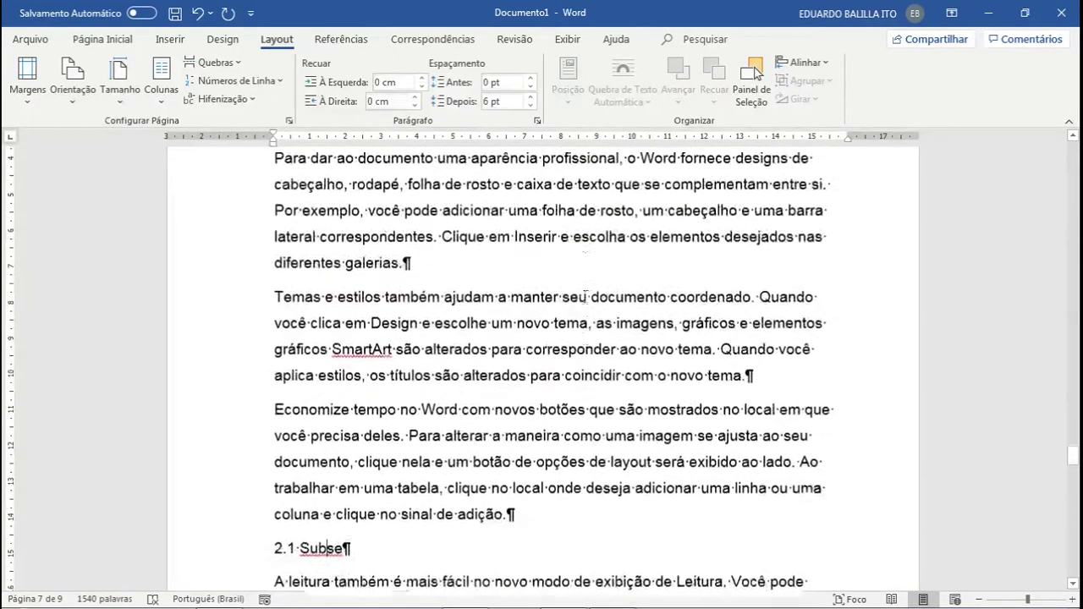
scroll(358, 281, down, 5)
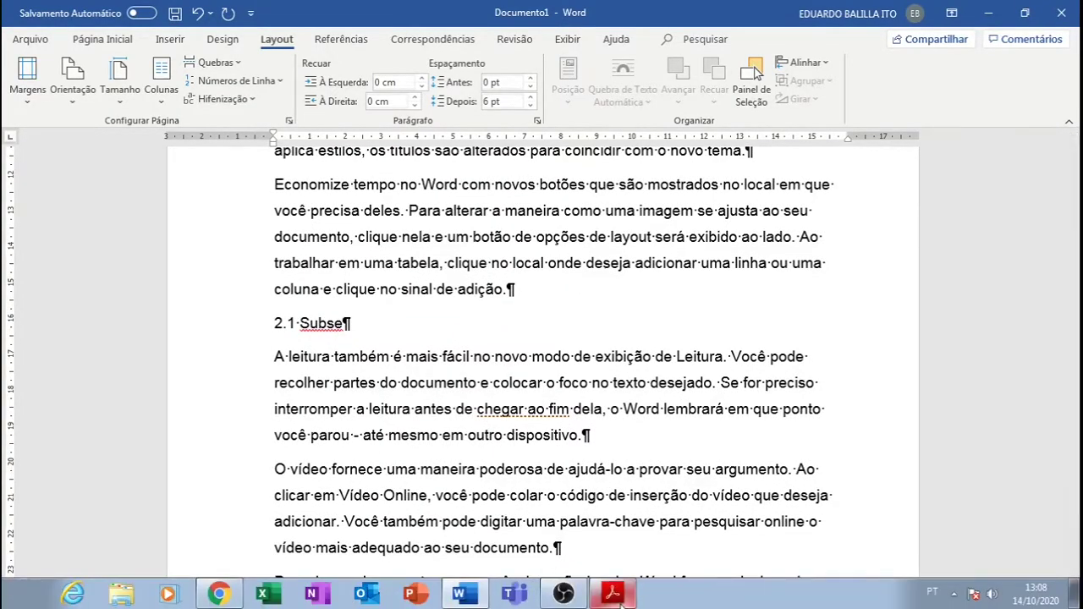
click(613, 592)
scroll(529, 384, down, 1)
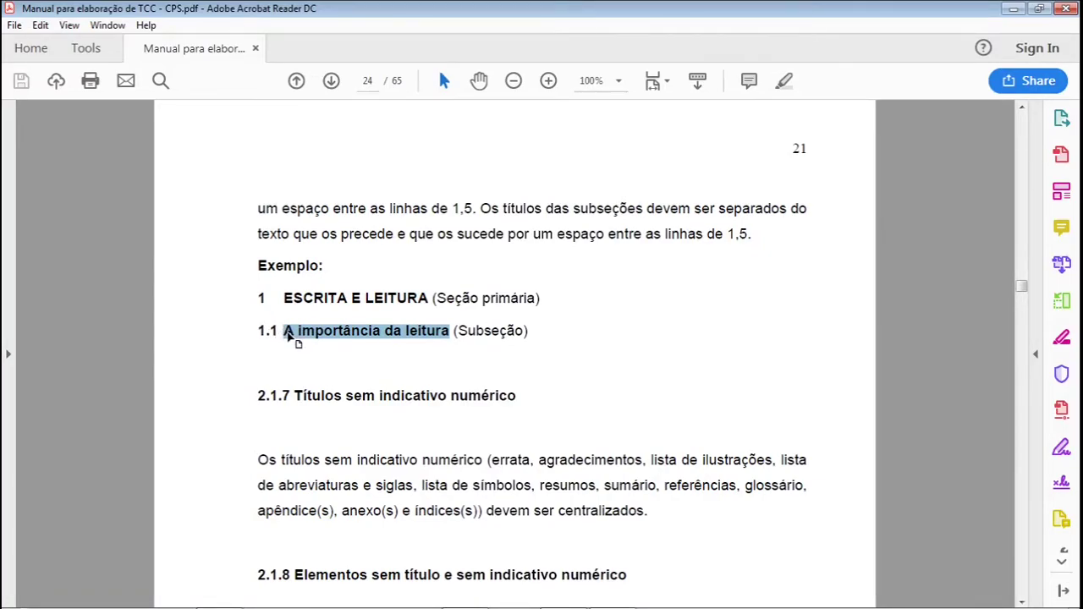
mouse_move(613, 601)
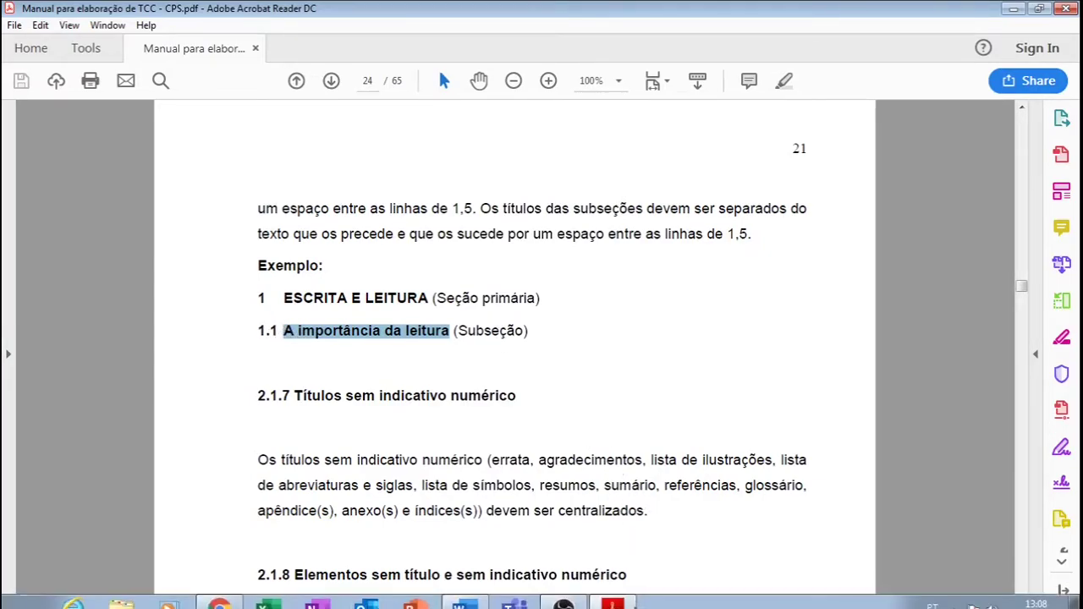
click(458, 594)
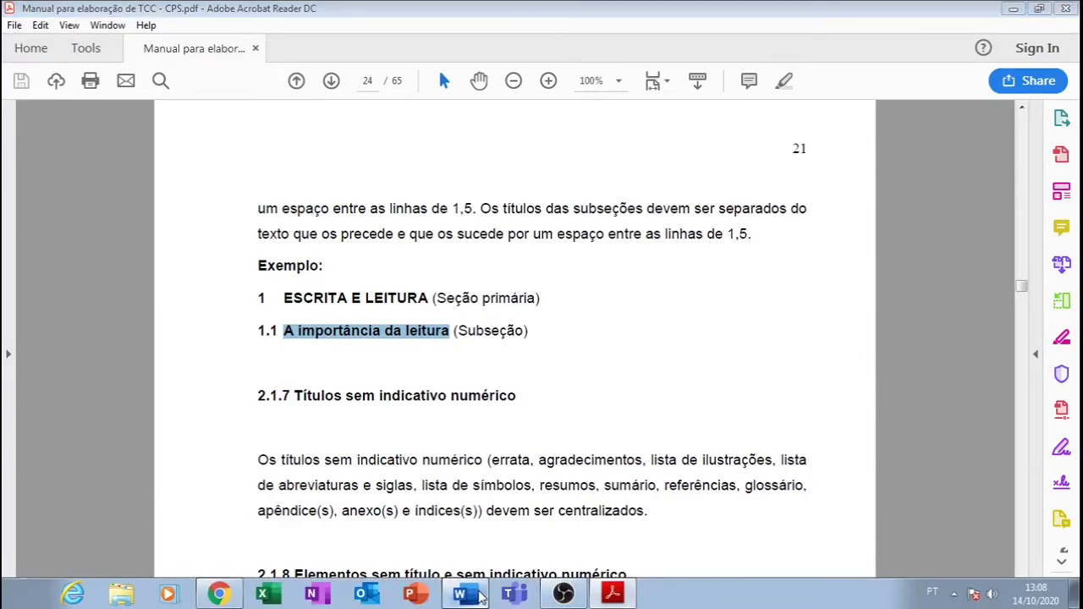
- Complete the unfinished heading as "2.1 Primeira Subseção do desenvolvimento"
text(ção)
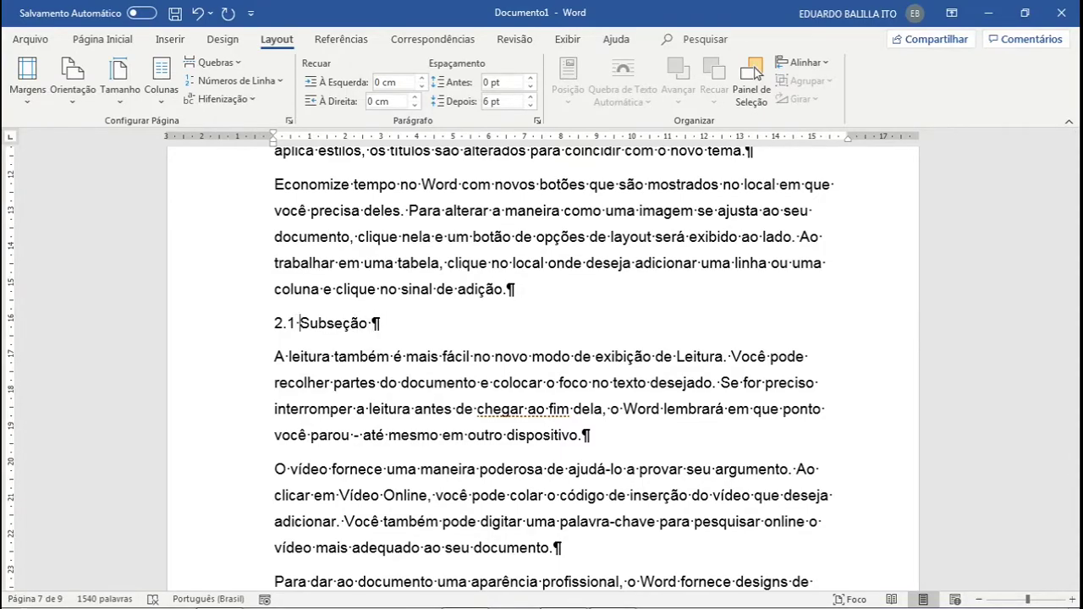
text( Primeira )
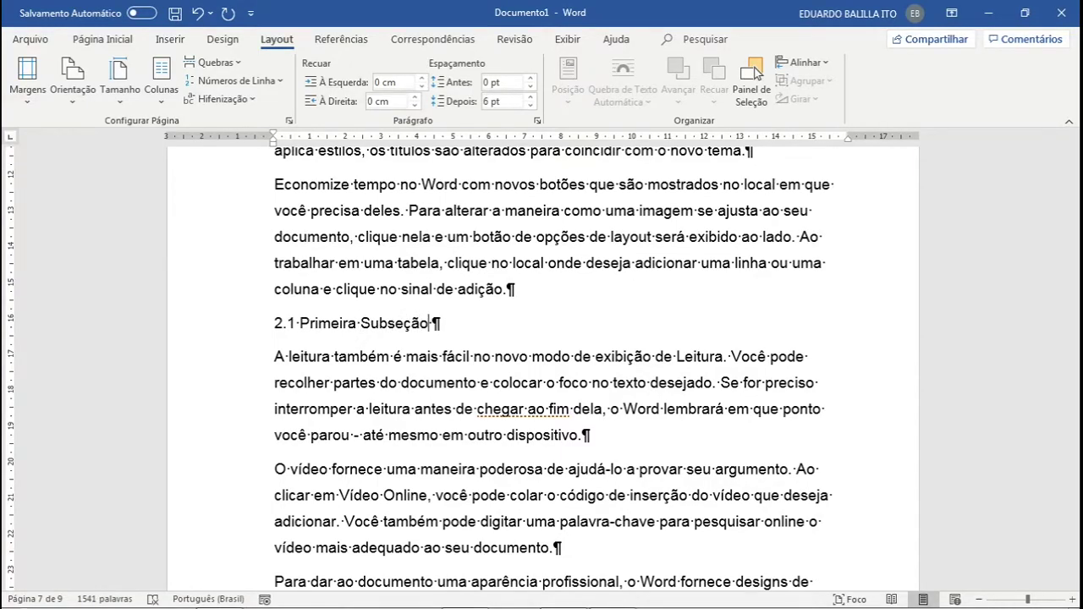
text( do desen)
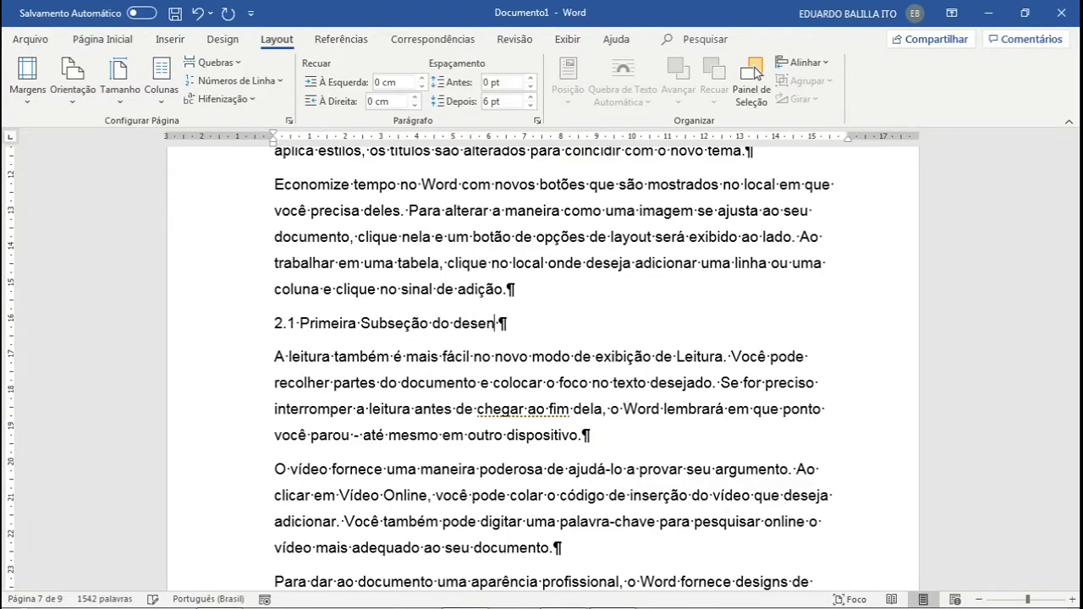
text(volvimento)
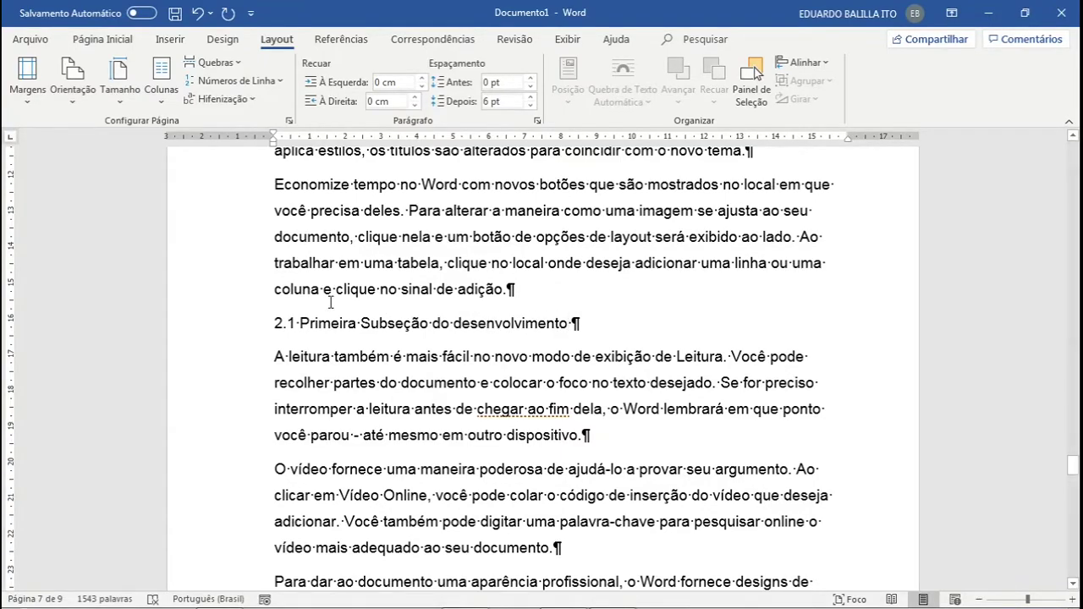
- Switch to the manual in Acrobat Reader, examine how the 1.1 and 2.1.7 subsection titles are written, and return to Word
click(595, 597)
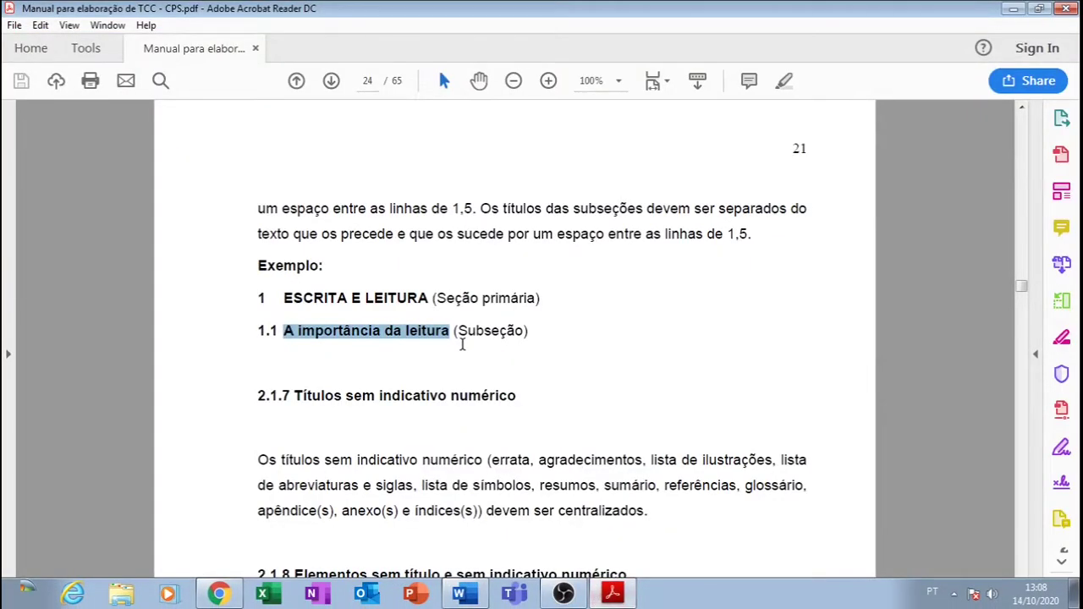
click(366, 362)
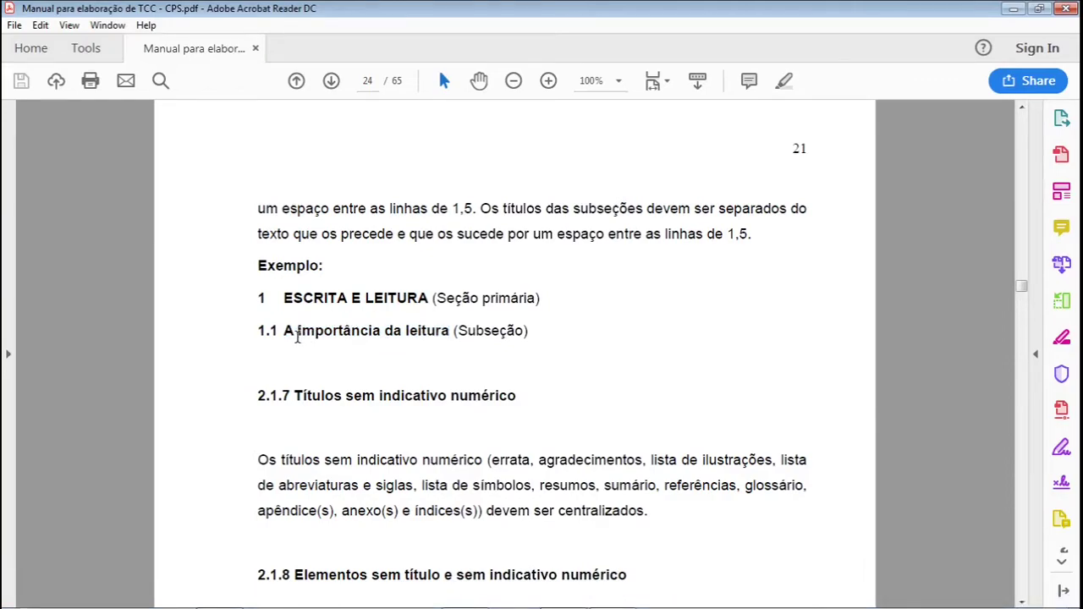
click(299, 332)
scroll(387, 401, down, 2)
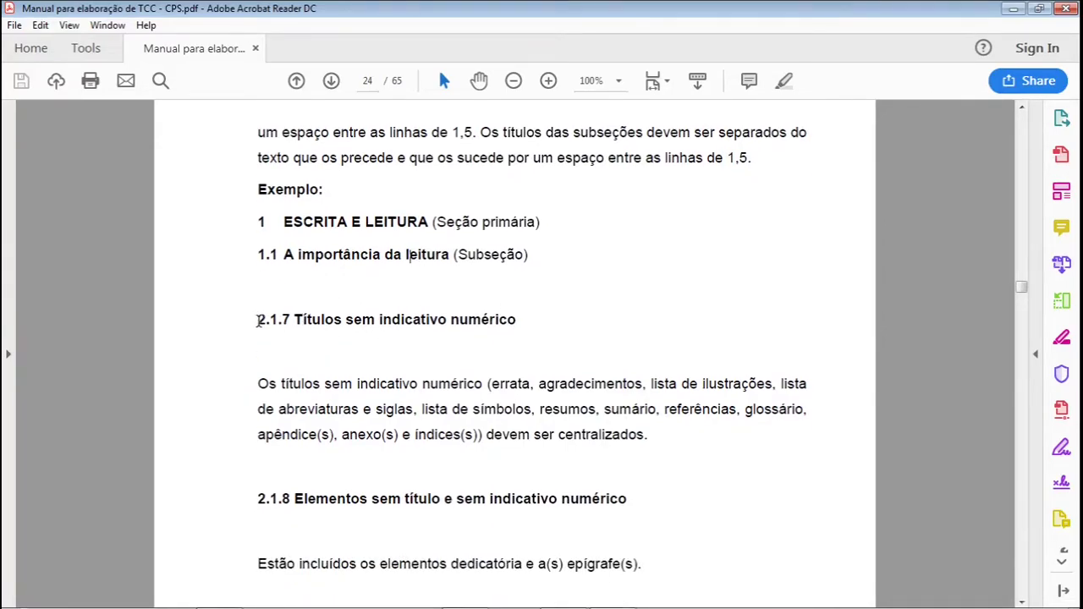
drag(260, 320, 532, 320)
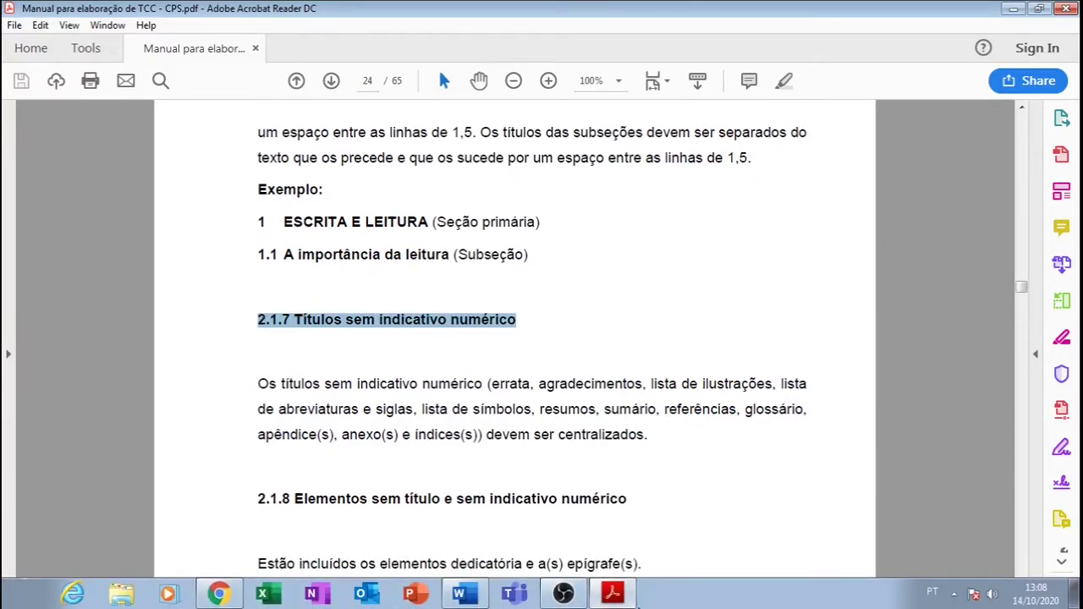
click(459, 601)
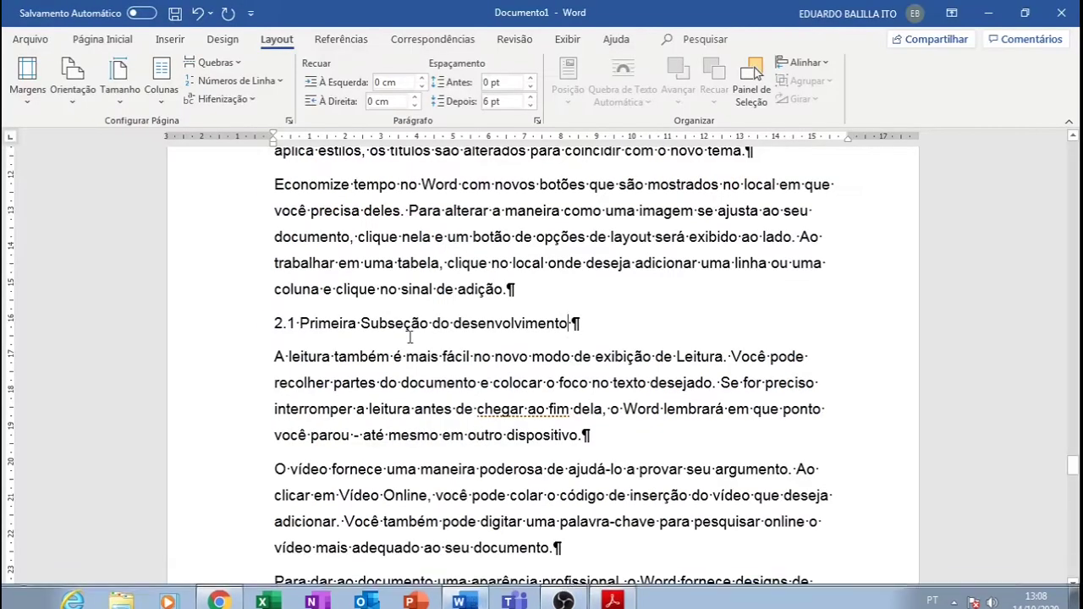
- Change the initial letter of "Subseção" in the 2.1 heading to lowercase
click(371, 330)
key(BackSpace)
text(s)
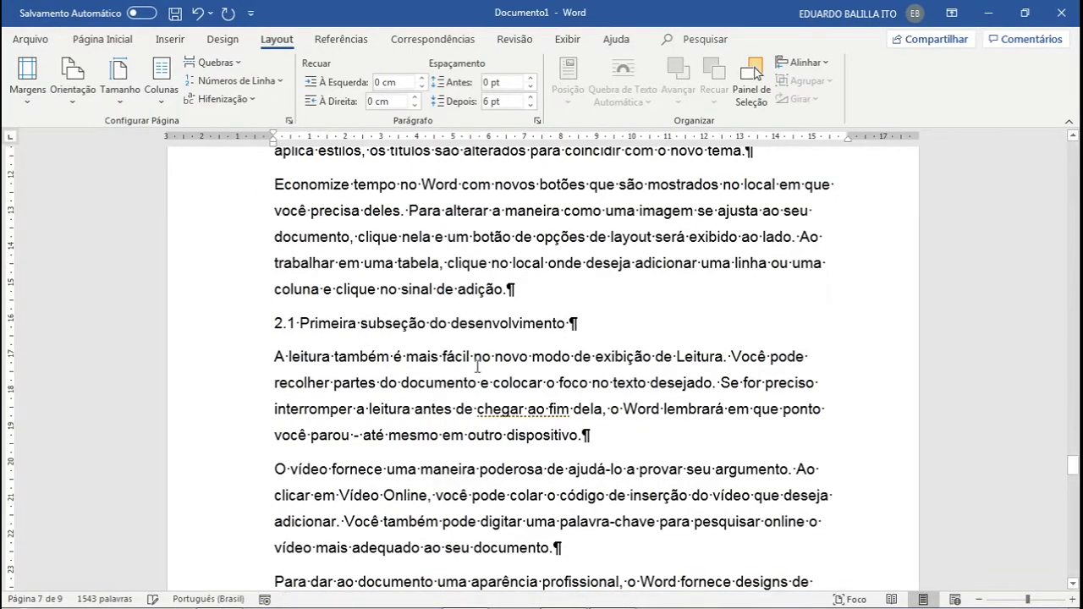
- Hide the formatting marks and insert a blank line above and below the 2.1 heading
click(85, 42)
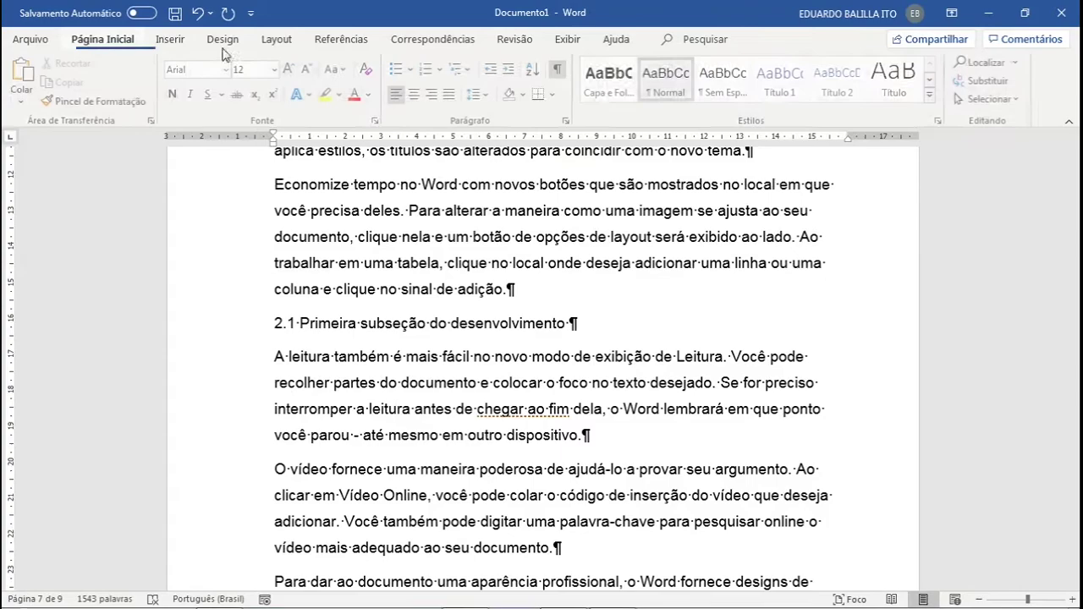
click(561, 75)
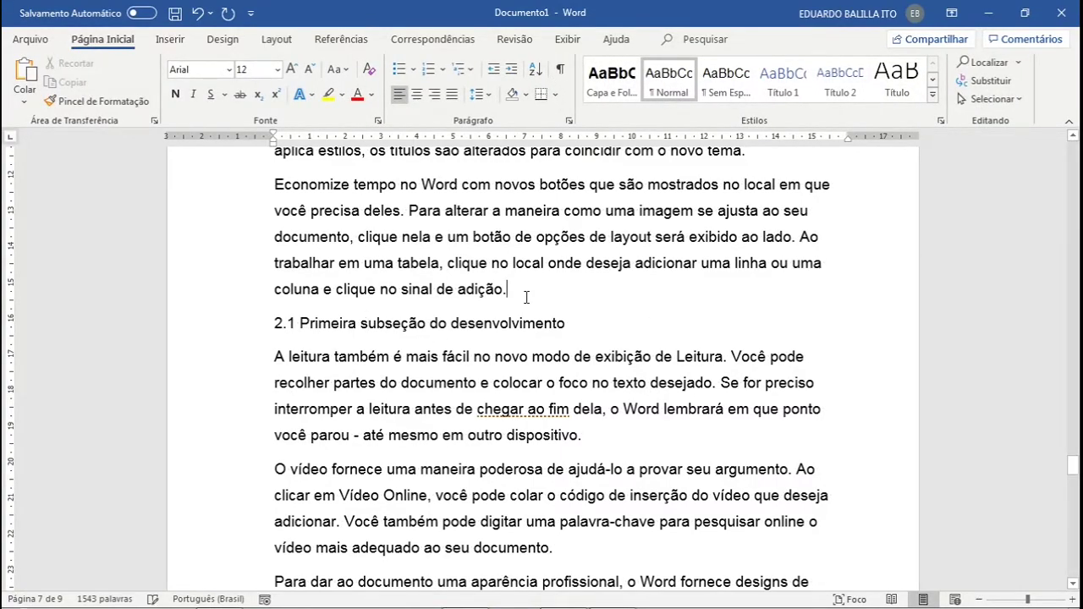
key(Return)
key(Down)
key(End)
key(Return)
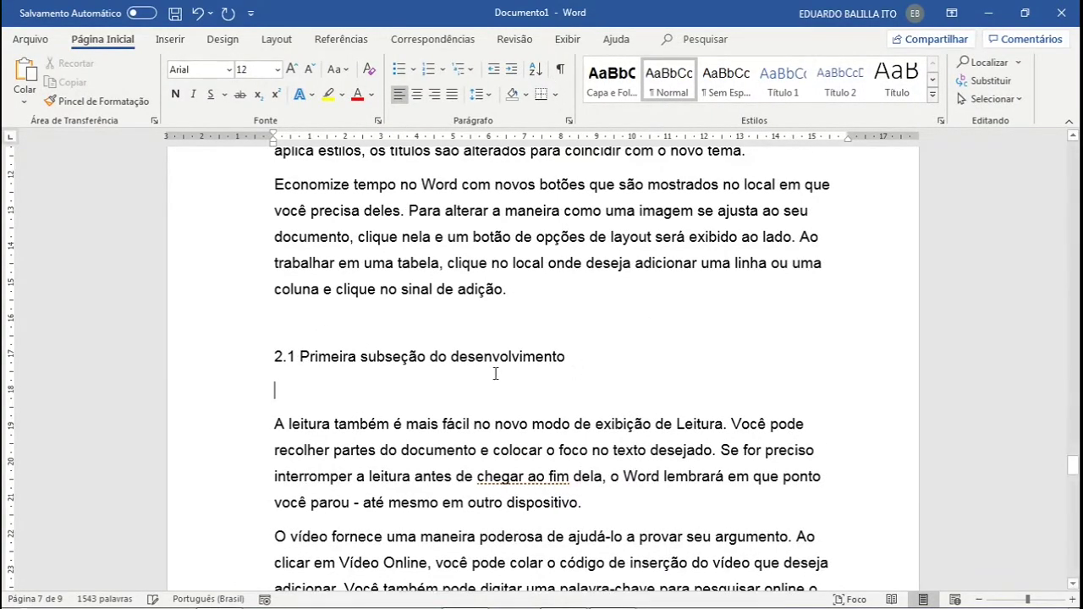
- Add a new line after the paragraph ending in "diferentes galerias." on page 8 and start the heading "2.2 S"
scroll(495, 451, down, 4)
scroll(556, 449, up, 3)
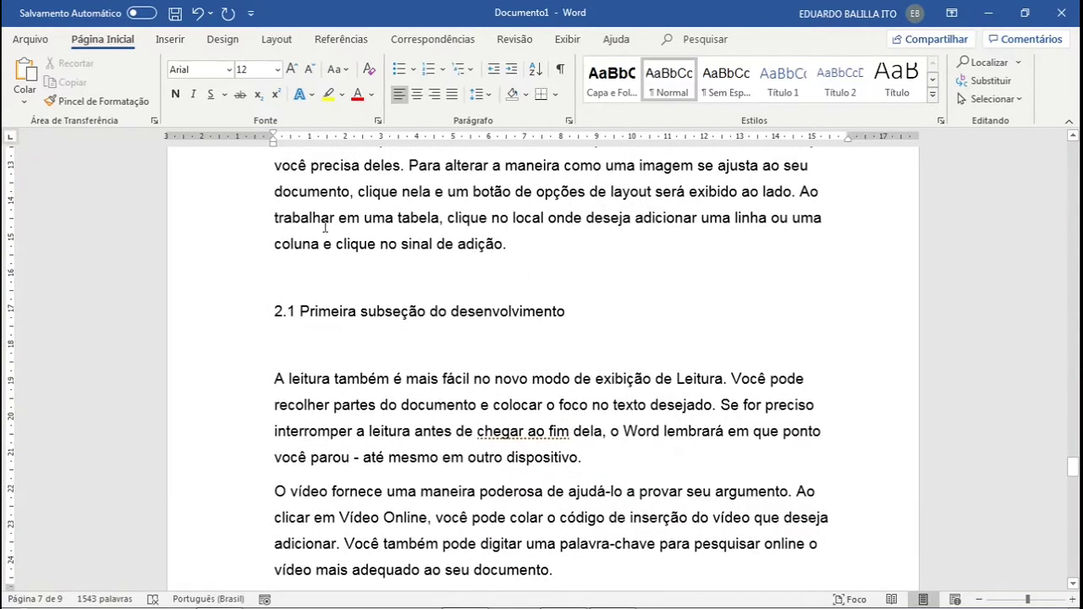
scroll(417, 342, down, 6)
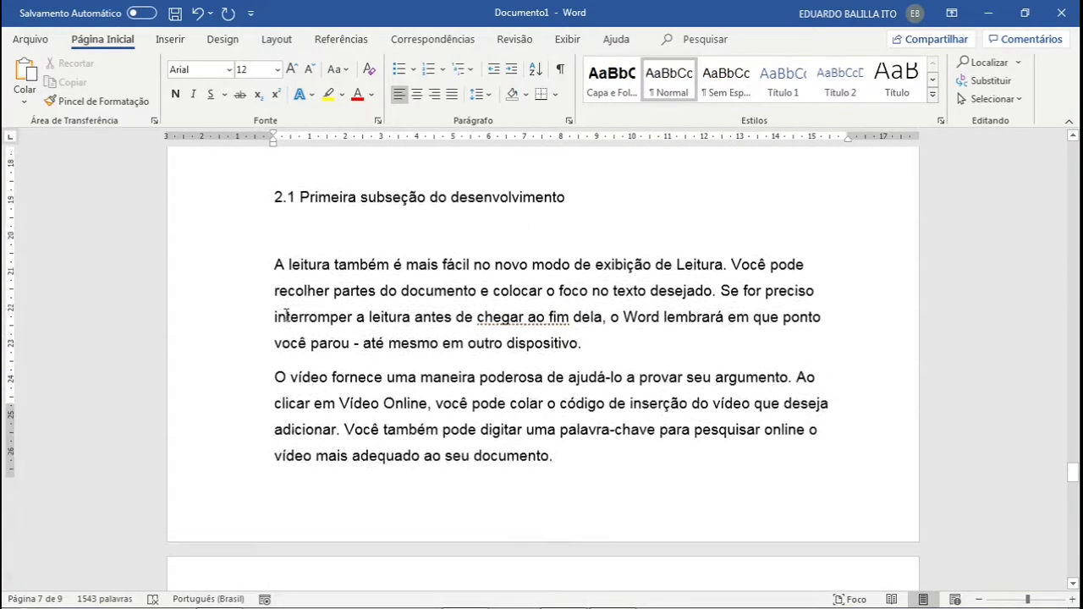
scroll(418, 342, down, 3)
click(422, 437)
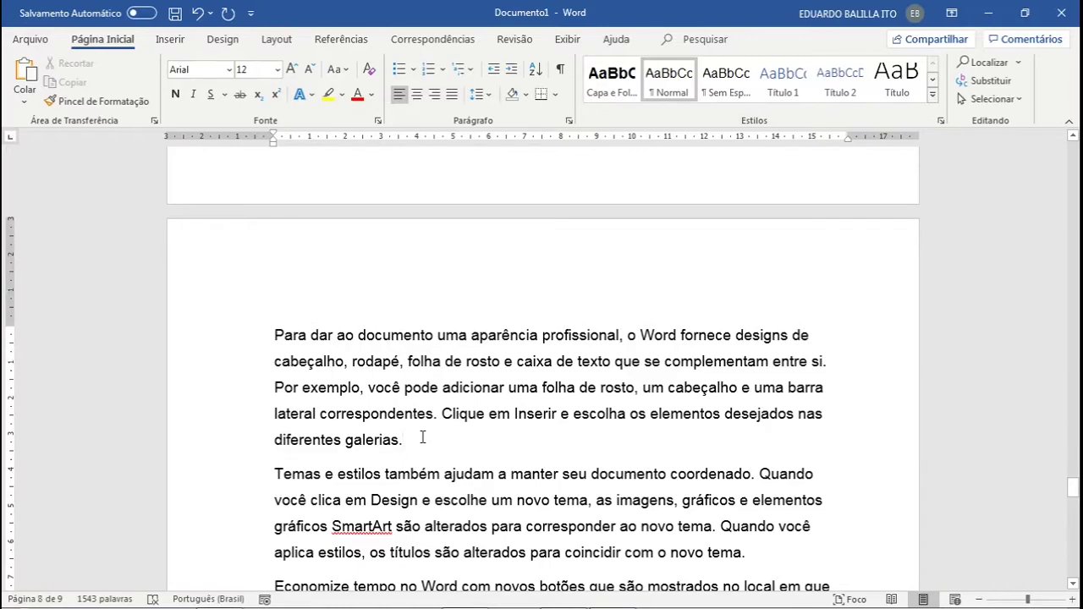
key(Return)
text(2.2 S)
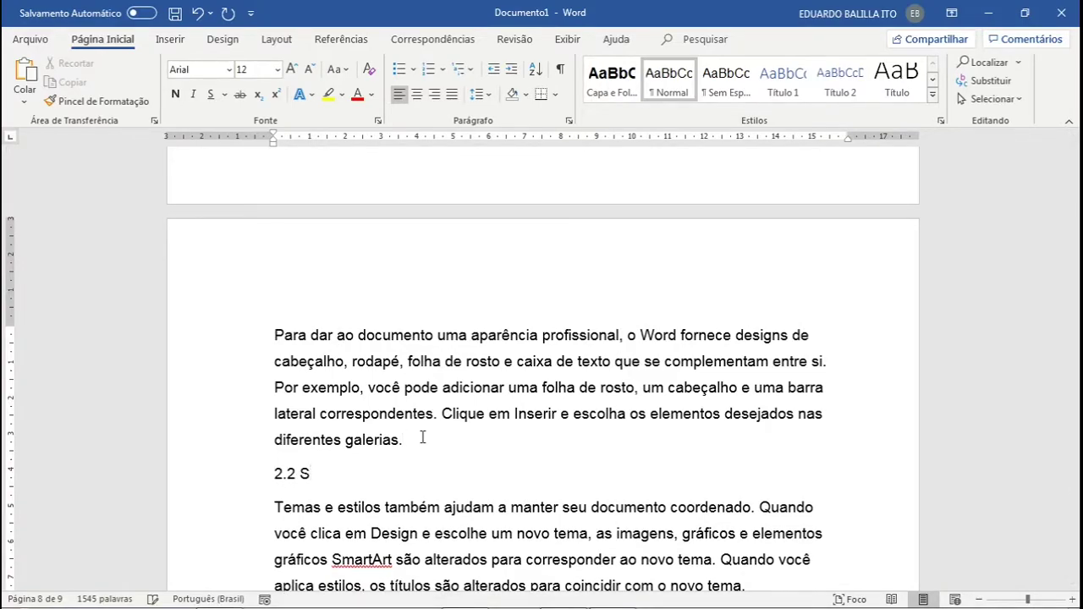
- Replace the "S" after 2.2 with a copy of the 2.1 title text, changing "Primeira" to "Segunda"
scroll(422, 437, up, 8)
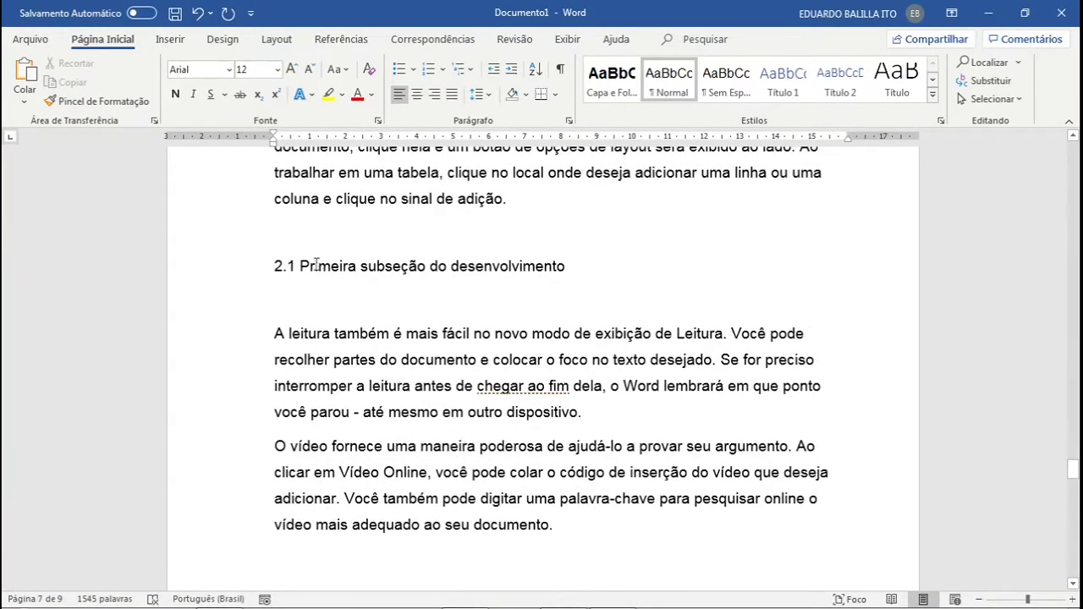
drag(302, 266, 599, 265)
key(ctrl+c)
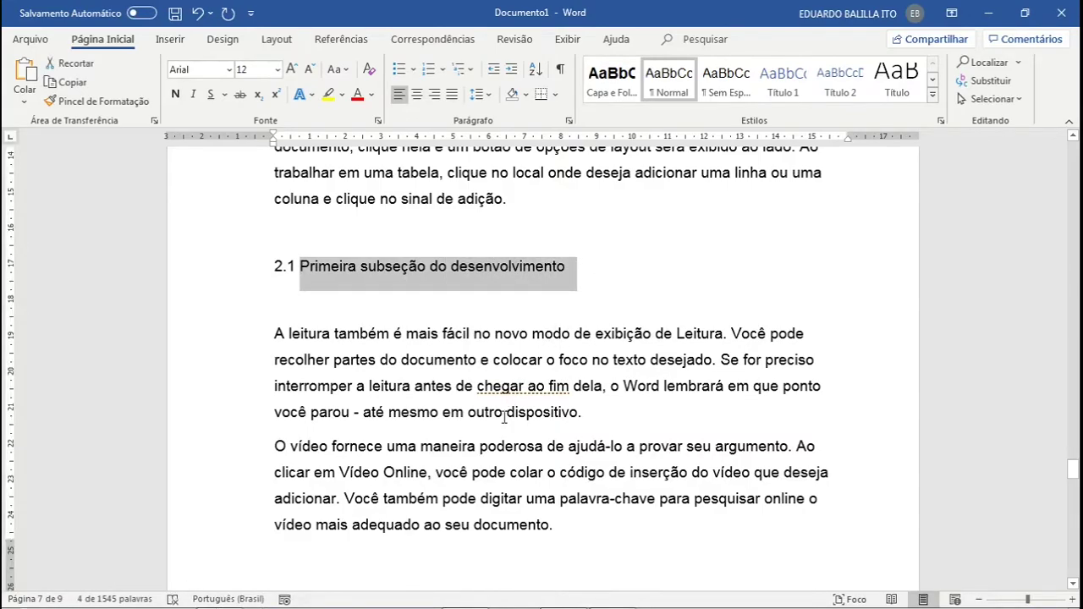
scroll(355, 479, down, 5)
scroll(355, 479, down, 4)
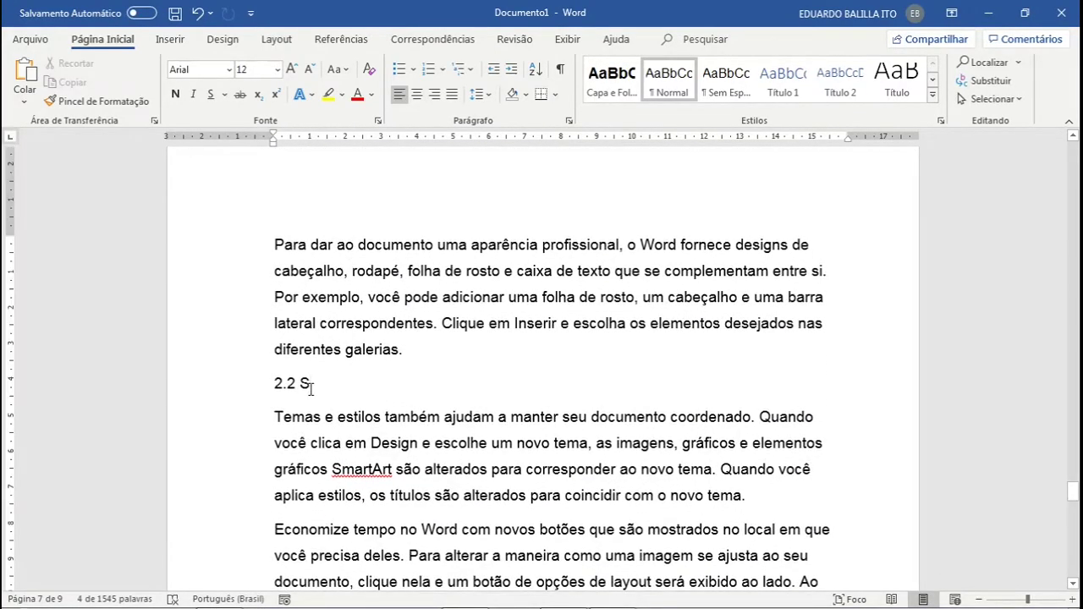
drag(312, 385, 303, 389)
key(ctrl+v)
double_click(318, 386)
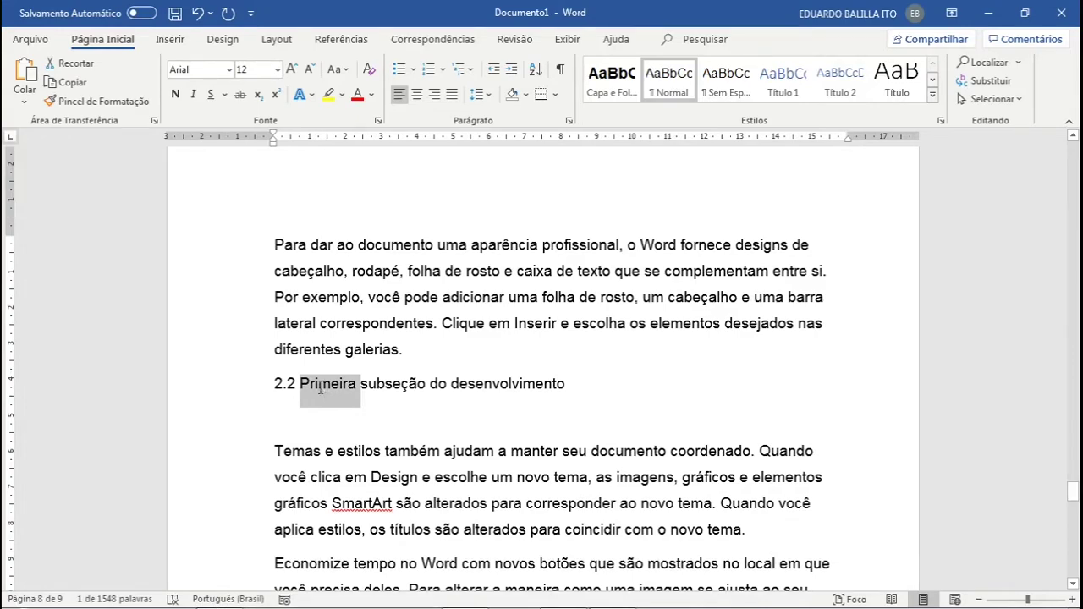
text(Segunda)
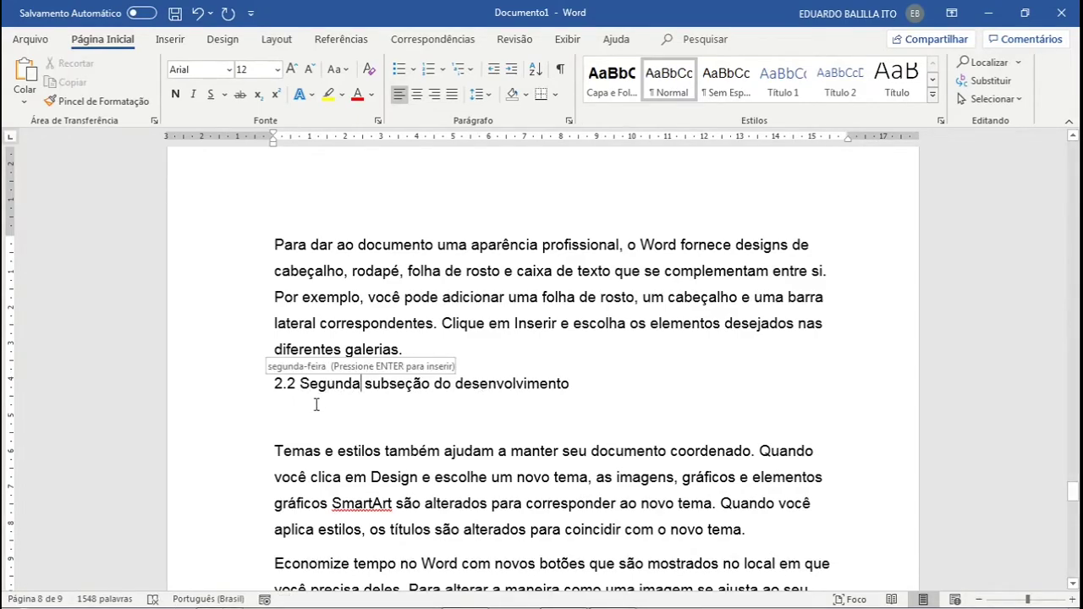
- Insert a blank line between the "diferentes galerias." paragraph and the 2.2 heading
click(318, 389)
click(318, 428)
click(420, 345)
key(Return)
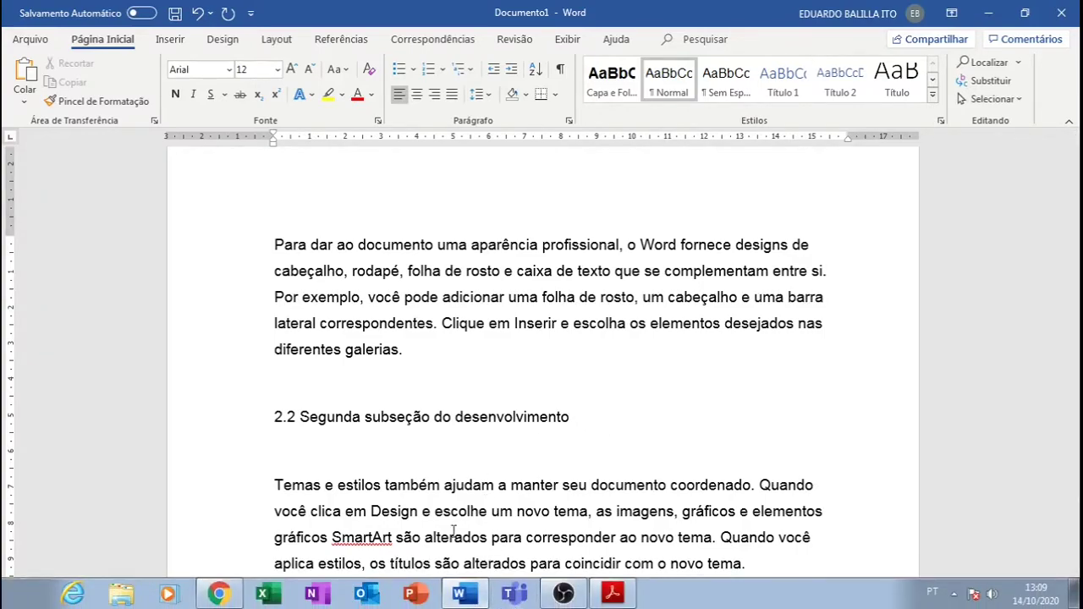
- Switch to the TCC manual PDF and review the formatting rules for section and subsection titles and for section 2.1.7, titles without a numeric indicator
click(613, 597)
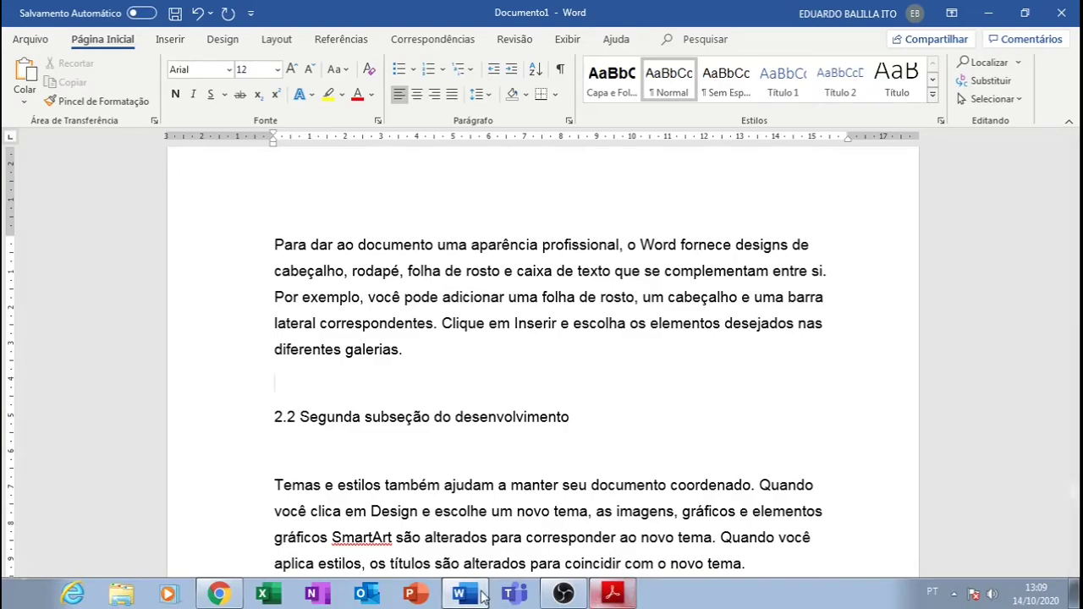
scroll(588, 404, down, 3)
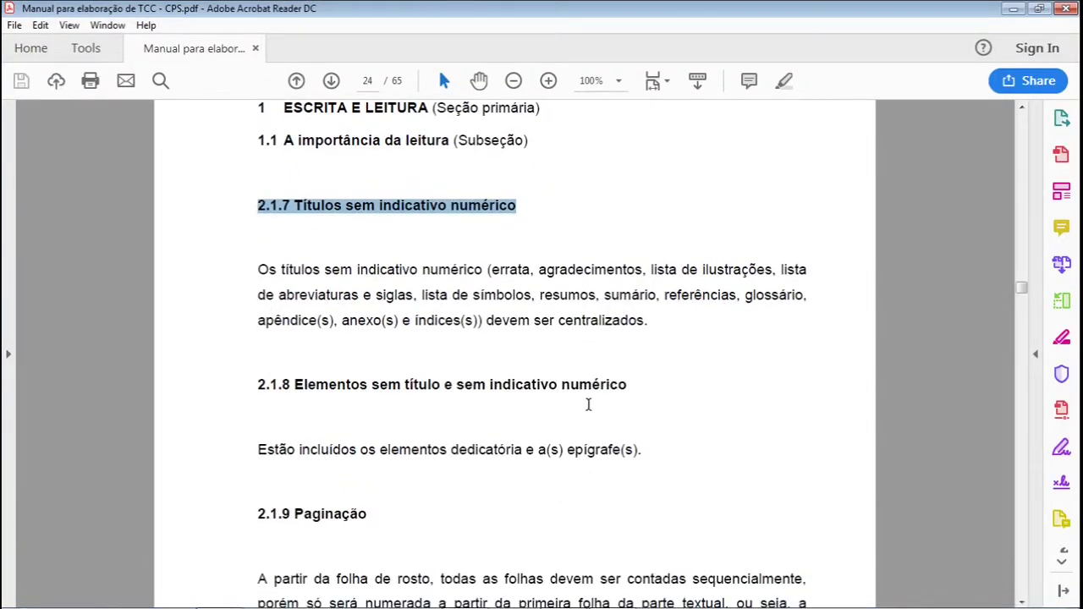
scroll(691, 375, up, 4)
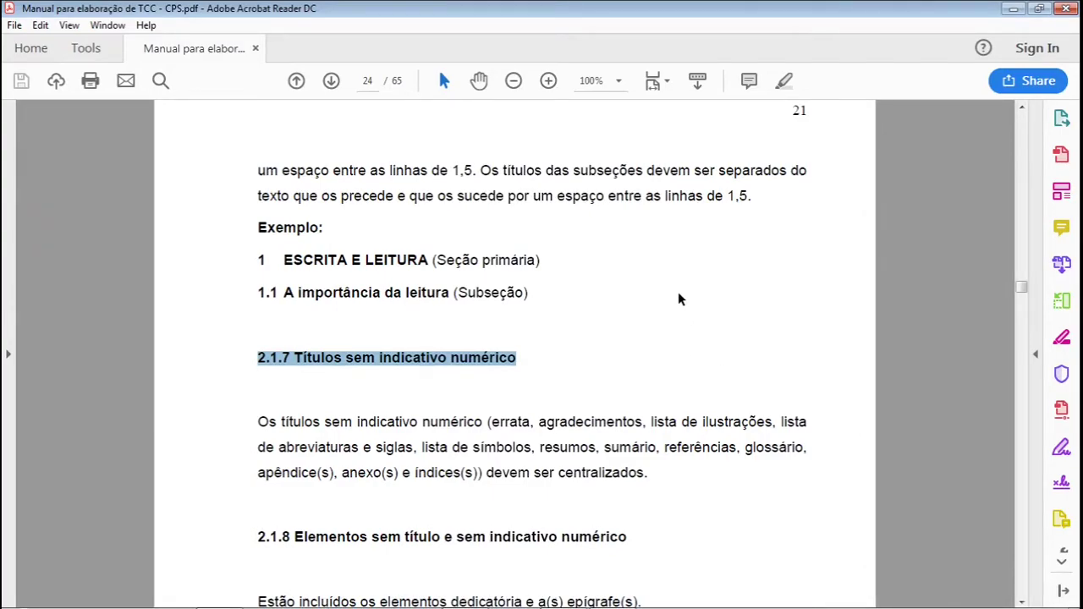
scroll(679, 293, down, 2)
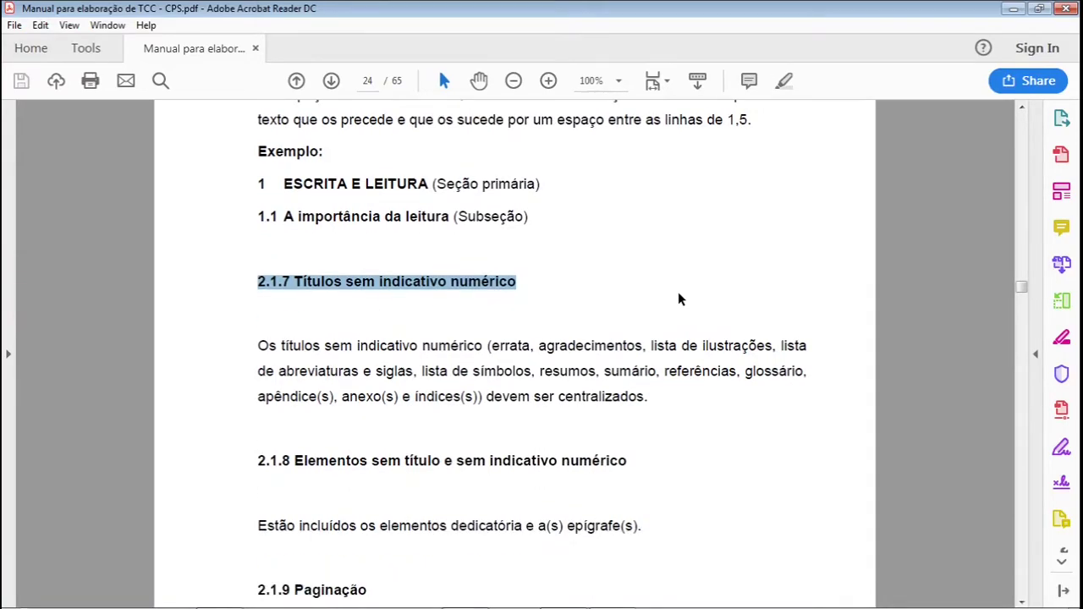
scroll(678, 299, down, 1)
click(726, 382)
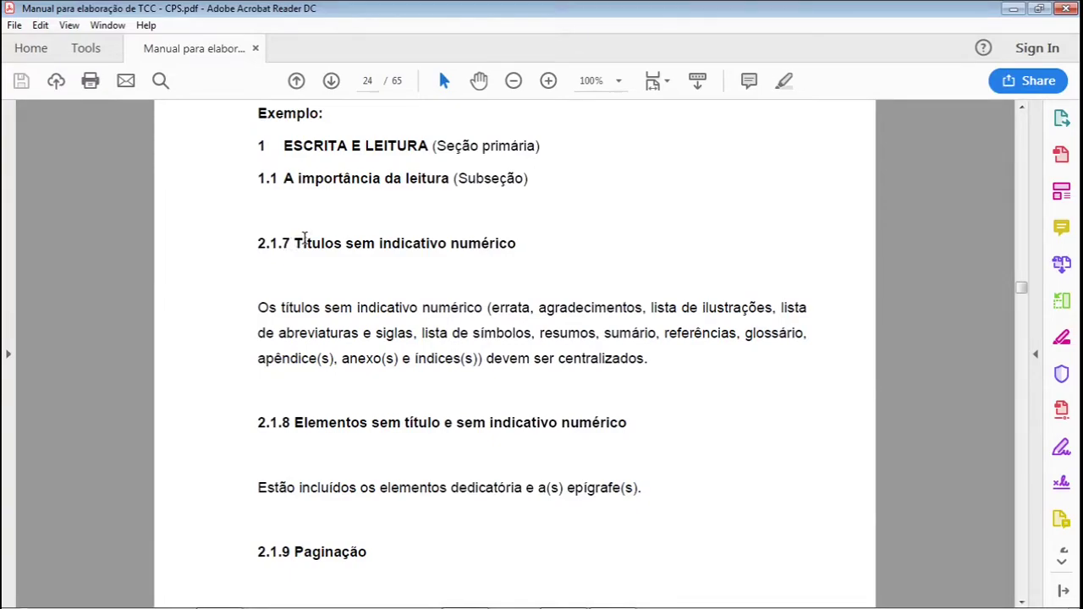
drag(294, 244, 535, 250)
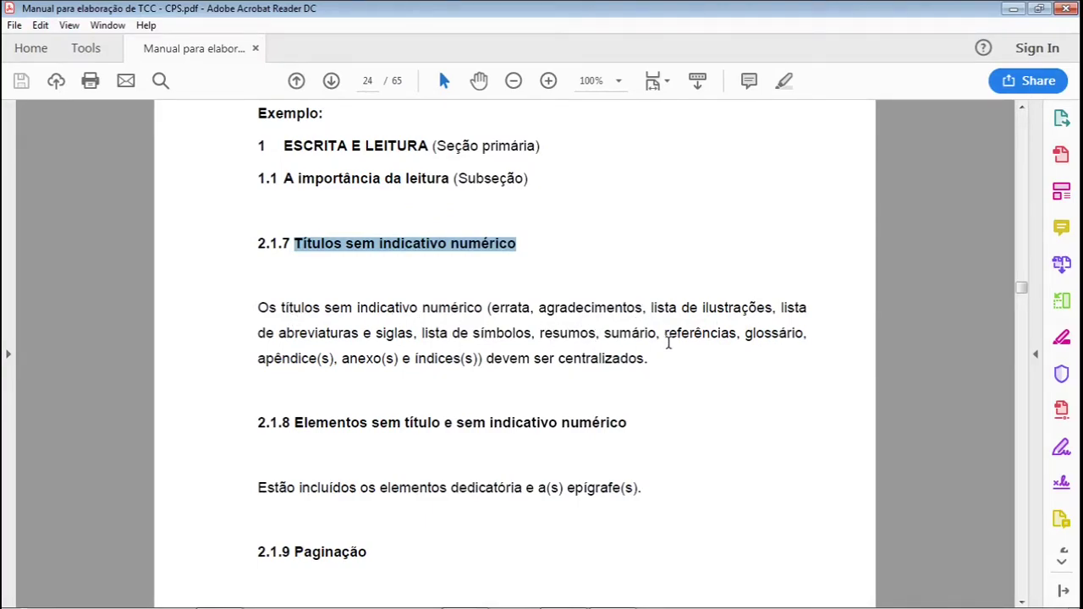
drag(488, 359, 645, 361)
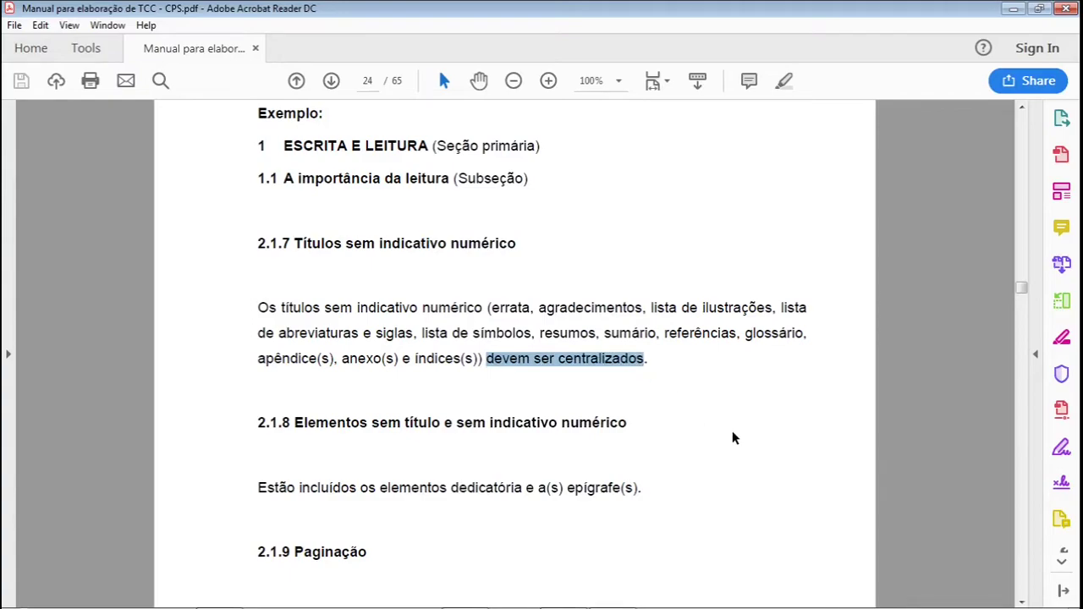
scroll(732, 437, up, 3)
scroll(727, 434, up, 2)
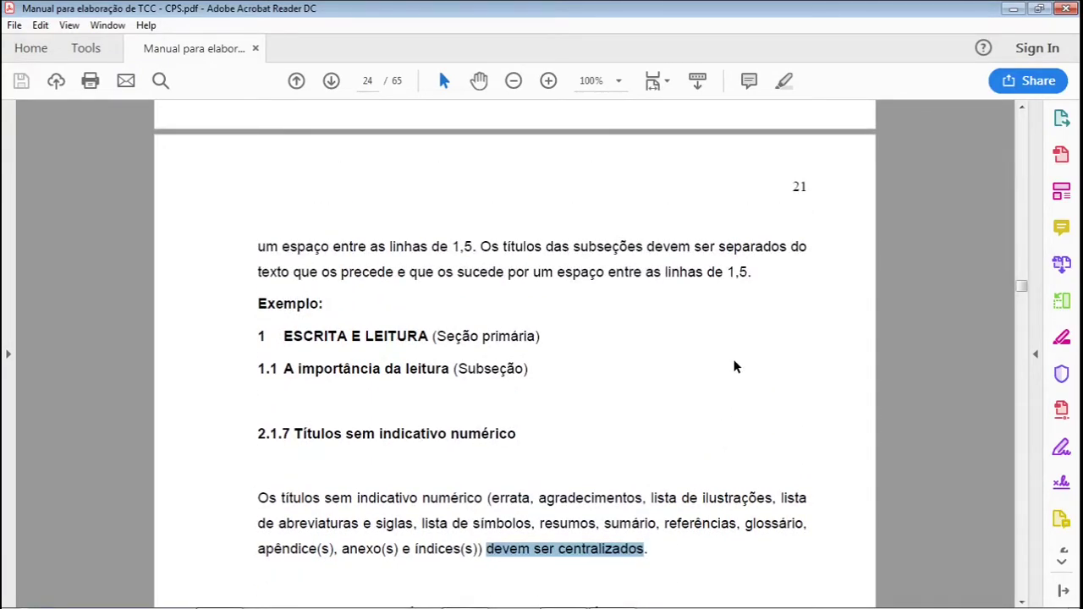
scroll(736, 365, down, 2)
- Back in Word, place the cursor at the "1 INTRODUÇÃO" heading and modify the Título 1 style to use Arial at size 12
click(460, 593)
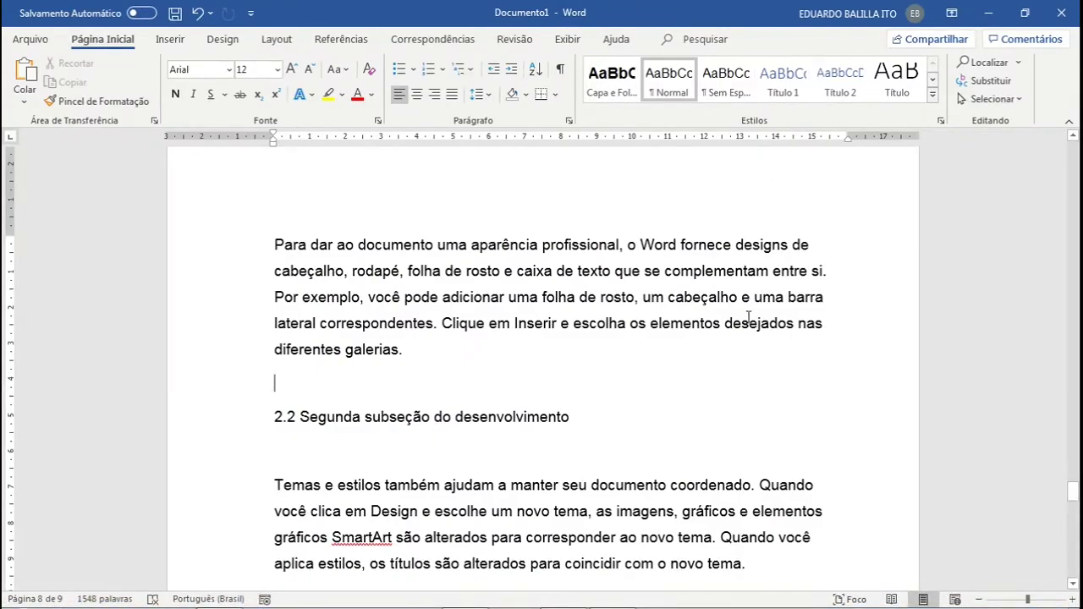
scroll(749, 318, up, 12)
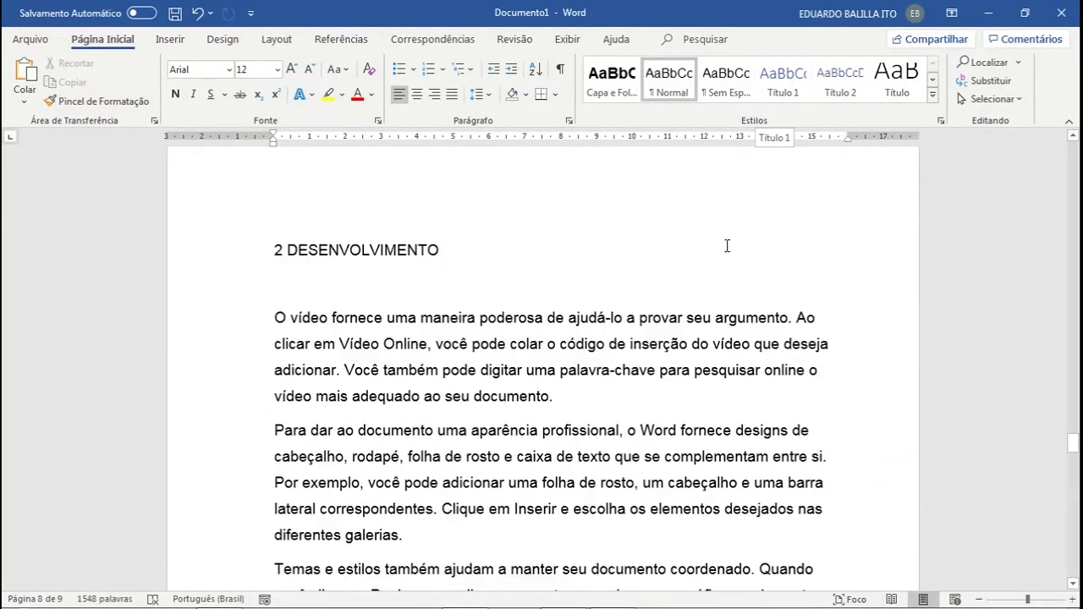
scroll(713, 277, up, 2)
scroll(713, 277, up, 14)
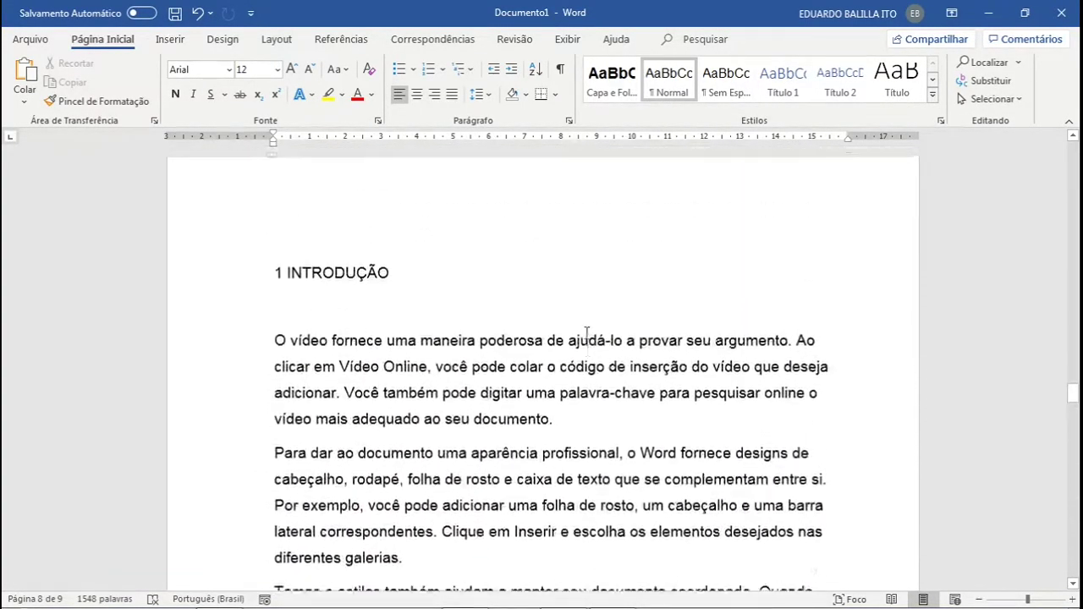
click(265, 345)
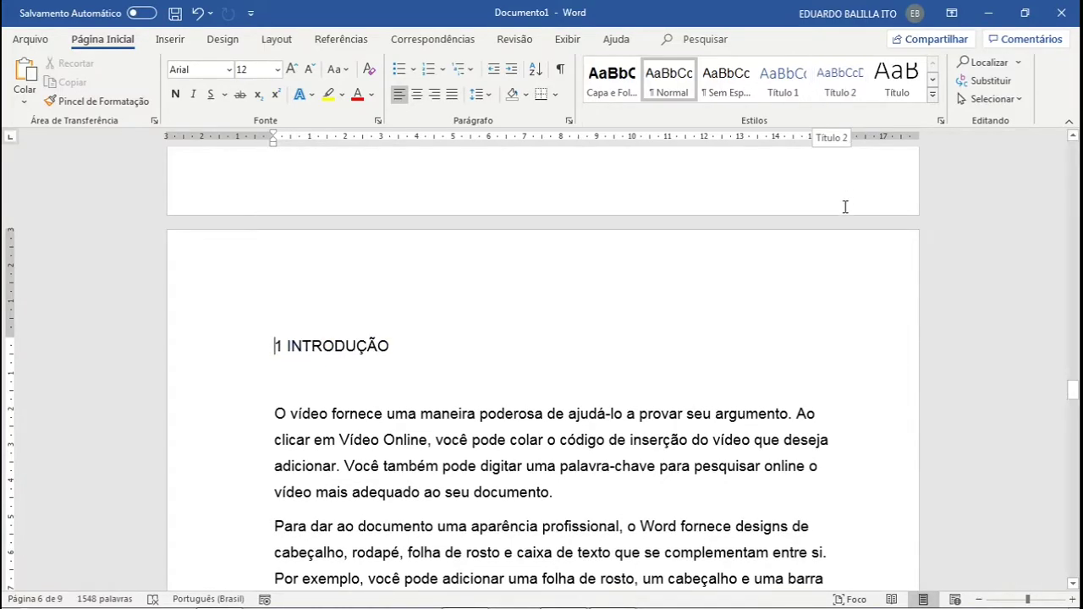
right_click(773, 93)
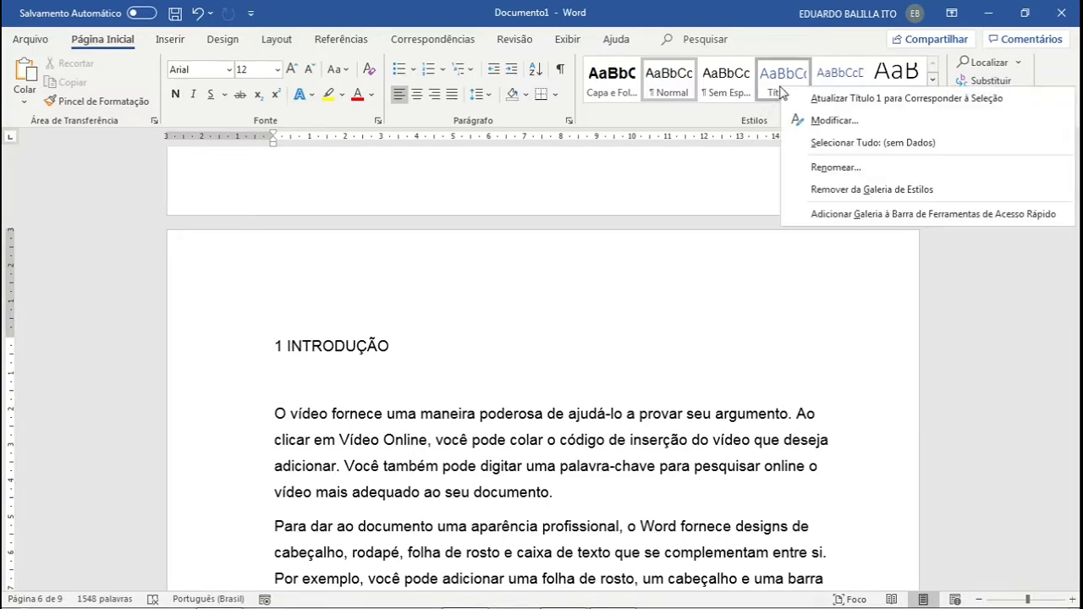
click(816, 118)
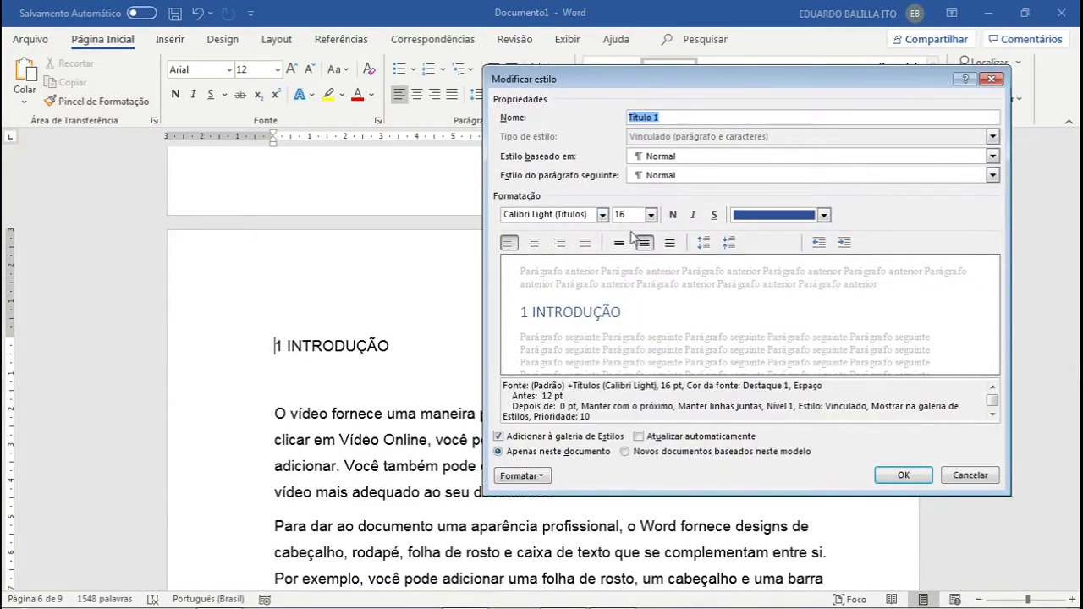
click(603, 215)
click(563, 268)
click(650, 215)
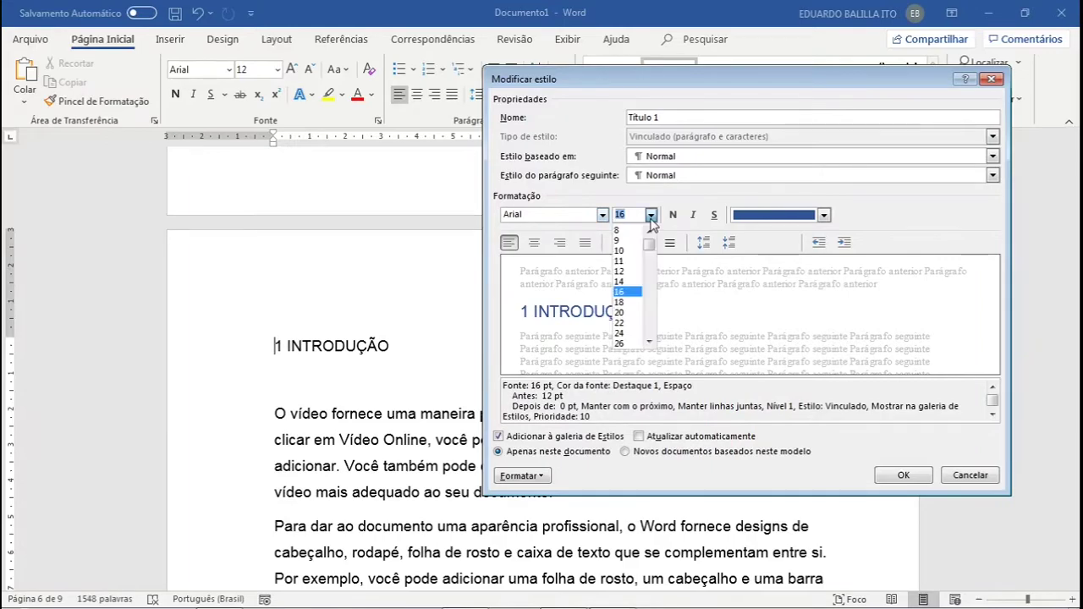
click(628, 269)
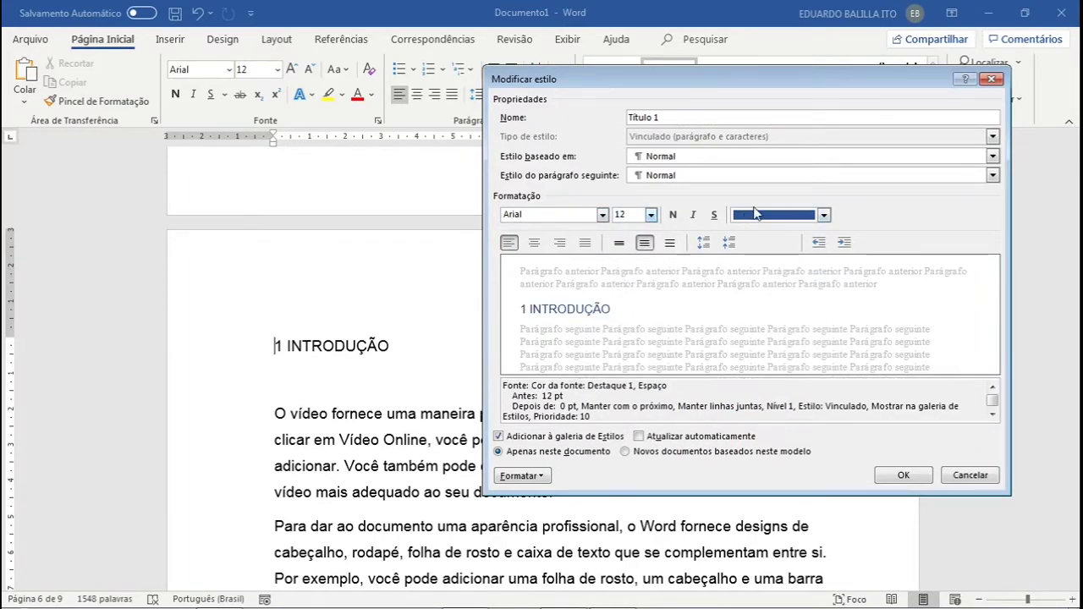
- Make the Título 1 style bold with the automatic font colour
click(674, 215)
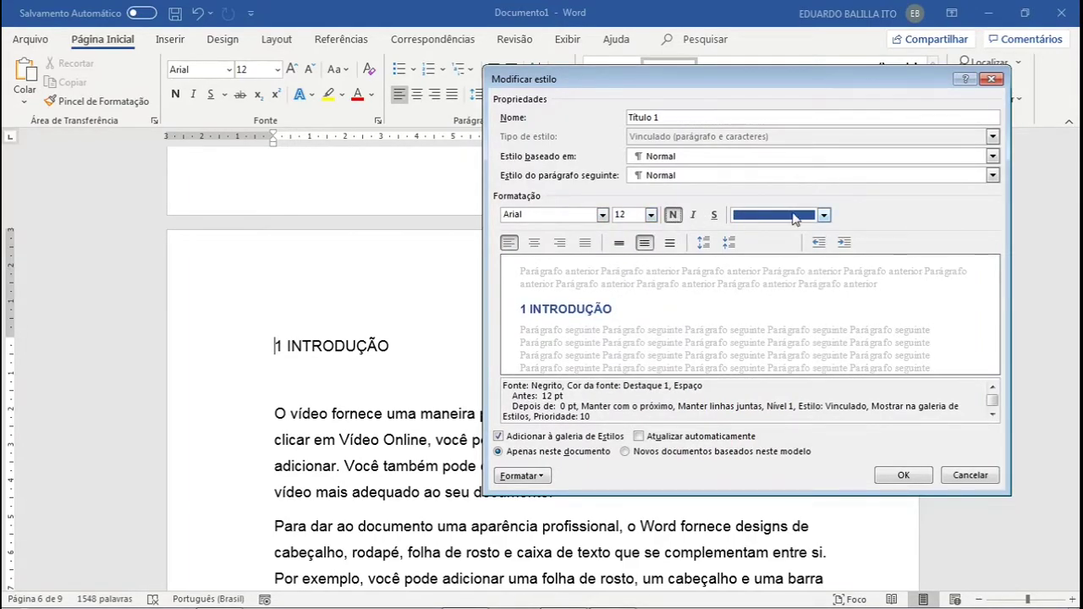
click(823, 215)
click(787, 236)
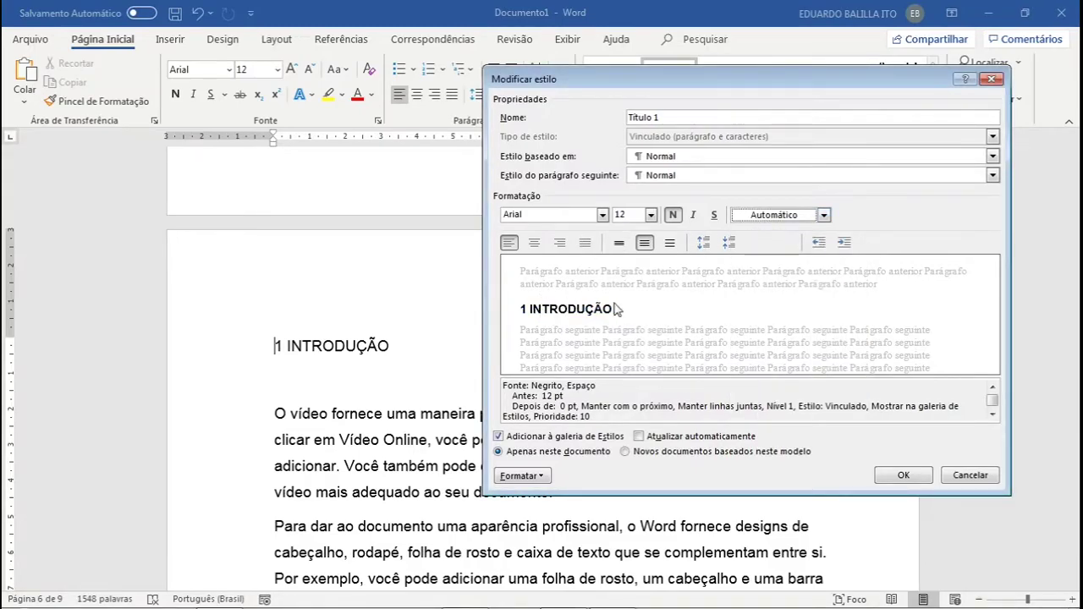
- Set the Título 1 style's paragraph spacing to 0 pt before and 6 pt after, and save the style changes
click(539, 477)
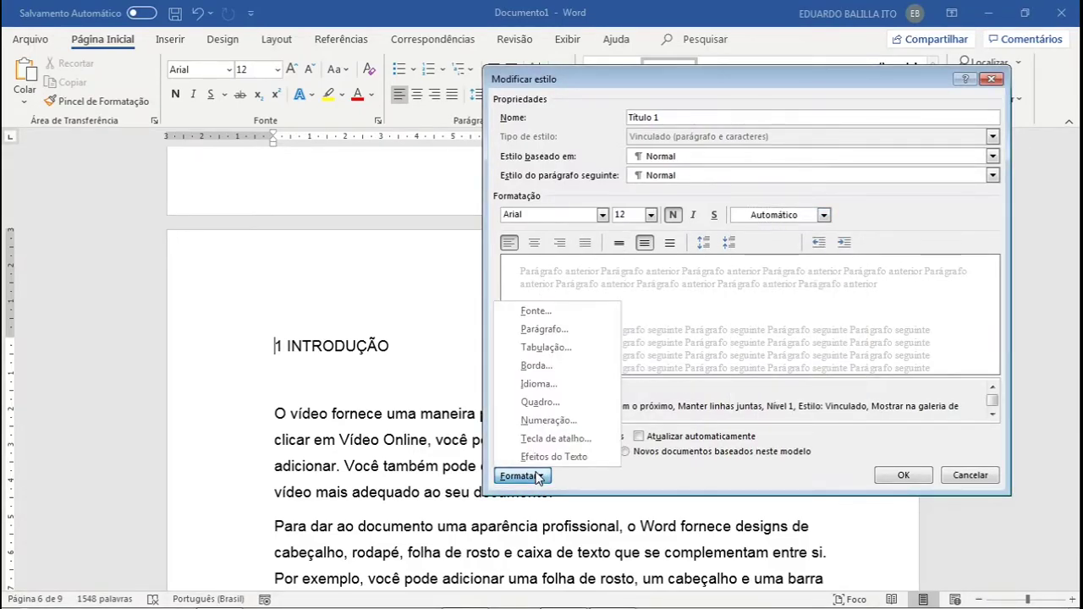
click(574, 329)
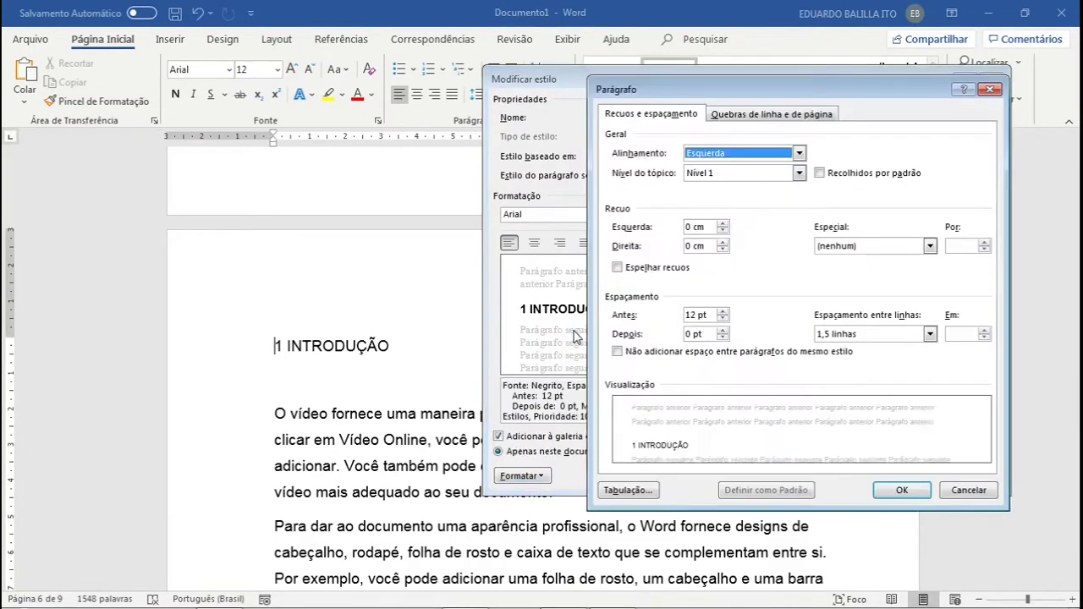
double_click(723, 319)
click(723, 331)
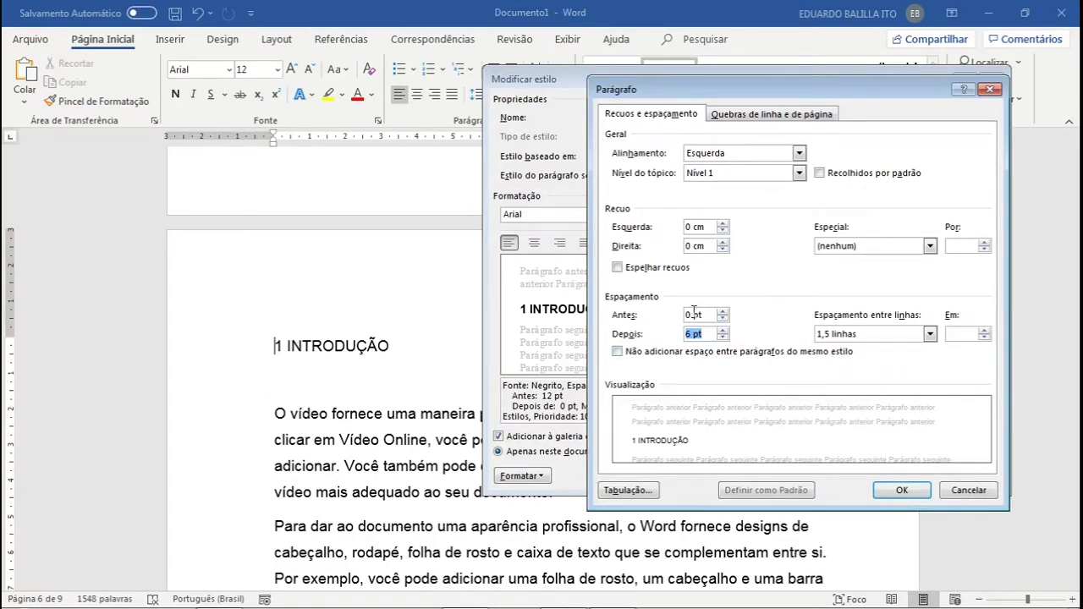
click(904, 491)
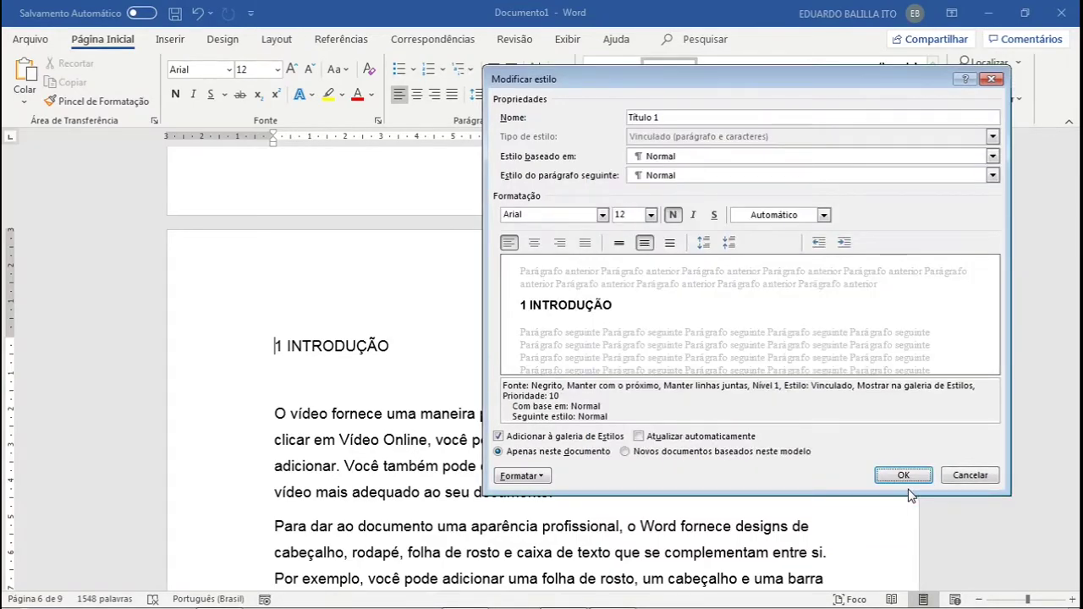
click(902, 476)
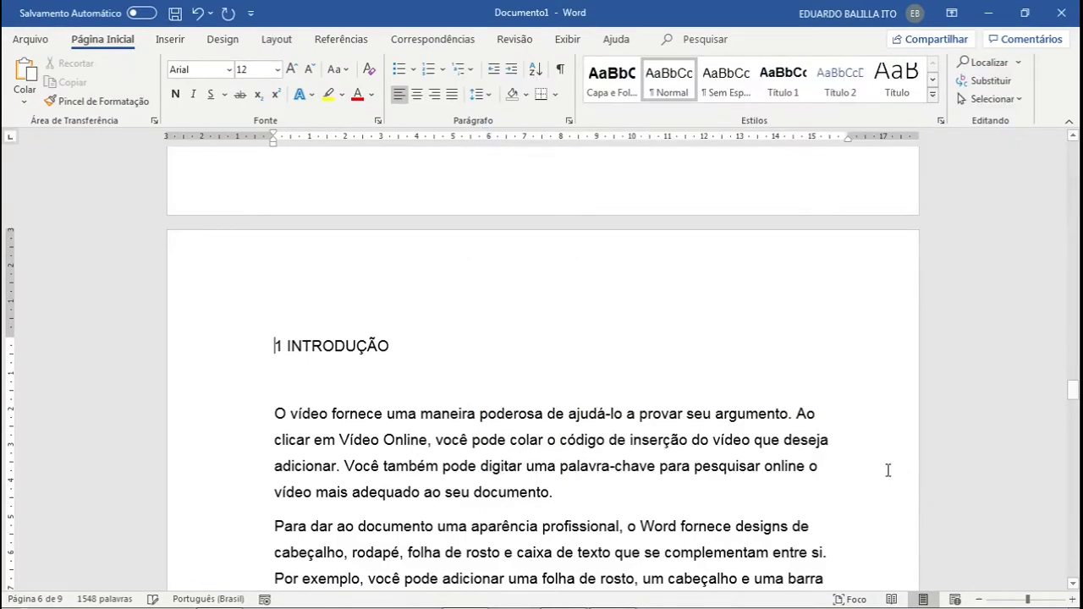
- Apply the Título 1 style to the "1 INTRODUÇÃO" heading, and collapse and re-expand the section below it
click(250, 350)
click(785, 82)
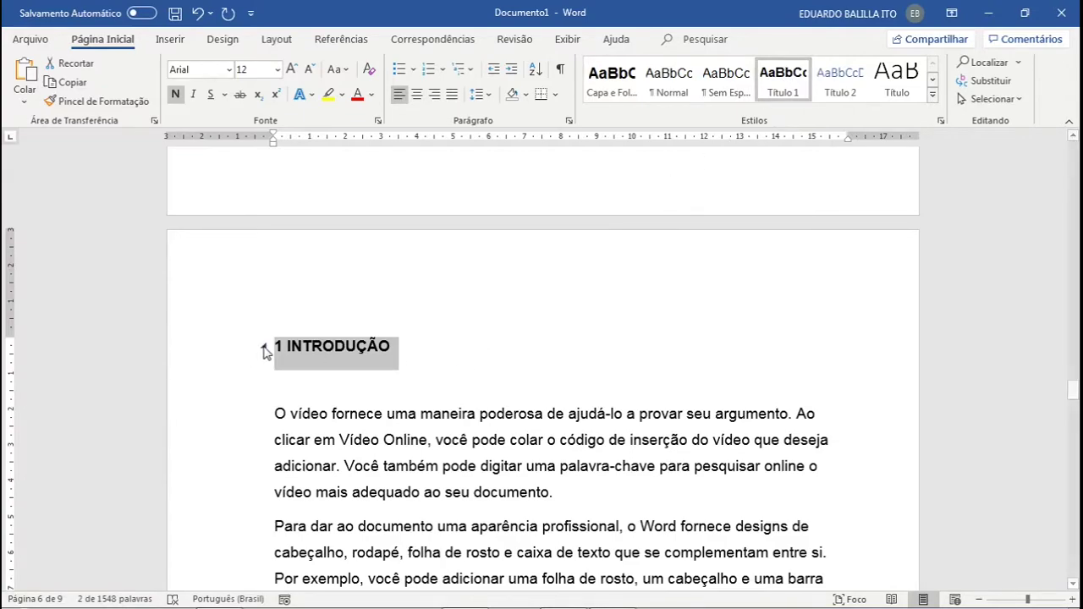
scroll(386, 324, down, 2)
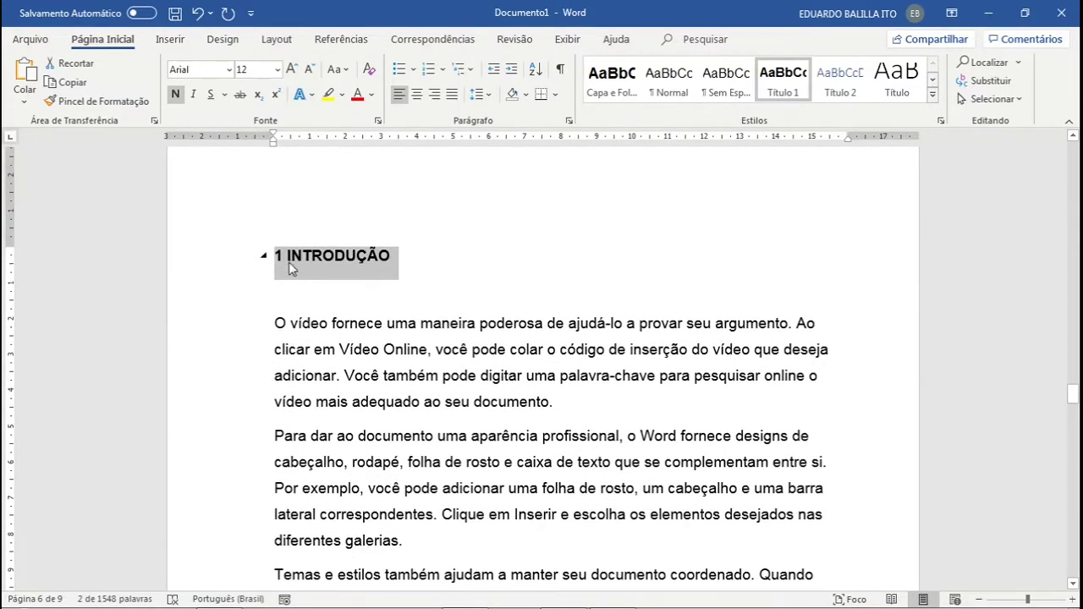
click(264, 258)
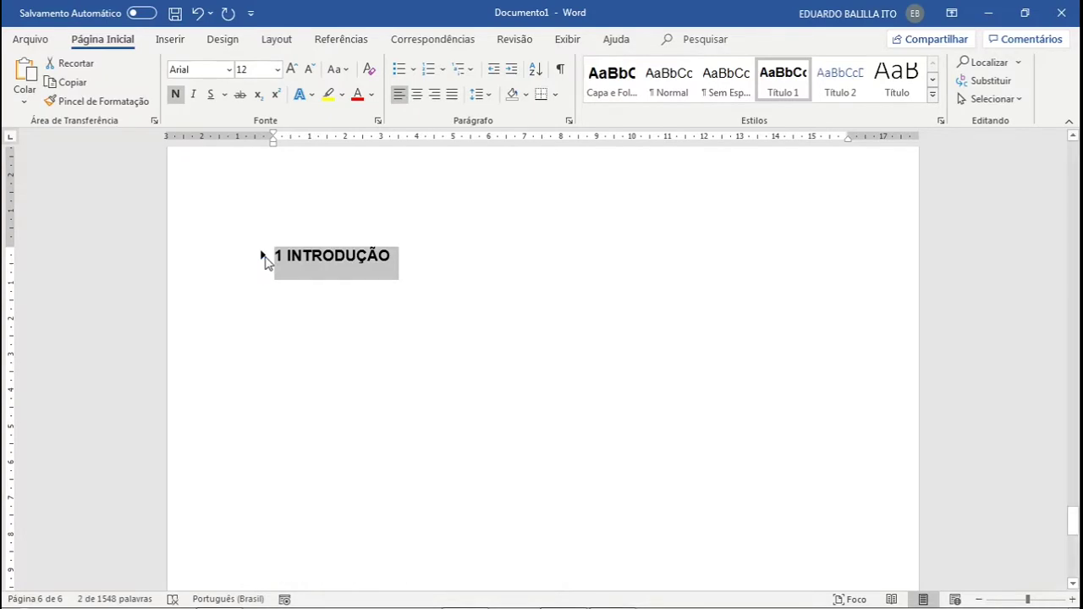
click(263, 258)
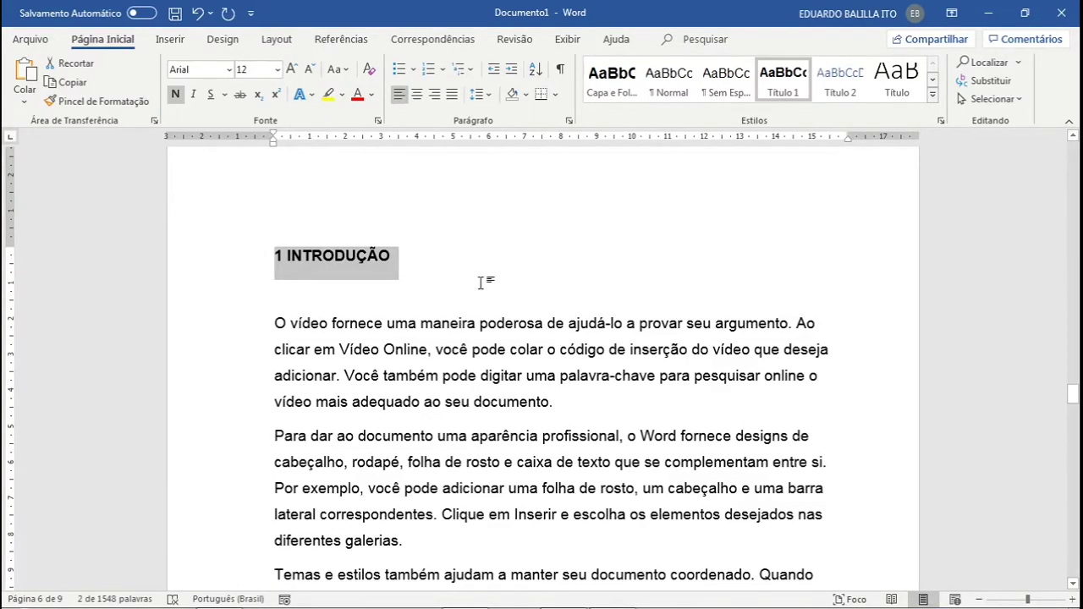
- Apply the Título 1 style to the "2 DESENVOLVIMENTO" heading
scroll(480, 282, down, 2)
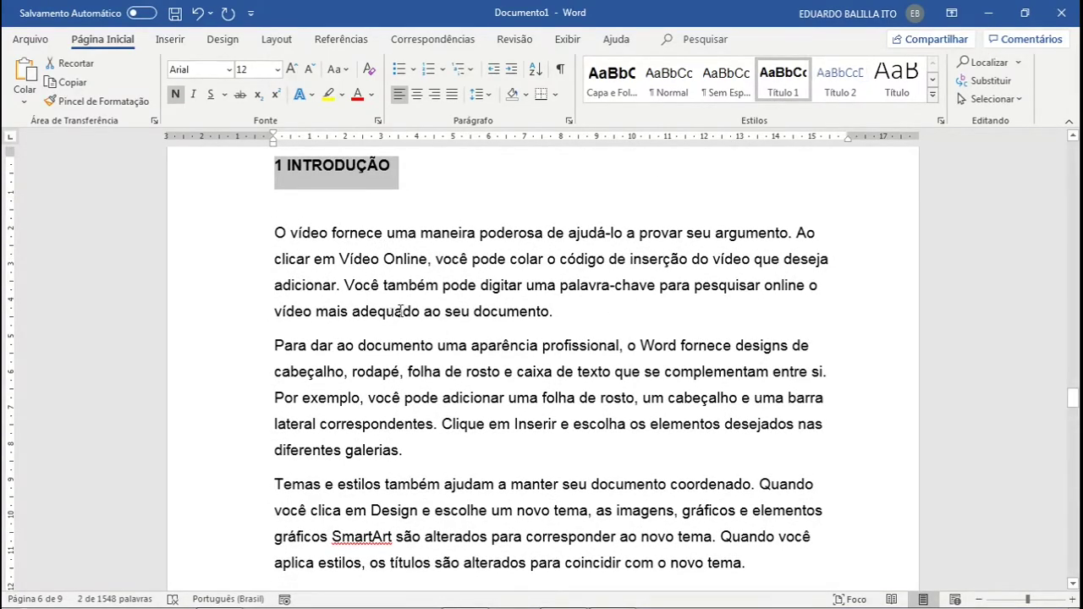
scroll(394, 314, down, 15)
click(248, 255)
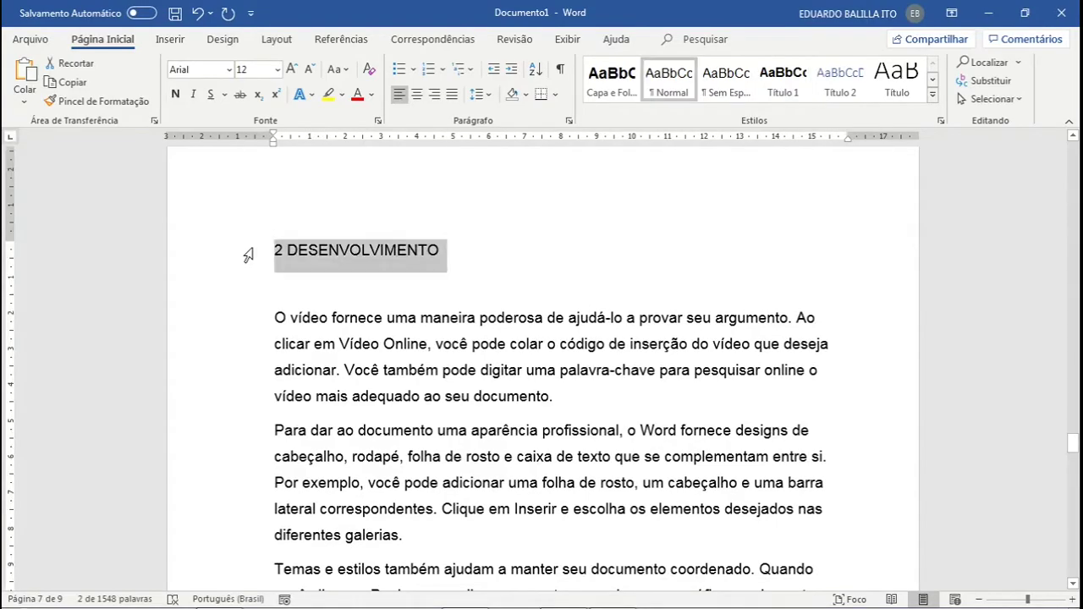
click(783, 81)
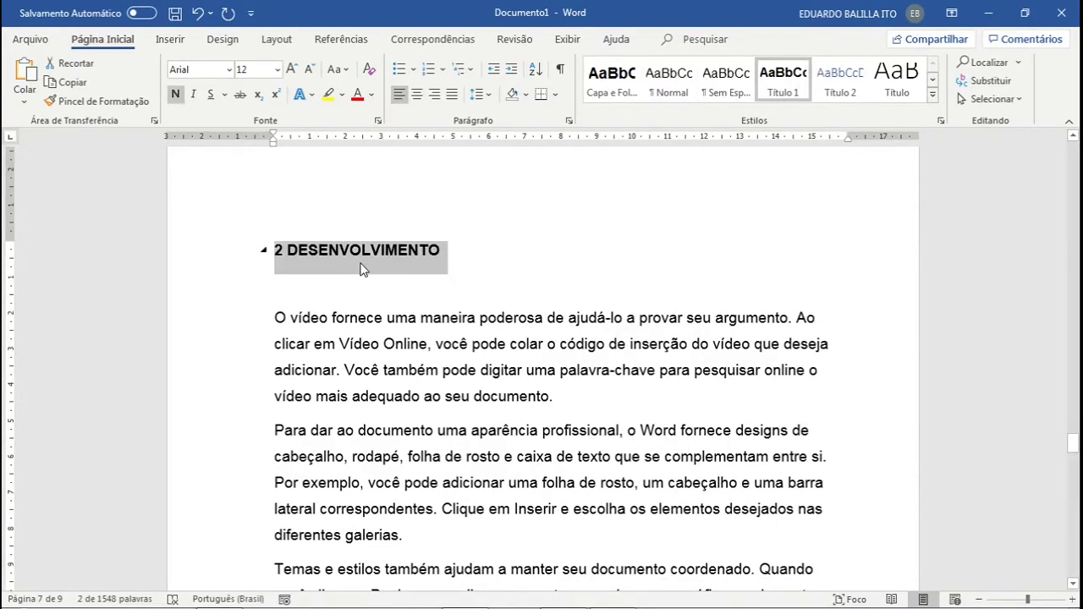
- Select the "2.1 Primeira subseção do desenvolvimento" heading and modify the Título 2 style's font to Arial, size 12
scroll(362, 269, down, 10)
click(250, 369)
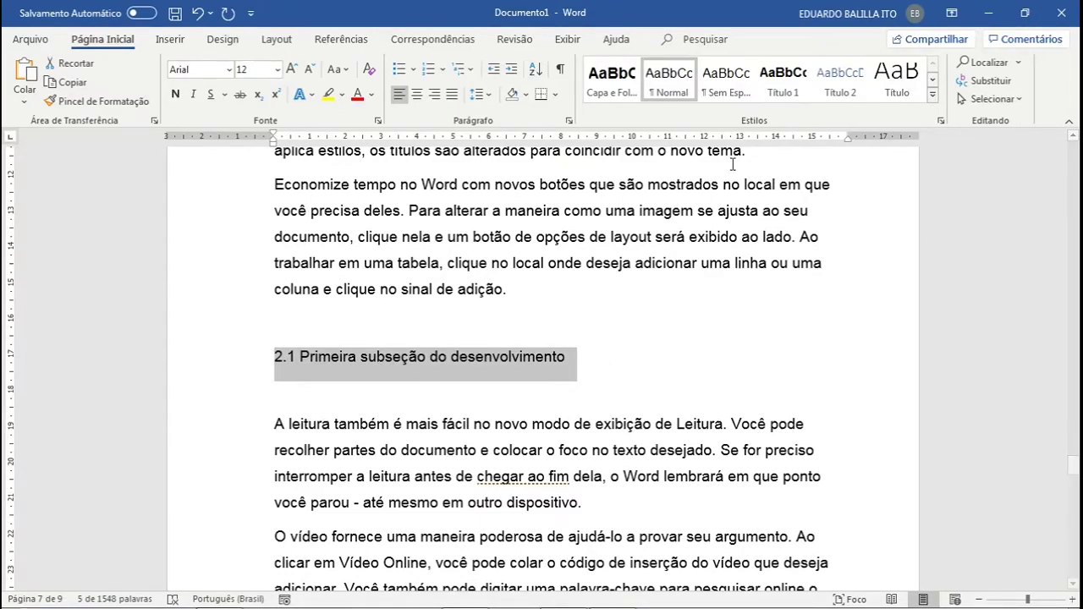
click(845, 91)
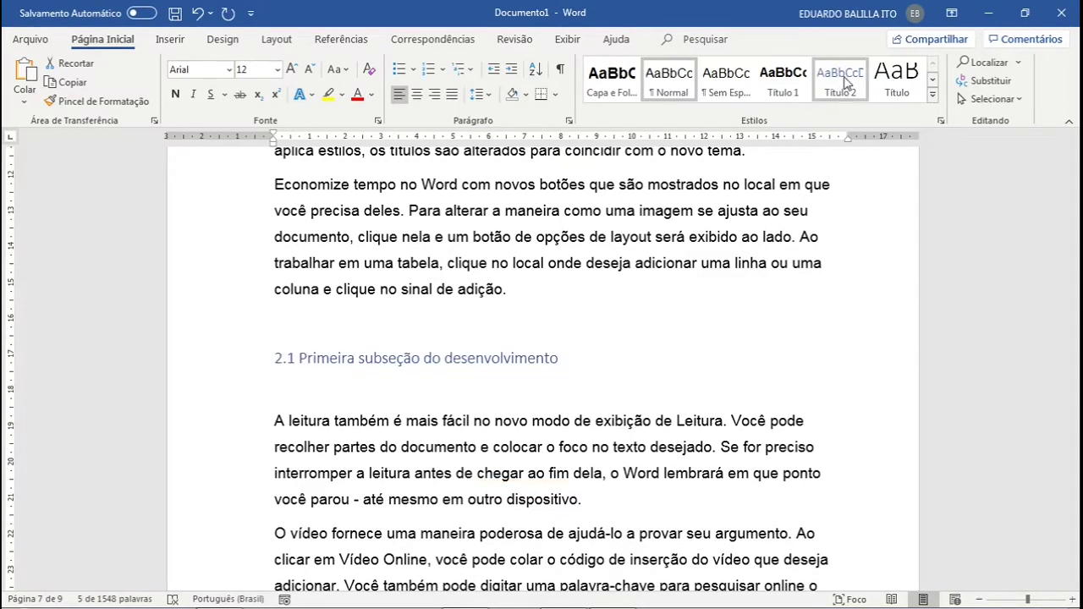
right_click(855, 76)
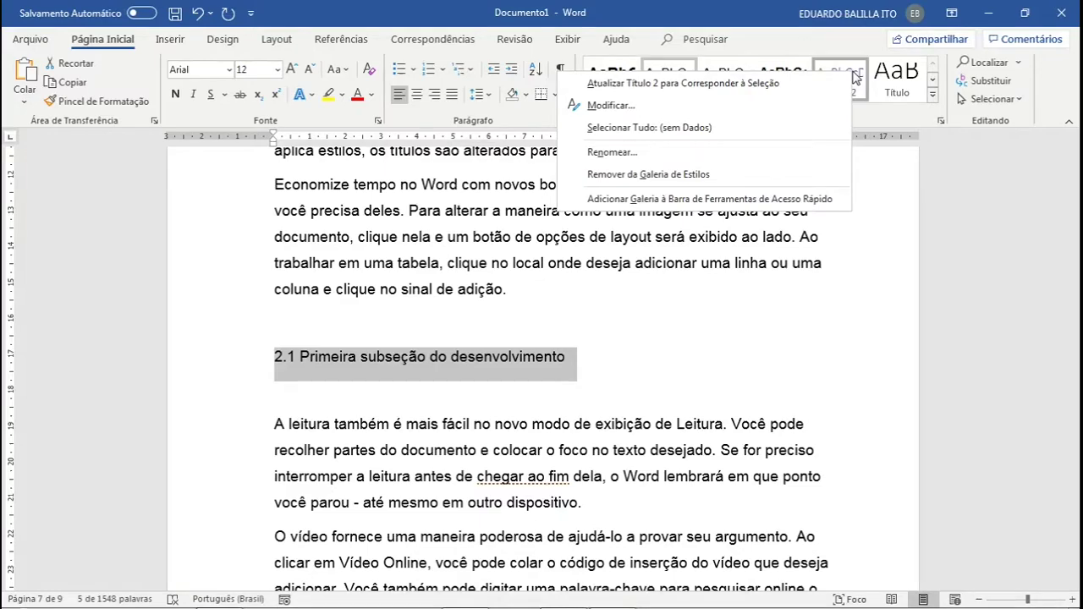
click(873, 246)
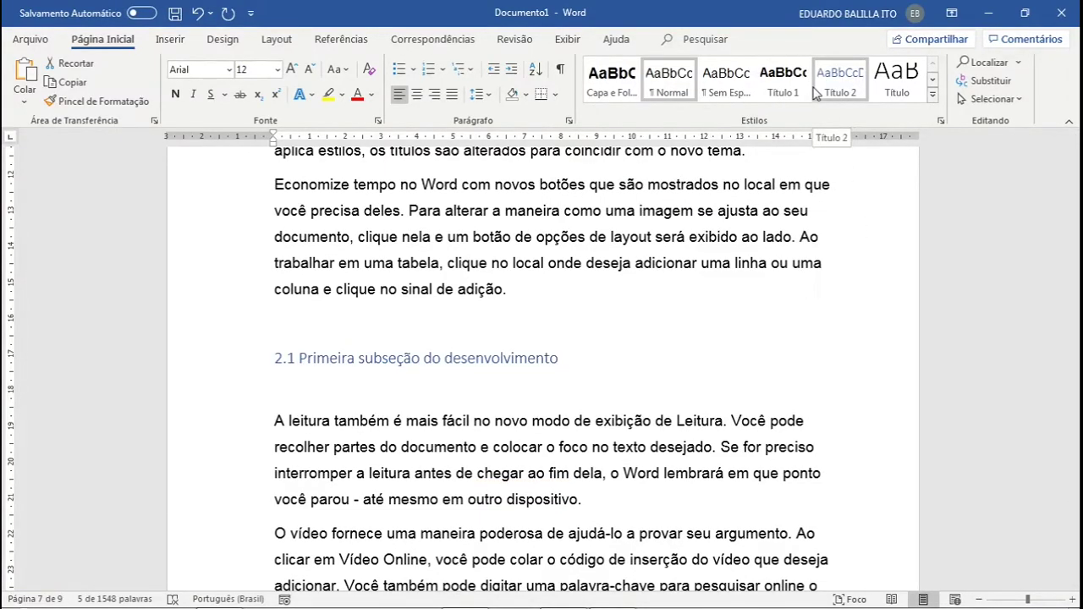
right_click(840, 89)
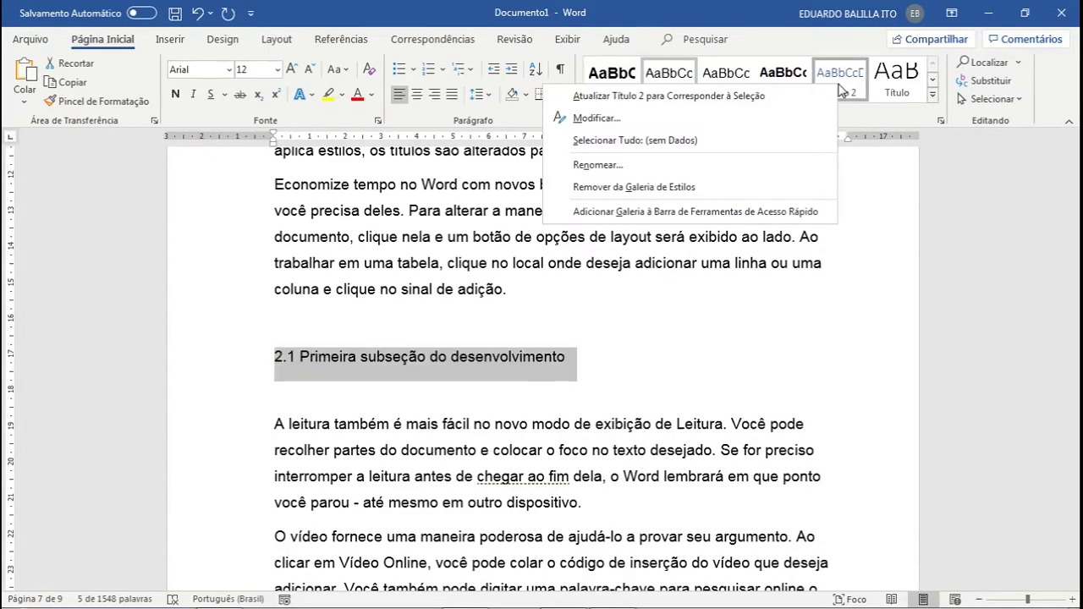
click(656, 126)
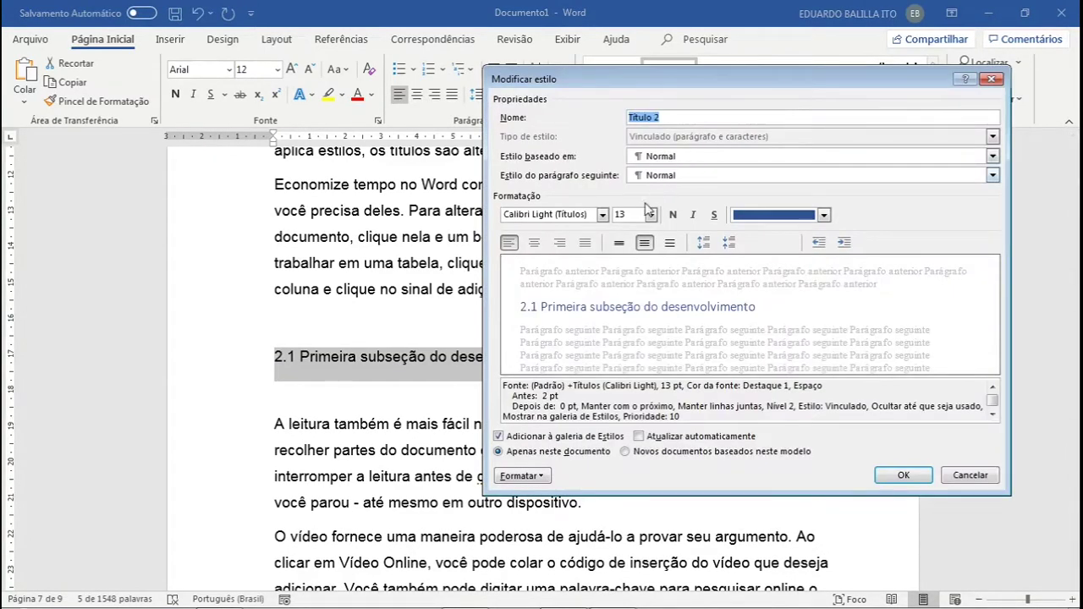
click(595, 215)
click(602, 215)
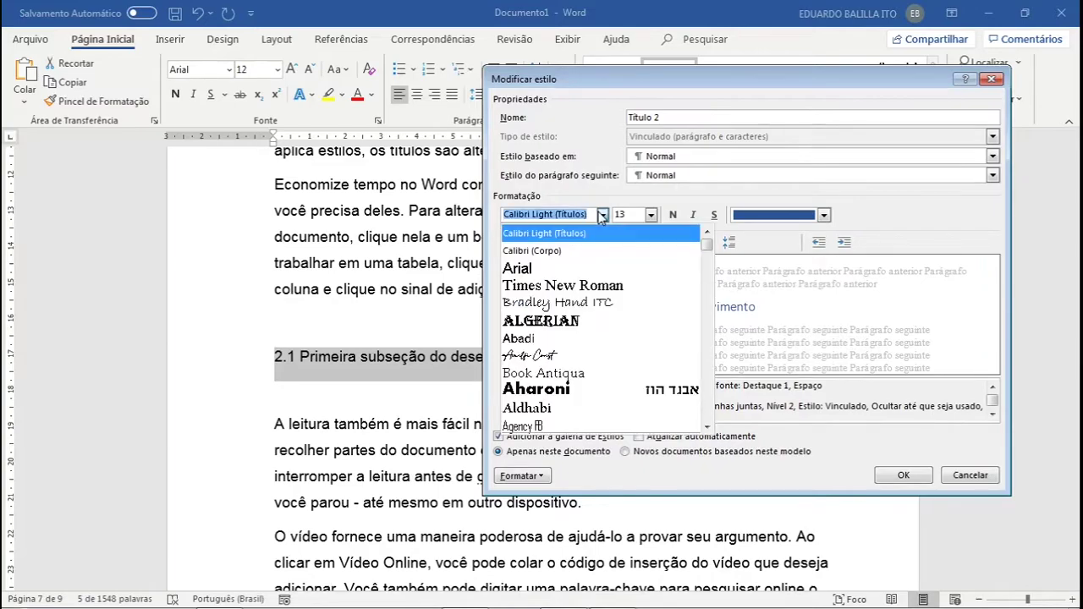
click(616, 269)
click(651, 215)
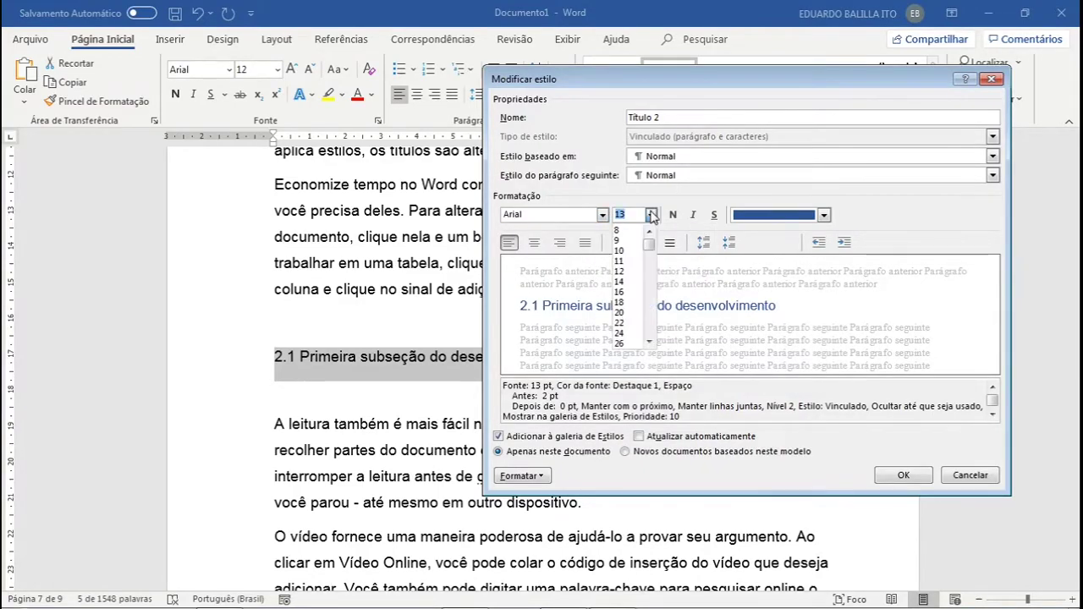
click(634, 277)
- Make the Título 2 style bold with the automatic font colour
click(673, 215)
click(823, 215)
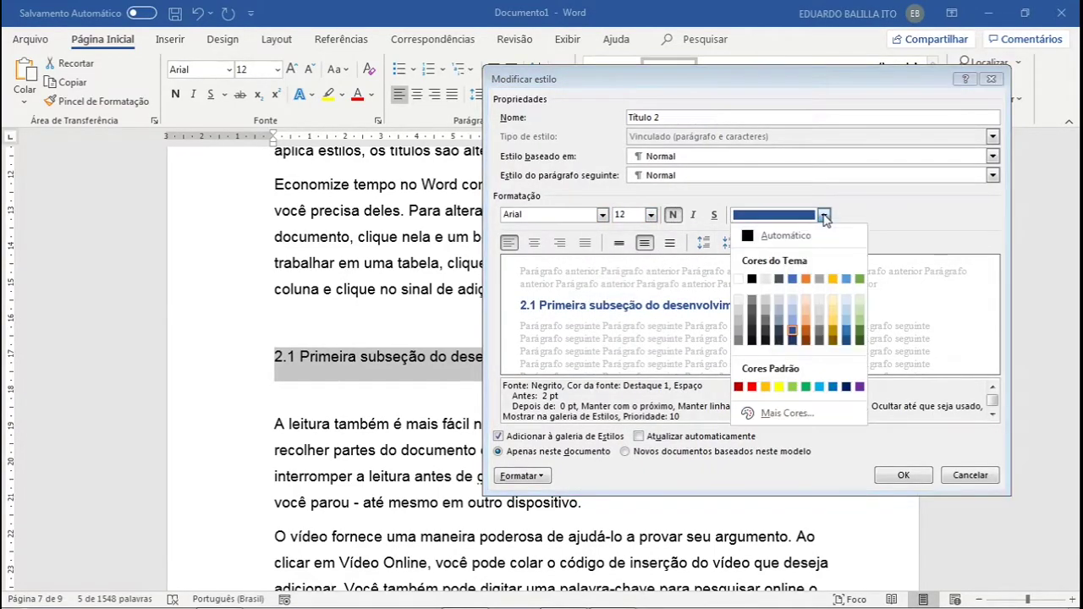
click(814, 235)
- Set the Título 2 style's paragraph spacing to 0 pt before and 6 pt after, and save the style changes
click(521, 476)
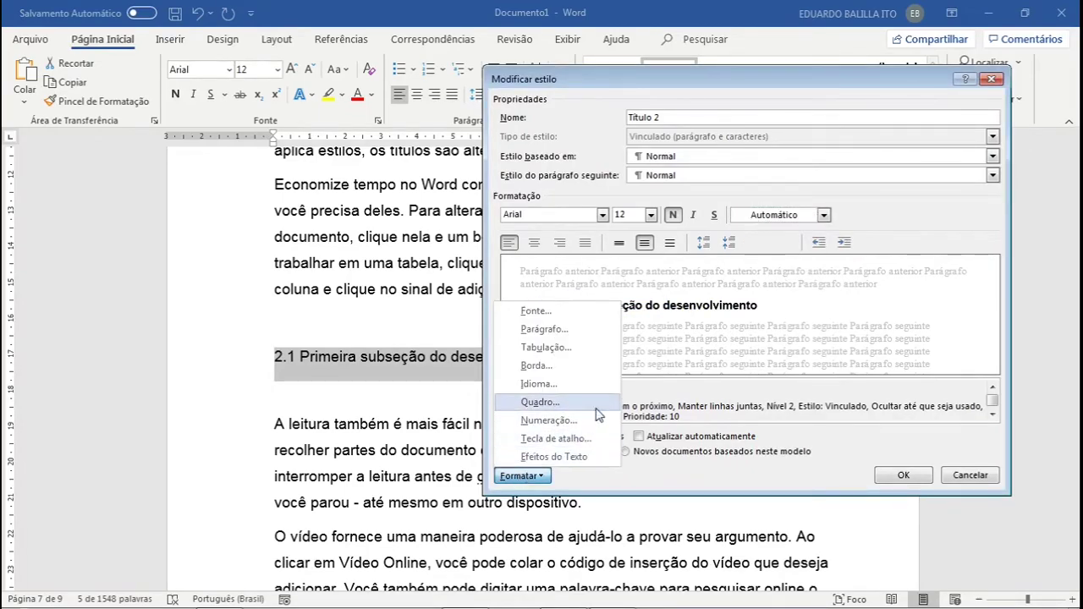
click(570, 333)
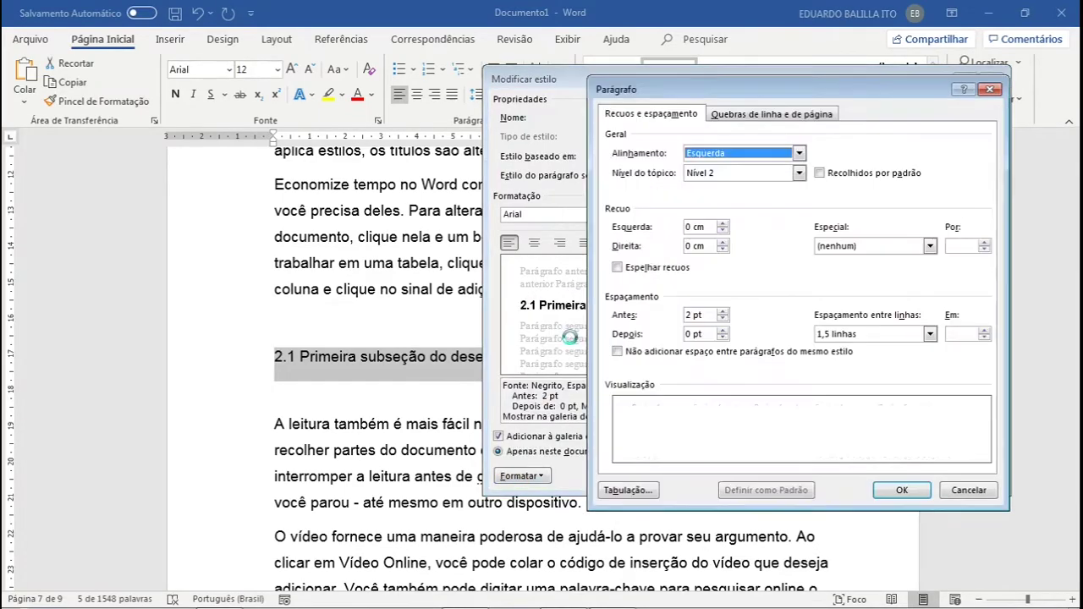
click(723, 319)
click(722, 331)
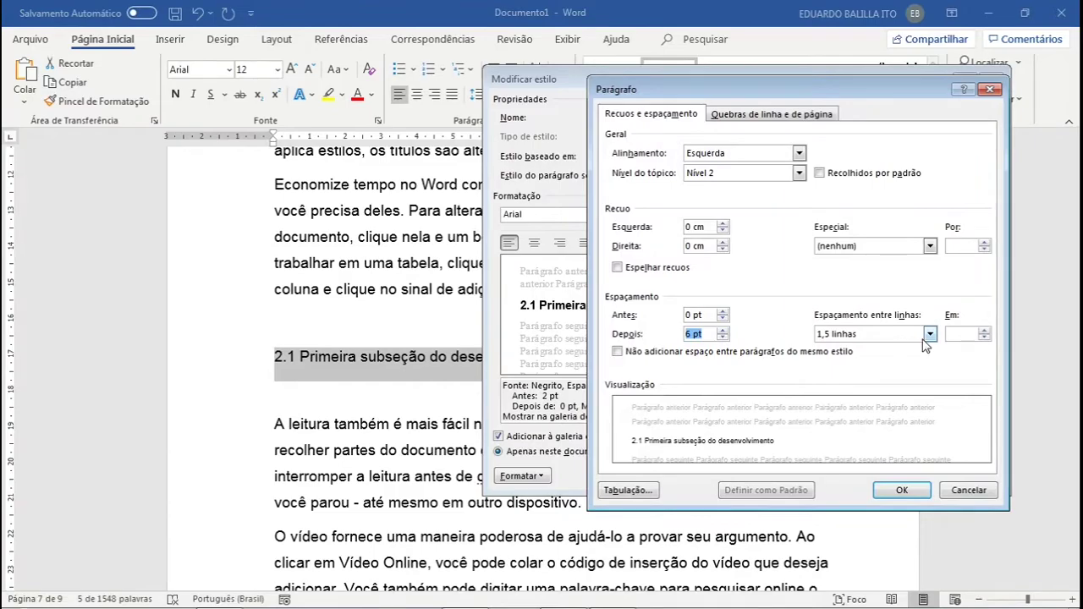
click(902, 490)
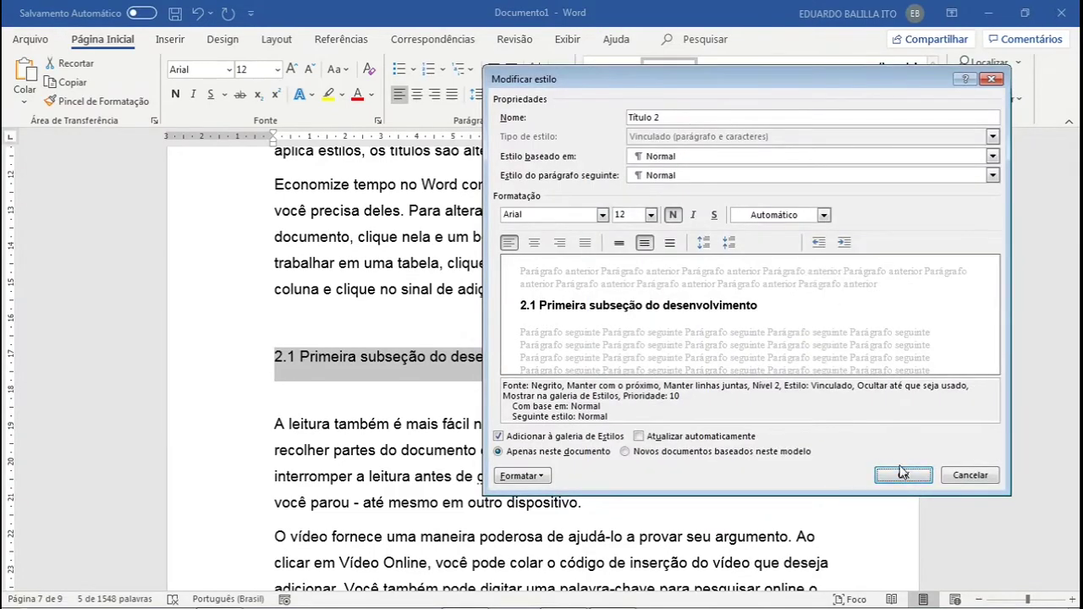
click(902, 474)
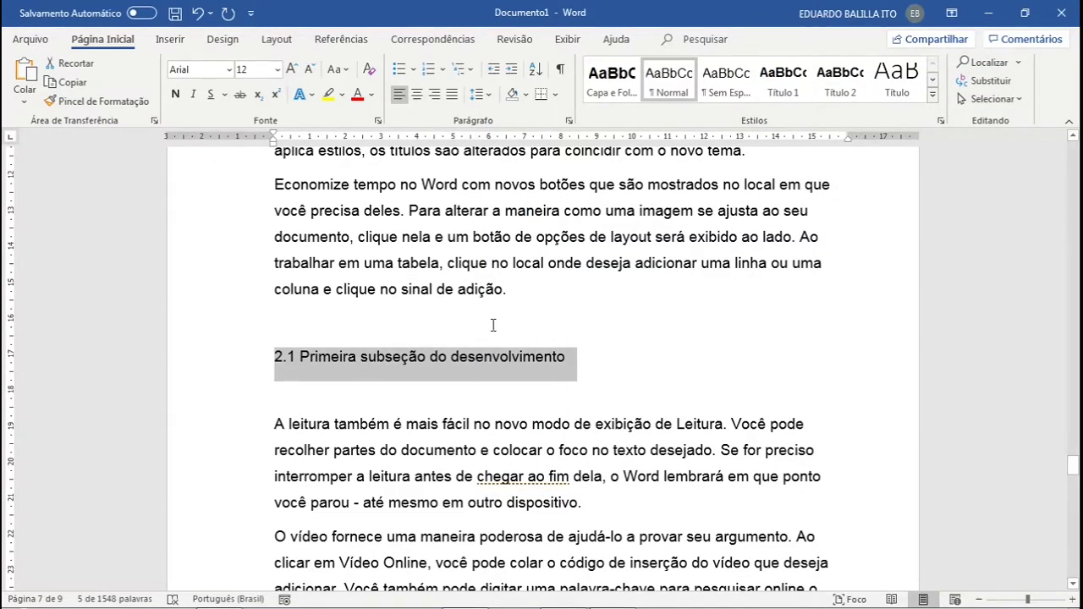
- Apply the Título 2 style to the "2.1 Primeira subseção do desenvolvimento" and "2.2 Segunda subseção do desenvolvimento" headings
click(835, 98)
scroll(508, 364, down, 10)
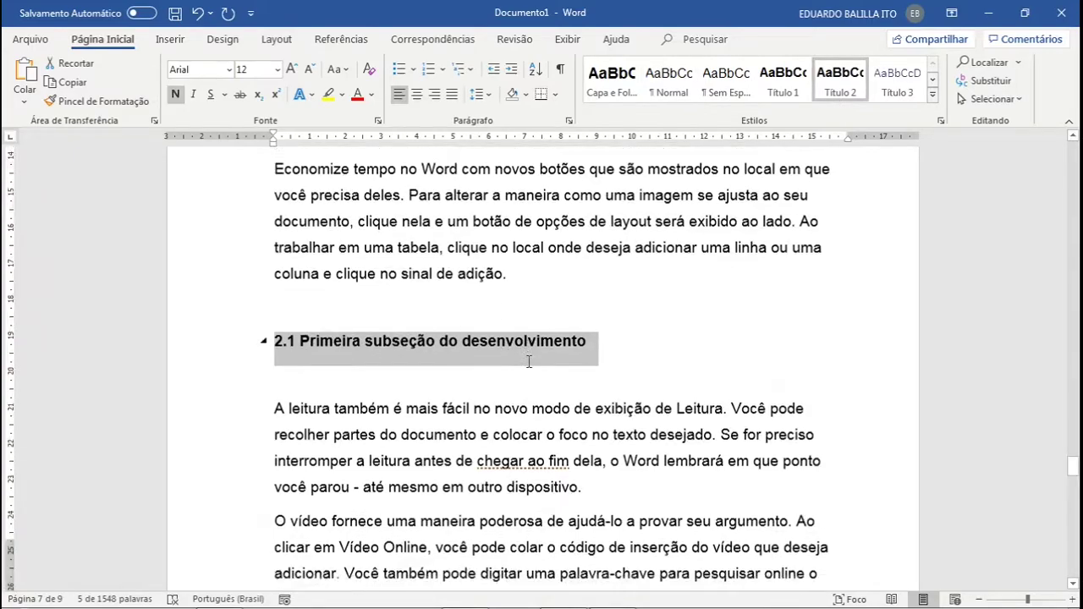
click(238, 439)
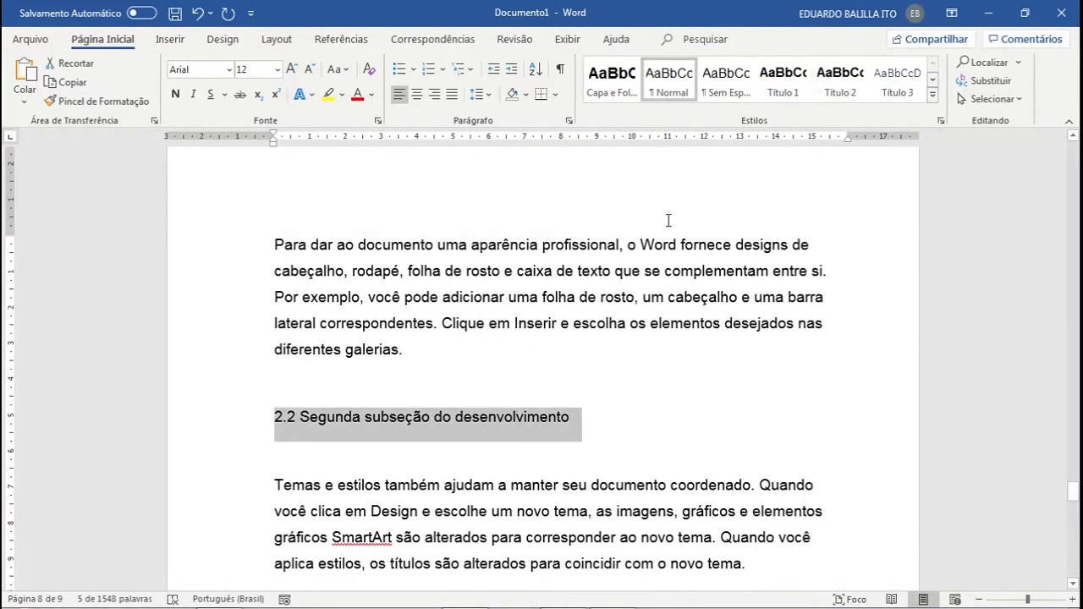
click(840, 88)
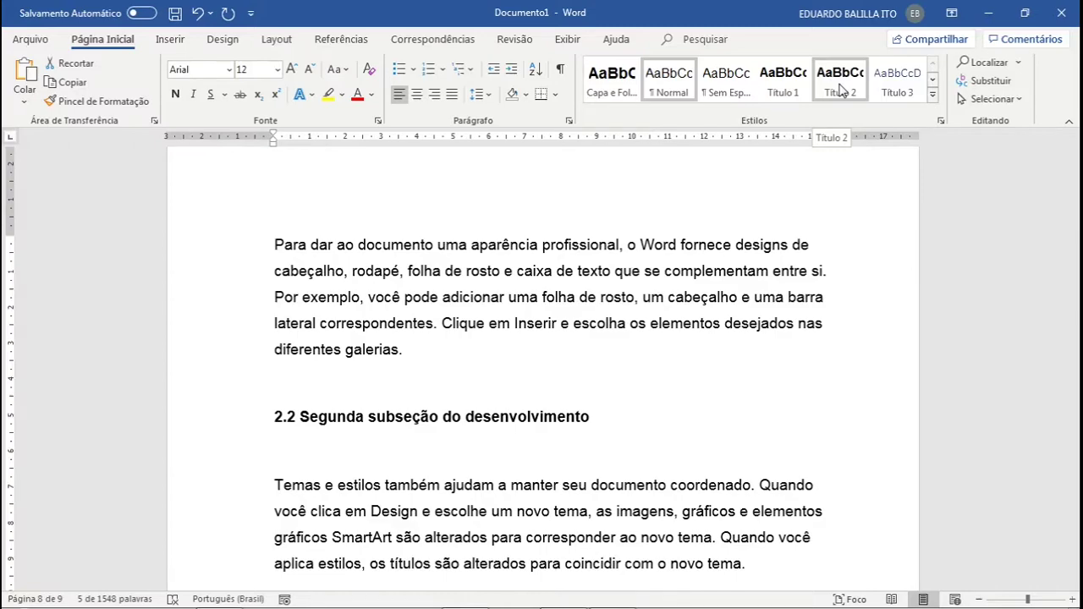
click(840, 91)
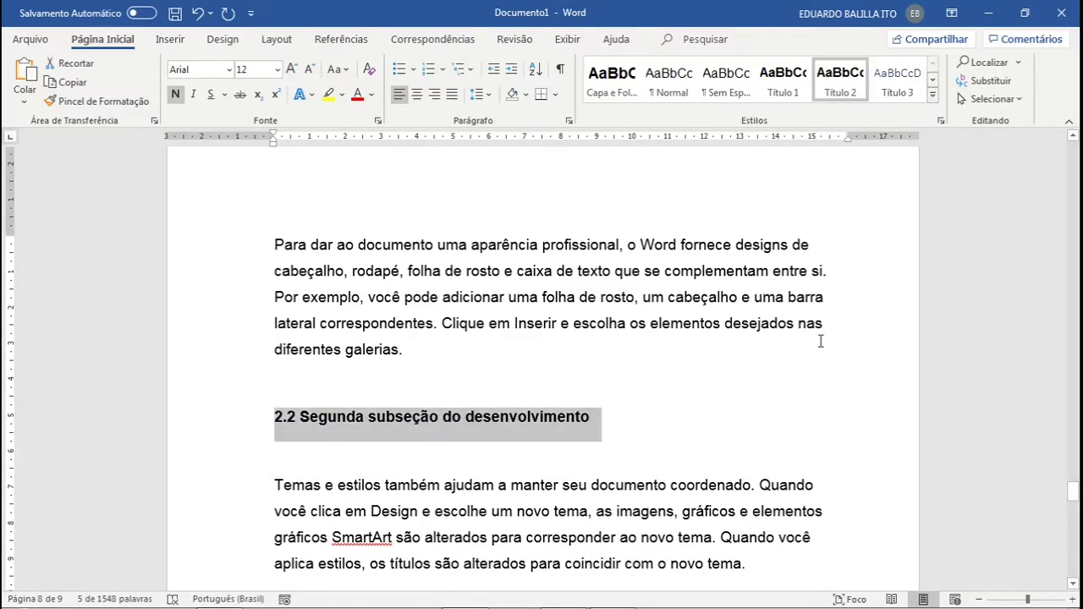
- Apply the Título 1 style to the "3 CONCLUSÃO" heading
scroll(820, 341, down, 15)
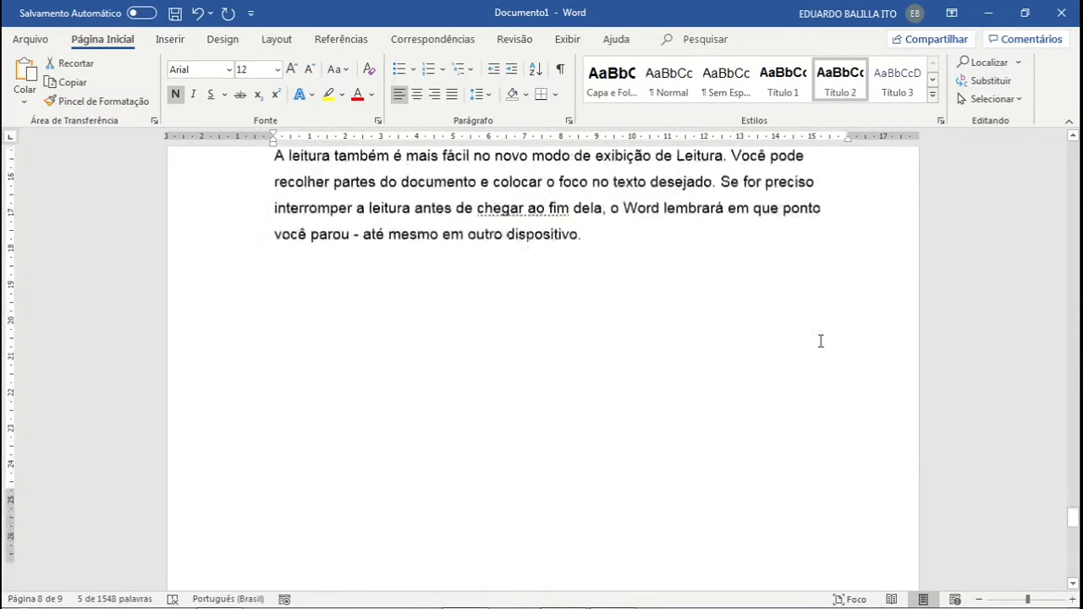
scroll(489, 363, down, 3)
click(222, 246)
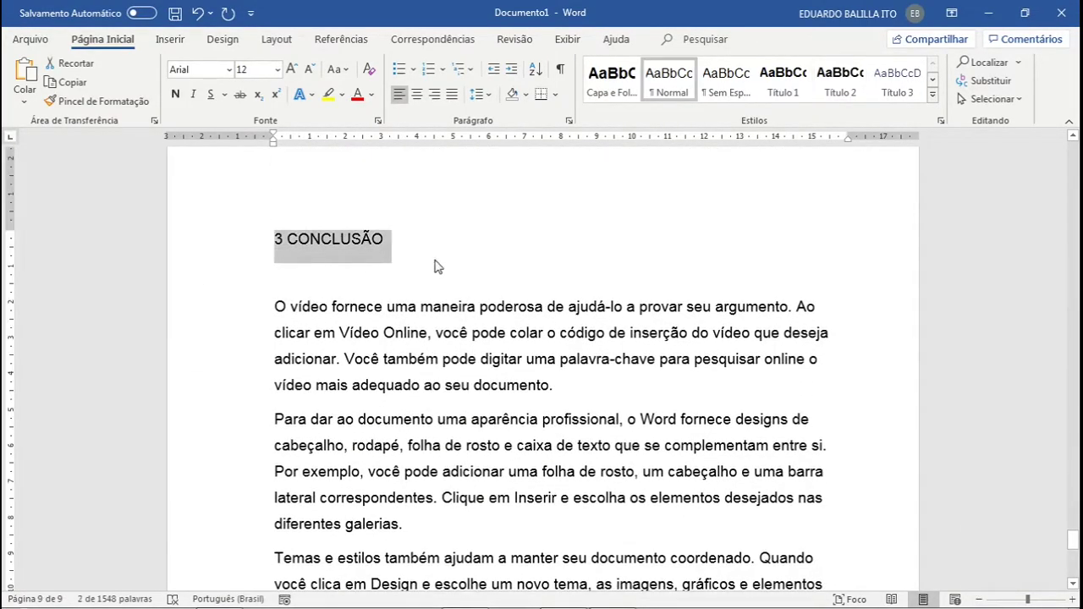
click(783, 85)
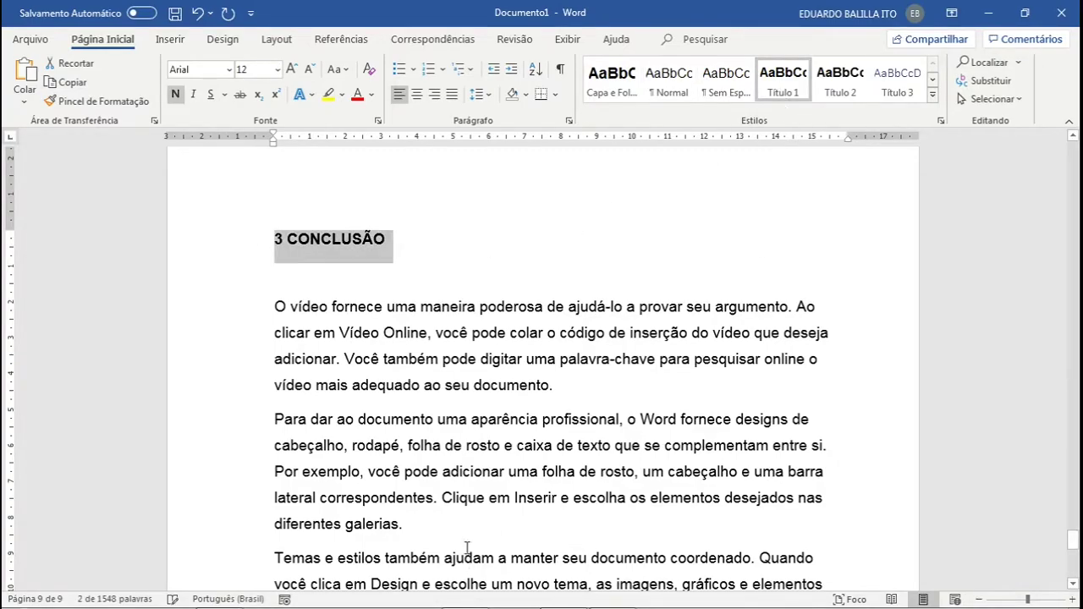
- Check the manual's rule on titles without a numeric indicator in Adobe Acrobat Reader, and return to the Word document
click(613, 594)
scroll(495, 337, down, 4)
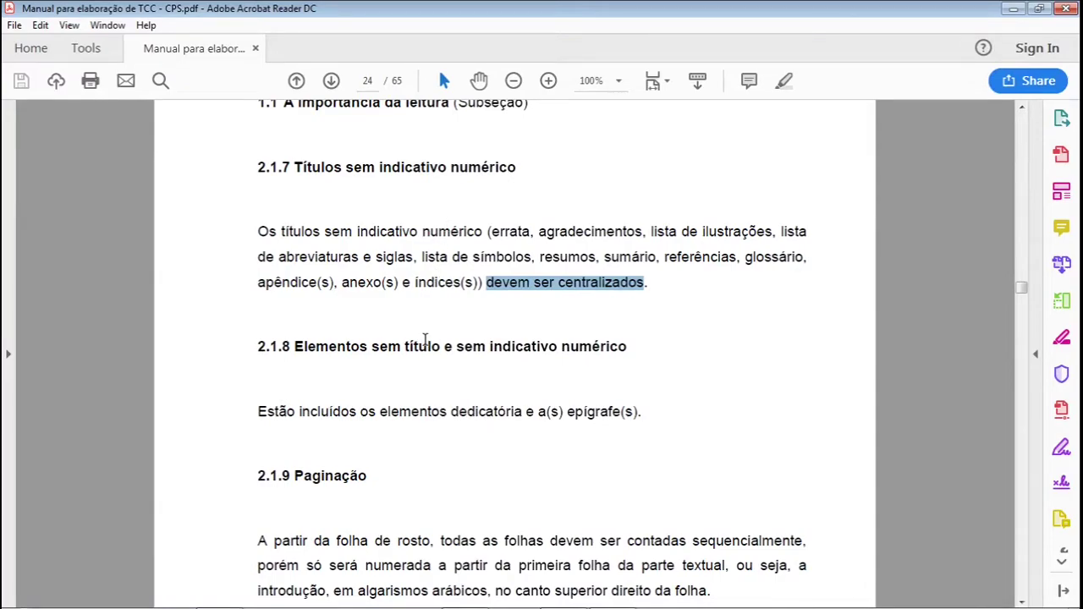
scroll(426, 341, up, 1)
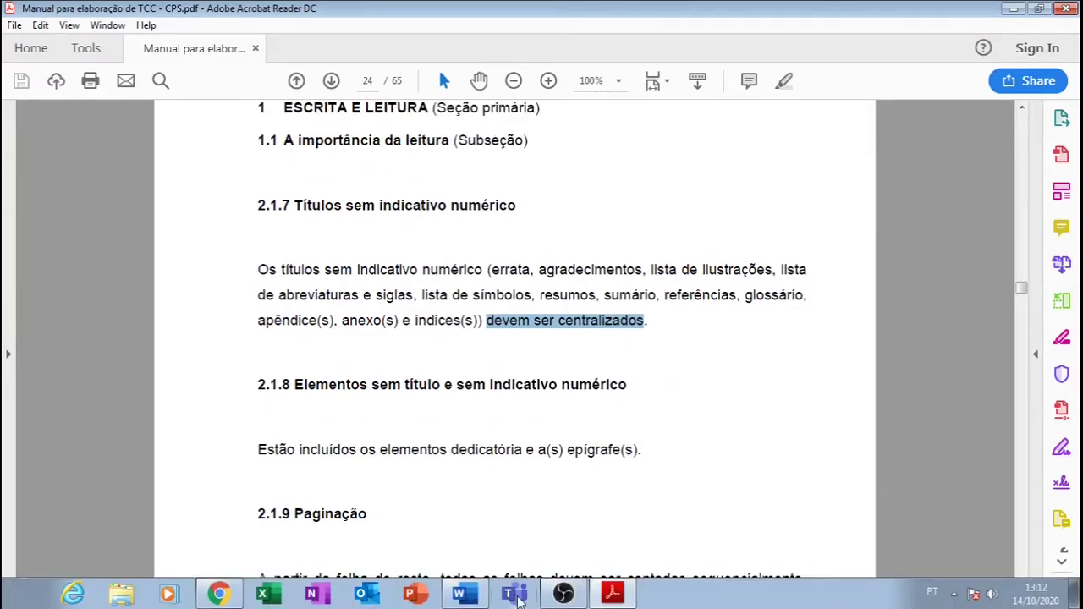
click(476, 595)
- Go to the SUMÁRIO page, look at the table of contents tools, and place the cursor below the heading
drag(1076, 518, 1048, 337)
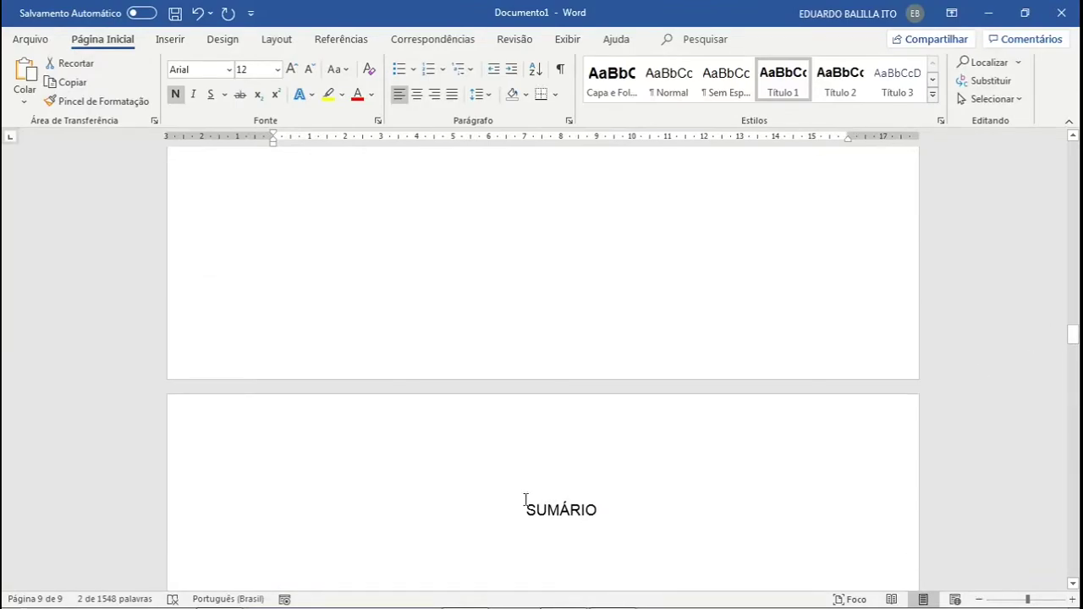
scroll(526, 506, down, 4)
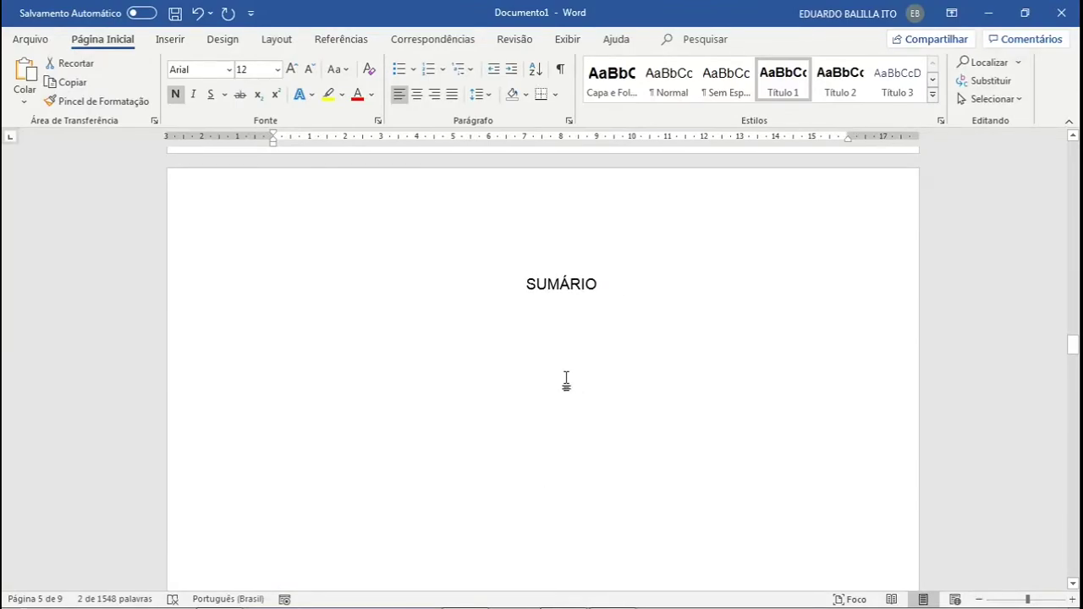
click(365, 44)
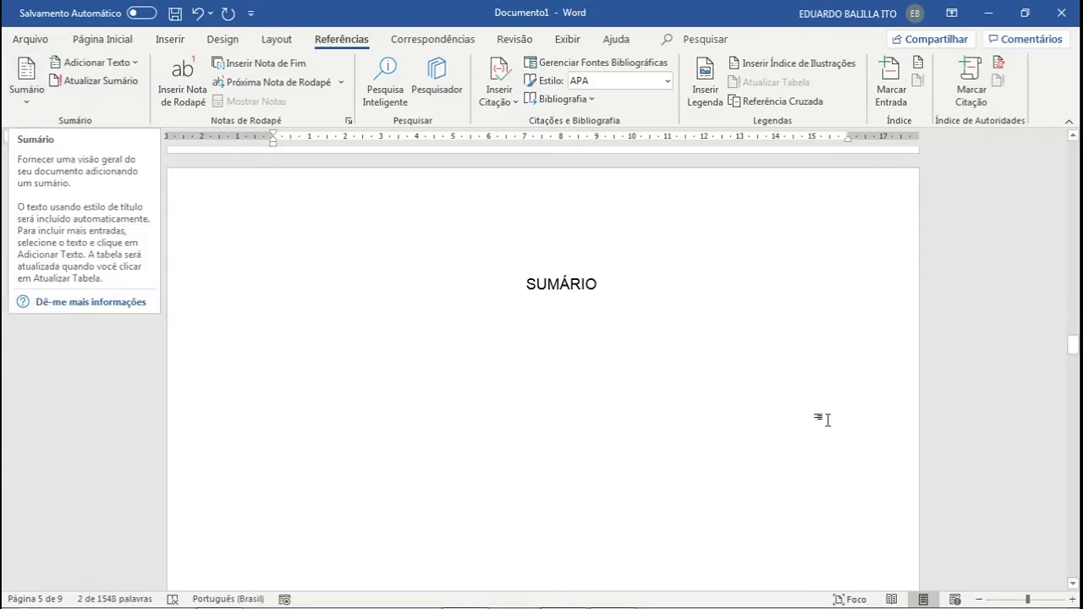
click(561, 317)
scroll(687, 345, up, 1)
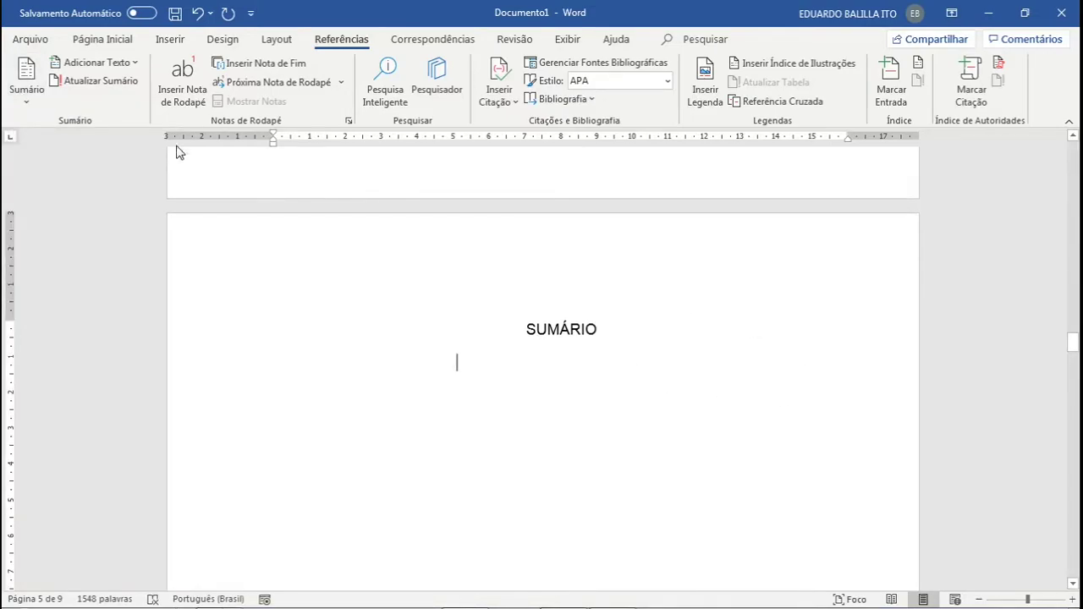
- Review the full style gallery and go back to the unnumbered RESUMO heading
click(129, 40)
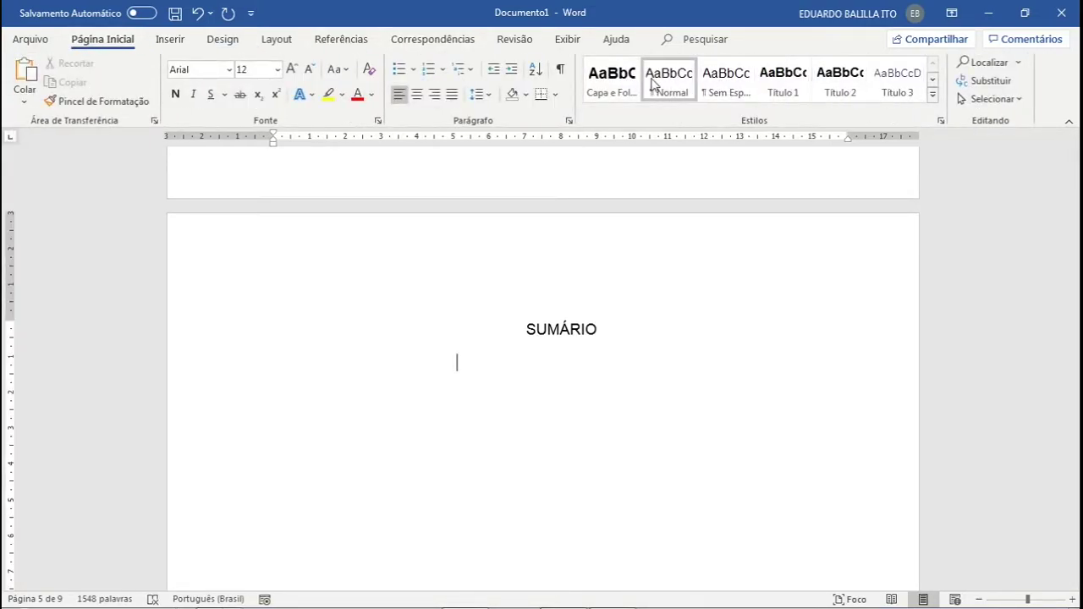
click(932, 95)
click(617, 340)
scroll(566, 331, up, 3)
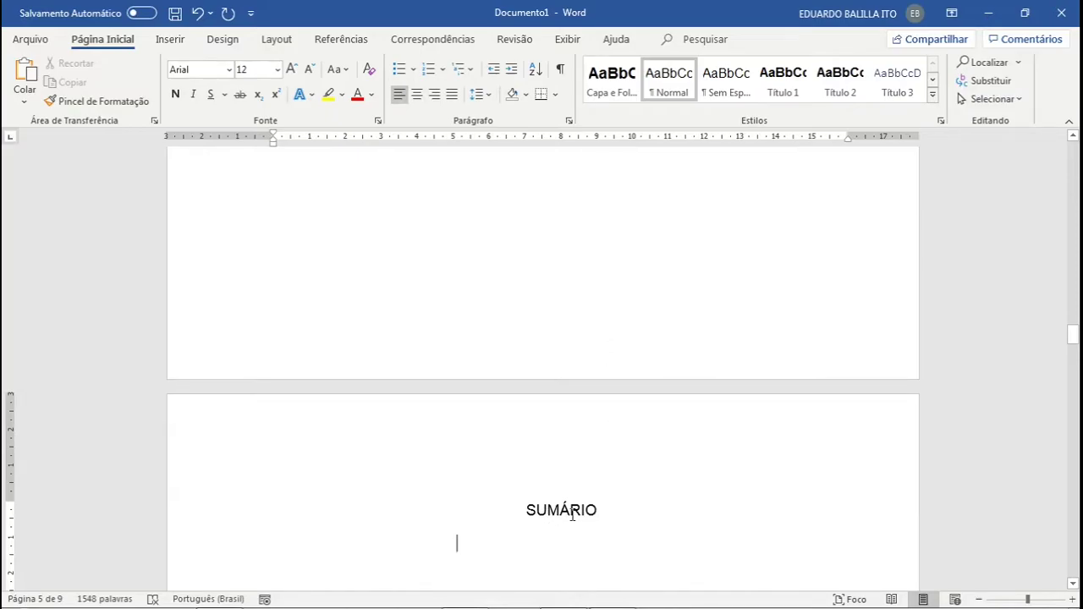
scroll(573, 515, up, 15)
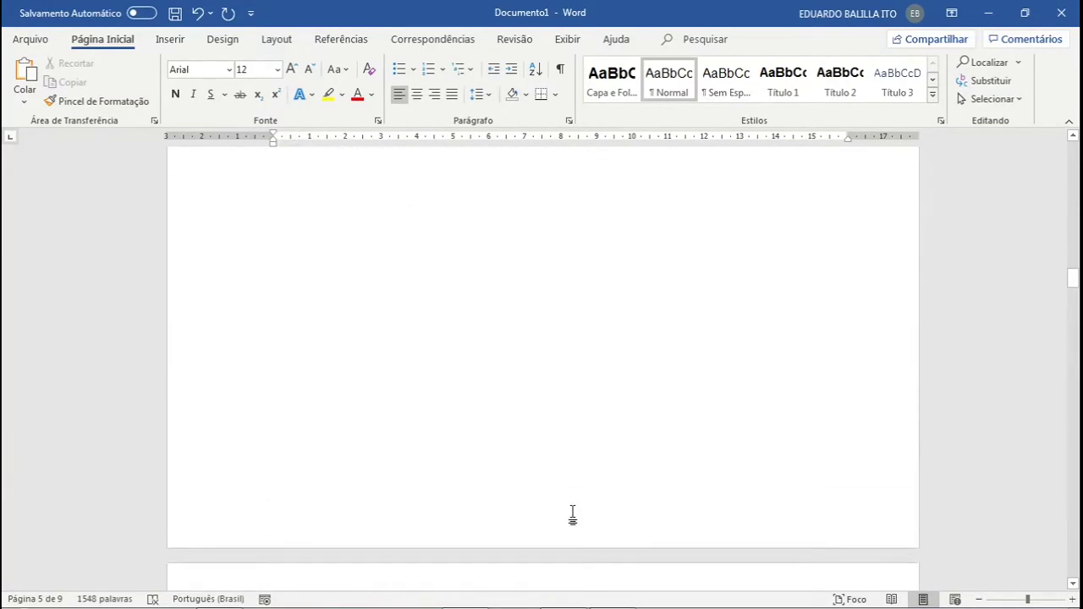
scroll(572, 515, up, 12)
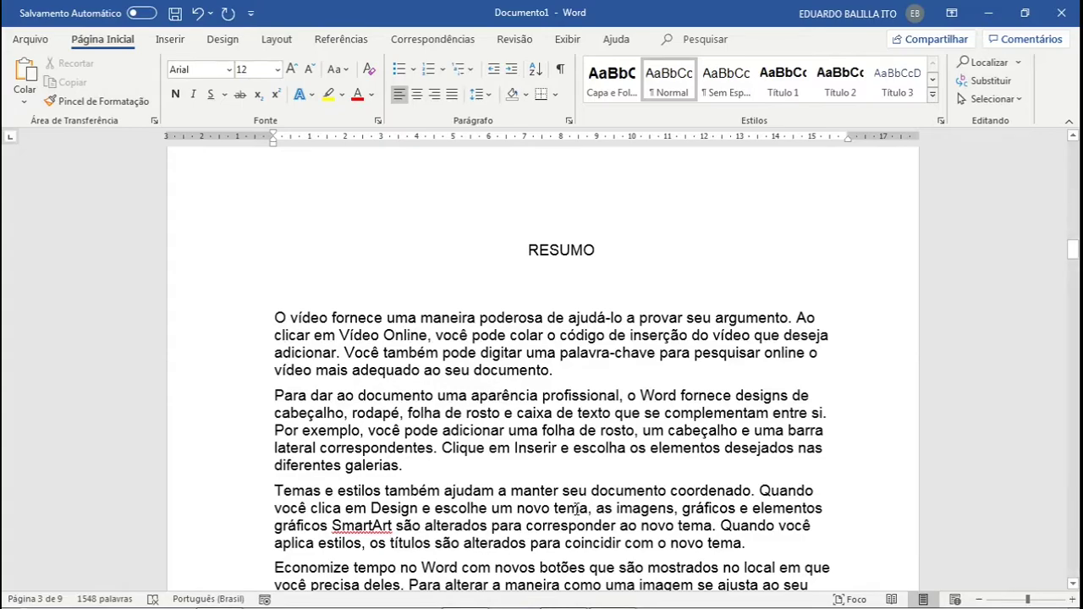
click(935, 95)
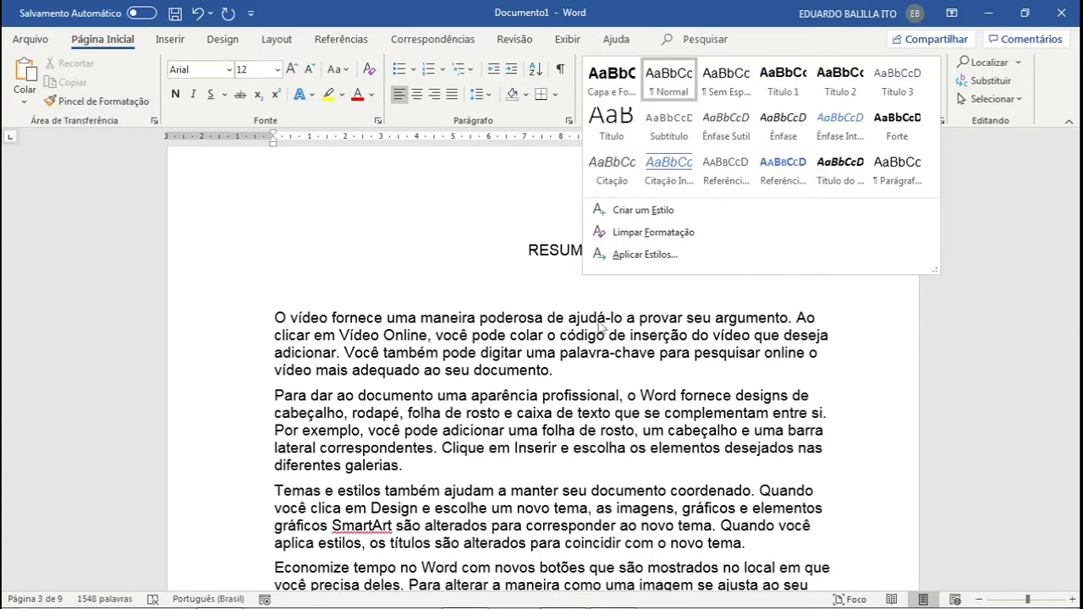
click(586, 391)
- Apply the Título style to the RESUMO heading
scroll(708, 338, up, 5)
scroll(707, 338, down, 4)
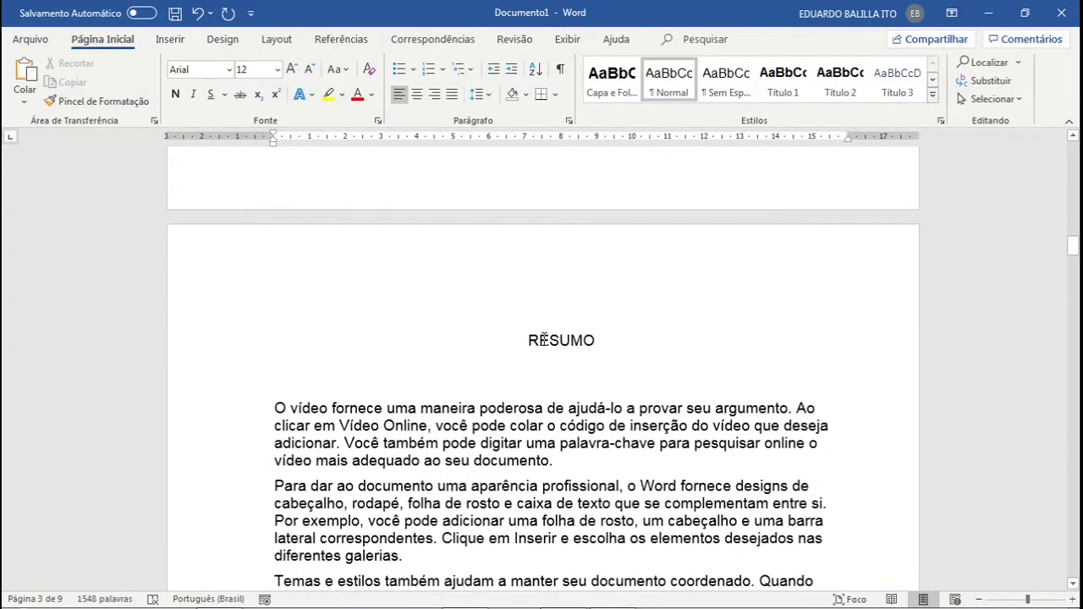
drag(528, 341, 595, 343)
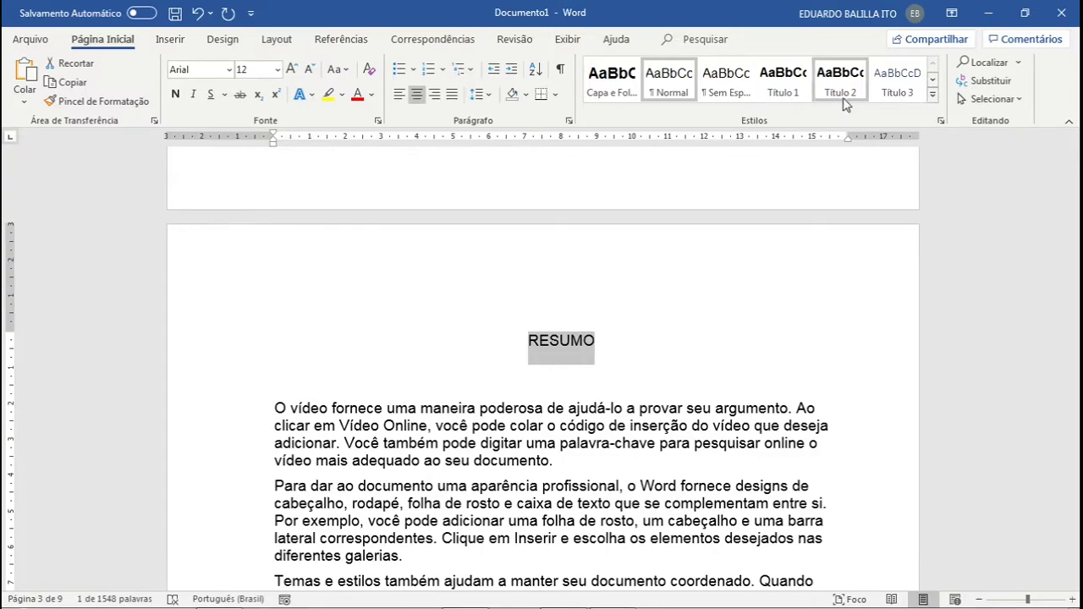
click(933, 96)
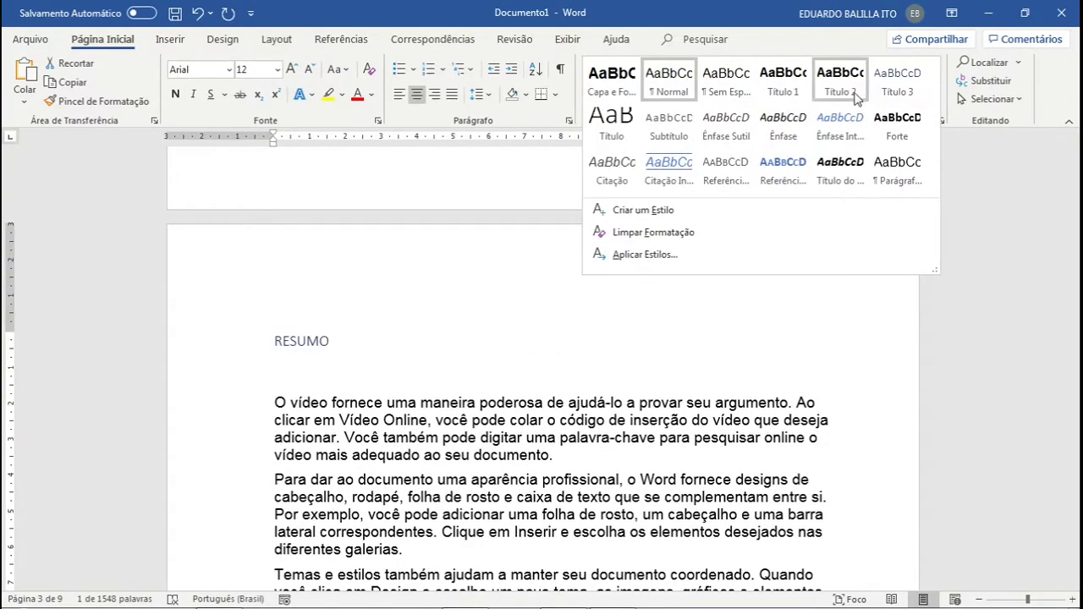
click(622, 133)
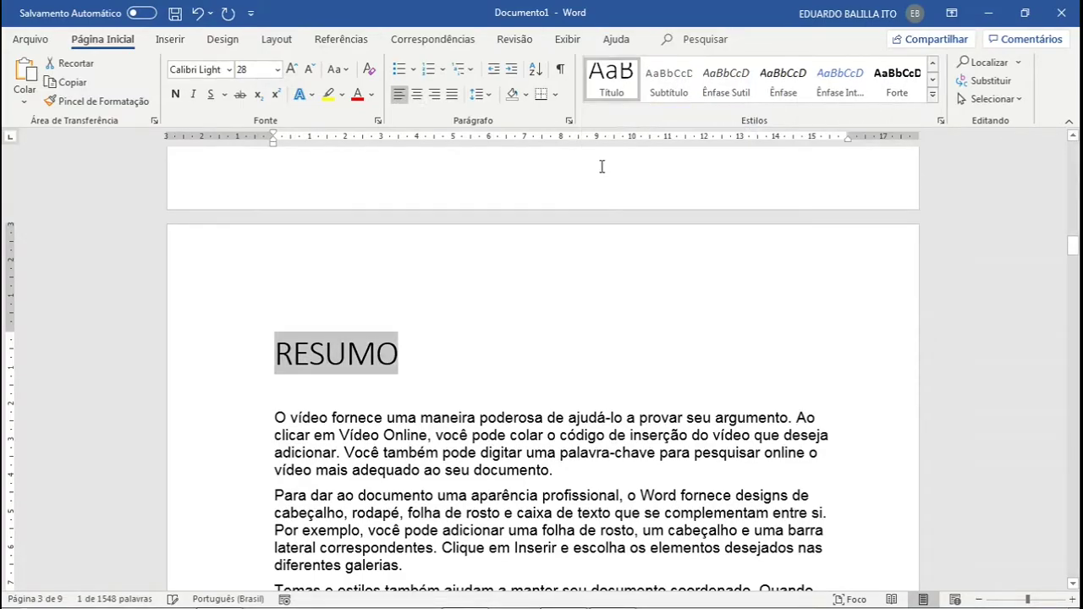
- Modify the Título style to Arial, 12 pt, bold, automatic font colour and centred alignment
right_click(612, 78)
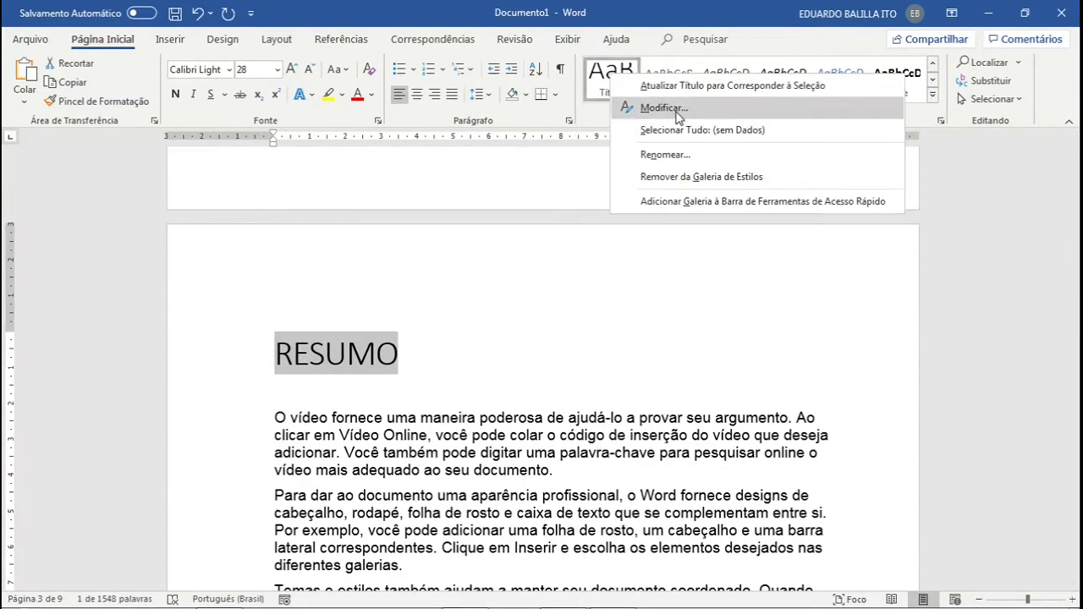
click(677, 112)
click(603, 215)
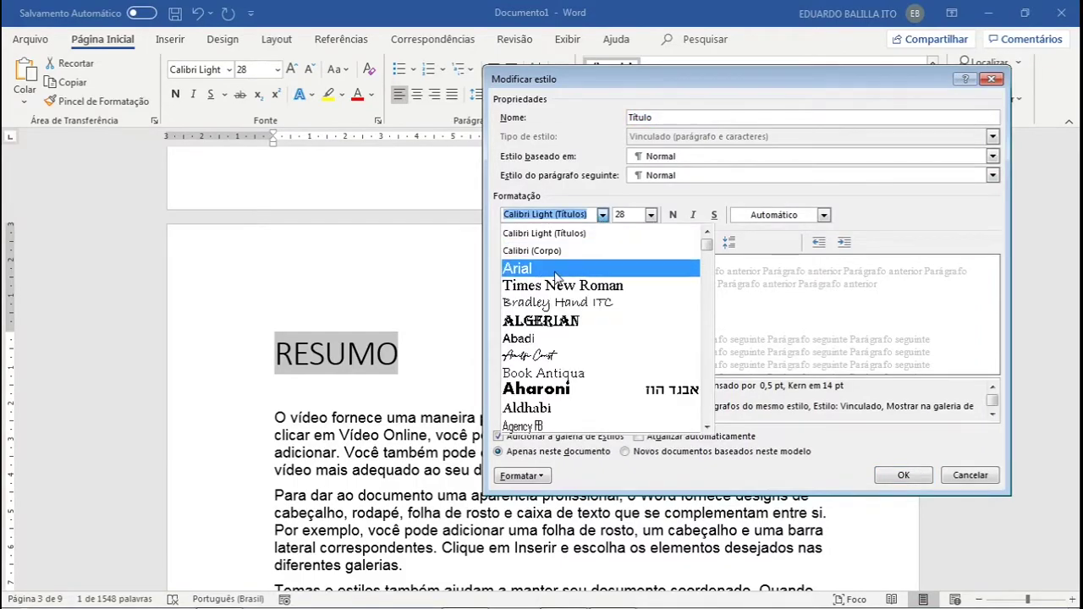
click(525, 266)
click(651, 215)
click(624, 261)
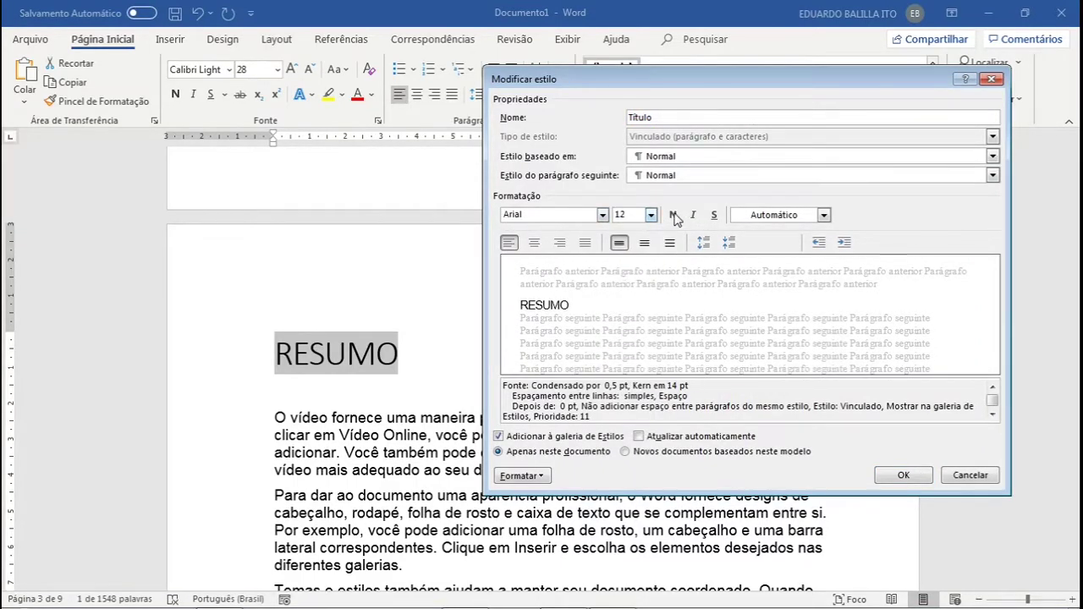
click(673, 215)
click(824, 215)
click(786, 236)
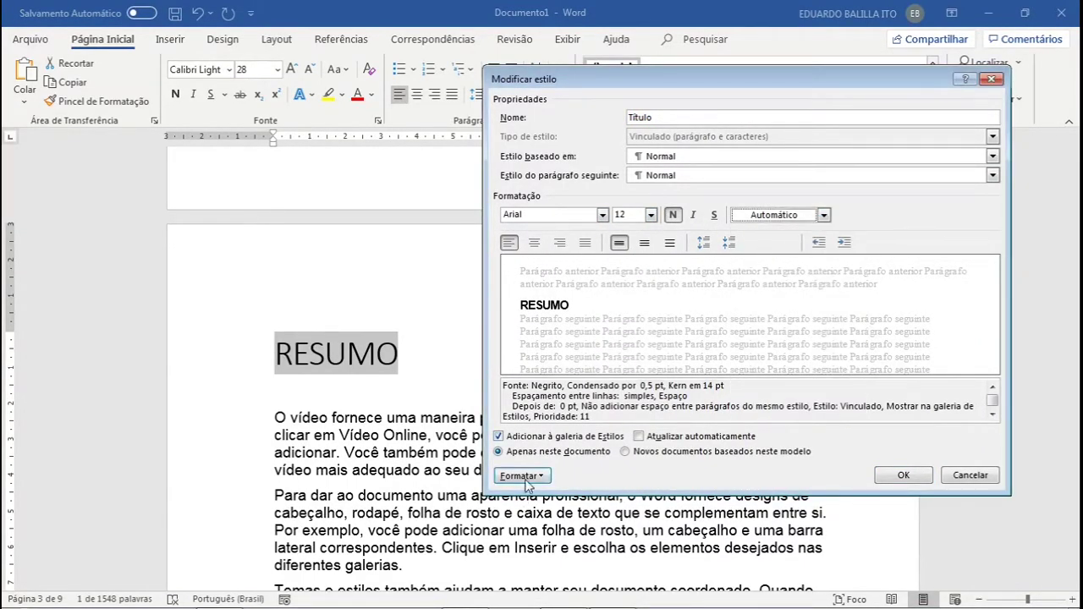
click(523, 476)
click(657, 321)
click(538, 245)
- Set the Título style's paragraph spacing to 6 pt after and 1.5 lines, and save the modified style
click(523, 476)
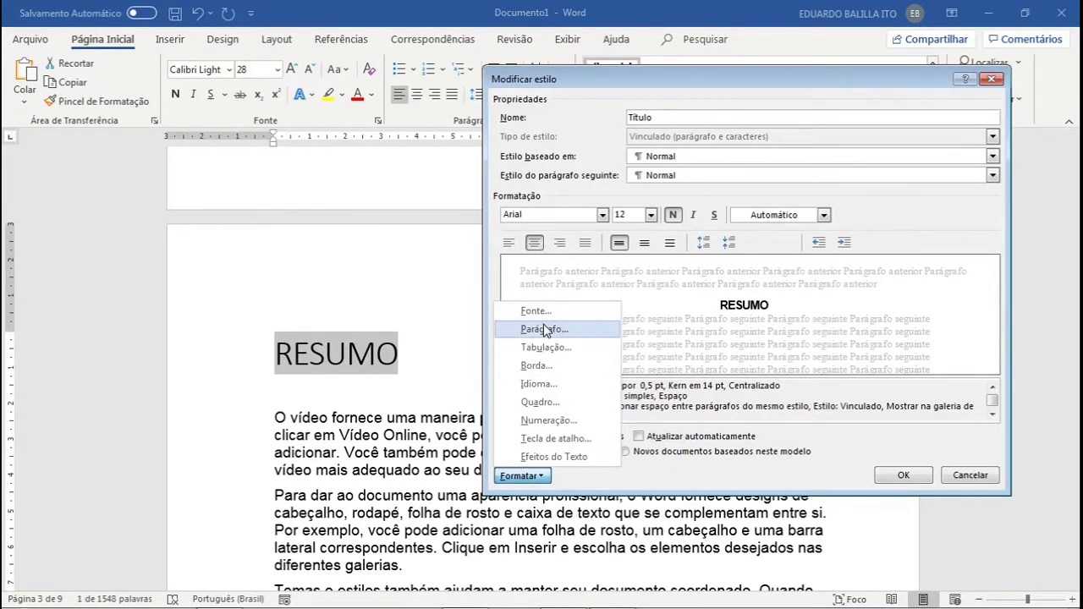
click(545, 330)
click(723, 330)
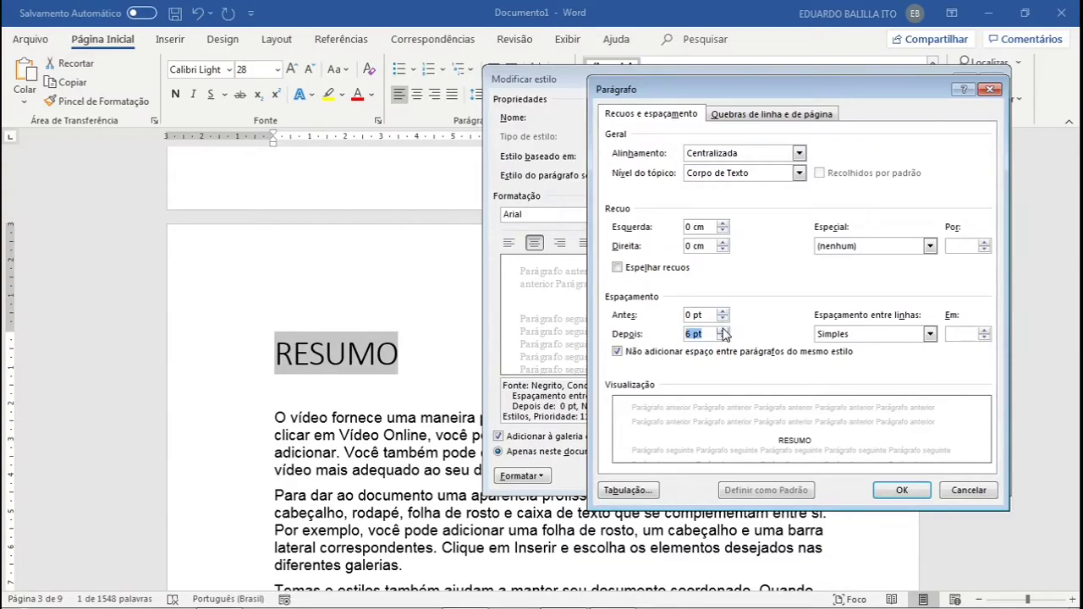
click(931, 335)
click(876, 359)
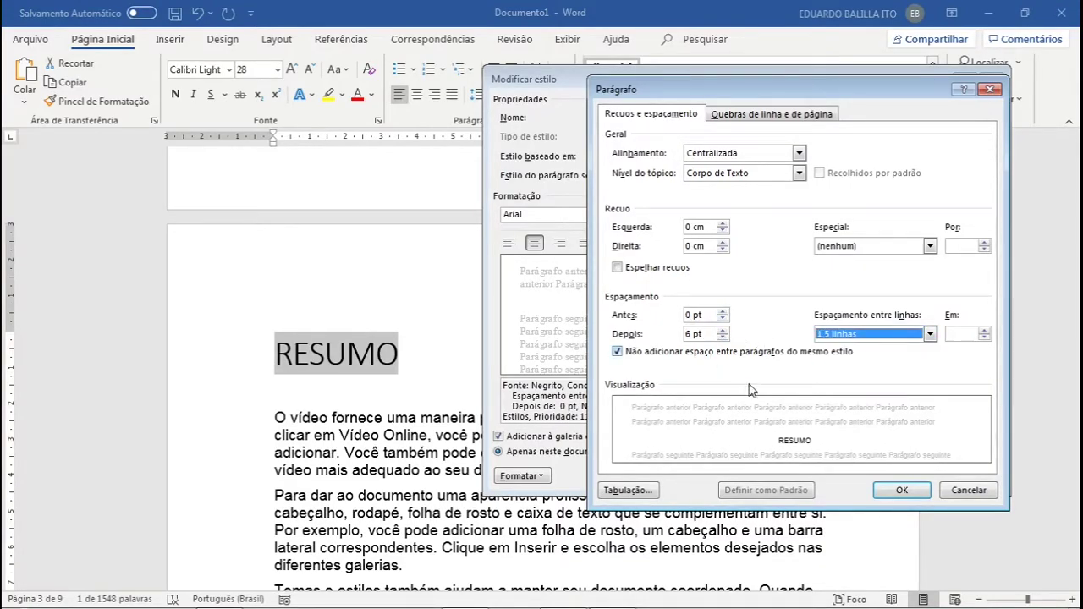
click(903, 491)
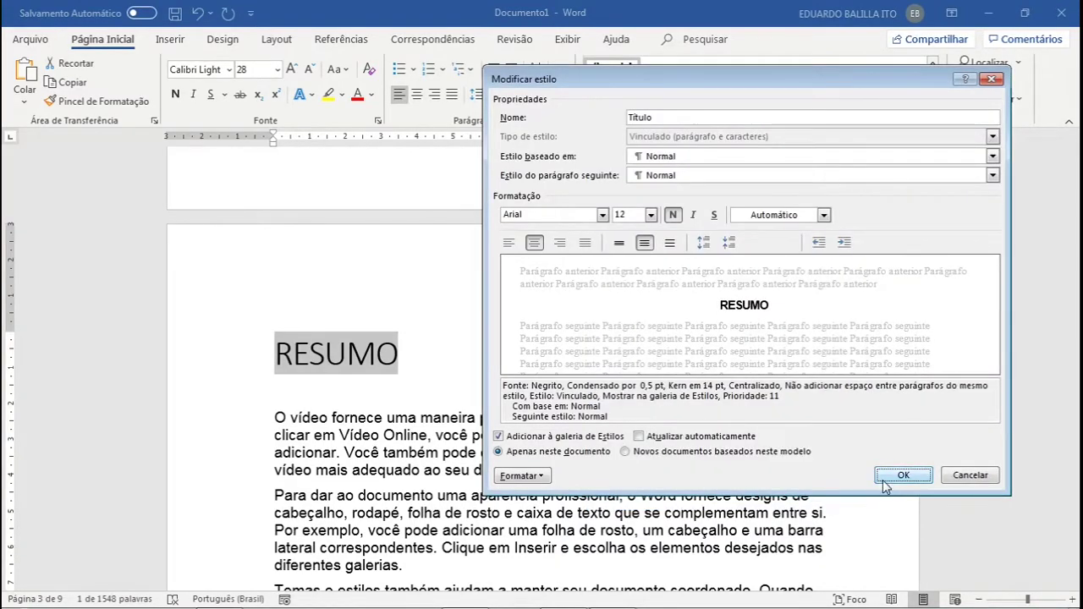
click(889, 475)
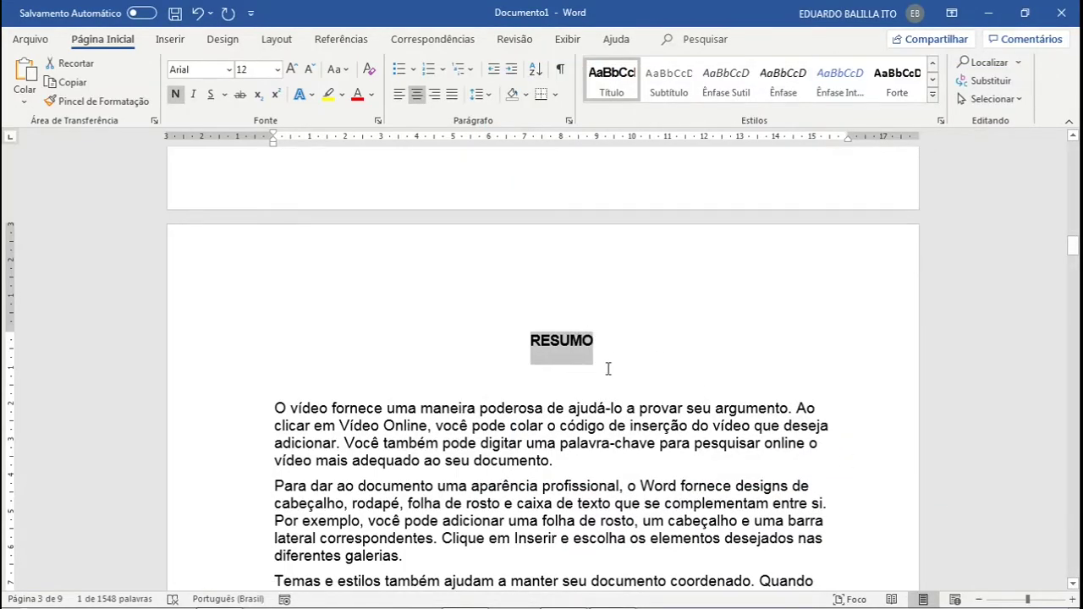
- Apply the Título style to the ABSTRACT heading
scroll(608, 369, down, 20)
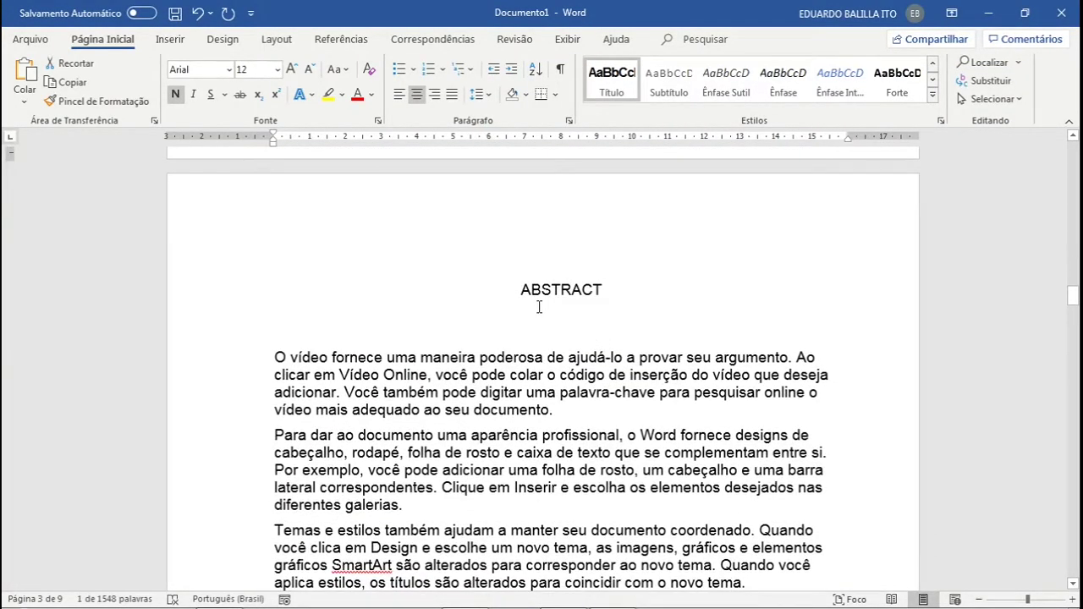
click(509, 293)
drag(519, 290, 601, 297)
click(612, 80)
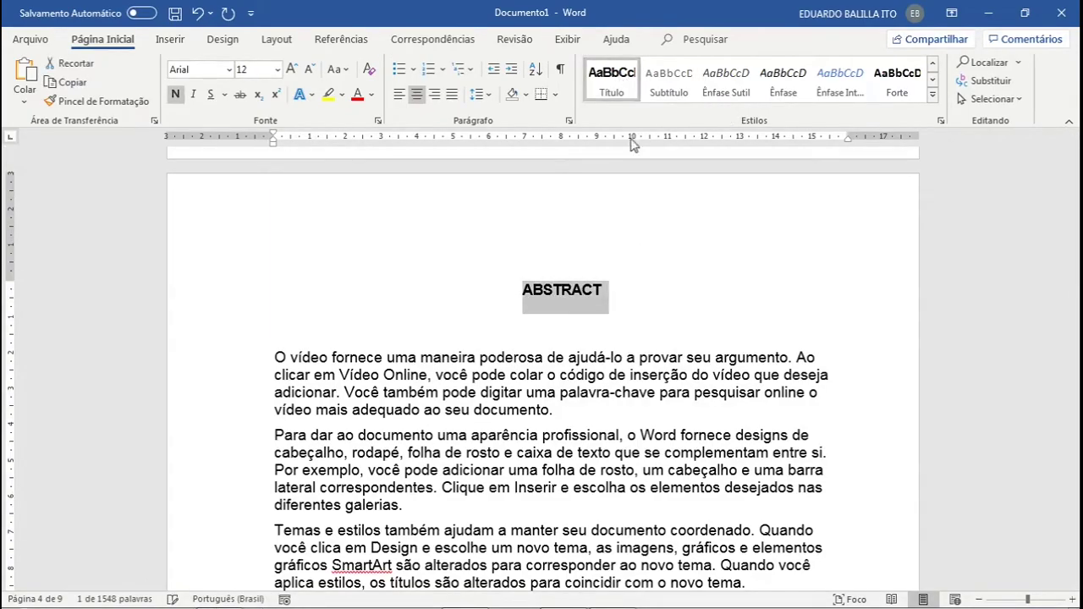
- Apply the Título style to the SUMÁRIO heading
scroll(629, 322, down, 15)
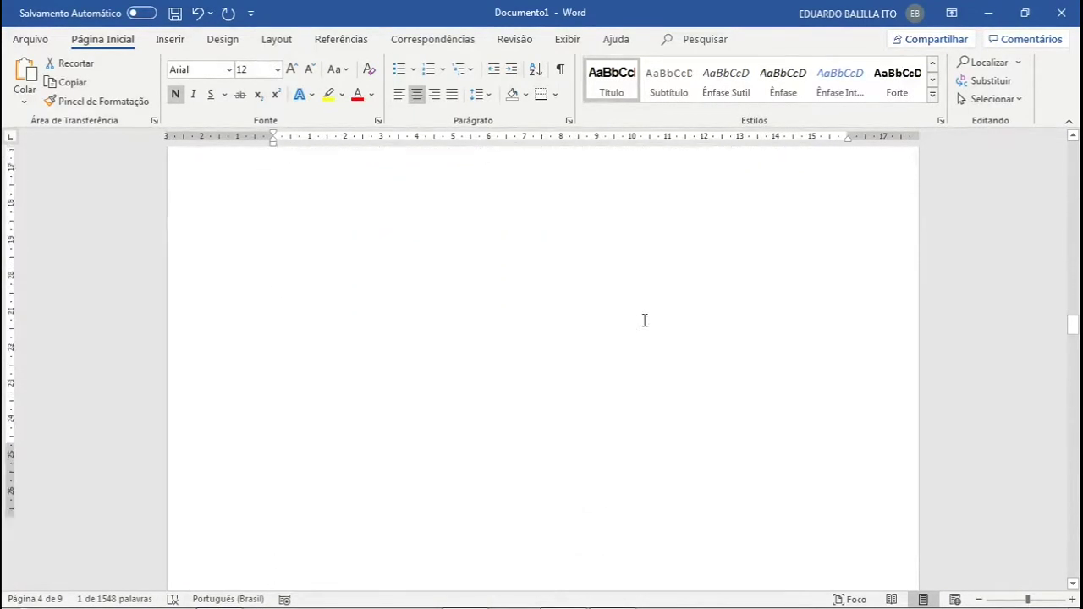
drag(511, 375, 609, 356)
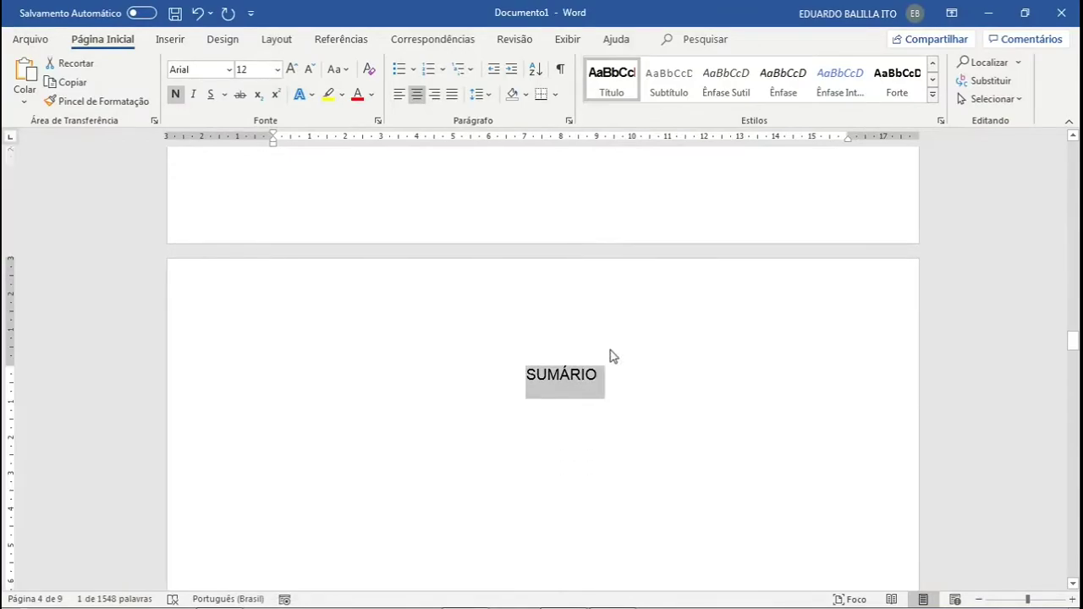
click(613, 85)
- Review the numbered section headings from 1 INTRODUÇÃO through 3 CONCLUSÃO and go to the end of the document
scroll(624, 385, down, 1)
scroll(624, 385, down, 10)
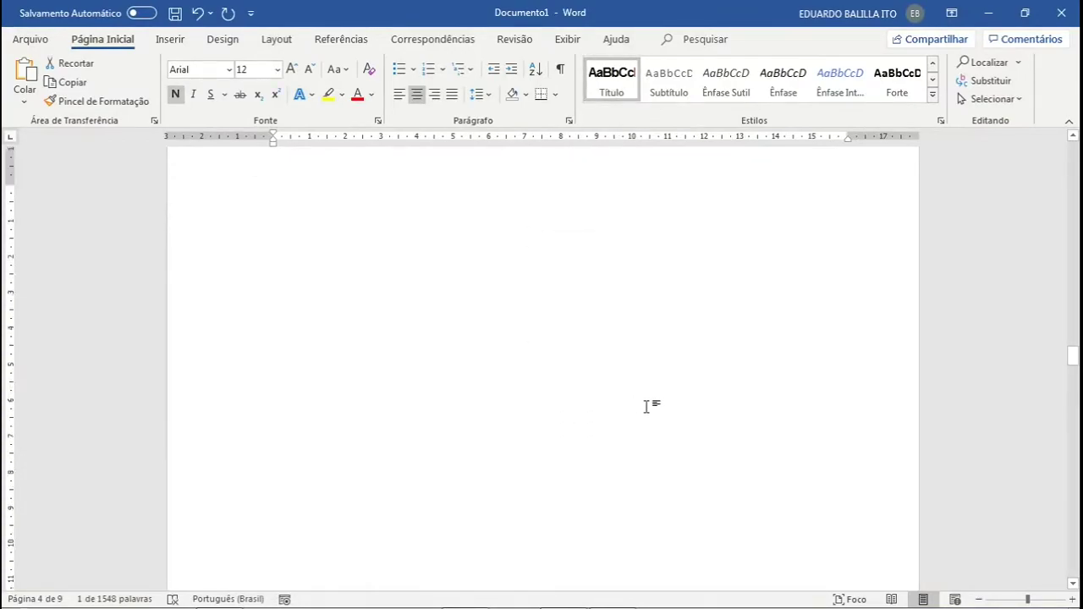
scroll(648, 407, down, 9)
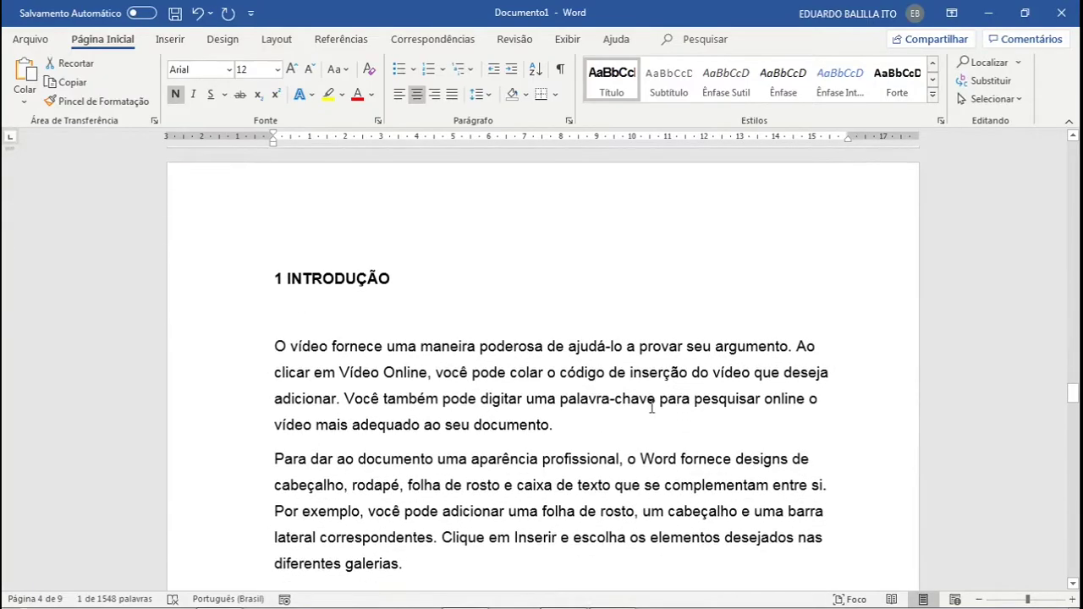
scroll(652, 407, down, 2)
scroll(652, 407, up, 4)
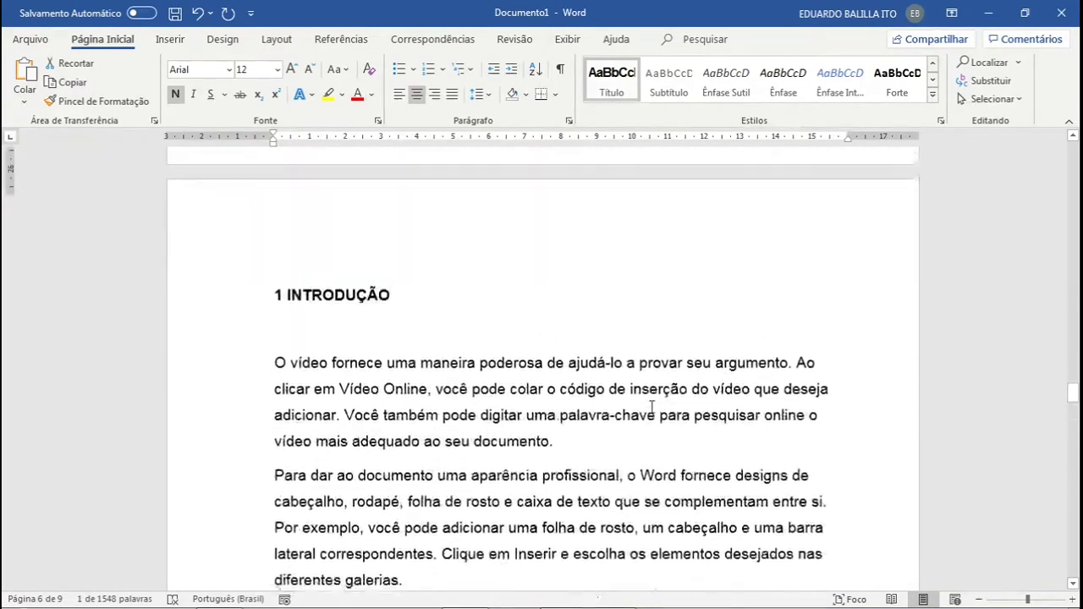
scroll(652, 408, down, 20)
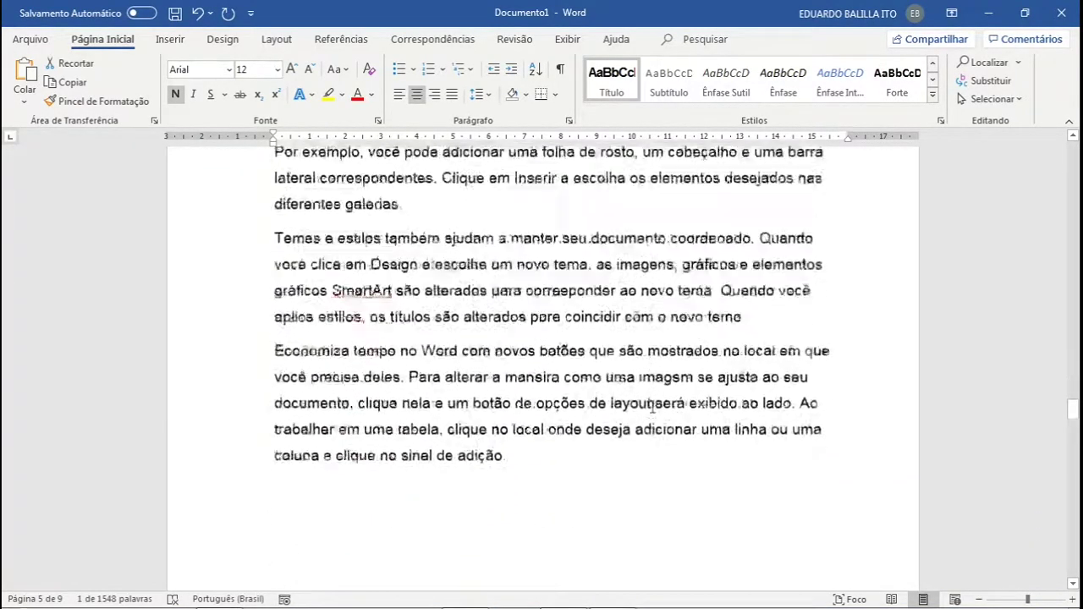
scroll(653, 408, down, 20)
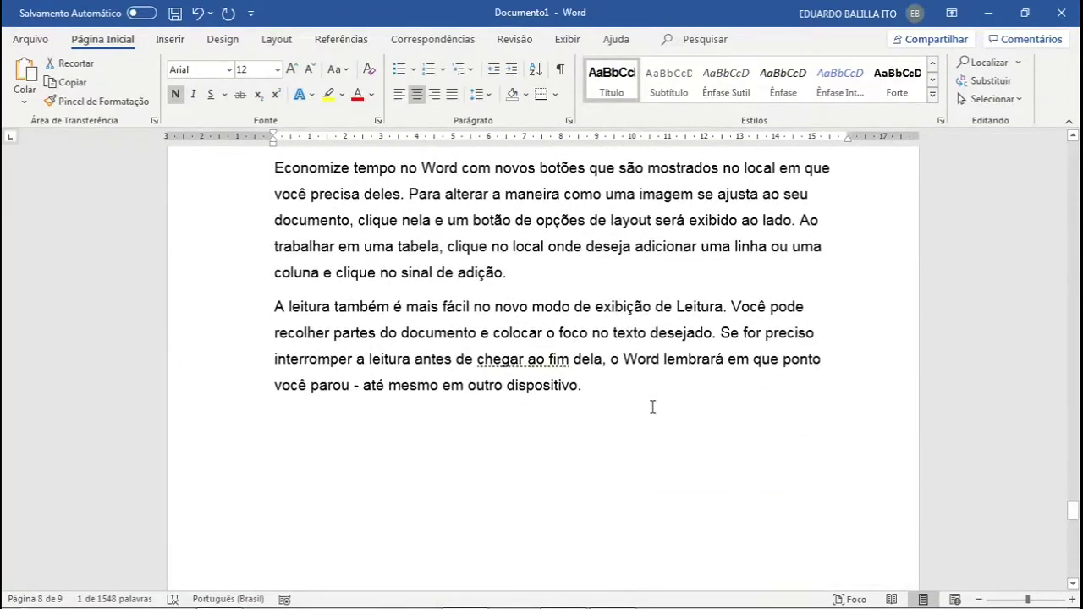
scroll(653, 407, up, 6)
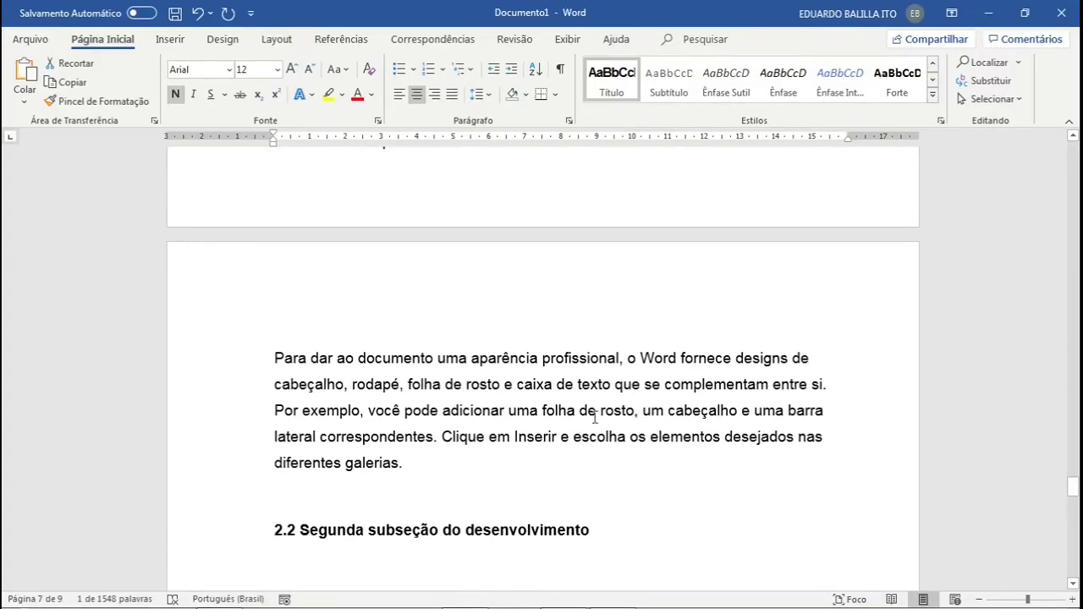
scroll(595, 416, up, 8)
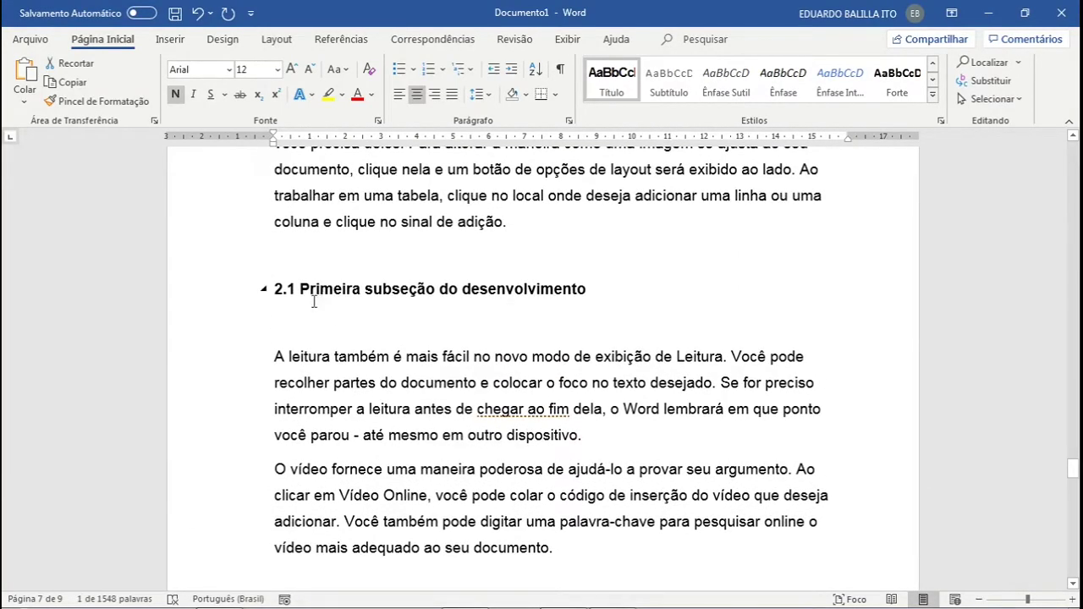
scroll(295, 328, down, 3)
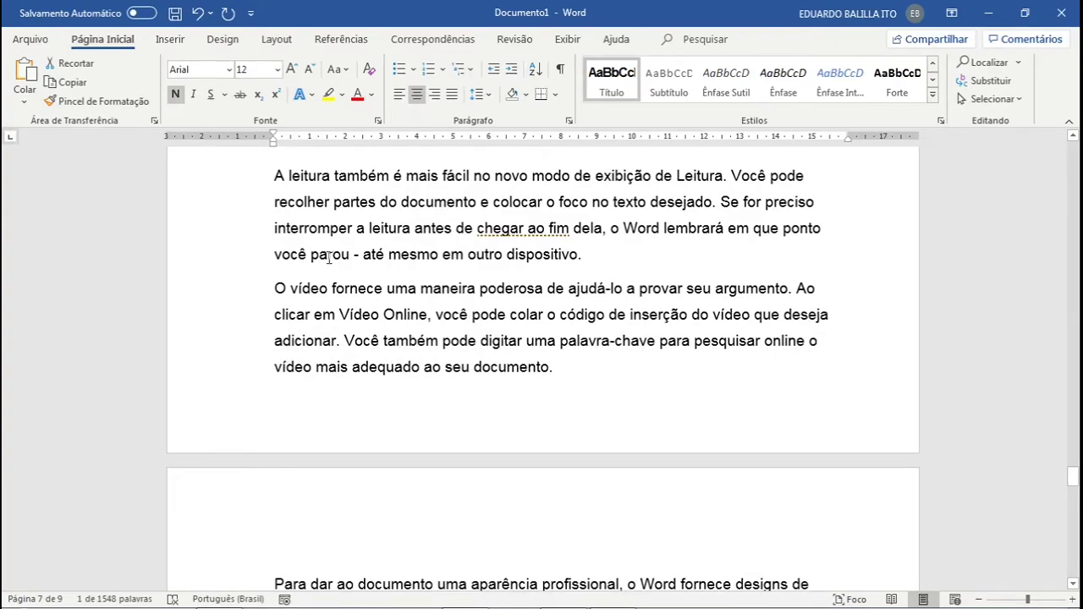
scroll(329, 257, up, 2)
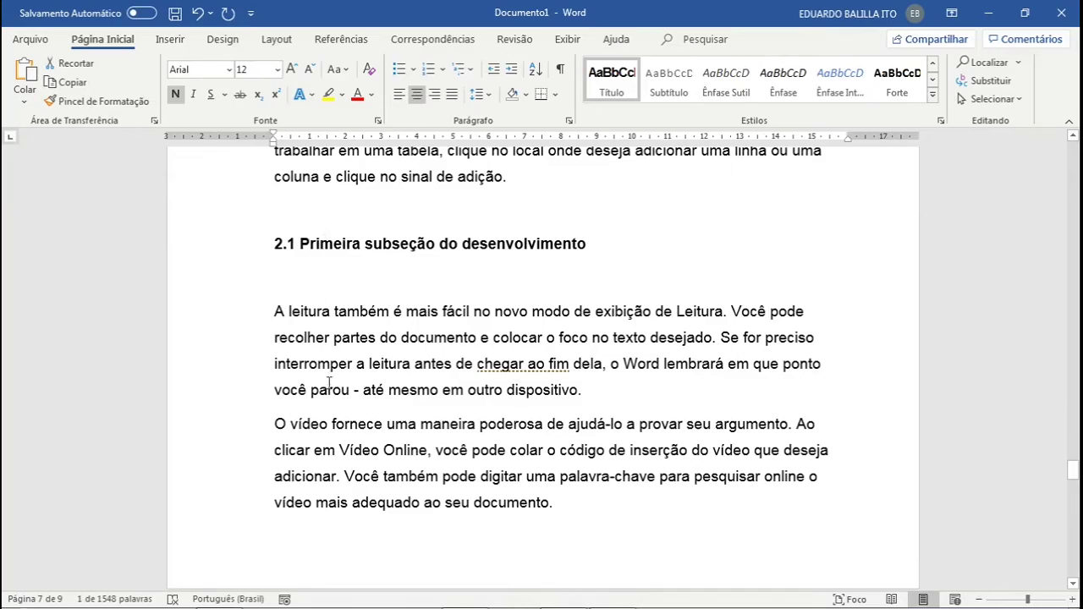
scroll(368, 465, down, 2)
scroll(373, 257, up, 2)
scroll(524, 292, down, 20)
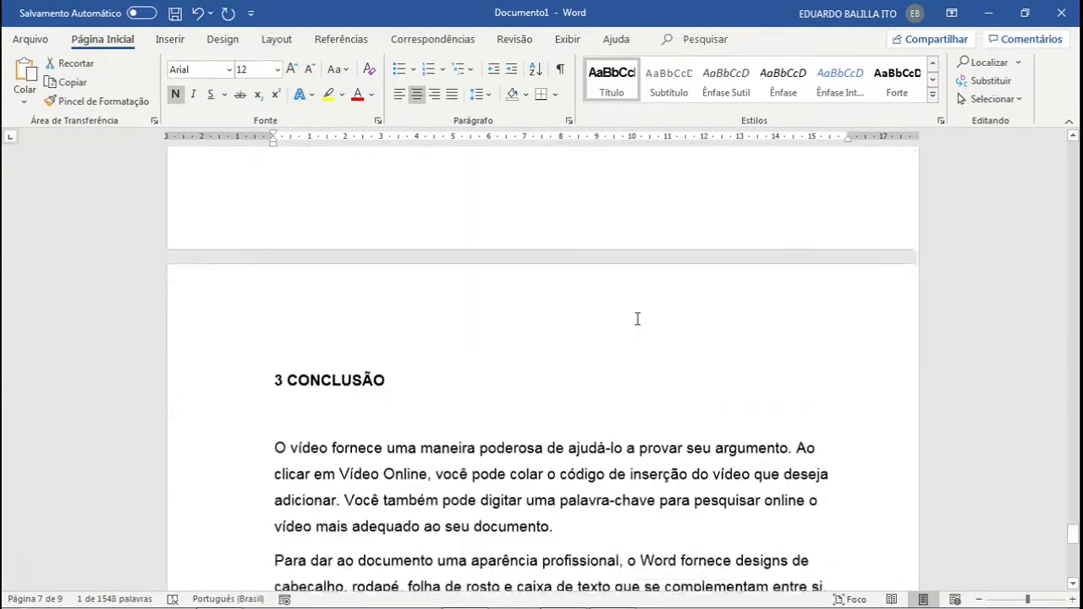
scroll(638, 318, down, 2)
scroll(509, 342, down, 12)
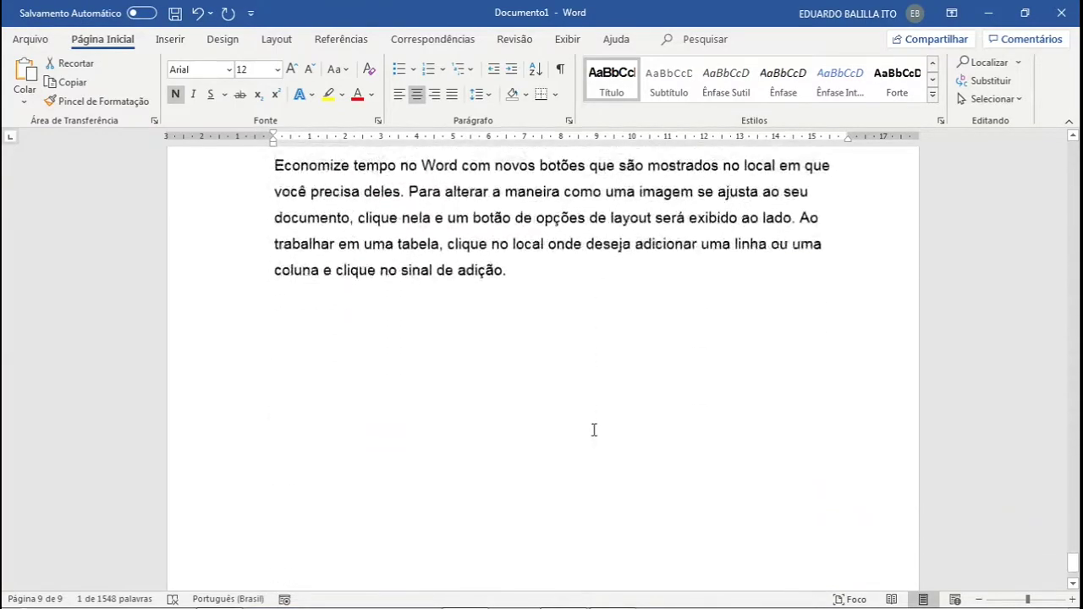
click(630, 434)
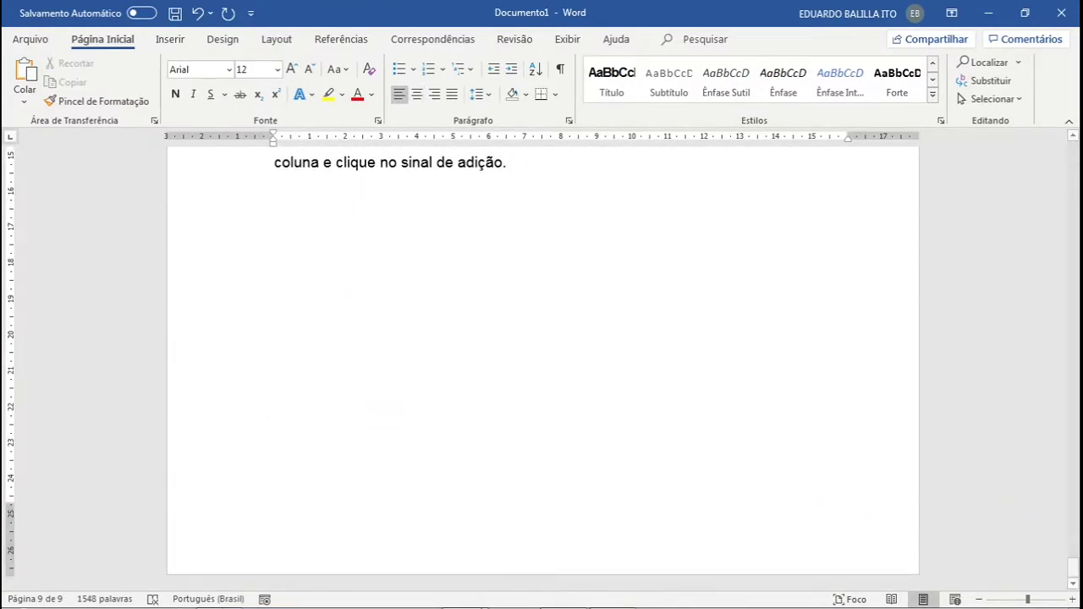
- Switch to the TCC manual in Adobe Acrobat Reader and read sections 2.1.9 Paginação and 2.1.10 Numeração progressiva
click(613, 593)
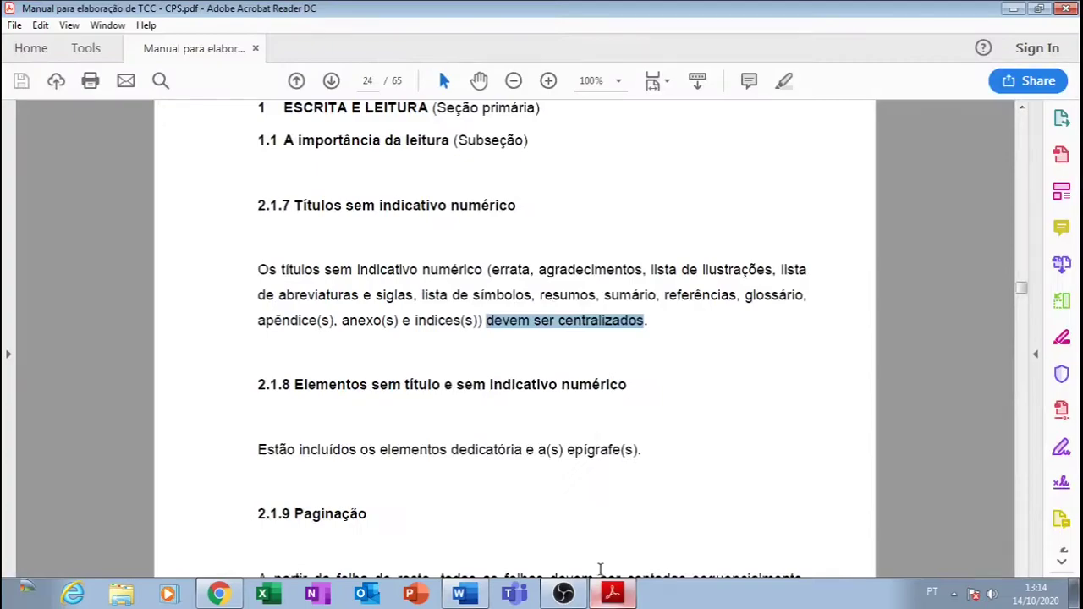
scroll(598, 428, down, 3)
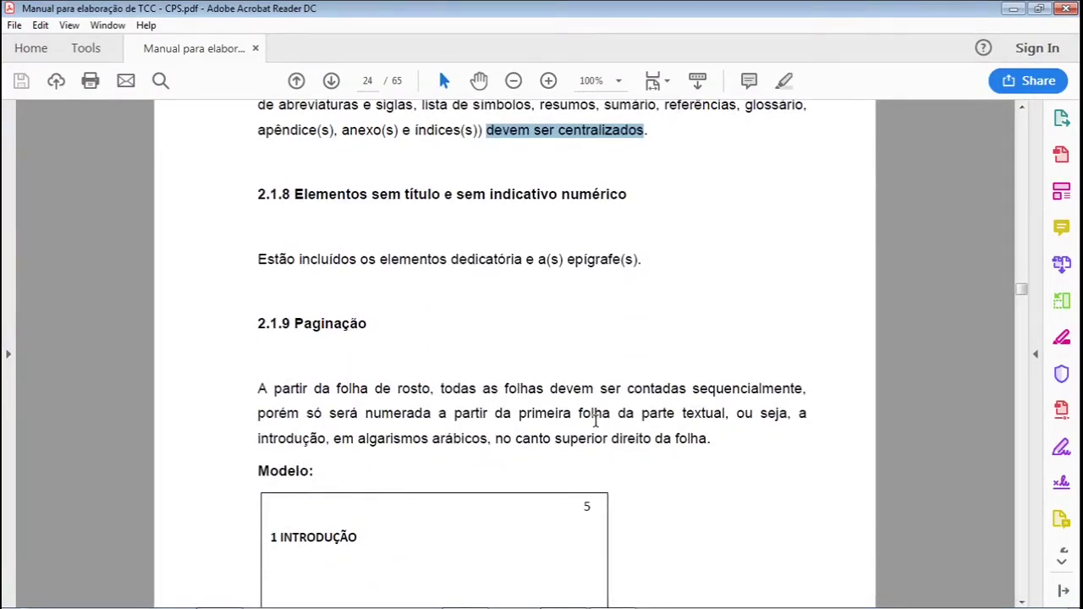
scroll(596, 421, down, 3)
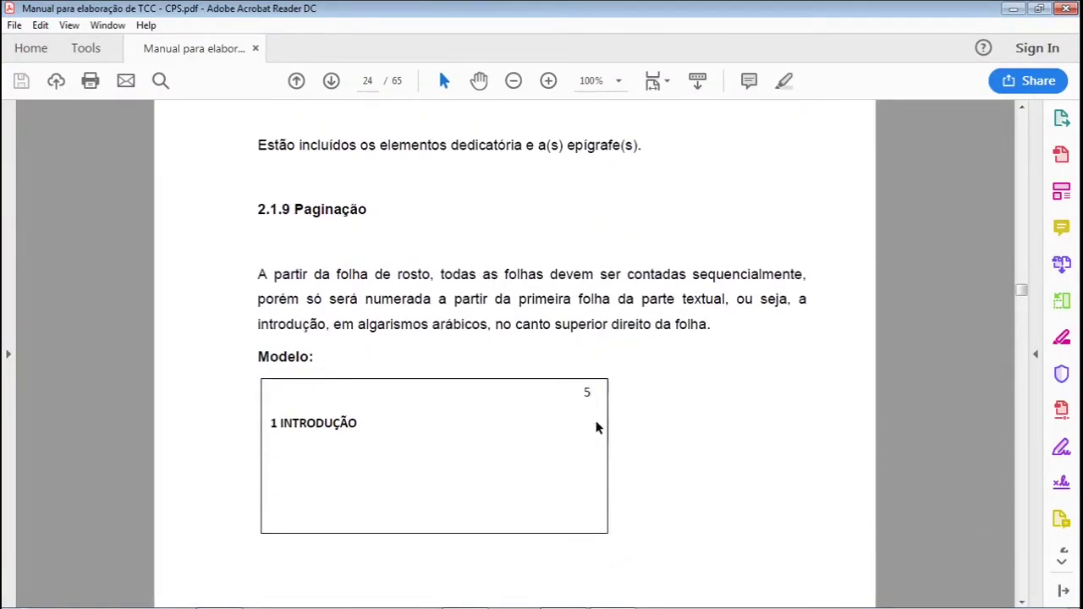
scroll(689, 423, down, 7)
scroll(688, 428, down, 8)
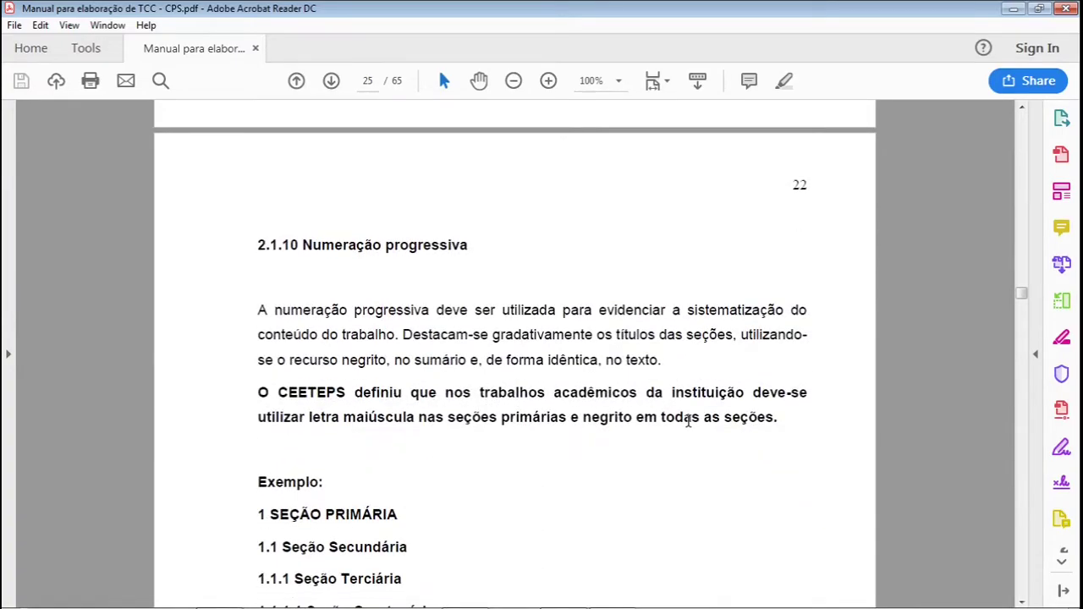
scroll(688, 428, up, 2)
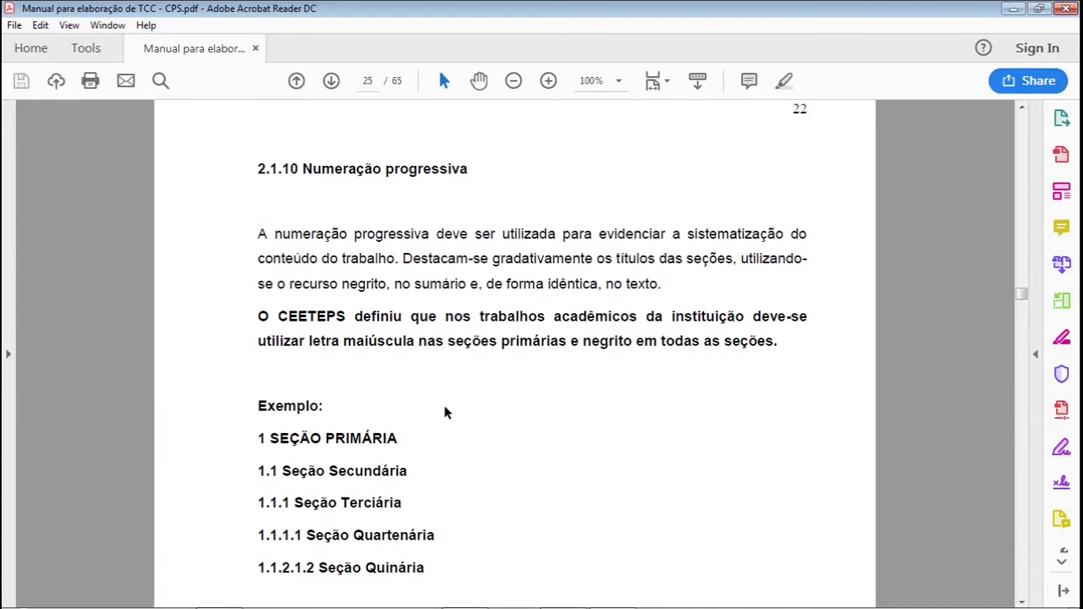
scroll(446, 411, down, 3)
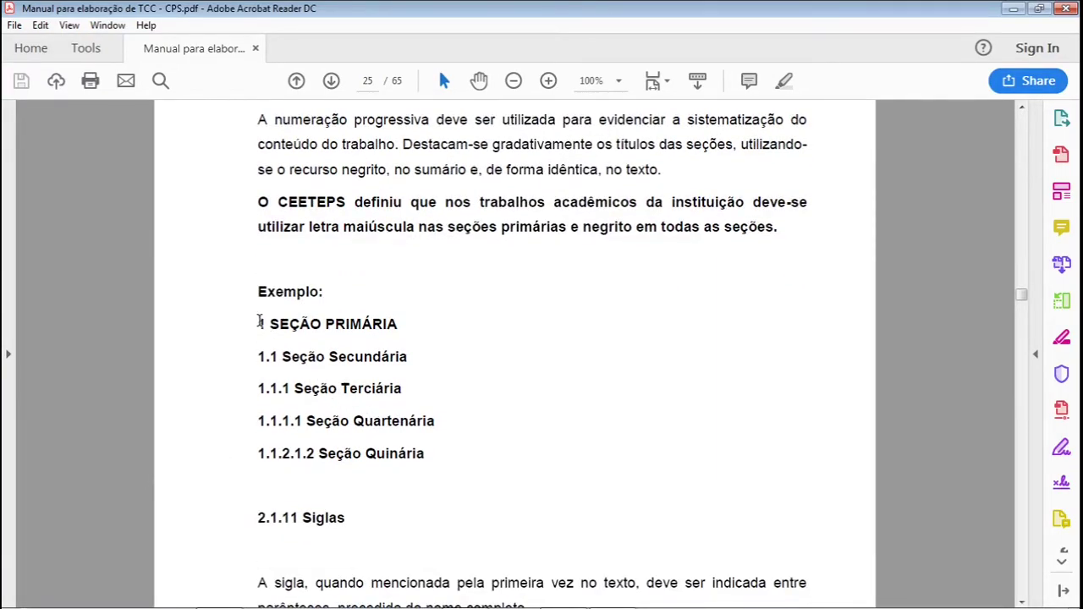
- Examine the manual's progressive numbering example, from 1 SEÇÃO PRIMÁRIA to 1.1.2.1.2 Seção Quinária, including its capitalisation and bold rules
drag(259, 324, 318, 454)
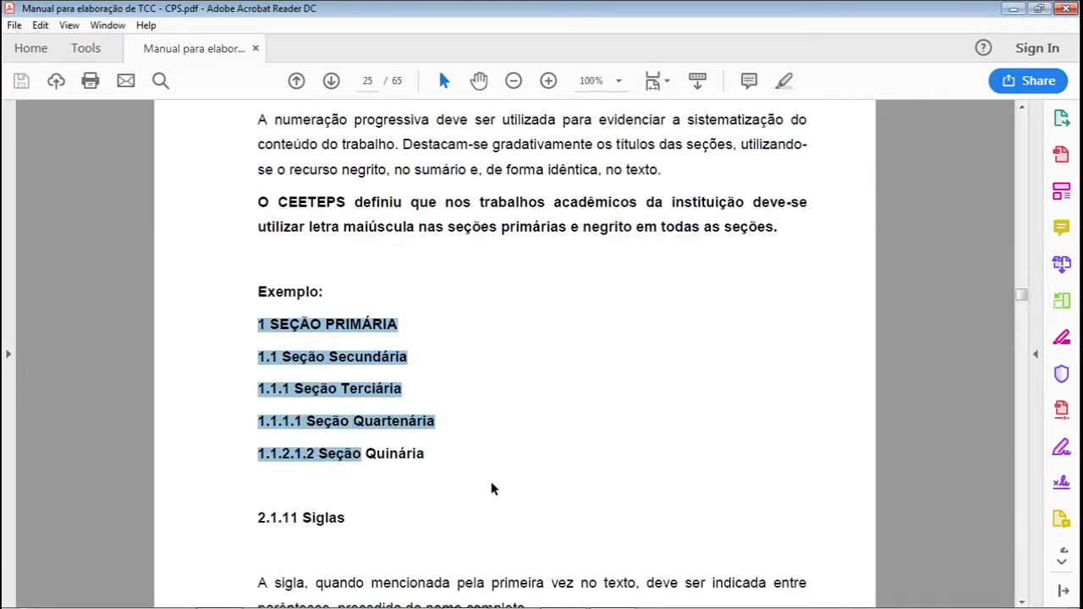
scroll(492, 483, down, 2)
click(516, 363)
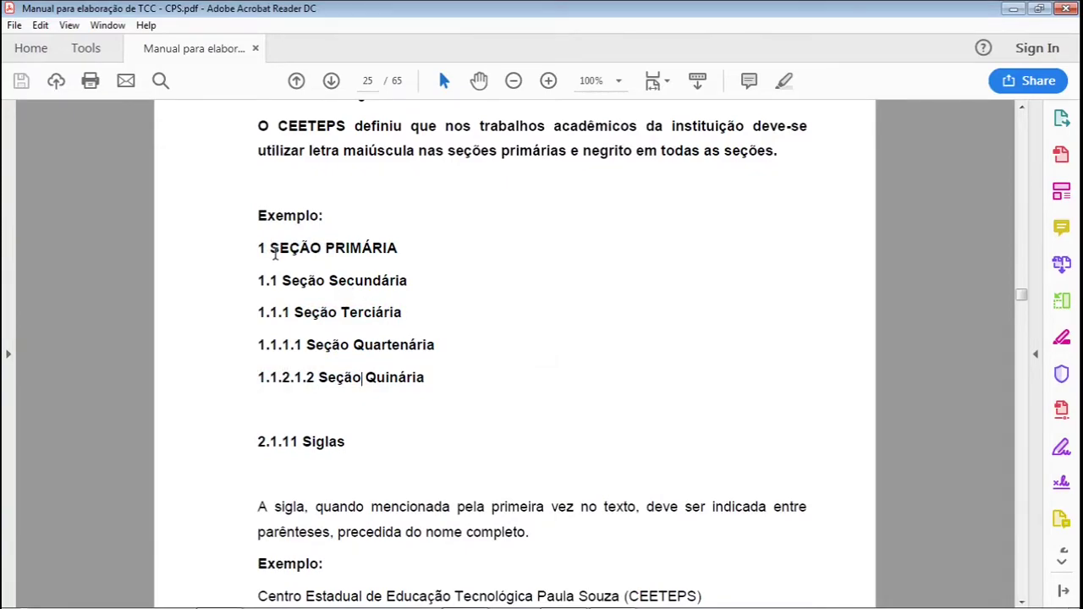
scroll(407, 394, up, 3)
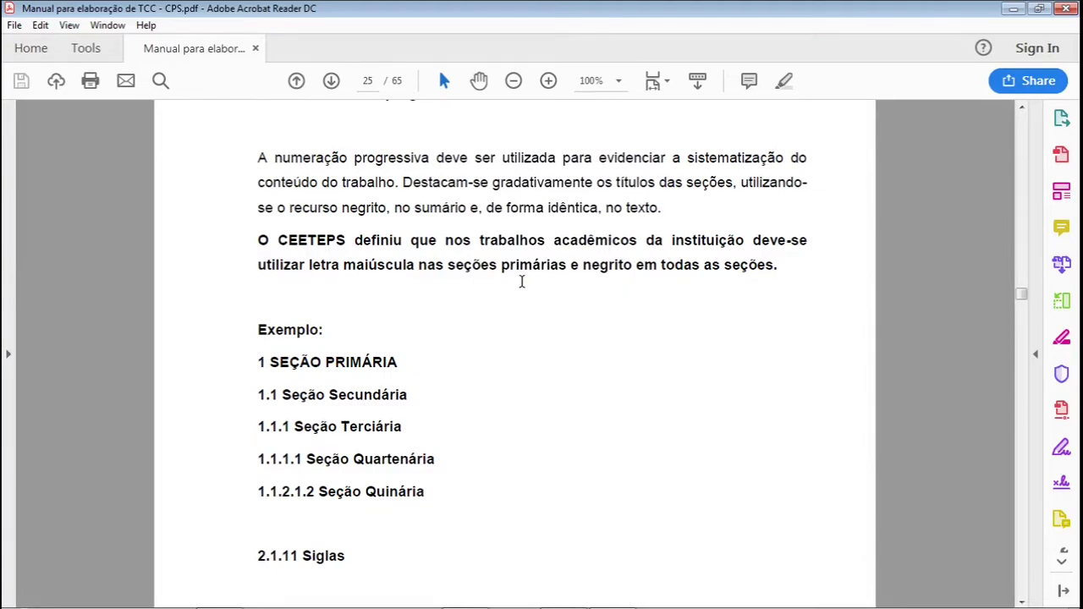
drag(269, 363, 399, 367)
drag(283, 395, 464, 491)
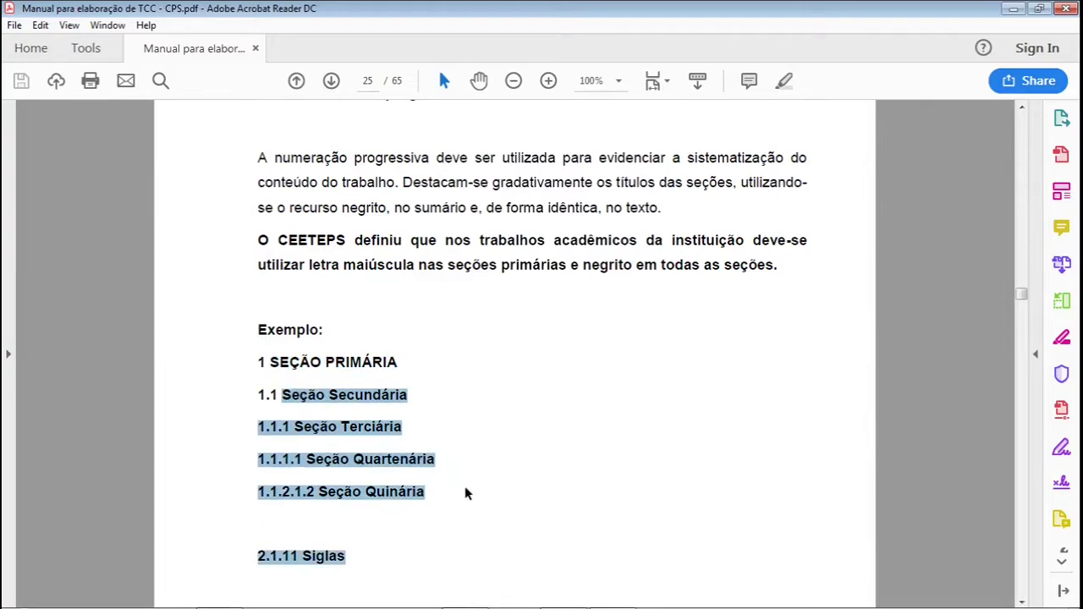
click(548, 486)
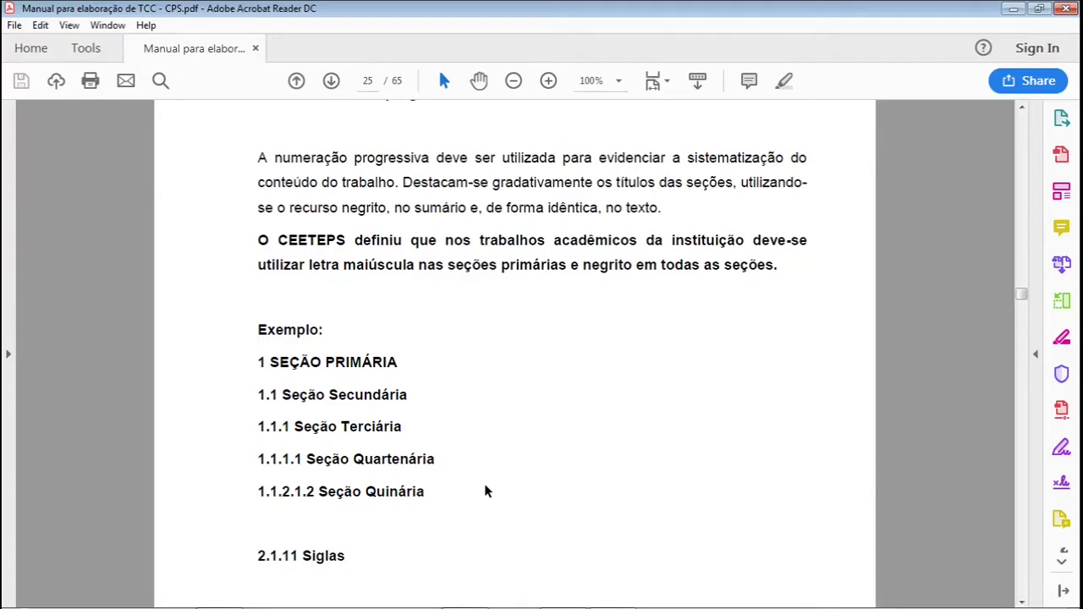
- Read the manual's sections from 2.1.11 Siglas through 2.1.13.3 Tabelas, including the examples of tables and charts
scroll(484, 486, down, 3)
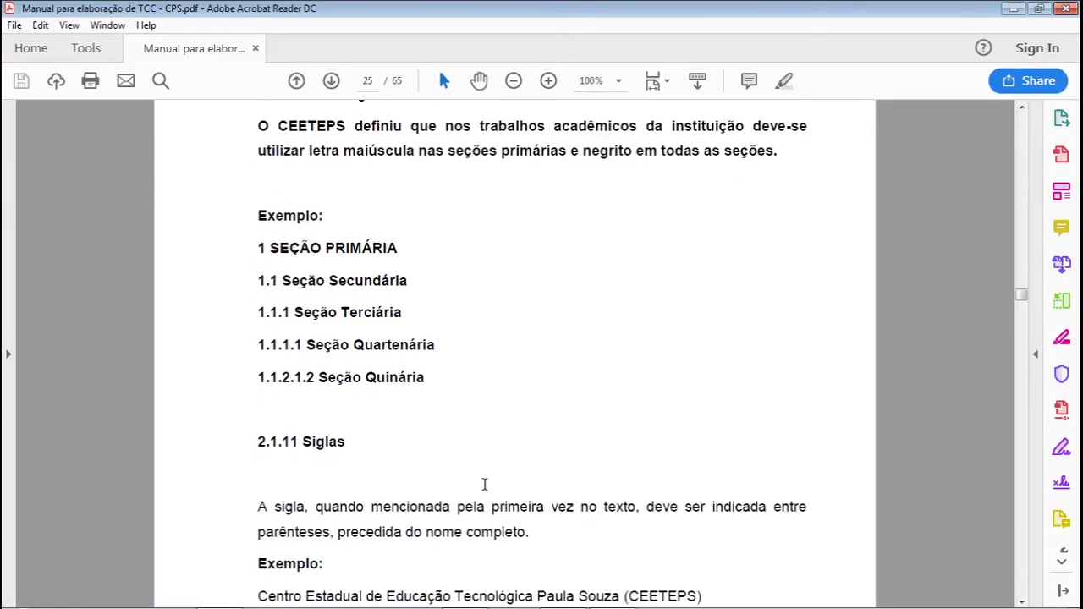
scroll(484, 483, down, 6)
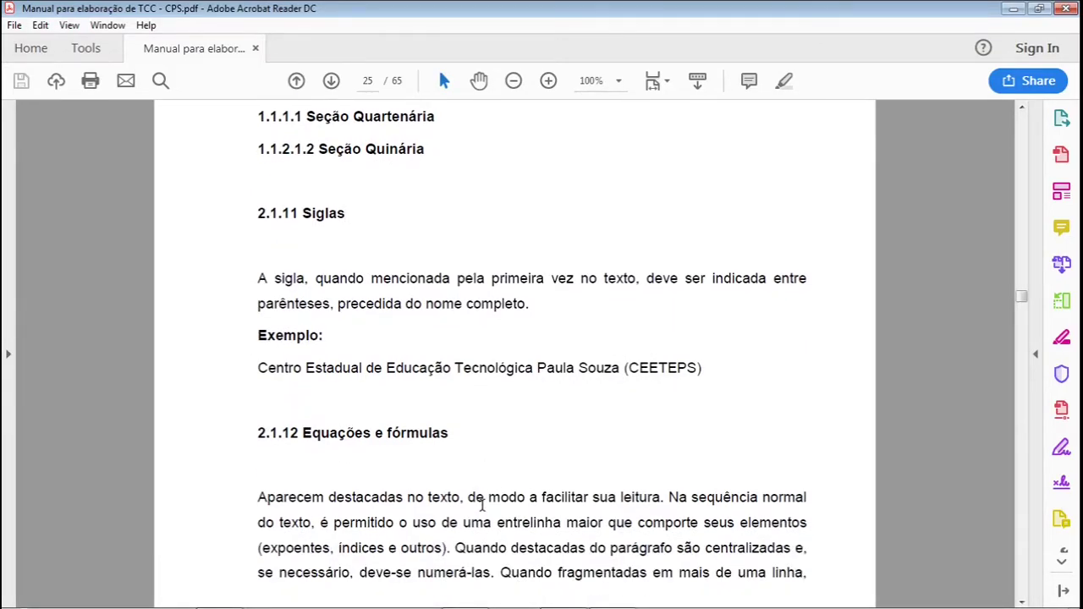
scroll(483, 505, down, 13)
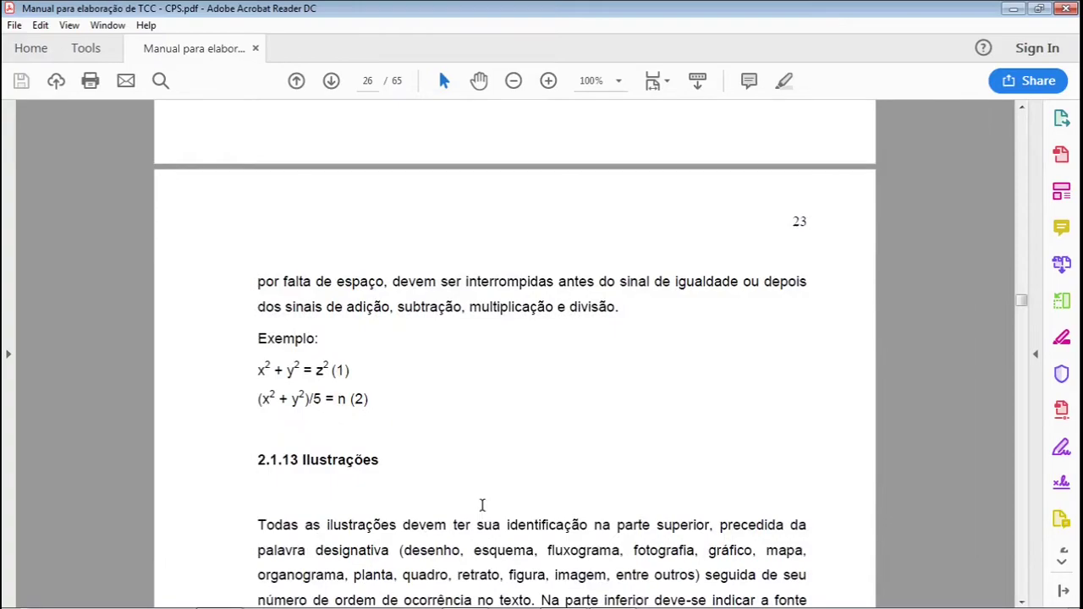
scroll(483, 506, down, 13)
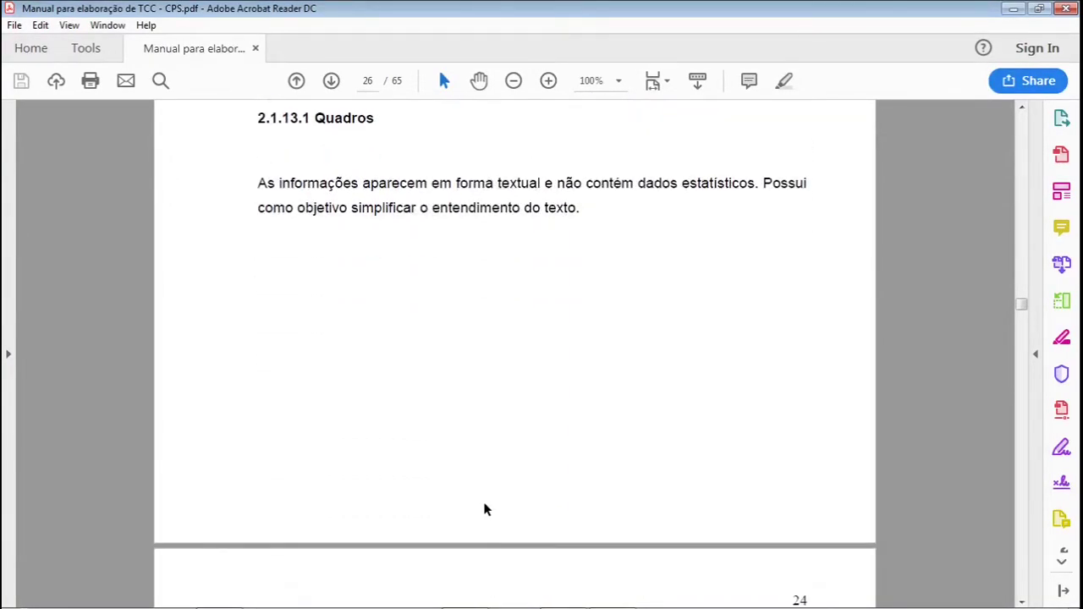
scroll(484, 509, down, 15)
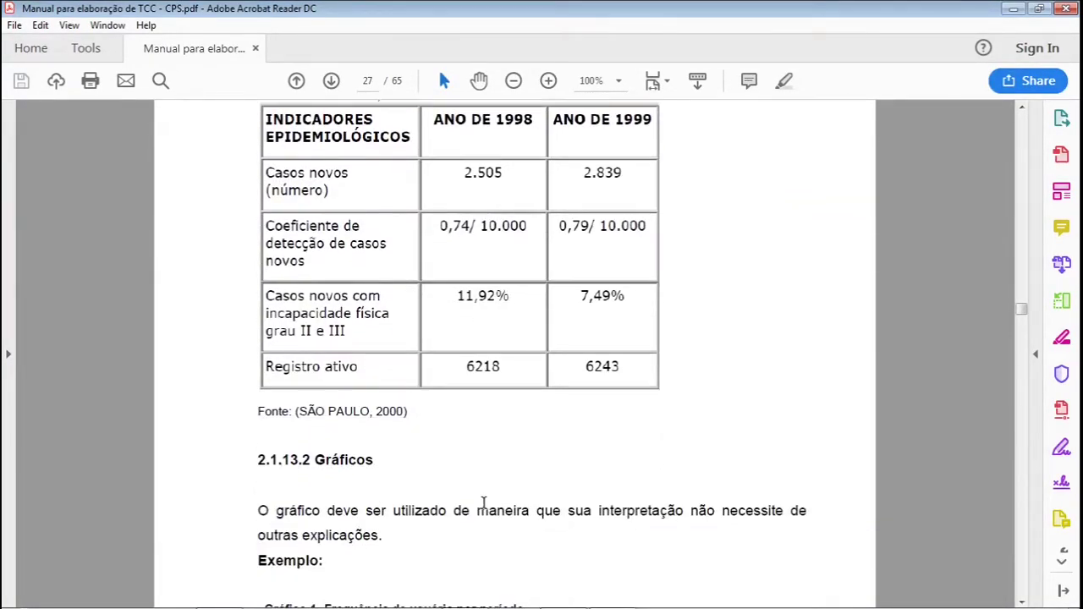
scroll(484, 505, down, 10)
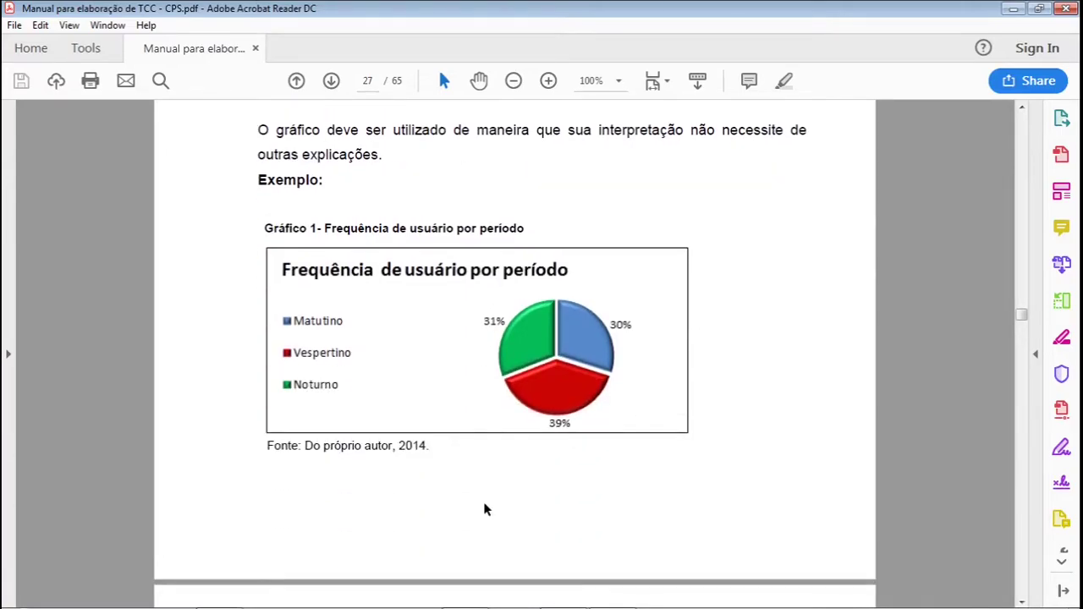
scroll(484, 507, down, 6)
scroll(484, 504, down, 10)
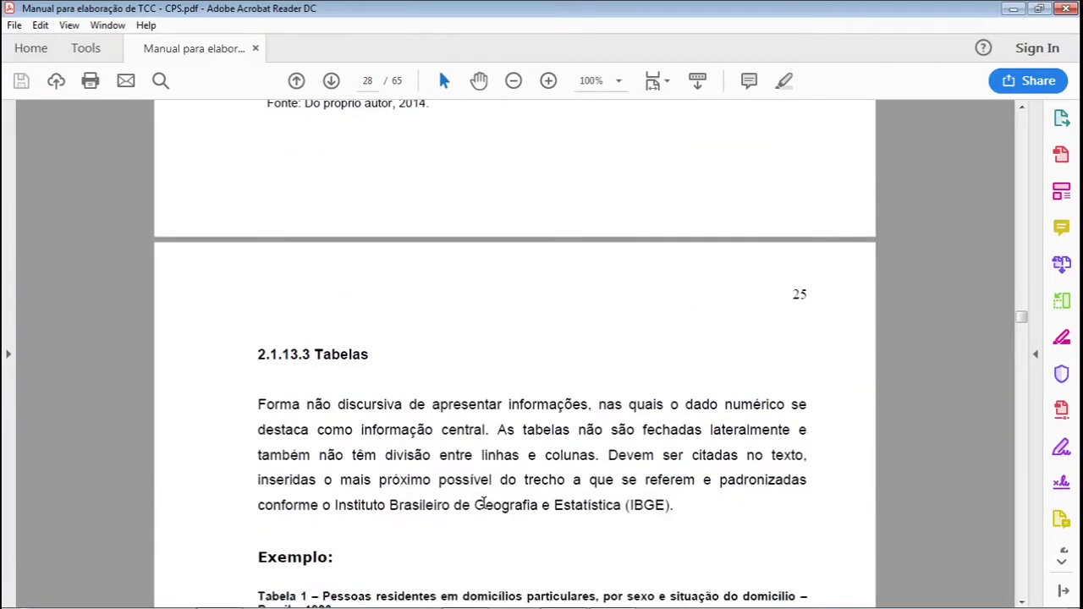
scroll(484, 503, down, 1)
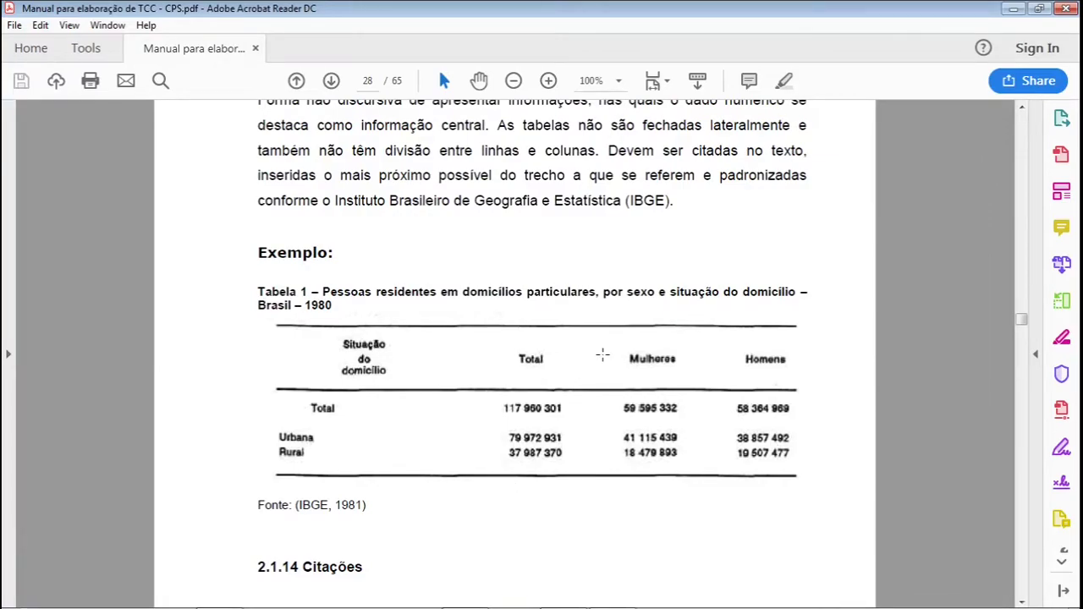
scroll(481, 394, down, 2)
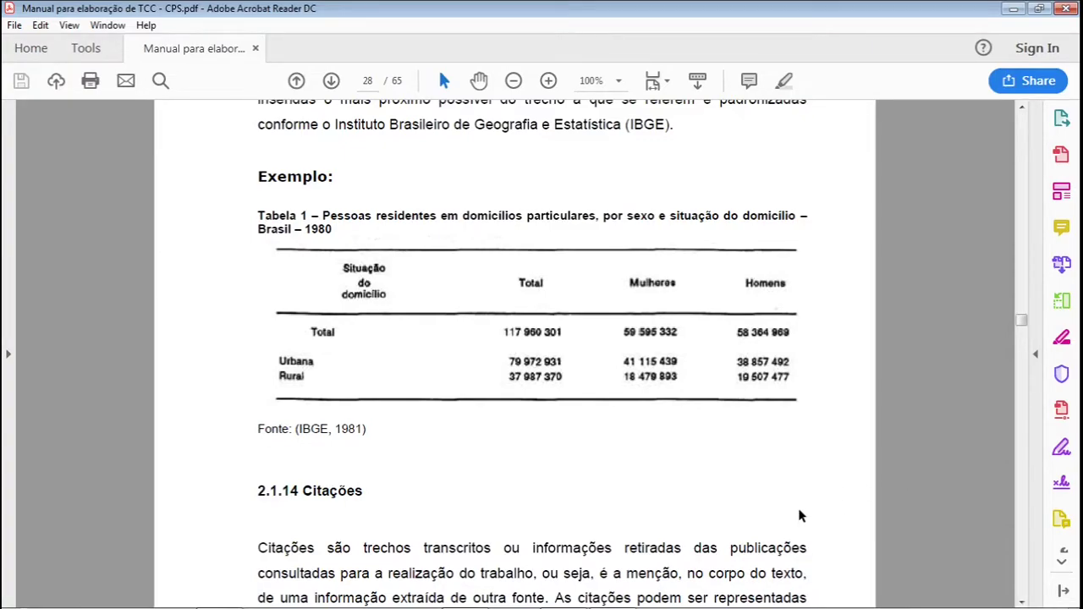
scroll(800, 515, up, 3)
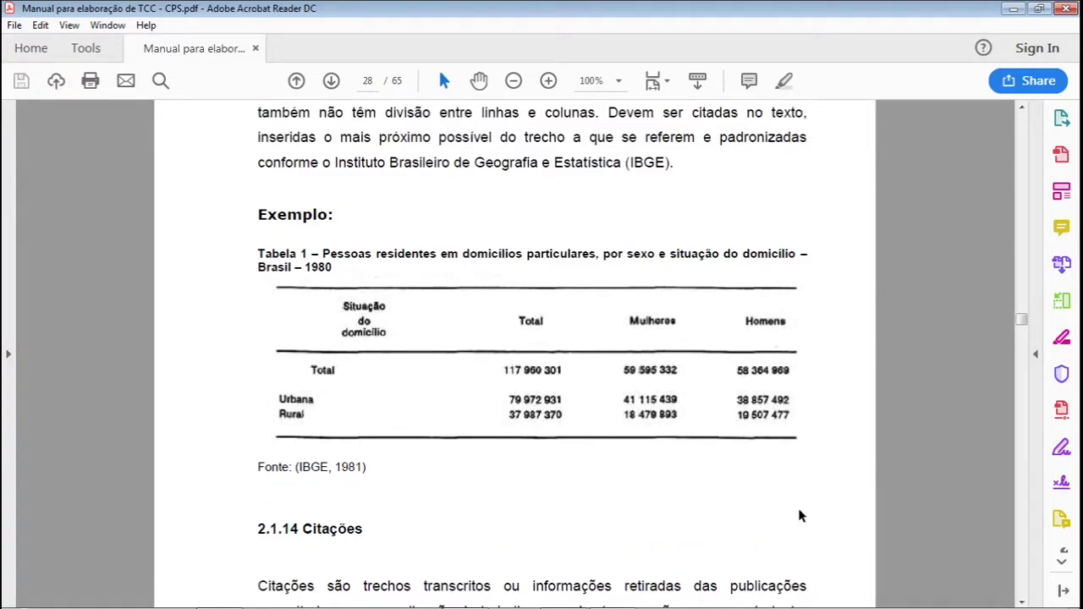
- Read section 2.1.14 Citações through 2.1.14.3 on direct quotations longer than three lines, including the indented example
scroll(800, 512, down, 4)
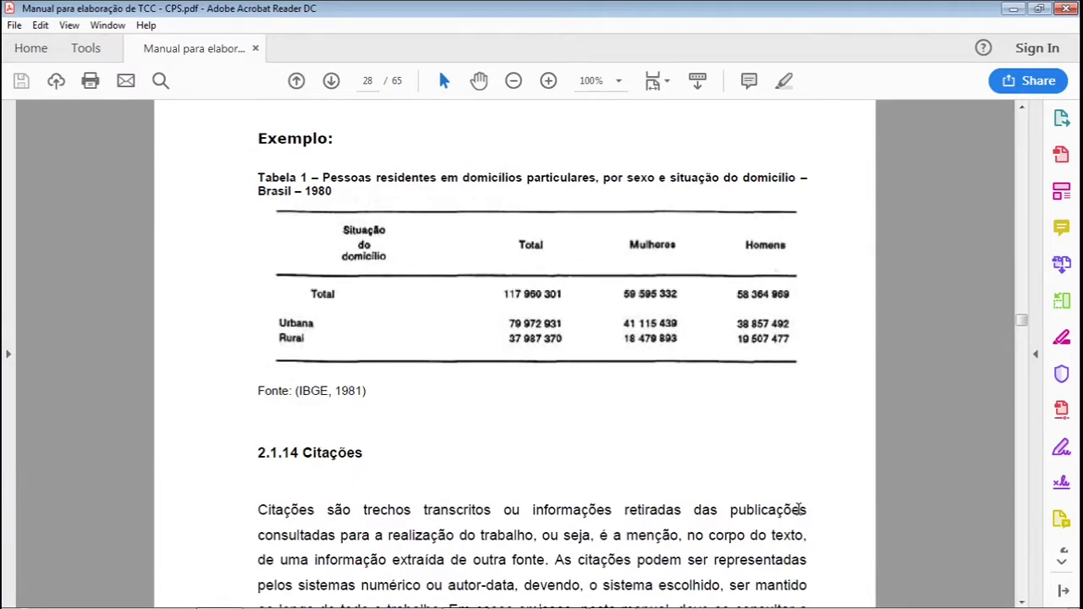
scroll(800, 512, down, 9)
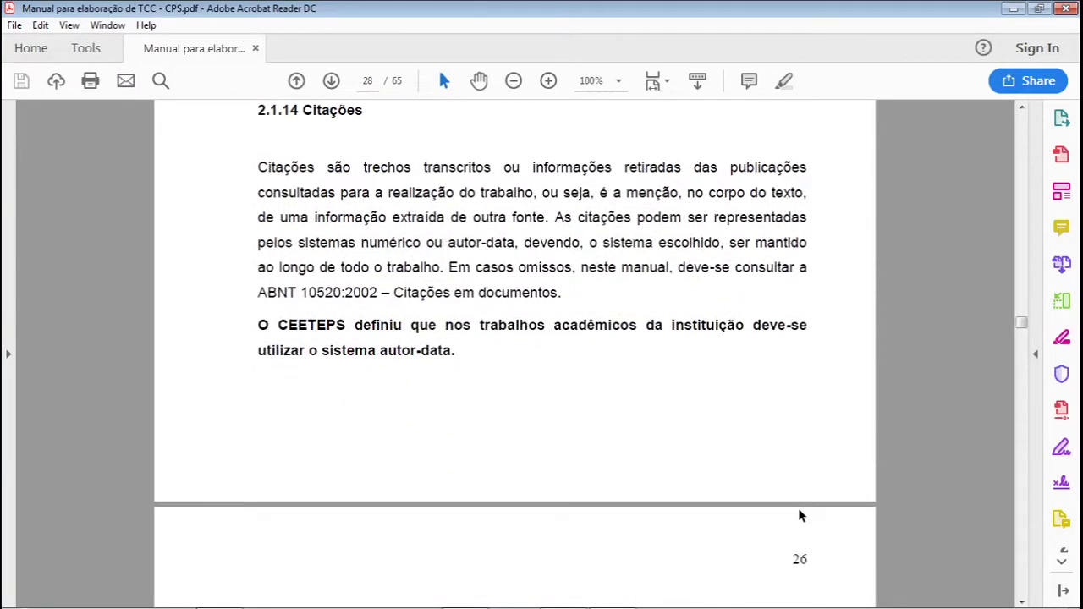
scroll(800, 513, up, 1)
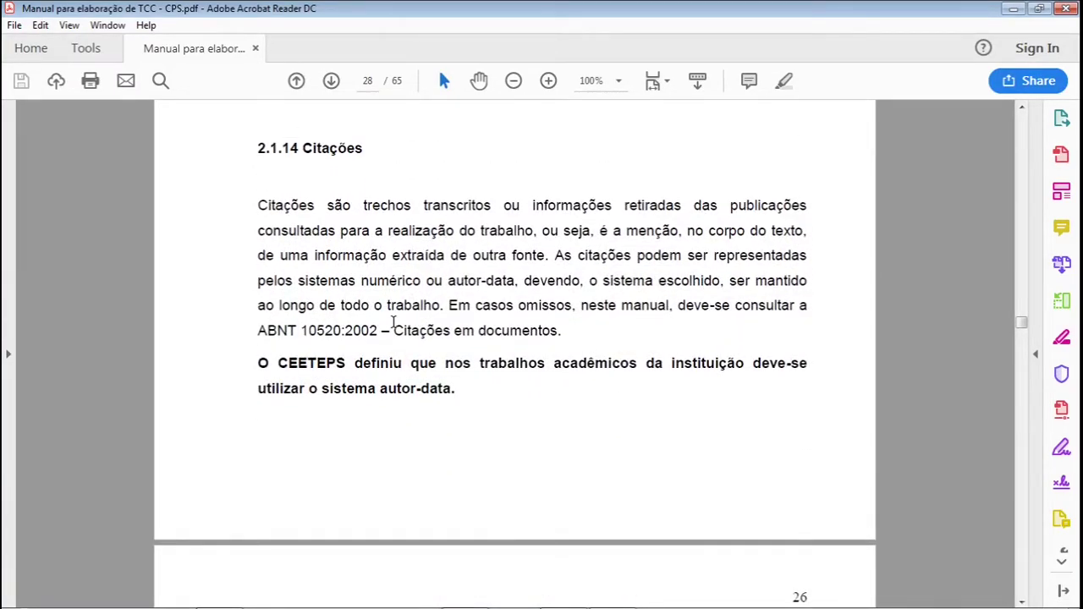
scroll(425, 248, down, 10)
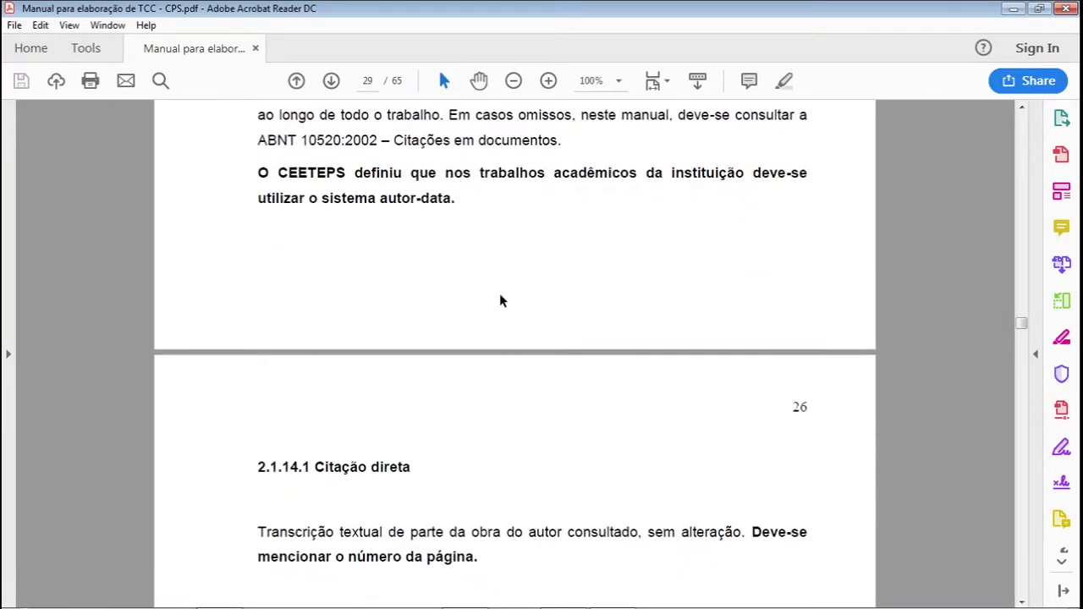
scroll(514, 303, down, 11)
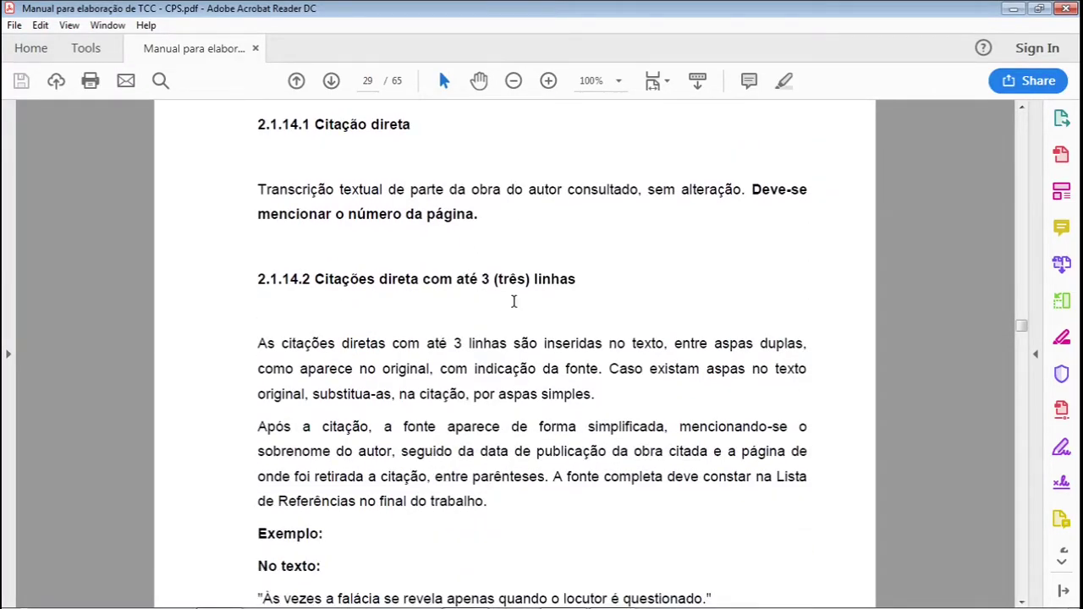
scroll(514, 305, down, 7)
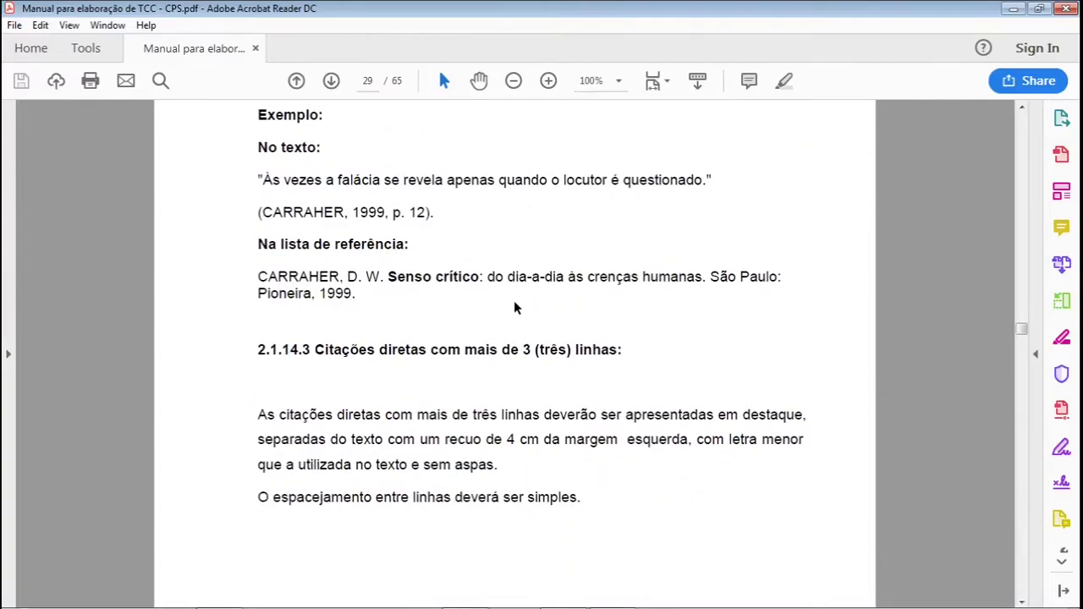
scroll(513, 301, down, 5)
scroll(514, 301, up, 3)
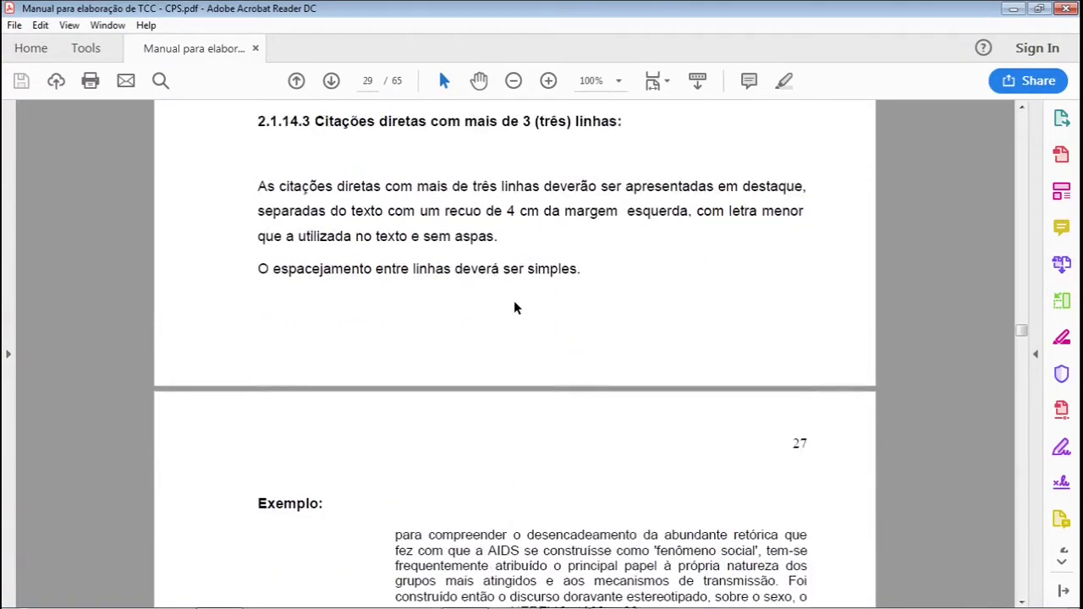
scroll(592, 251, down, 5)
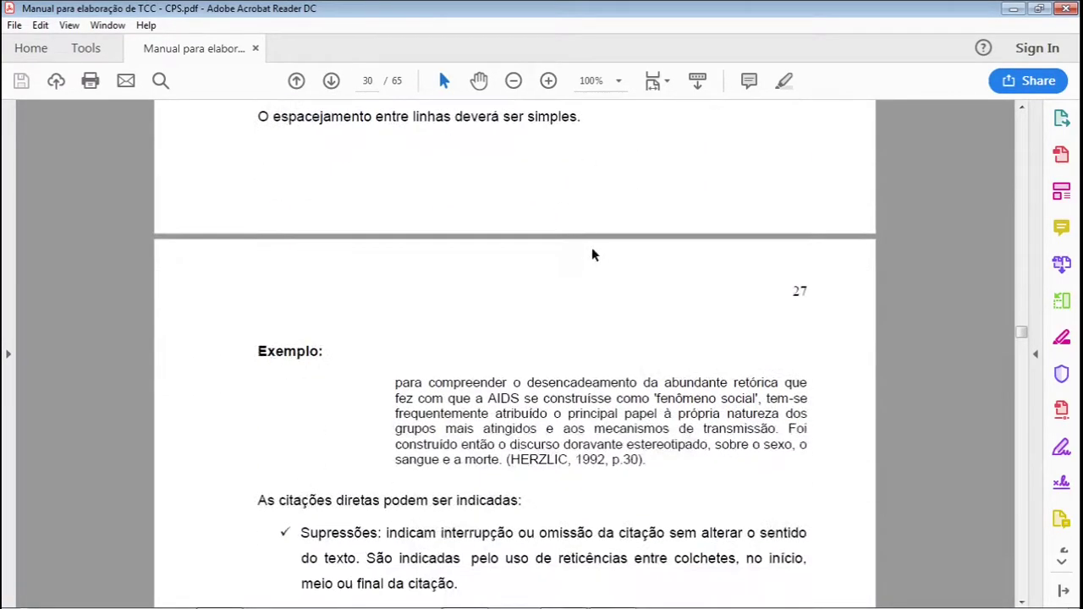
scroll(648, 310, up, 2)
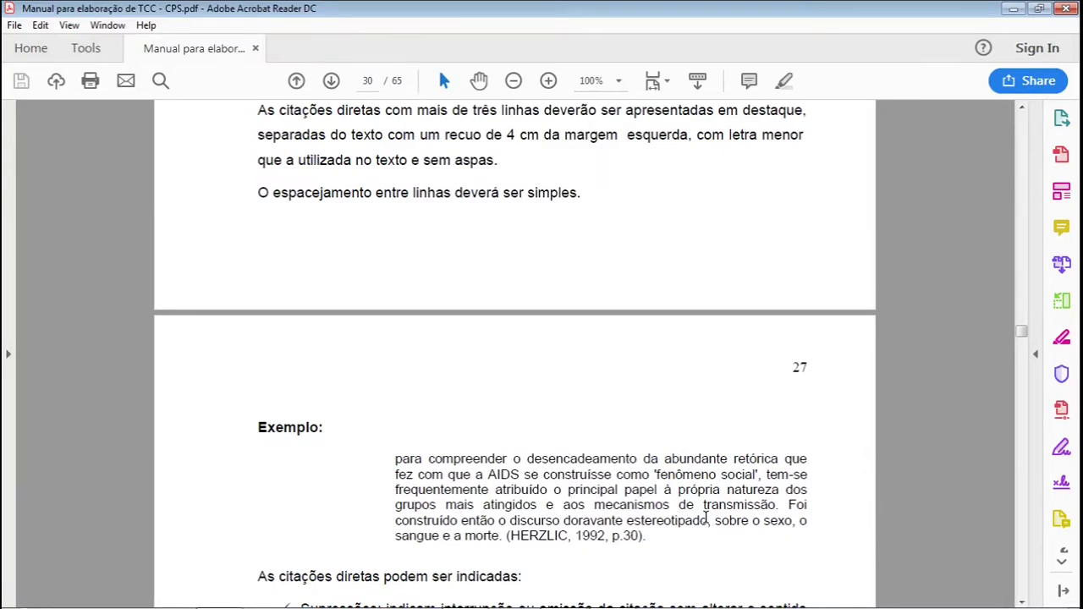
scroll(706, 517, up, 2)
scroll(609, 499, down, 2)
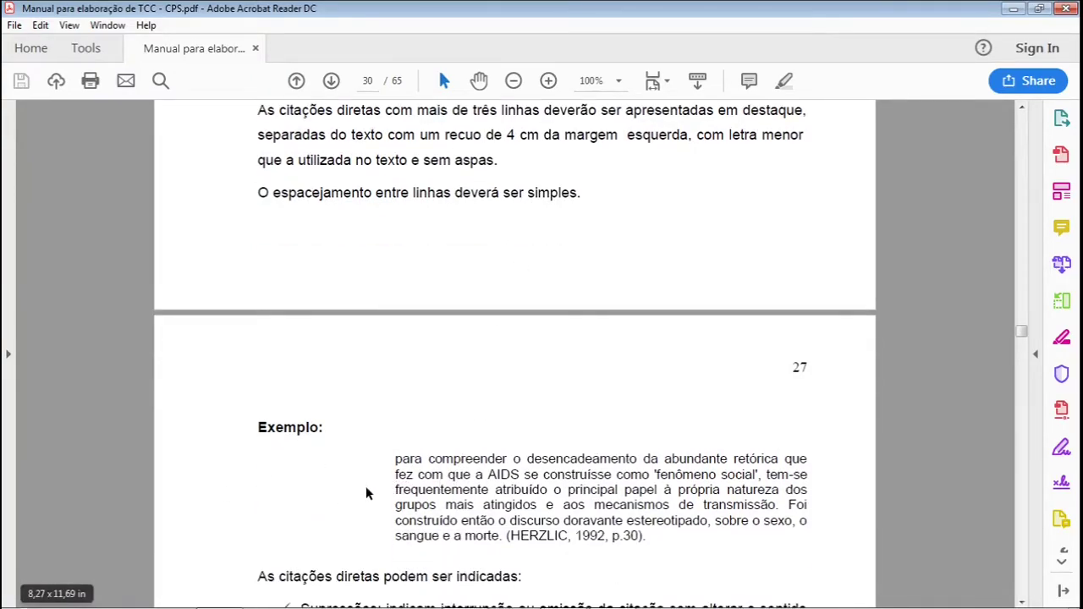
- Skim the remaining citation rules, from suppressions and comments in direct quotations through 2.1.15.1 Sistema autor-data
scroll(700, 501, down, 3)
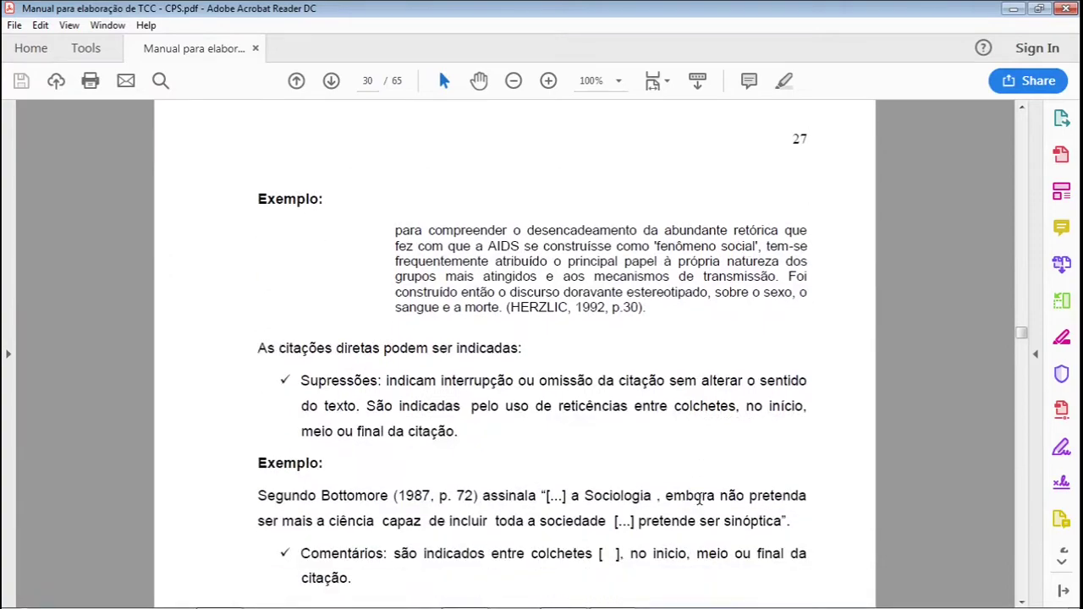
scroll(700, 499, down, 4)
scroll(699, 499, down, 10)
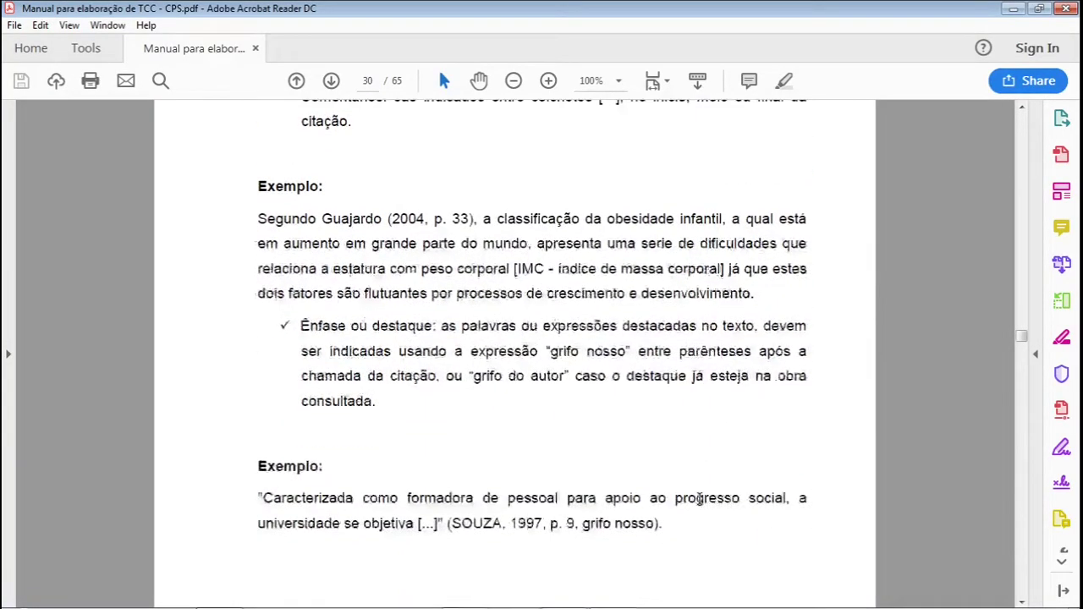
scroll(699, 499, down, 10)
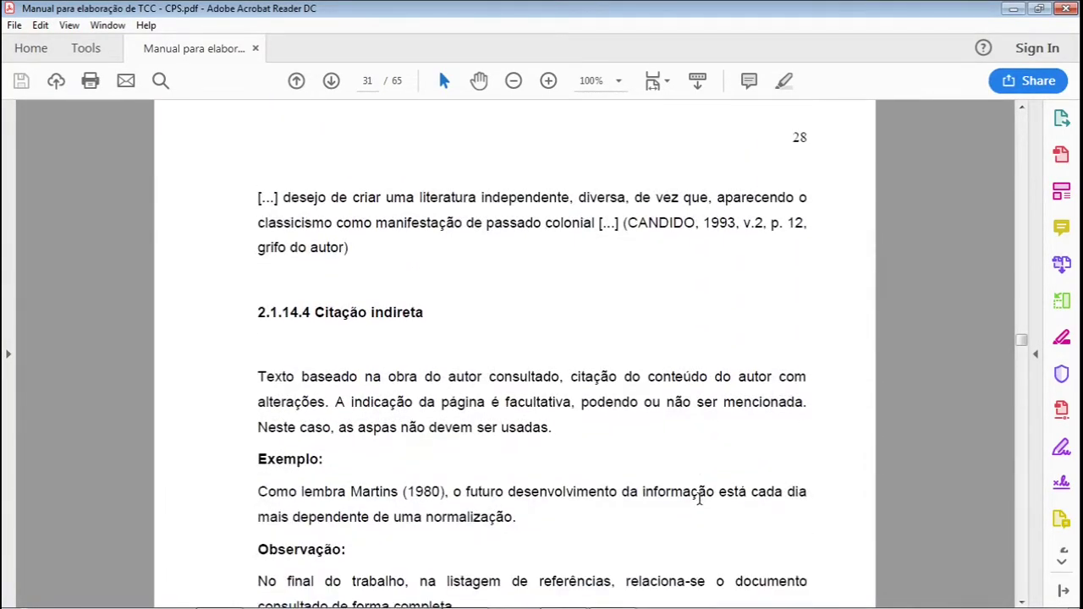
scroll(699, 505, down, 6)
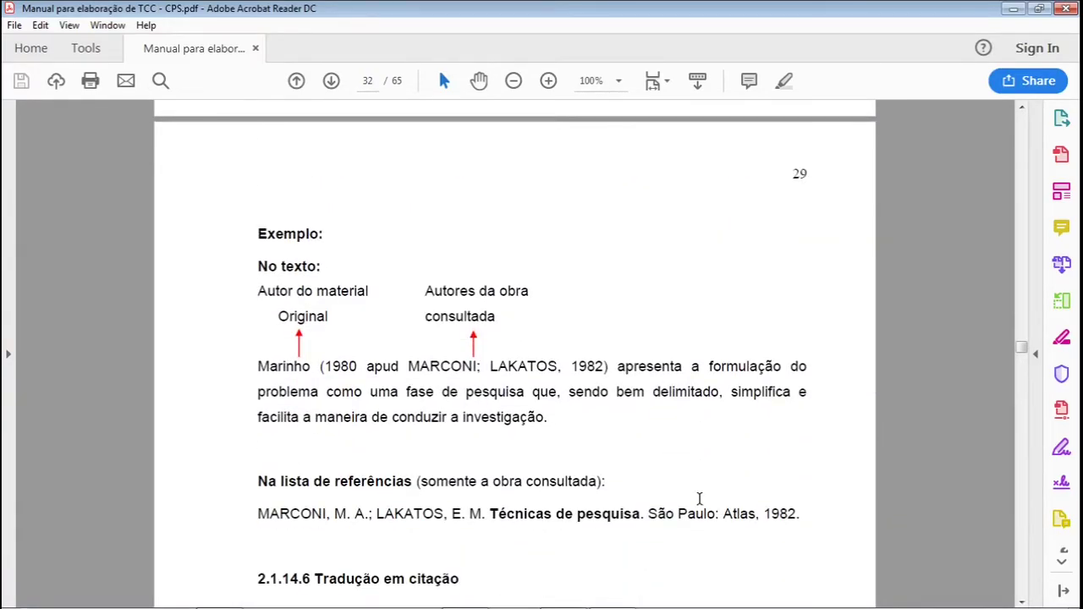
scroll(699, 499, up, 7)
scroll(699, 499, down, 2)
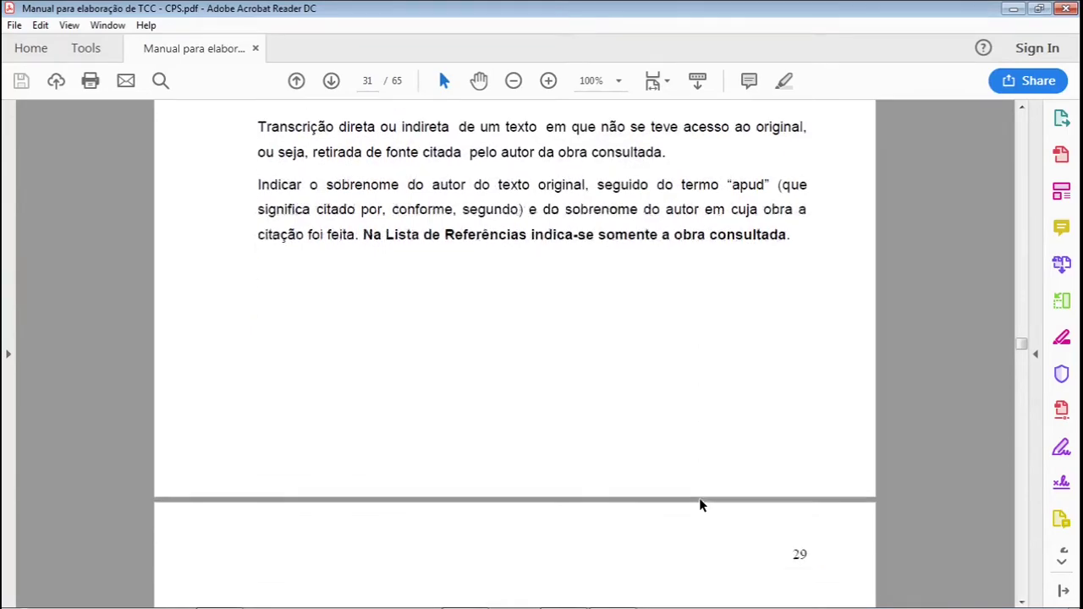
scroll(700, 505, down, 9)
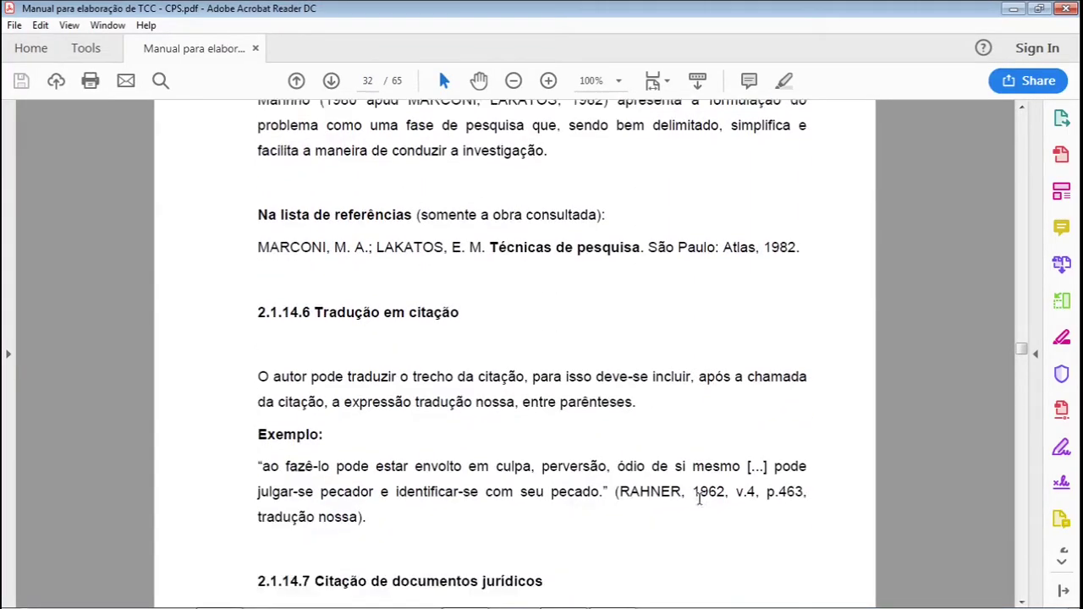
scroll(699, 500, down, 2)
scroll(699, 499, down, 2)
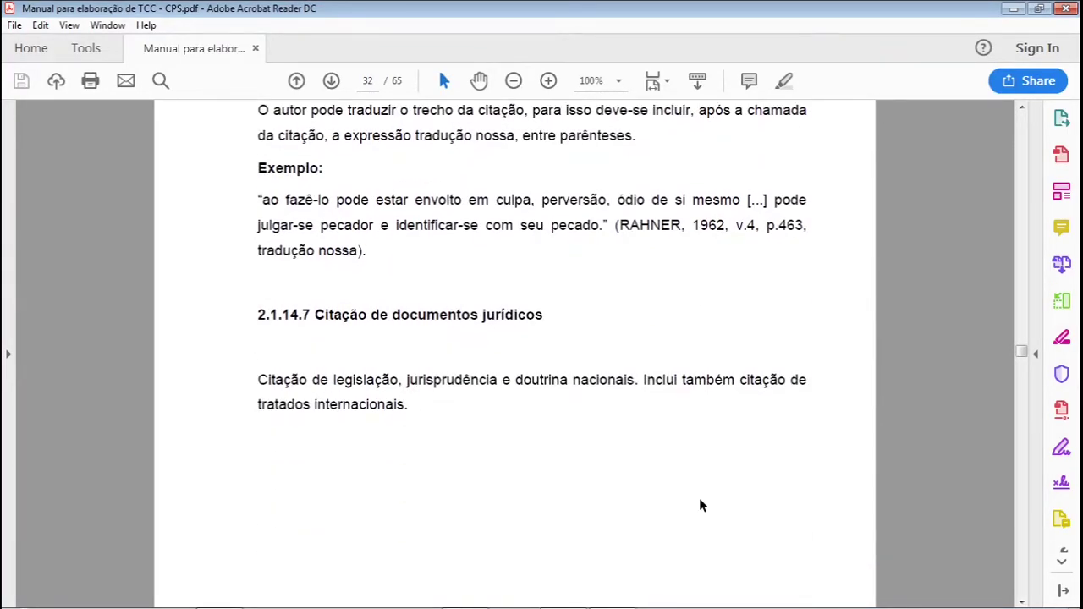
scroll(699, 500, down, 2)
scroll(700, 505, down, 12)
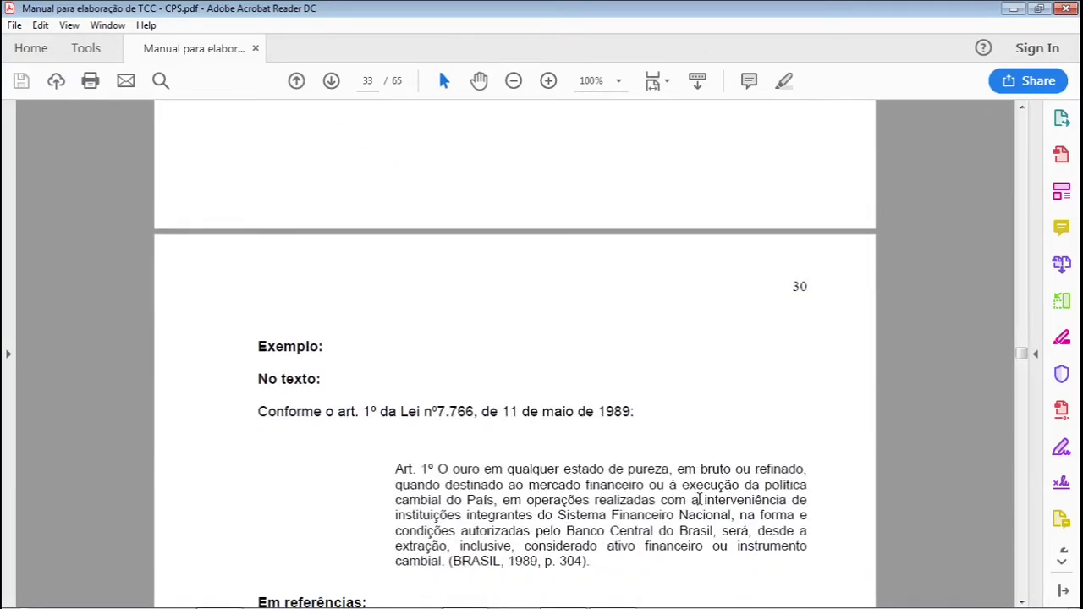
scroll(699, 506, down, 7)
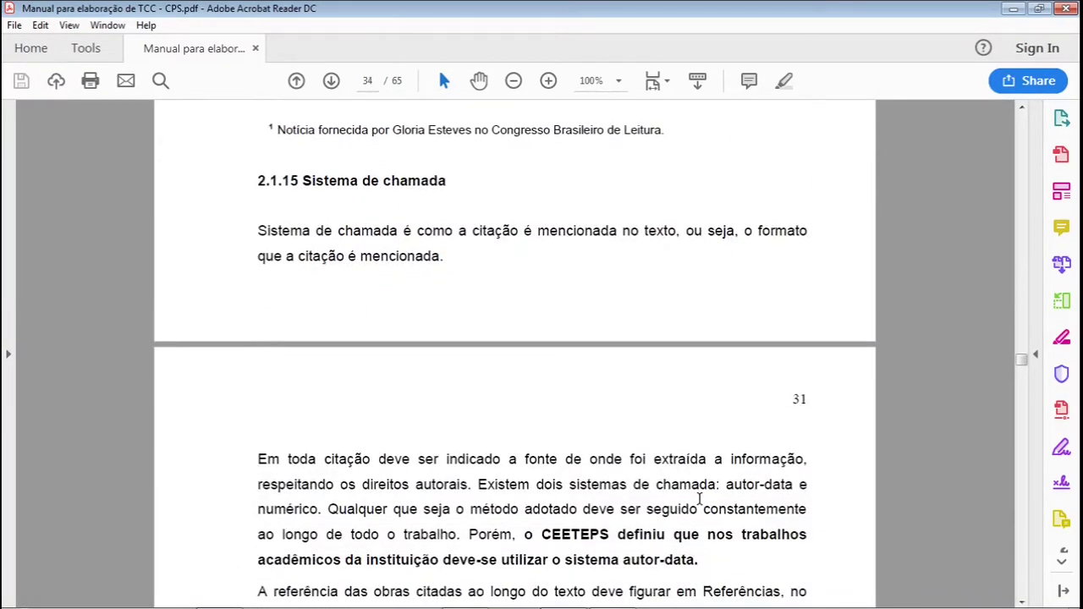
scroll(699, 505, down, 2)
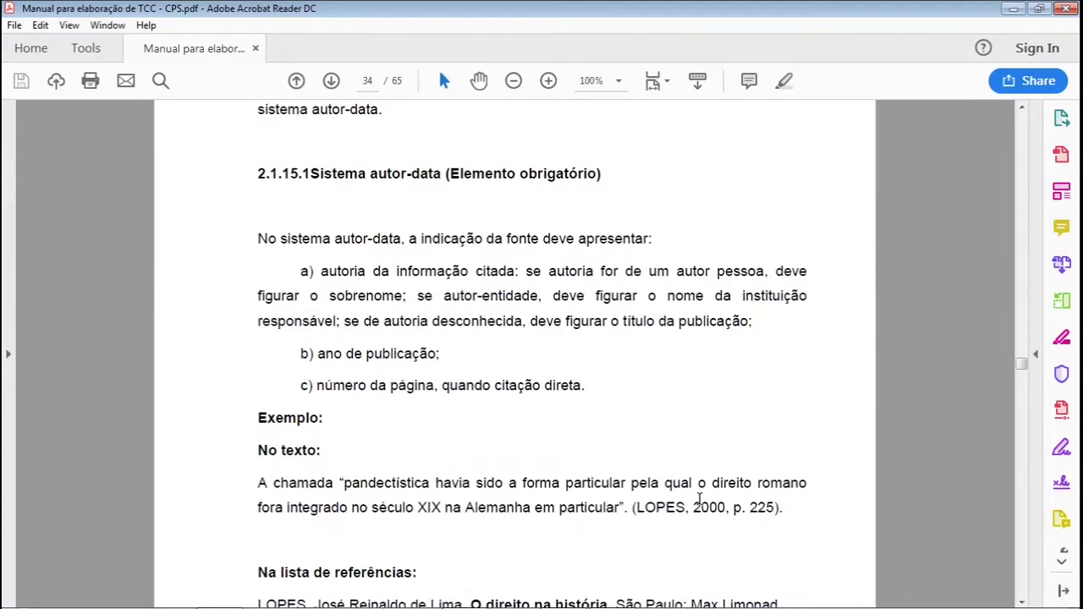
- Read the manual's section 2.1.16 Referências, focusing on the rule for the "REFERÊNCIAS" title's alignment and numbering and on how entries are laid out
scroll(699, 500, down, 6)
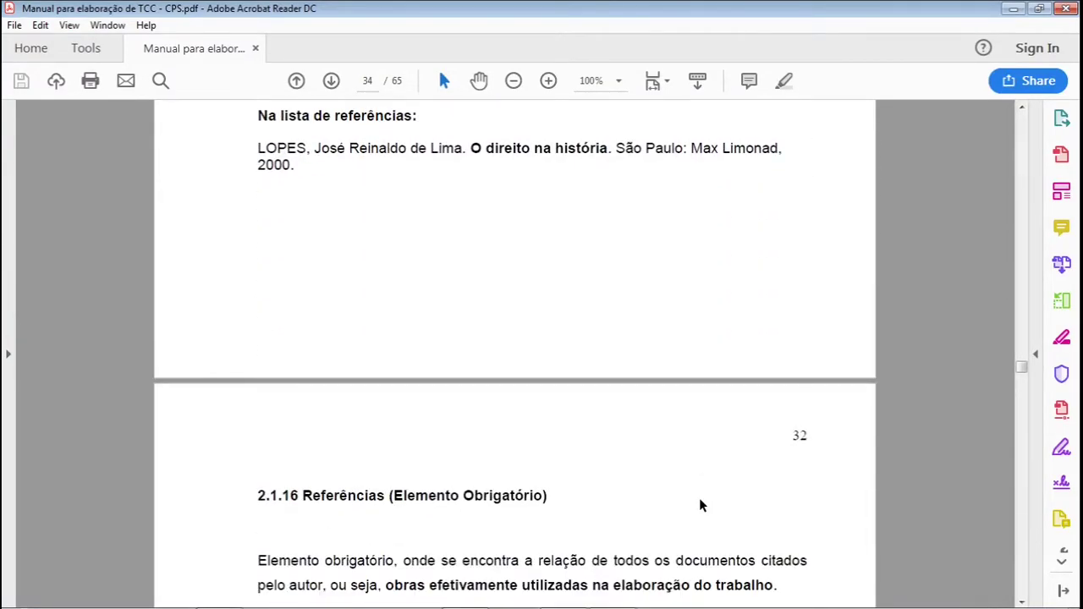
scroll(699, 505, down, 3)
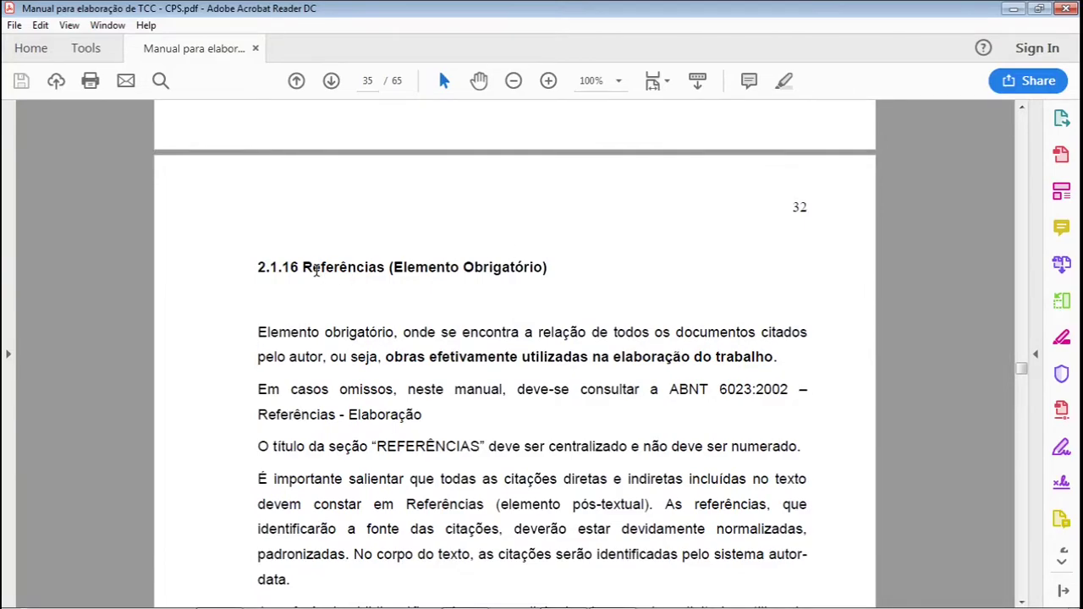
scroll(613, 434, down, 1)
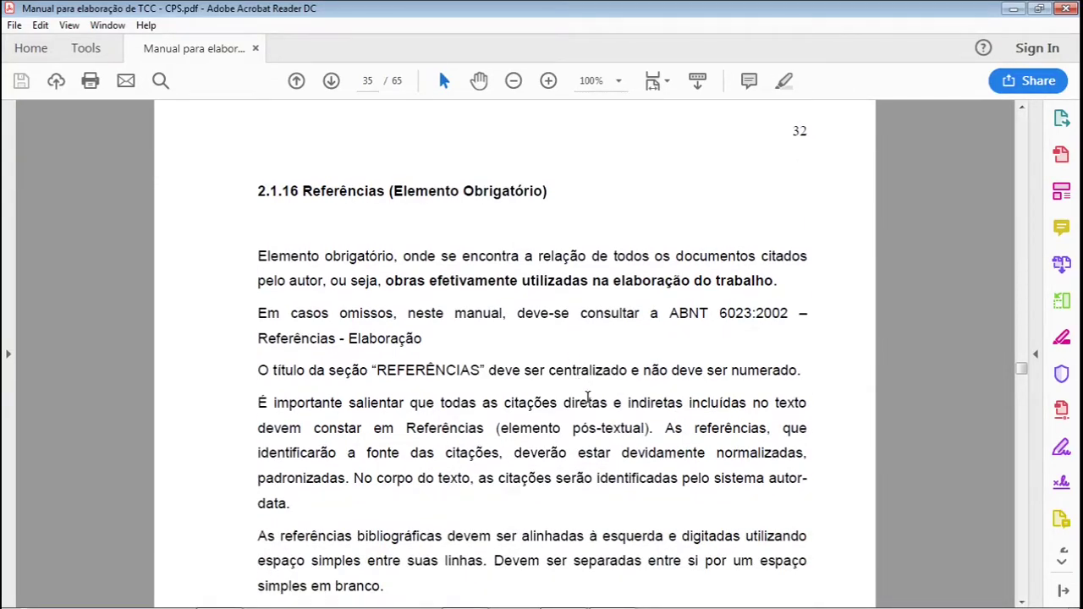
scroll(587, 396, down, 2)
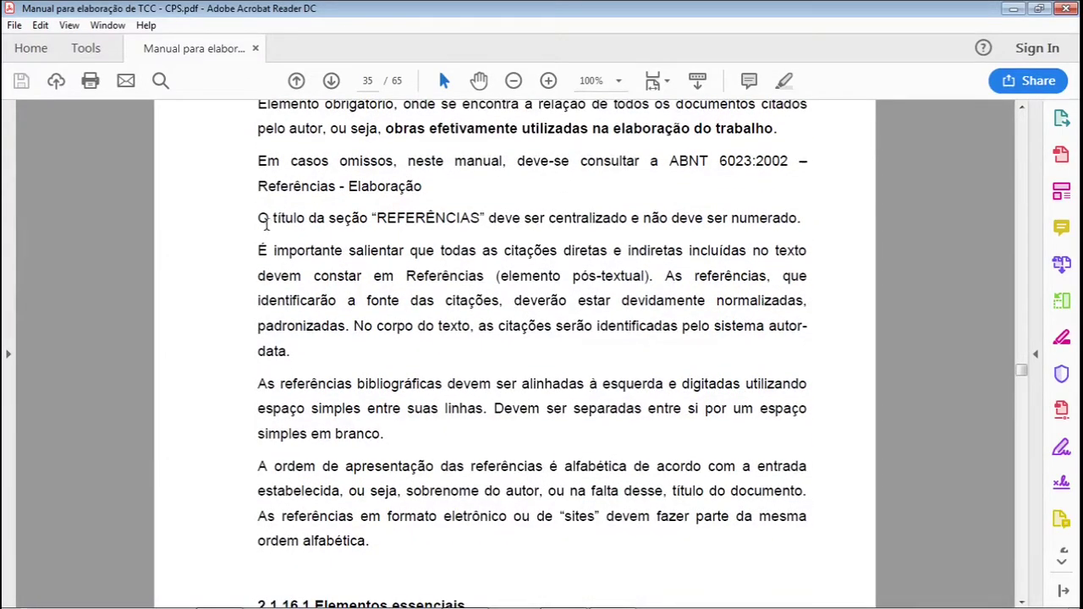
drag(258, 218, 786, 221)
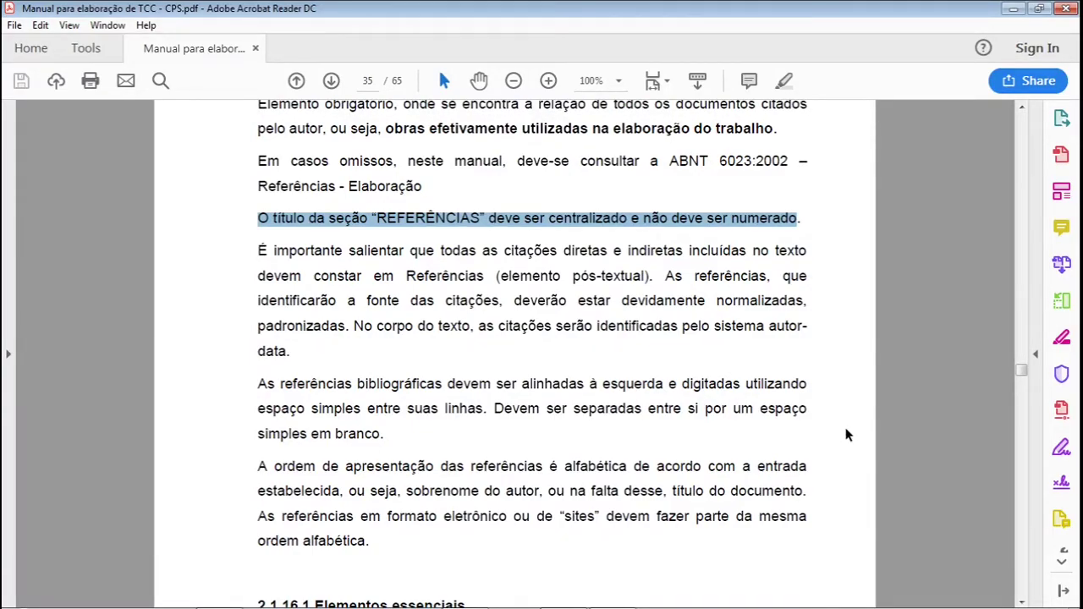
scroll(847, 430, down, 1)
scroll(847, 430, up, 1)
scroll(789, 445, down, 3)
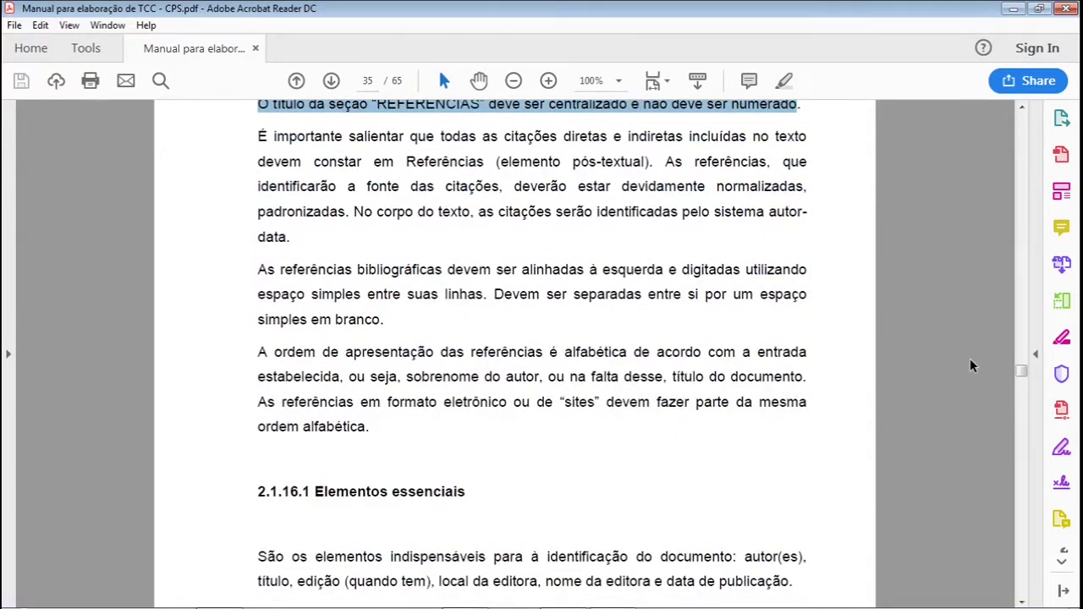
- Check how the unnumbered REFERÊNCIAS entry is presented at the end of the manual's table of contents
drag(1021, 371, 1022, 172)
scroll(454, 436, down, 2)
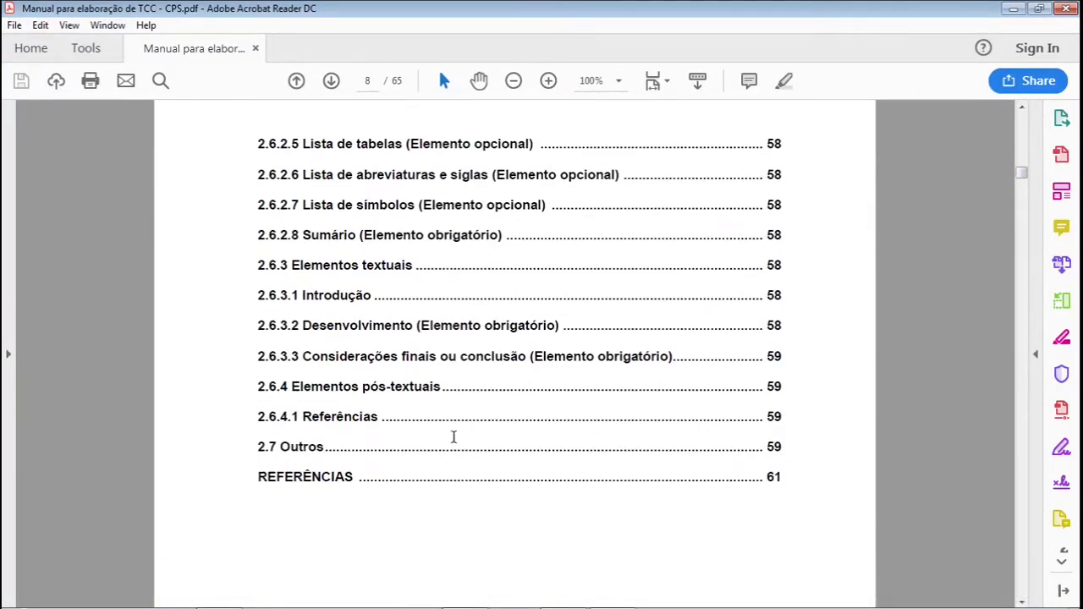
drag(360, 479, 474, 551)
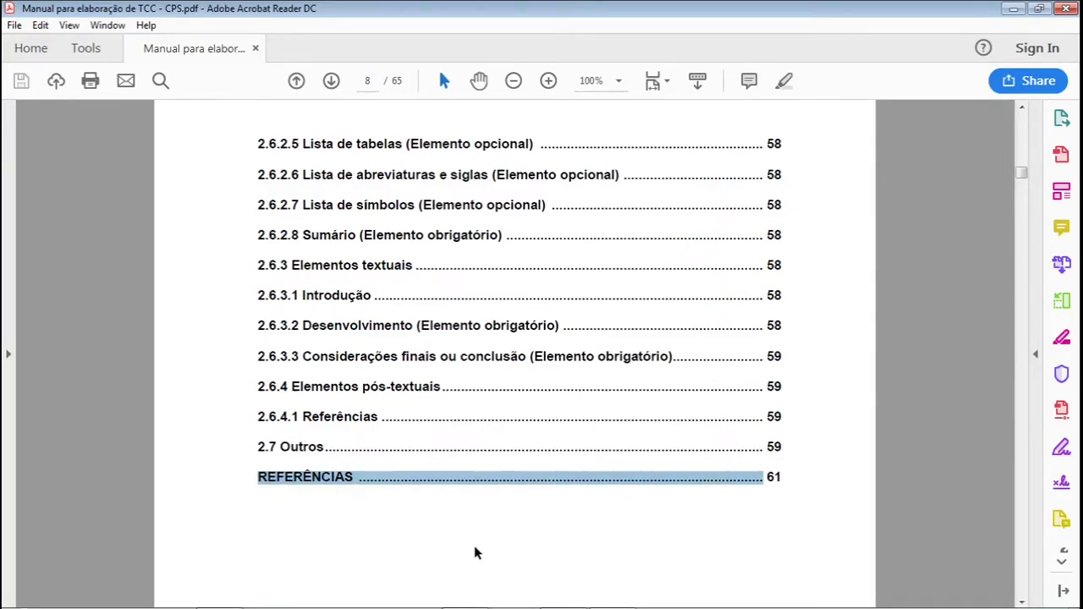
click(307, 494)
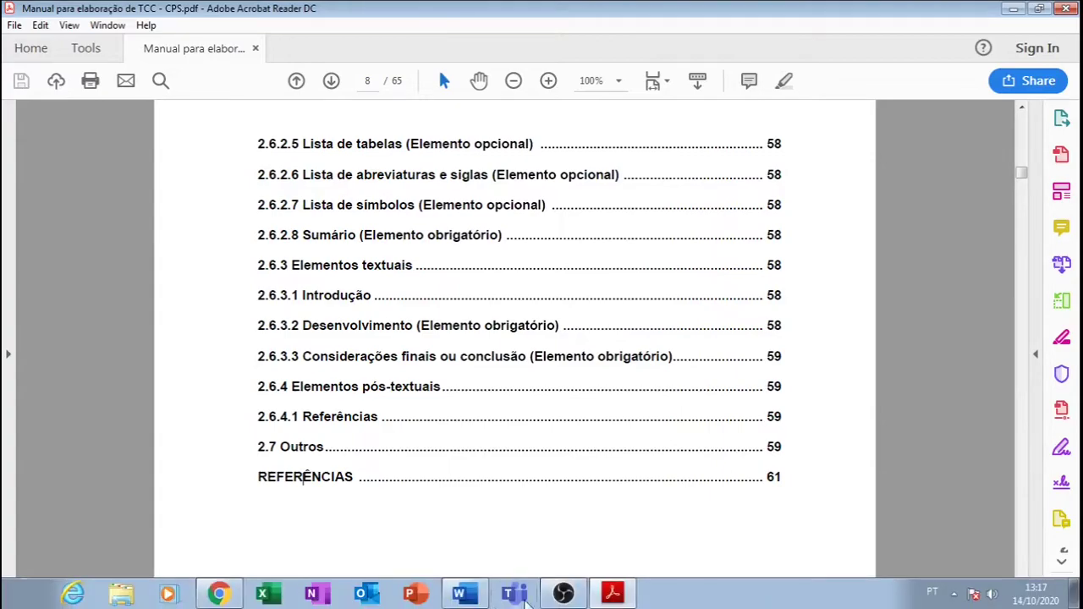
- Switch to the Word document, insert a page break after the last conclusion paragraph and enter the title "REFERÊNCIAS" on the new page
click(464, 599)
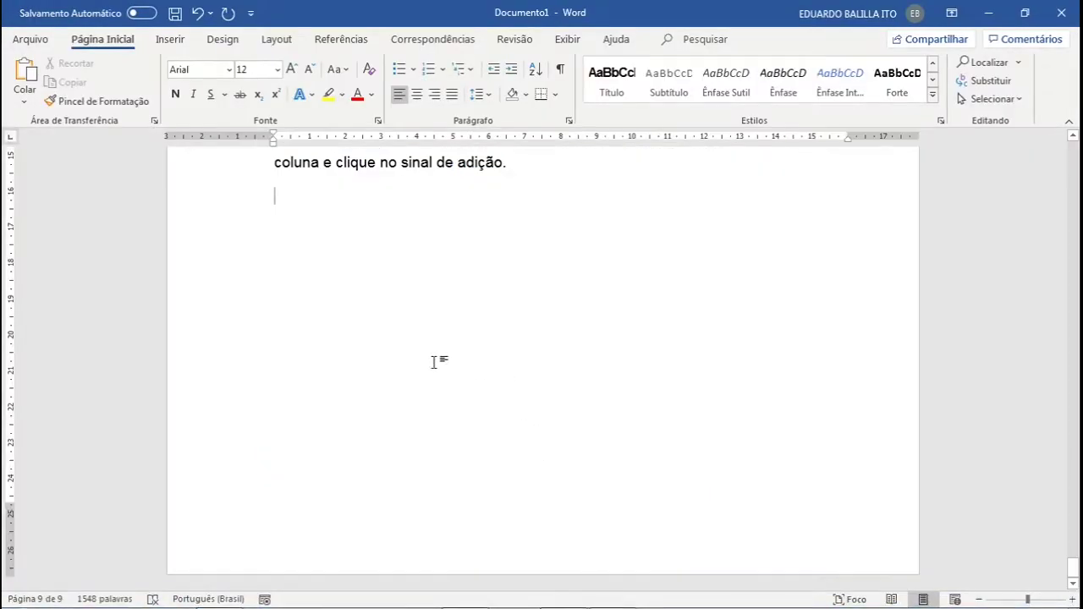
scroll(363, 204, up, 2)
scroll(362, 203, up, 1)
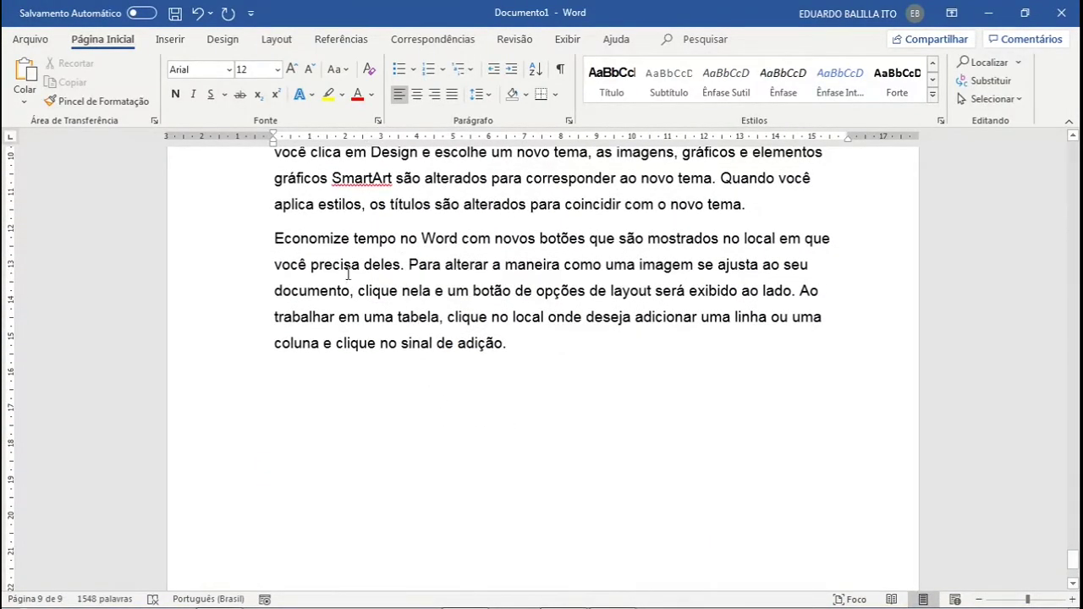
click(276, 39)
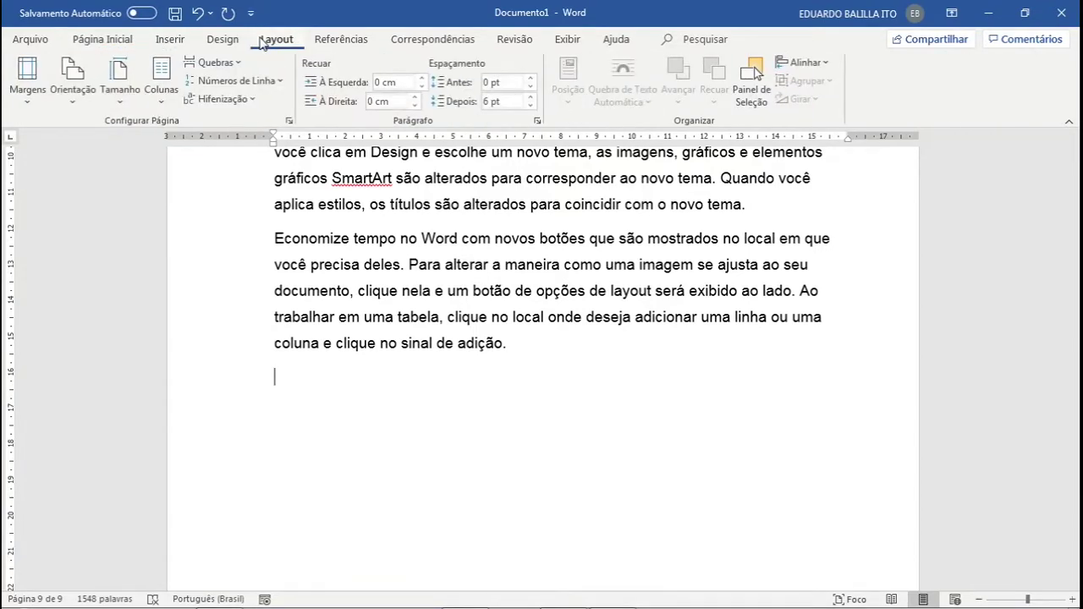
key(ctrl+Return)
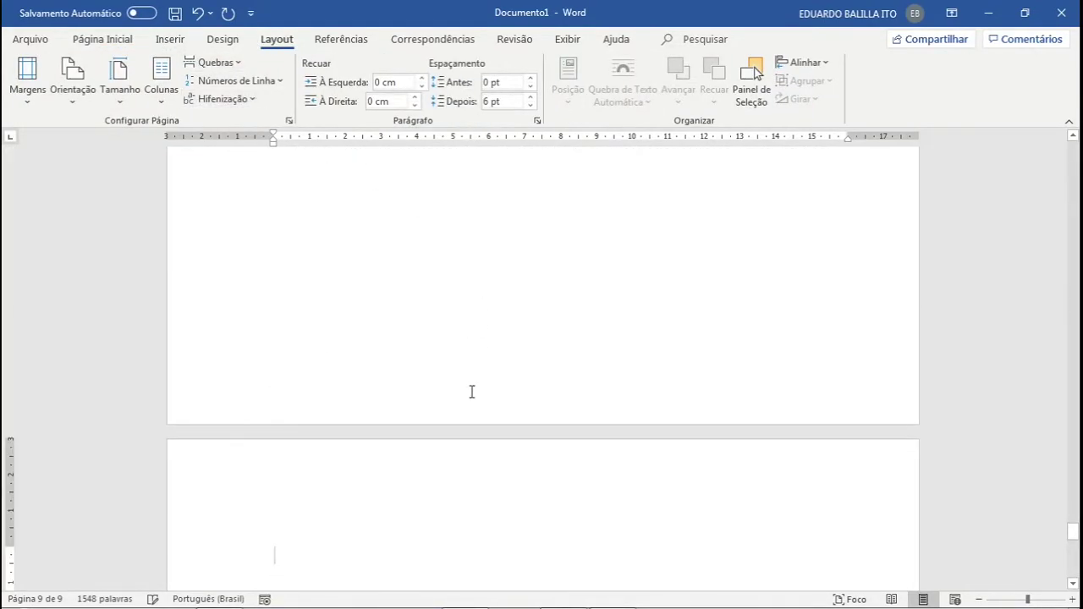
key(ctrl+Return)
click(102, 39)
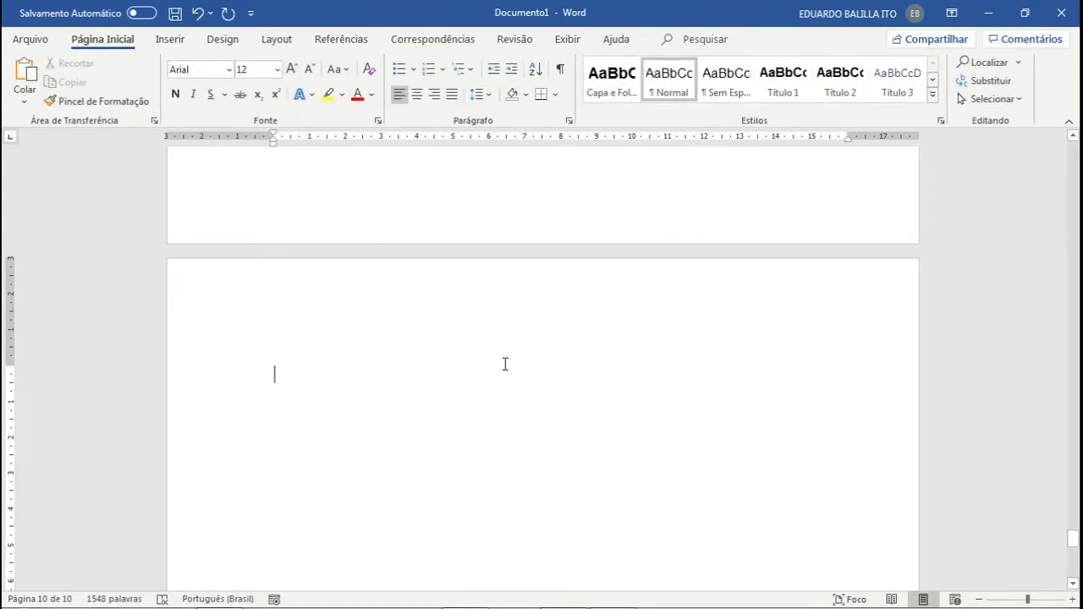
text(REFER)
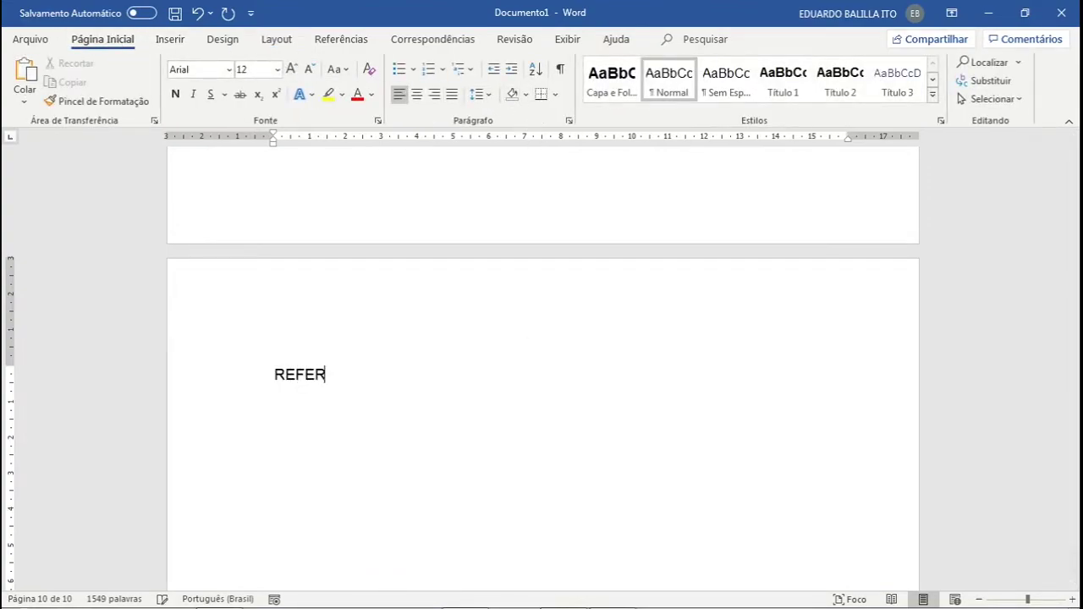
text(ÊNCIAS)
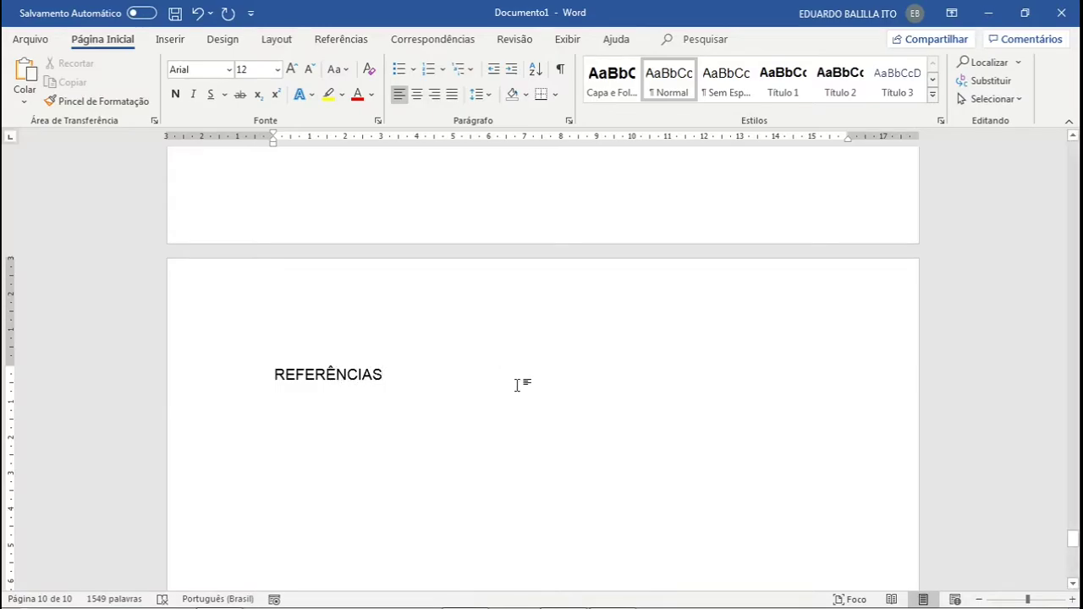
- Apply the Título 1 style to the REFERÊNCIAS title and centre it
triple_click(275, 365)
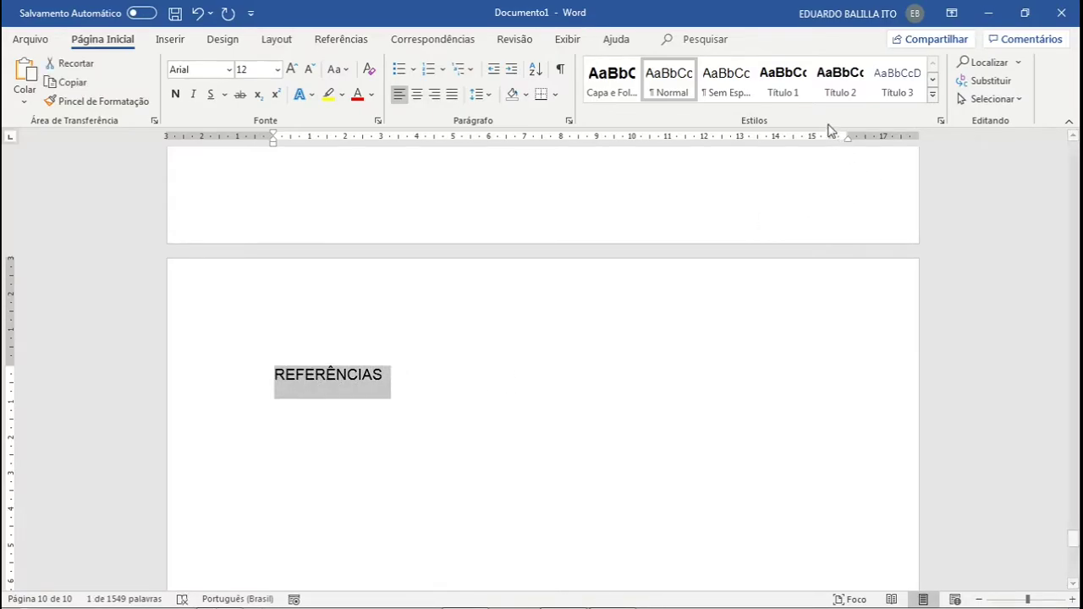
click(794, 91)
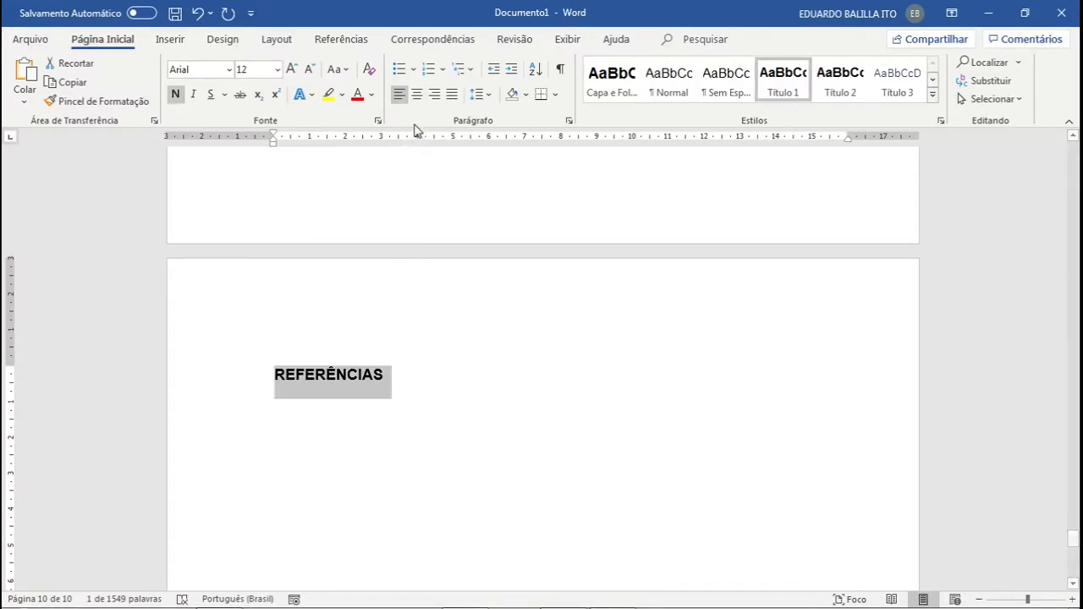
click(417, 95)
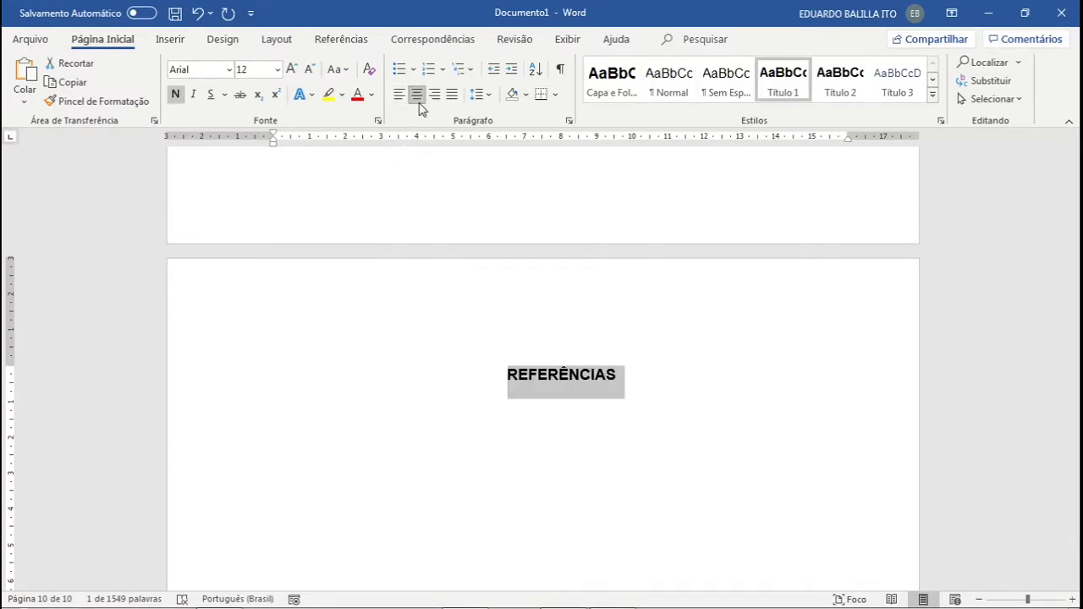
scroll(672, 508, up, 3)
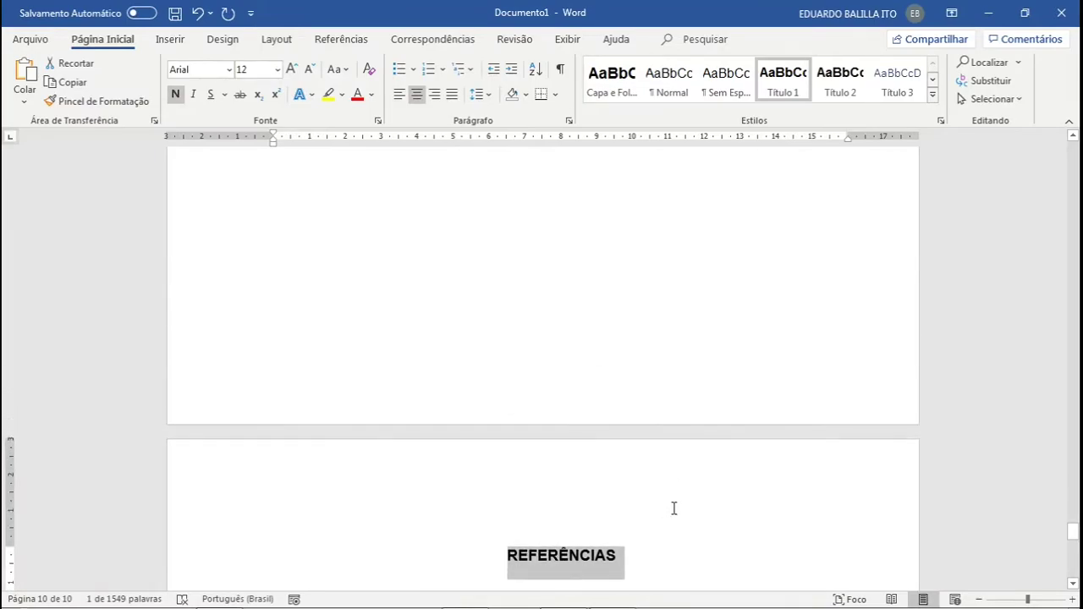
scroll(673, 508, down, 1)
scroll(652, 482, down, 2)
scroll(630, 459, up, 2)
scroll(609, 486, down, 5)
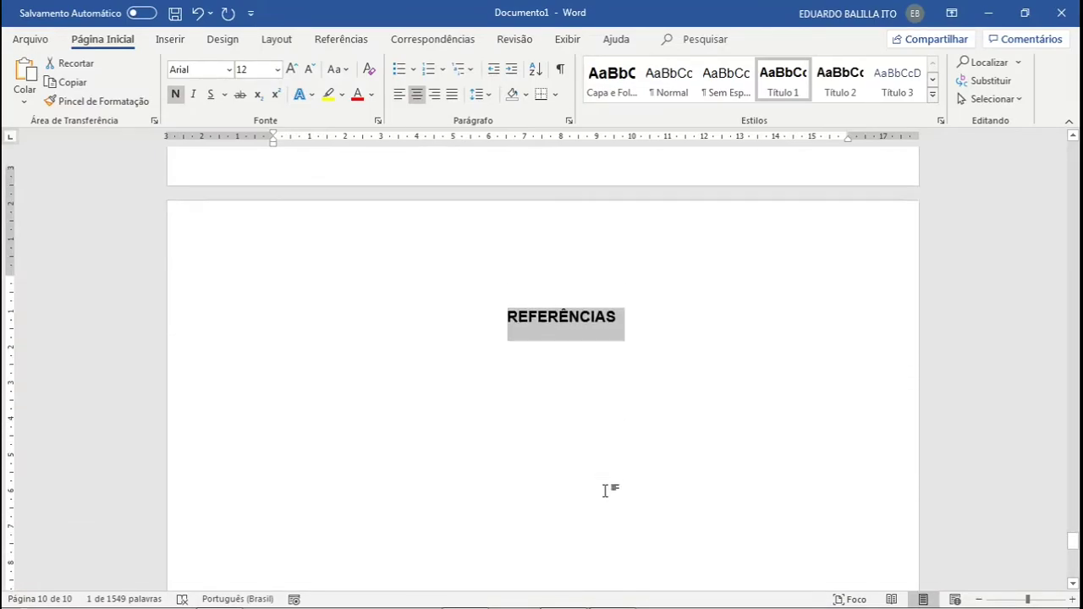
- Review the numbered section headings backwards from 3 CONCLUSÃO through 2 DESENVOLVIMENTO to 1 INTRODUÇÃO
scroll(606, 490, up, 15)
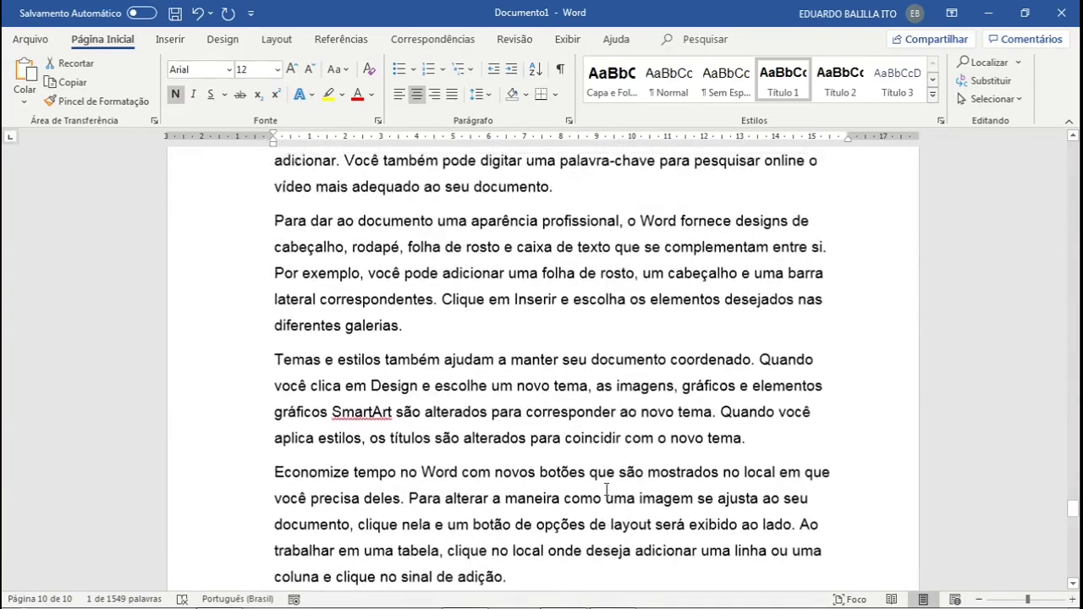
scroll(606, 489, up, 15)
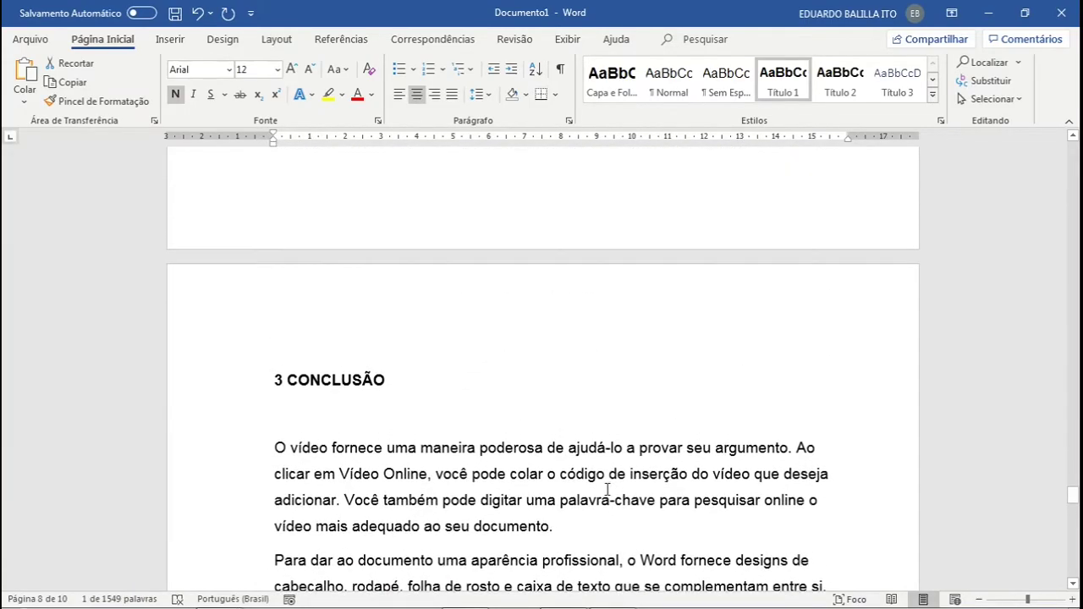
scroll(606, 489, up, 15)
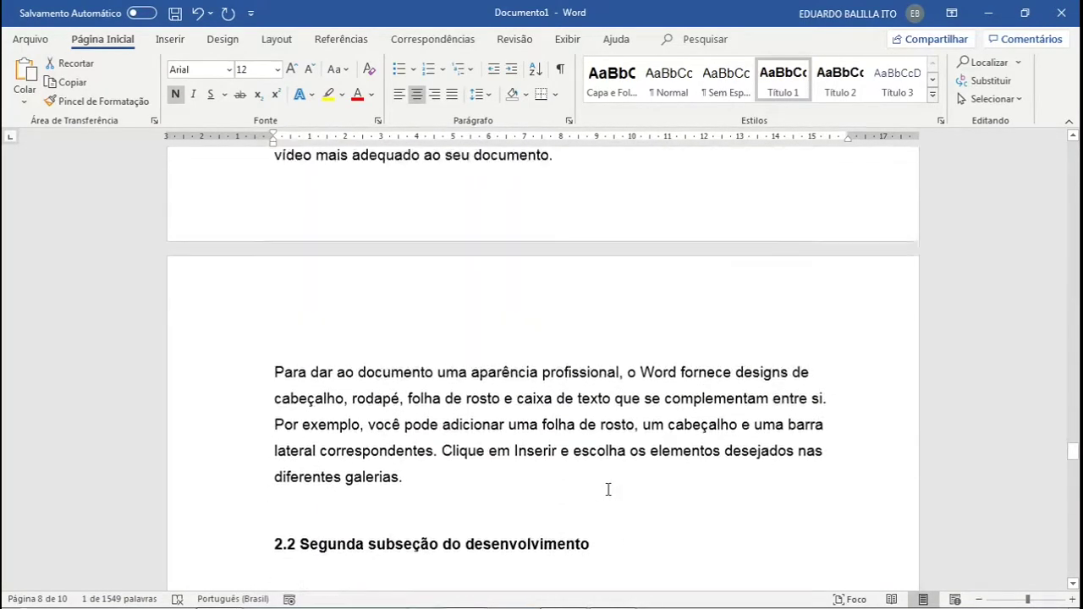
scroll(607, 489, up, 15)
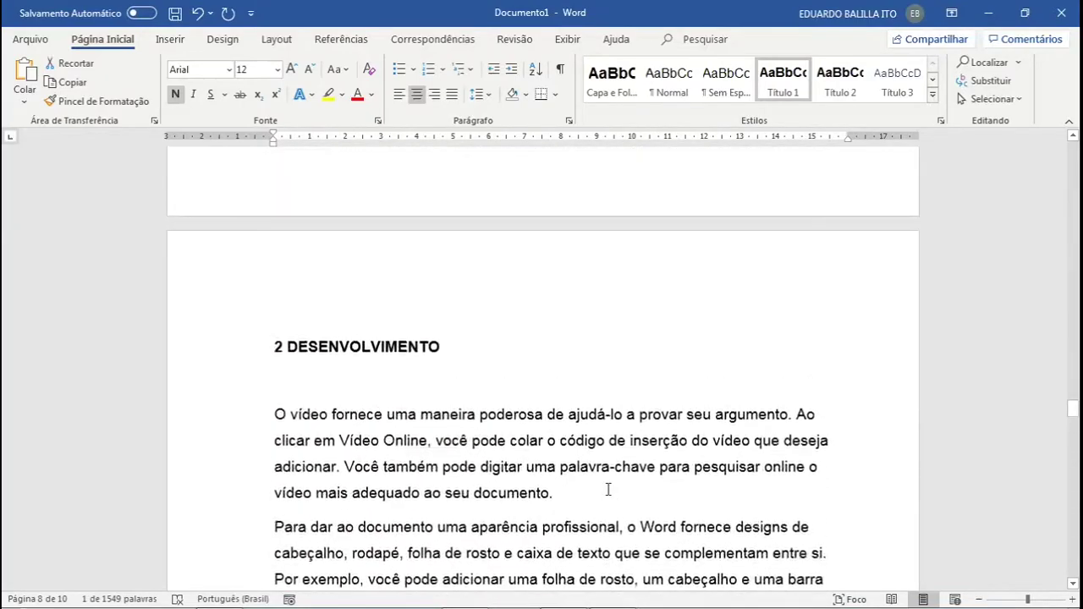
scroll(607, 489, up, 5)
scroll(607, 489, down, 3)
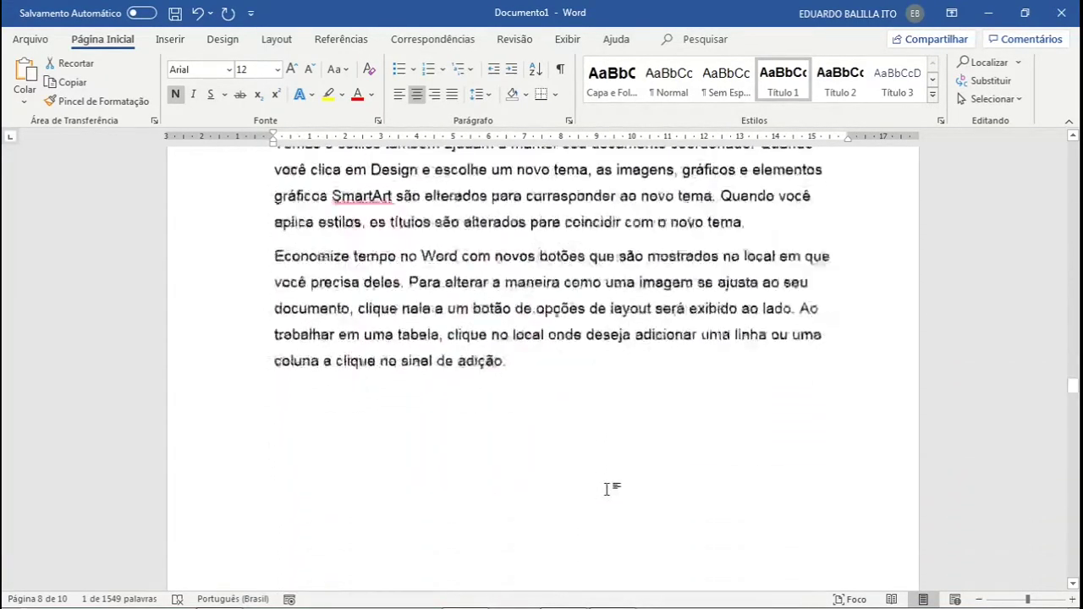
scroll(608, 490, up, 2)
scroll(608, 489, up, 3)
scroll(607, 489, up, 1)
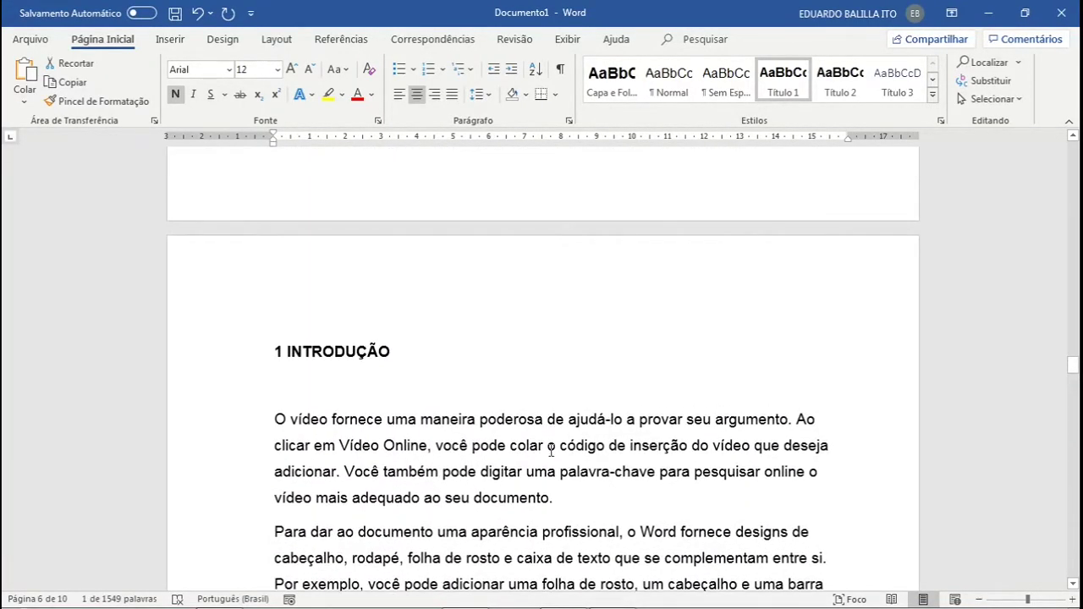
click(311, 323)
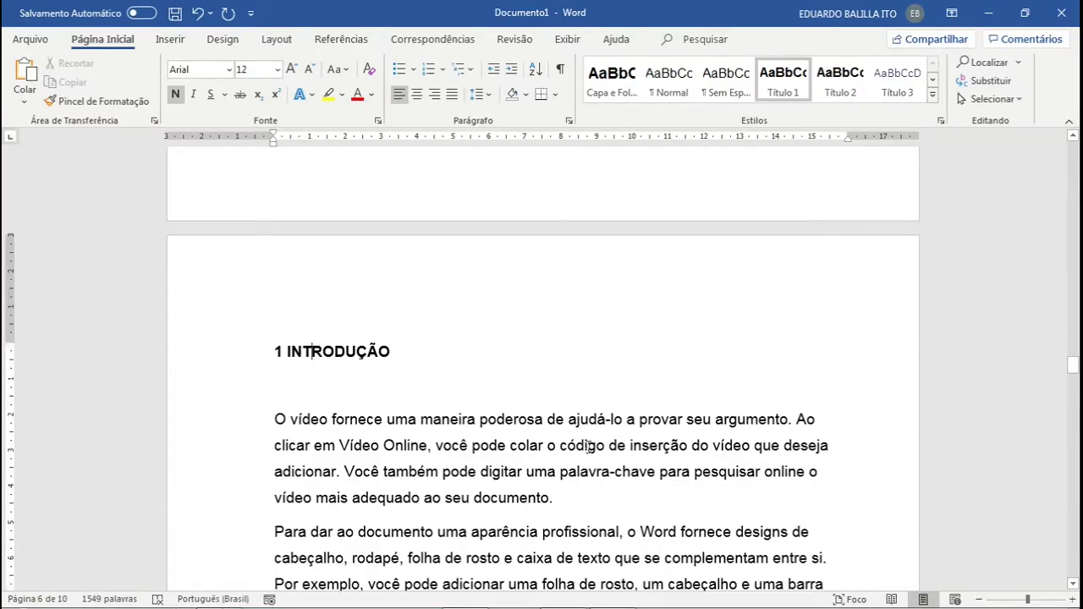
- Review the pre-textual pages backwards from SUMÁRIO through ABSTRACT, RESUMO and the title page to the cover
scroll(588, 447, up, 12)
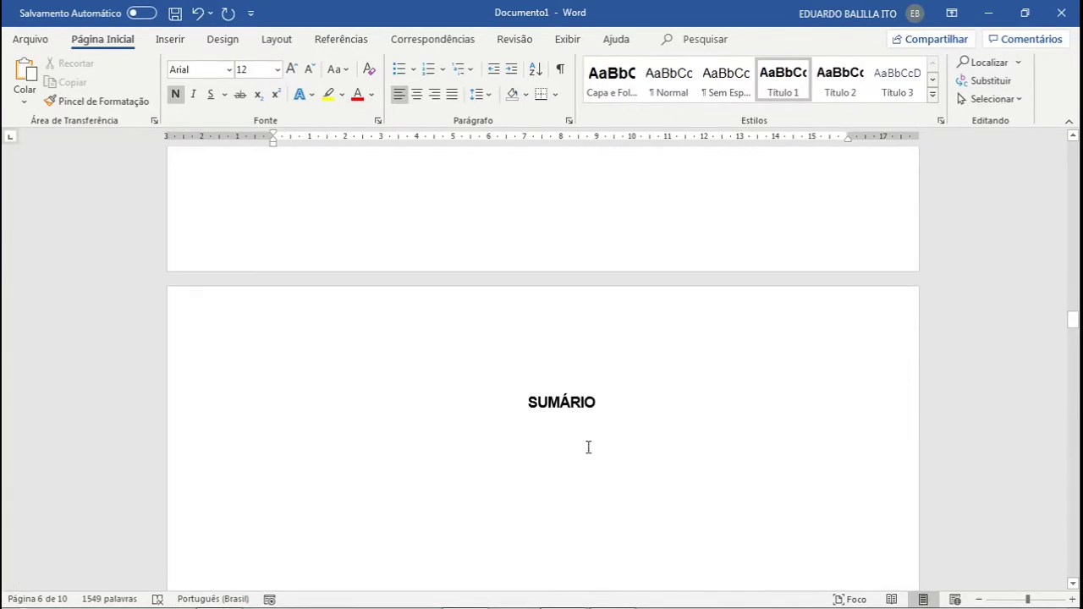
scroll(588, 447, up, 20)
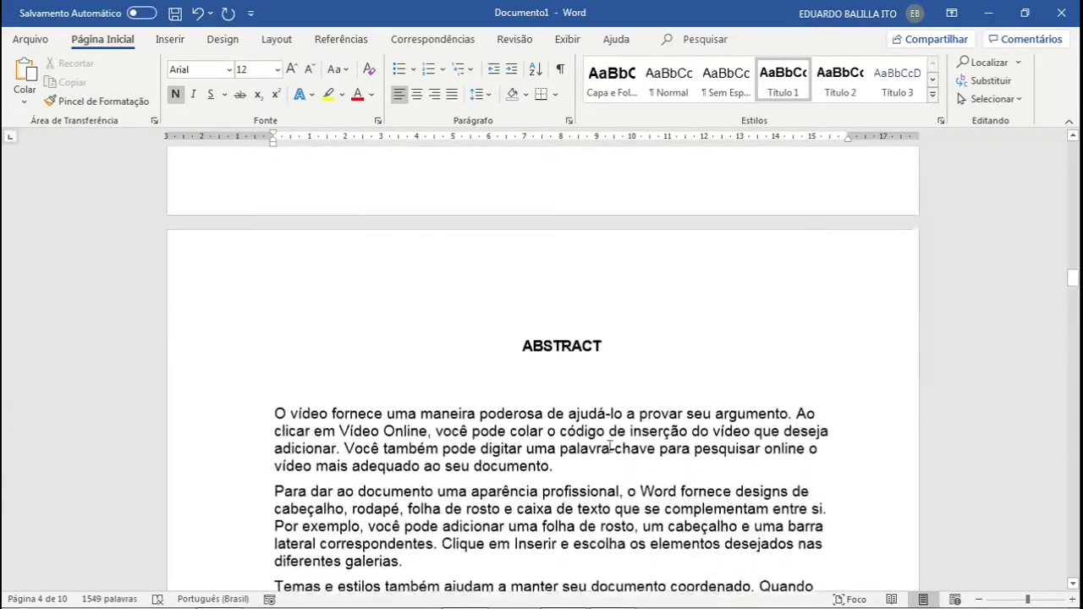
scroll(610, 447, up, 10)
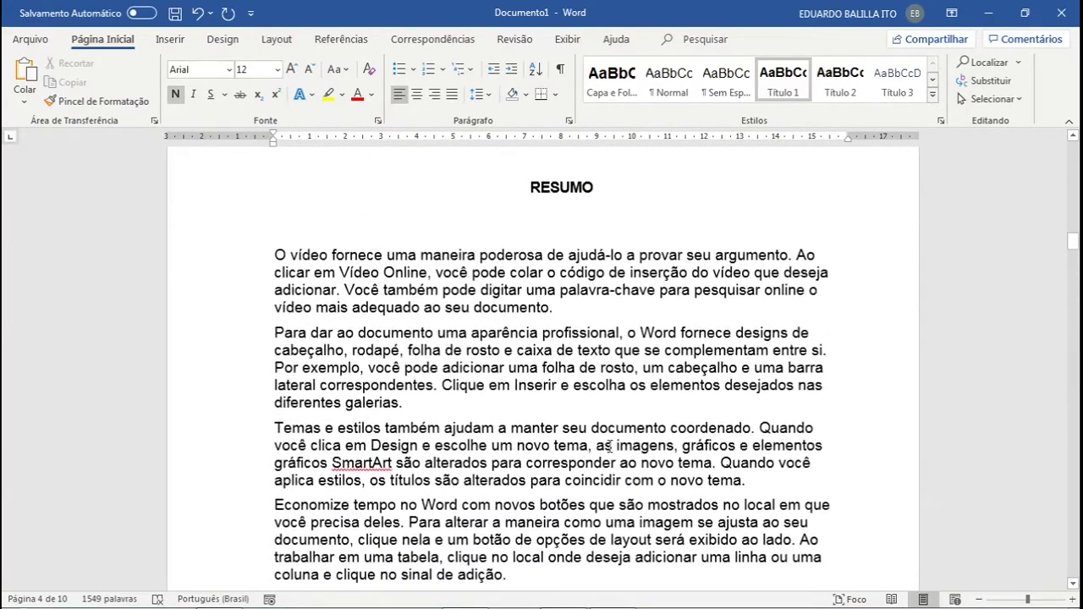
scroll(611, 447, up, 15)
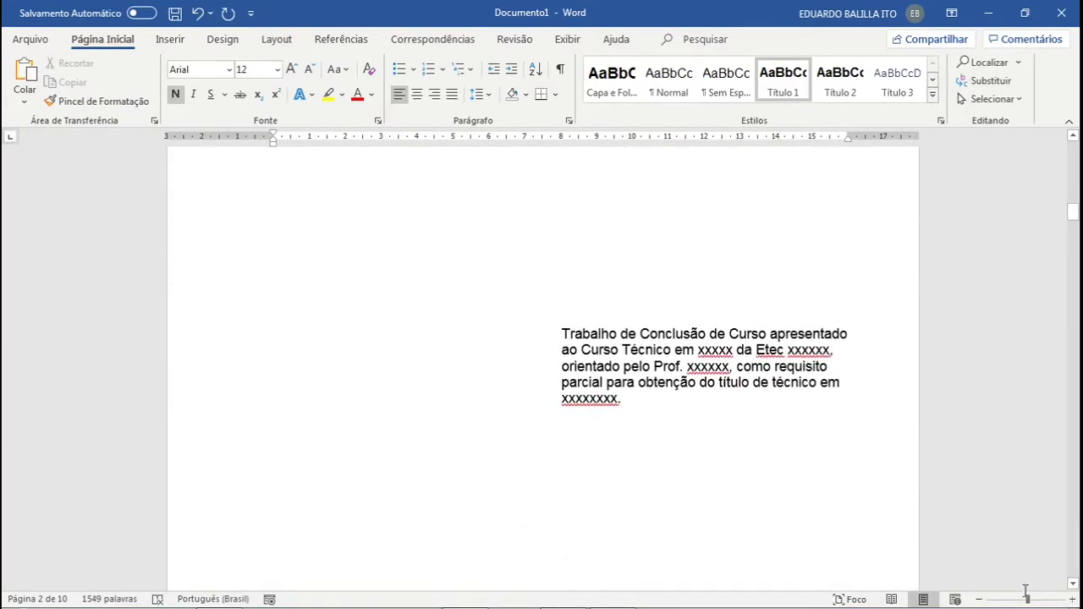
click(562, 554)
click(979, 600)
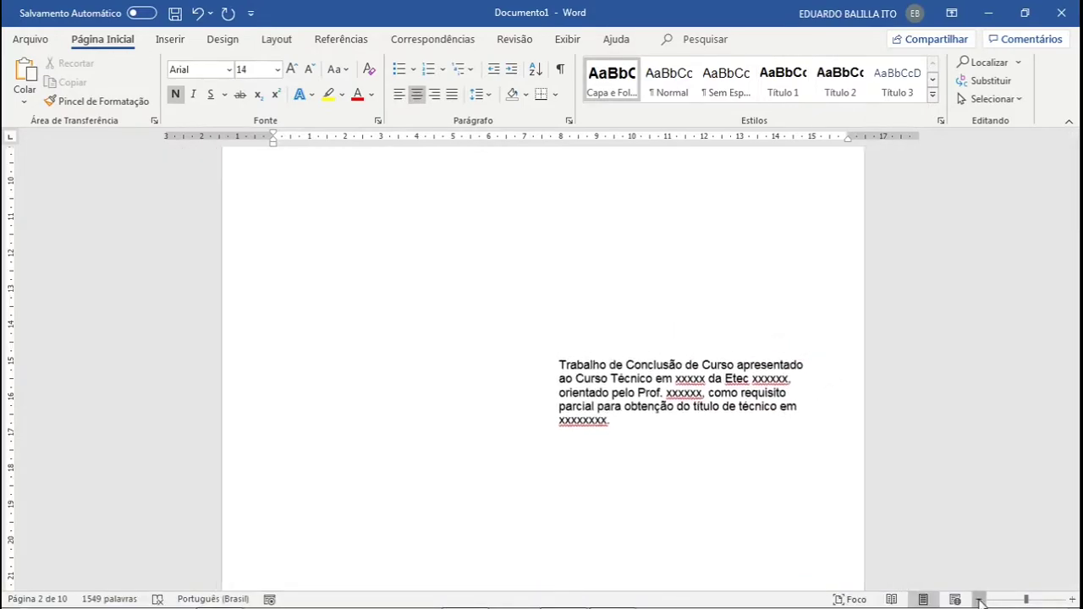
click(980, 599)
scroll(764, 517, up, 6)
scroll(764, 519, down, 3)
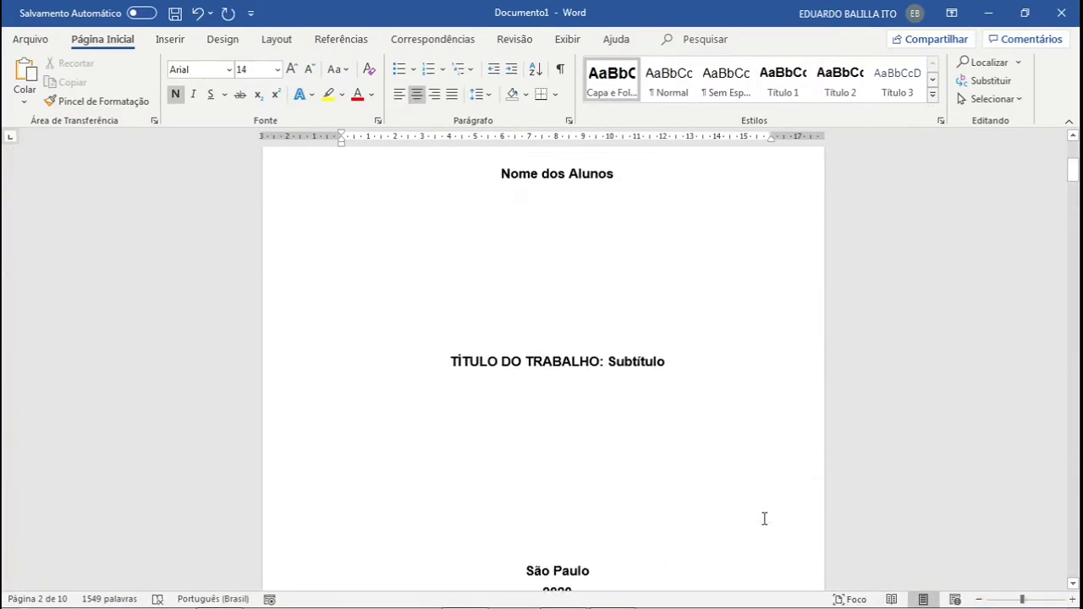
scroll(764, 519, up, 5)
scroll(684, 395, down, 5)
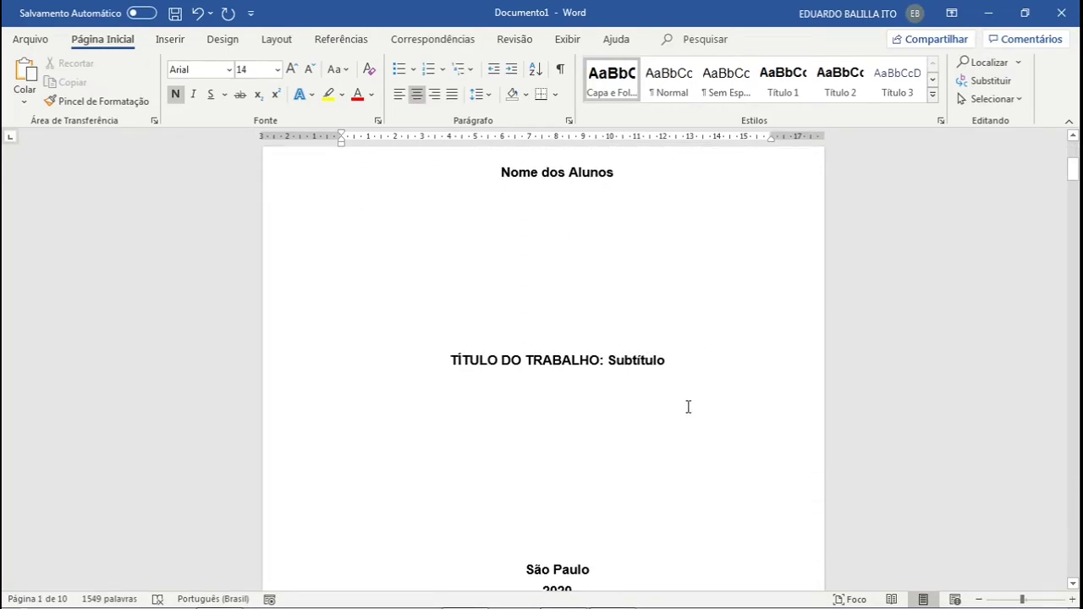
- Justify the "Trabalho de Conclusão de Curso apresentado ao Curso Técnico" paragraph on the title page
scroll(688, 407, down, 1)
scroll(688, 407, up, 5)
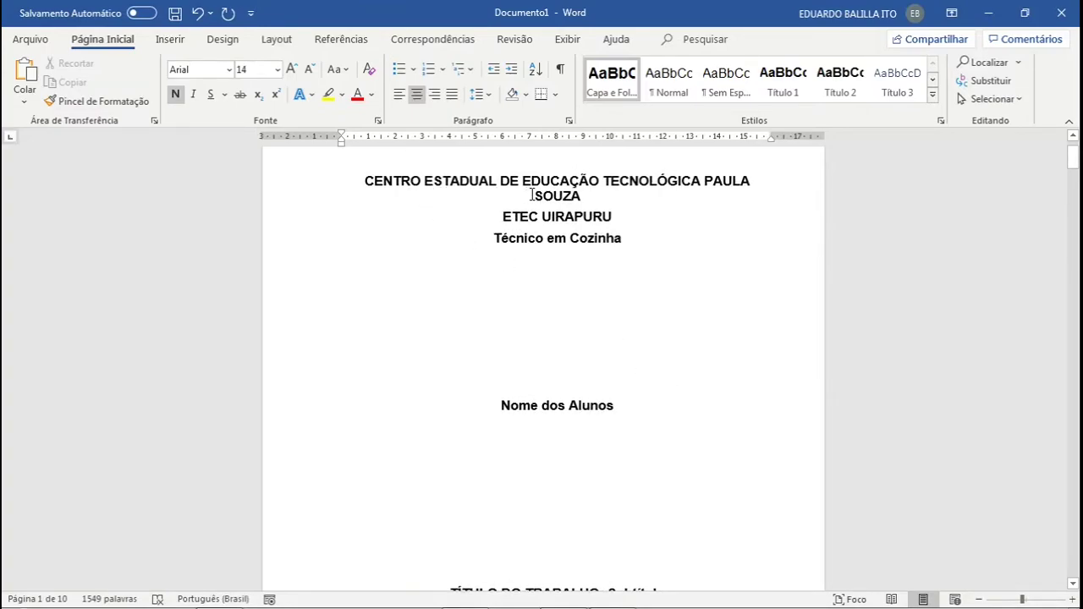
scroll(584, 266, down, 7)
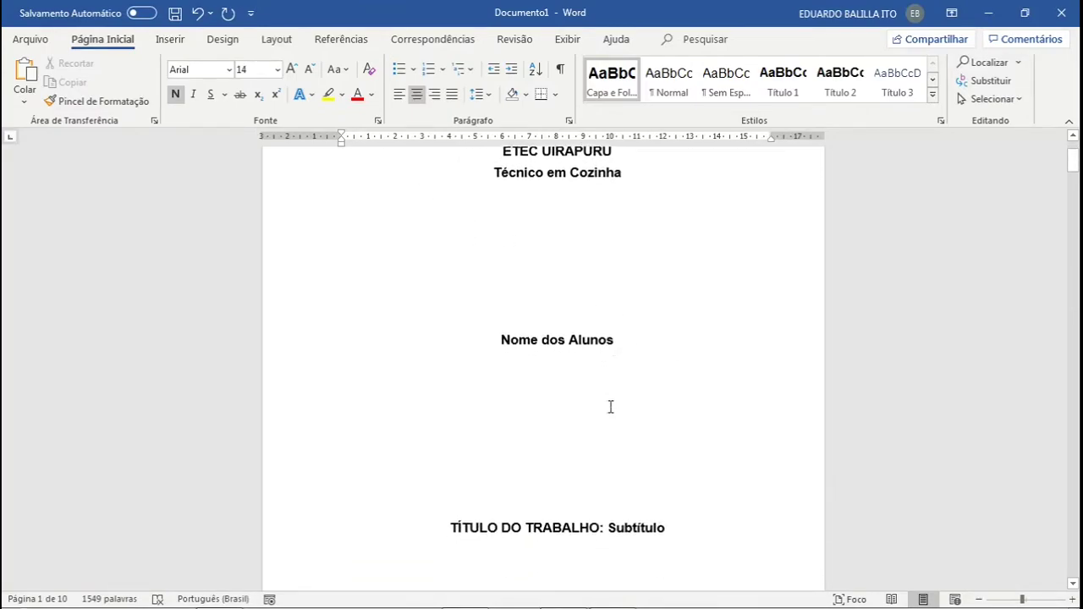
scroll(622, 508, down, 8)
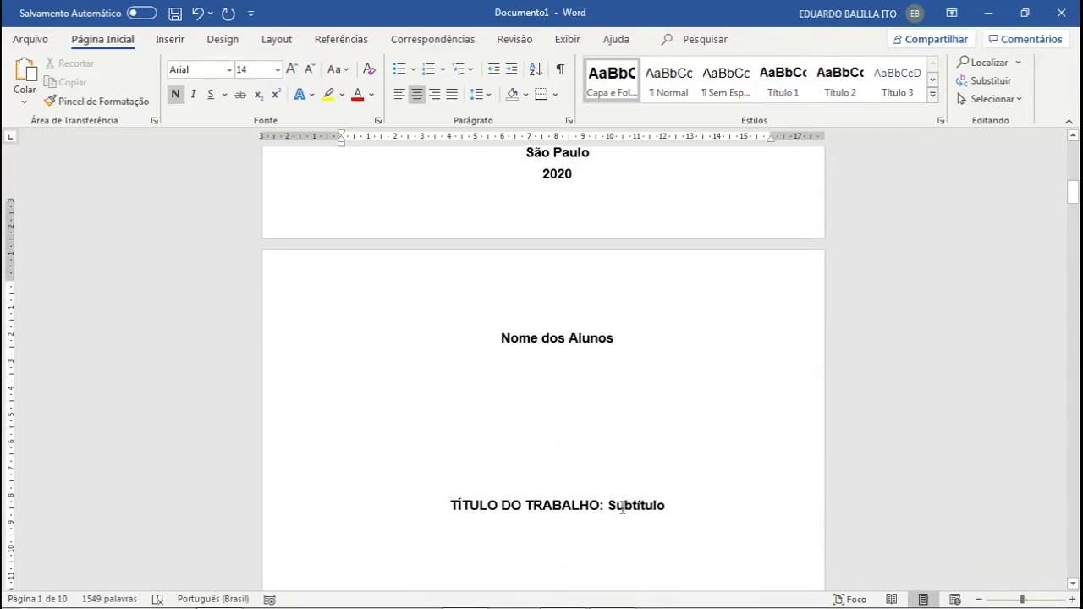
scroll(622, 507, down, 1)
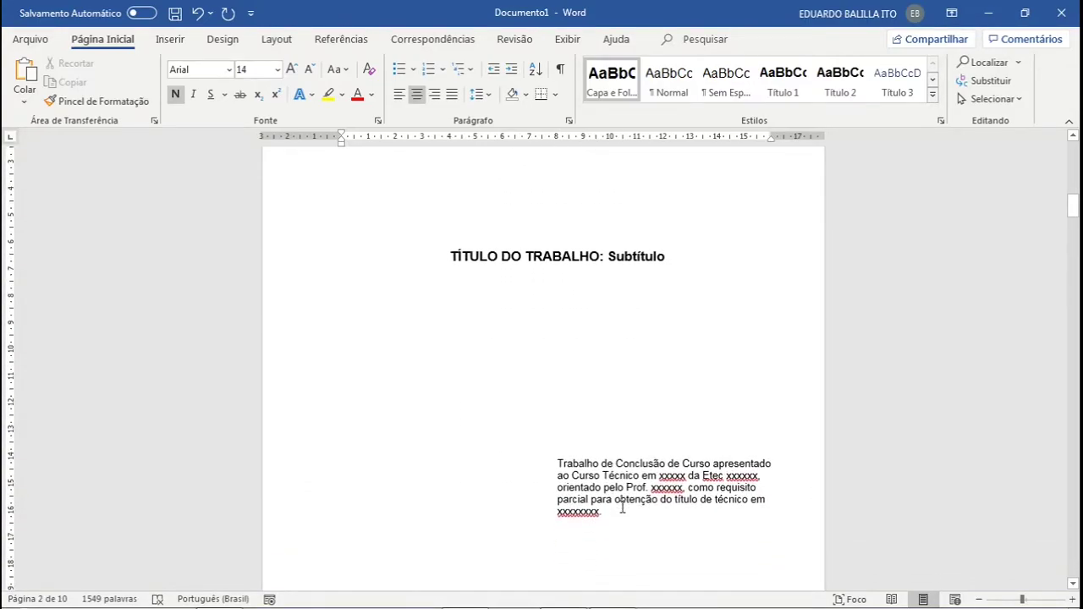
scroll(623, 508, up, 1)
scroll(622, 508, down, 5)
scroll(622, 507, down, 1)
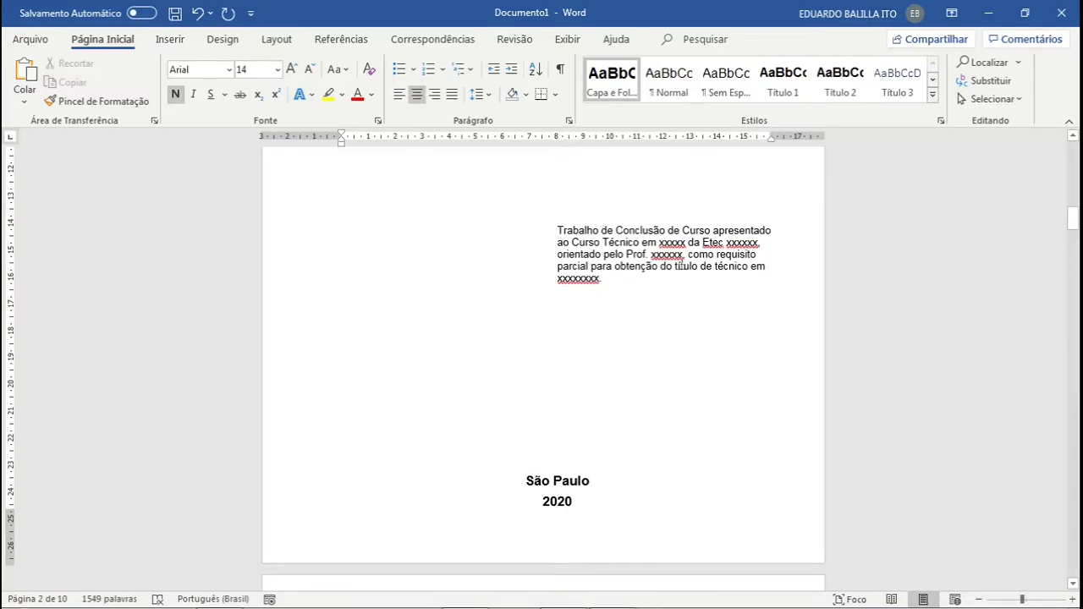
triple_click(554, 230)
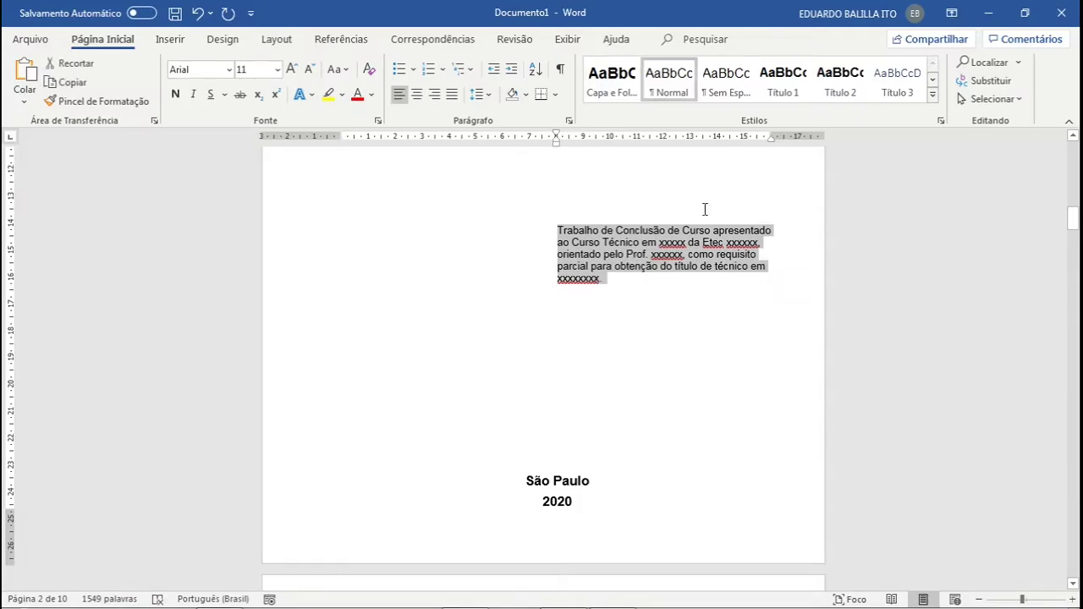
click(453, 97)
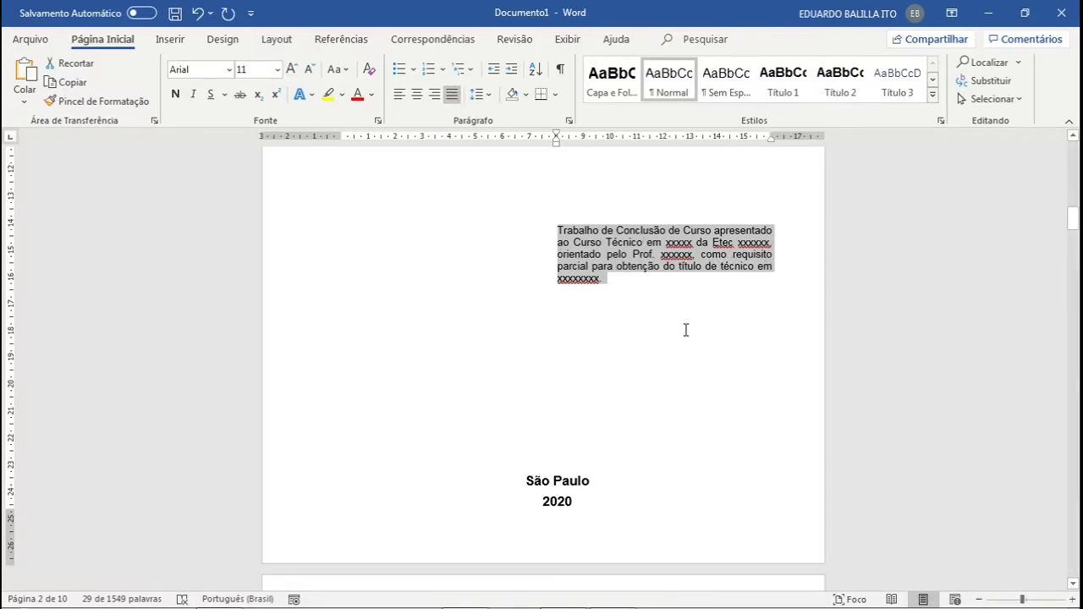
- Review the pages after the title page forwards, from RESUMO through SUMÁRIO to the 1 INTRODUÇÃO heading
scroll(685, 330, down, 12)
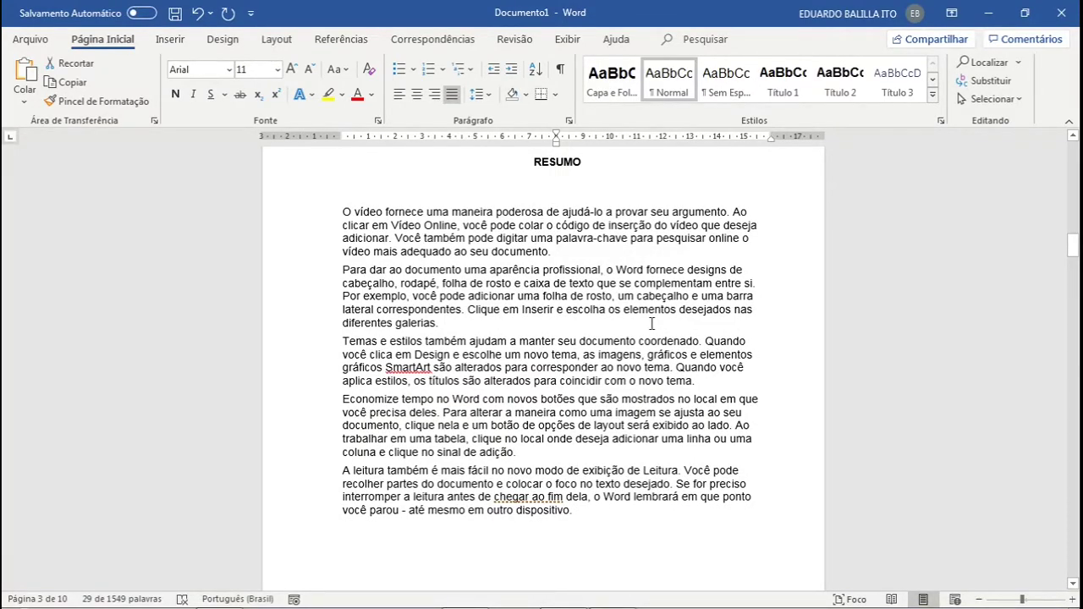
scroll(652, 323, up, 1)
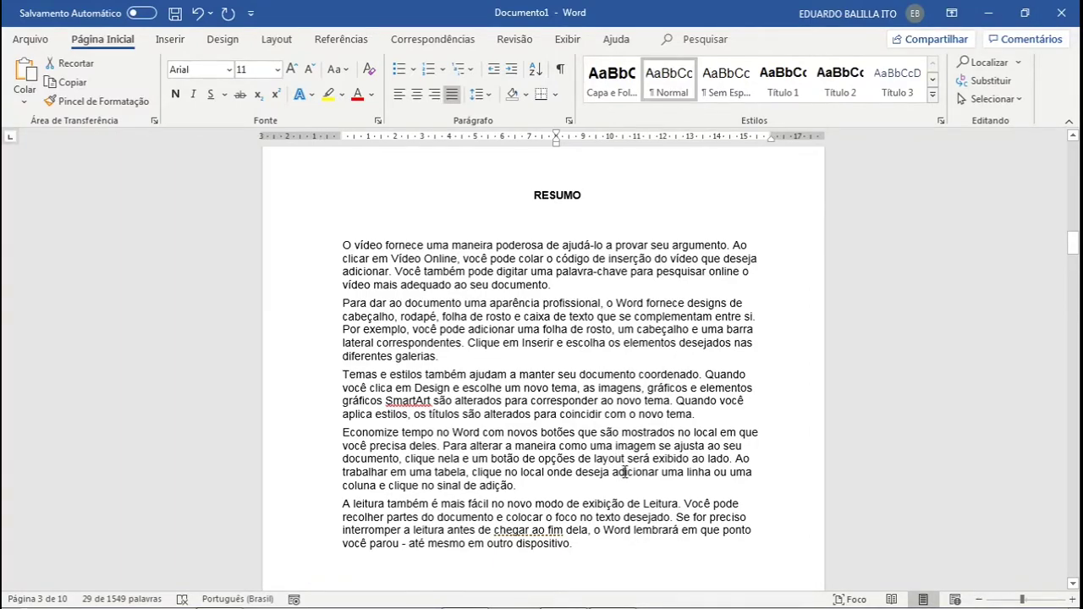
scroll(670, 484, down, 15)
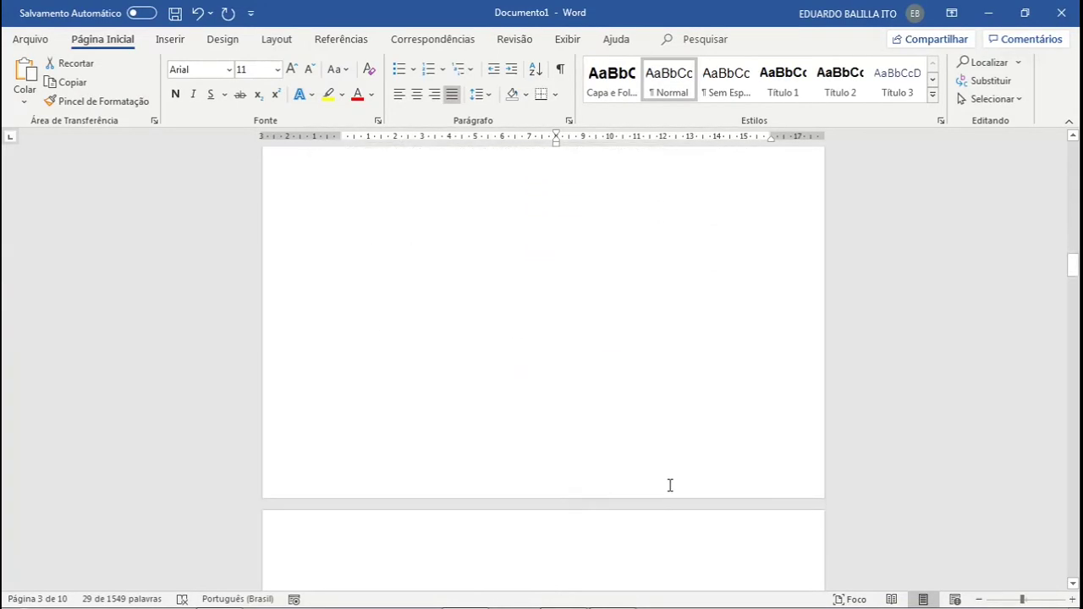
scroll(670, 484, down, 15)
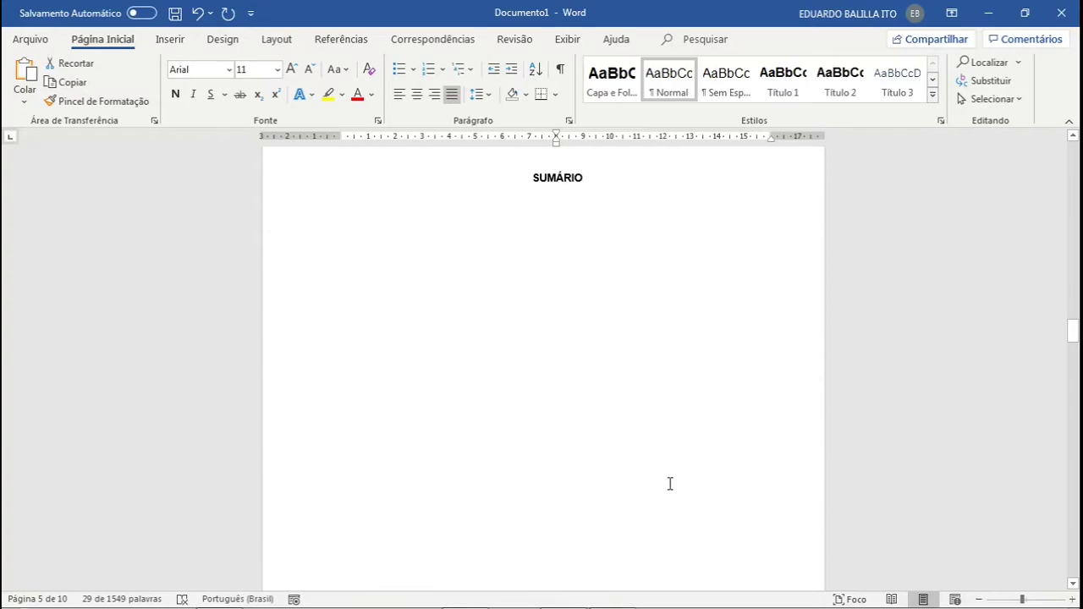
scroll(670, 484, down, 15)
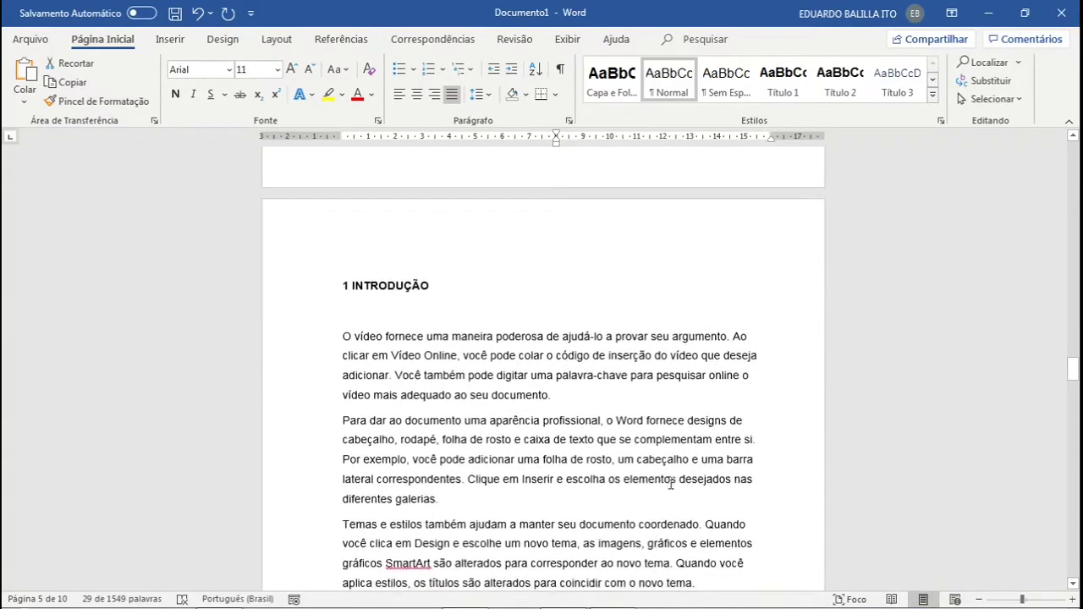
scroll(669, 485, down, 4)
scroll(470, 350, up, 3)
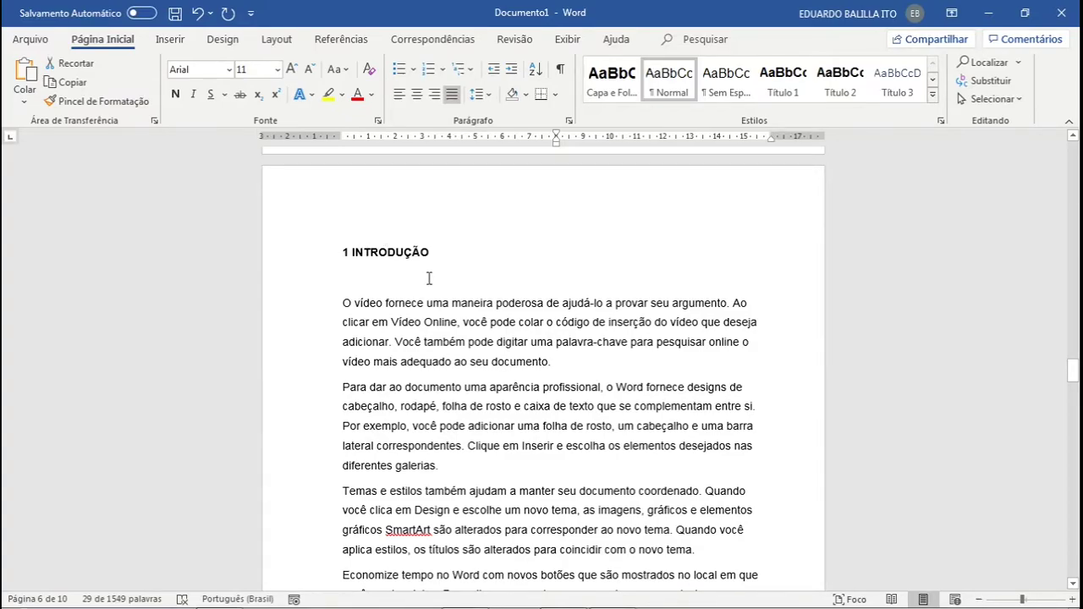
scroll(429, 278, down, 3)
scroll(406, 262, up, 2)
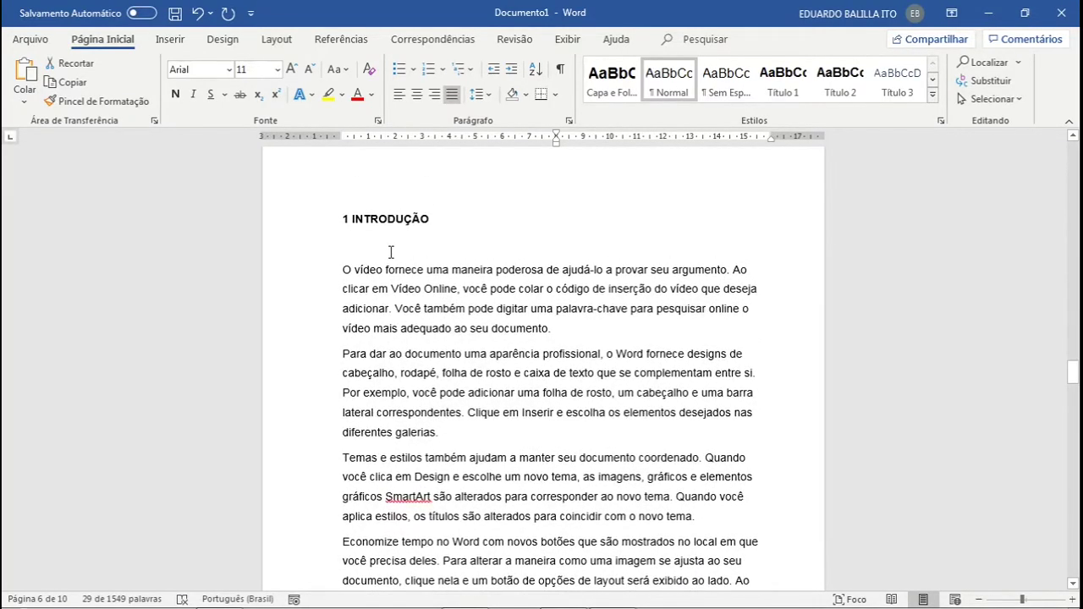
- Examine the headings from 2 DESENVOLVIMENTO and its subsections through 3 CONCLUSÃO to the REFERÊNCIAS page
scroll(392, 252, down, 5)
scroll(476, 433, down, 15)
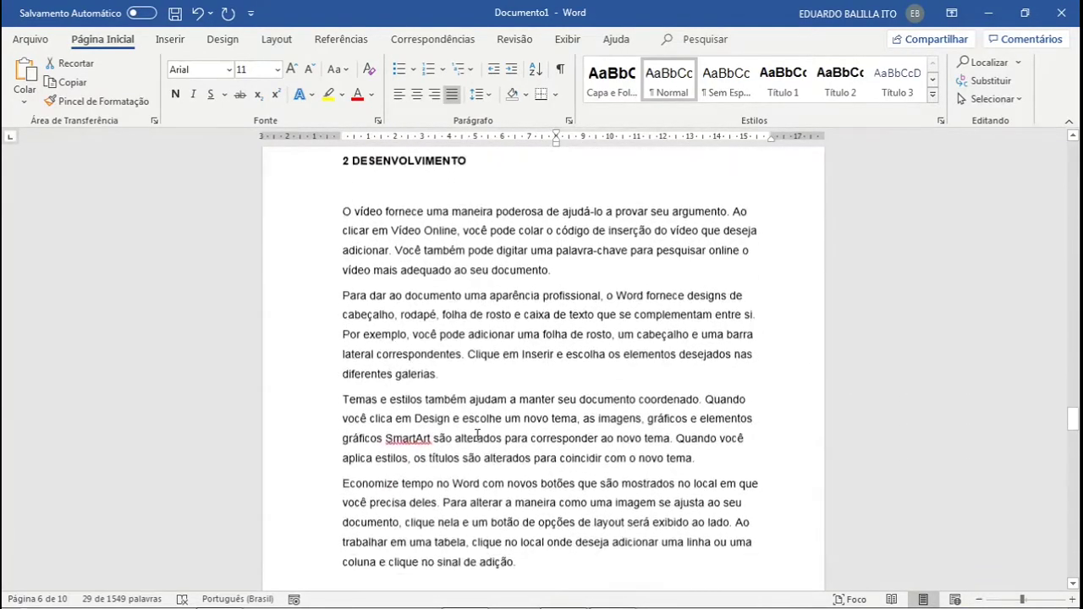
scroll(475, 434, down, 2)
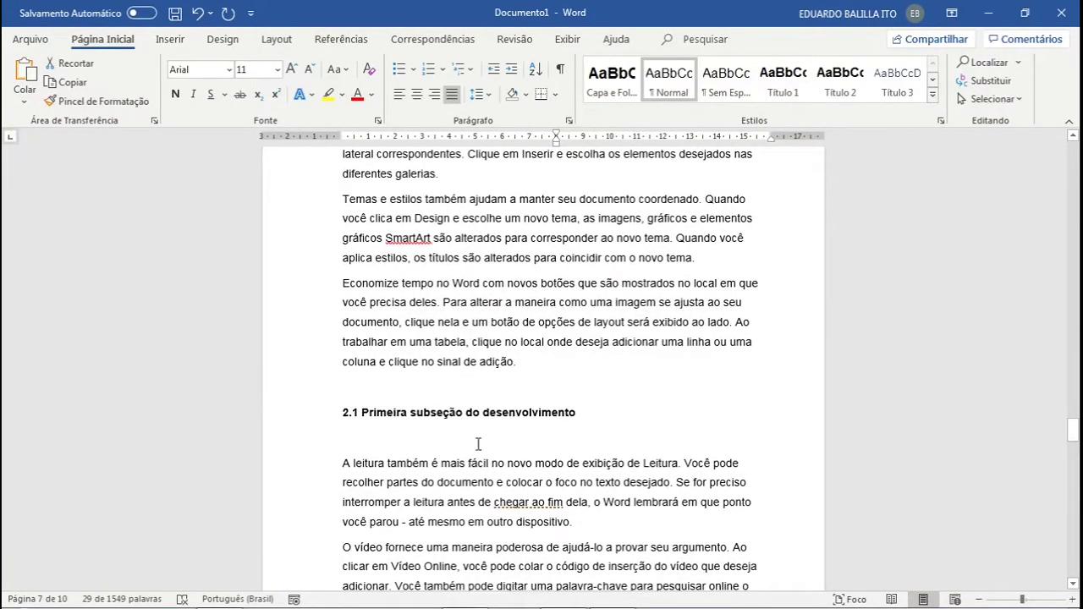
scroll(362, 272, up, 8)
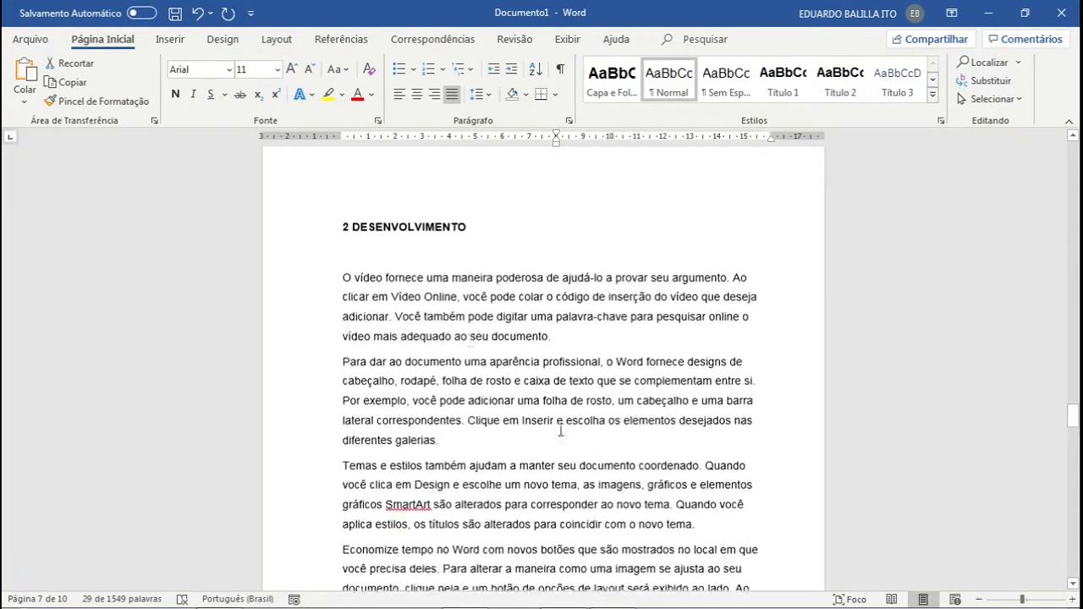
scroll(518, 401, down, 20)
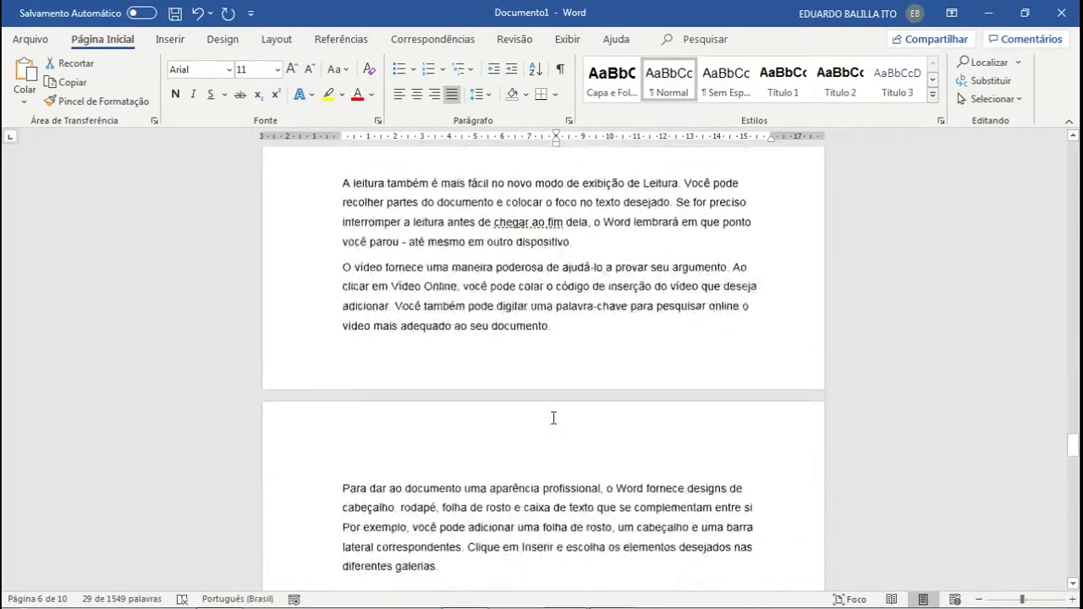
scroll(586, 417, down, 13)
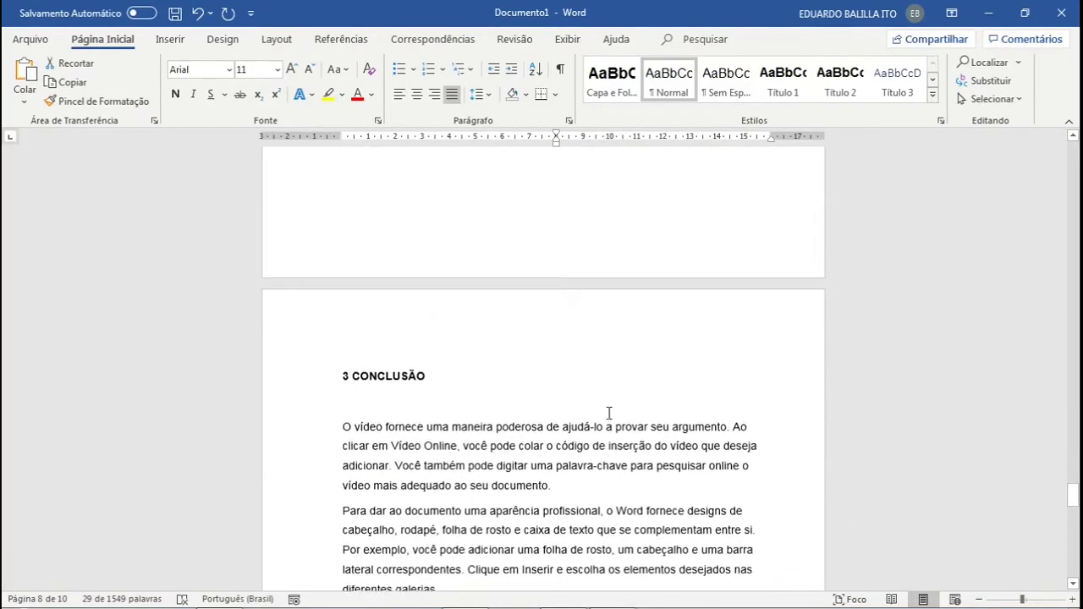
scroll(610, 413, up, 1)
scroll(389, 429, down, 20)
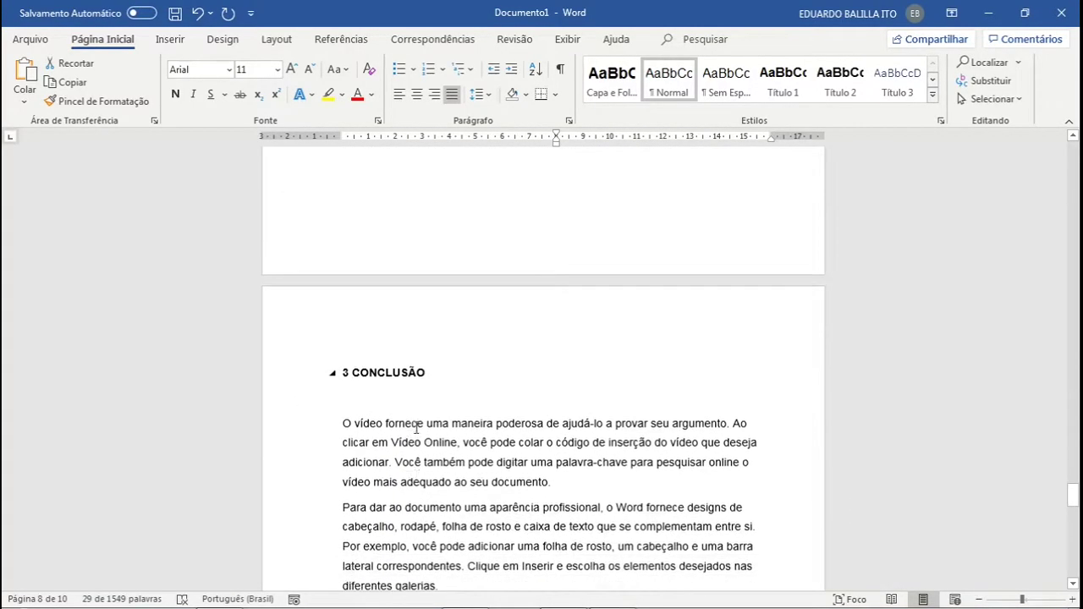
scroll(609, 436, down, 2)
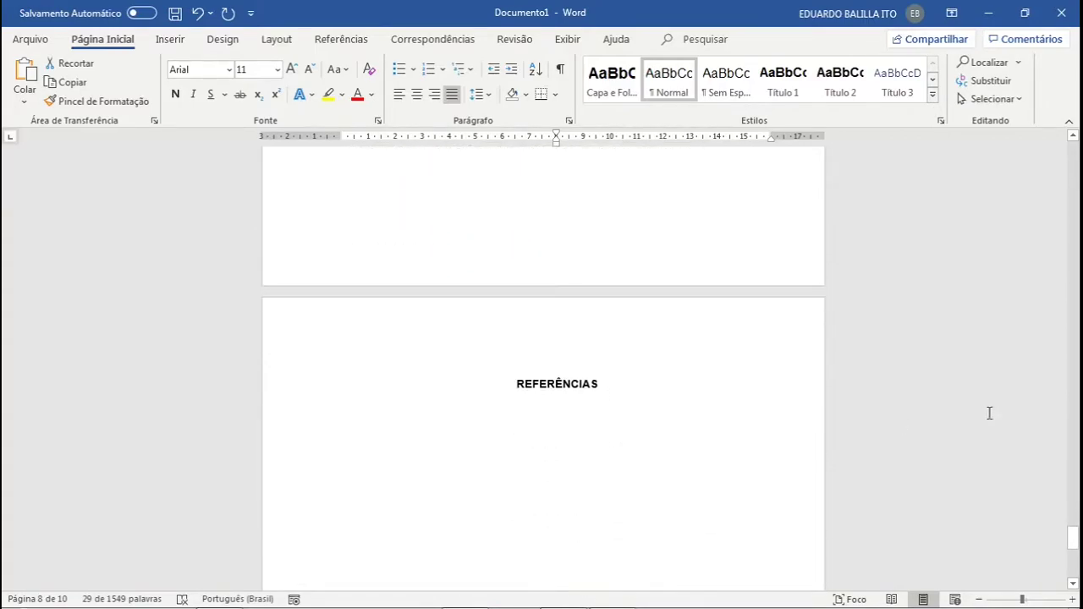
- Go back through the conclusion, subsections 2.2 and 2.1 and the introduction to the SUMÁRIO page
scroll(649, 386, up, 8)
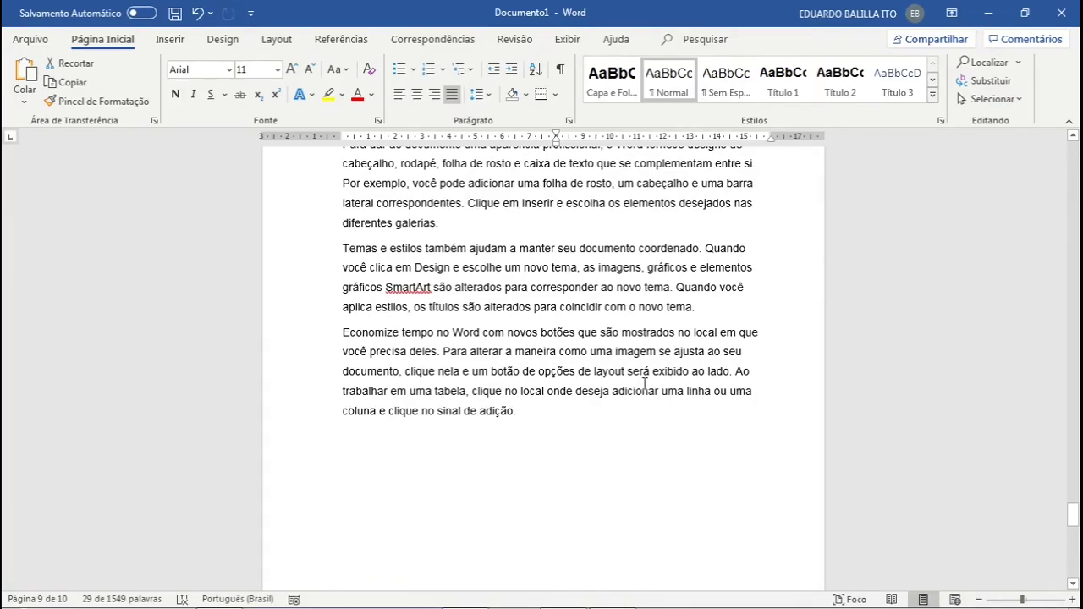
scroll(645, 383, down, 3)
scroll(645, 383, up, 8)
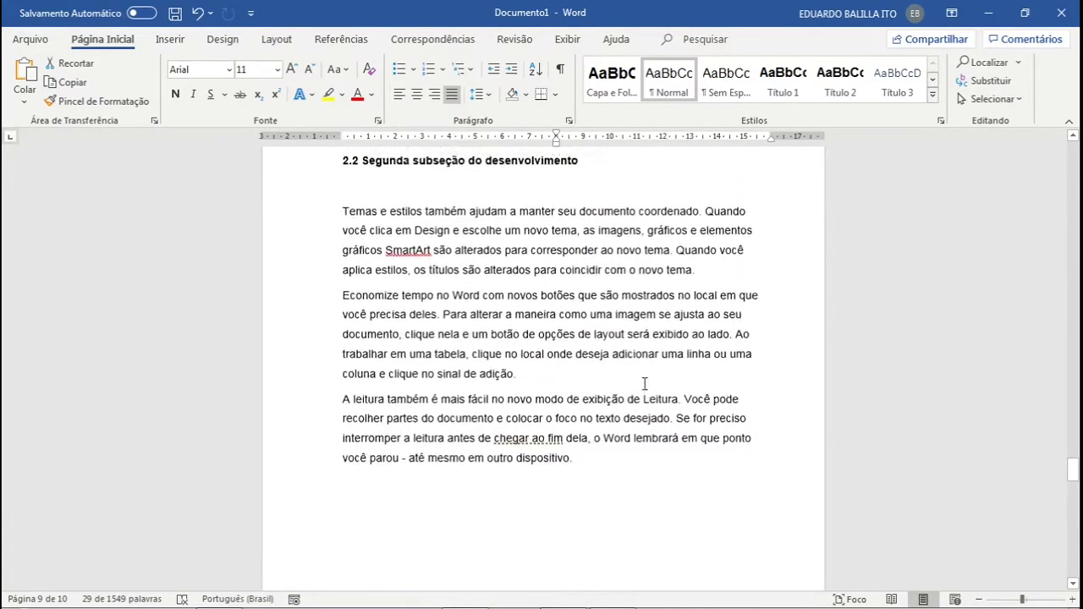
scroll(645, 384, up, 2)
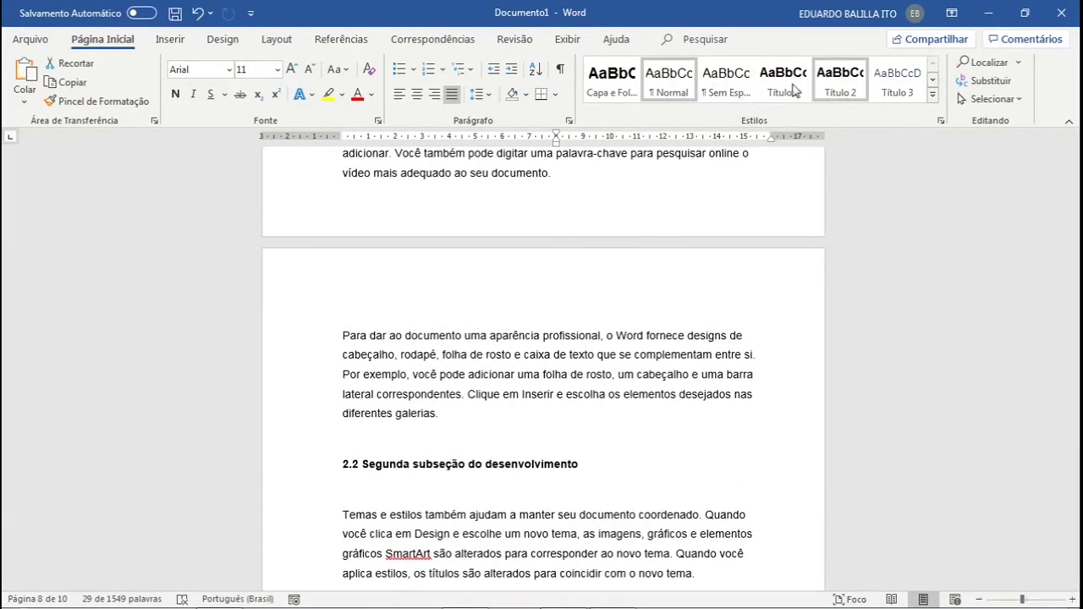
scroll(702, 428, up, 10)
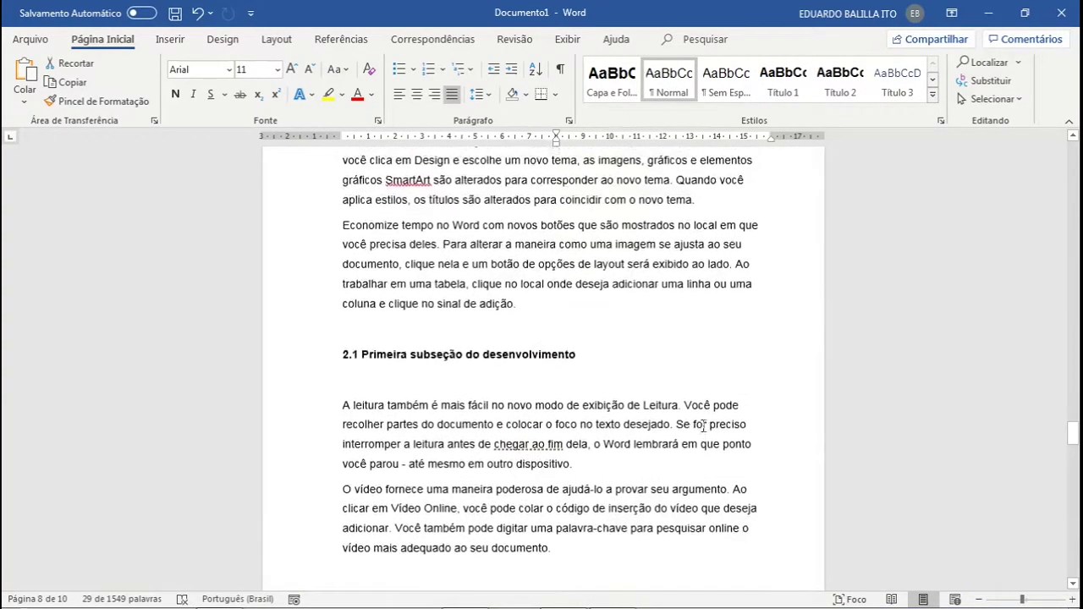
scroll(702, 427, up, 20)
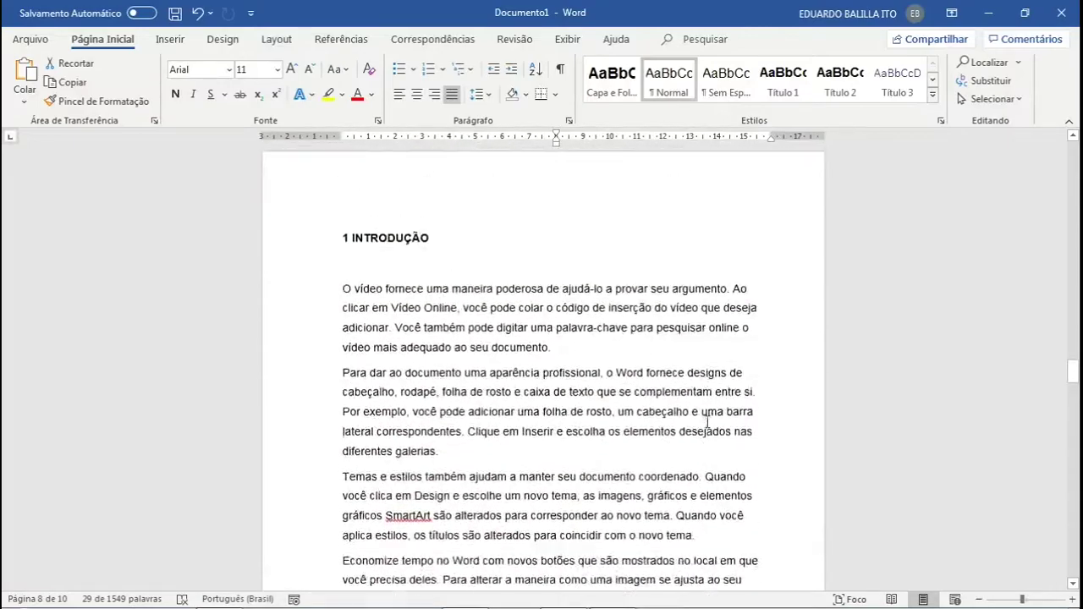
drag(1073, 355, 1075, 322)
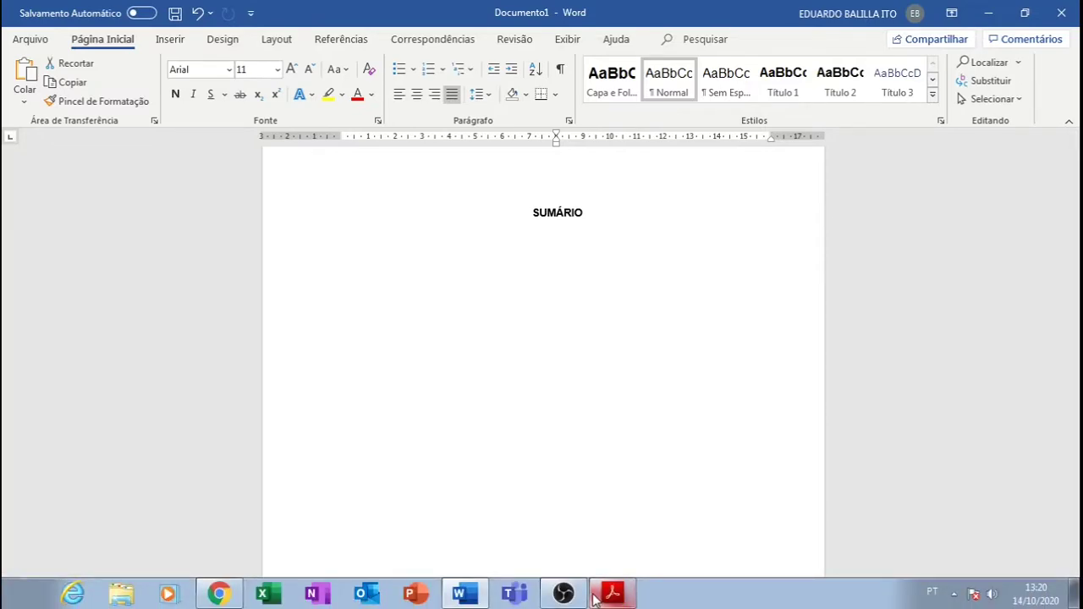
- Switch to the TCC manual in Acrobat Reader and examine the page-counting and numbering rules in section 2.1.9 Paginação
click(607, 597)
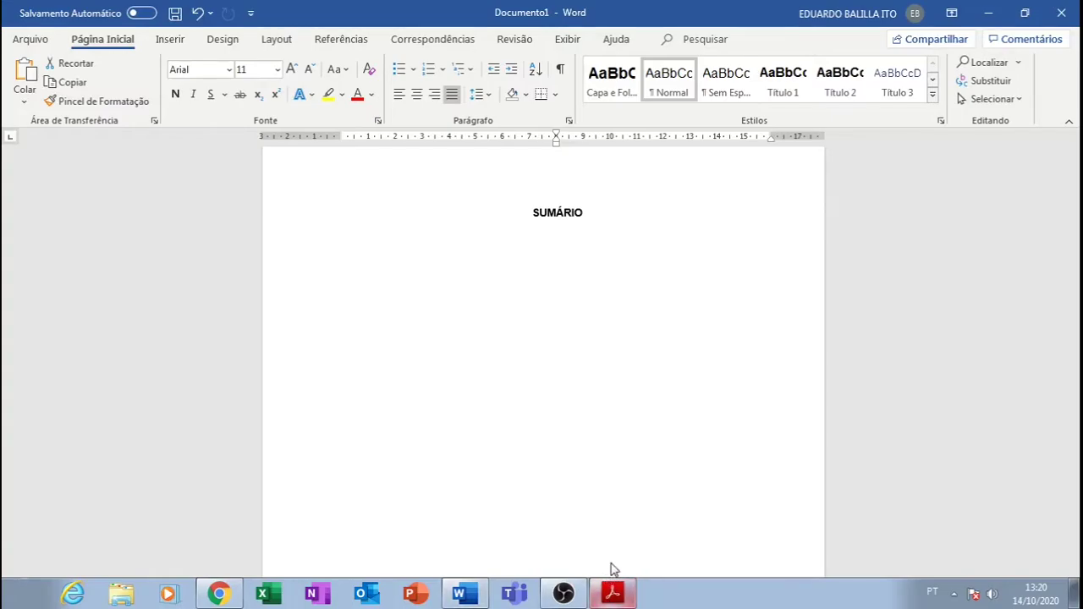
scroll(668, 516, down, 3)
scroll(668, 516, down, 5)
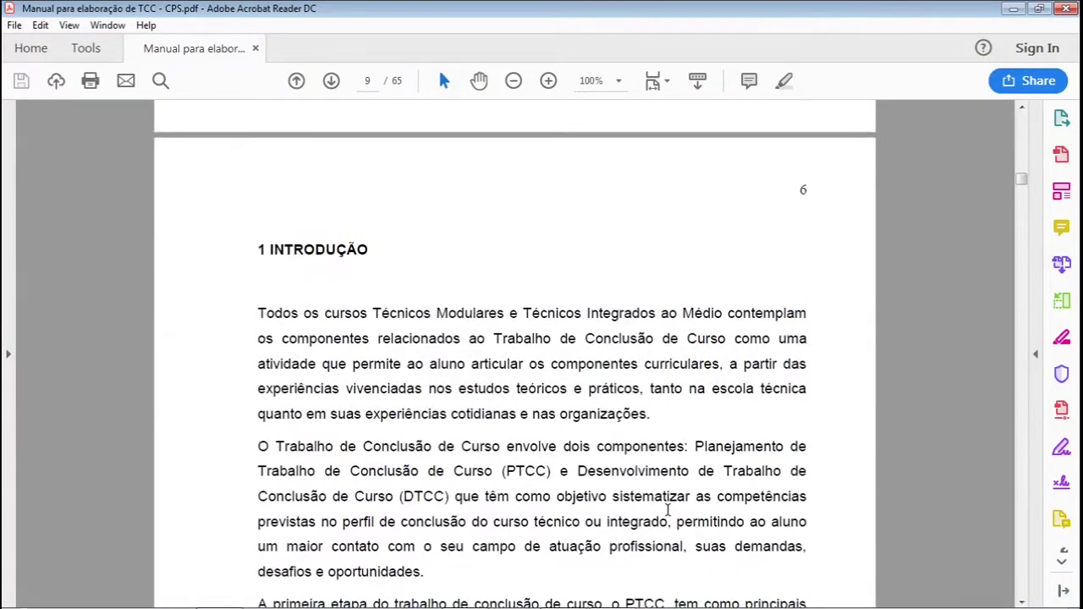
scroll(669, 511, down, 4)
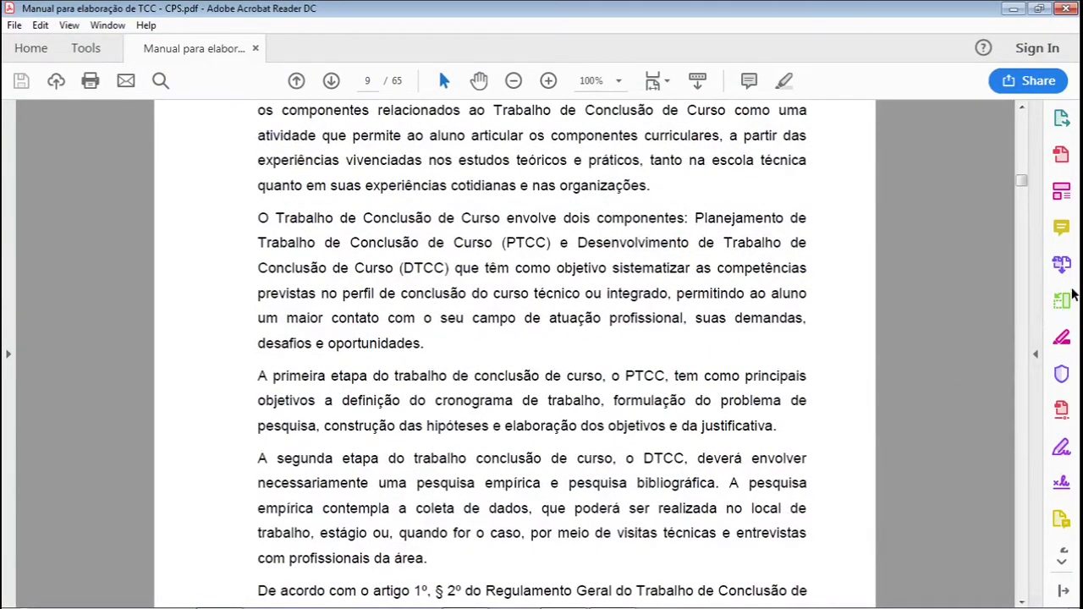
scroll(767, 375, down, 15)
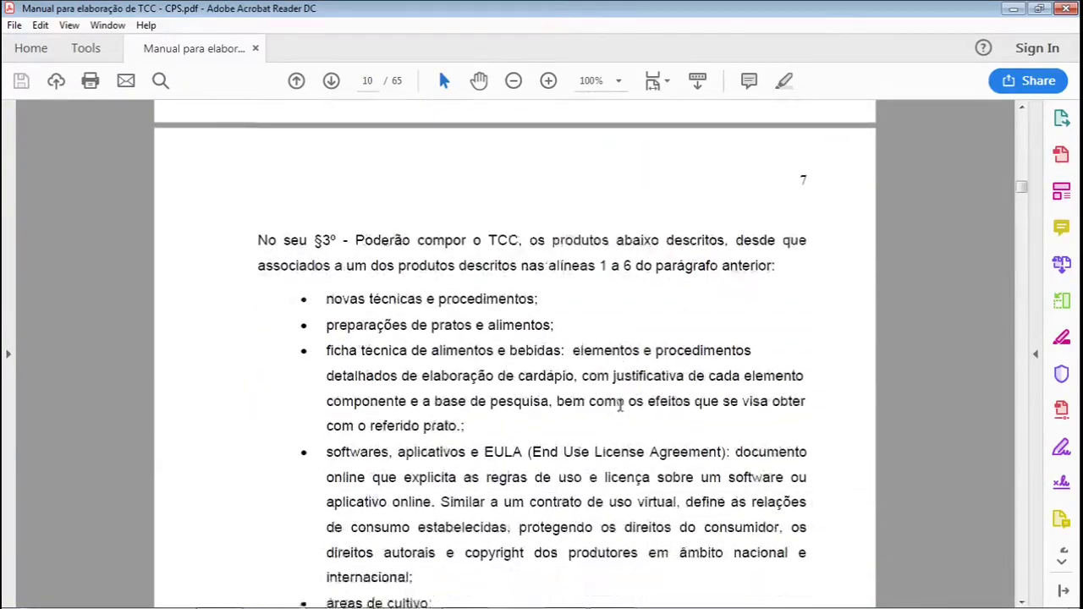
scroll(620, 407, down, 20)
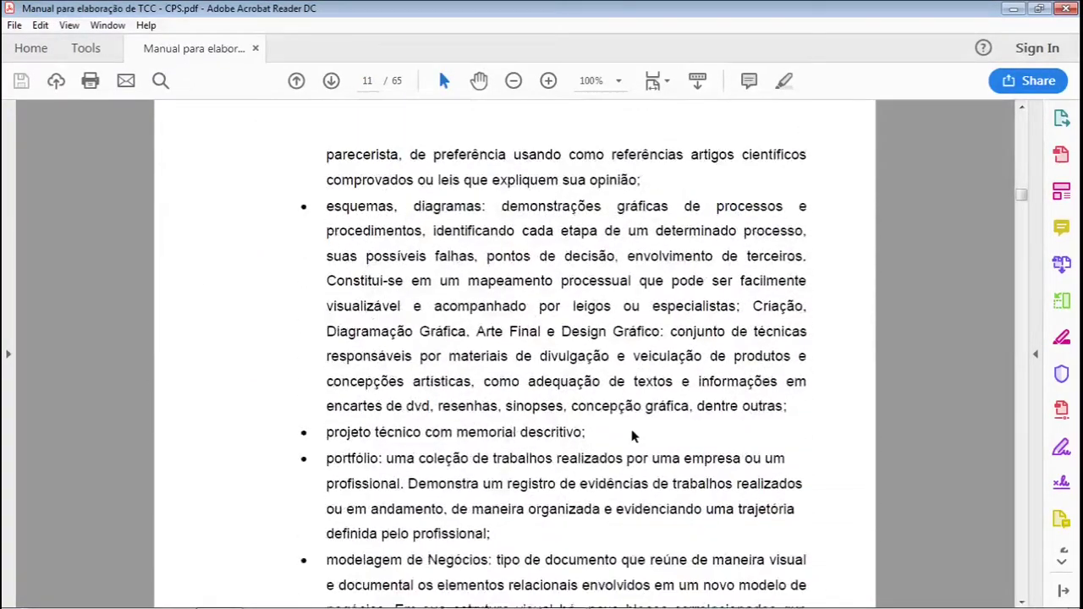
scroll(634, 435, down, 18)
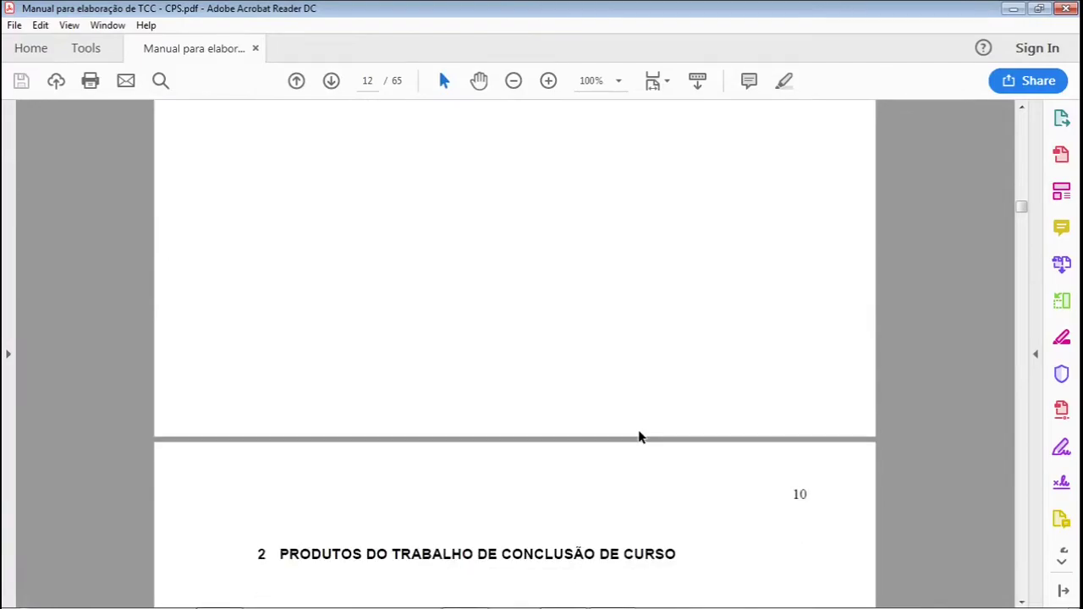
scroll(639, 437, down, 20)
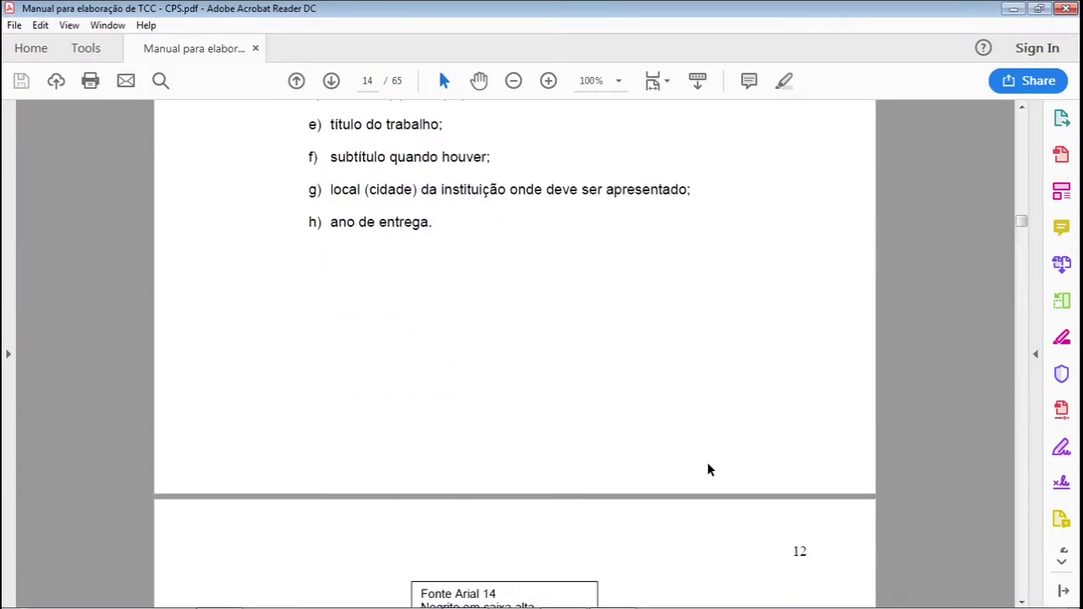
scroll(709, 470, down, 20)
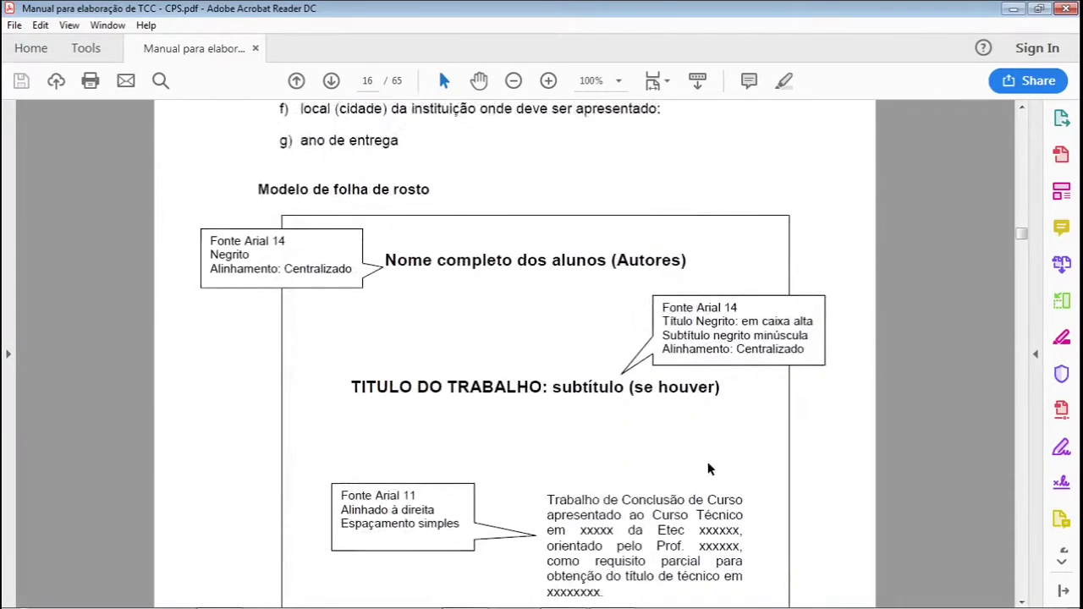
scroll(709, 470, down, 15)
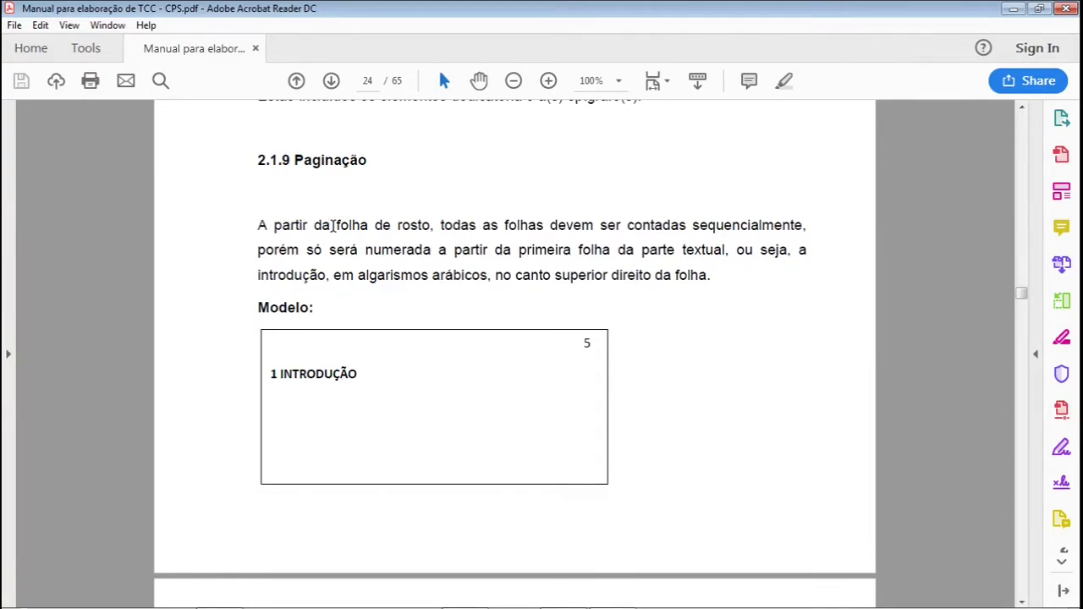
drag(333, 226, 431, 225)
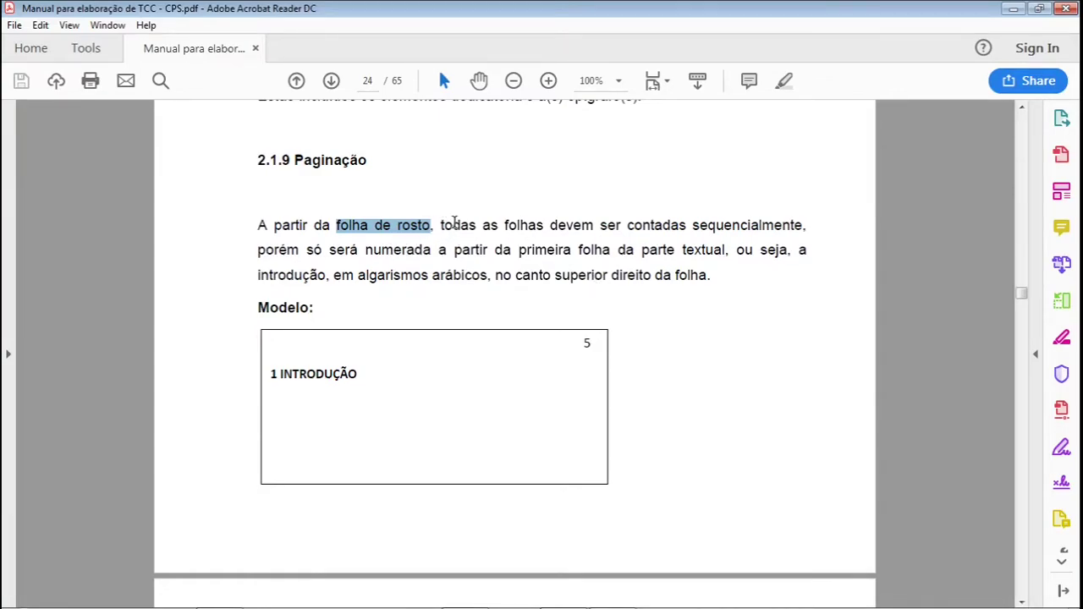
drag(254, 251, 631, 252)
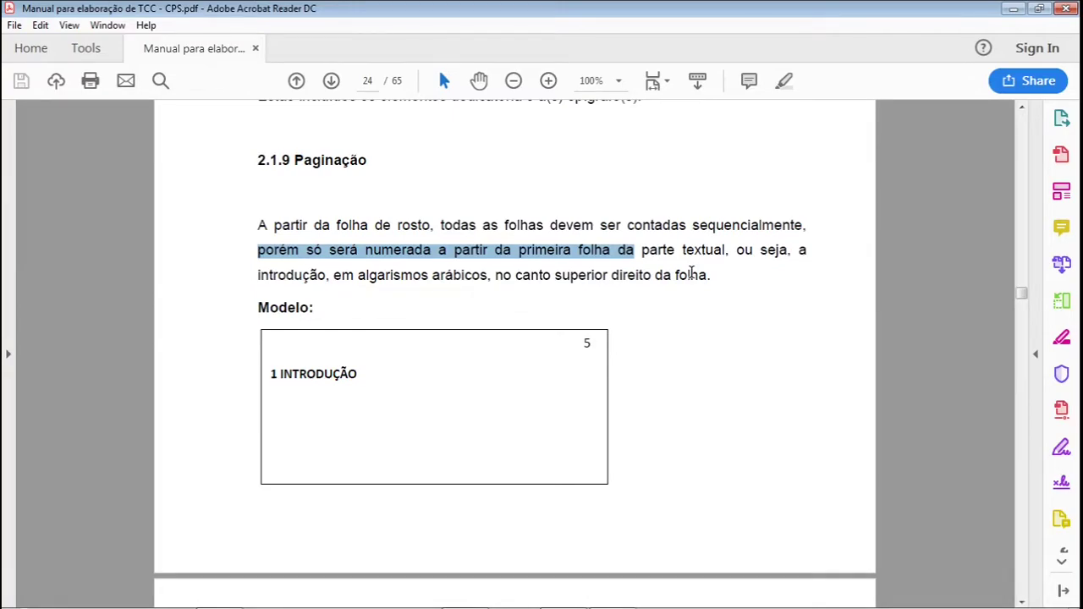
- Return to the Word document and inspect the footer of the cover page and the header of the title page
mouse_move(555, 605)
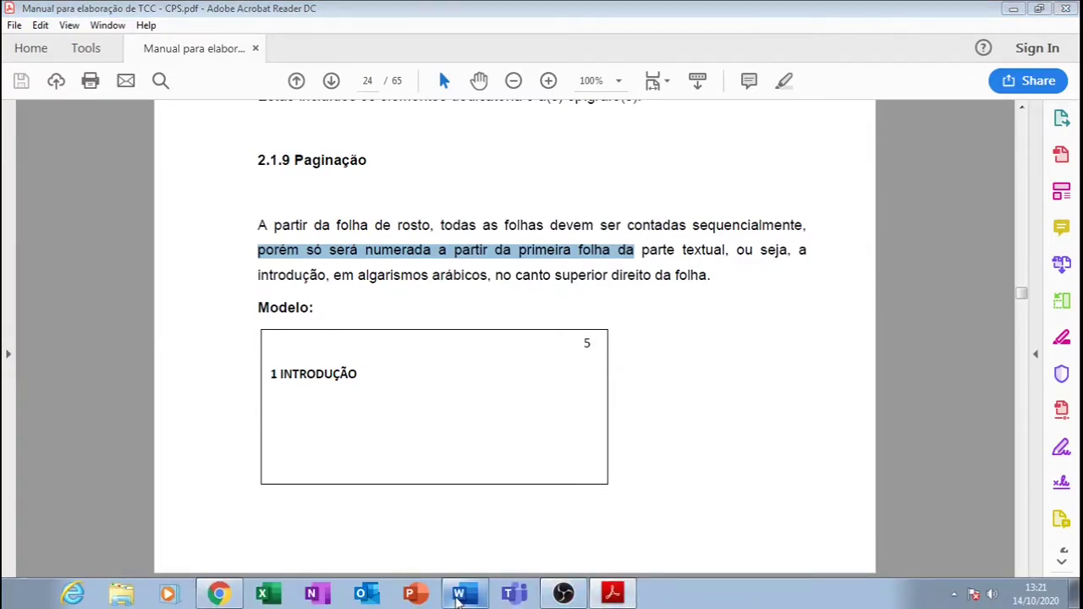
click(458, 595)
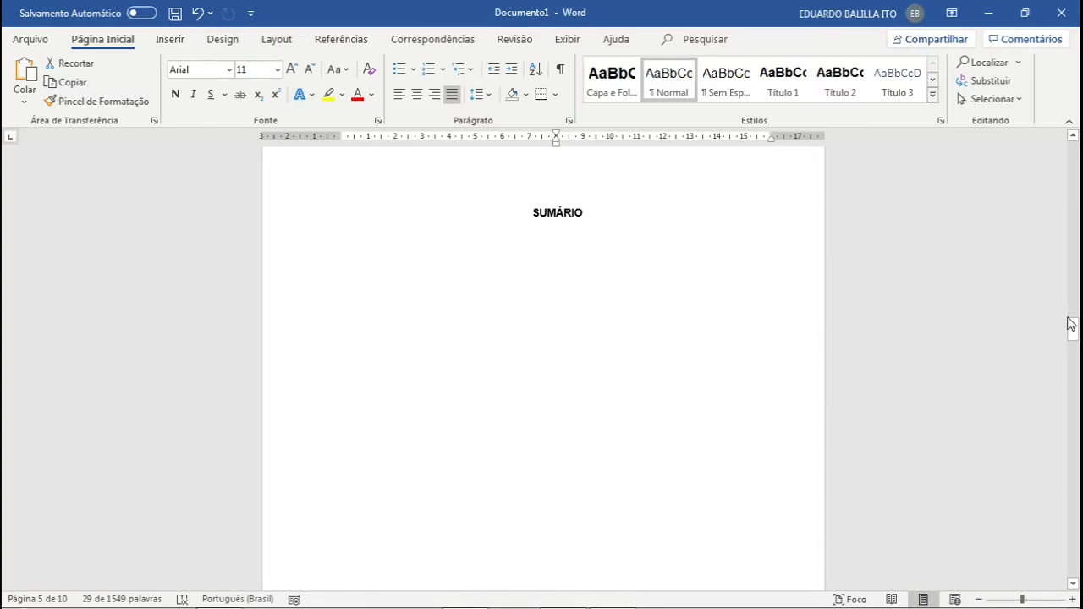
drag(1072, 330, 1072, 174)
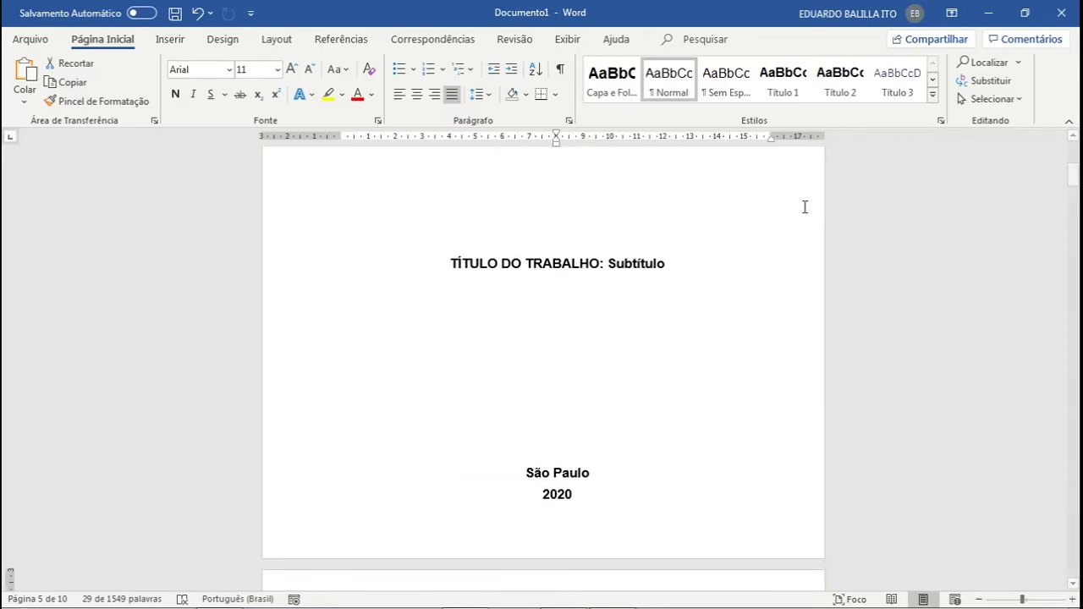
click(173, 40)
click(407, 410)
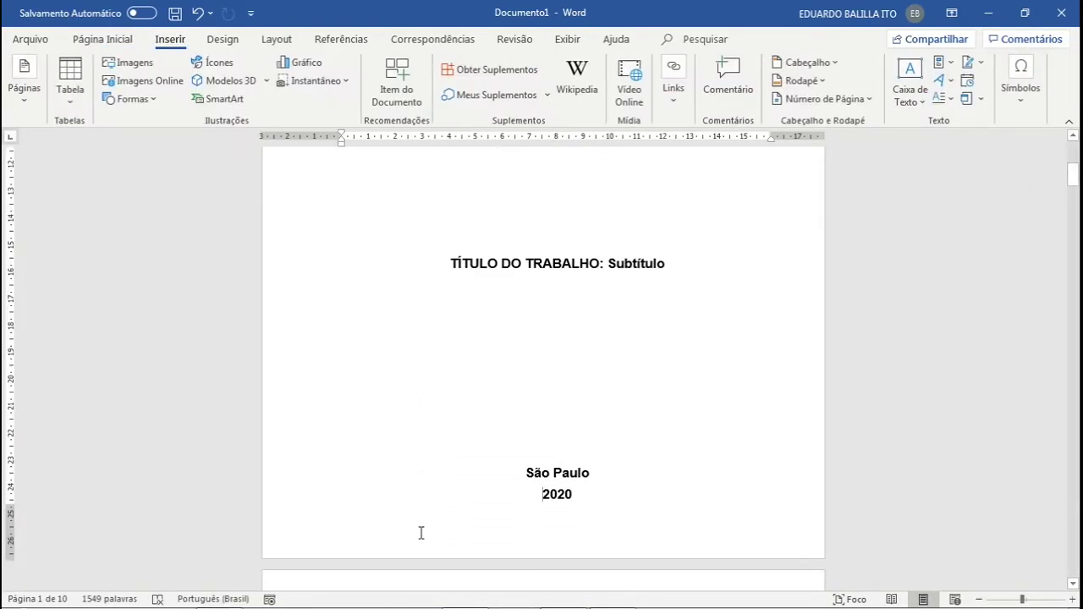
double_click(421, 534)
scroll(399, 530, down, 3)
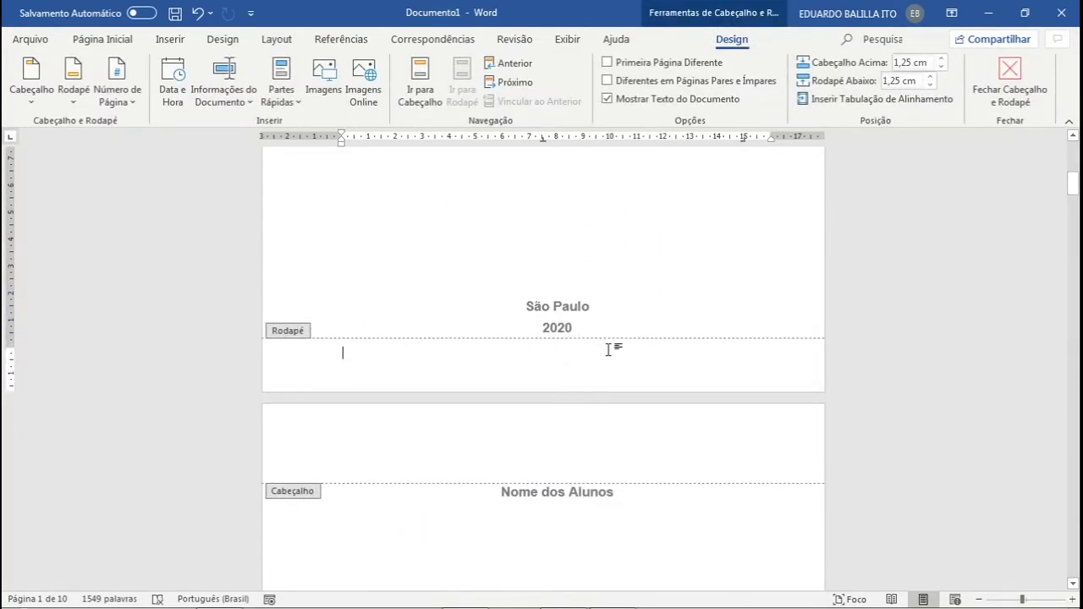
double_click(591, 327)
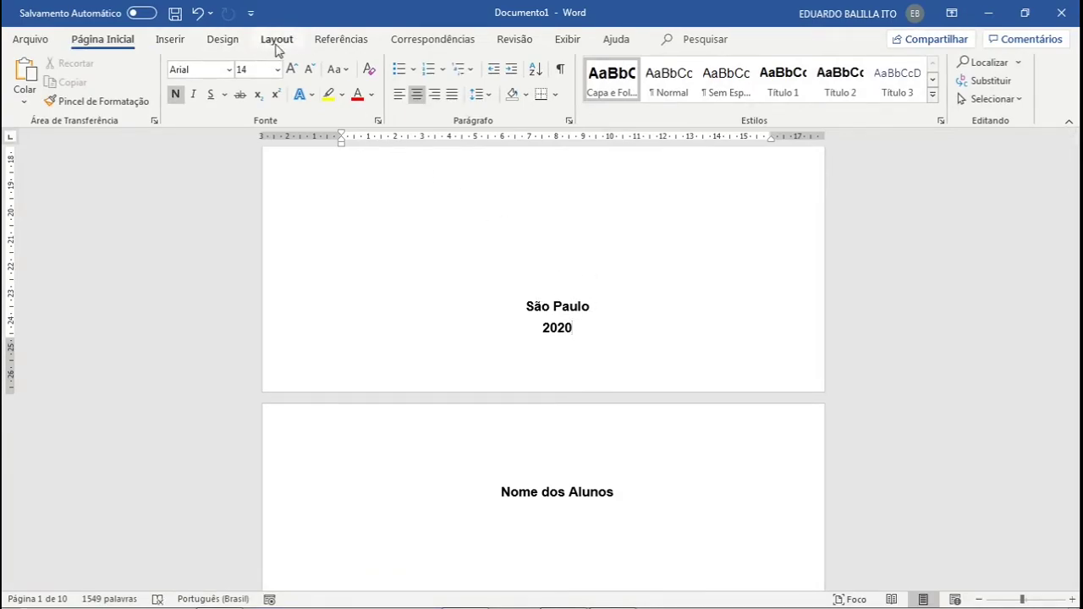
- Insert a next-page section break after 2020 on the cover page
click(276, 44)
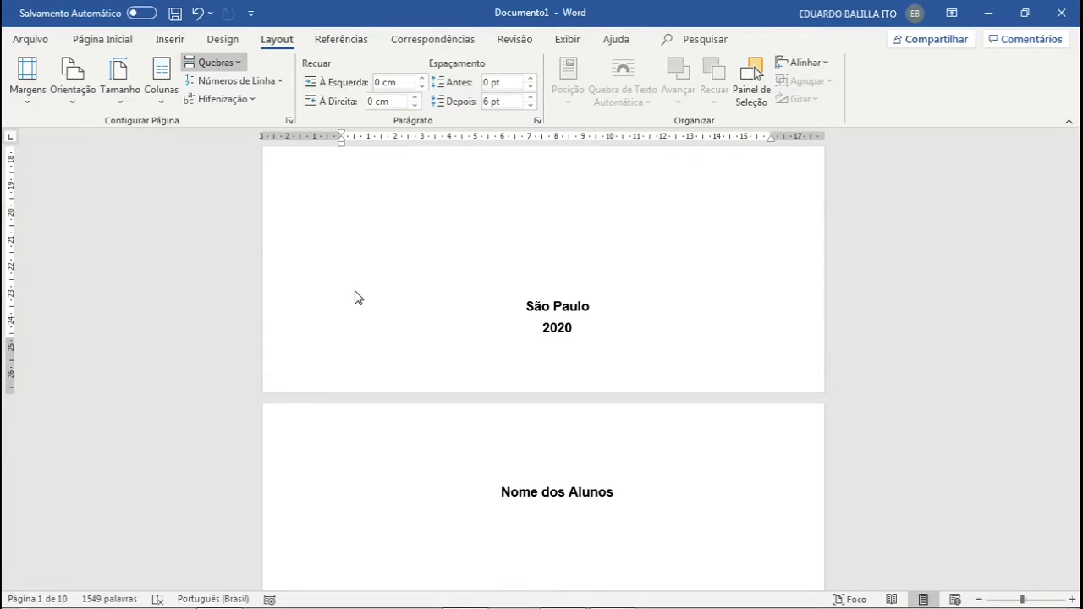
click(587, 338)
scroll(517, 364, down, 4)
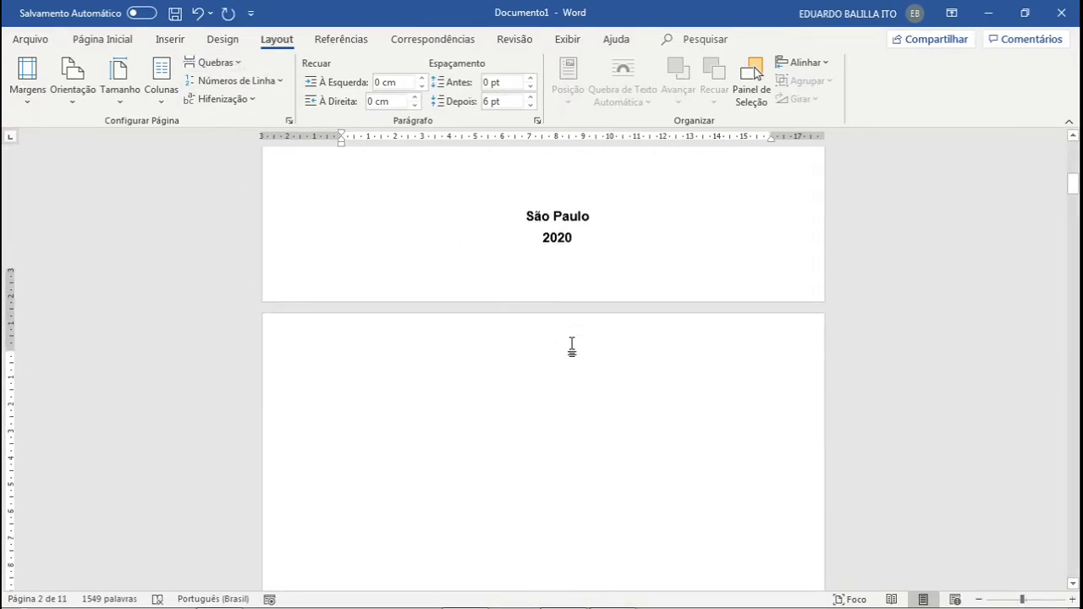
- Show the formatting marks and delete the leftover page break and empty paragraph above Nome dos Alunos on the title page
scroll(563, 372, up, 1)
scroll(567, 377, up, 2)
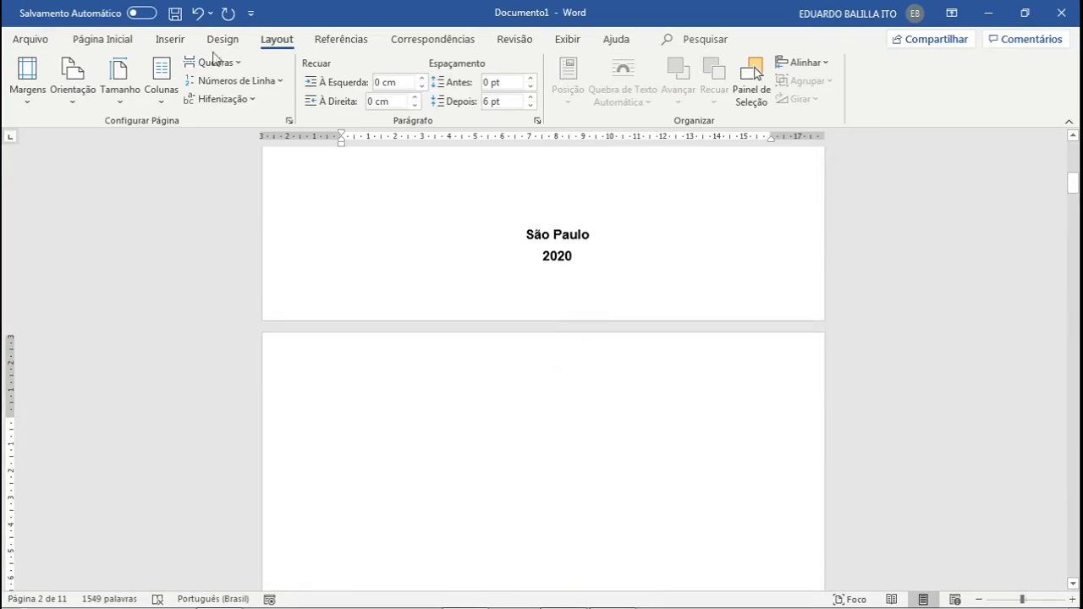
click(110, 39)
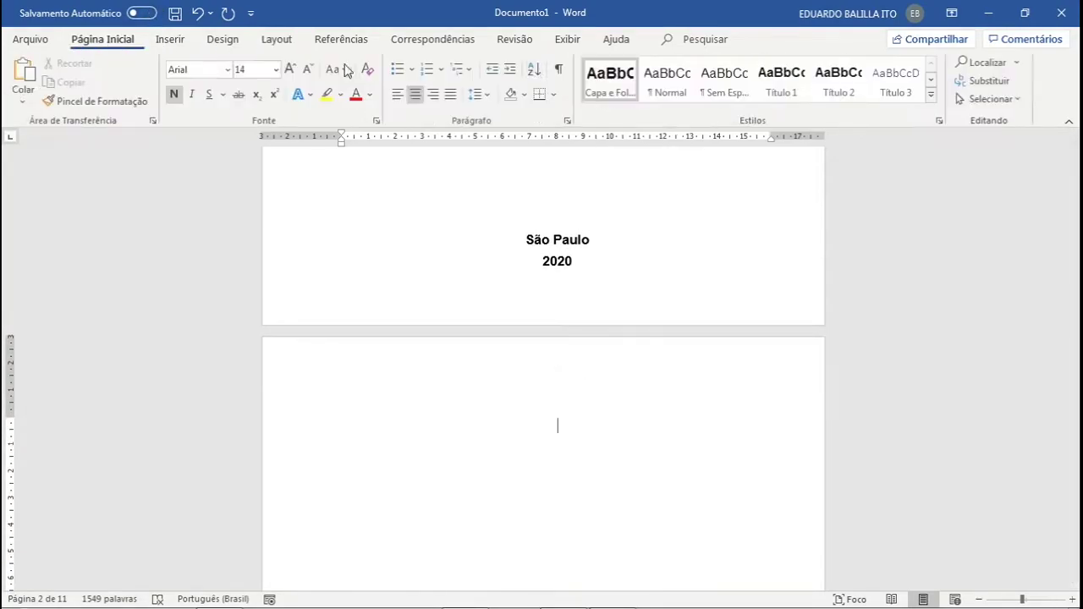
click(559, 69)
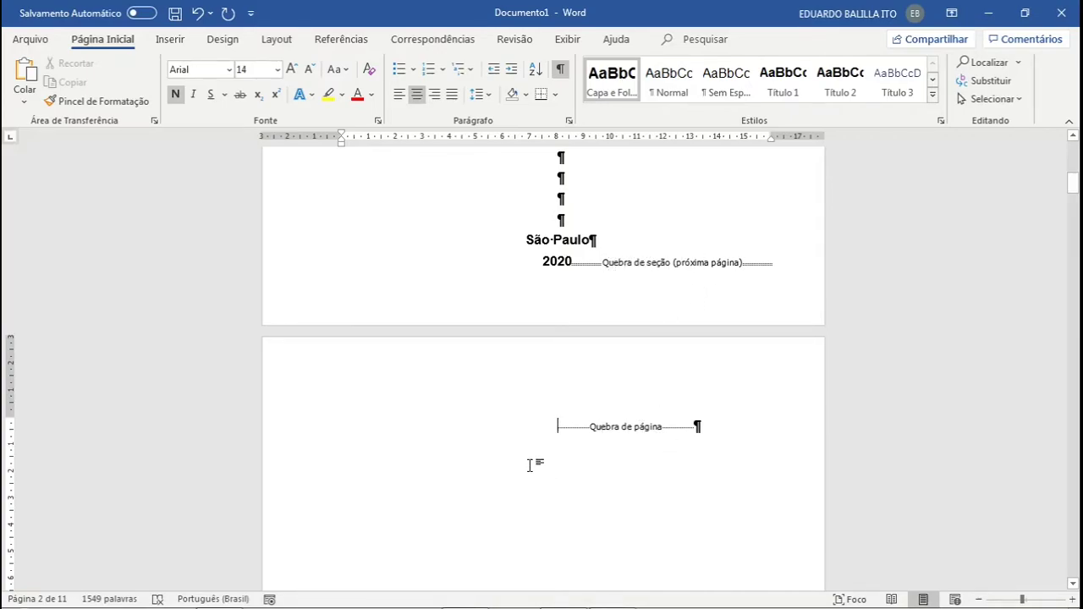
key(Delete)
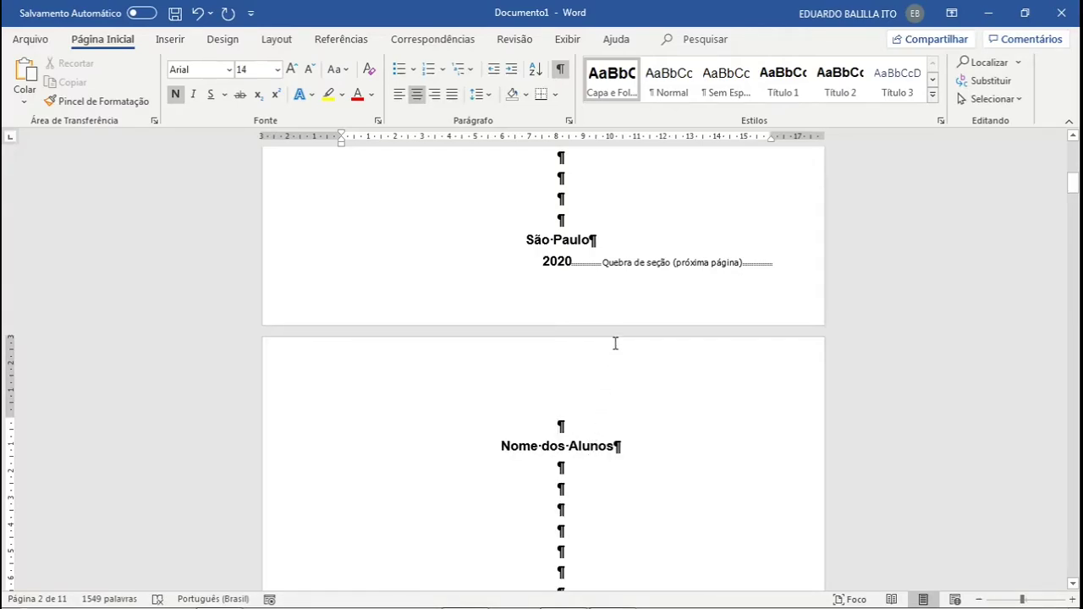
key(Delete)
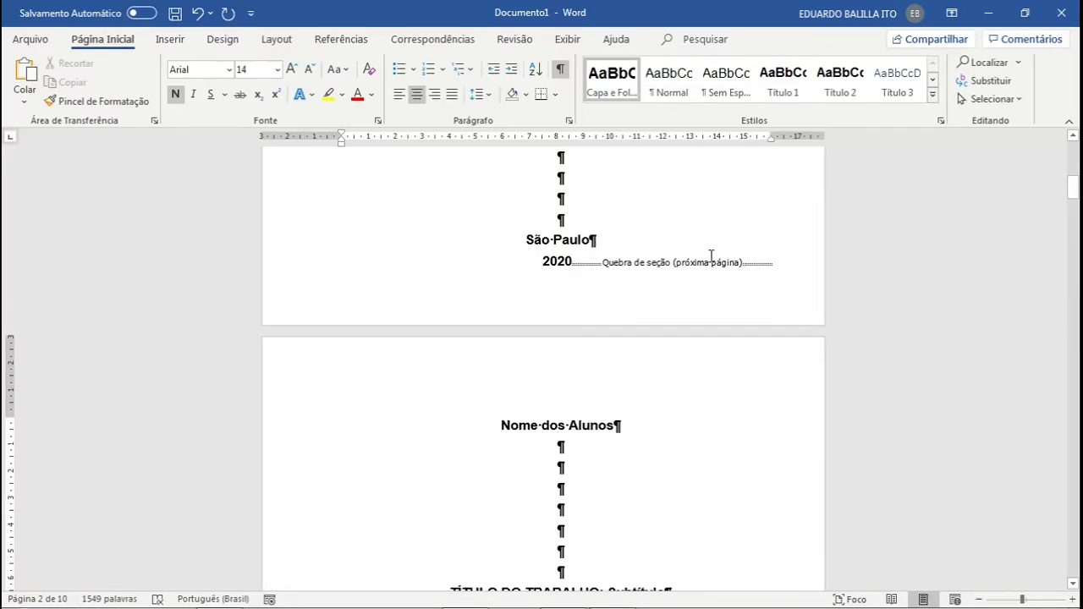
- Check the section labels in the cover page's footer and the title page's header, and return to the body text
double_click(430, 307)
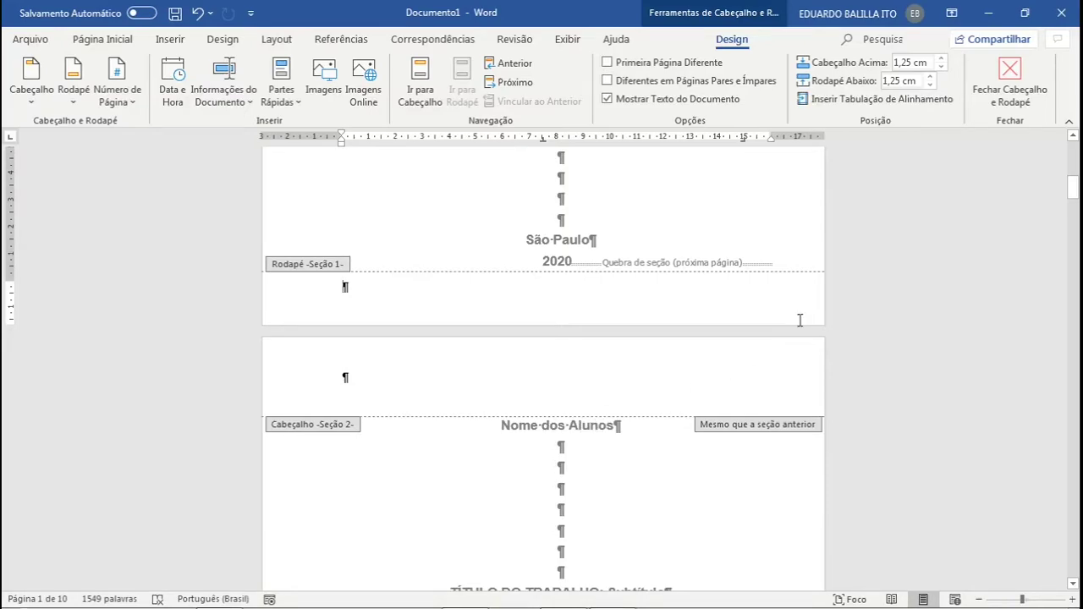
click(870, 381)
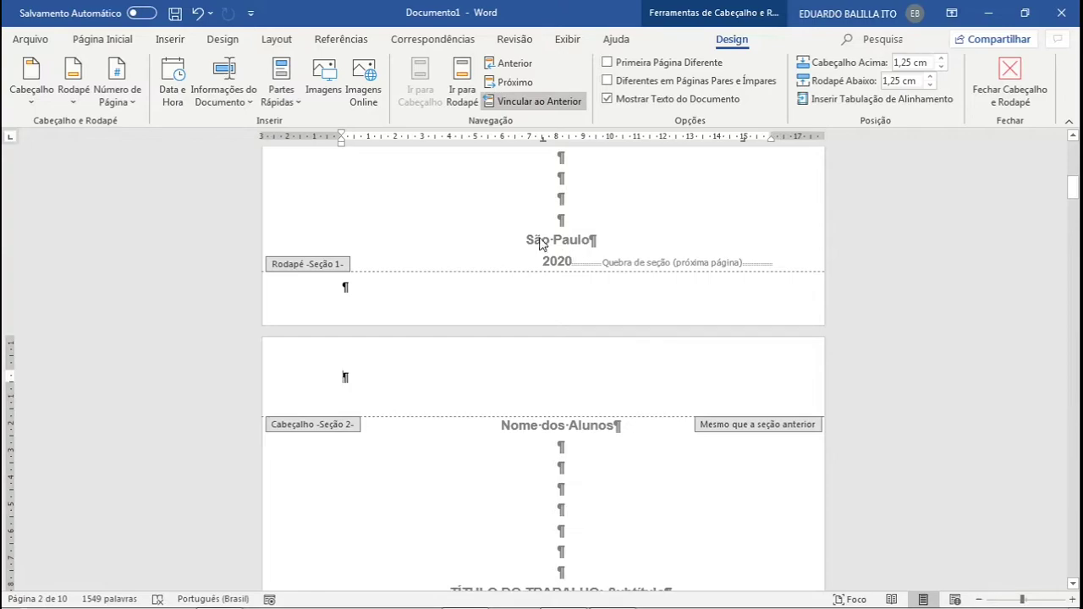
double_click(452, 215)
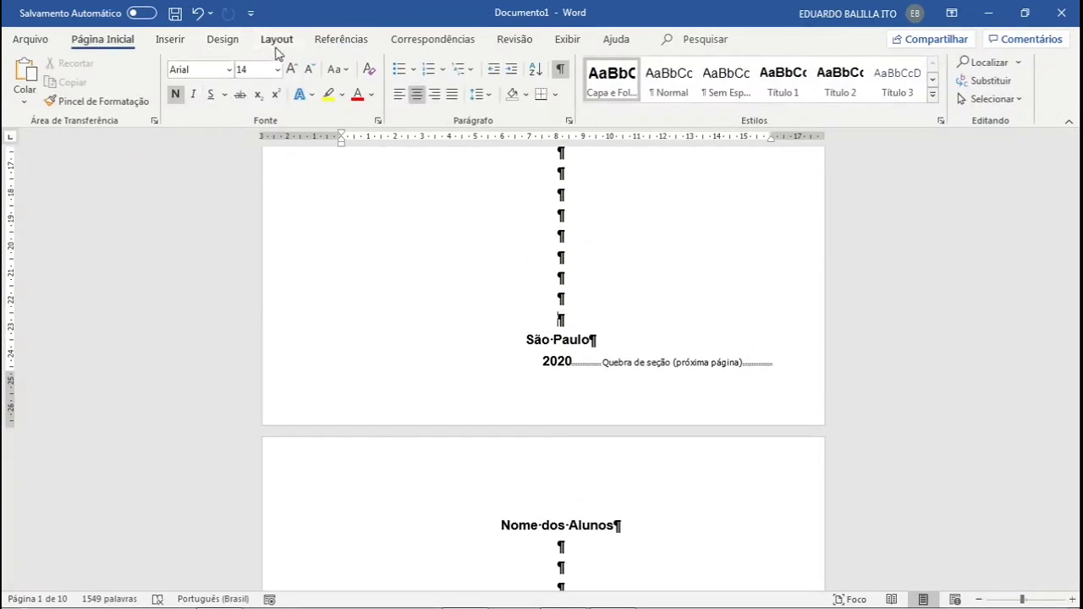
- Review the pages and their break marks from the cover and title page through to the SUMÁRIO page
scroll(580, 320, up, 8)
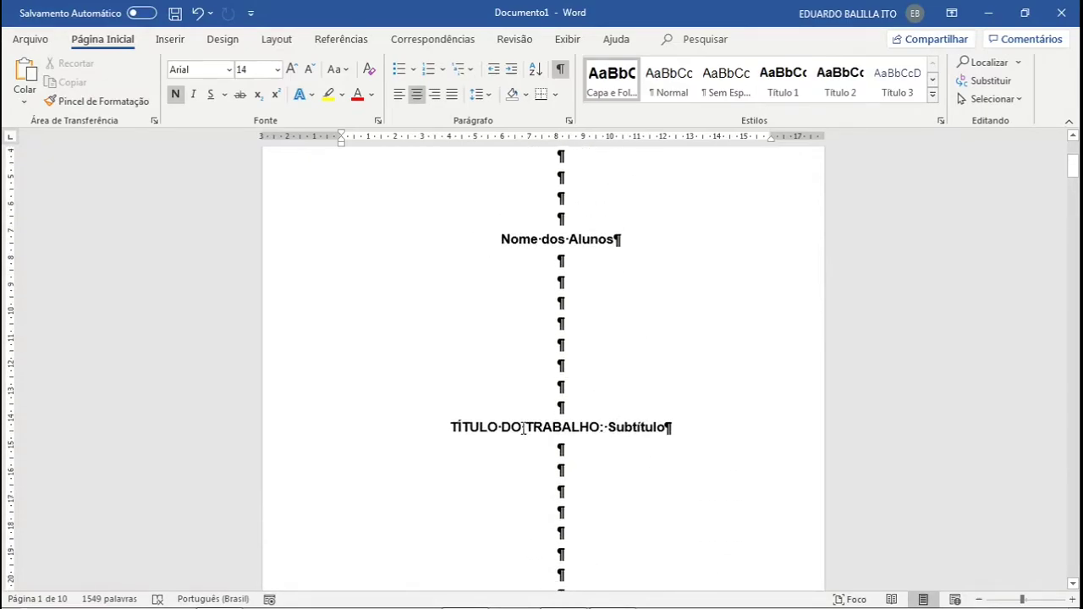
scroll(631, 408, down, 12)
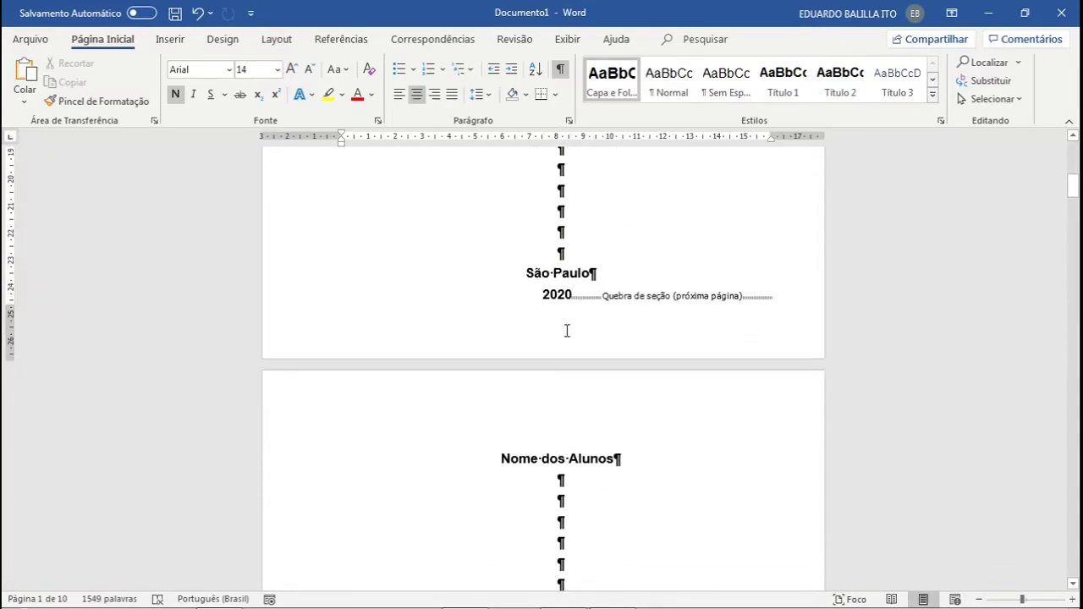
scroll(575, 397, down, 6)
scroll(649, 353, up, 3)
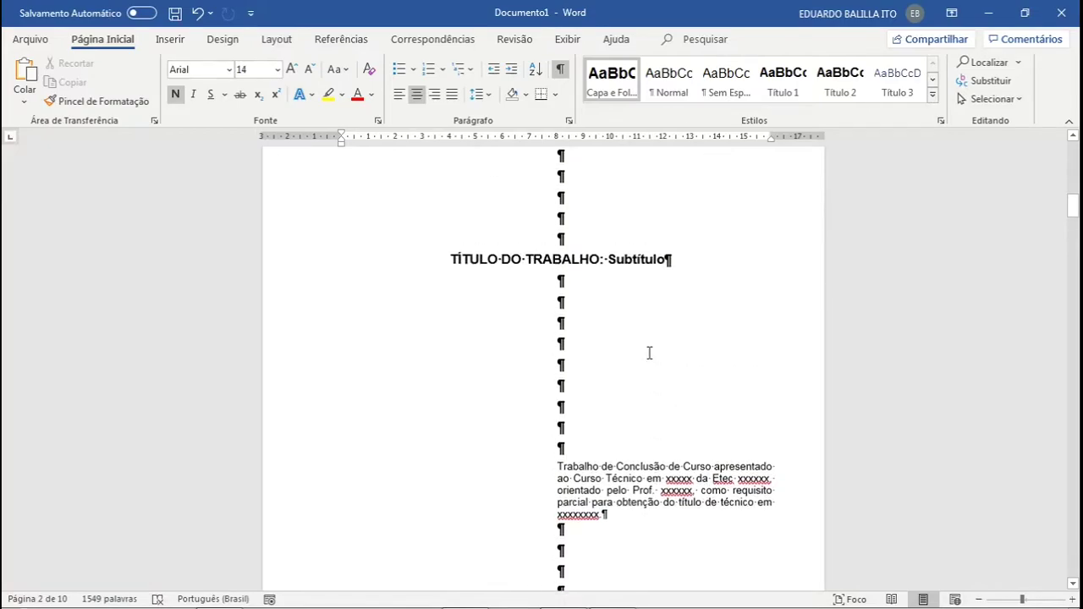
click(980, 600)
click(980, 599)
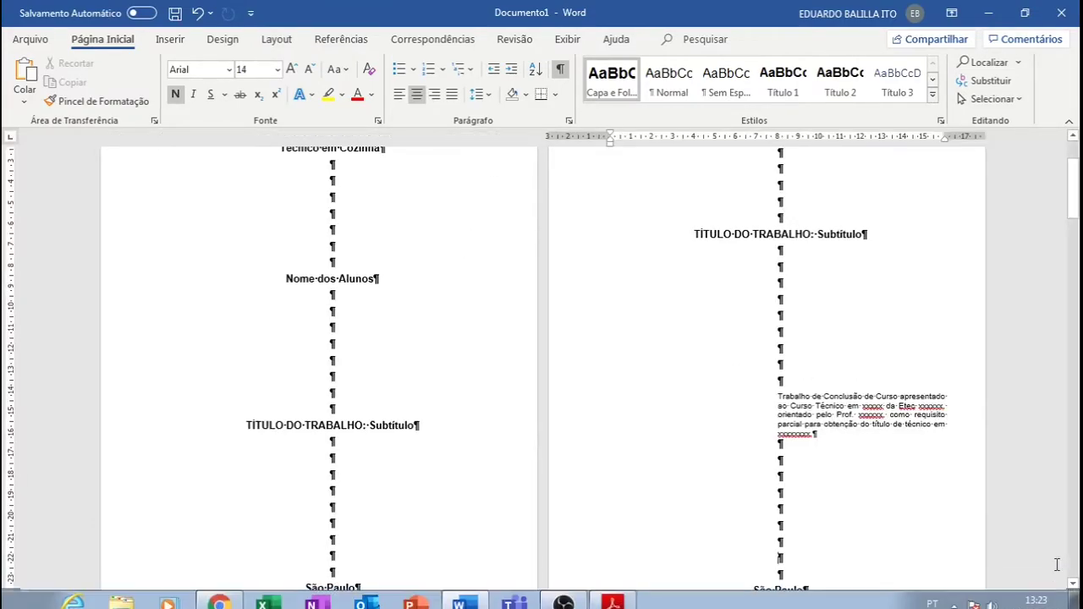
click(1071, 599)
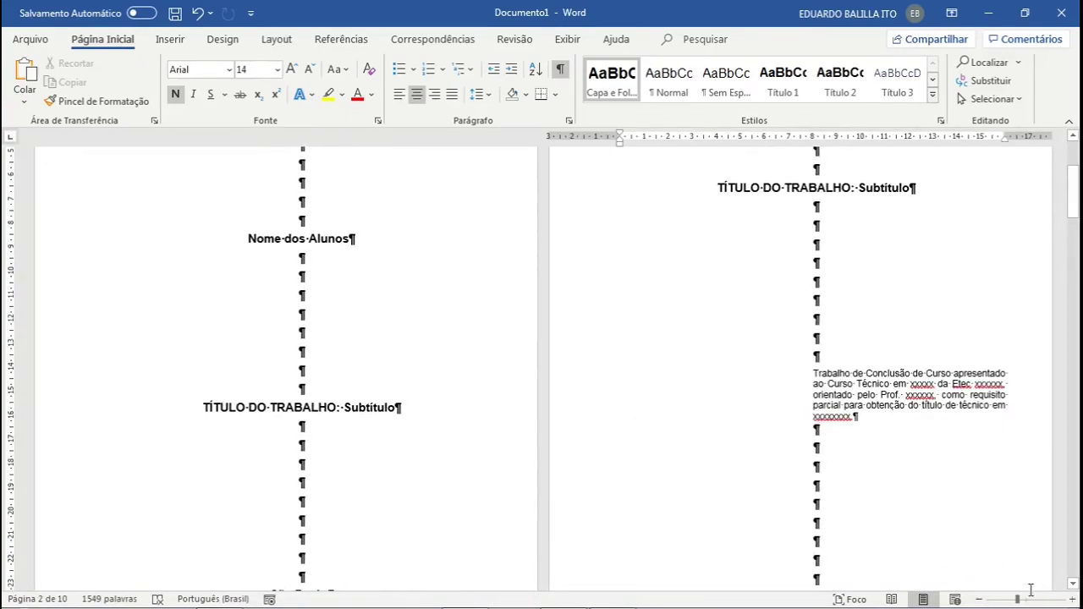
click(1072, 599)
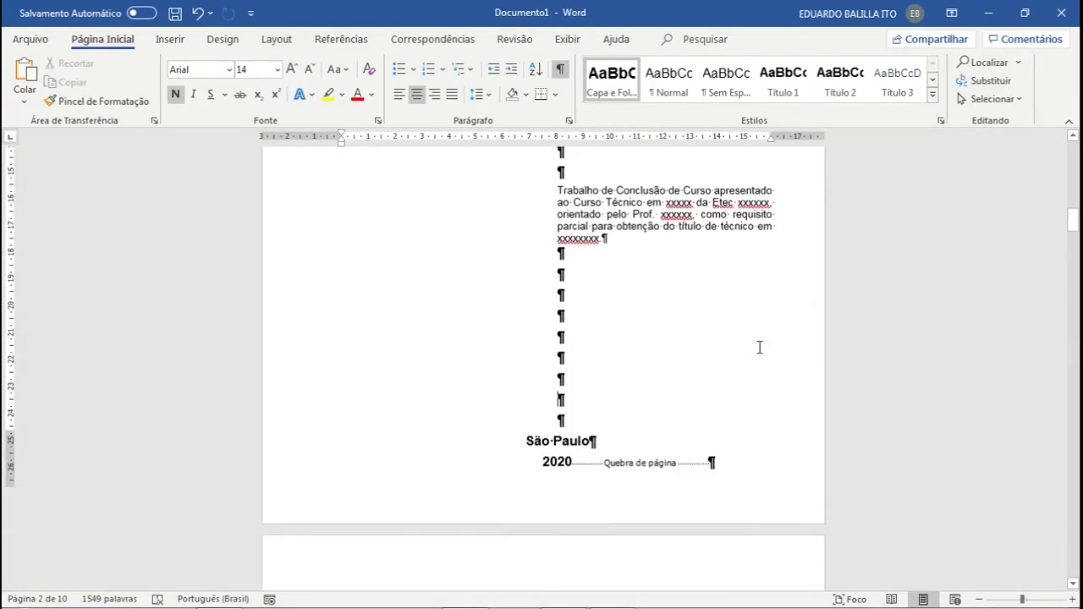
scroll(760, 347, down, 12)
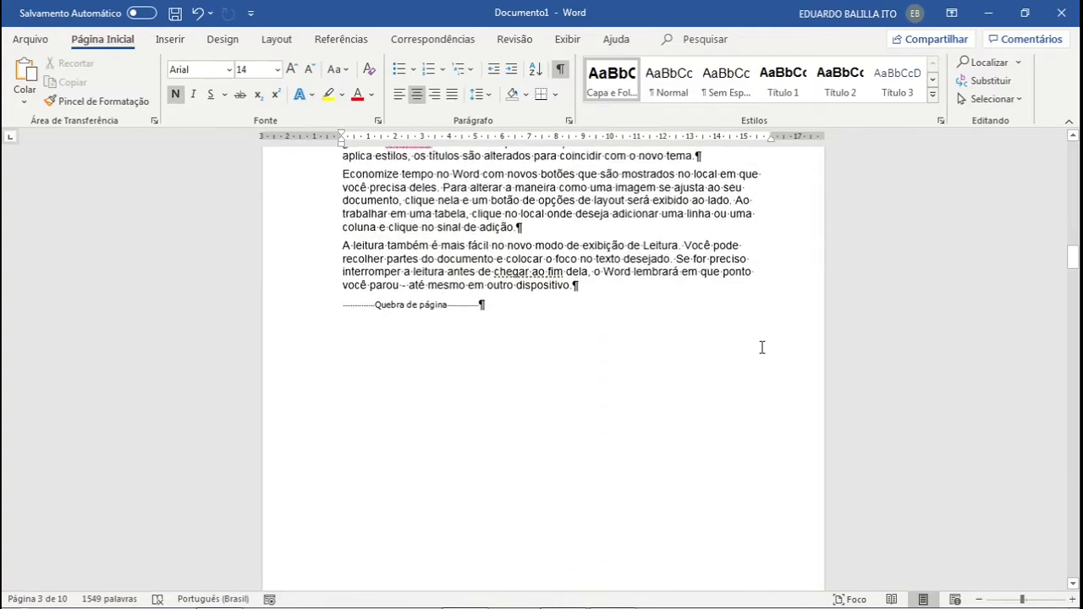
scroll(762, 347, down, 15)
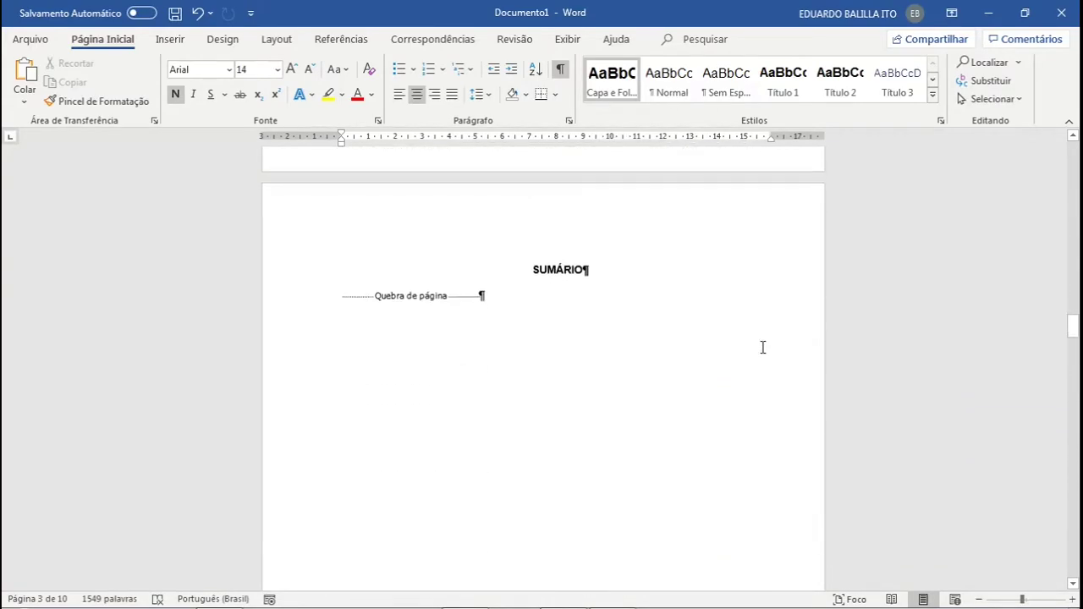
- Insert a next-page section break after the SUMÁRIO heading, ahead of the existing page break
scroll(763, 347, down, 2)
scroll(762, 346, up, 2)
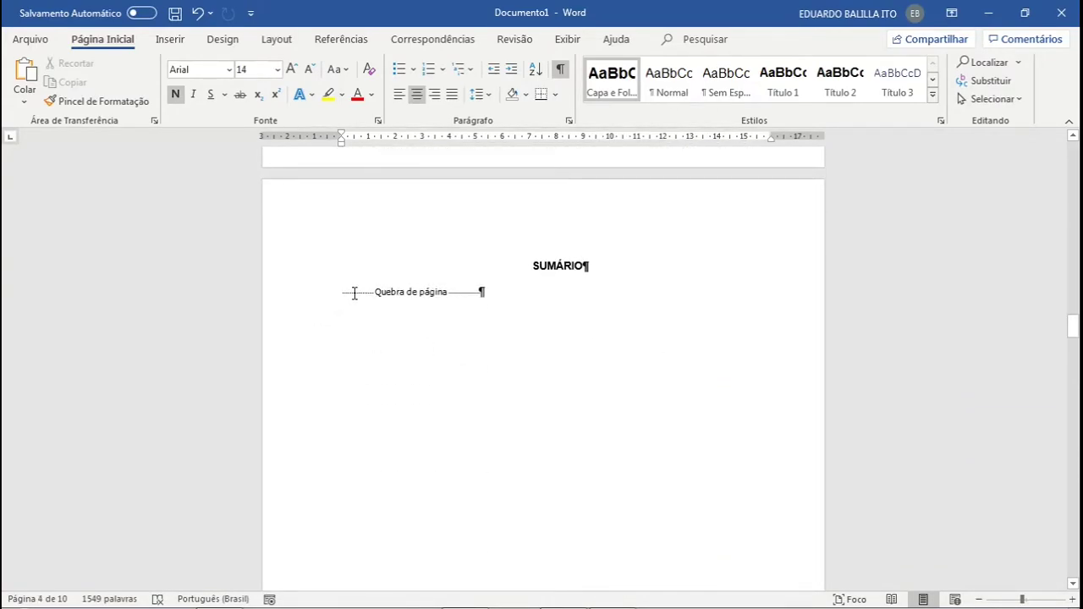
click(340, 292)
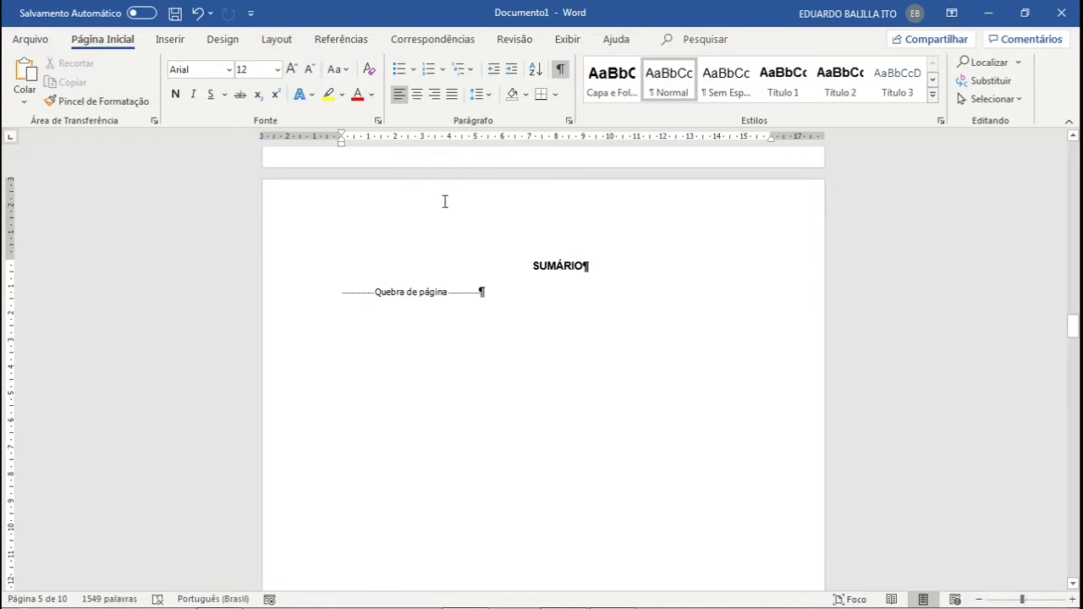
scroll(554, 389, down, 2)
scroll(556, 375, up, 2)
click(286, 40)
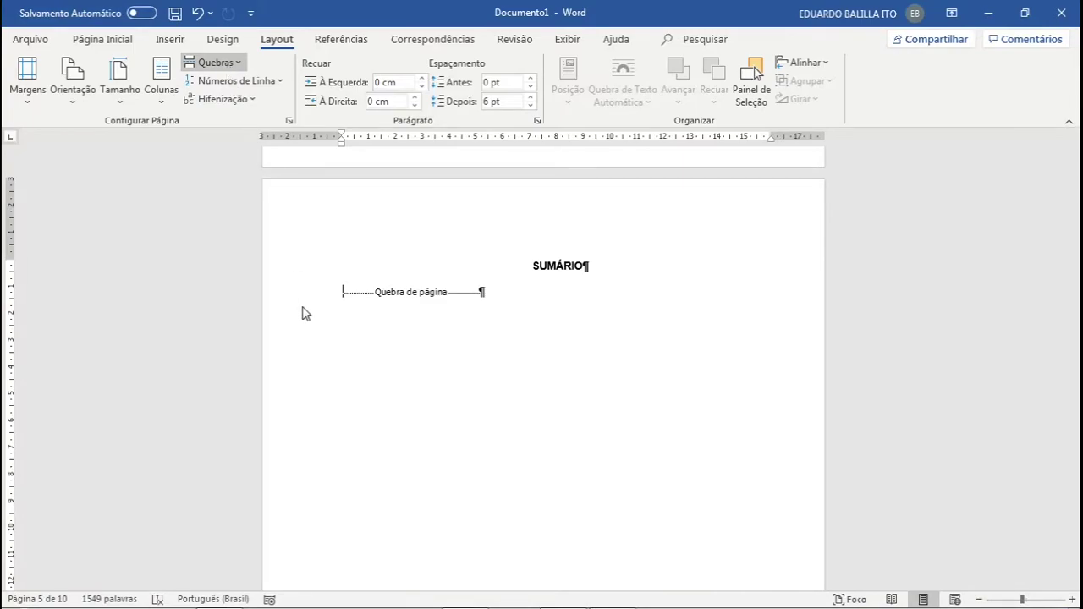
key(ctrl+Return)
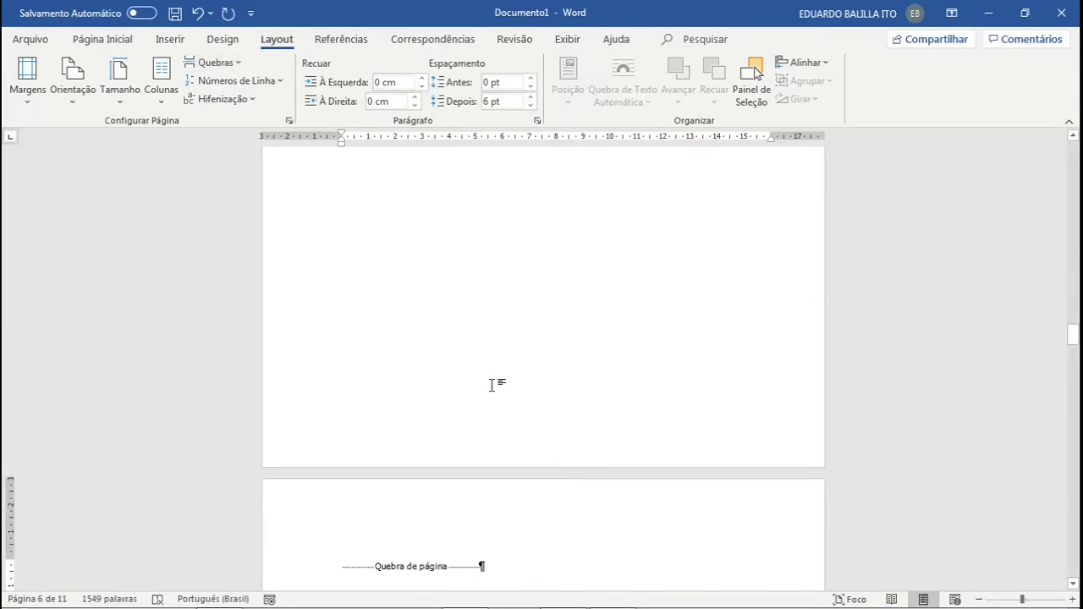
- Delete the leftover page break and its paragraph mark above the 1 INTRODUÇÃO heading
scroll(491, 508, down, 2)
key(Delete)
key(Delete)
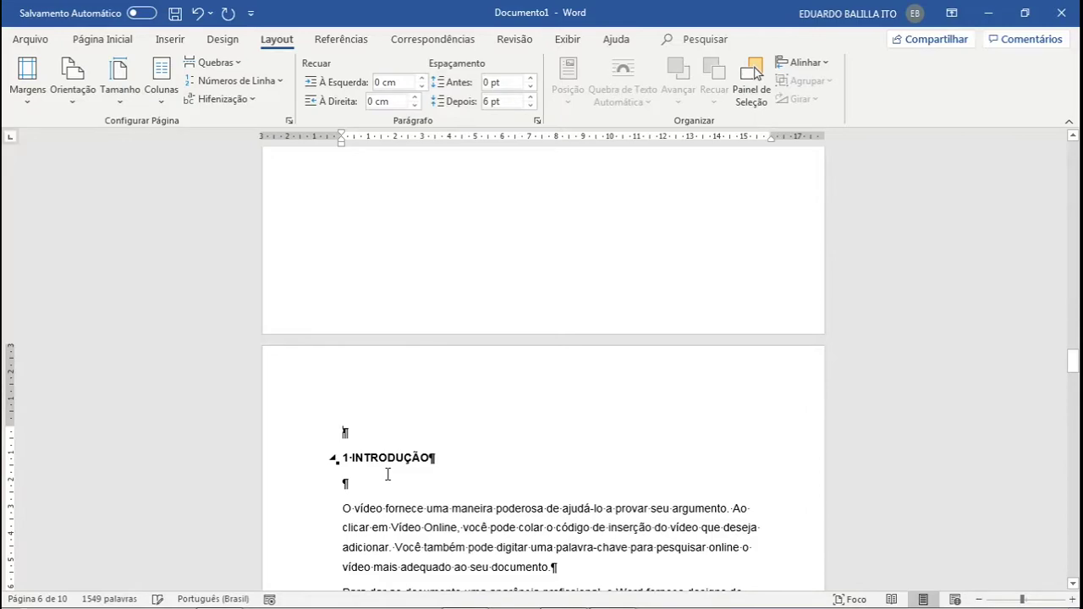
scroll(387, 446, up, 3)
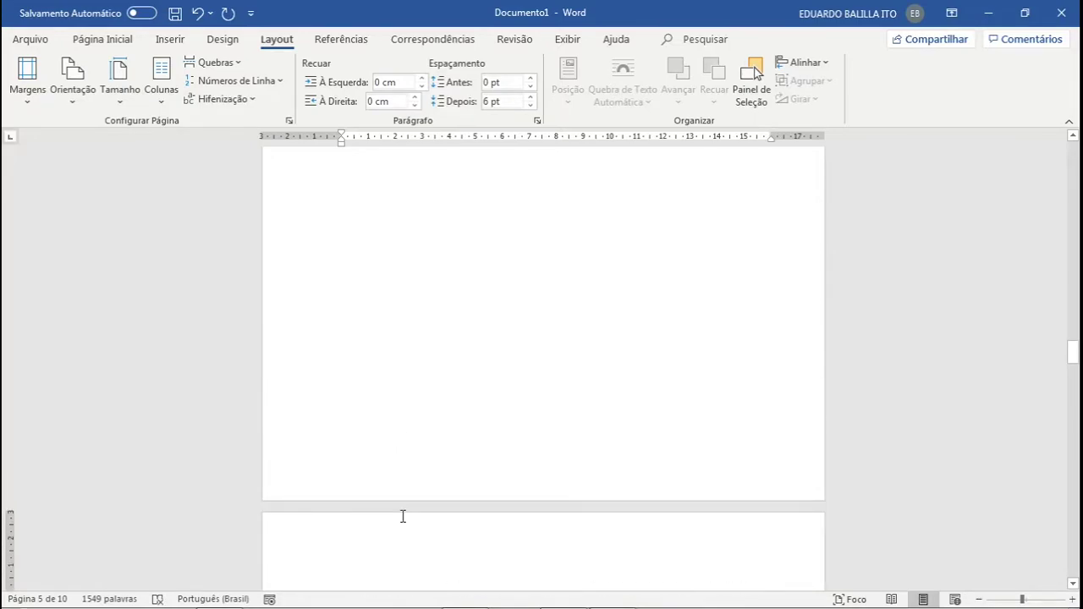
- Open the header on the INTRODUÇÃO page, enter the test text AAAAAAAA, and check the preceding pages' headers for it
scroll(402, 515, down, 2)
double_click(360, 459)
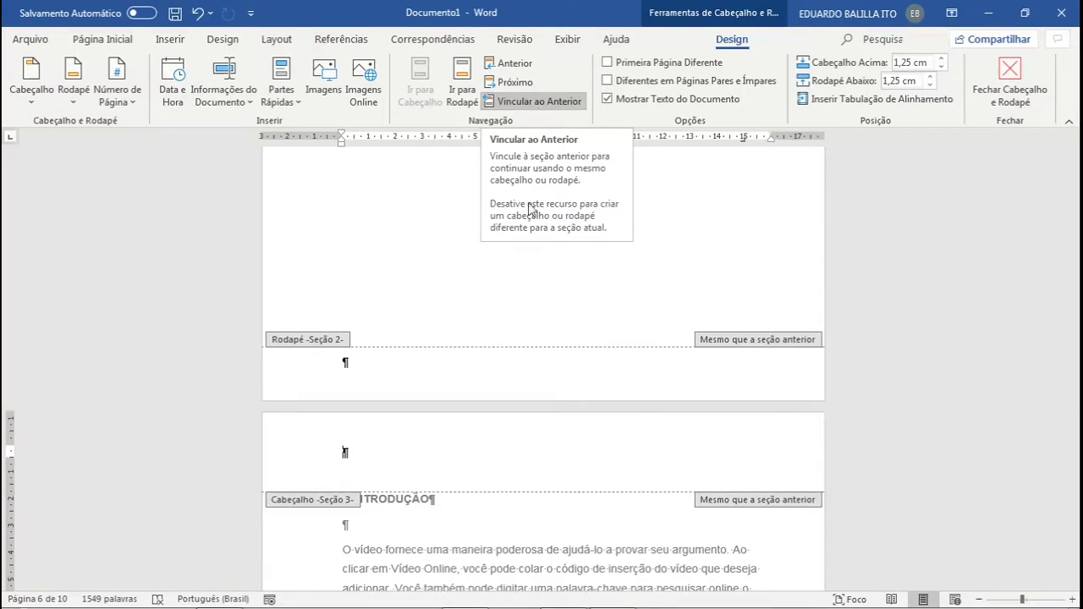
text(AAAAAAAA)
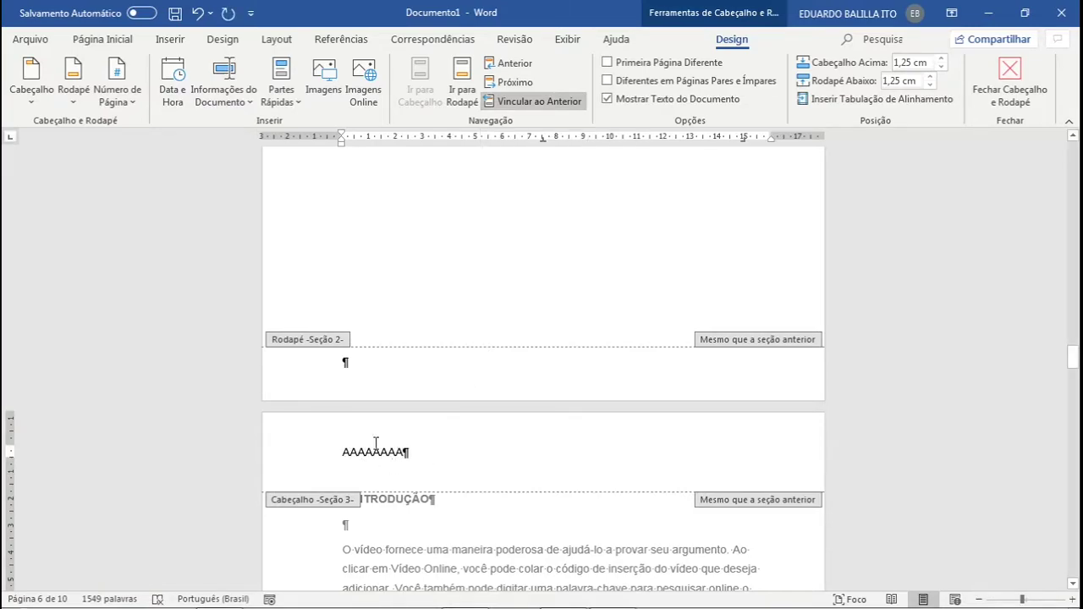
scroll(376, 442, up, 10)
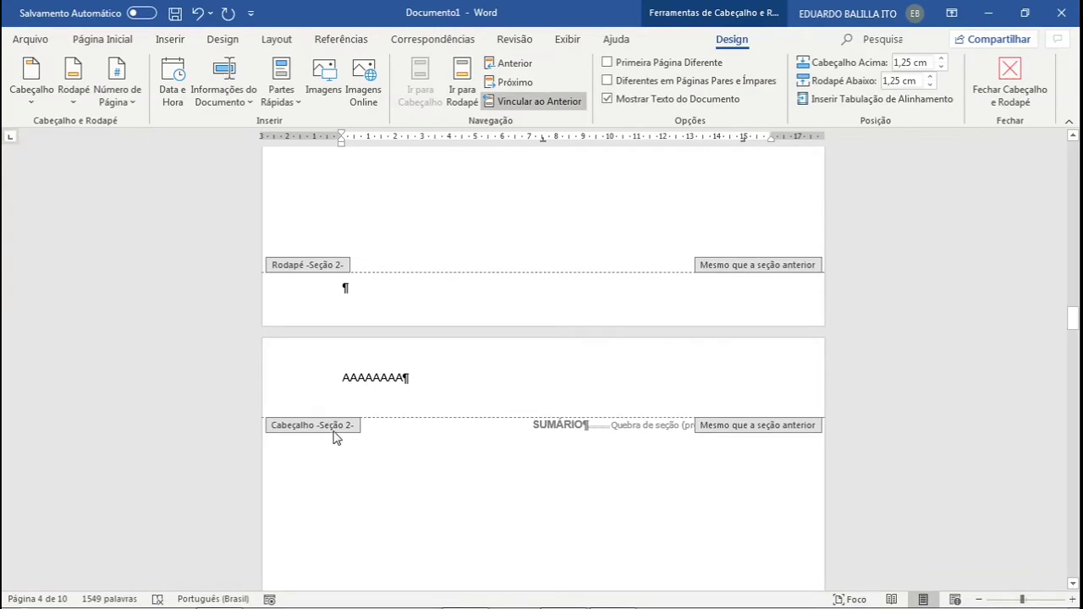
scroll(385, 385, up, 5)
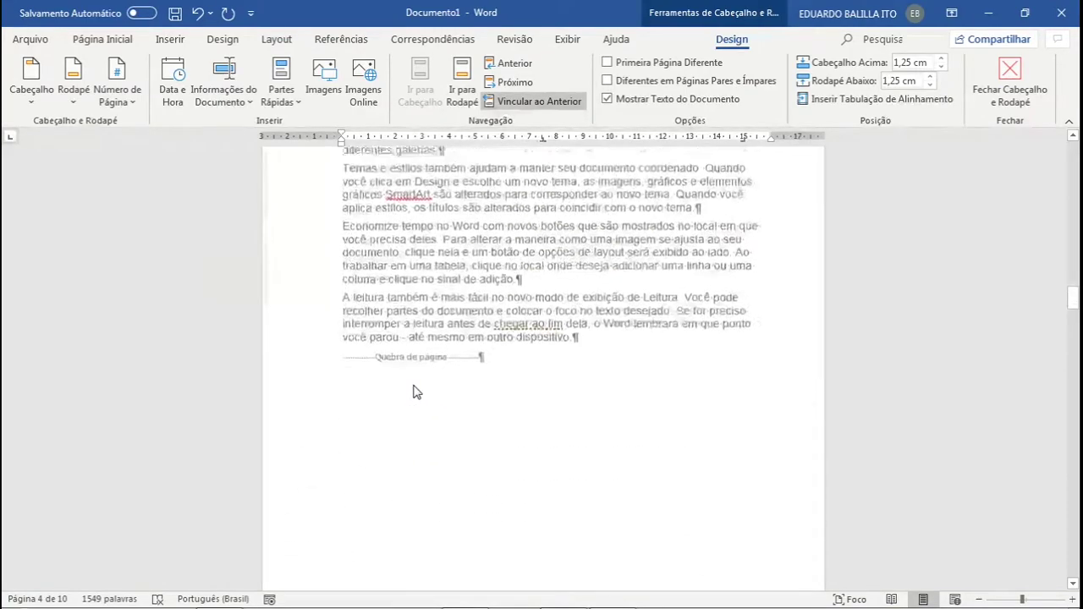
scroll(413, 385, down, 8)
scroll(423, 398, down, 10)
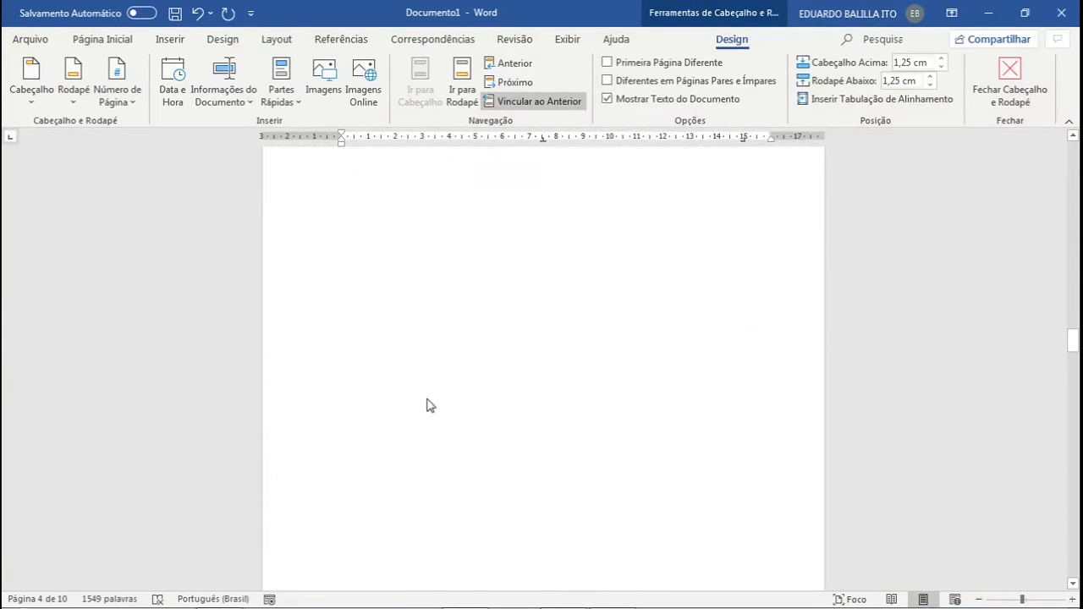
- Delete the test text AAAAAAAA from the section 3 header
key(BackSpace)
key(BackSpace)
key(BackSpace)
key(BackSpace)
key(BackSpace)
key(BackSpace)
key(BackSpace)
key(BackSpace)
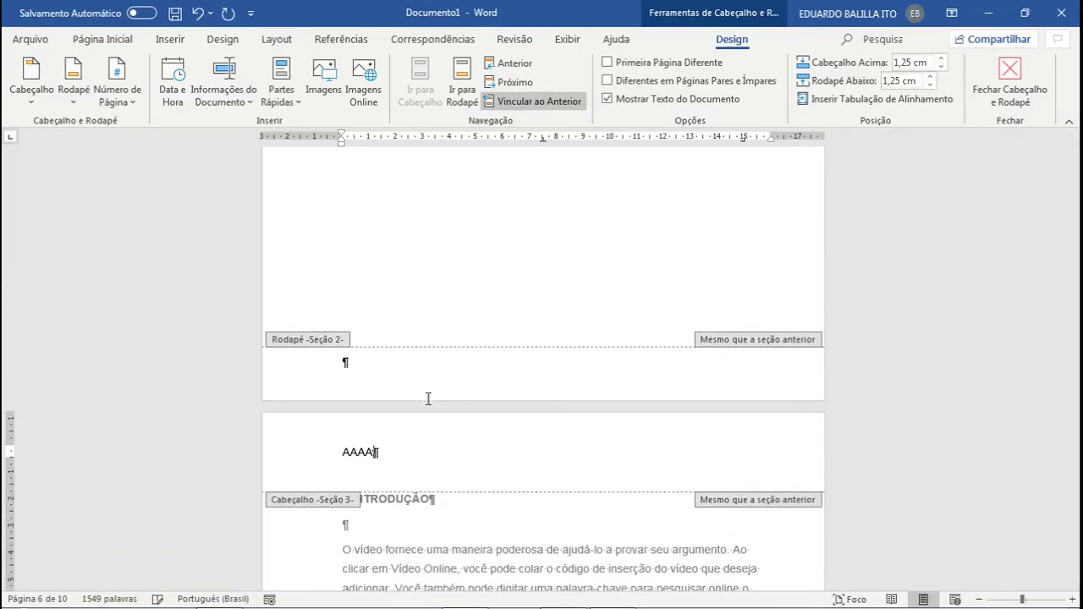
- Unlink the section 3 header on the INTRODUÇÃO page from the previous section
click(508, 103)
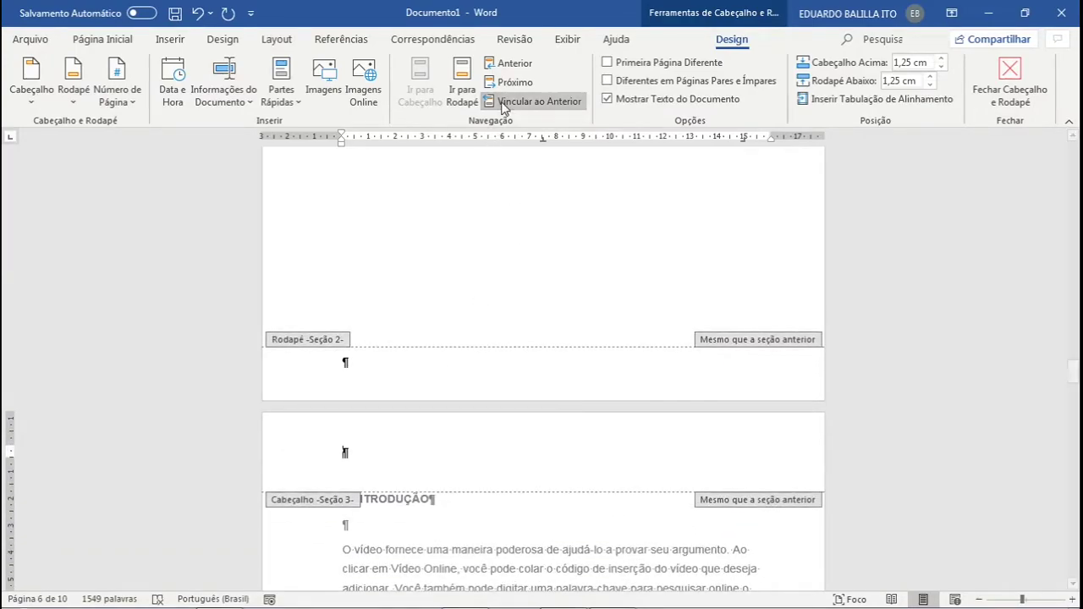
scroll(595, 390, up, 2)
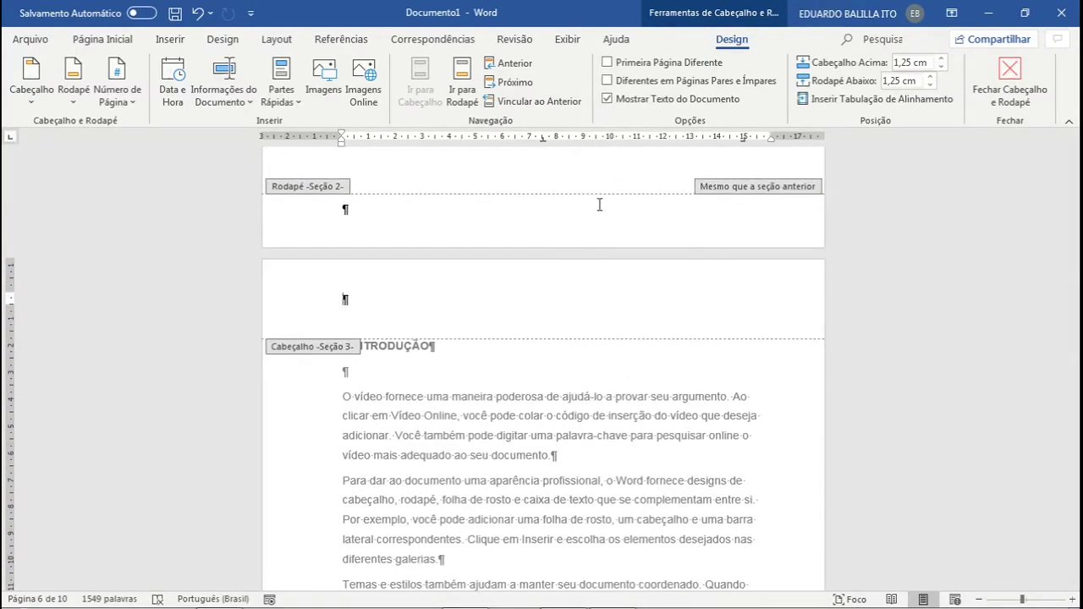
scroll(626, 381, up, 1)
- Test the section 3 header with the text AAAAA, compare it with the SUMÁRIO page's header, and remove the text
text(AAAAA)
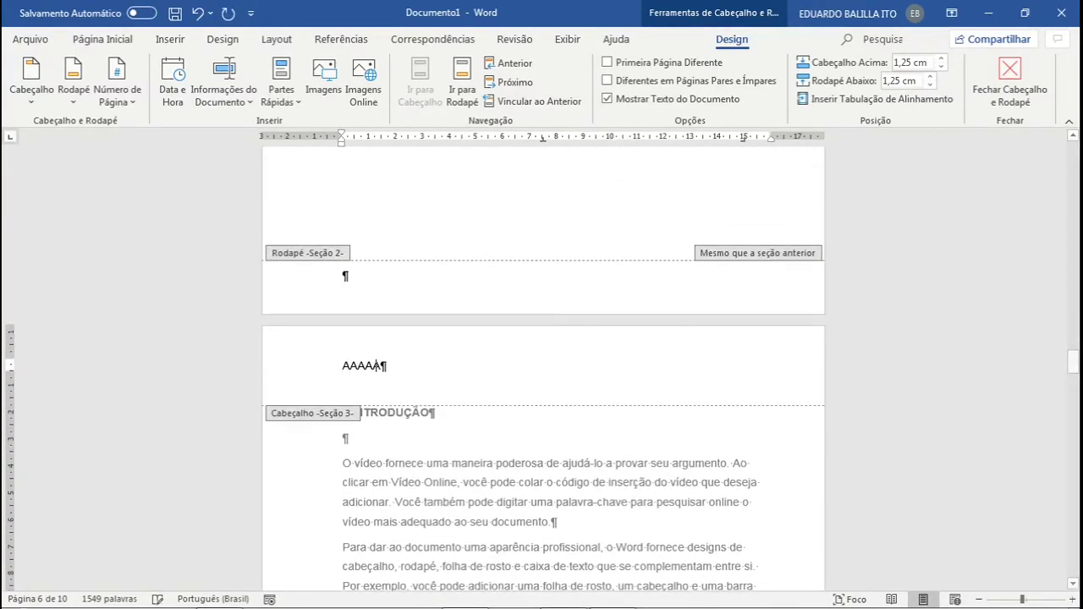
scroll(428, 415, up, 10)
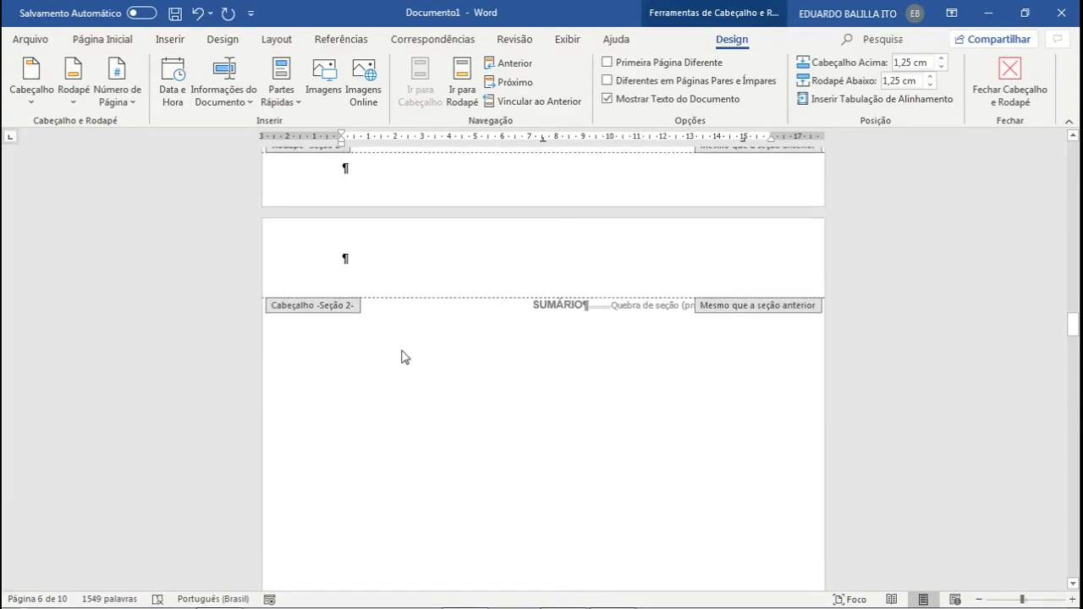
scroll(466, 447, down, 9)
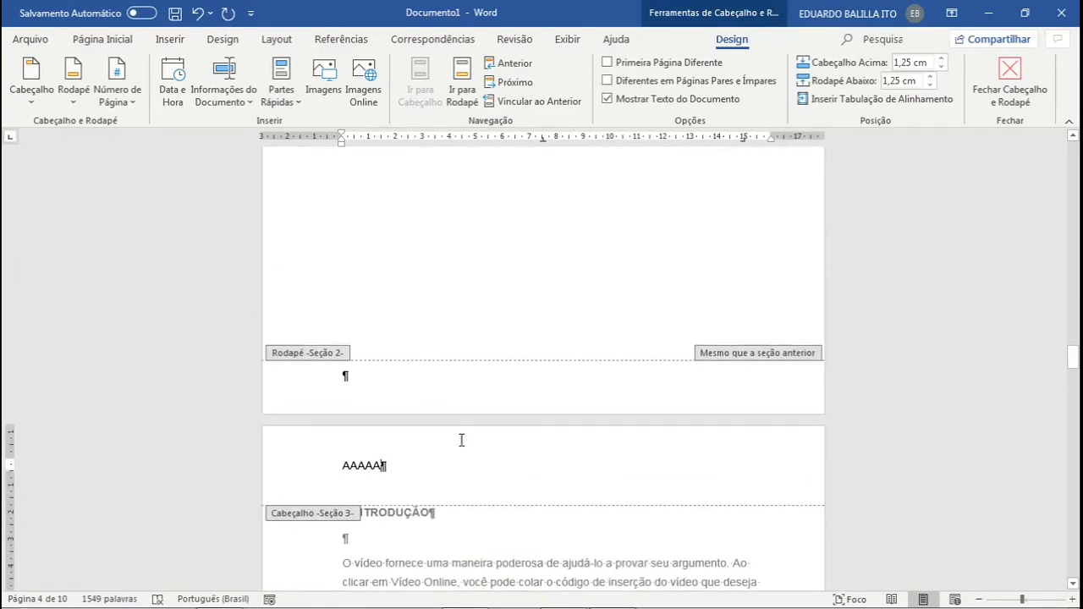
key(BackSpace)
key(BackSpace)
key(BackSpace)
key(BackSpace)
key(BackSpace)
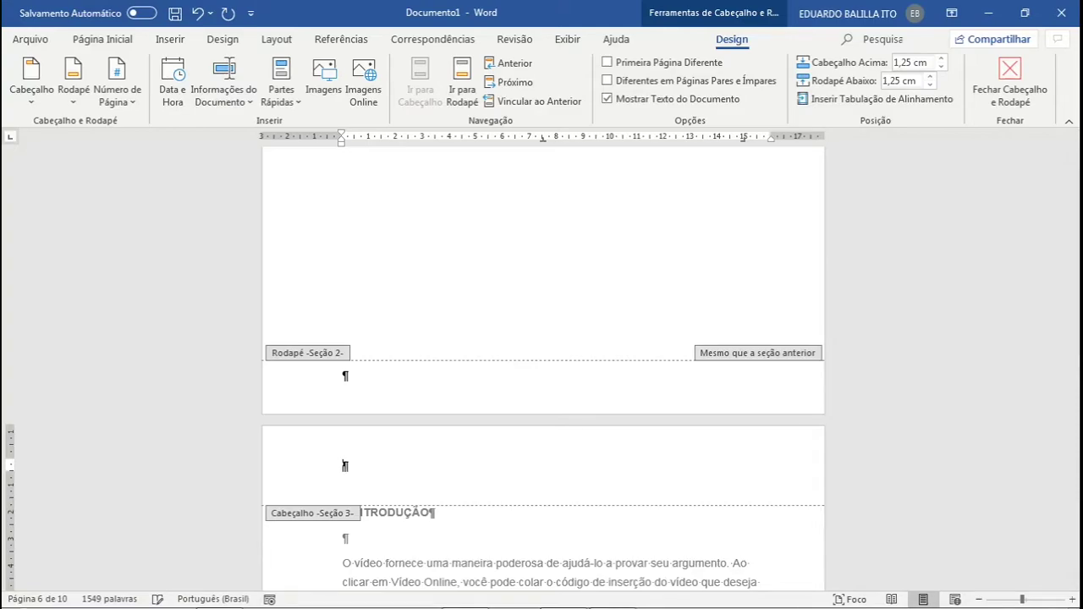
- Unlink the section 2 header on the RESUMO page from section 1 and check the title page's header
scroll(545, 395, up, 3)
scroll(550, 398, up, 15)
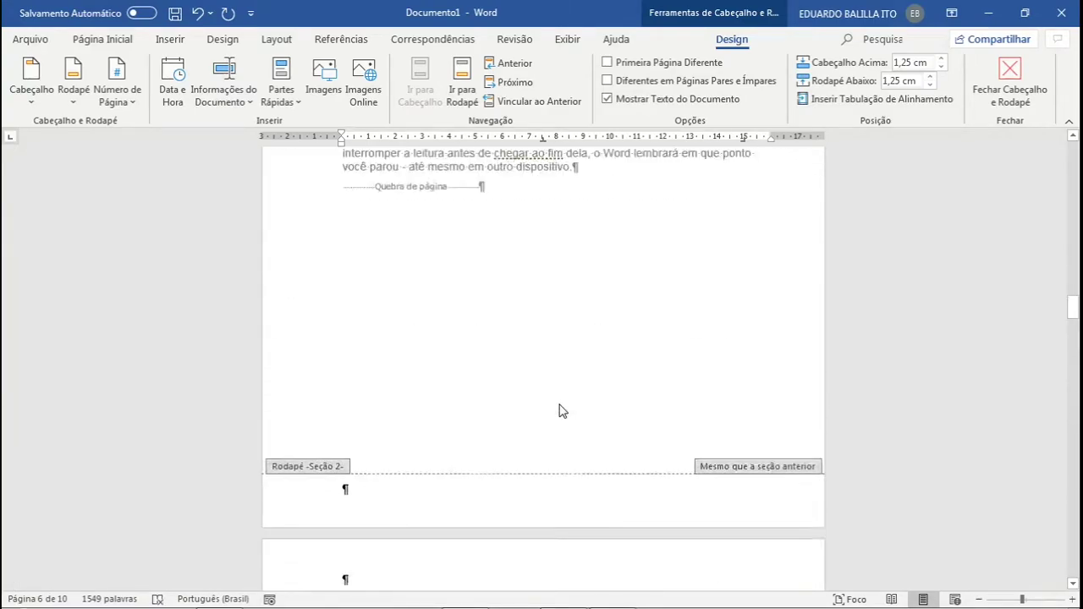
click(510, 64)
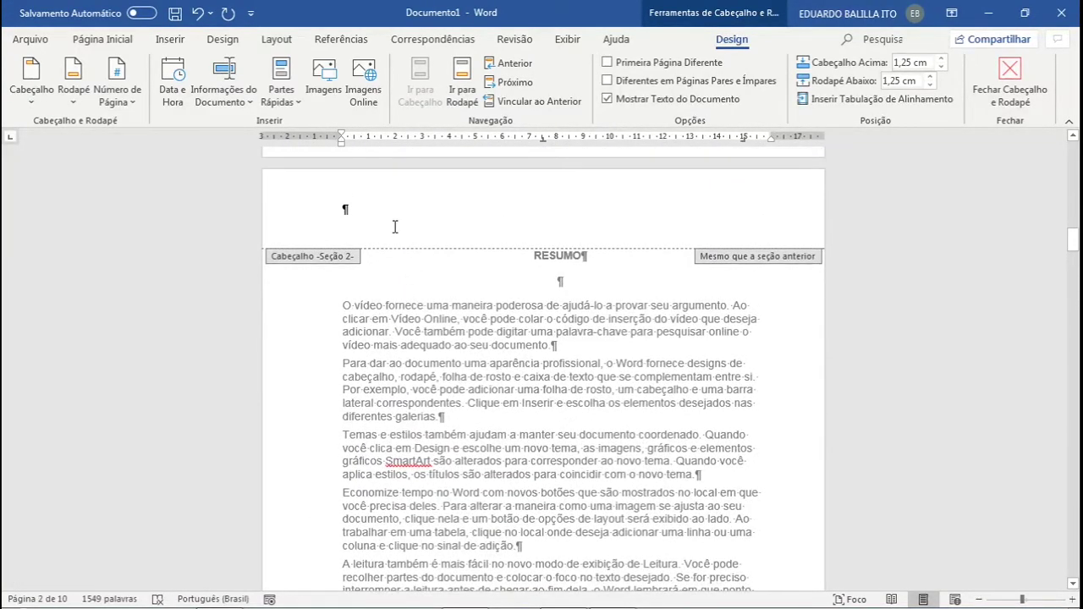
scroll(612, 415, up, 10)
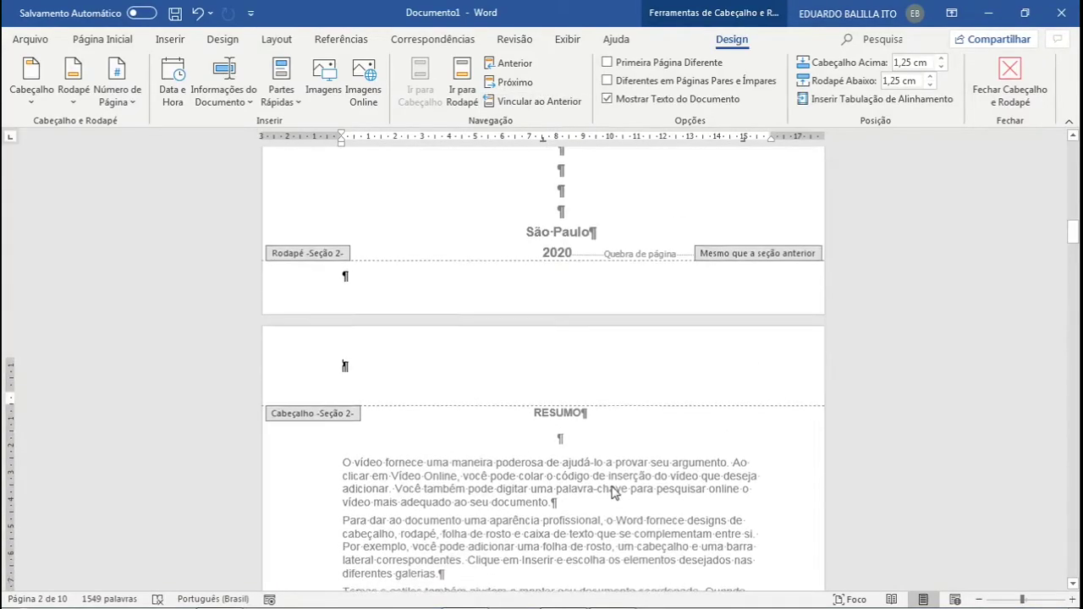
scroll(615, 494, up, 8)
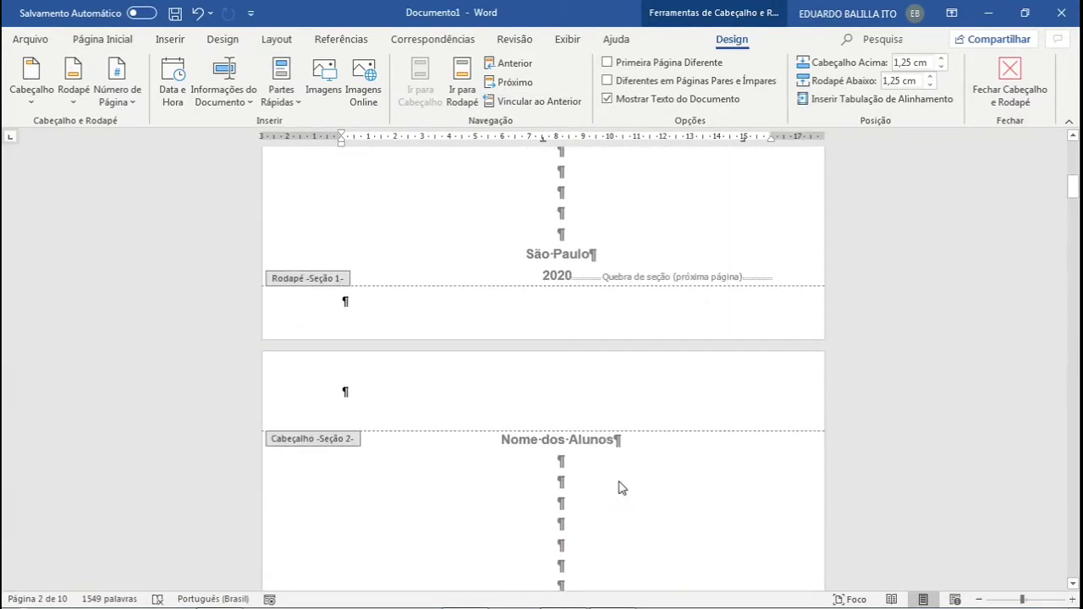
scroll(338, 279, up, 2)
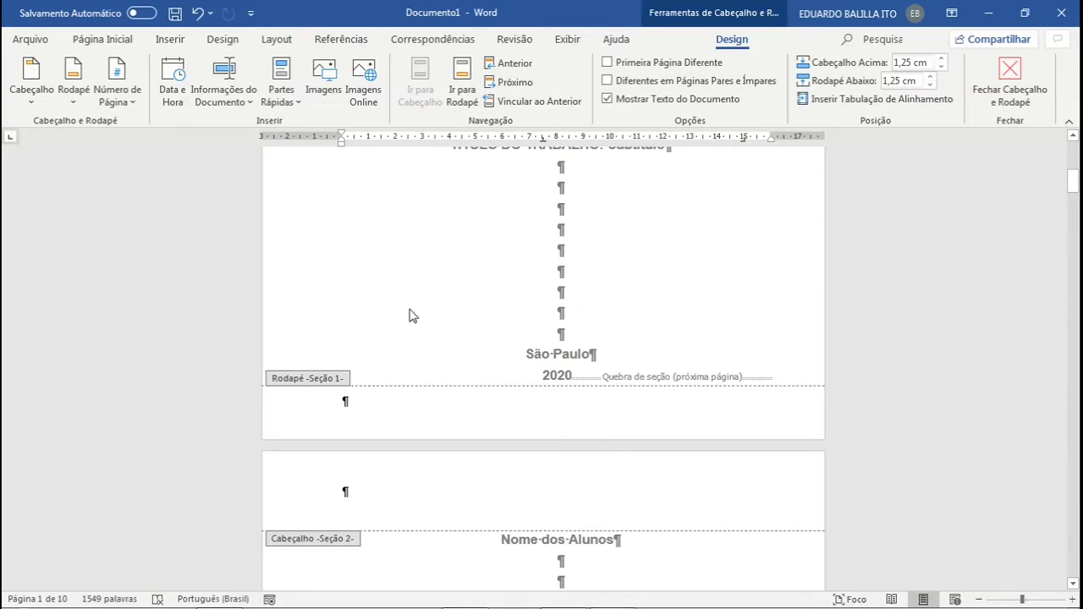
- Set the page numbering of section 2 to start at 1 from the title page's header
scroll(471, 488, down, 3)
click(551, 349)
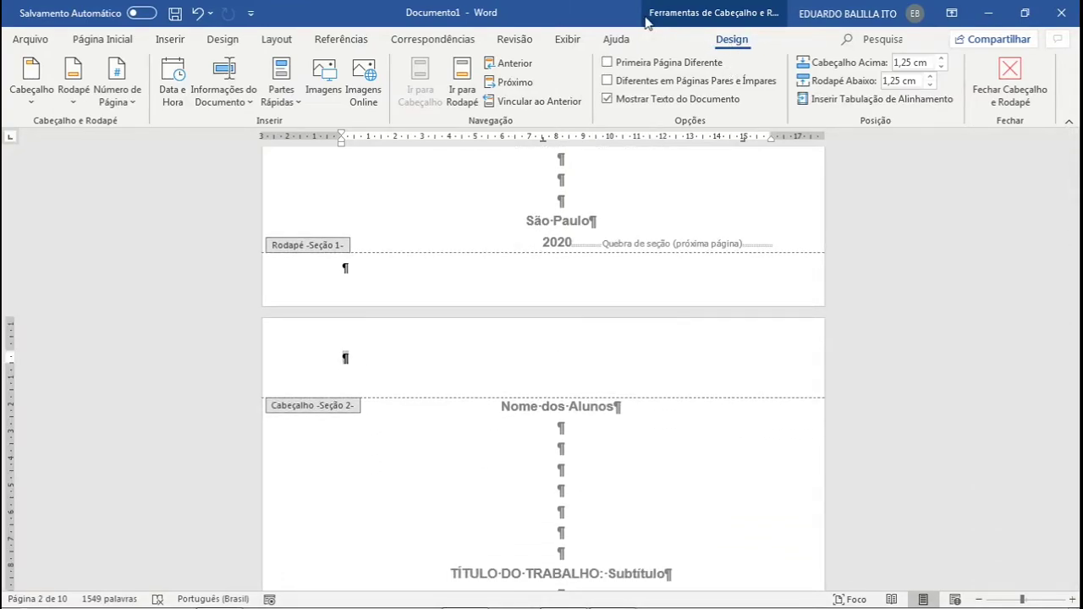
click(129, 103)
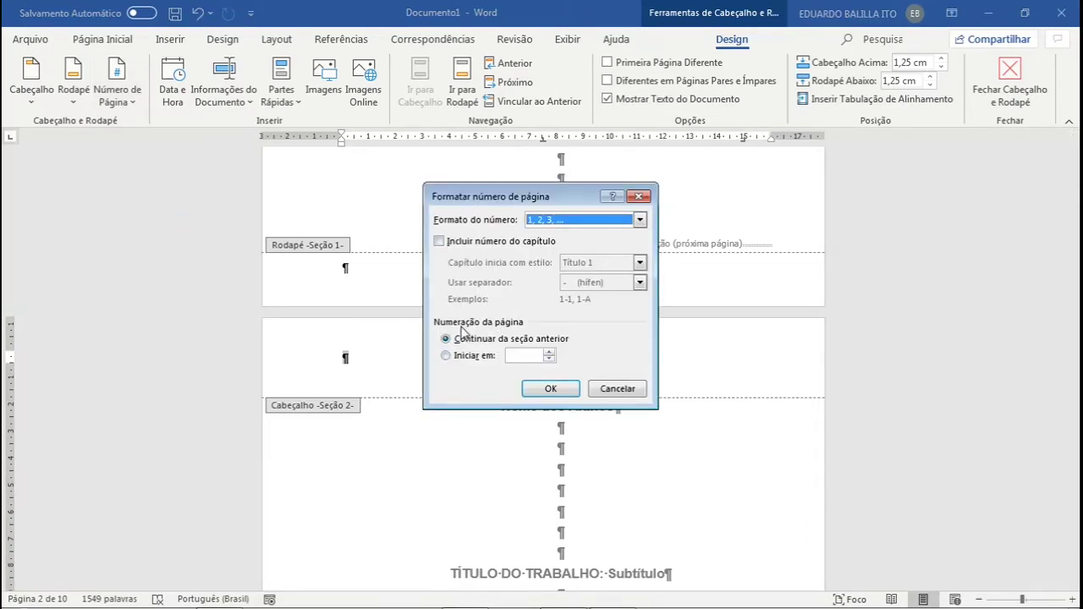
click(446, 356)
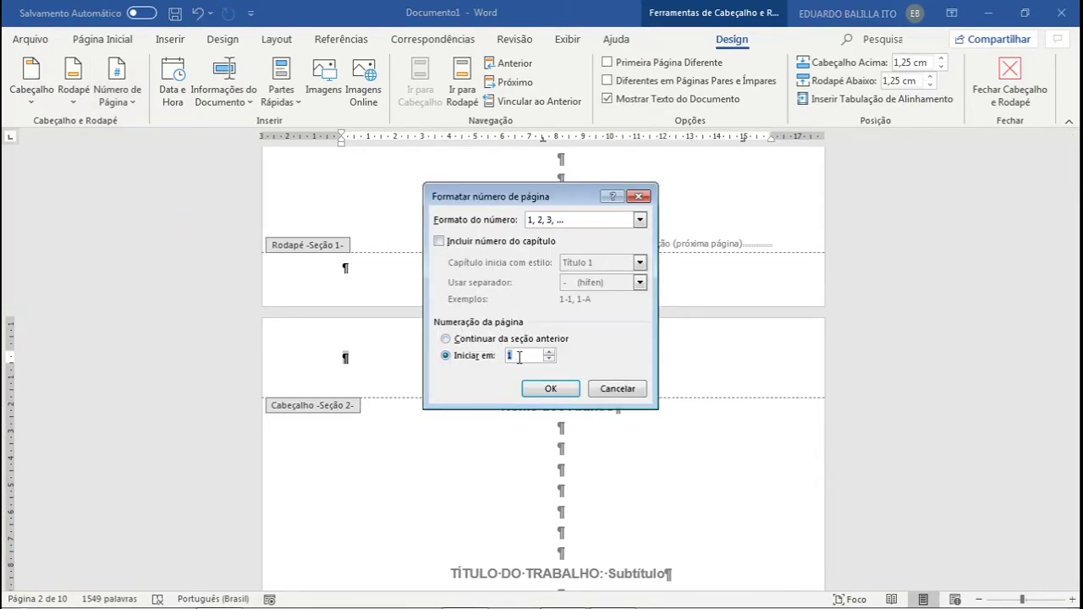
click(565, 391)
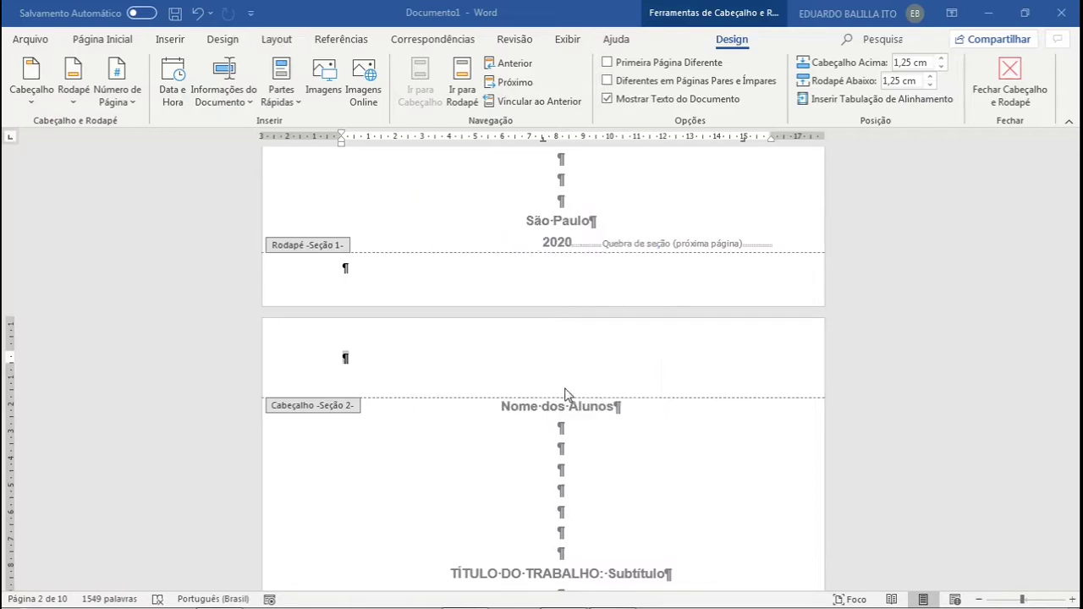
- Review the section labels in the headers and footers from the cover page through to the SUMÁRIO page
scroll(566, 388, up, 1)
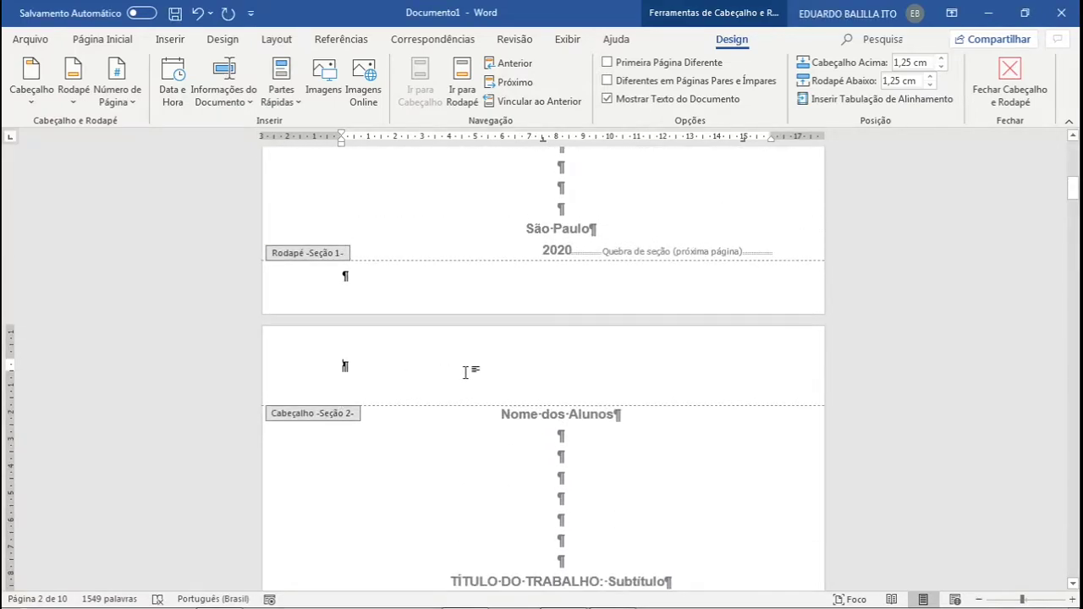
scroll(466, 380, up, 8)
scroll(478, 407, up, 1)
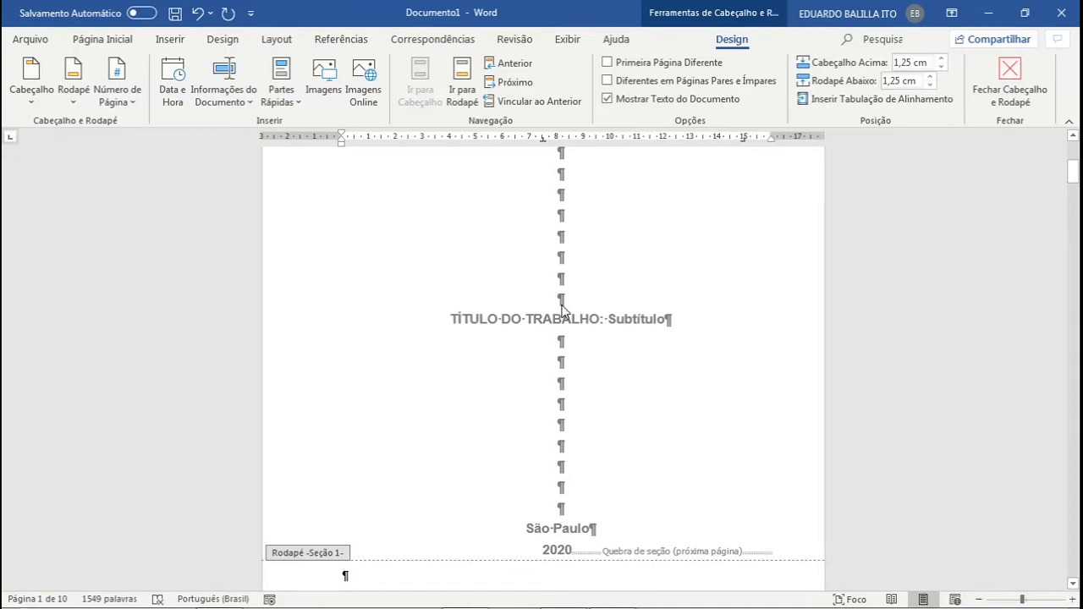
scroll(561, 309, down, 8)
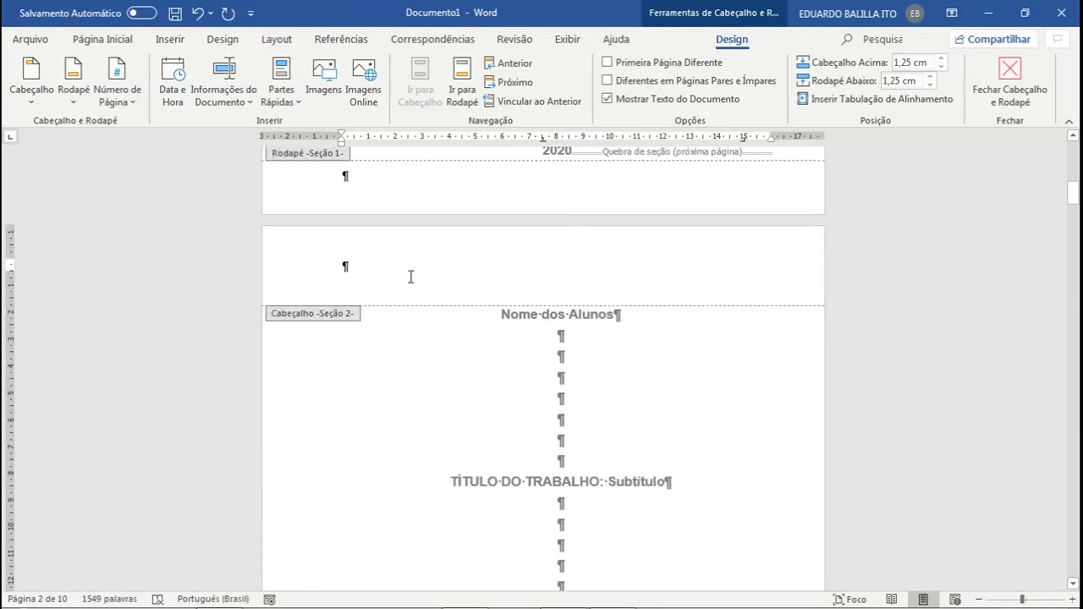
scroll(411, 276, down, 2)
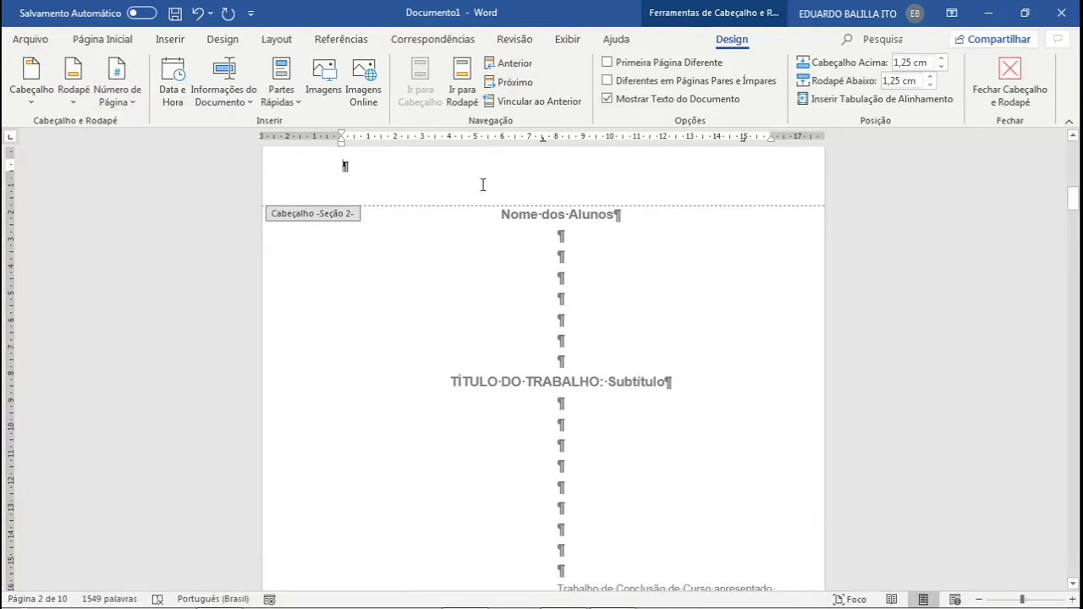
scroll(595, 339, down, 3)
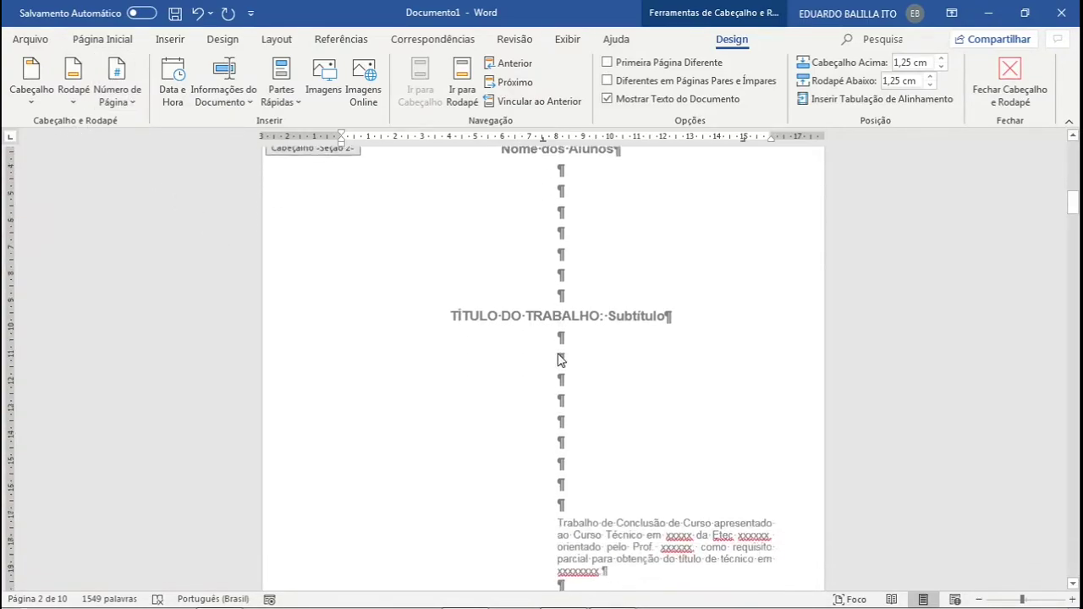
scroll(643, 316, down, 13)
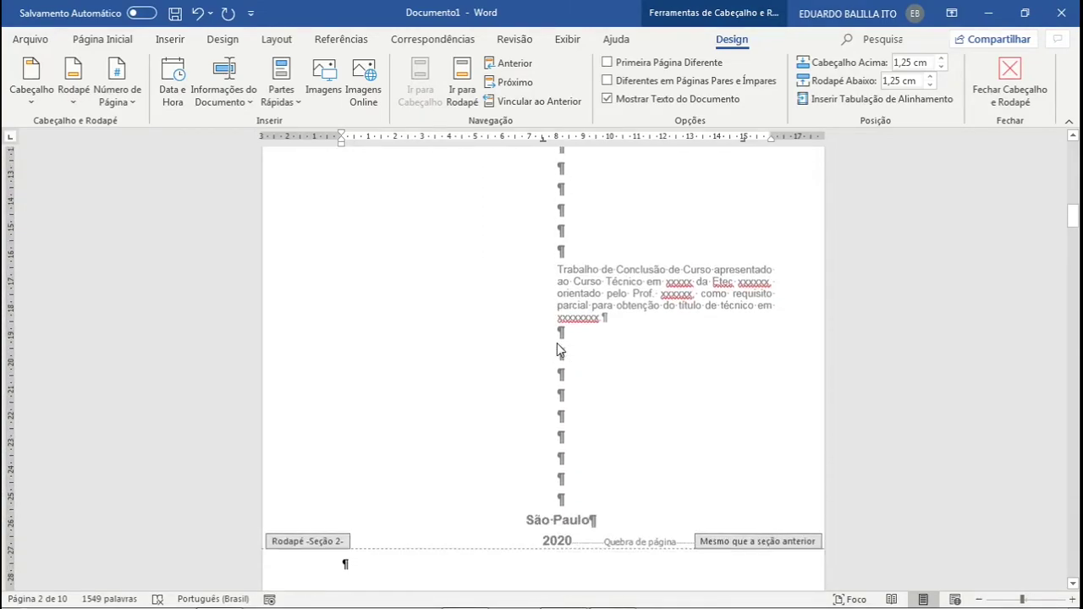
scroll(652, 355, down, 18)
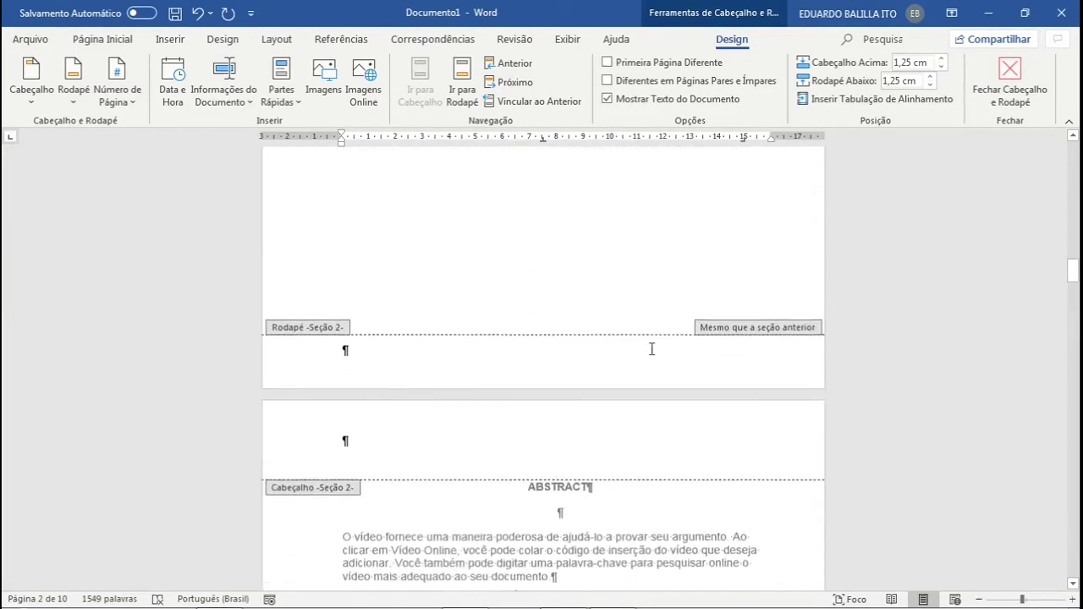
scroll(652, 355, down, 15)
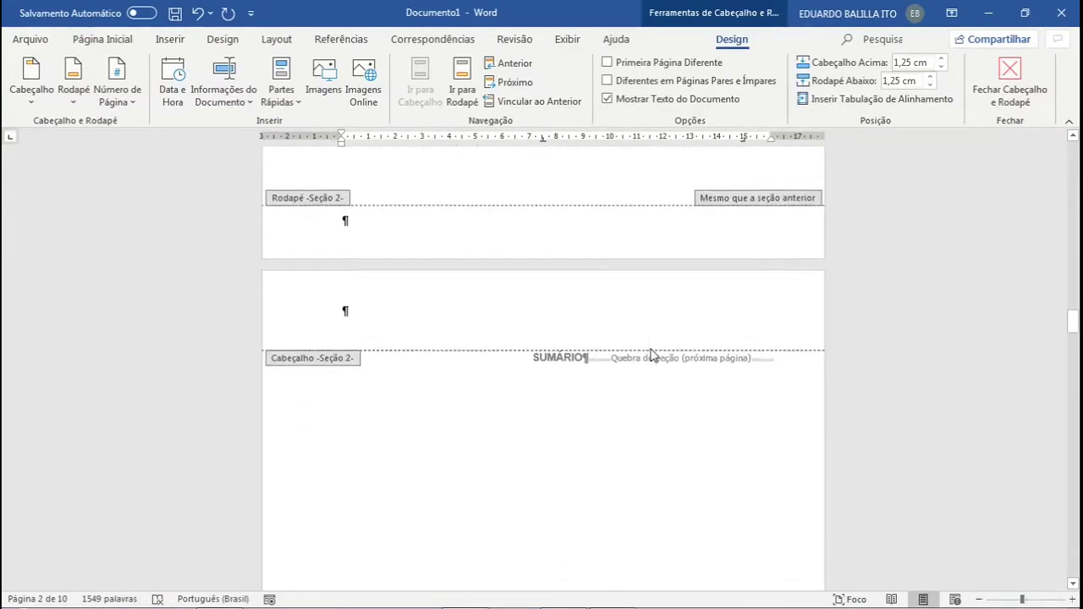
- Insert a right-aligned page number in the section 3 header on the INTRODUÇÃO page
scroll(653, 355, down, 8)
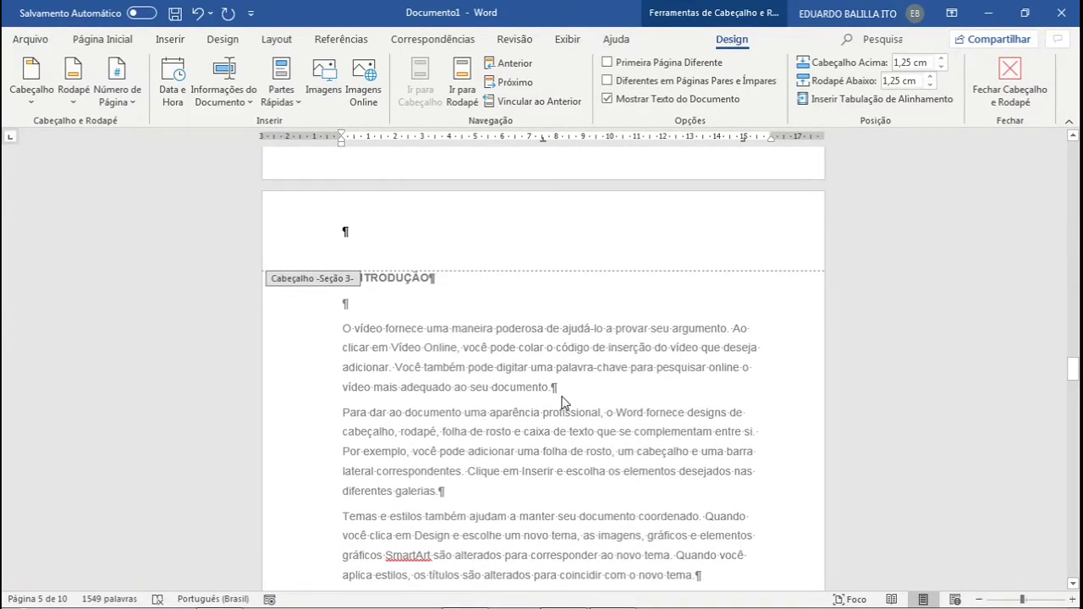
scroll(726, 507, up, 3)
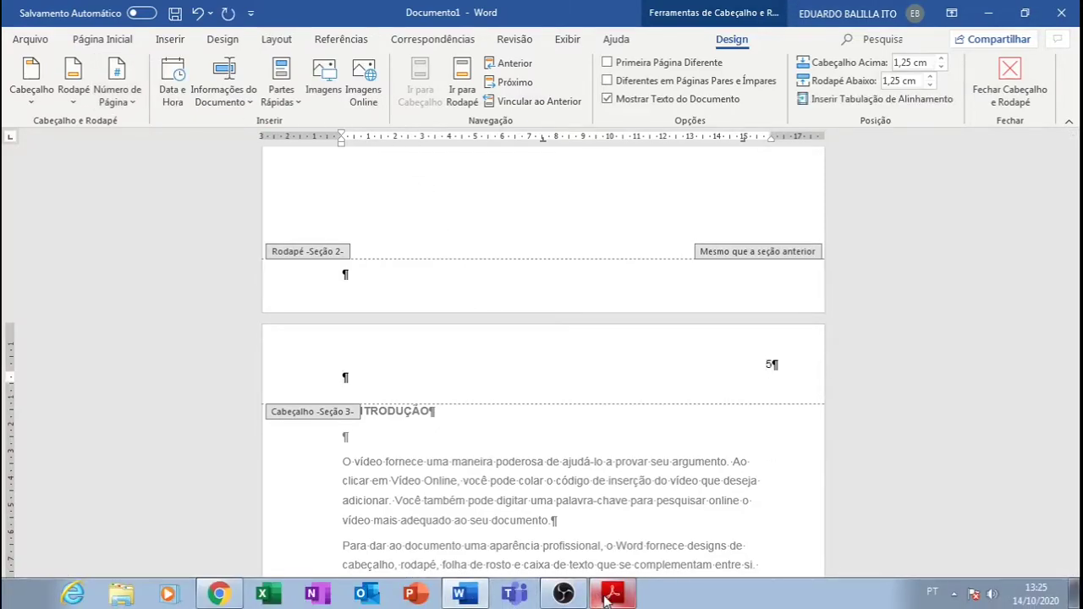
- Check the TCC manual in Adobe Acrobat Reader for the rules on page number position and font size
click(613, 592)
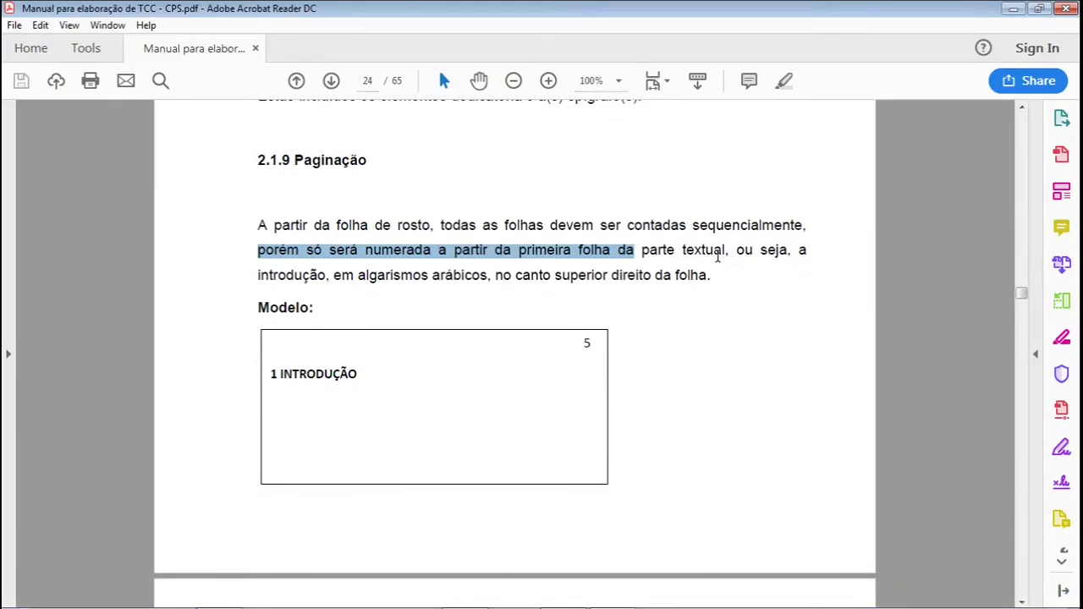
drag(515, 276, 716, 282)
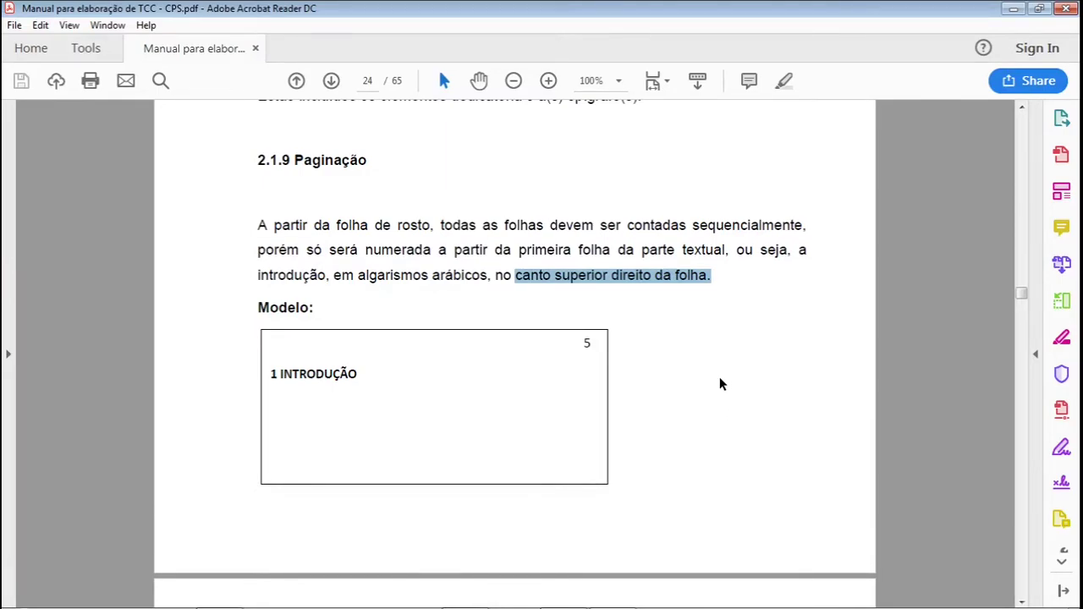
scroll(626, 370, down, 10)
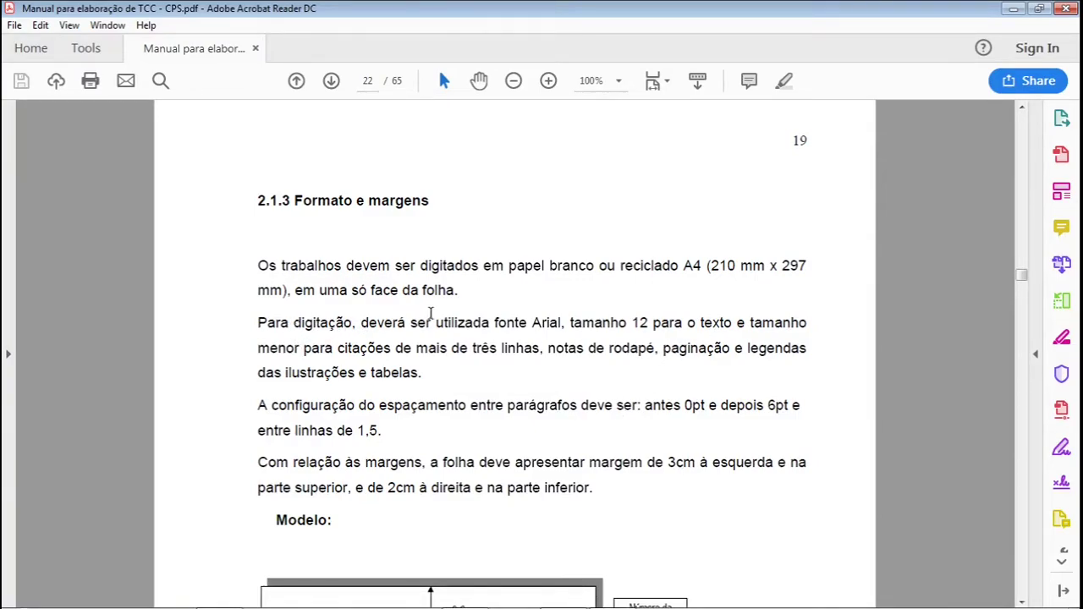
drag(626, 323, 304, 347)
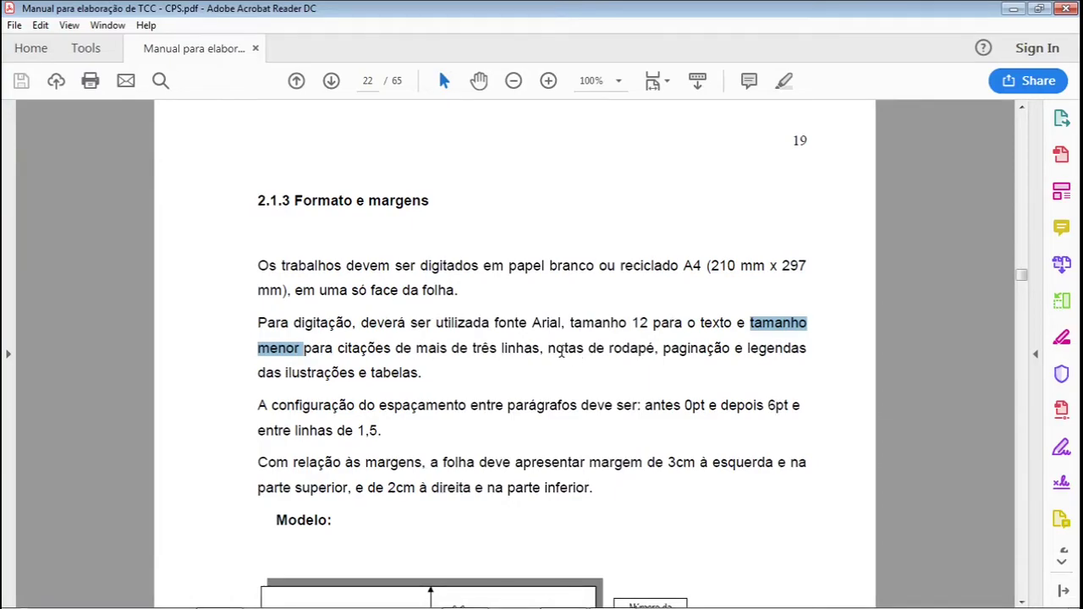
drag(665, 348, 735, 348)
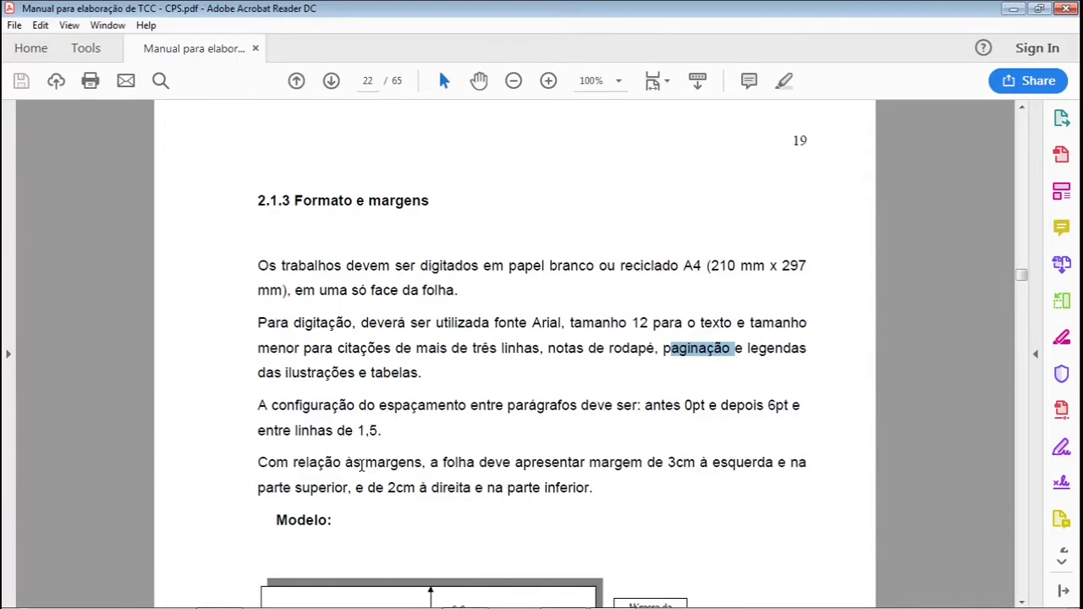
mouse_move(483, 603)
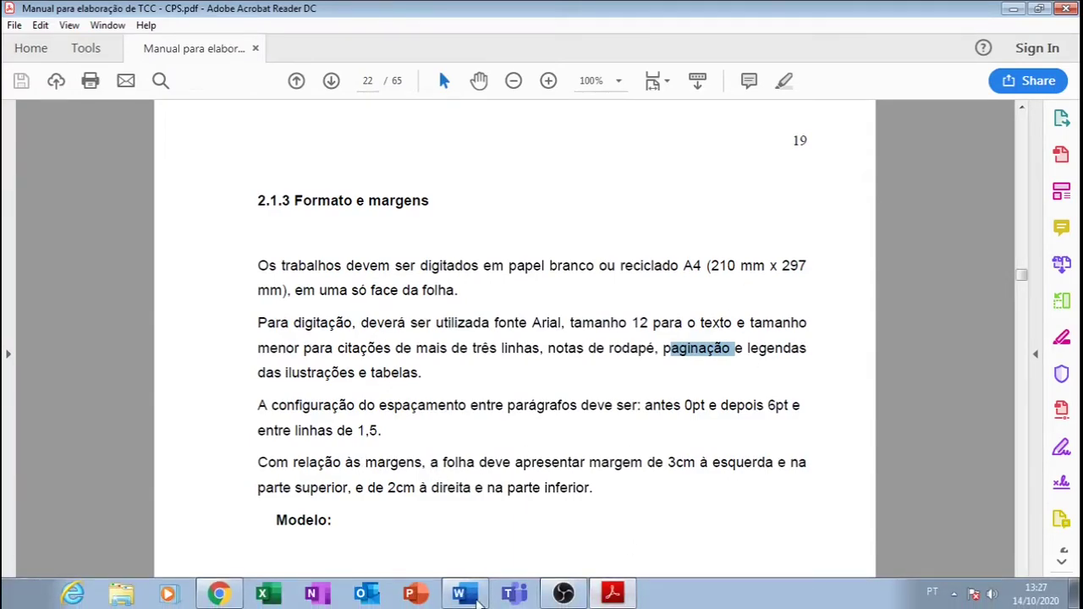
- Switch back to Word, set the font size of the INTRODUÇÃO page's header page number to 10, and return to the body text
click(459, 594)
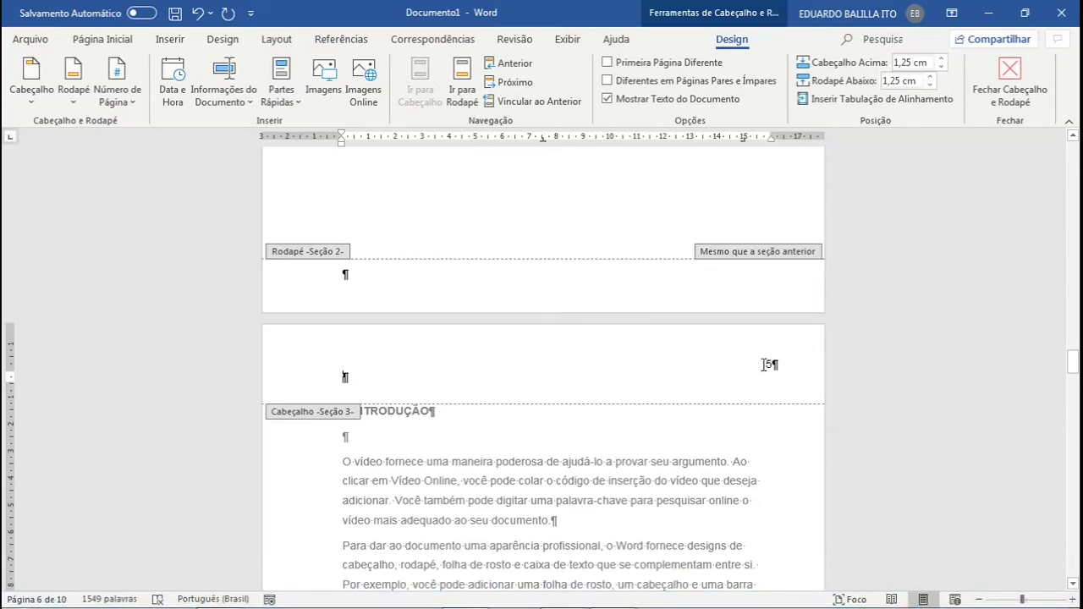
double_click(772, 364)
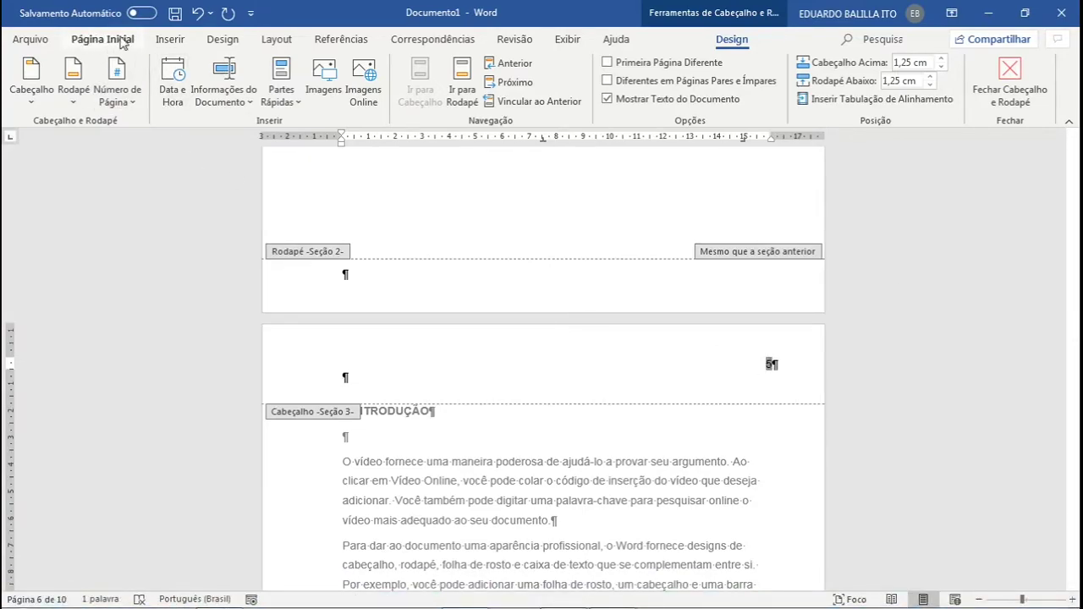
click(121, 41)
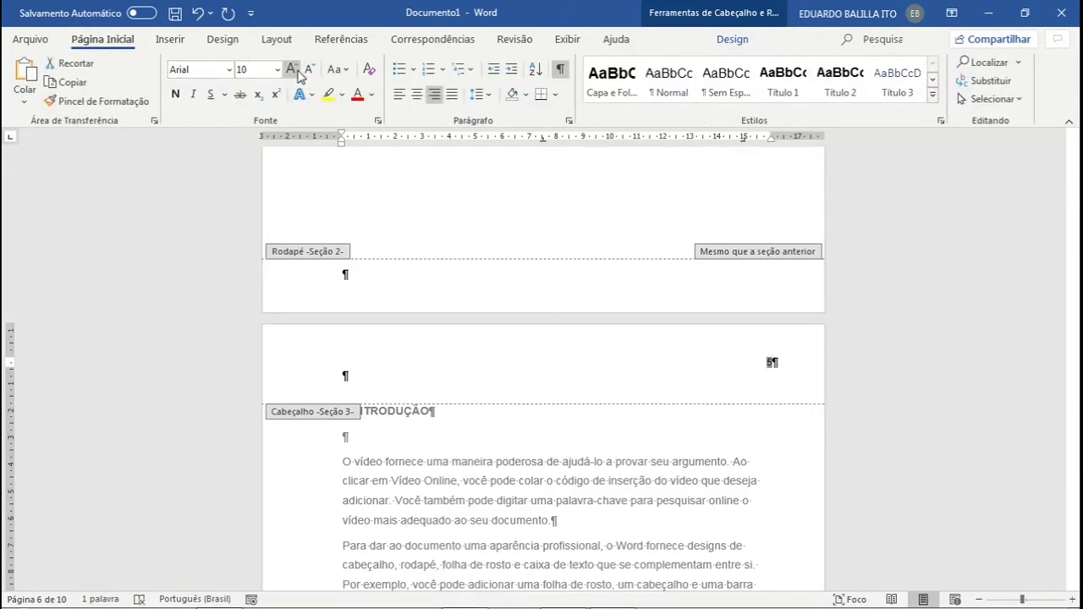
click(292, 68)
click(828, 373)
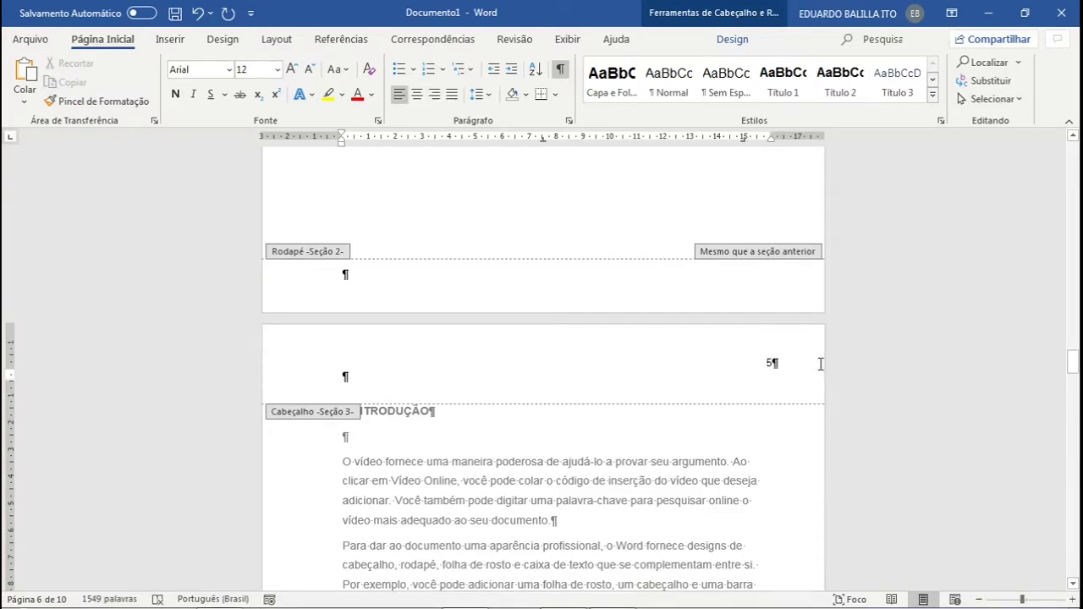
double_click(734, 461)
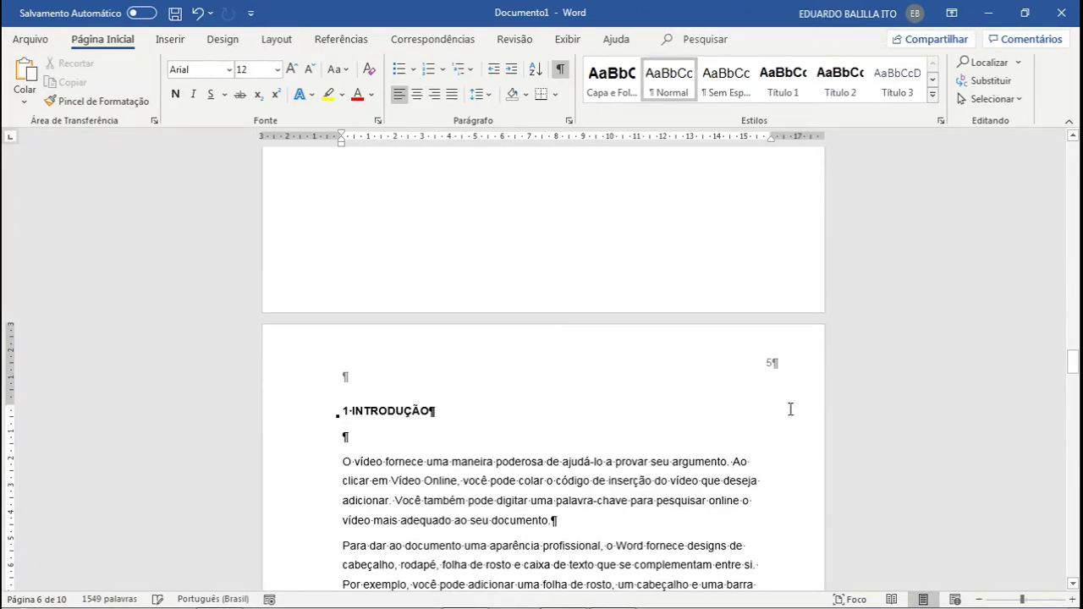
- Hide the formatting marks and review the page numbering on the pages before and after the start of the INTRODUÇÃO
scroll(764, 450, up, 10)
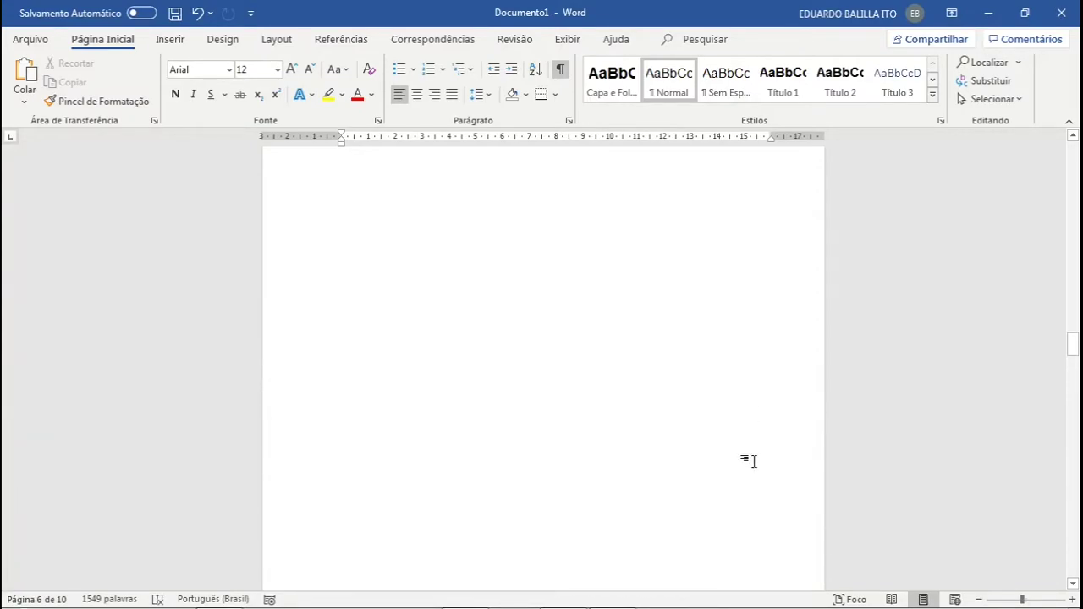
scroll(754, 462, up, 5)
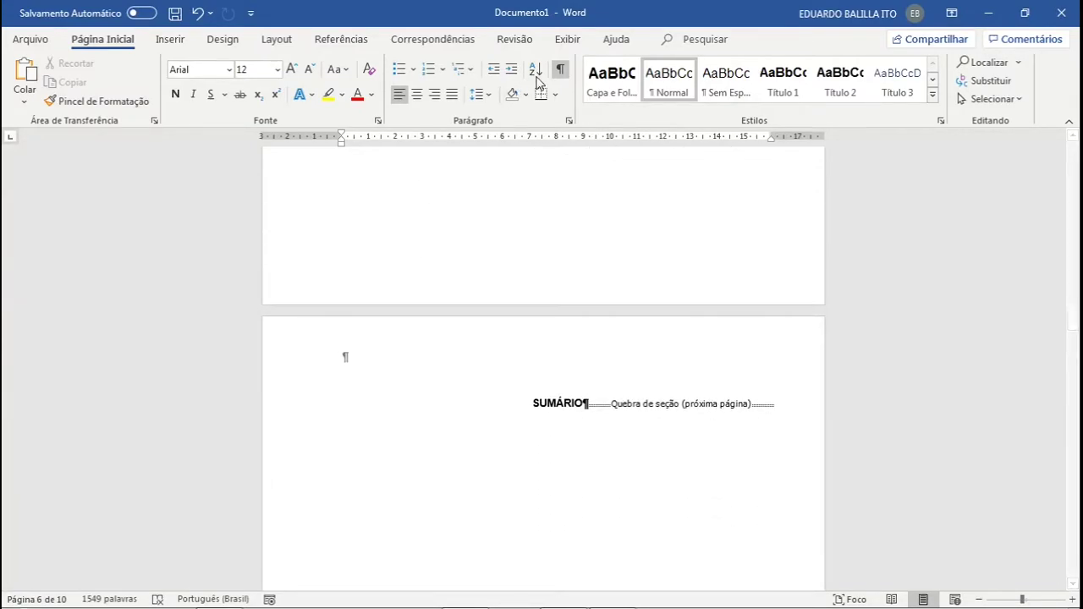
click(561, 71)
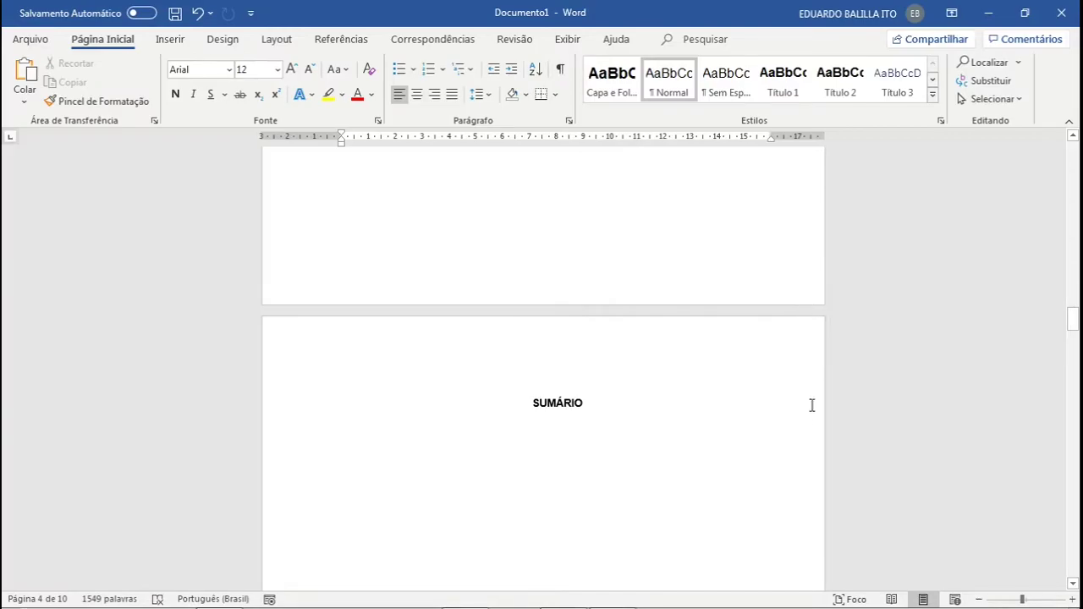
scroll(808, 411, up, 15)
scroll(793, 366, down, 5)
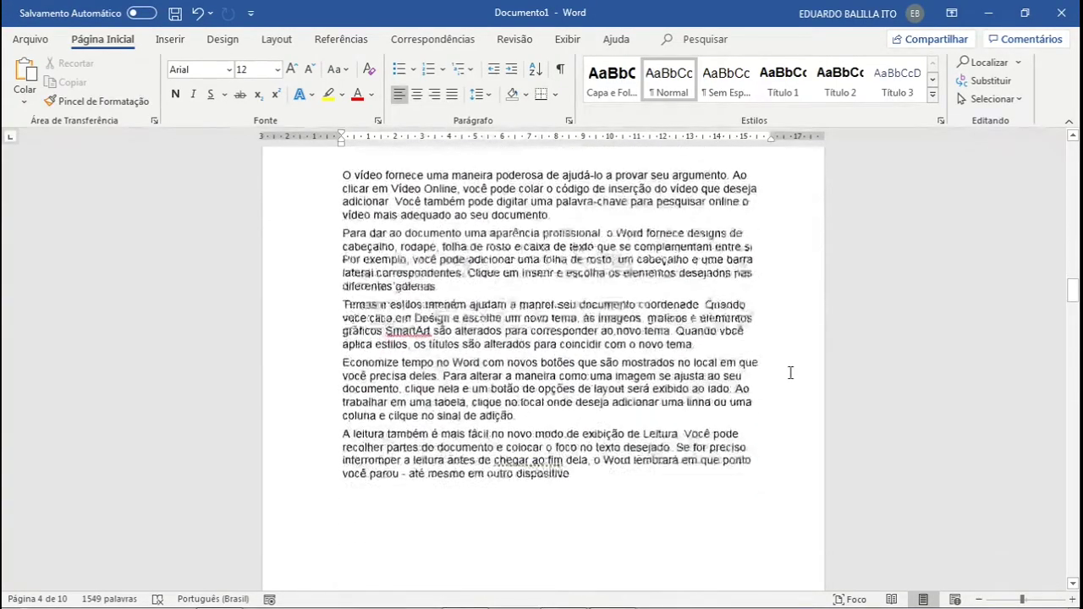
scroll(791, 373, down, 20)
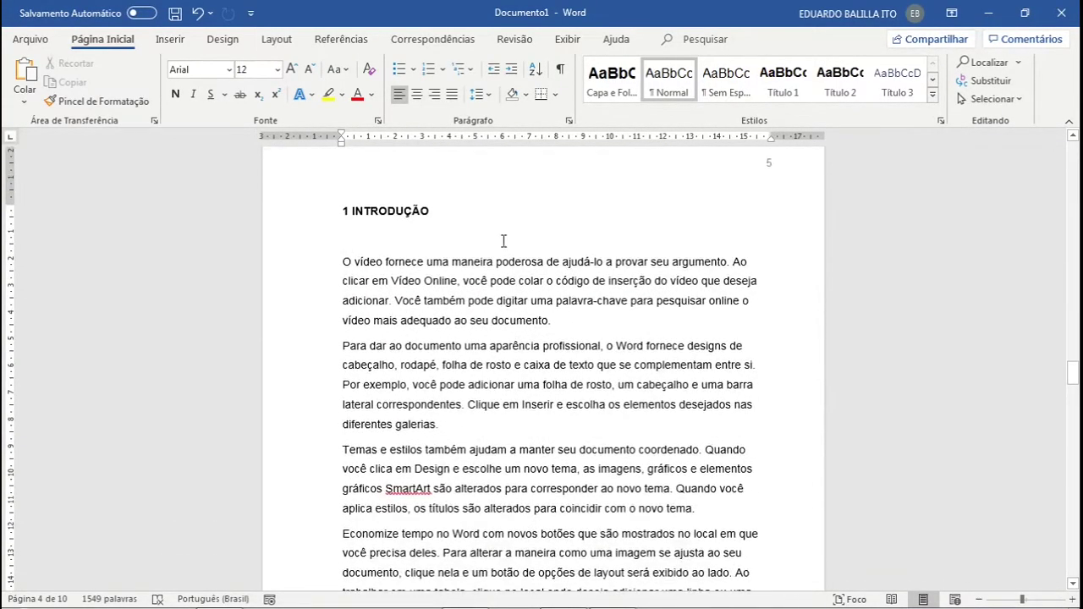
scroll(774, 339, down, 15)
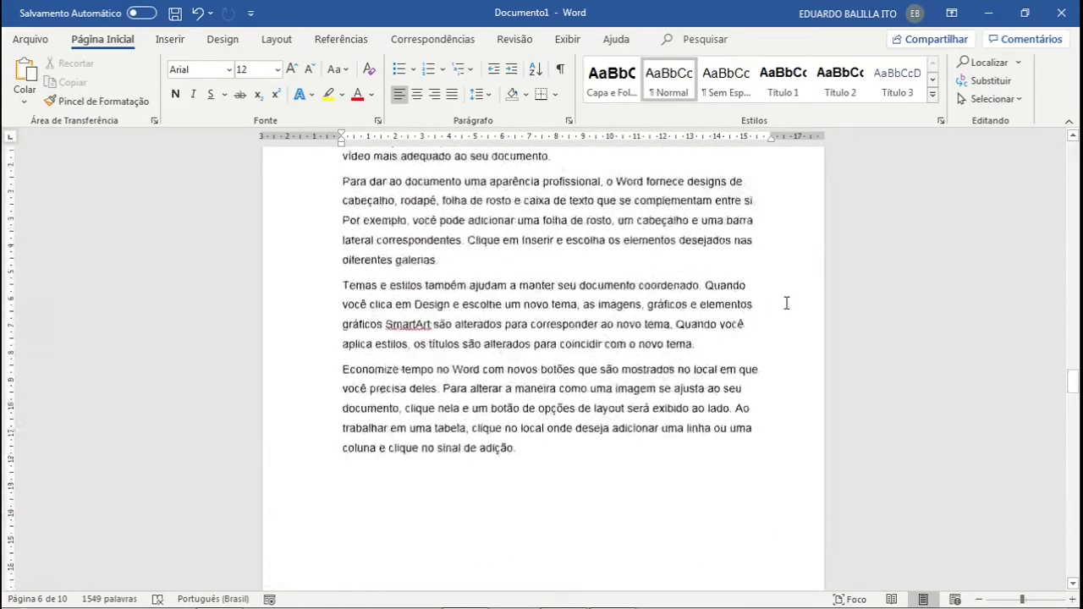
scroll(786, 305, up, 20)
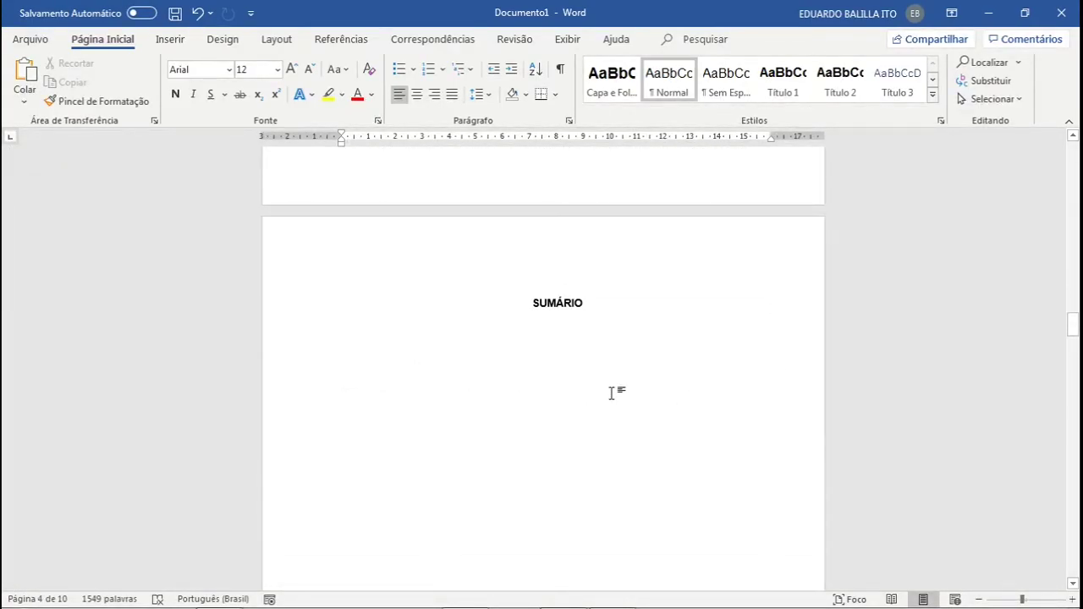
- Show the formatting marks again and add three blank paragraphs below the SUMÁRIO heading, before the section break
click(611, 392)
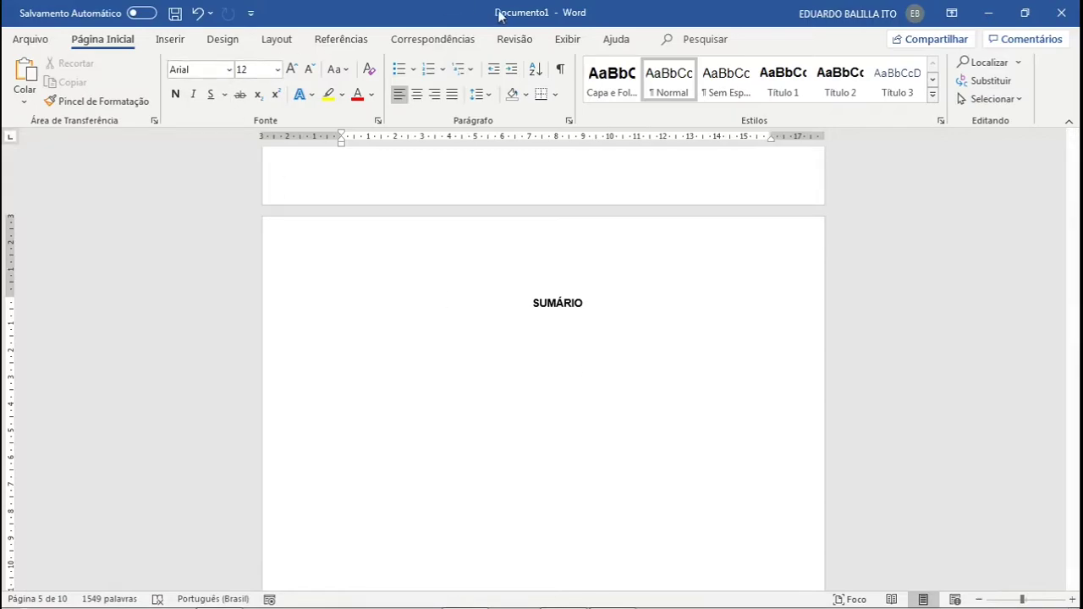
click(561, 69)
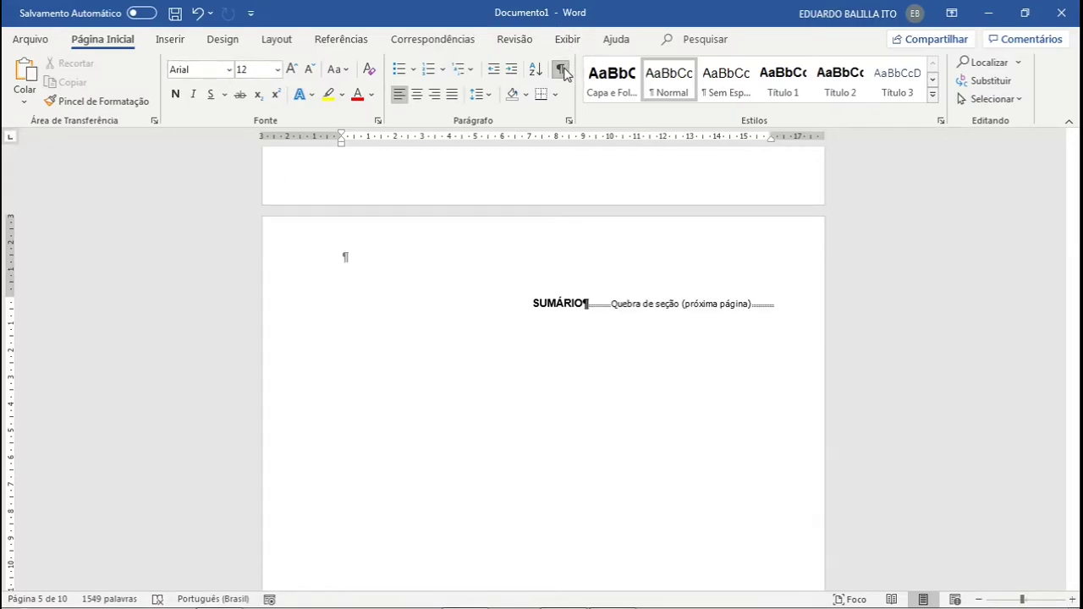
key(Return)
key(Return)
key(Return)
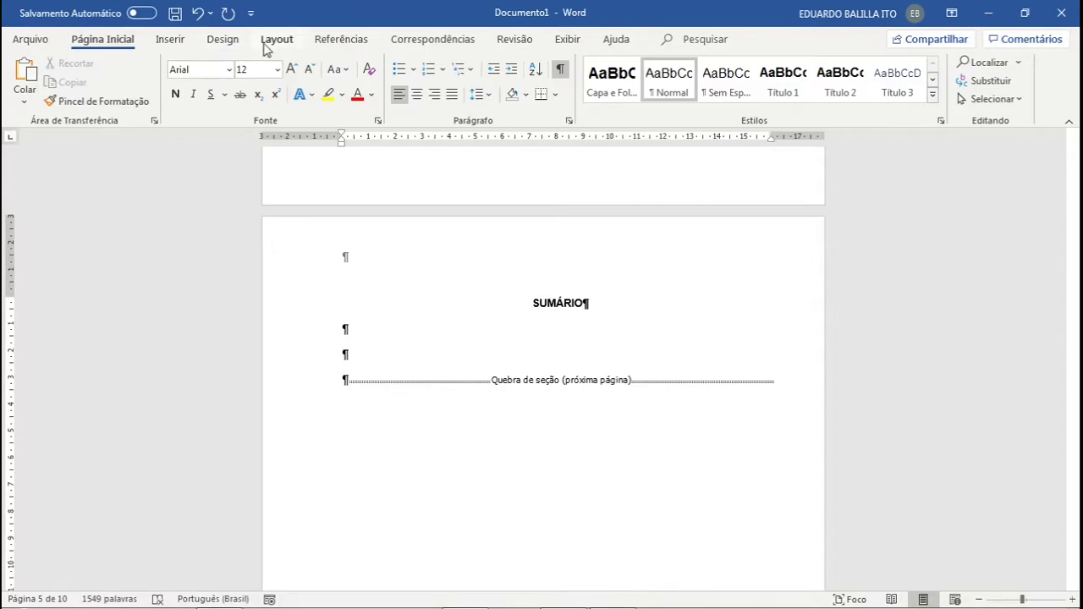
- Open the custom table of contents settings for the blank paragraph below the SUMÁRIO heading
click(322, 43)
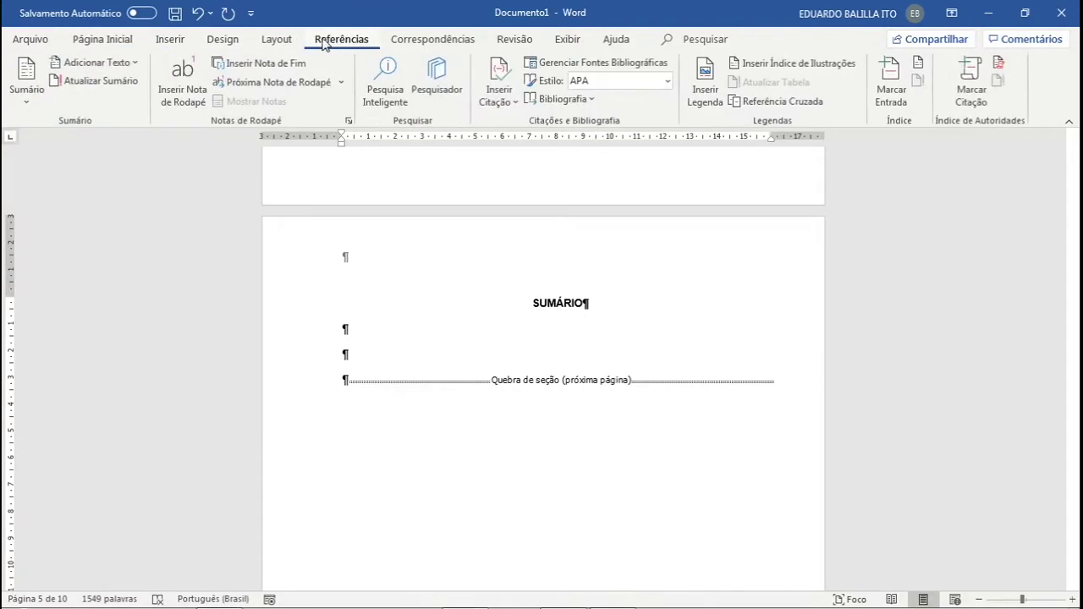
click(27, 91)
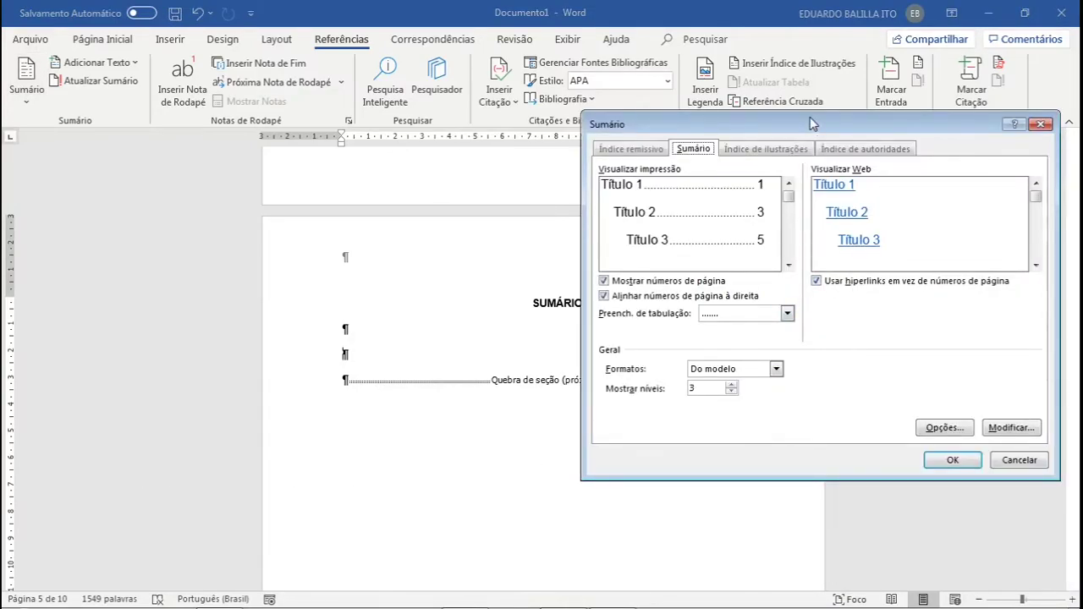
drag(814, 125, 508, 143)
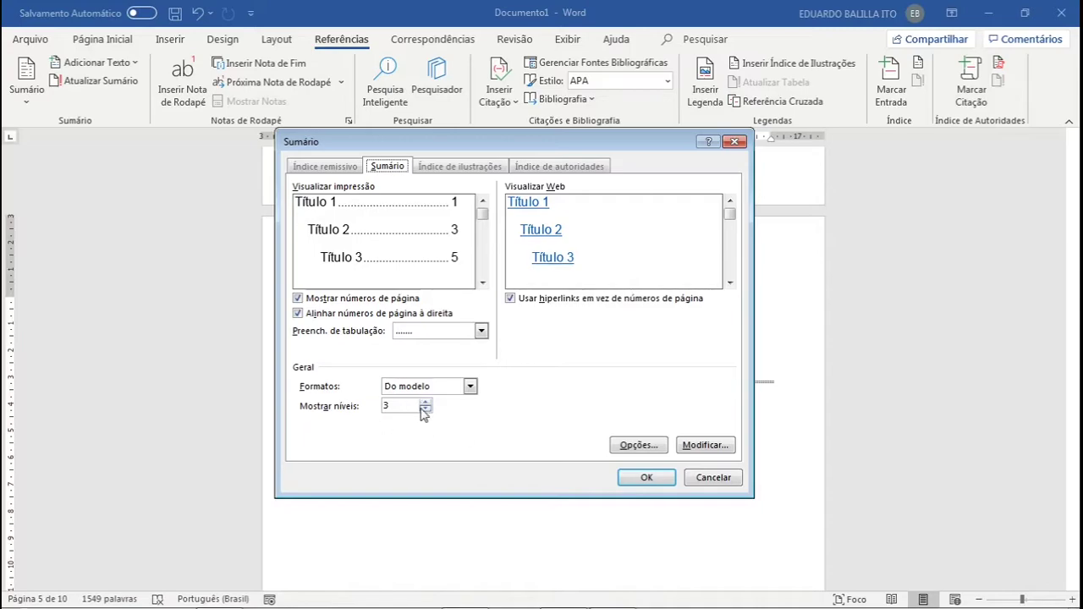
- Modify the Sumário 1 style to use bold text and 6 pt spacing after the paragraph
click(705, 446)
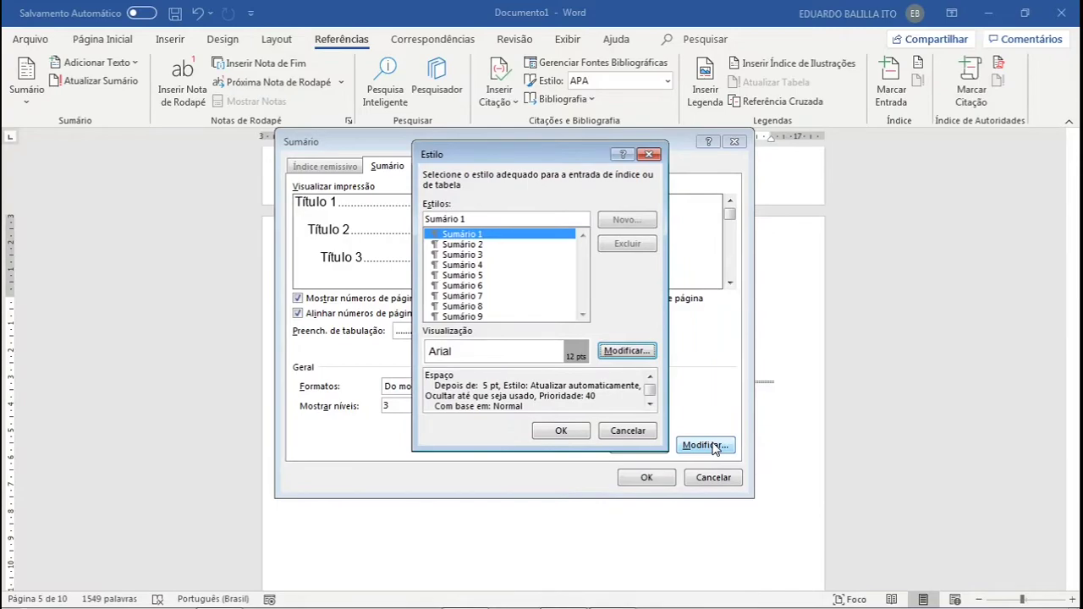
click(627, 351)
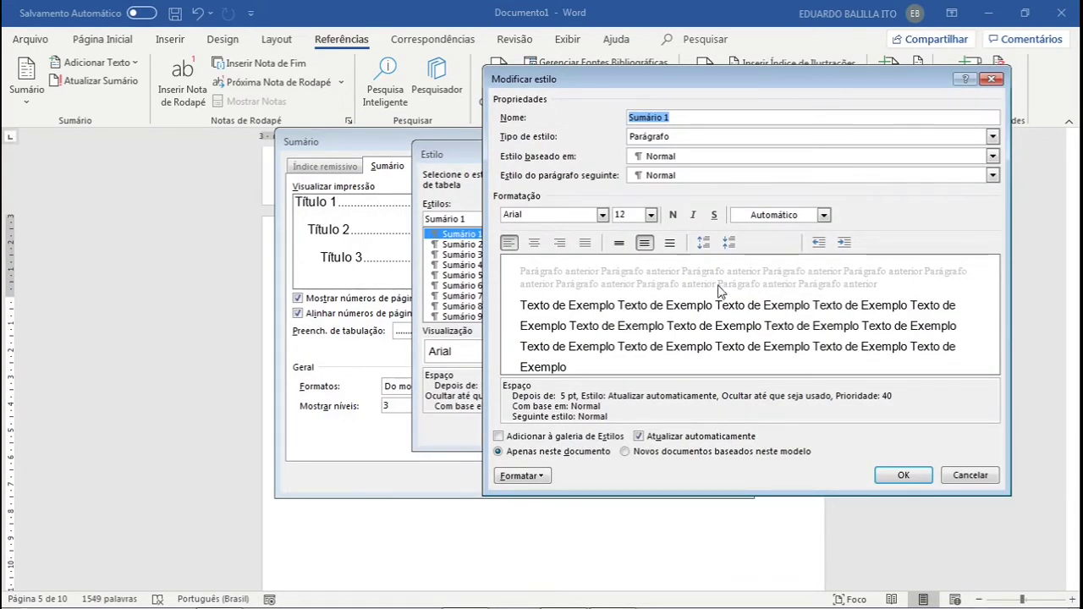
click(673, 215)
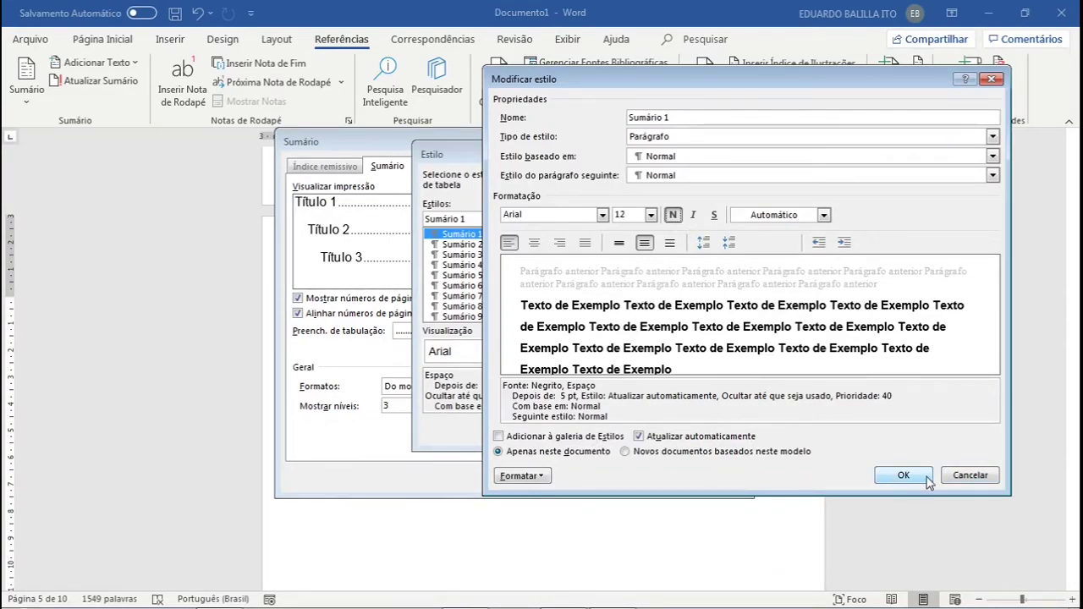
click(505, 479)
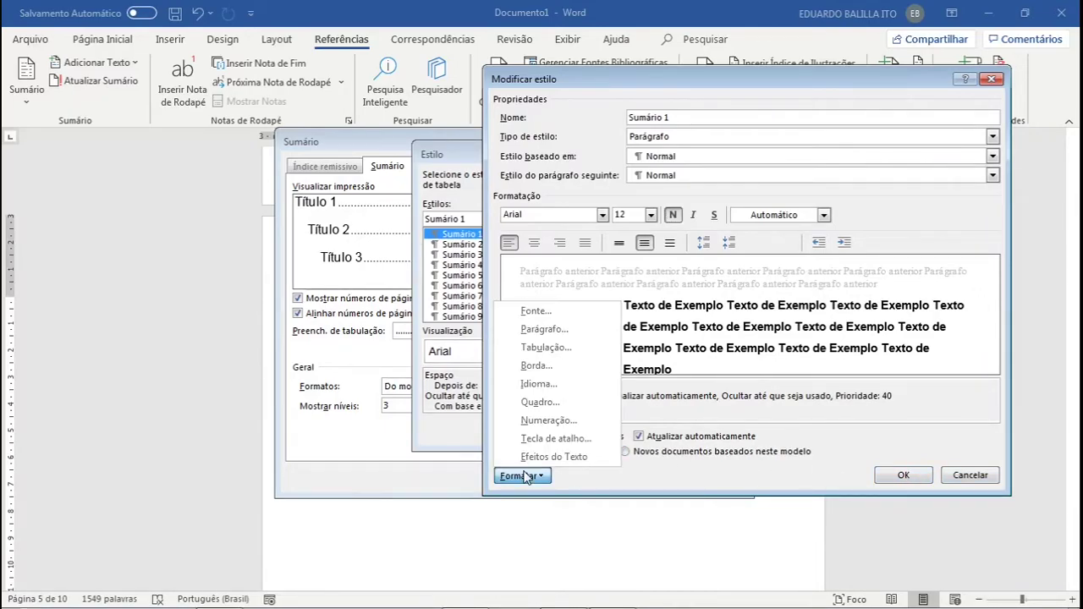
click(556, 339)
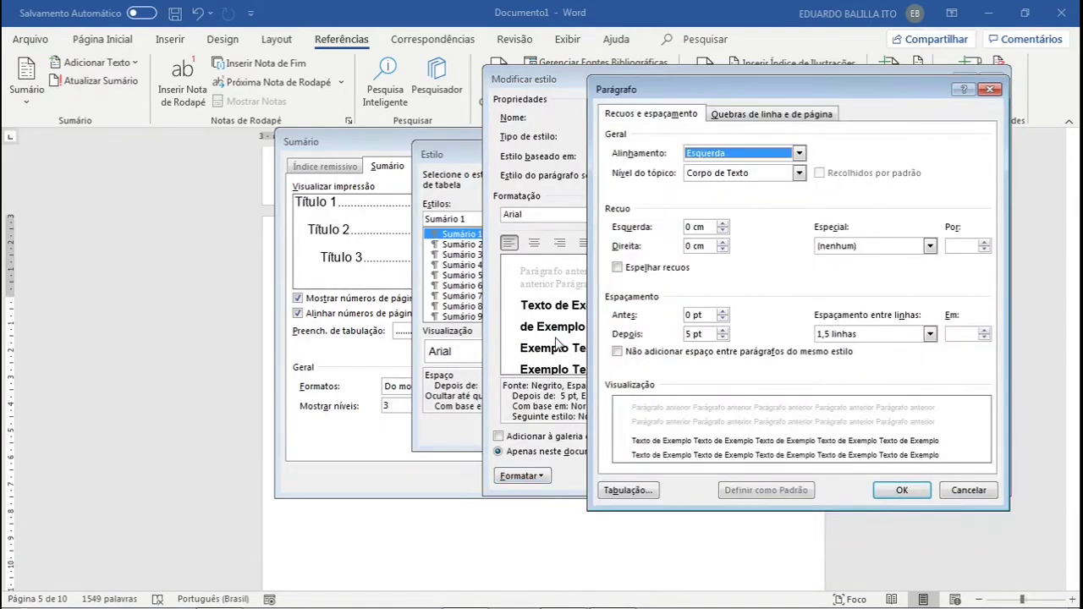
click(722, 331)
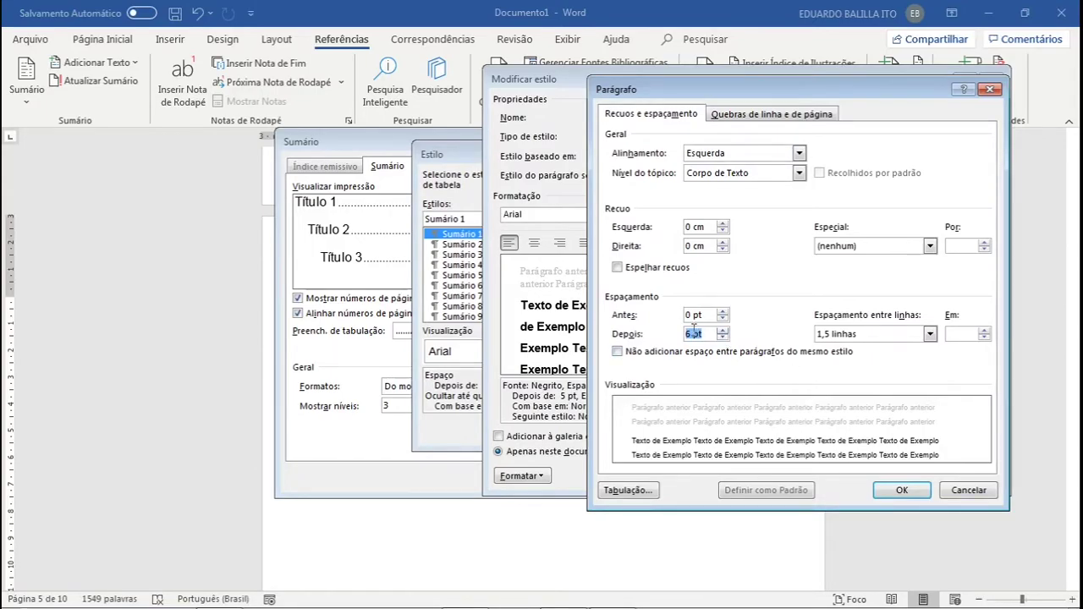
click(902, 491)
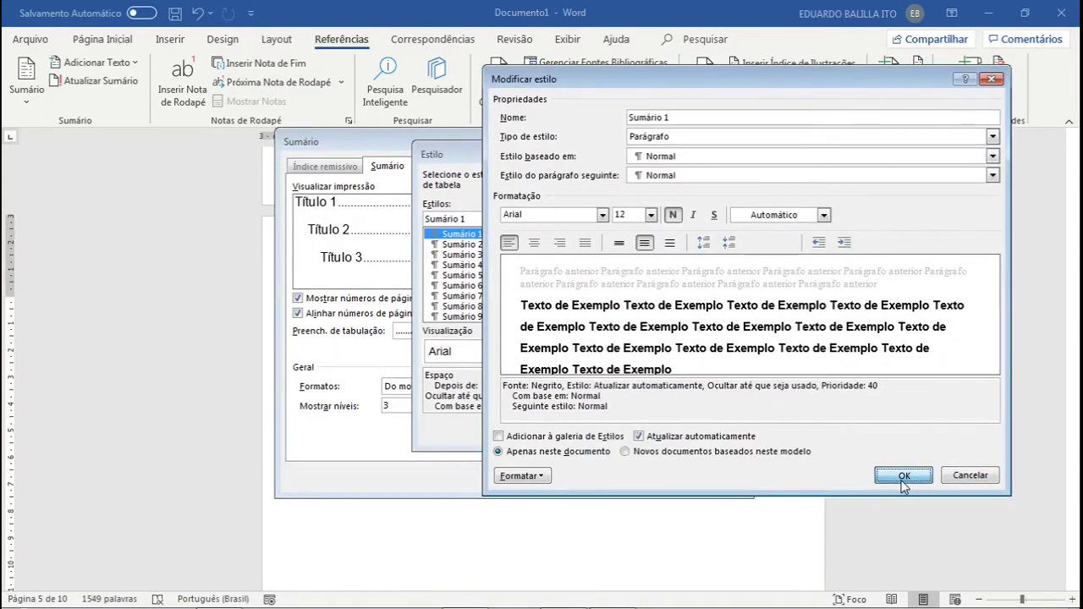
click(904, 475)
click(569, 435)
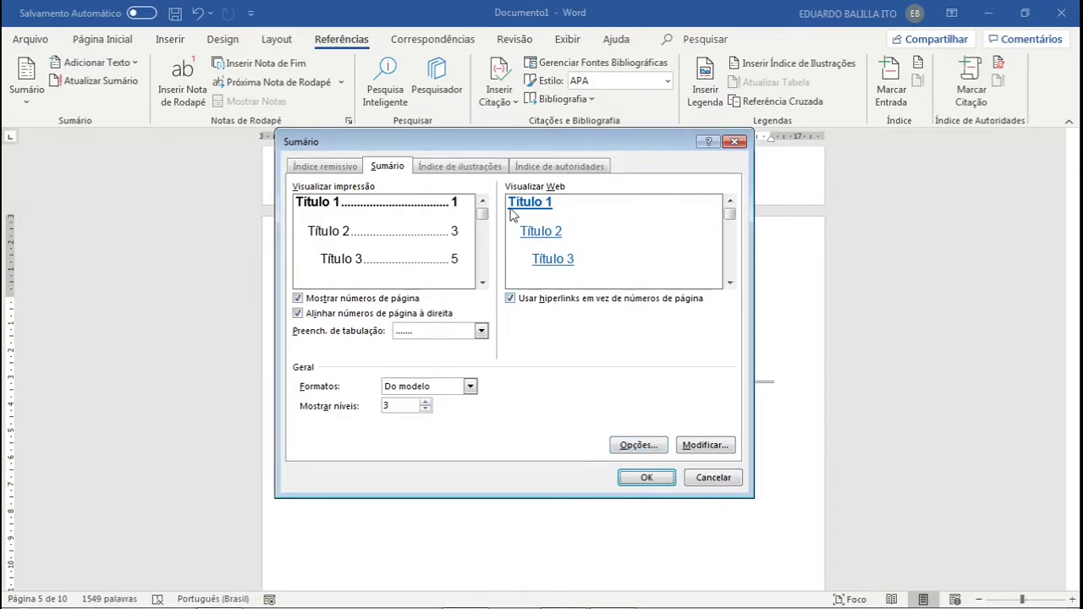
- Assign the Título 2 and Título 3 styles to index level 1 and insert the table of contents below the SUMÁRIO heading
click(641, 446)
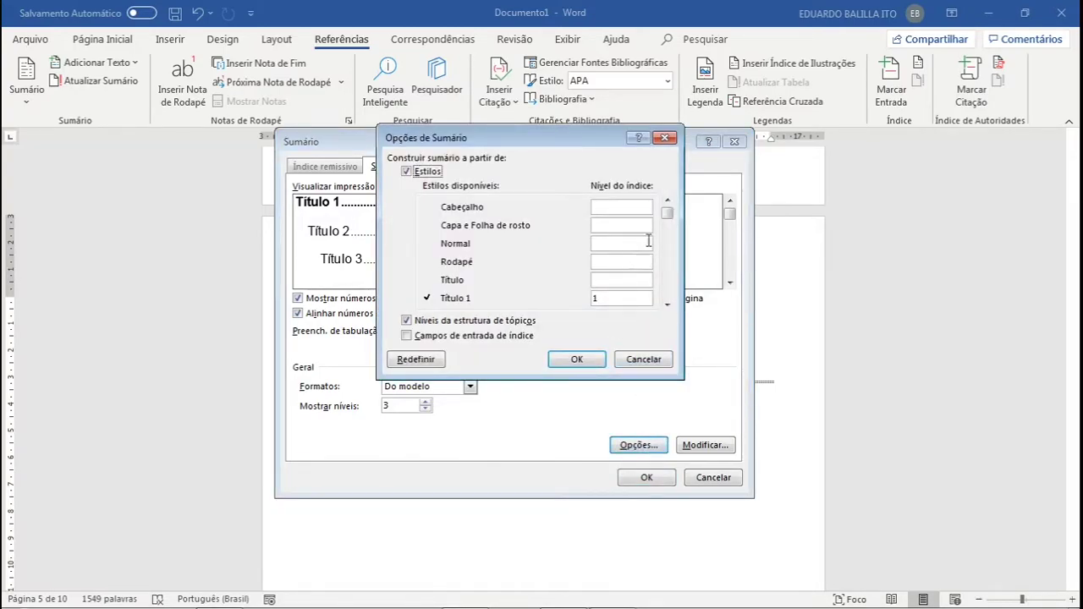
click(667, 305)
click(667, 305)
click(667, 305)
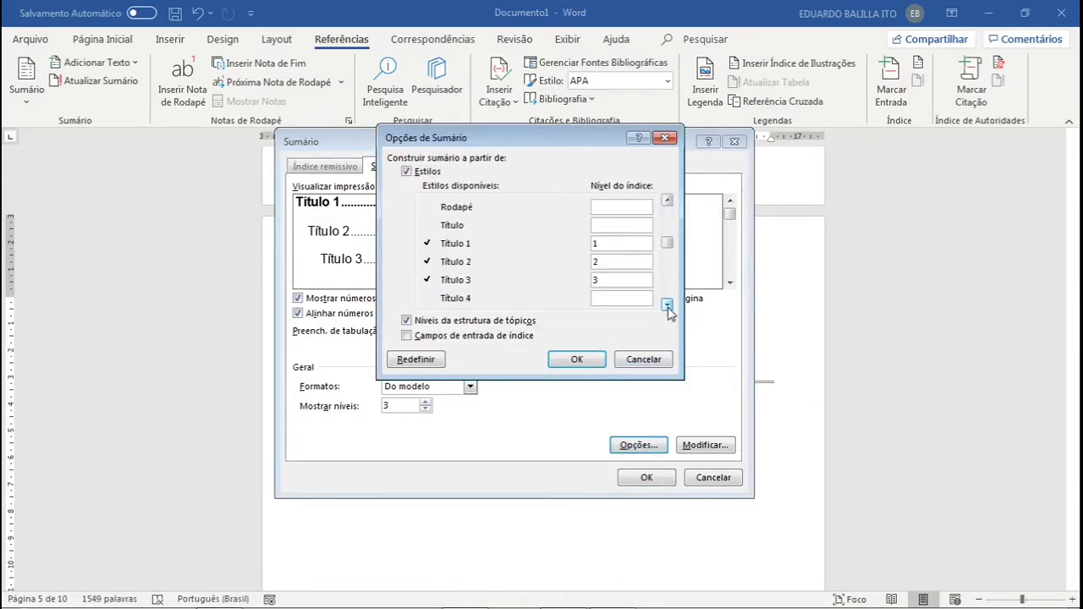
drag(485, 147, 677, 142)
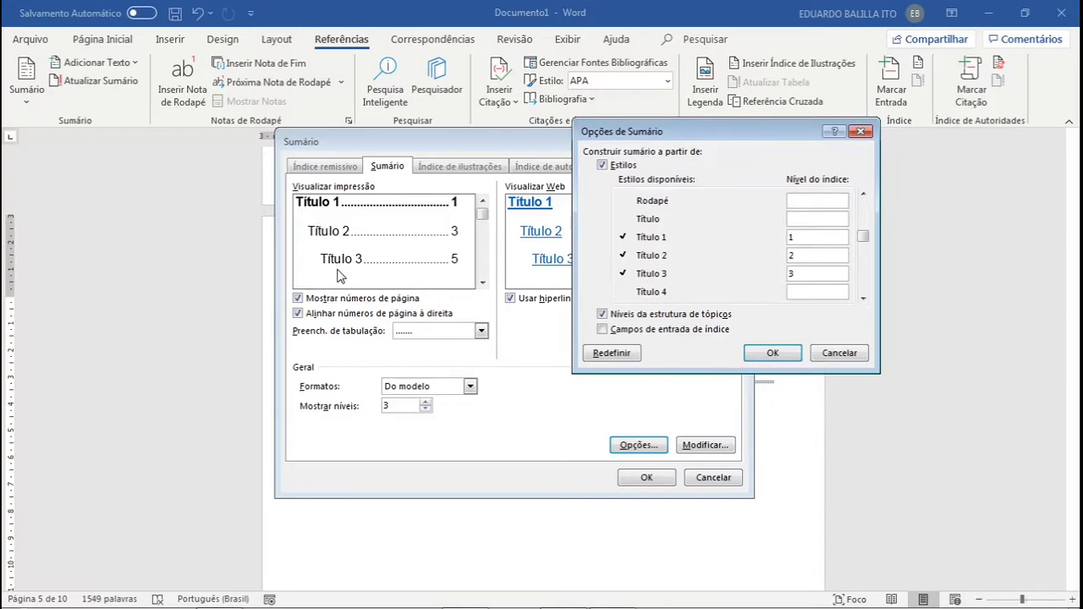
double_click(791, 273)
text(1)
double_click(793, 255)
text(1)
click(772, 353)
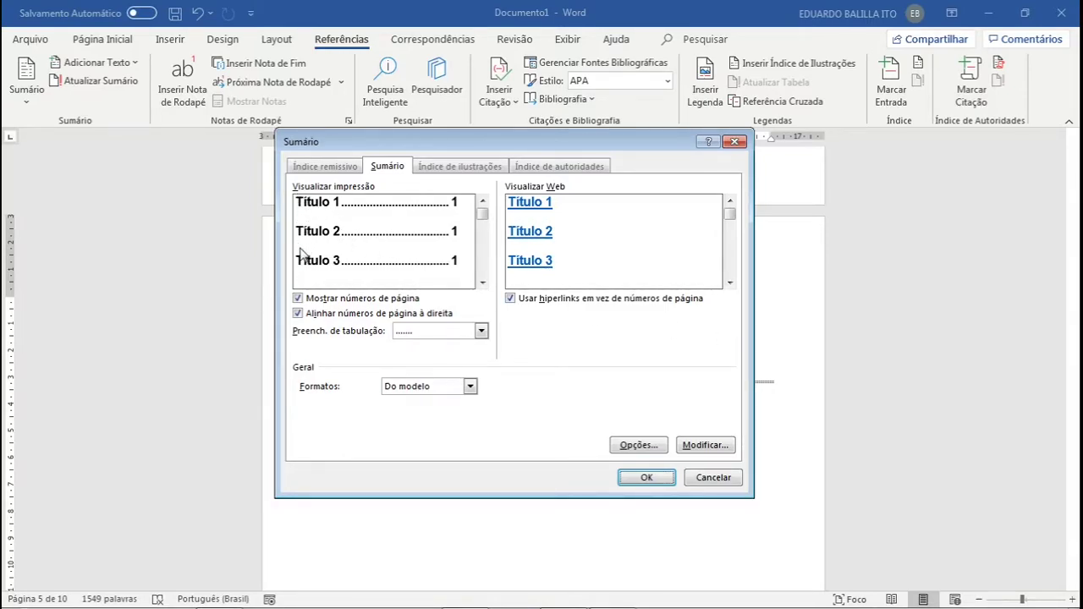
click(646, 478)
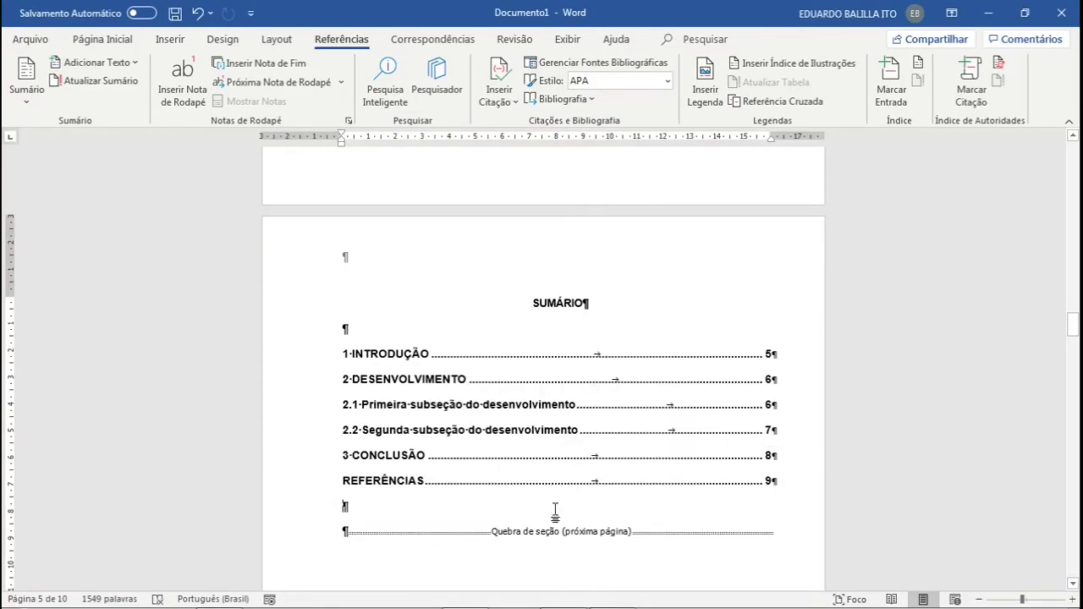
- Hide the formatting marks and check the layout of the table of contents on the SUMÁRIO page
click(102, 39)
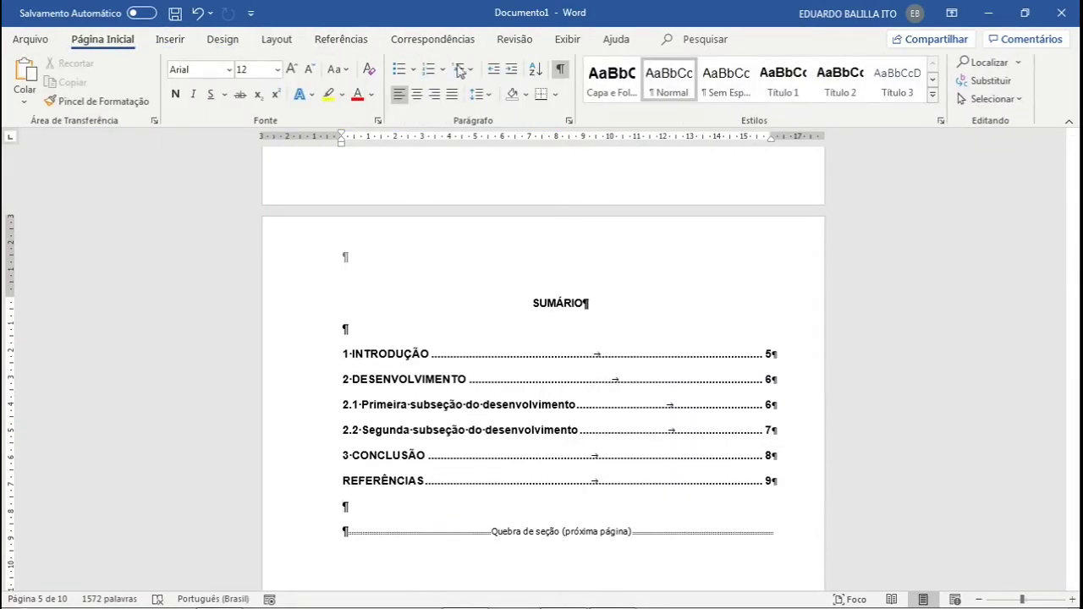
click(560, 69)
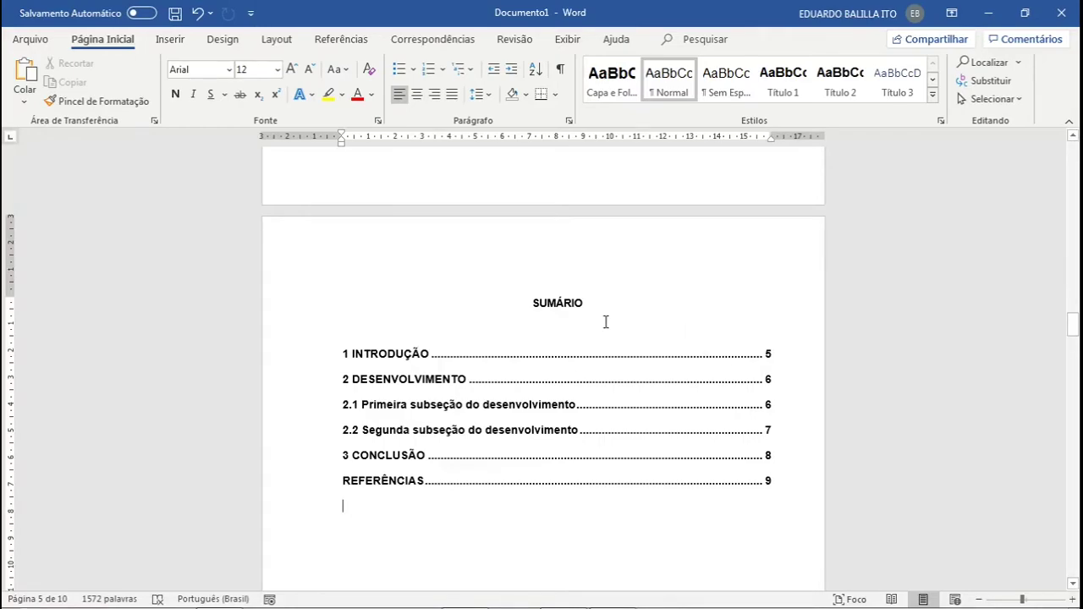
drag(531, 292, 803, 452)
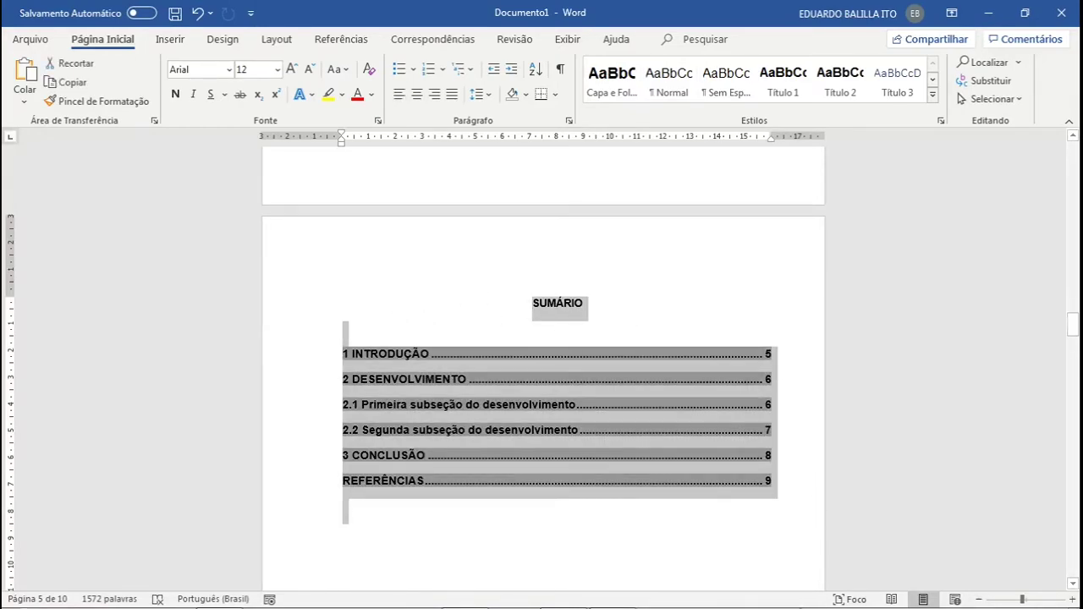
click(513, 552)
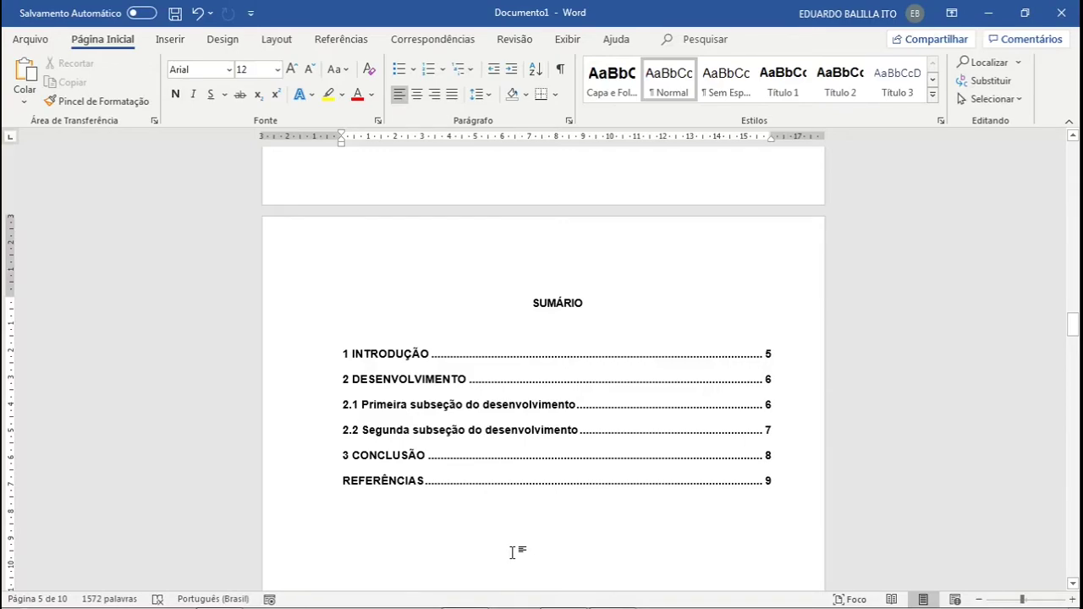
scroll(512, 553, down, 5)
scroll(546, 530, up, 3)
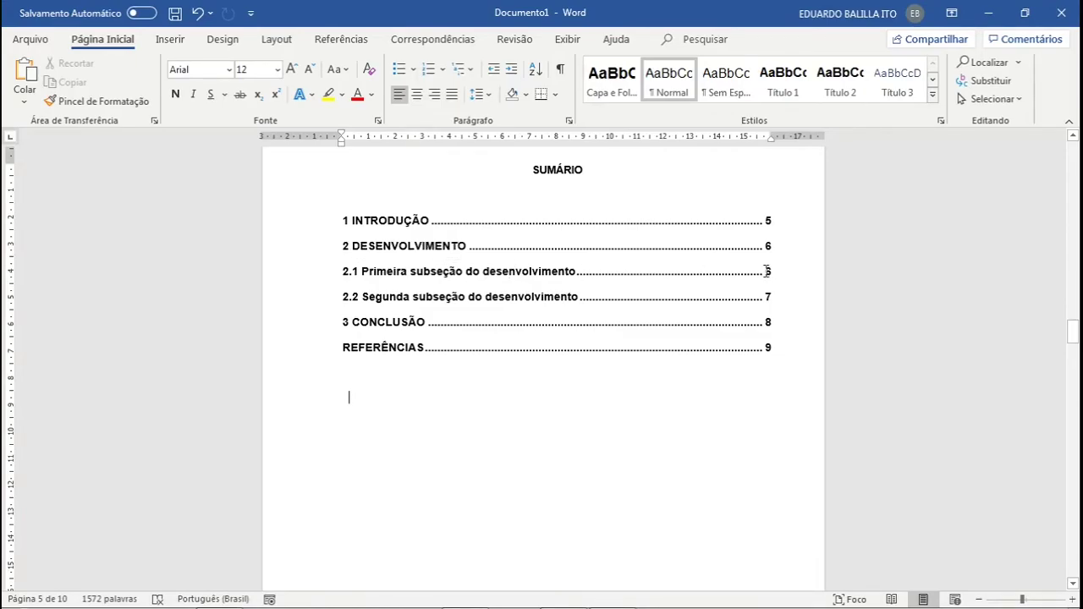
- Add three paragraphs of sample text with =RAND(3) before heading 2.1 Primeira subseção do desenvolvimento, leaving no extra blank paragraph after them
scroll(639, 418, down, 20)
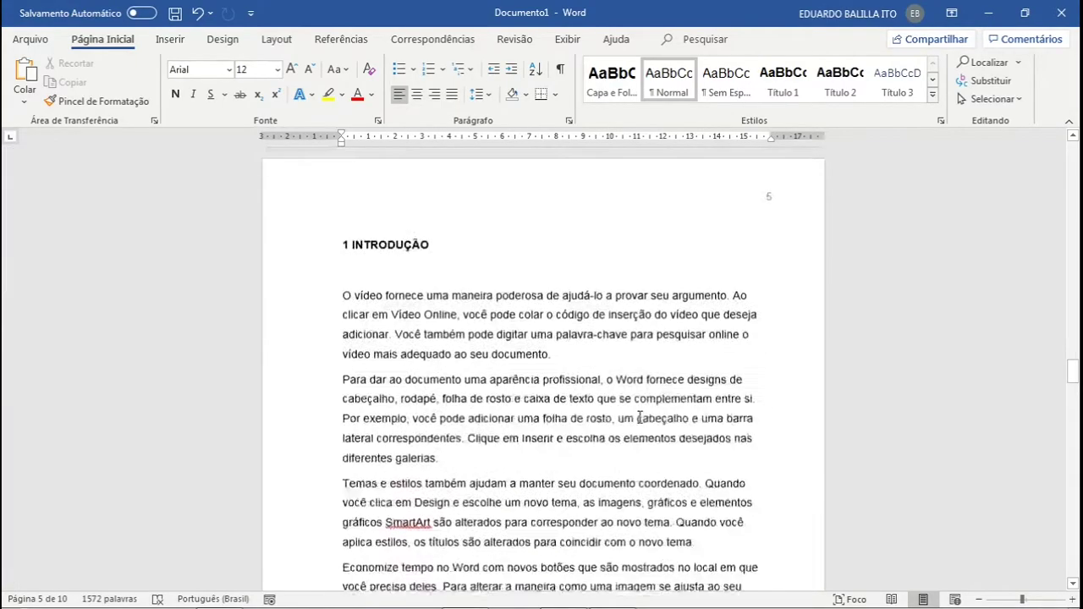
scroll(650, 417, down, 5)
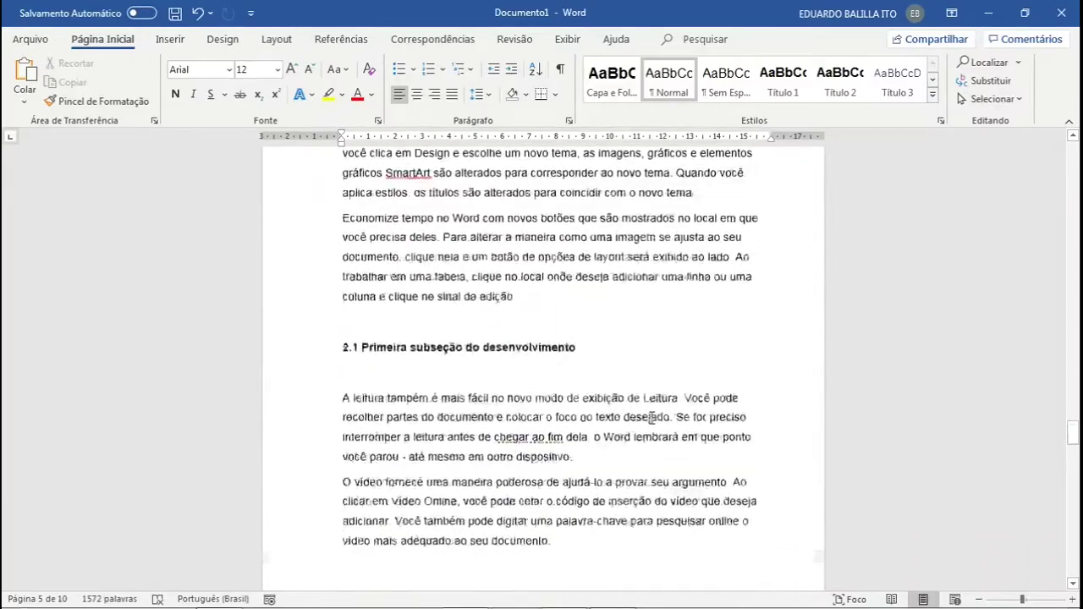
click(554, 357)
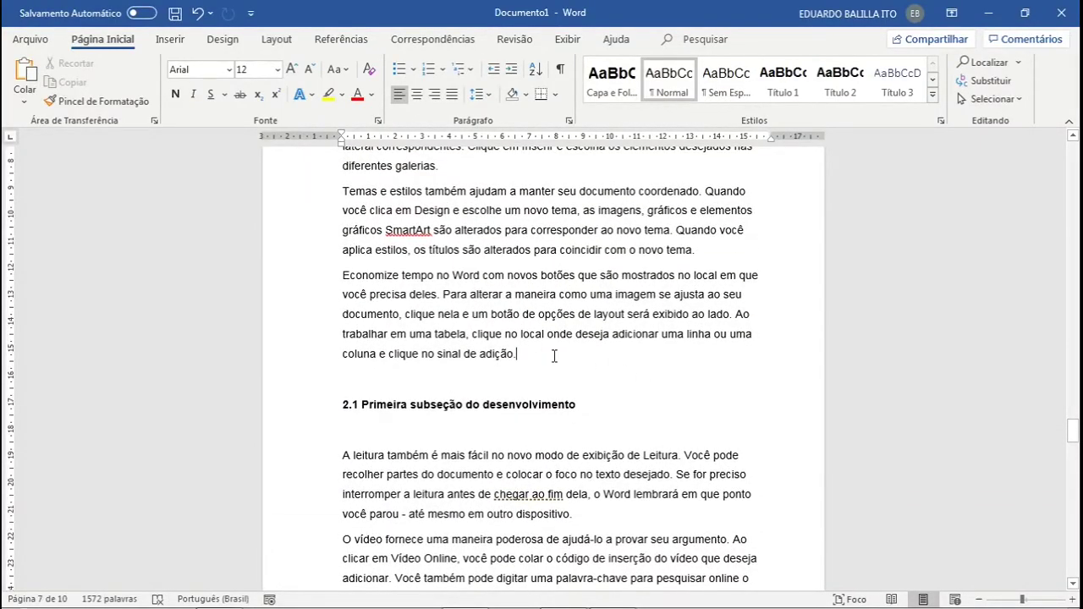
key(Return)
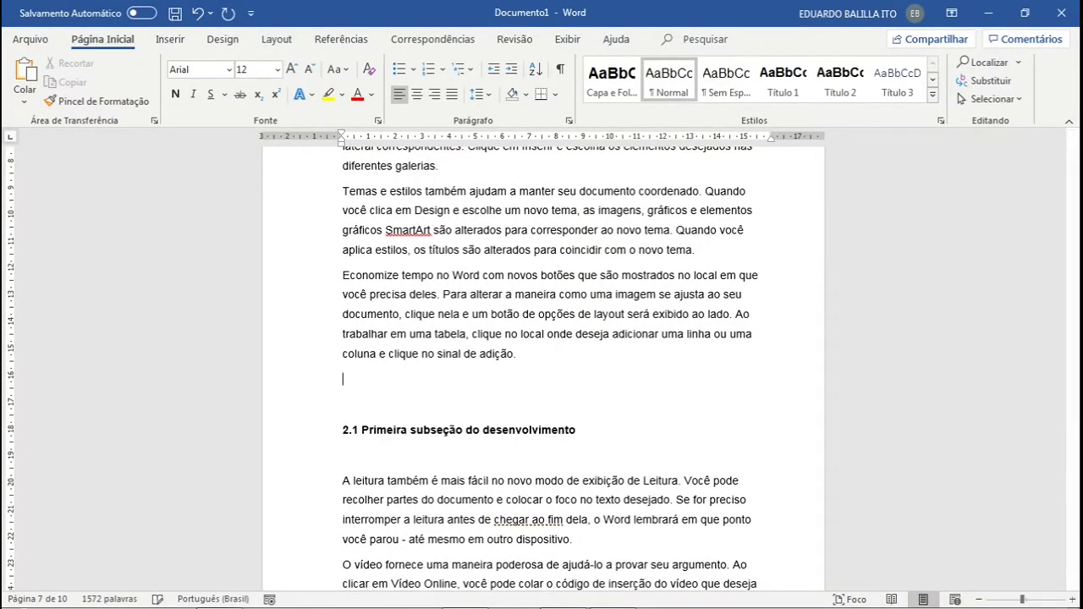
text(=RAND(3)
key(Return)
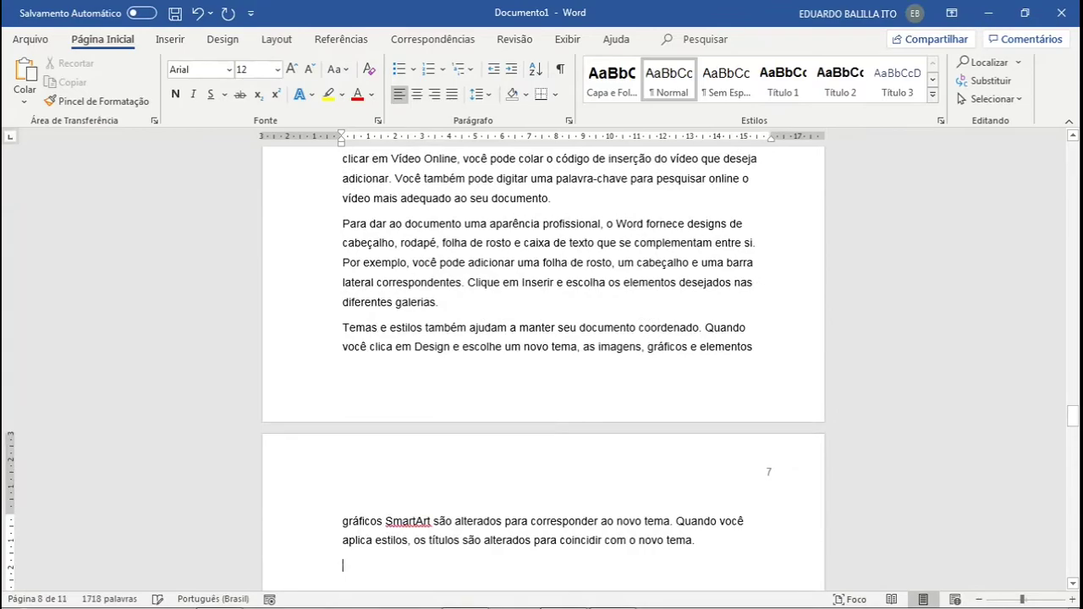
key(BackSpace)
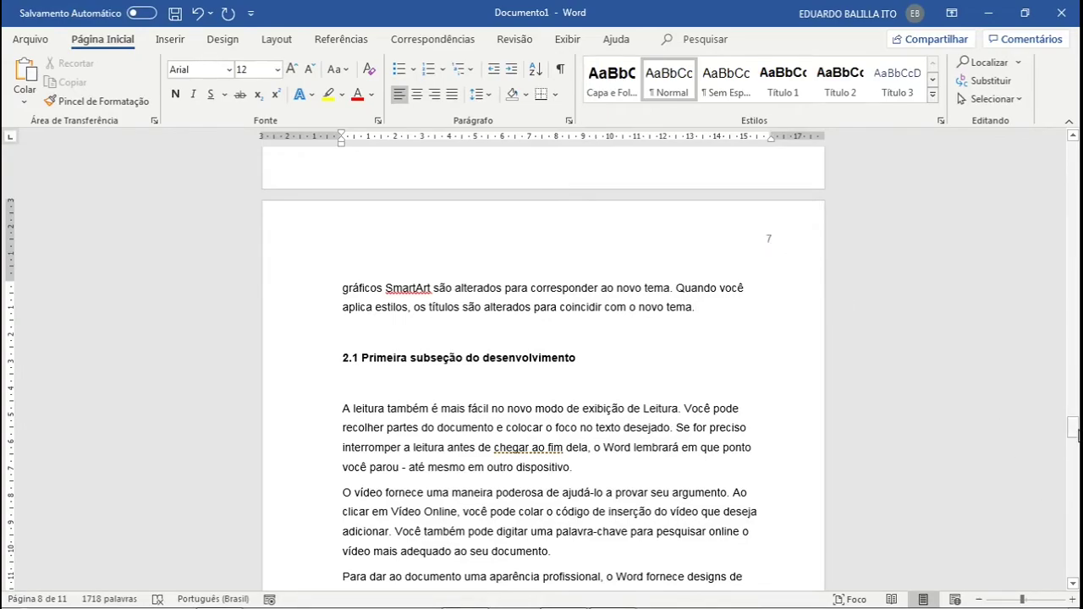
- Update the entire table of contents on the SUMÁRIO page, including the entries and their page numbers
drag(1072, 428, 1074, 330)
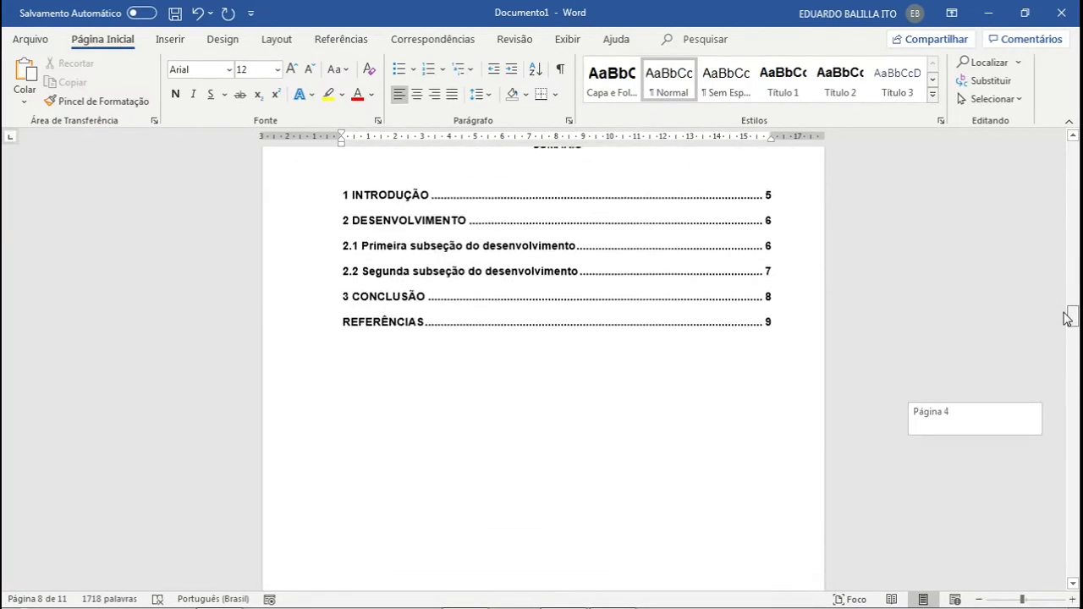
scroll(753, 337, up, 2)
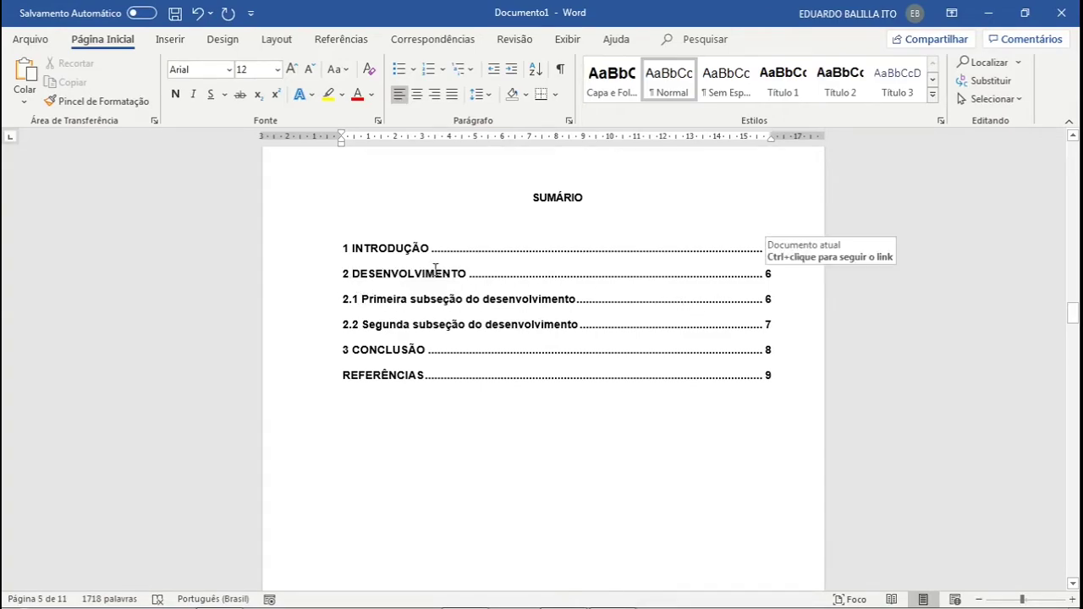
right_click(403, 254)
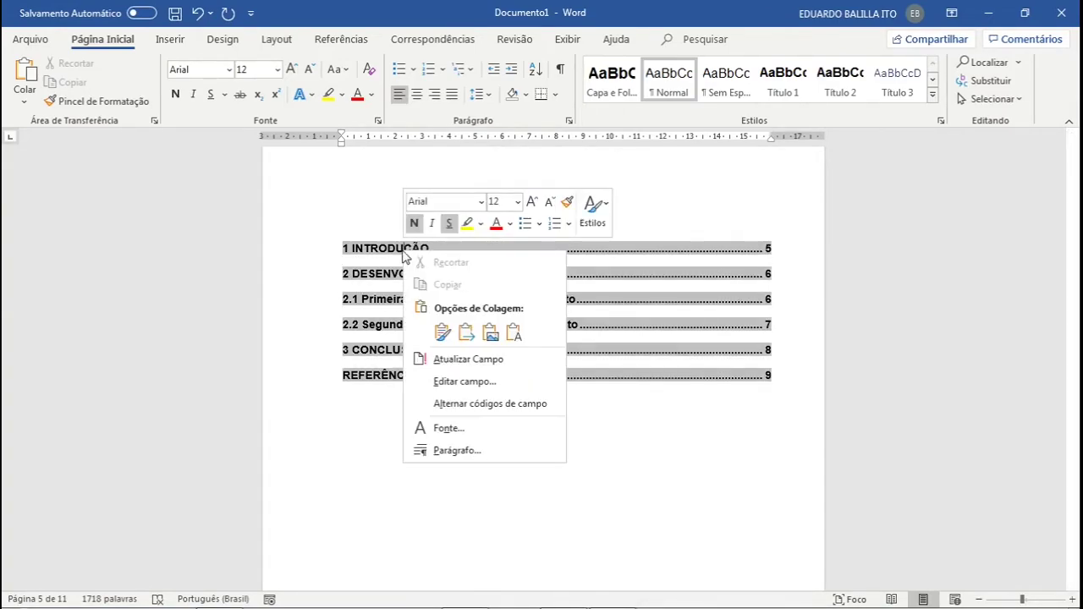
click(468, 360)
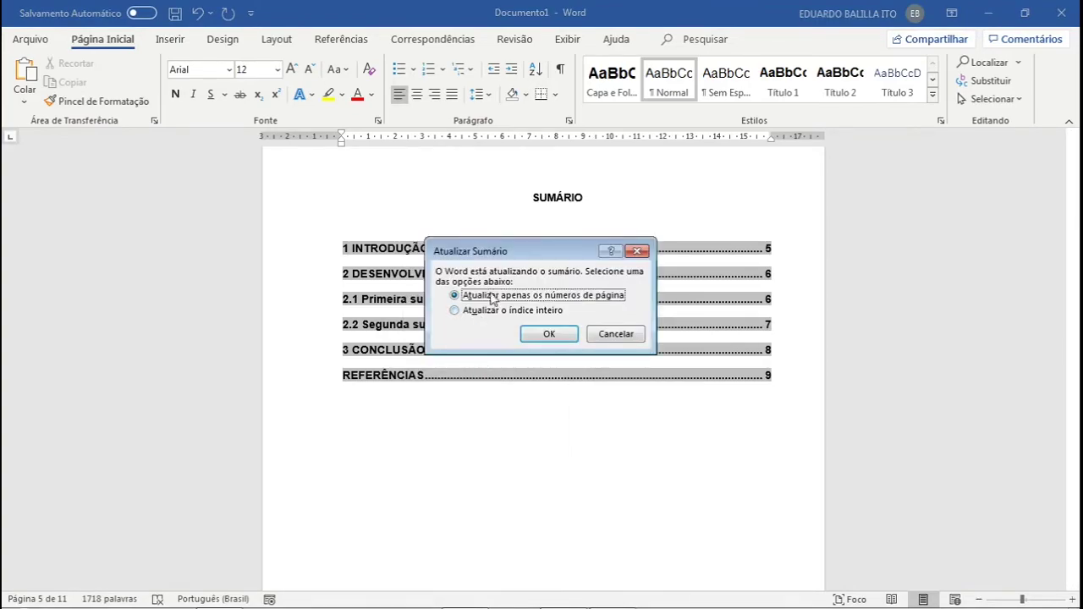
drag(517, 251, 532, 385)
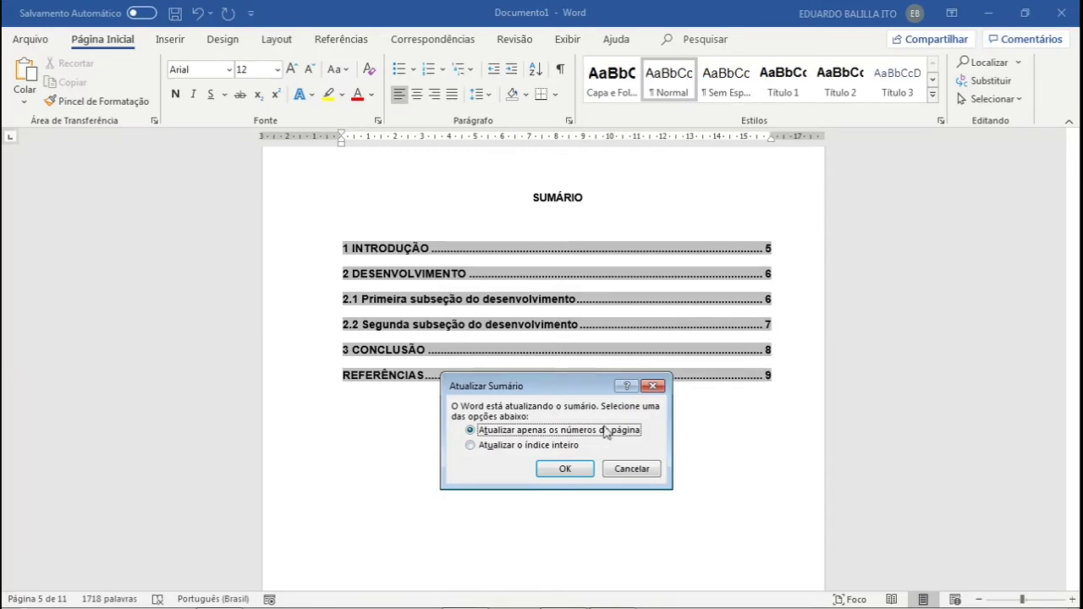
click(471, 446)
click(565, 470)
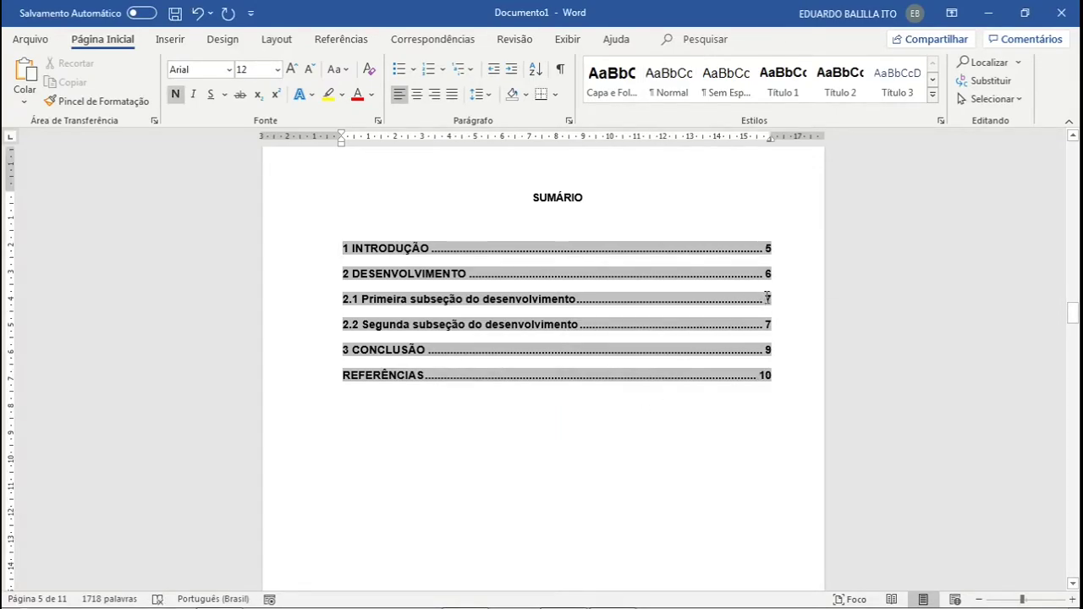
- Check the page numbers of entries 2.1 and 2.2 and view the field options of the table of contents
drag(770, 296, 776, 320)
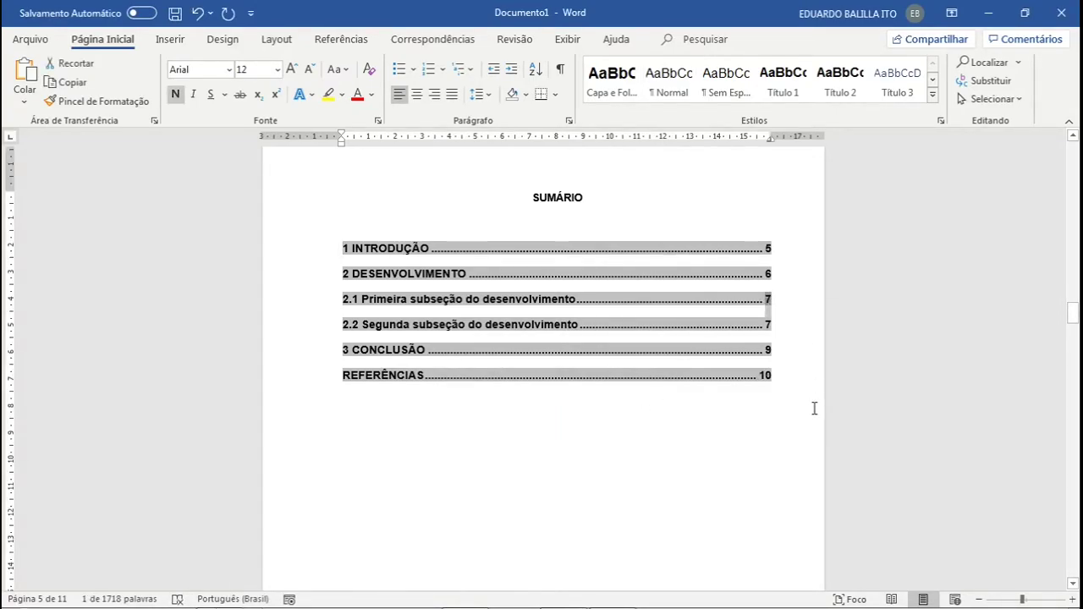
click(804, 443)
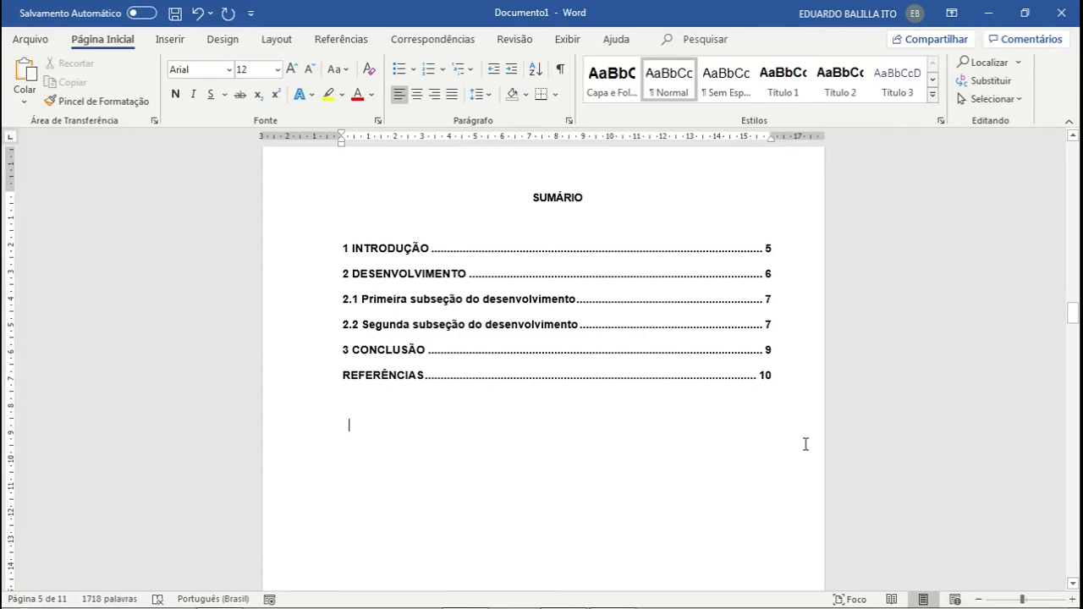
click(416, 247)
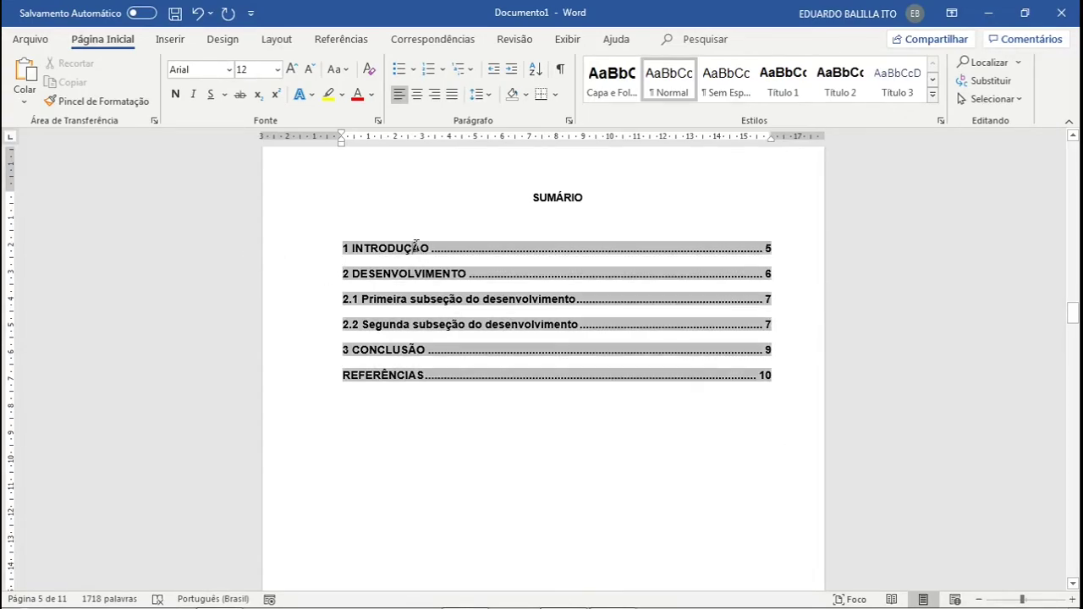
right_click(423, 246)
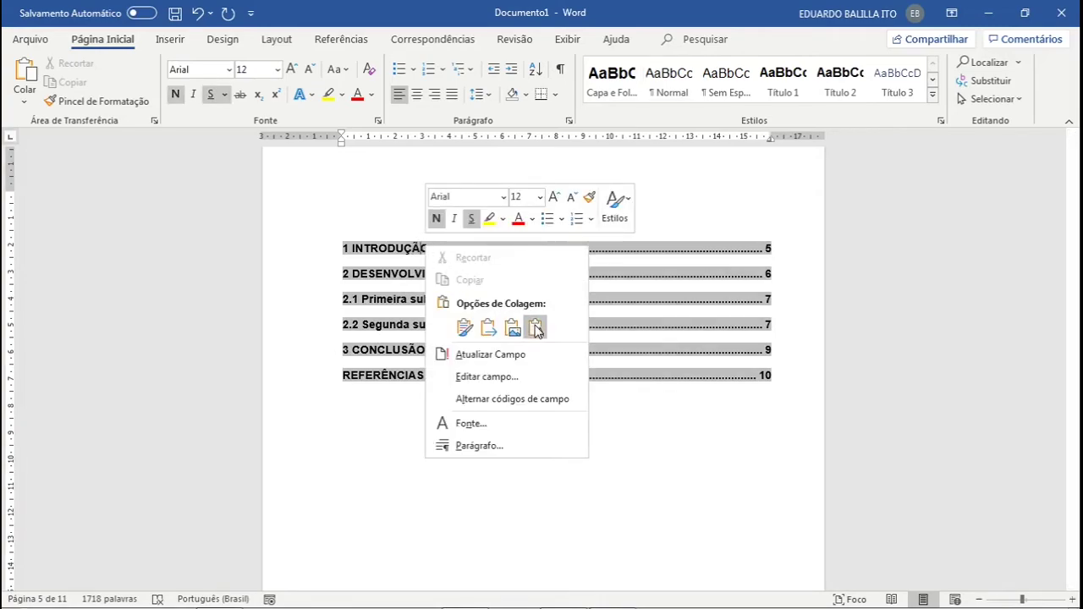
click(723, 488)
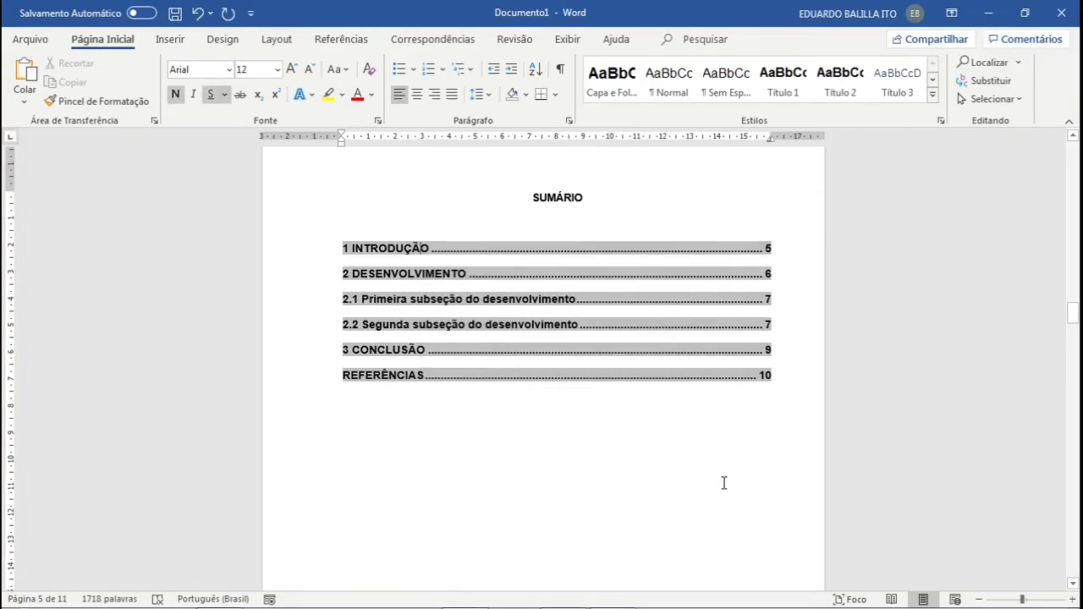
- View several pages side by side and review the whole document from the cover page to REFERÊNCIAS
scroll(881, 492, up, 3)
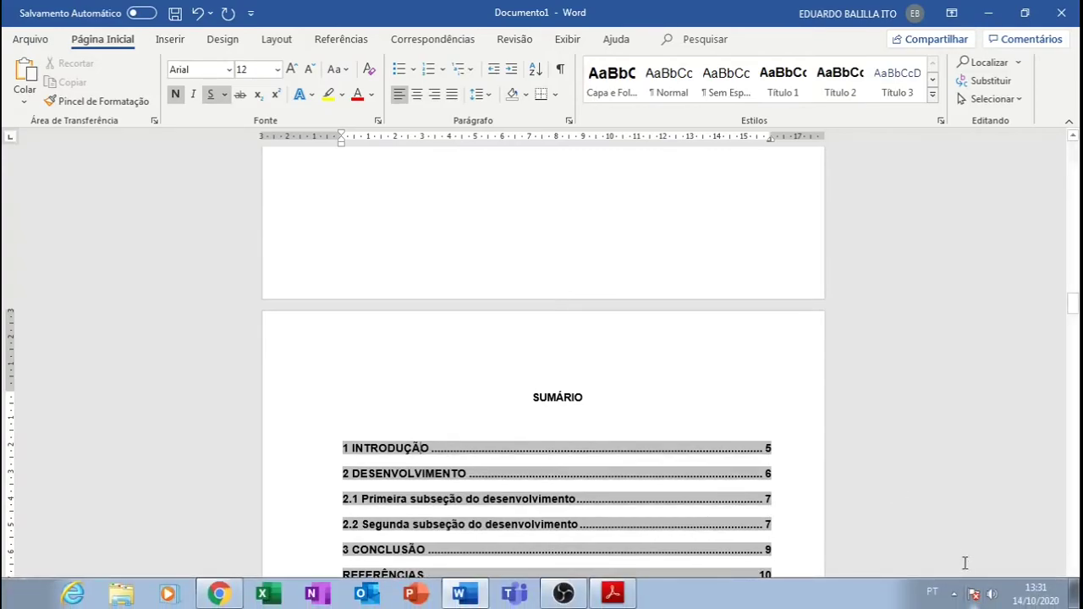
click(978, 599)
click(977, 599)
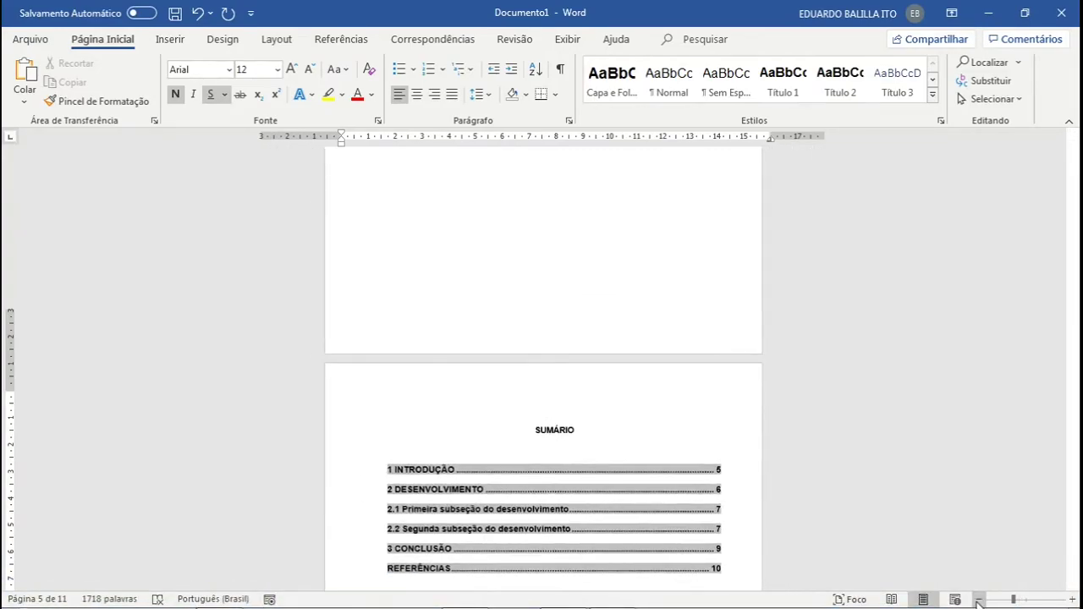
click(978, 599)
click(978, 599)
click(977, 599)
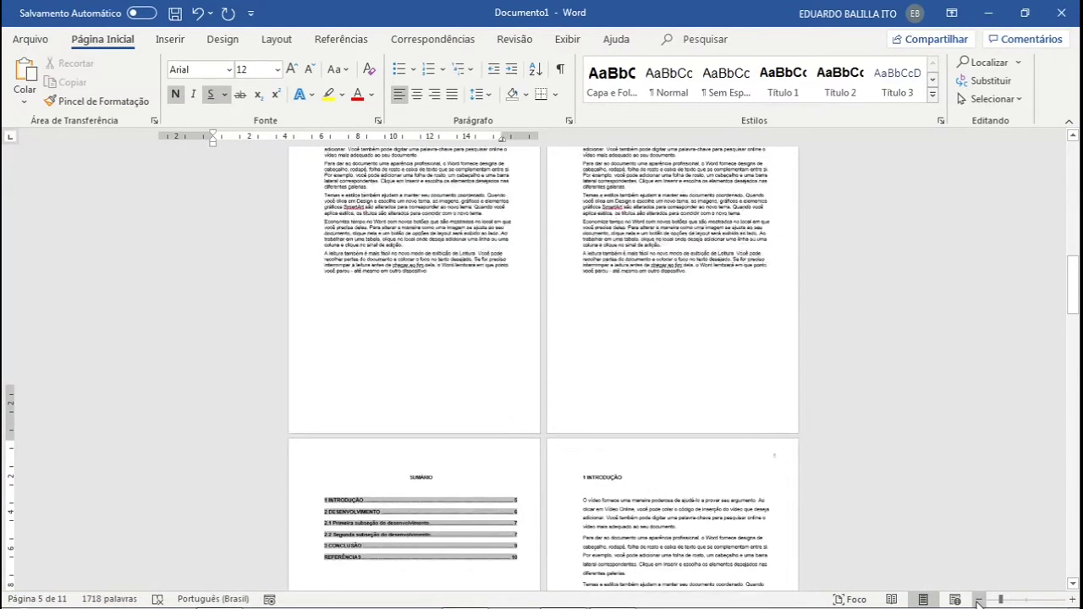
click(977, 599)
scroll(694, 499, up, 2)
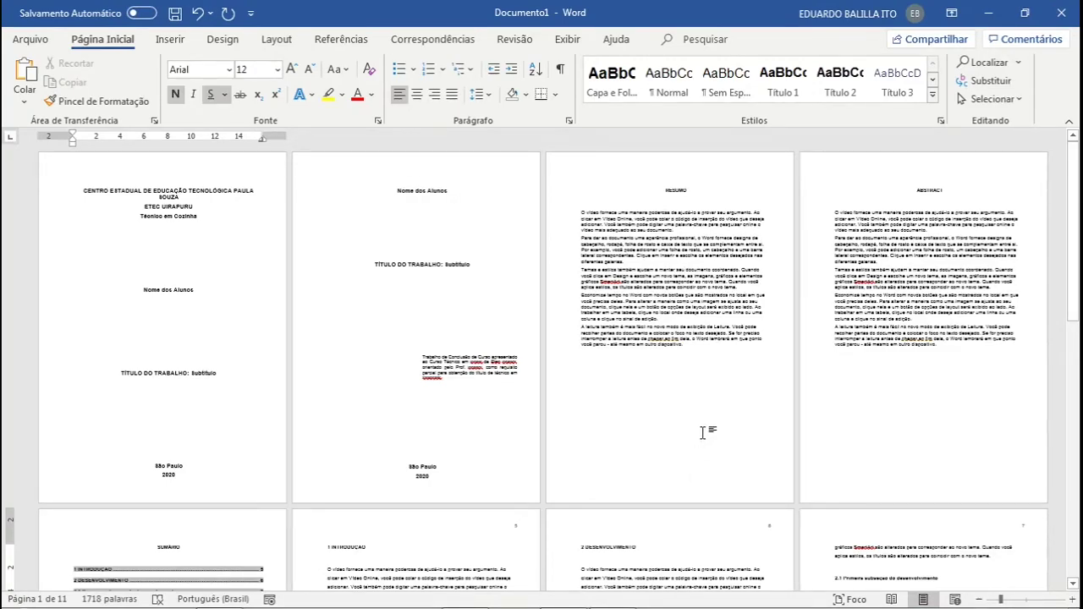
scroll(786, 335, down, 1)
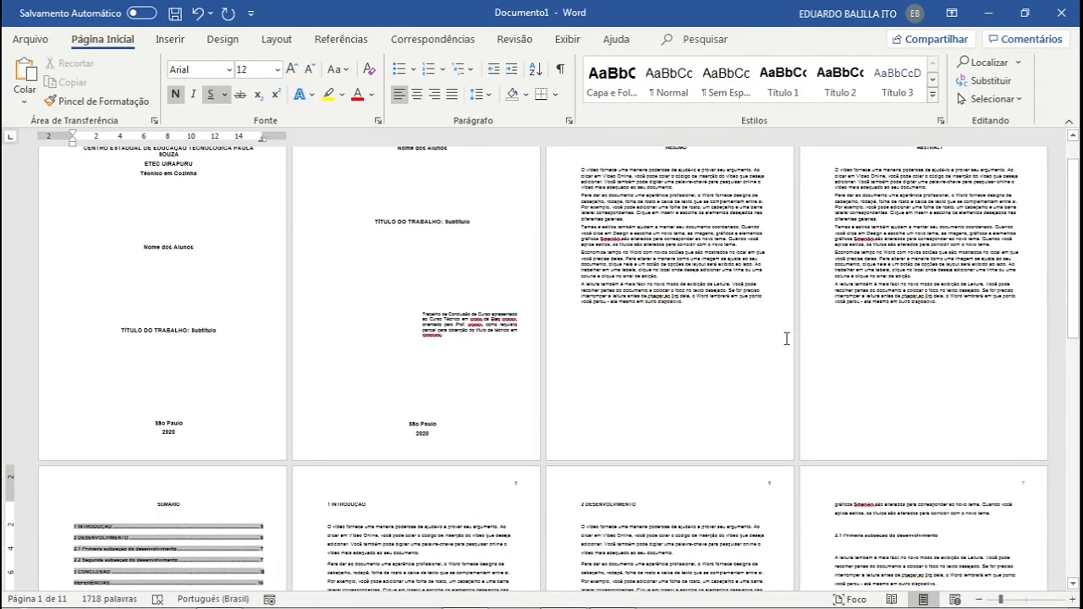
scroll(786, 339, down, 9)
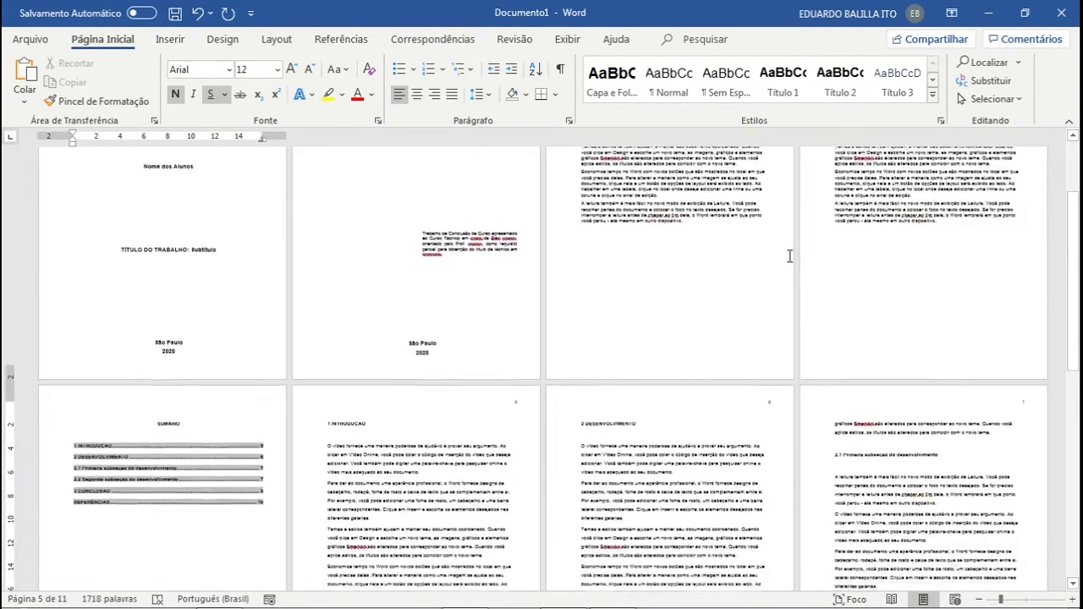
scroll(671, 412, down, 4)
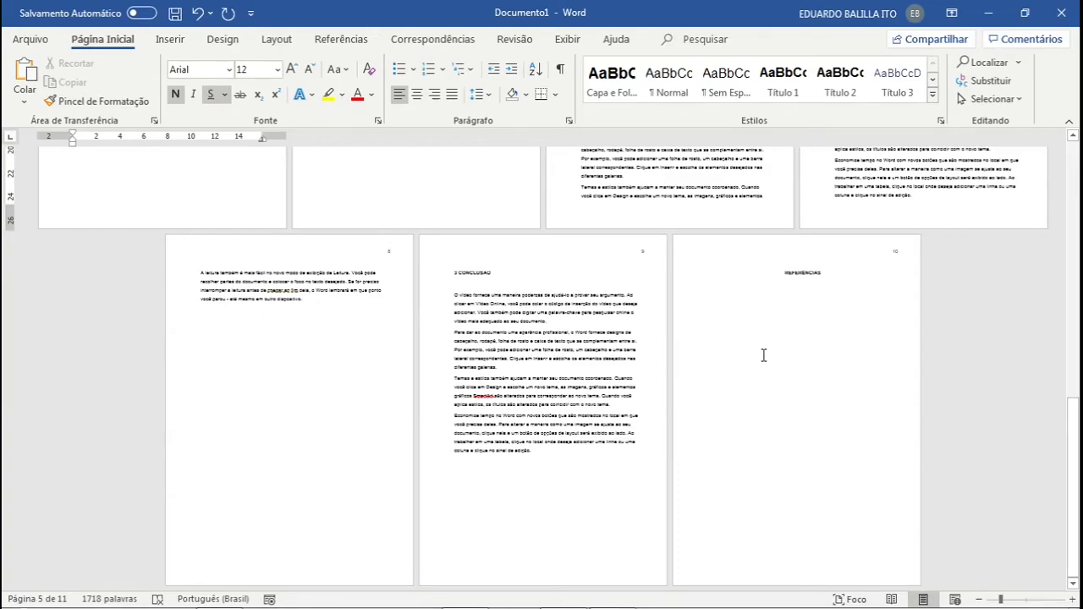
- Consult section 2.1.3 Formato e margens of the TCC manual in Adobe Acrobat Reader and return to Word to review the document pages
click(611, 594)
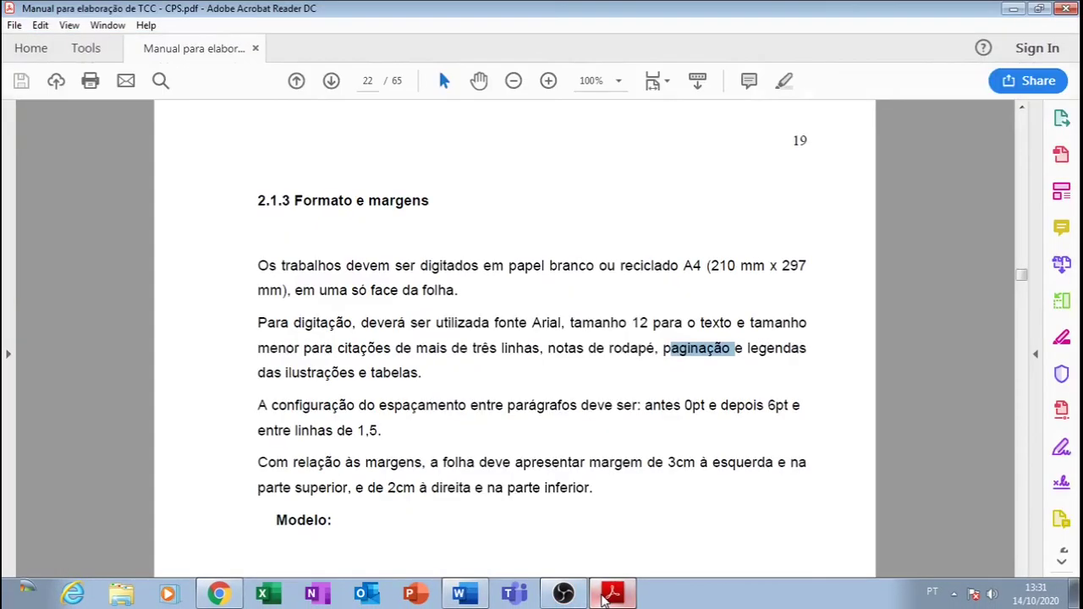
click(670, 499)
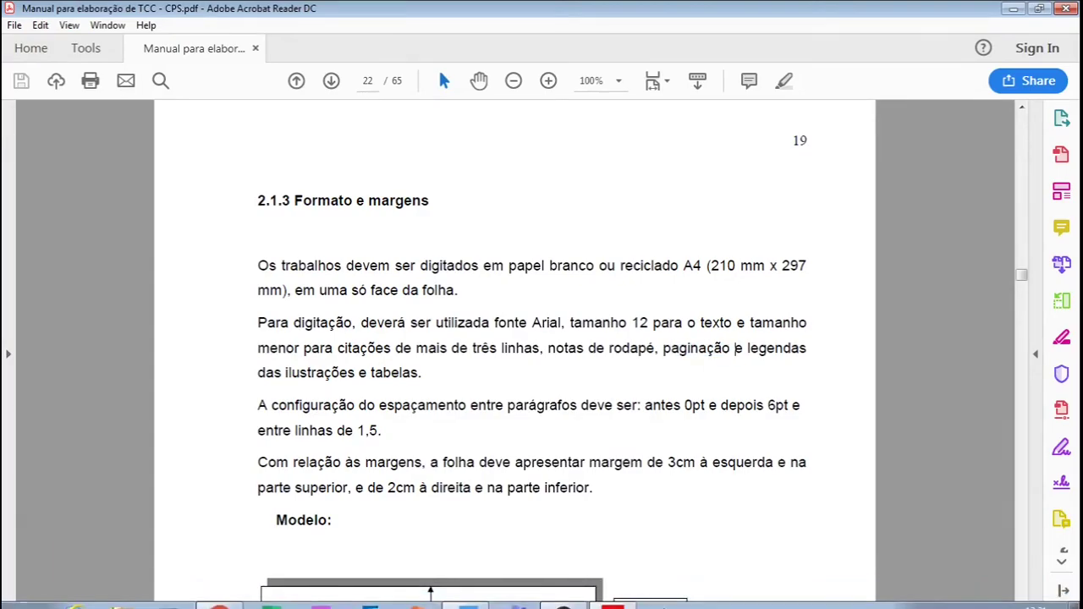
click(471, 594)
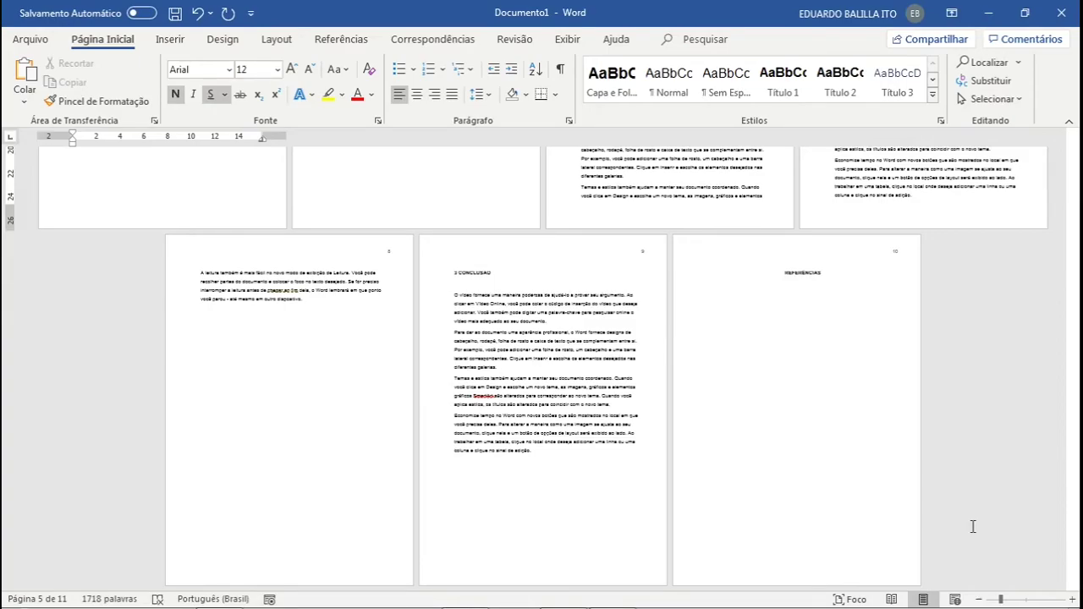
scroll(799, 338, up, 5)
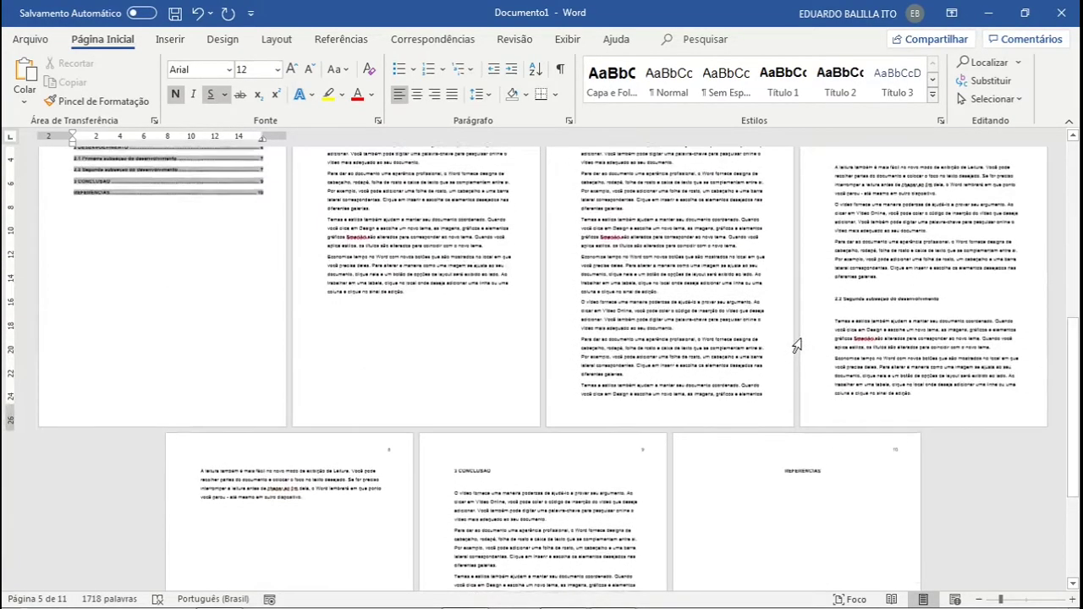
scroll(797, 345, up, 6)
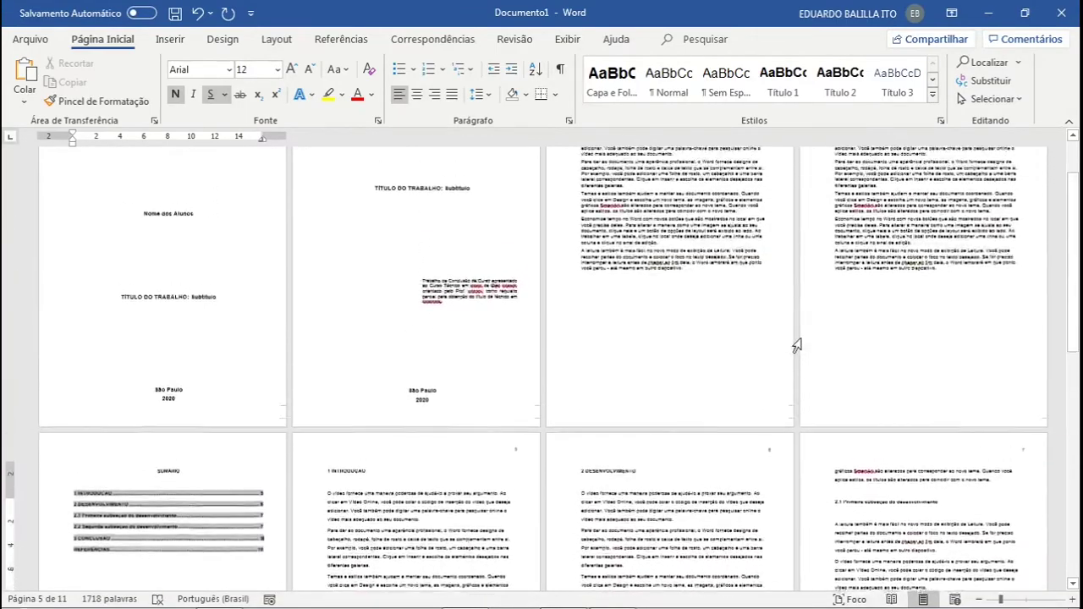